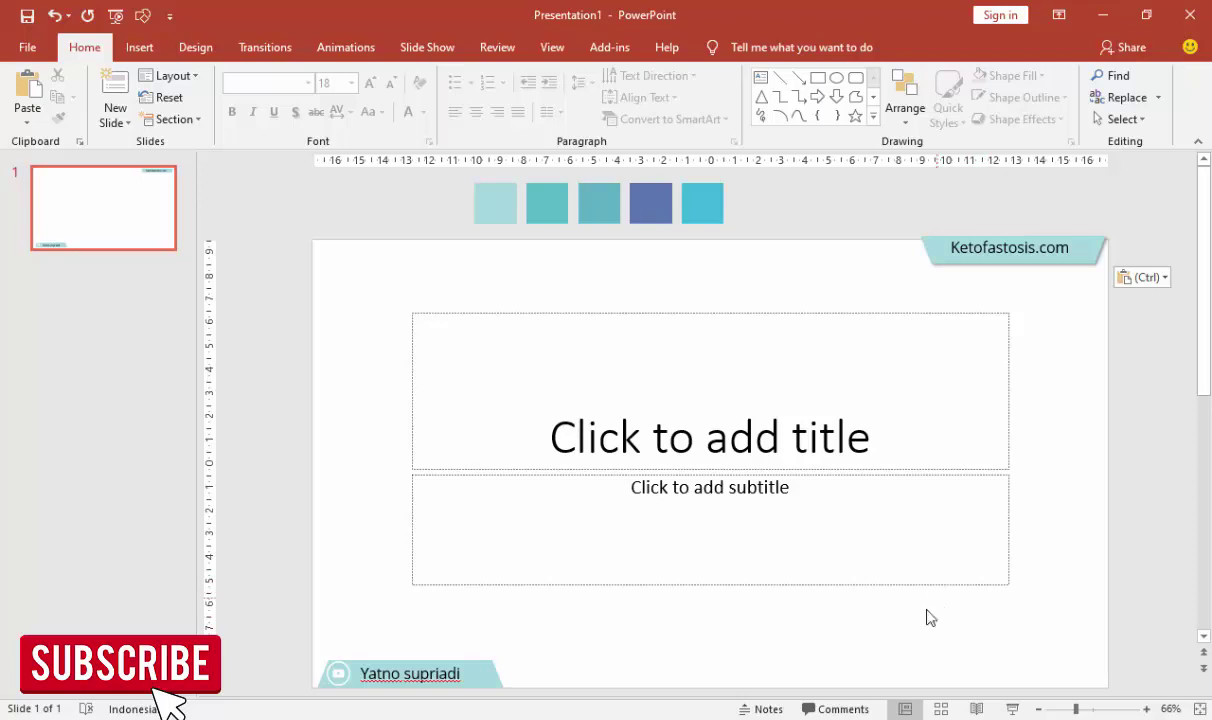
# Step: Paste the corner banners copied from the finished keto presentation onto the new slide
pyautogui.click(716, 645)
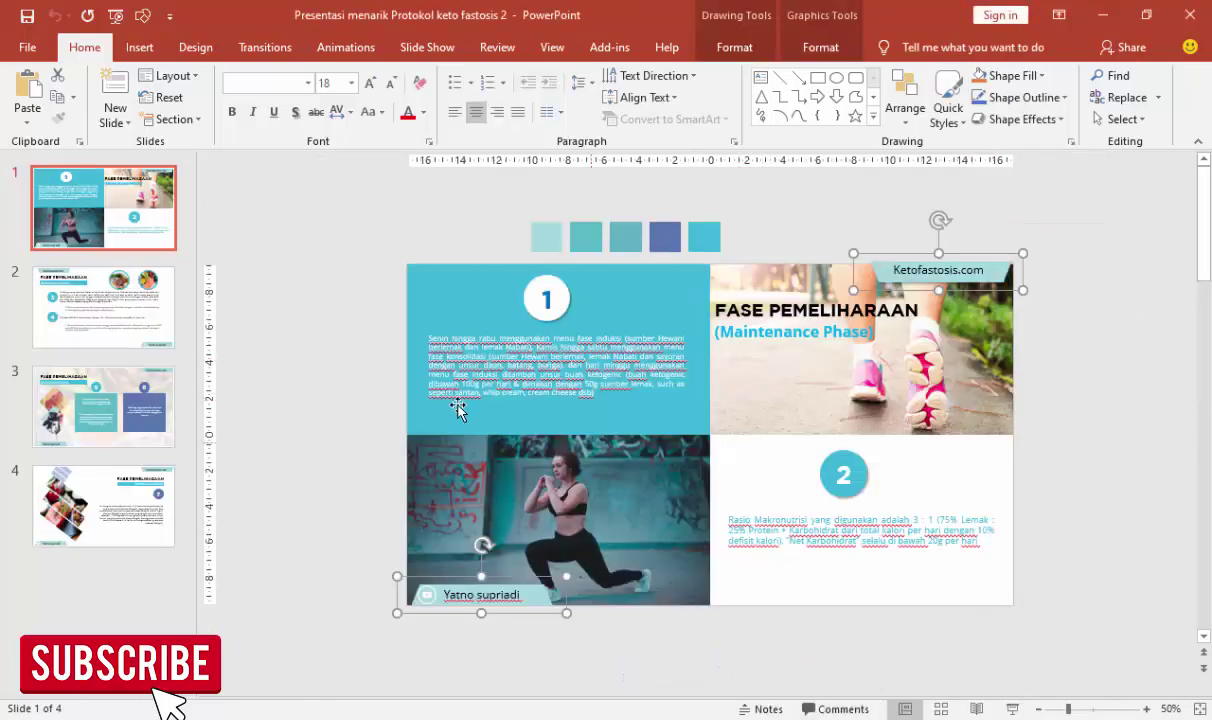
pyautogui.hotkey('alt', 'Tab')
pyautogui.hotkey('ctrl', 'v')
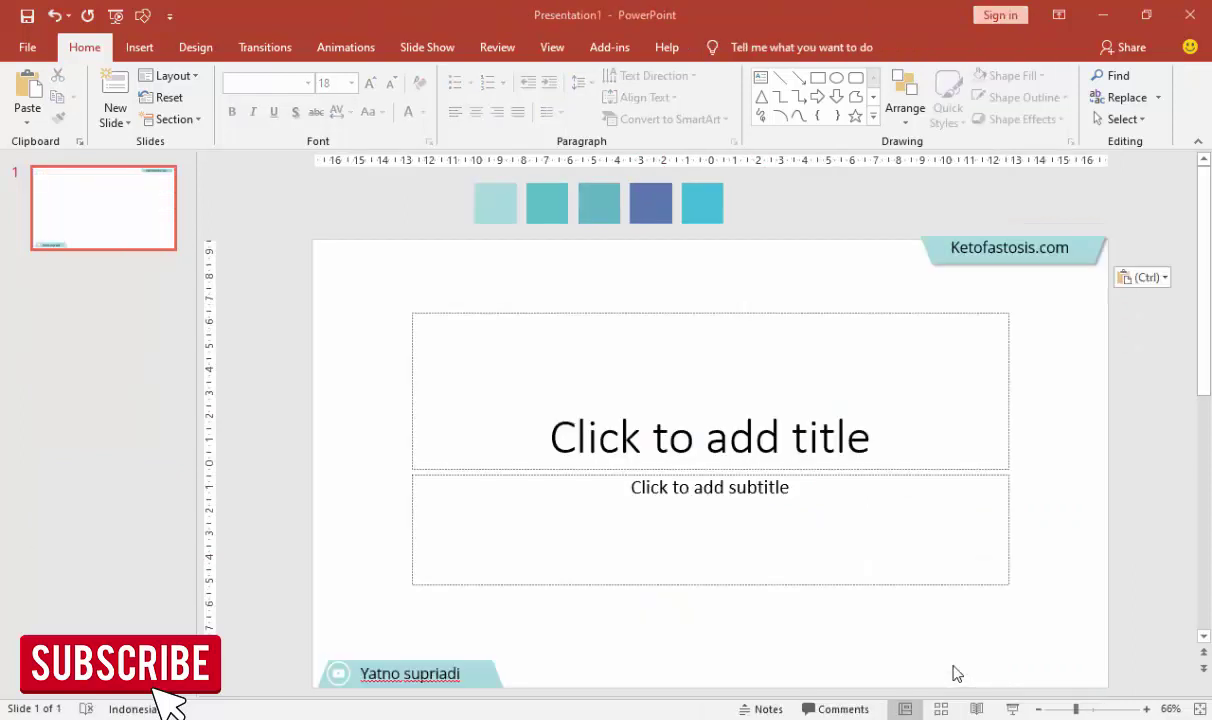
# Step: Delete the title and subtitle placeholders
pyautogui.click(615, 311)
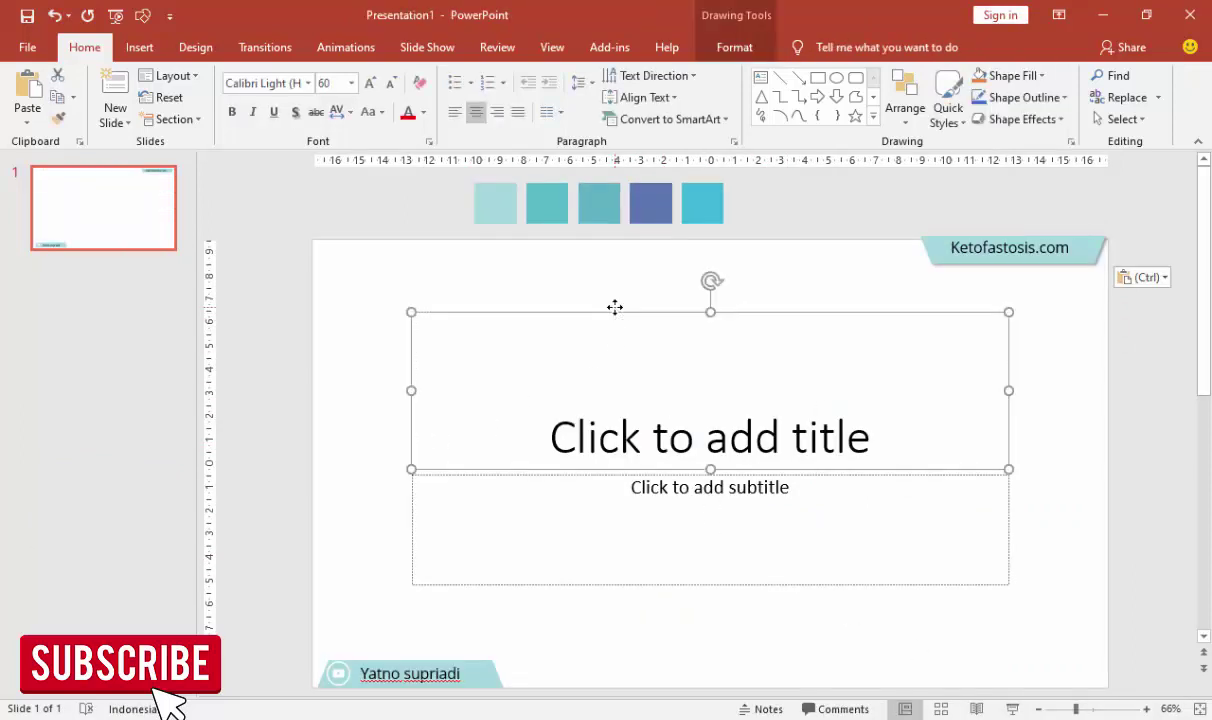
pyautogui.press('Delete')
pyautogui.click(695, 473)
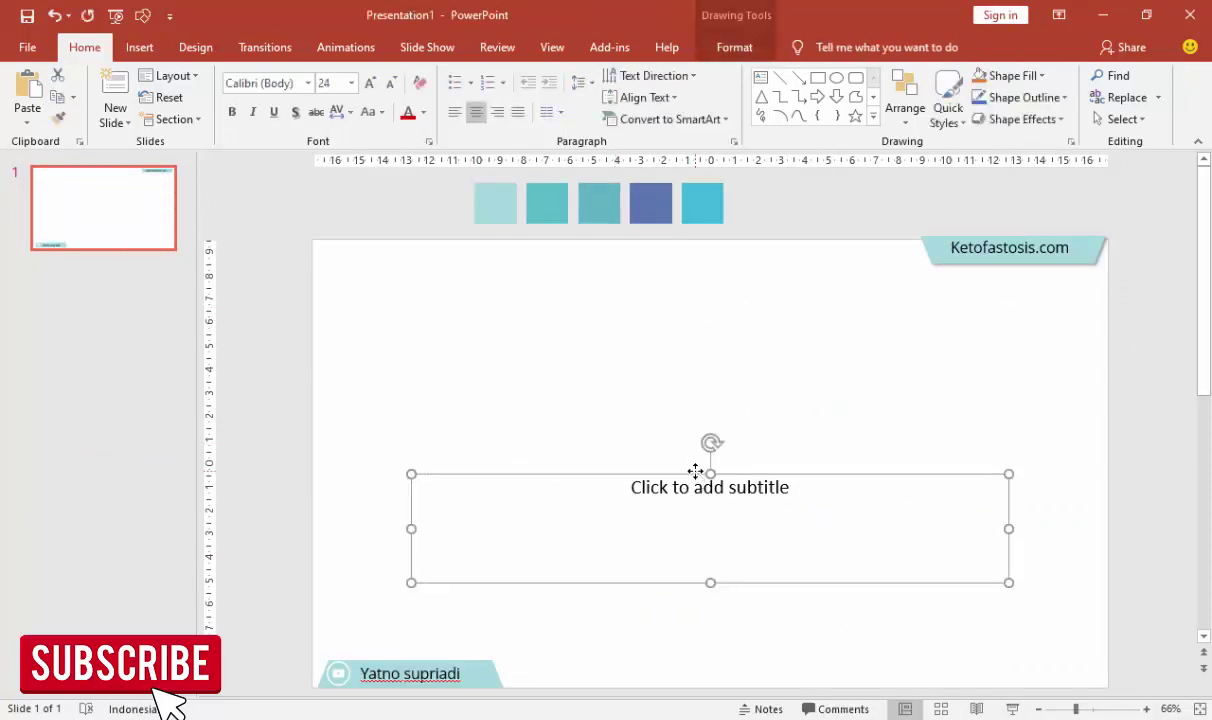
pyautogui.press('Delete')
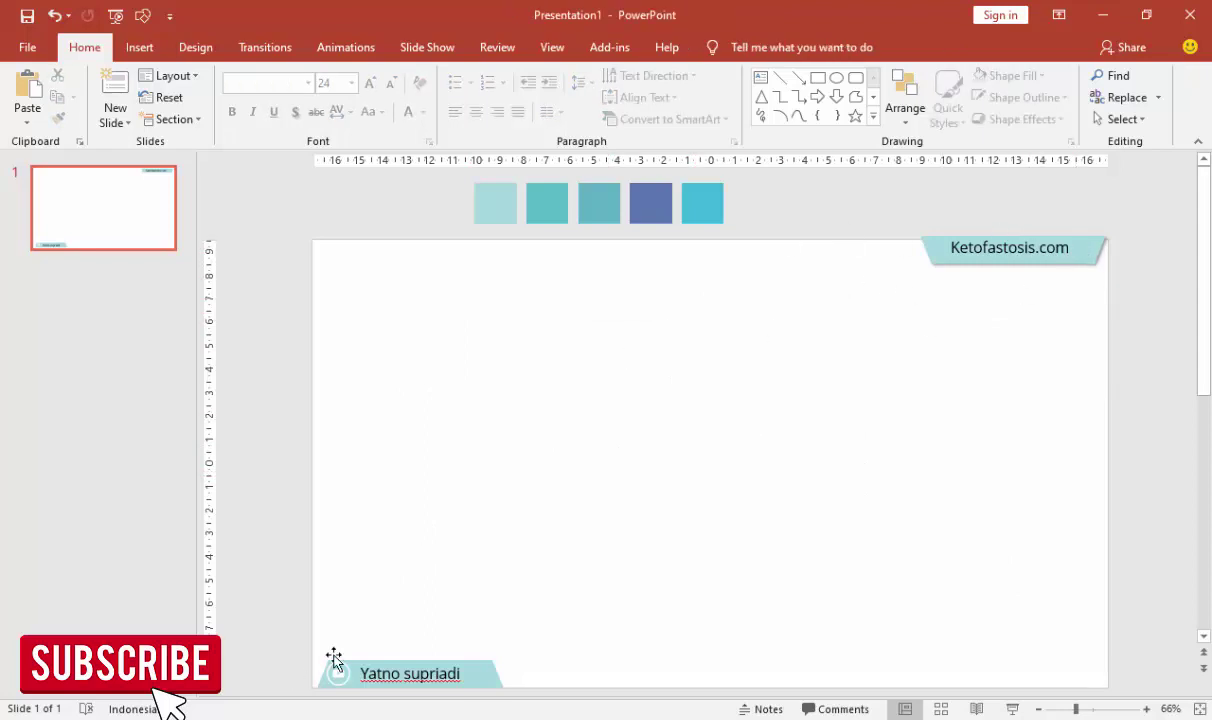
# Step: Check the name and Ketofastosis.com banners against the finished presentation, then deselect them
pyautogui.click(488, 668)
pyautogui.keyDown('shift'); pyautogui.click(1007, 257); pyautogui.keyUp('shift')
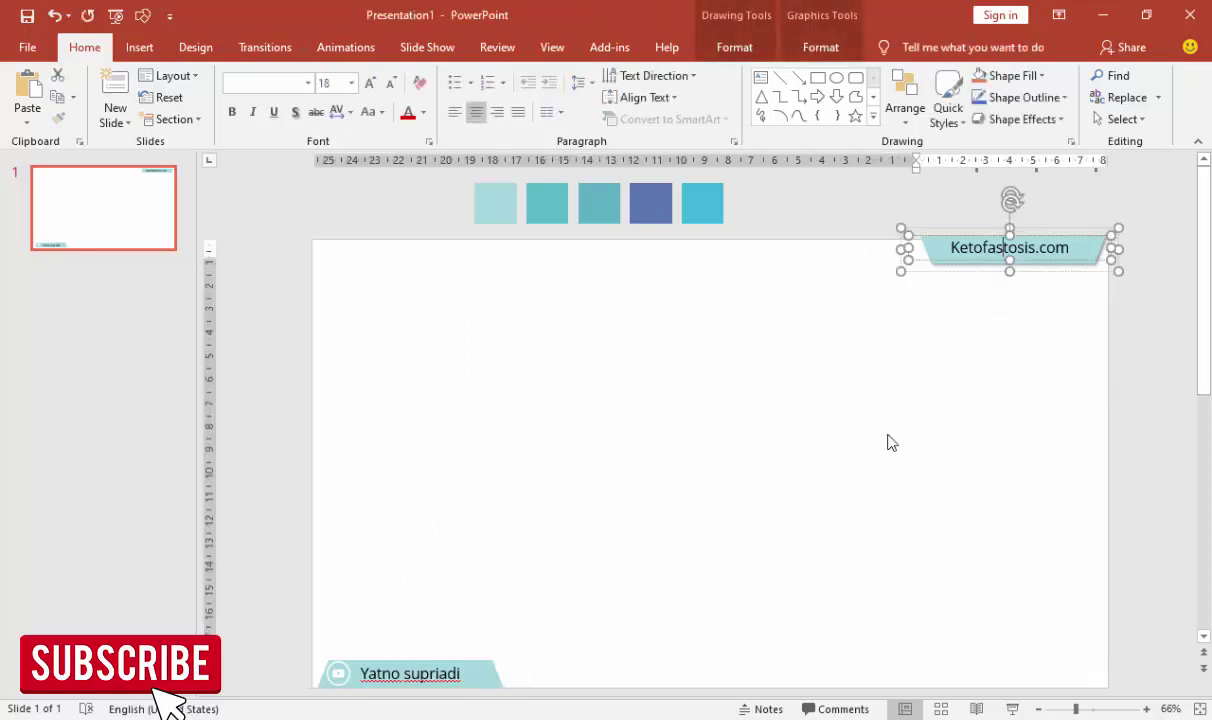
pyautogui.click(722, 640)
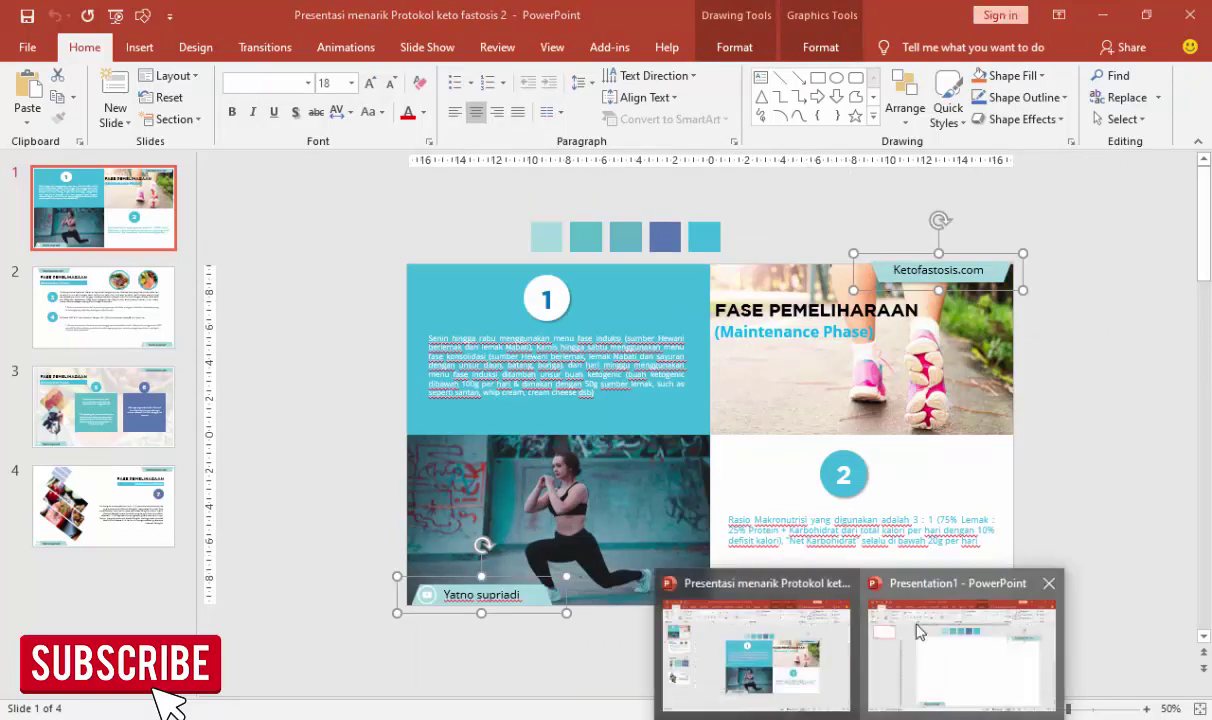
pyautogui.click(914, 628)
pyautogui.click(856, 383)
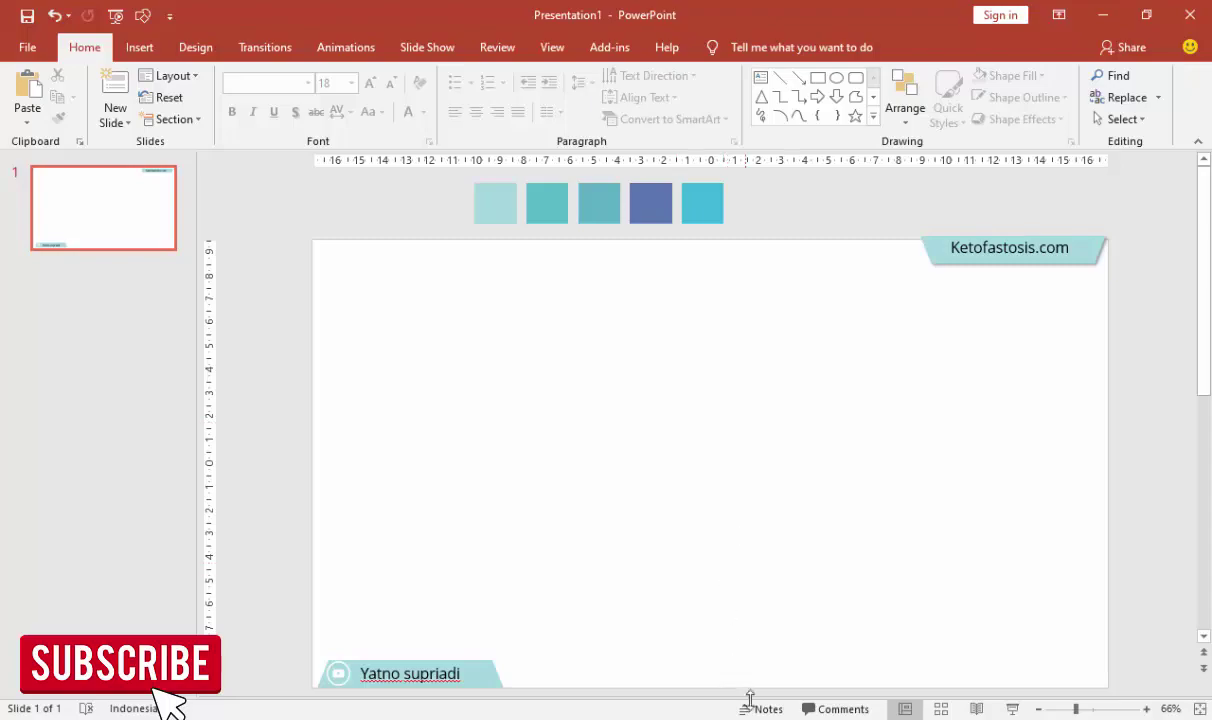
pyautogui.scroll(3, 541, 400)
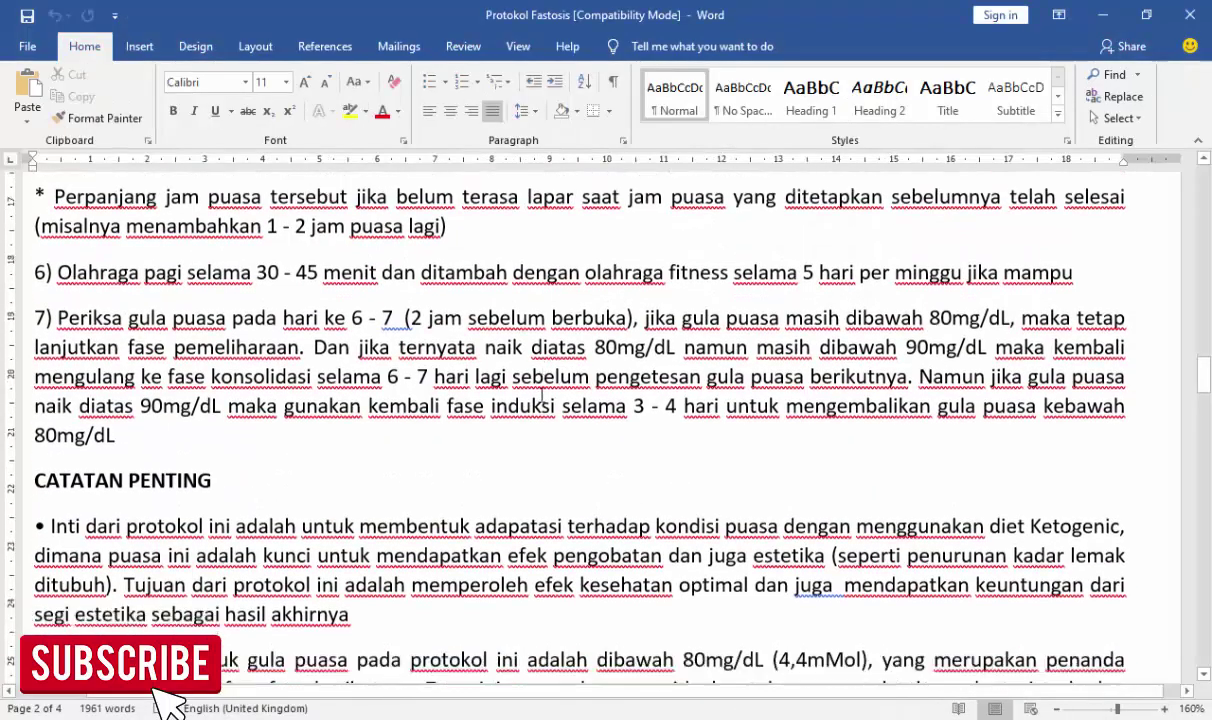
pyautogui.scroll(-2, 541, 400)
pyautogui.scroll(-1, 560, 321)
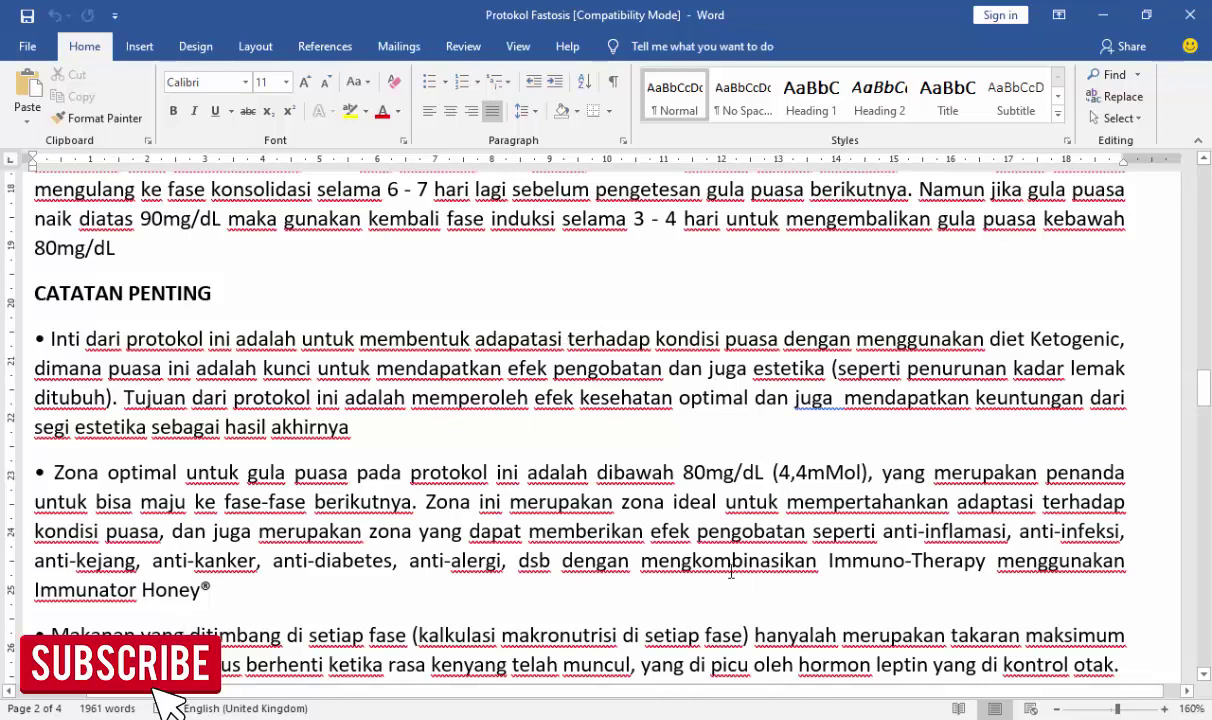
pyautogui.click(935, 610)
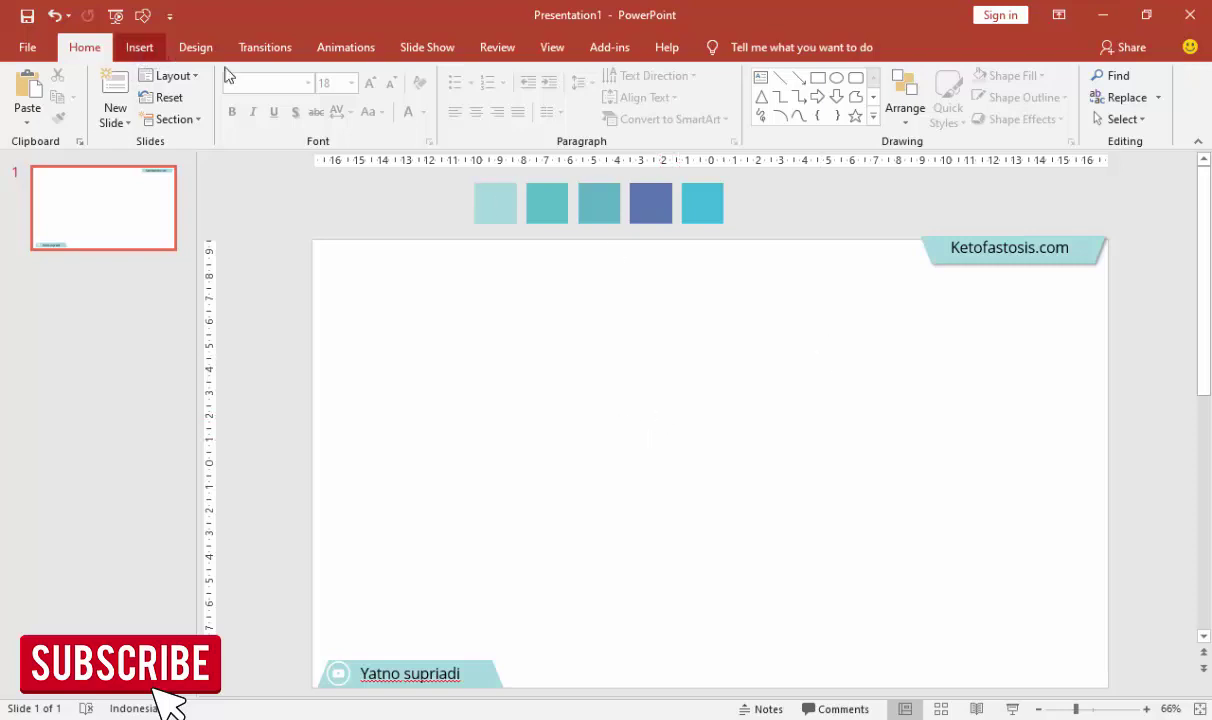
# Step: Draw a rectangle across the lower slide and widen it to 34 cm
pyautogui.click(139, 47)
pyautogui.click(347, 100)
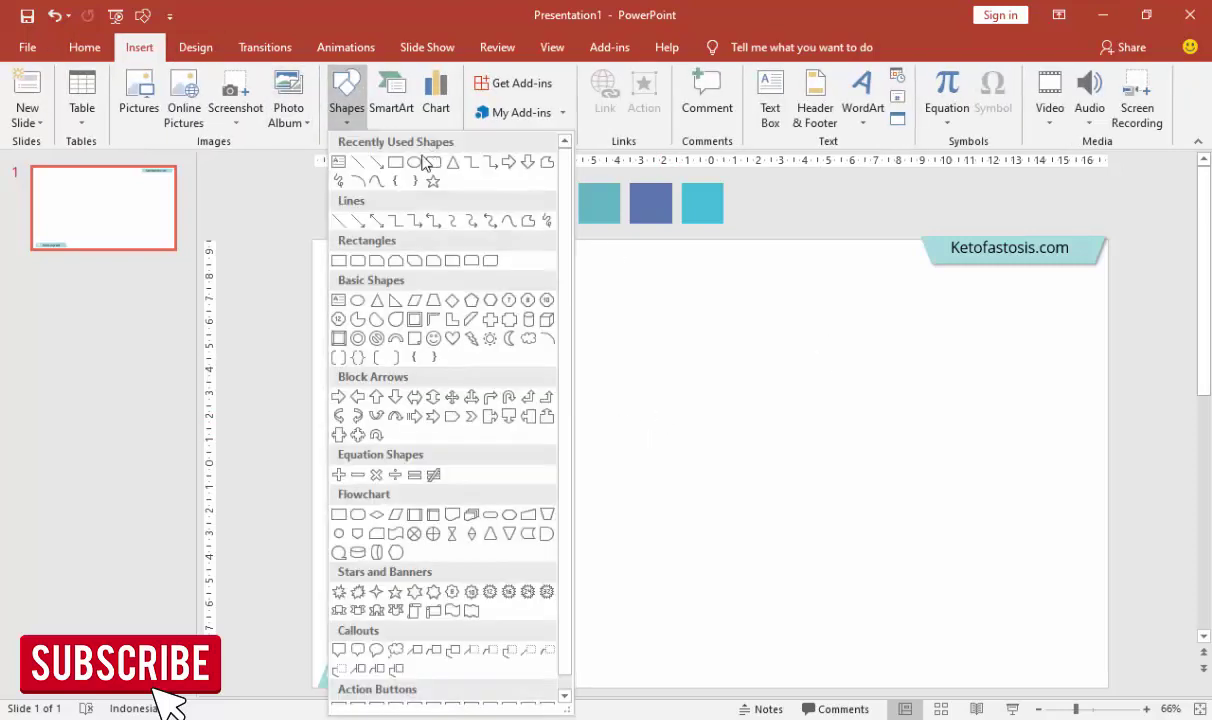
pyautogui.click(400, 168)
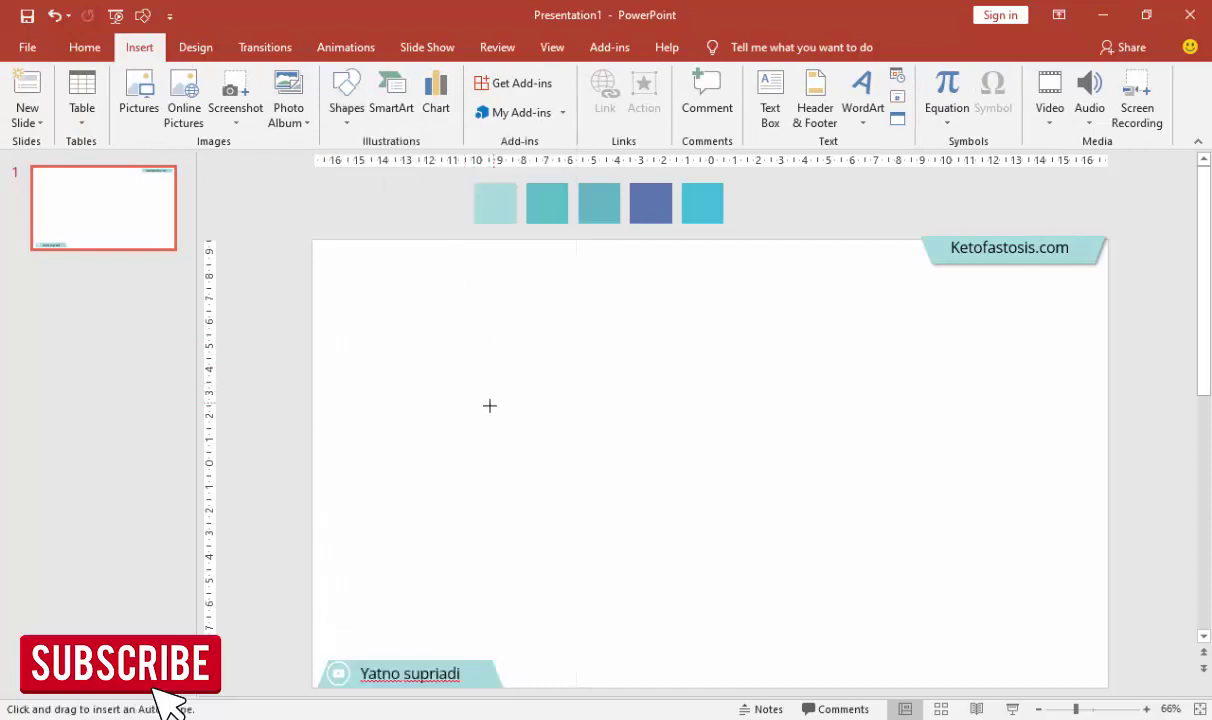
pyautogui.moveTo(315, 456); pyautogui.dragTo(1105, 683)
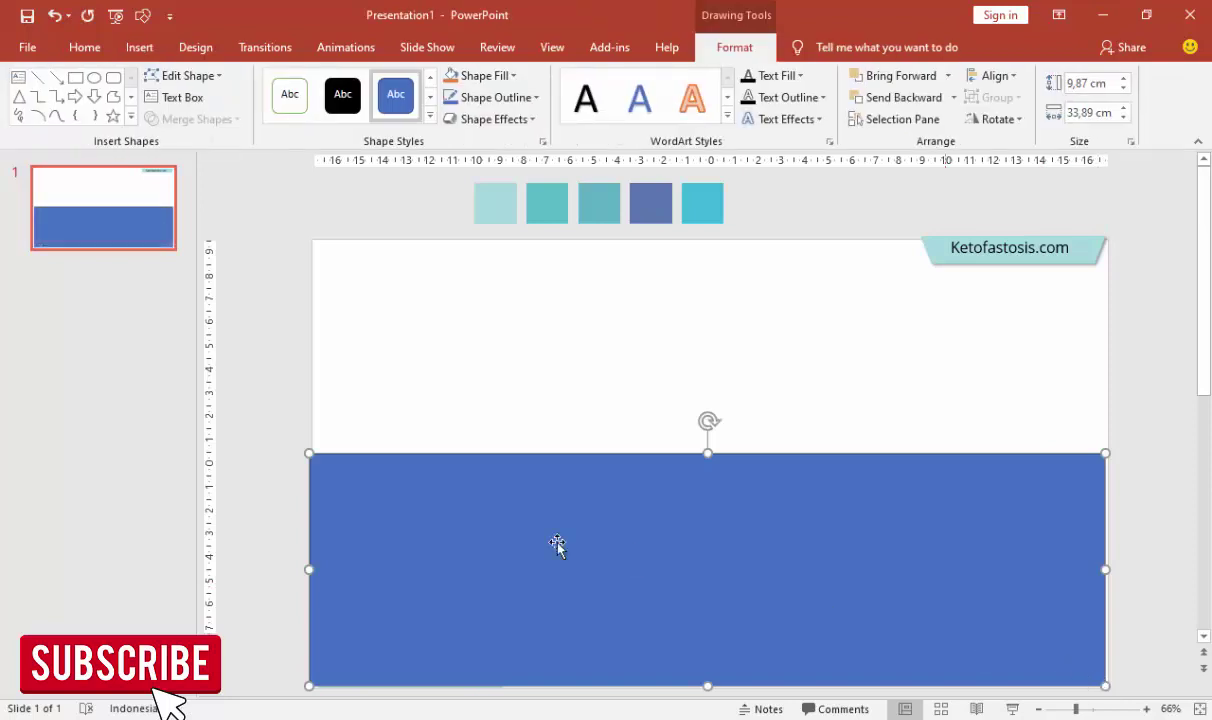
pyautogui.moveTo(312, 569); pyautogui.dragTo(314, 569)
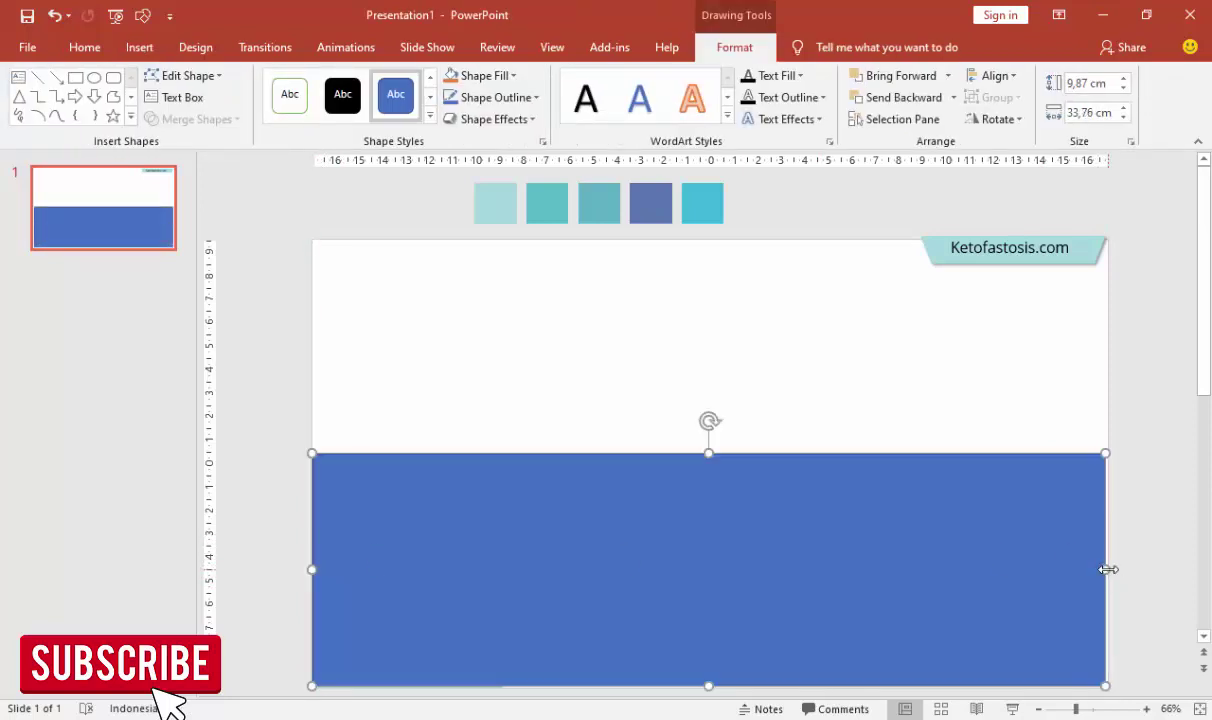
pyautogui.moveTo(1108, 569); pyautogui.dragTo(1109, 569)
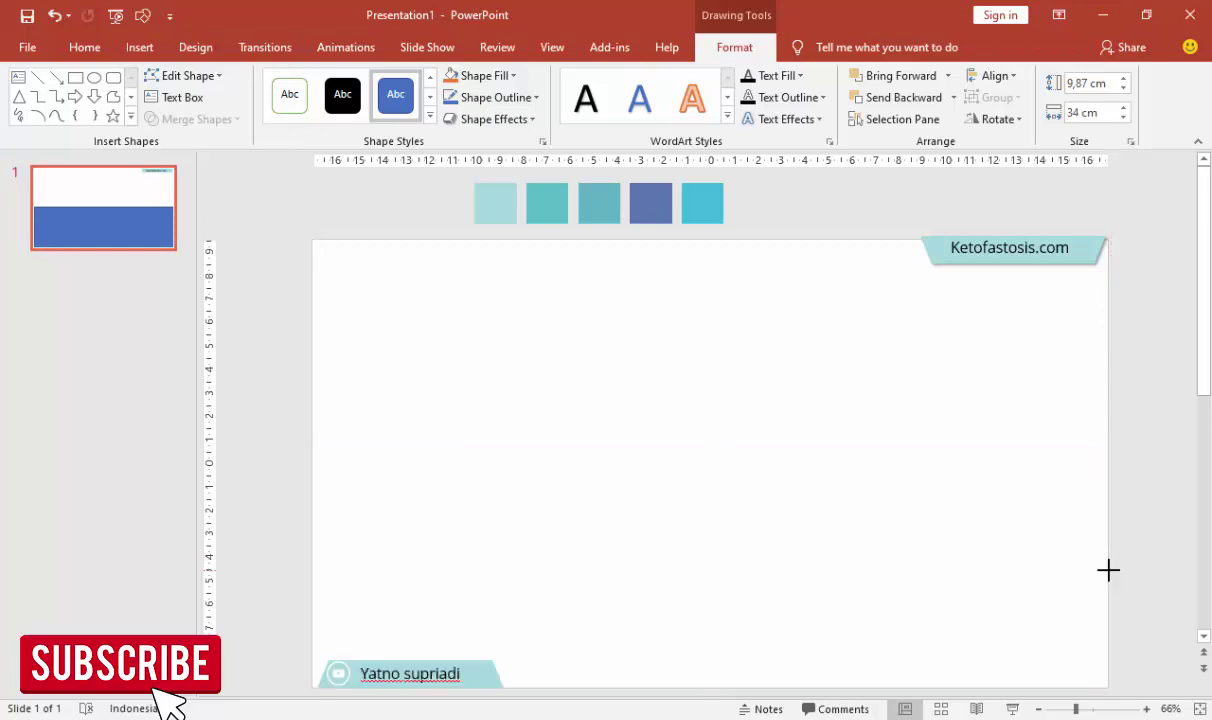
# Step: Remove the rectangle's outline in Format Shape
pyautogui.rightClick(958, 517)
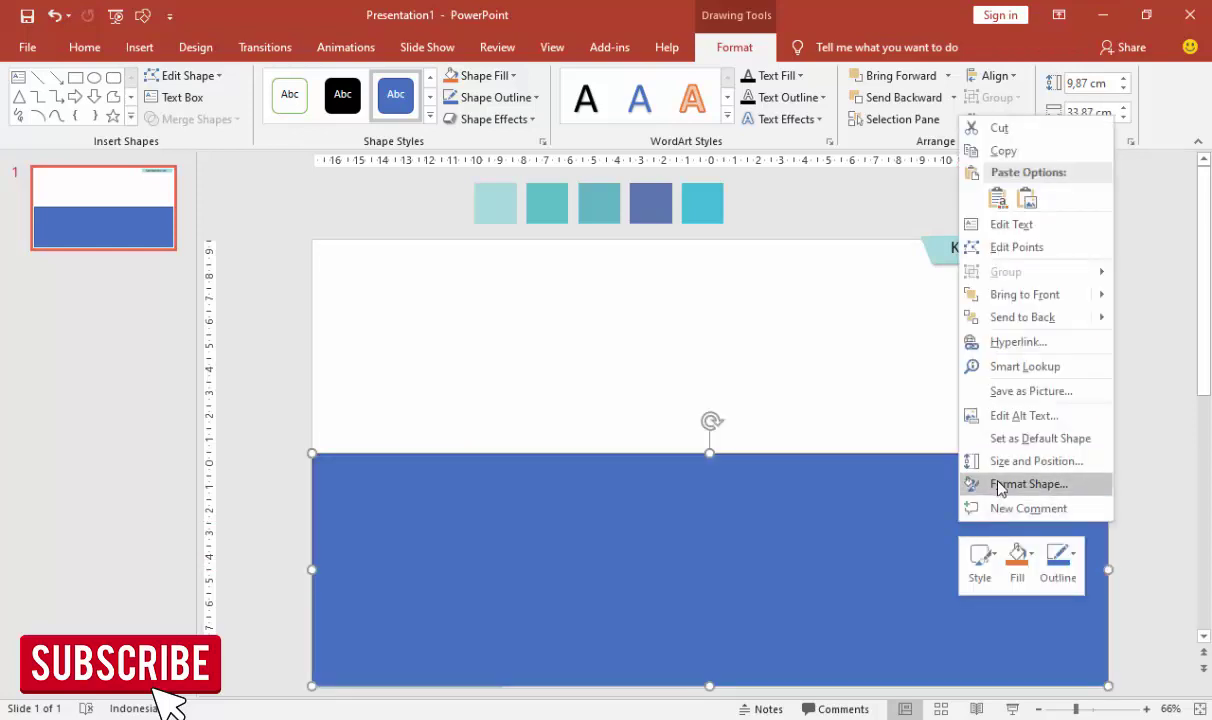
pyautogui.click(998, 485)
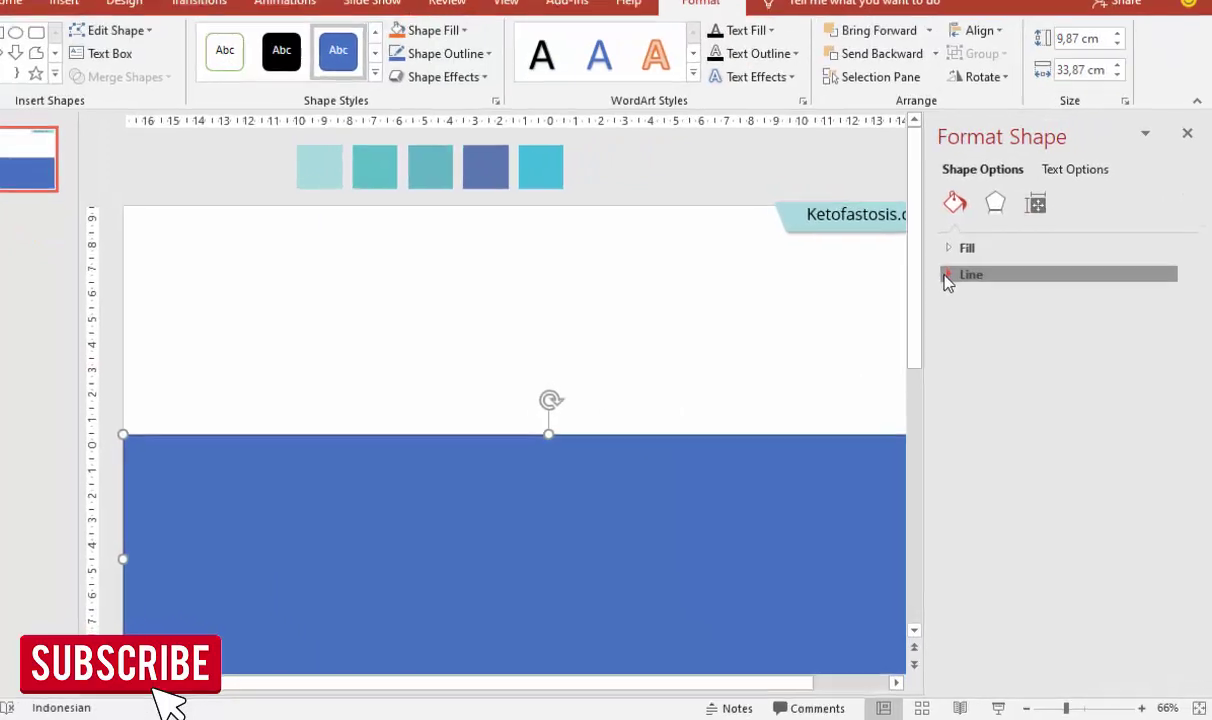
pyautogui.click(962, 304)
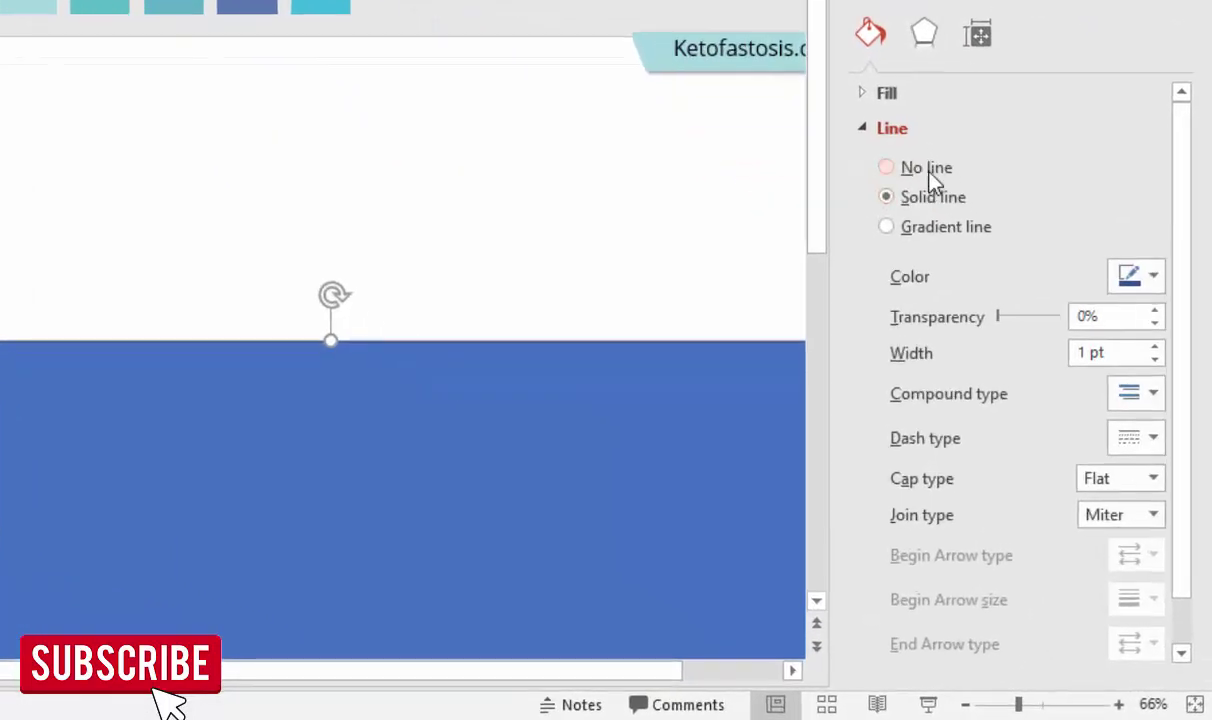
pyautogui.click(886, 168)
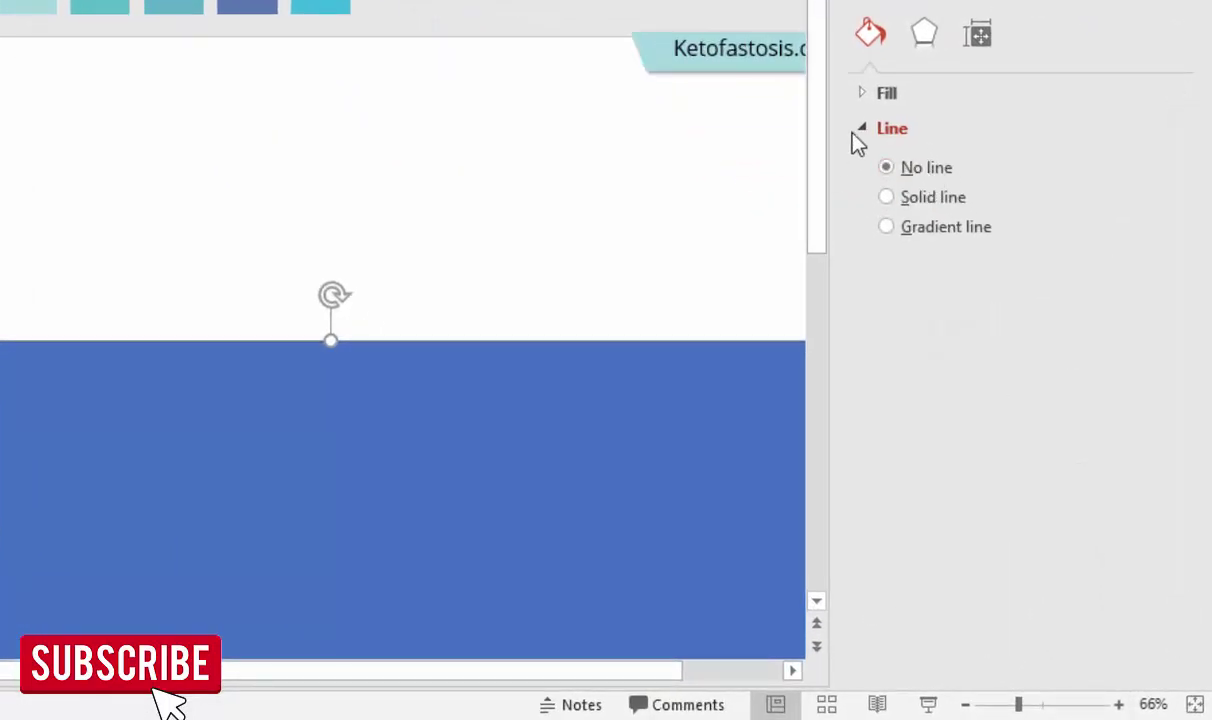
pyautogui.click(866, 128)
# Step: Give the rectangle a picture fill sourced from a file on the computer
pyautogui.click(862, 95)
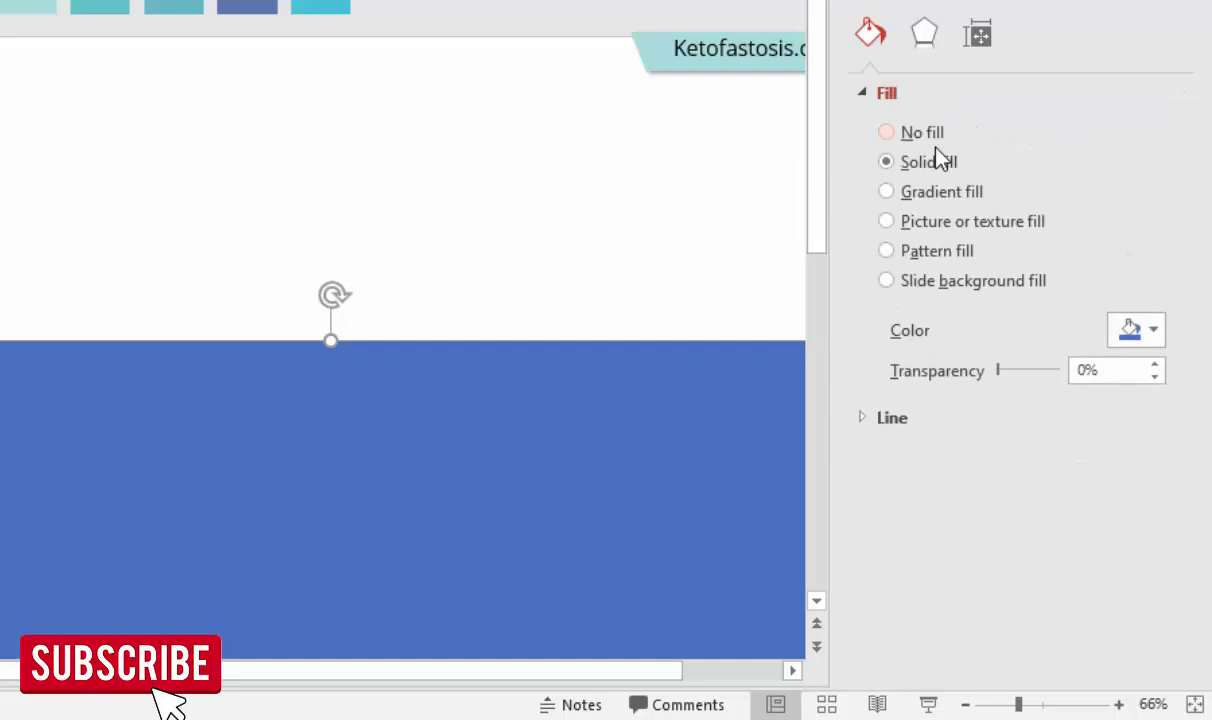
pyautogui.click(934, 226)
pyautogui.click(928, 358)
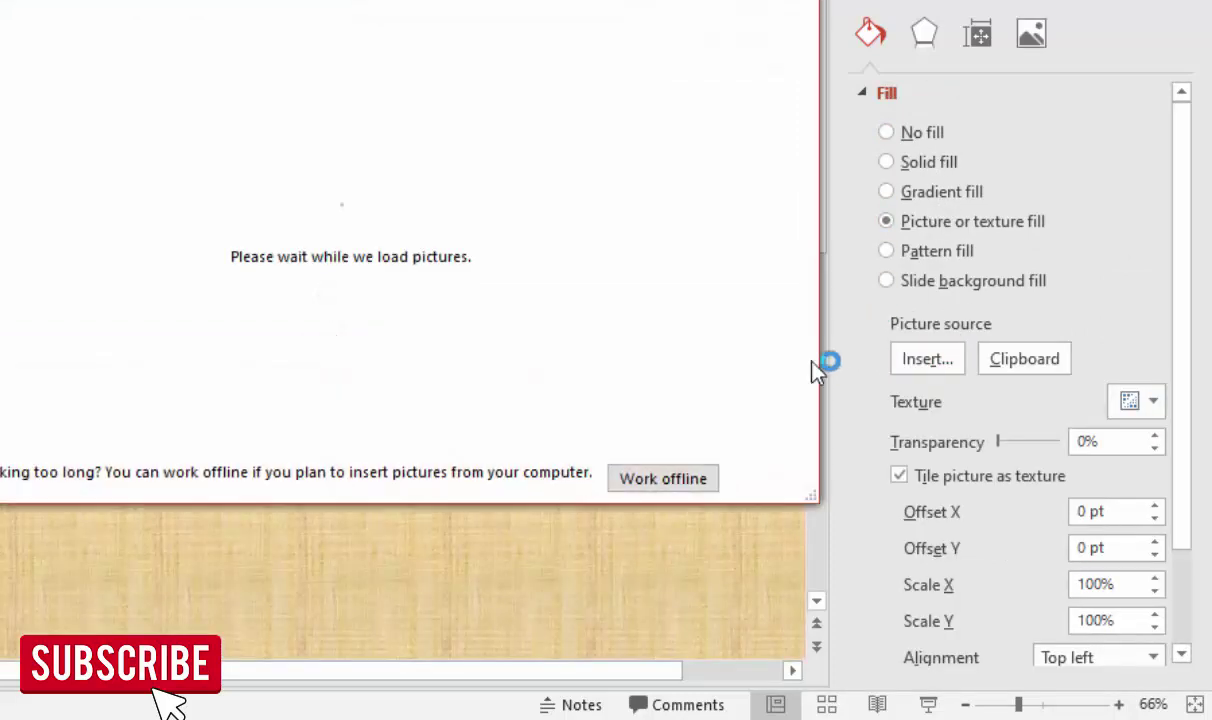
pyautogui.click(700, 490)
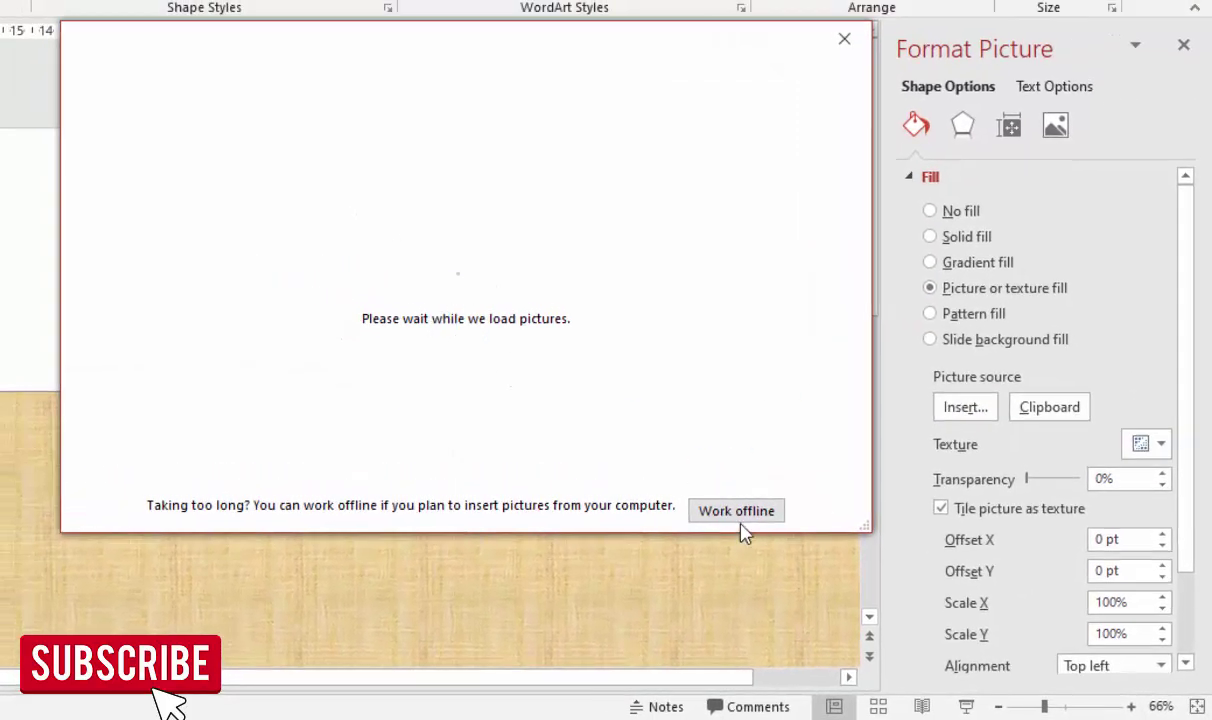
pyautogui.click(254, 172)
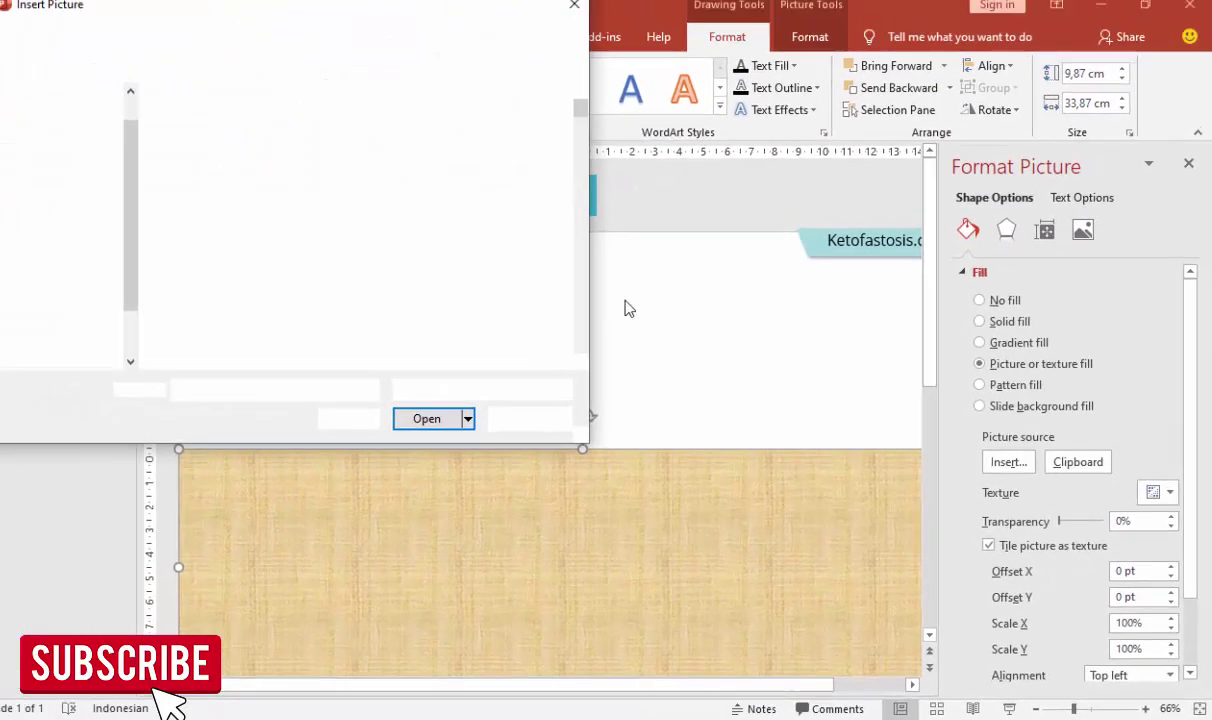
# Step: Browse Local Disk (I:) to the DIET KETOFASTOSIS > foto keto folder
pyautogui.scroll(-1, 140, 230)
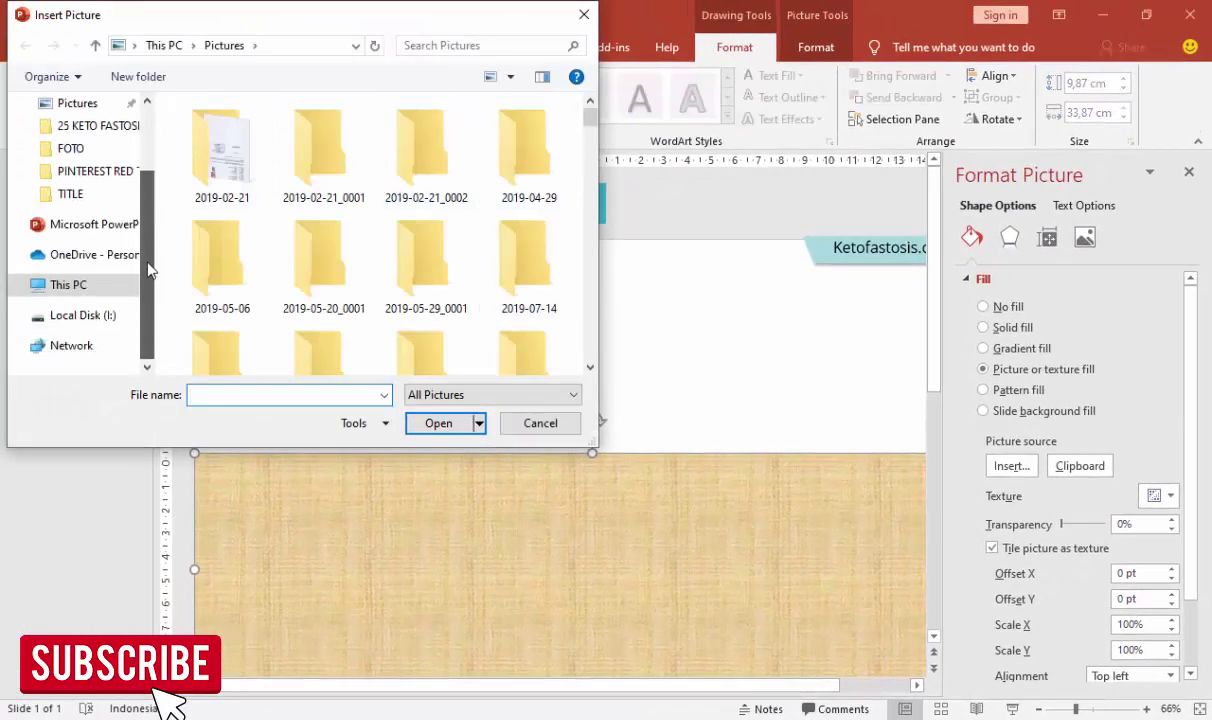
pyautogui.click(82, 315)
pyautogui.click(17, 315)
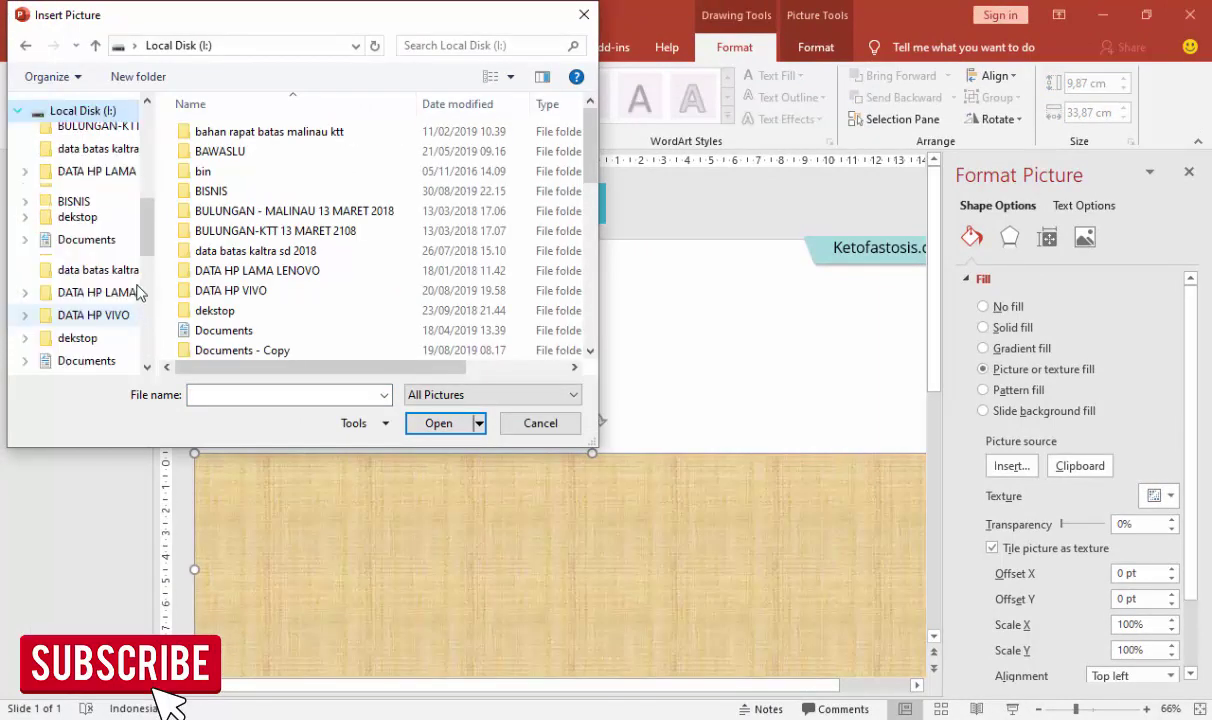
pyautogui.moveTo(155, 232); pyautogui.dragTo(150, 350)
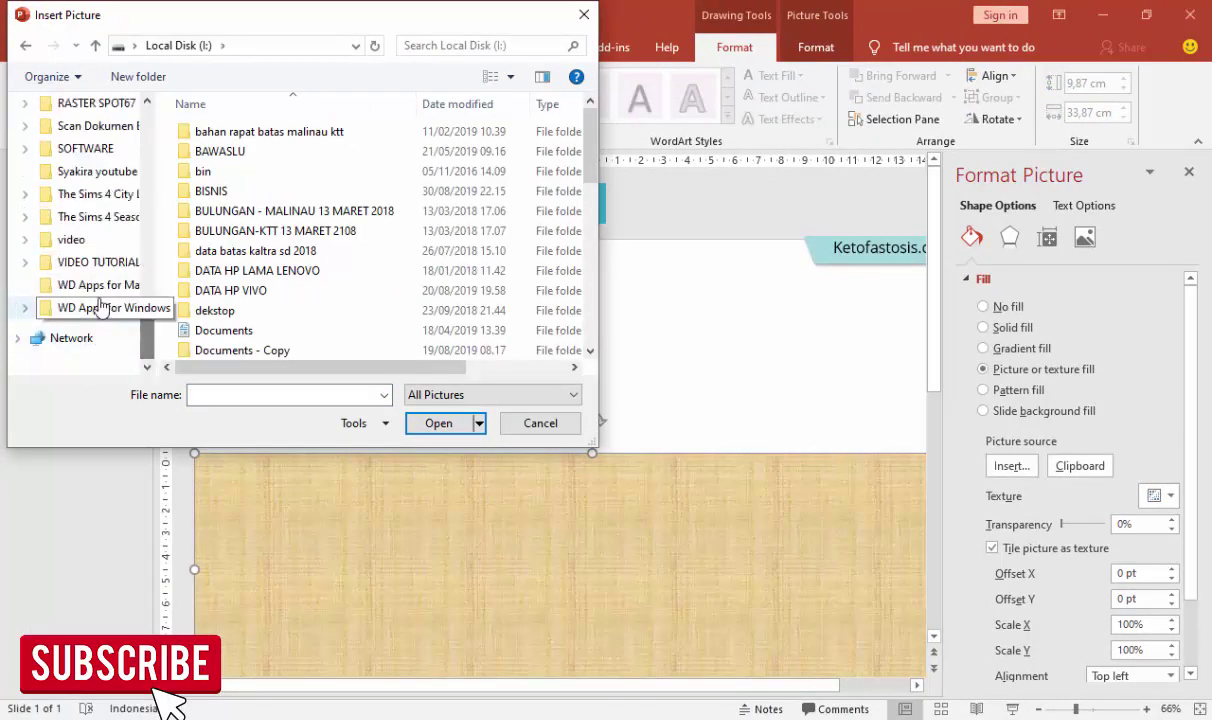
pyautogui.click(25, 262)
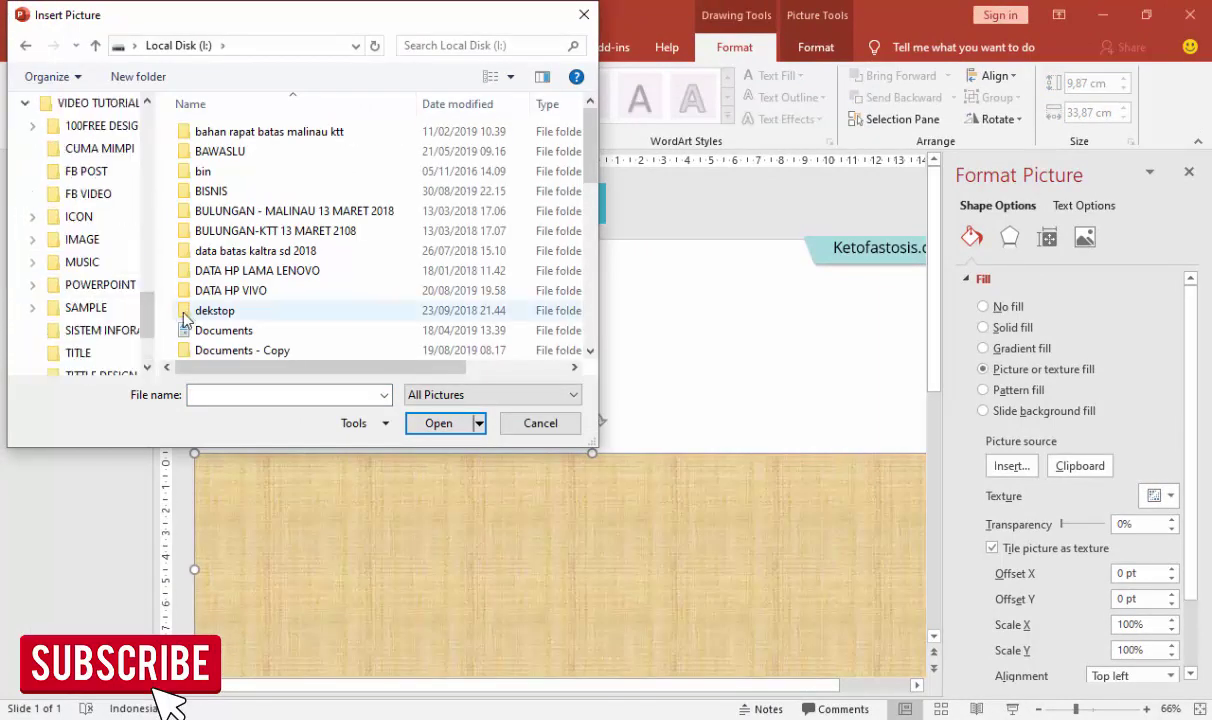
pyautogui.click(34, 286)
pyautogui.scroll(-2, 127, 300)
pyautogui.scroll(-2, 127, 305)
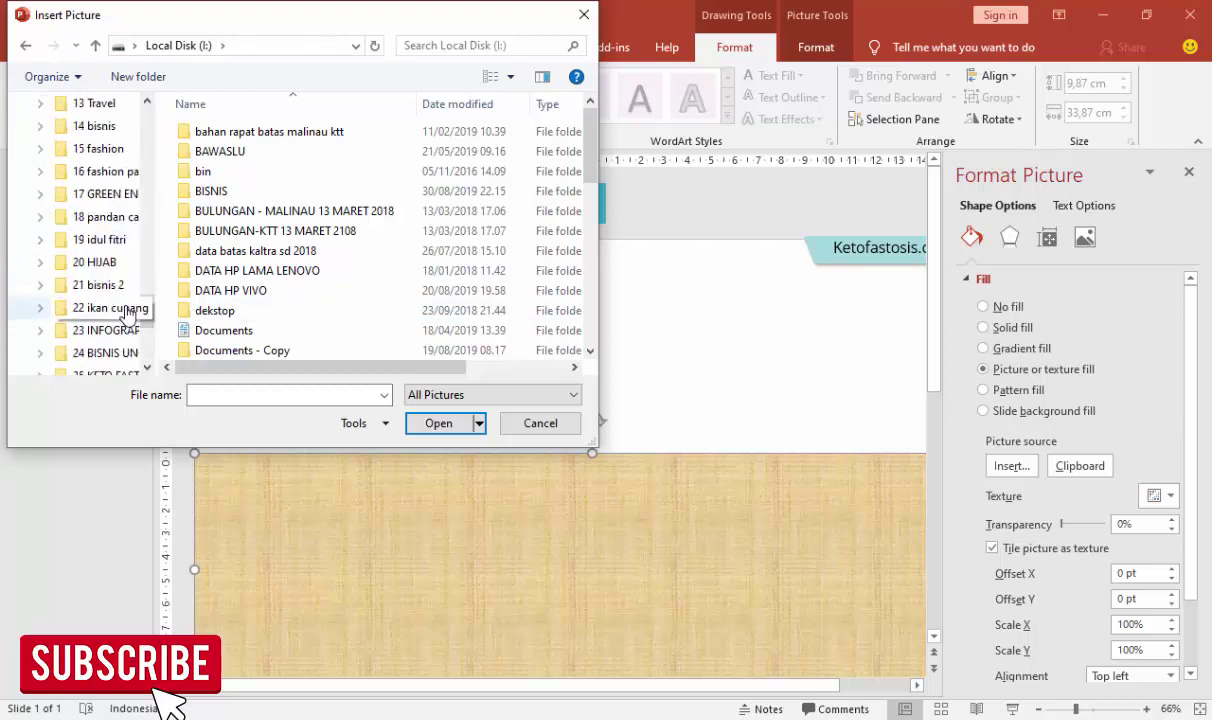
pyautogui.scroll(-2, 127, 320)
pyautogui.click(112, 285)
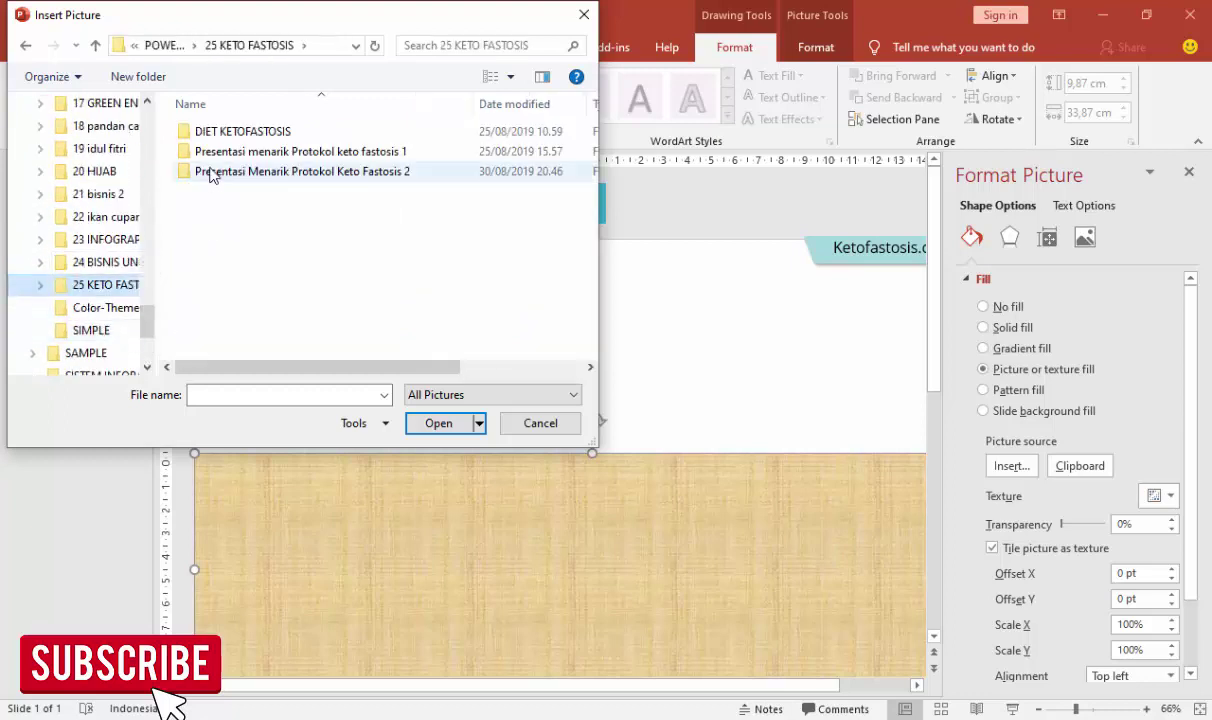
pyautogui.doubleClick(224, 133)
pyautogui.doubleClick(216, 131)
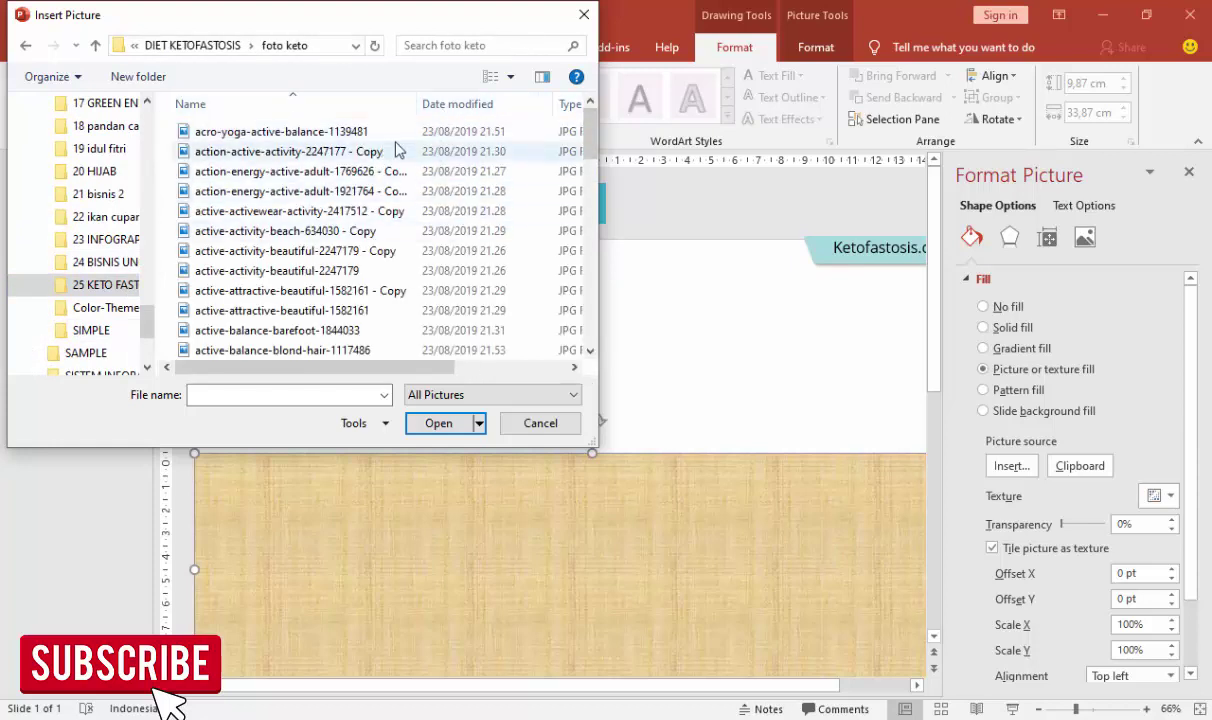
# Step: Show large icons and insert the bigstock-175918051 food photo as the fill
pyautogui.click(511, 77)
pyautogui.click(549, 55)
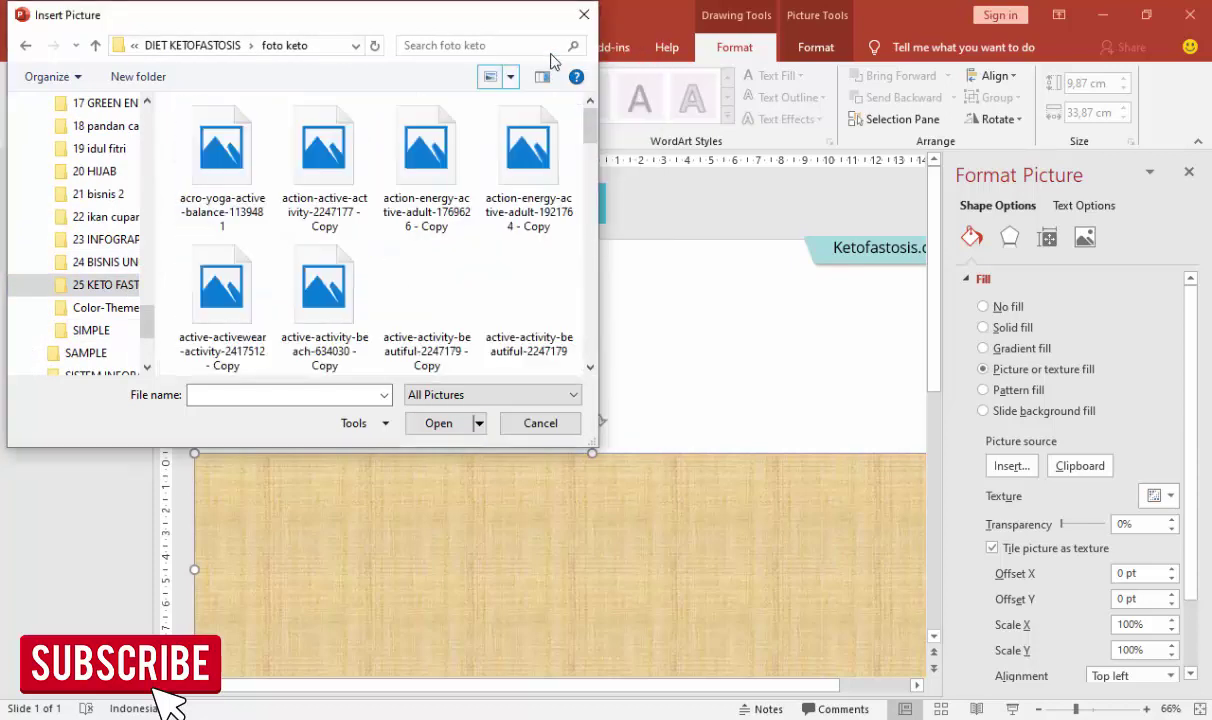
pyautogui.moveTo(589, 131); pyautogui.dragTo(595, 236)
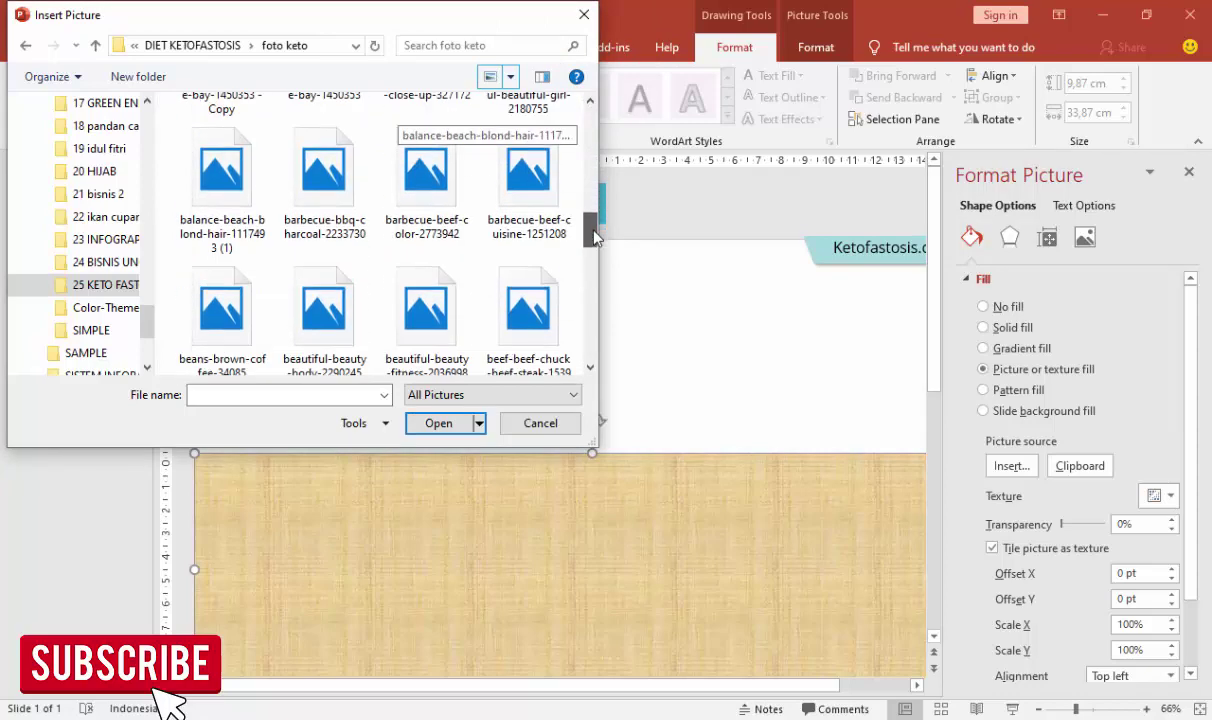
pyautogui.scroll(-2, 565, 214)
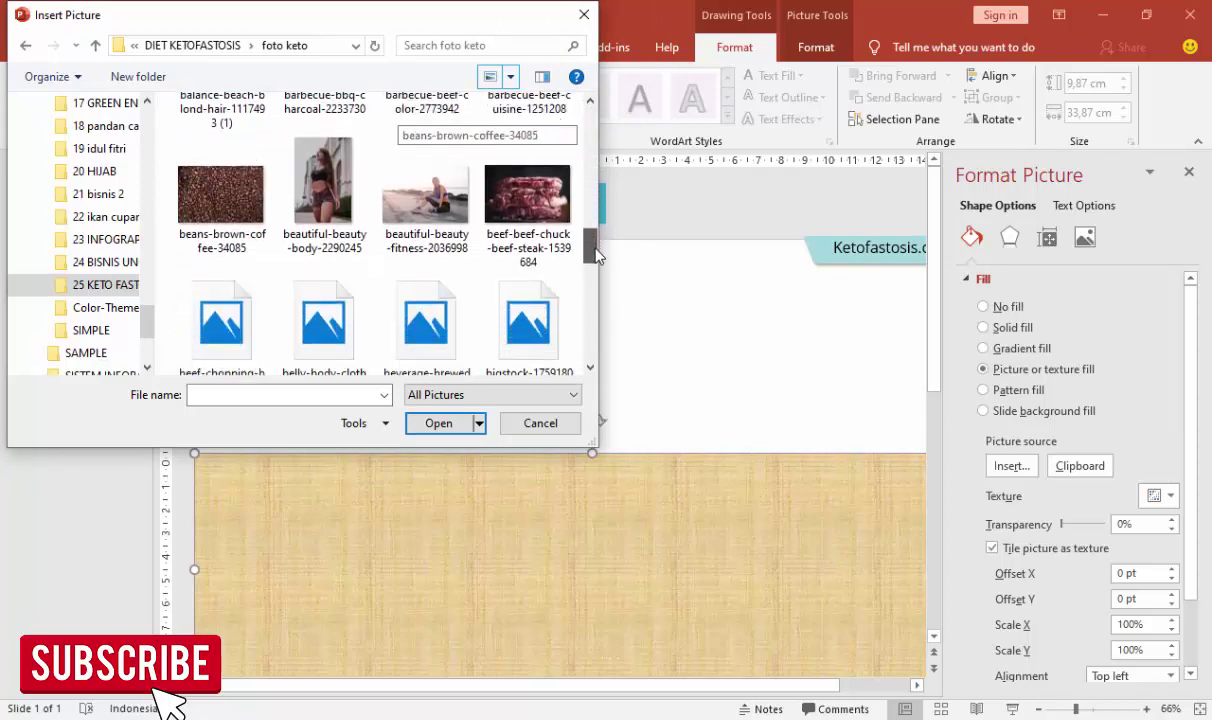
pyautogui.scroll(-2, 565, 214)
pyautogui.scroll(-2, 565, 214)
pyautogui.click(545, 190)
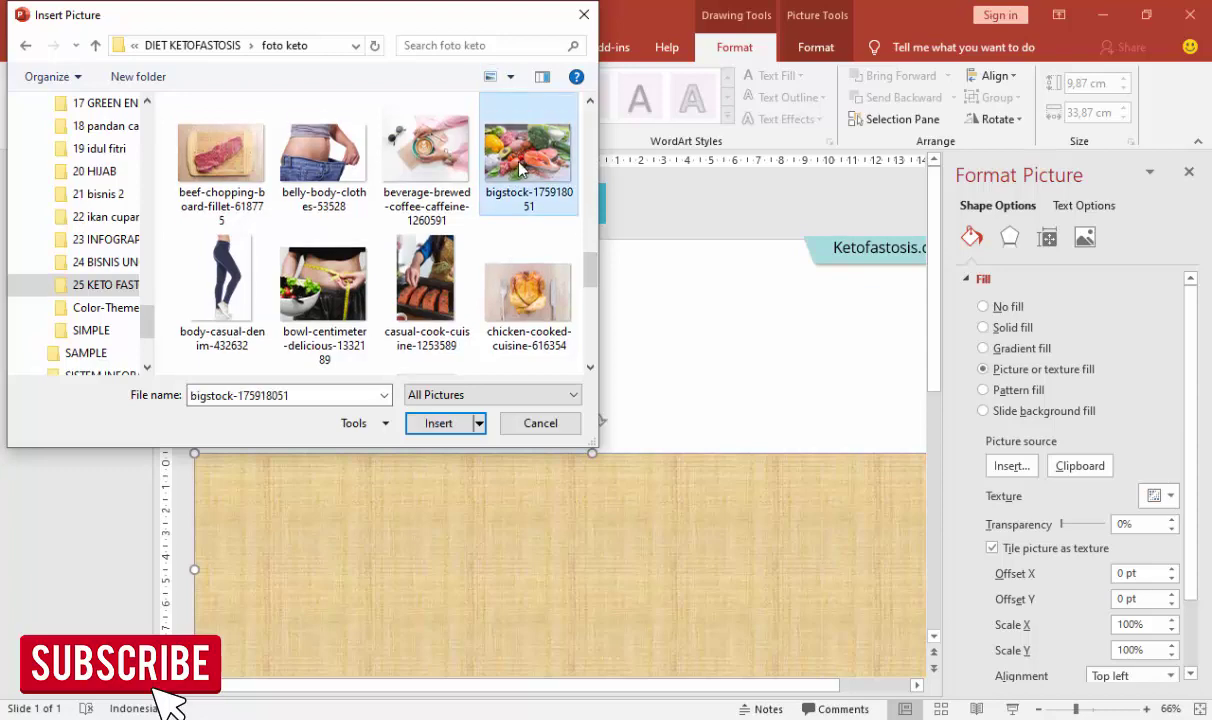
pyautogui.click(440, 423)
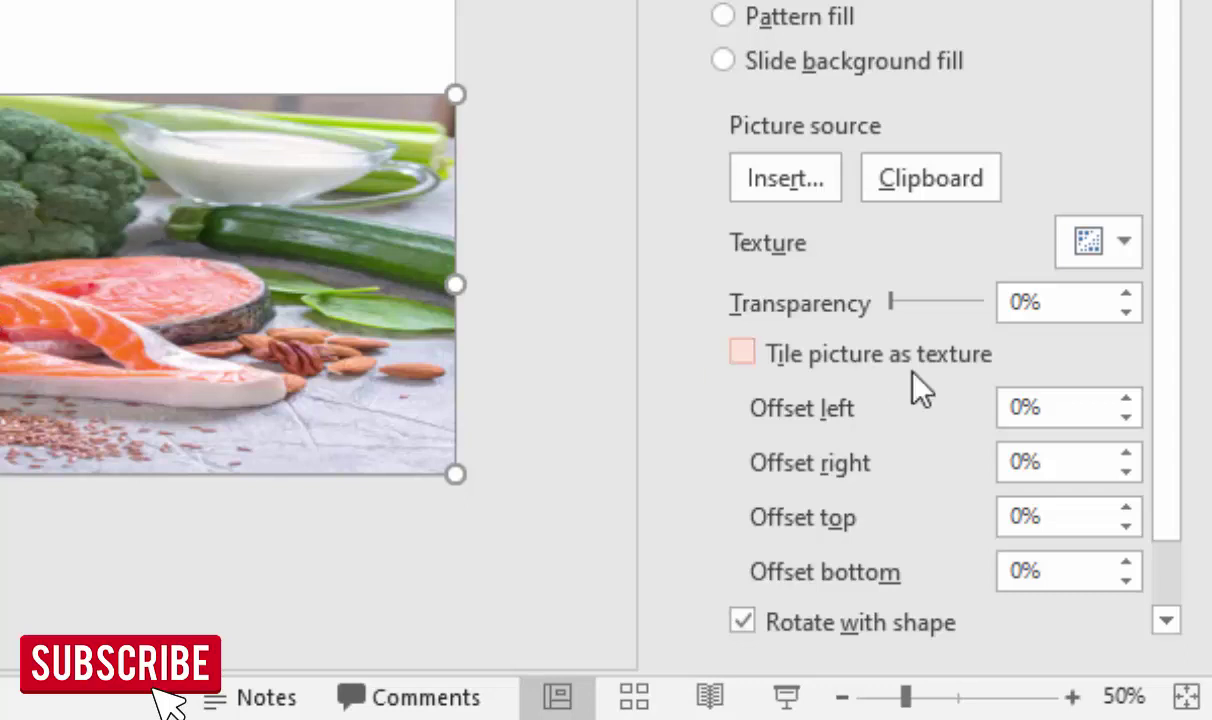
# Step: Reposition the photo banner and set fill offsets to -84% top and -26% bottom
pyautogui.scroll(-2, 1173, 278)
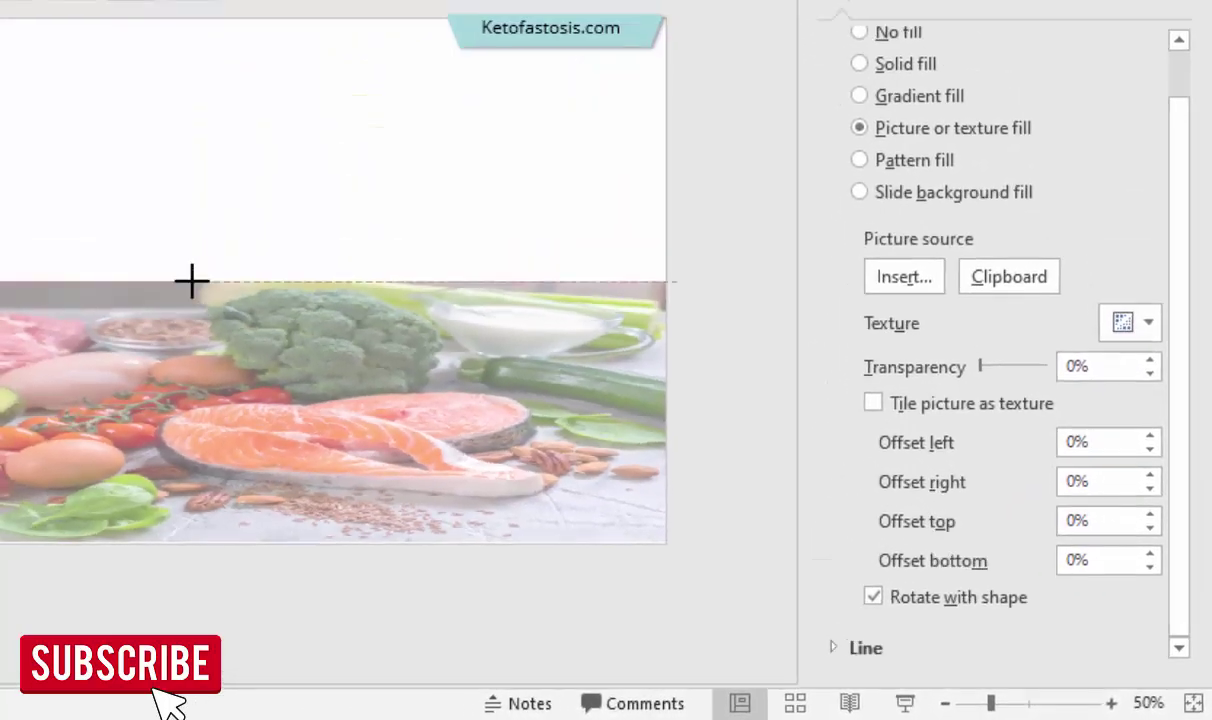
pyautogui.moveTo(191, 281); pyautogui.dragTo(191, 281)
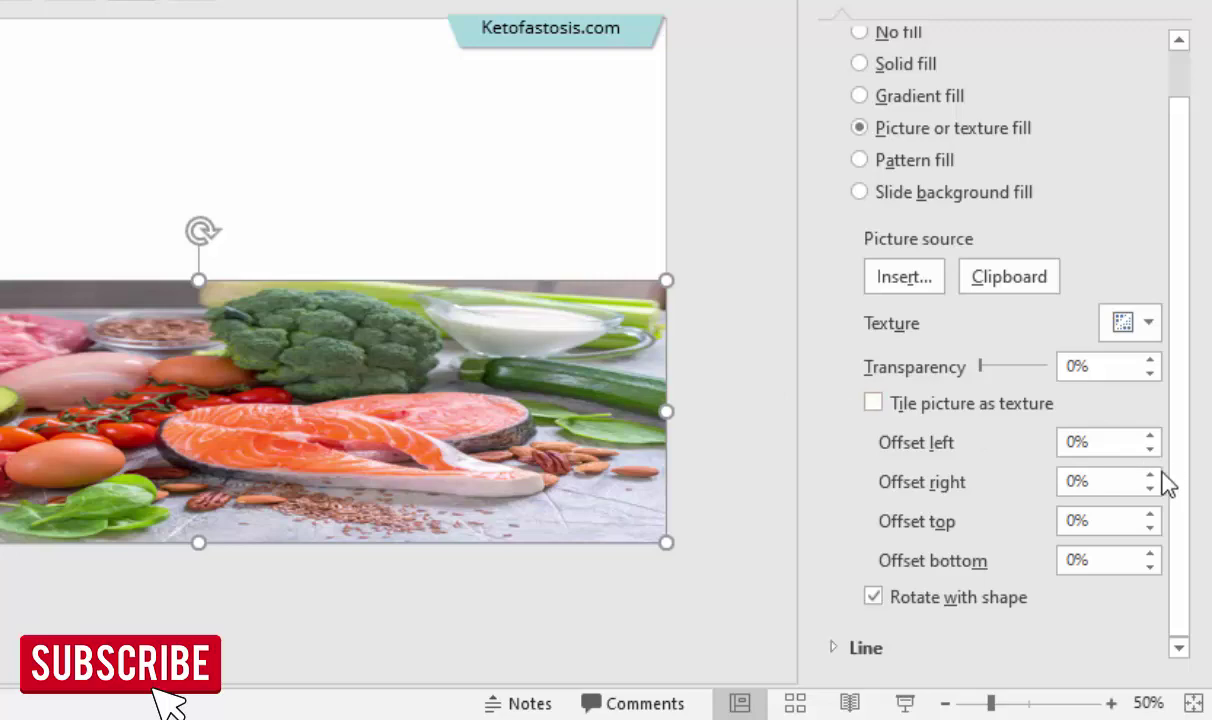
pyautogui.moveTo(1152, 527); pyautogui.dragTo(1152, 527)
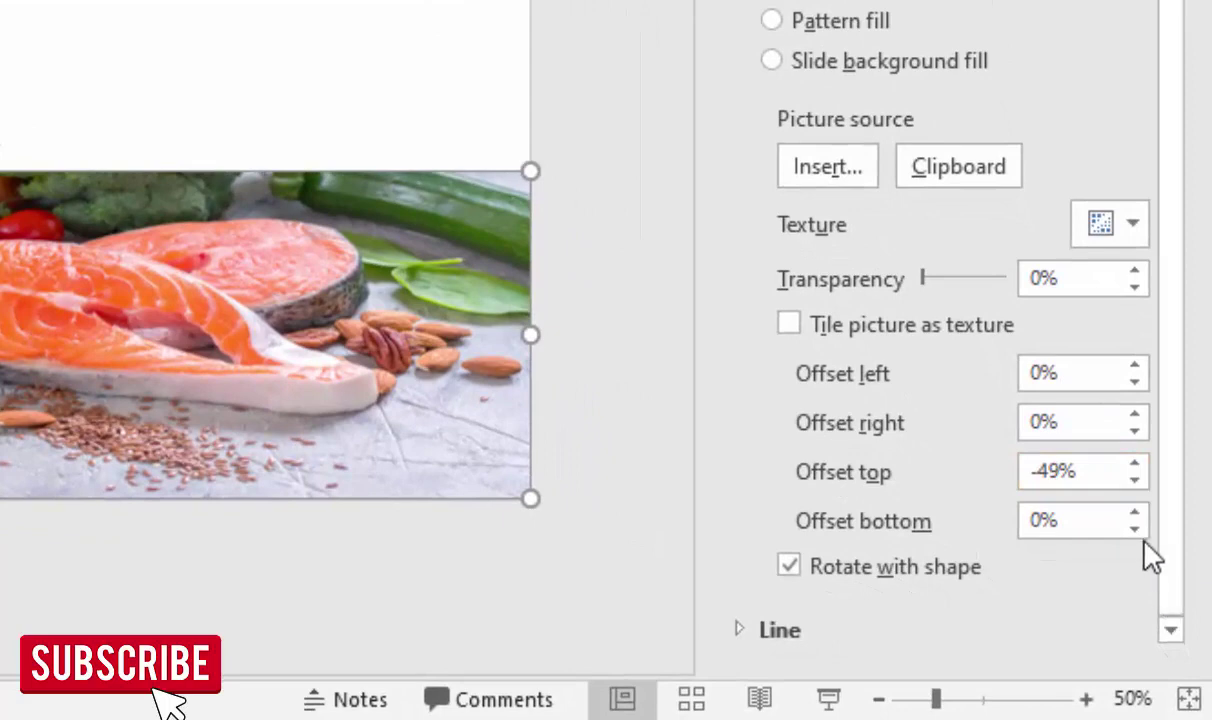
pyautogui.click(1135, 529)
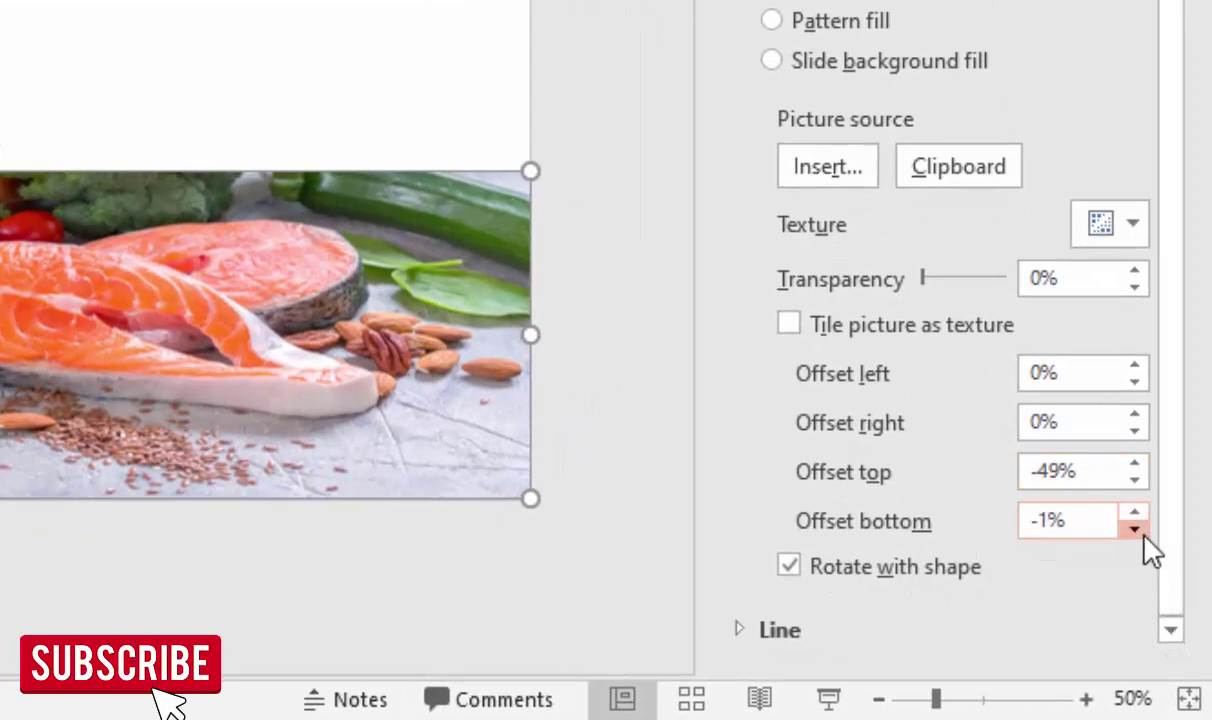
pyautogui.click(1135, 529)
pyautogui.moveTo(1144, 533)
pyautogui.mouseDown()
pyautogui.moveTo(1137, 486)
pyautogui.moveTo(1136, 497)
pyautogui.mouseUp()
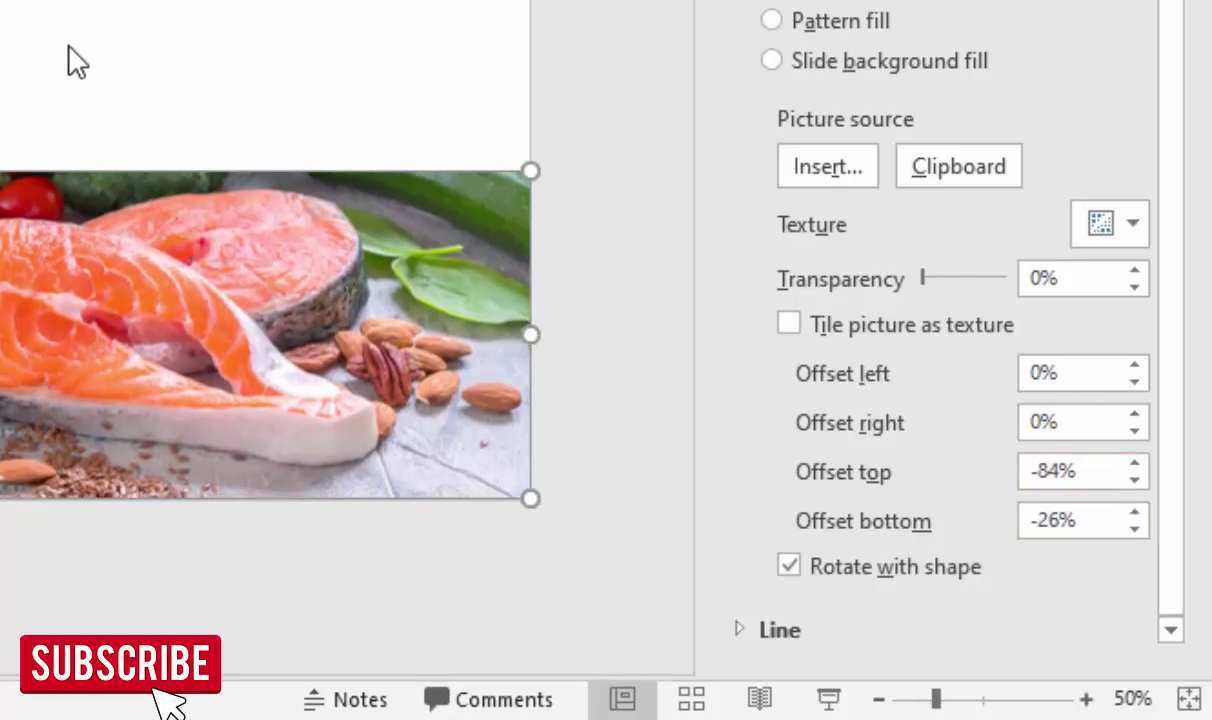
pyautogui.click(100, 65)
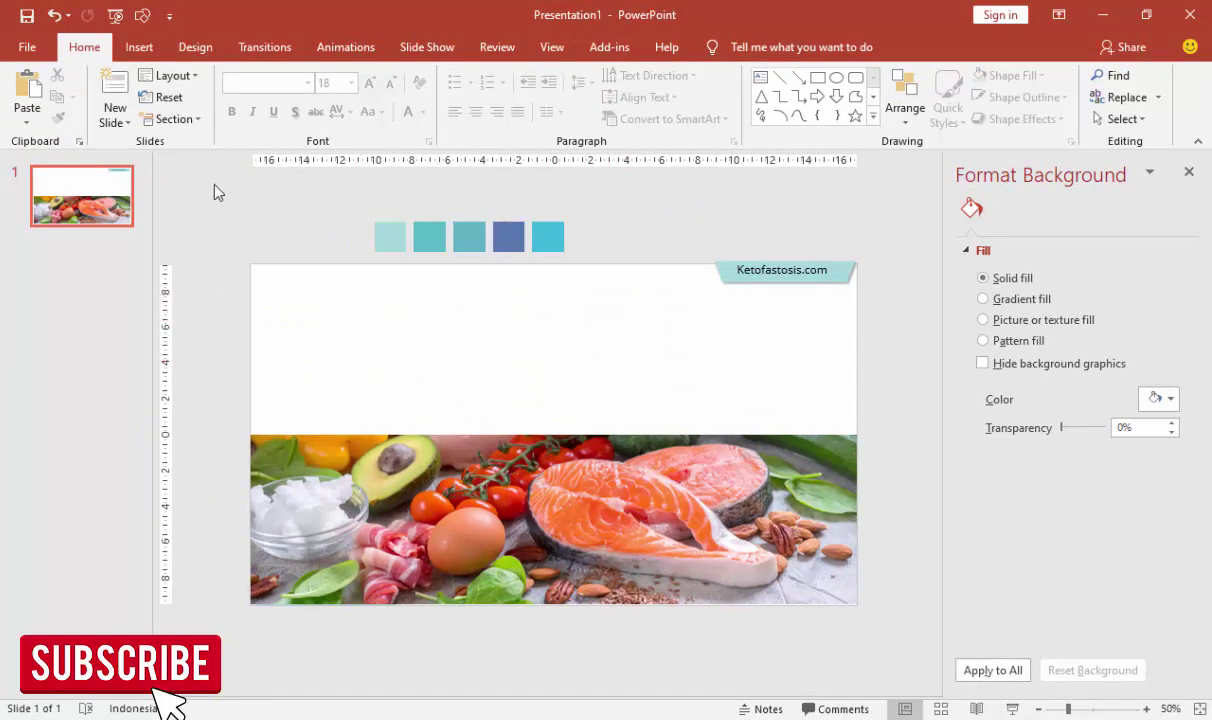
# Step: Draw a rectangle at the upper left and duplicate it below, stretched to 8.28 cm
pyautogui.click(139, 47)
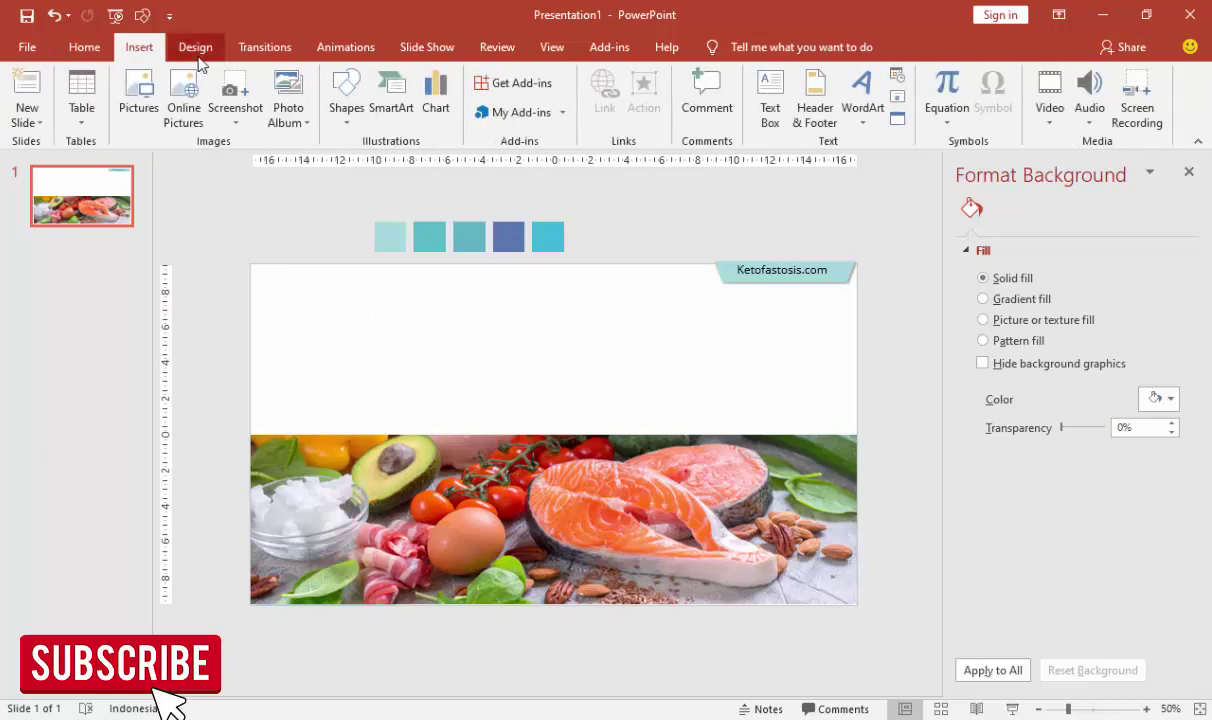
pyautogui.click(340, 125)
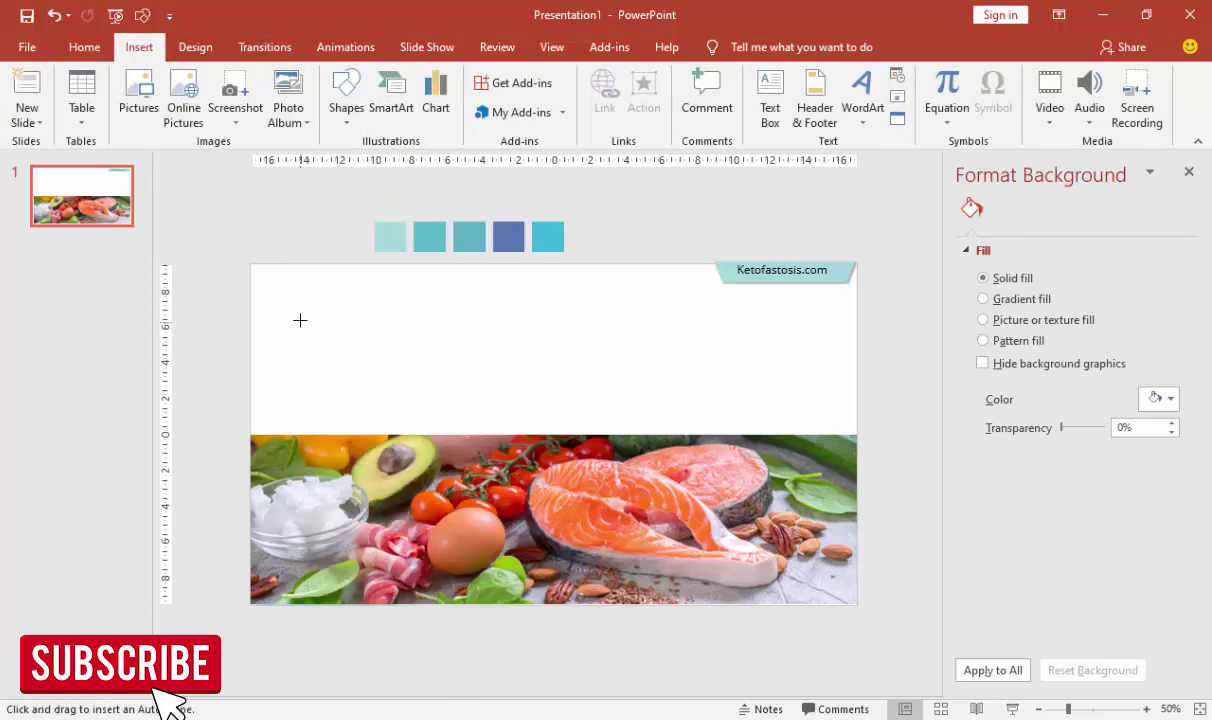
pyautogui.moveTo(280, 313); pyautogui.dragTo(454, 401)
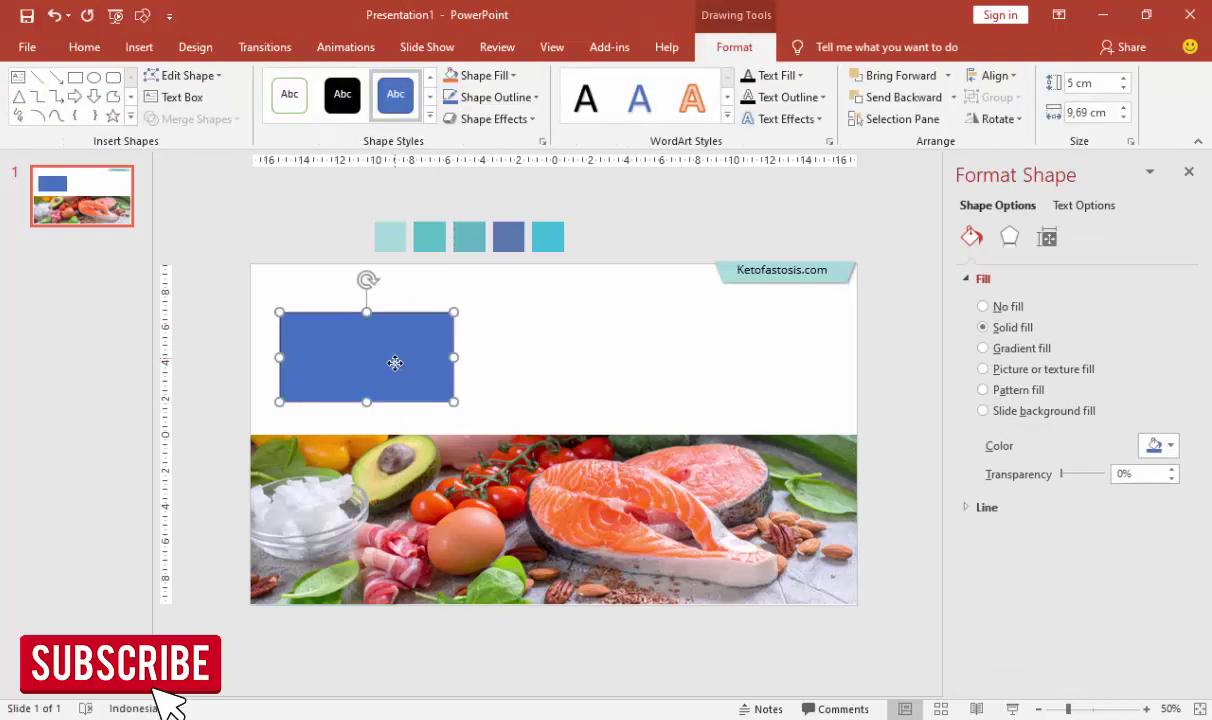
pyautogui.moveTo(395, 363); pyautogui.dragTo(377, 459)
pyautogui.moveTo(366, 508); pyautogui.dragTo(366, 568)
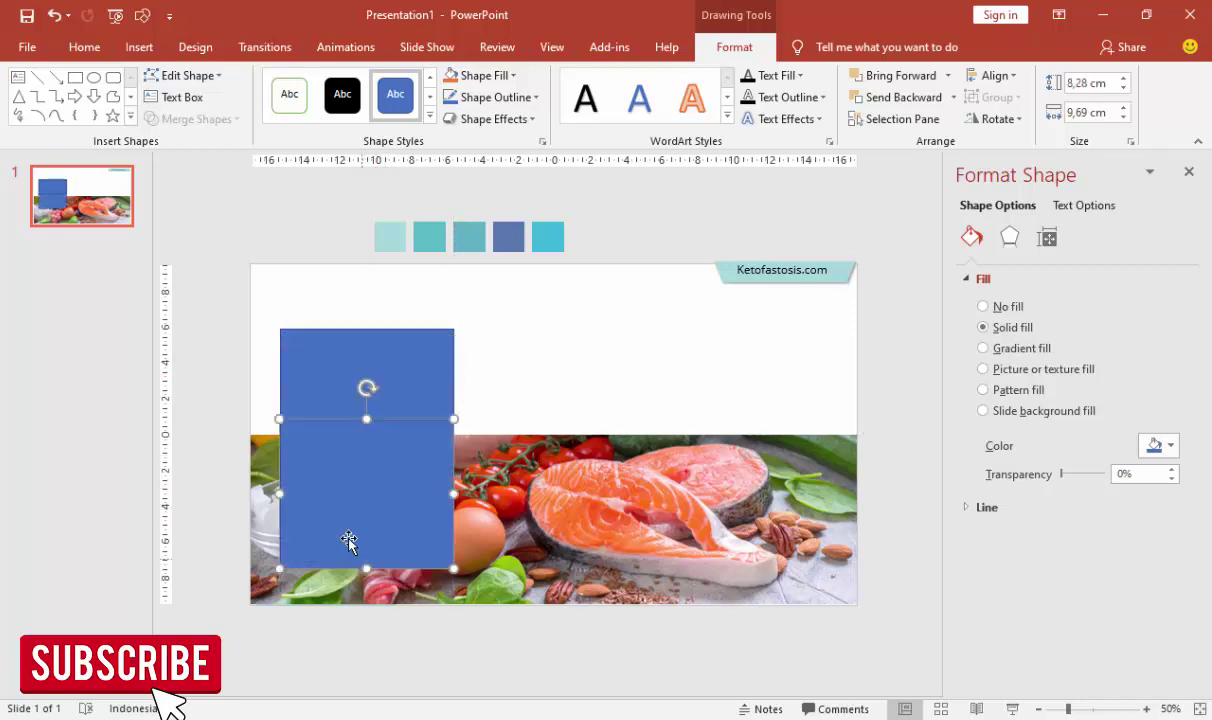
# Step: Remove the outlines from both rectangles and realign the upper one
pyautogui.click(368, 375)
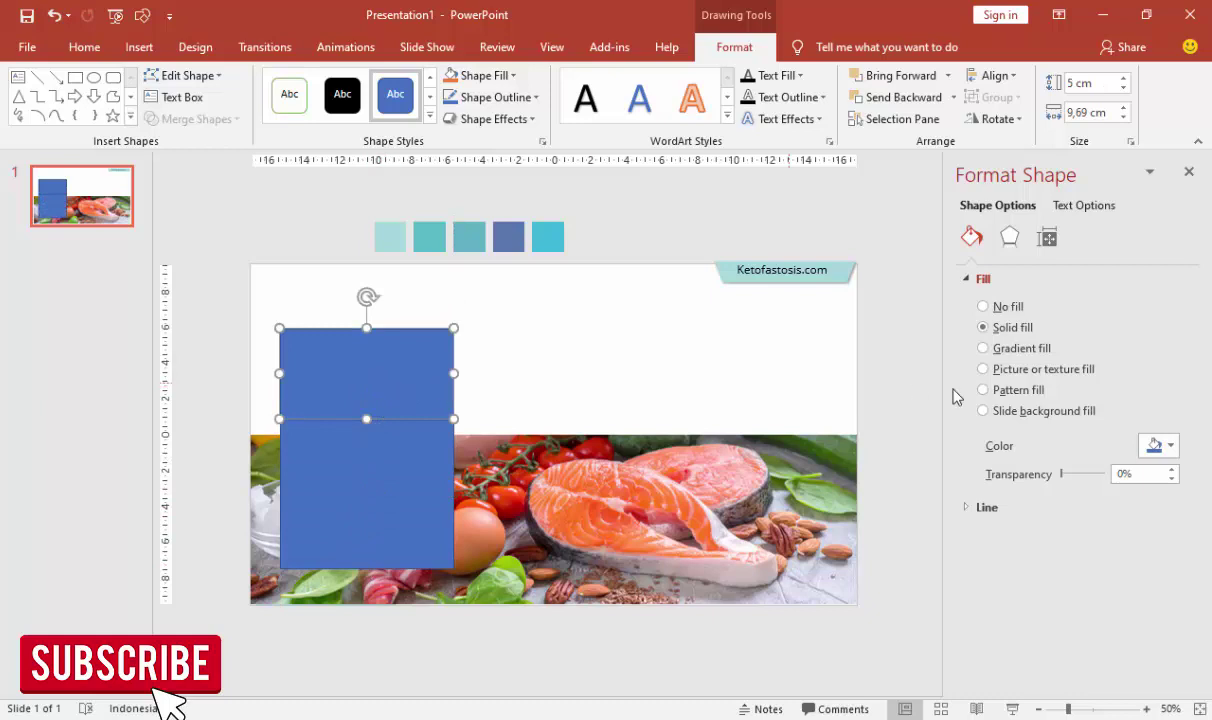
pyautogui.click(968, 505)
pyautogui.click(1010, 535)
pyautogui.click(436, 484)
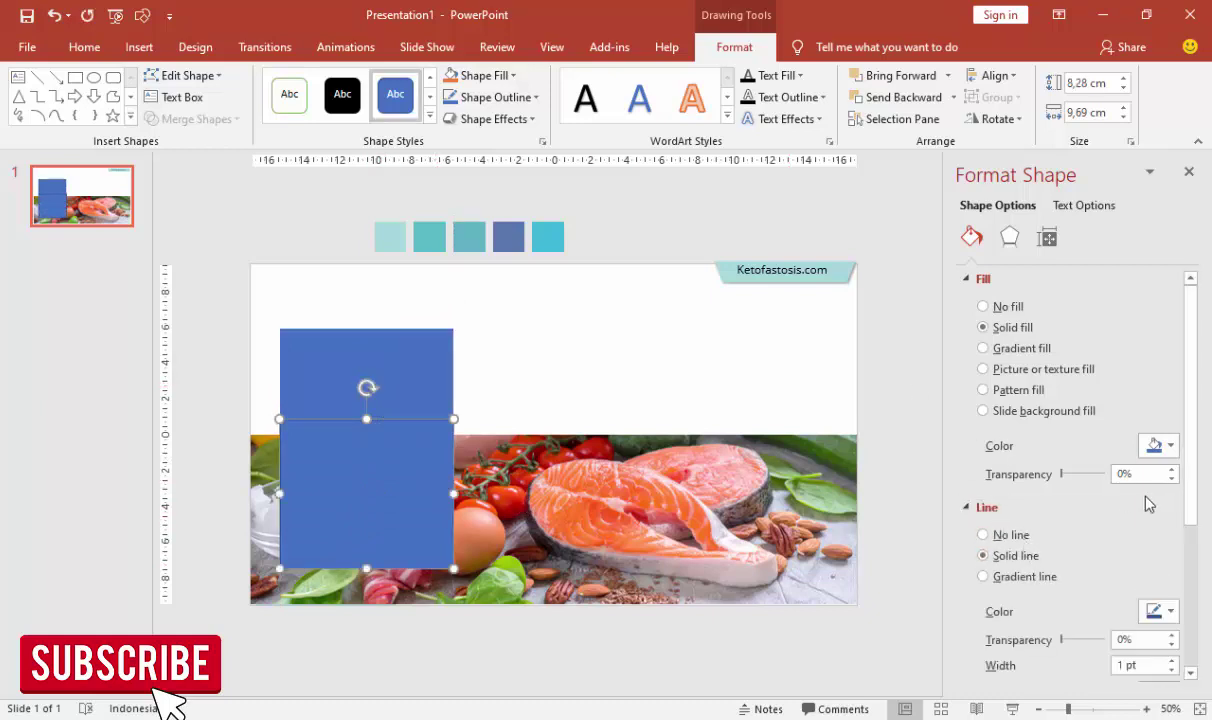
pyautogui.click(1008, 536)
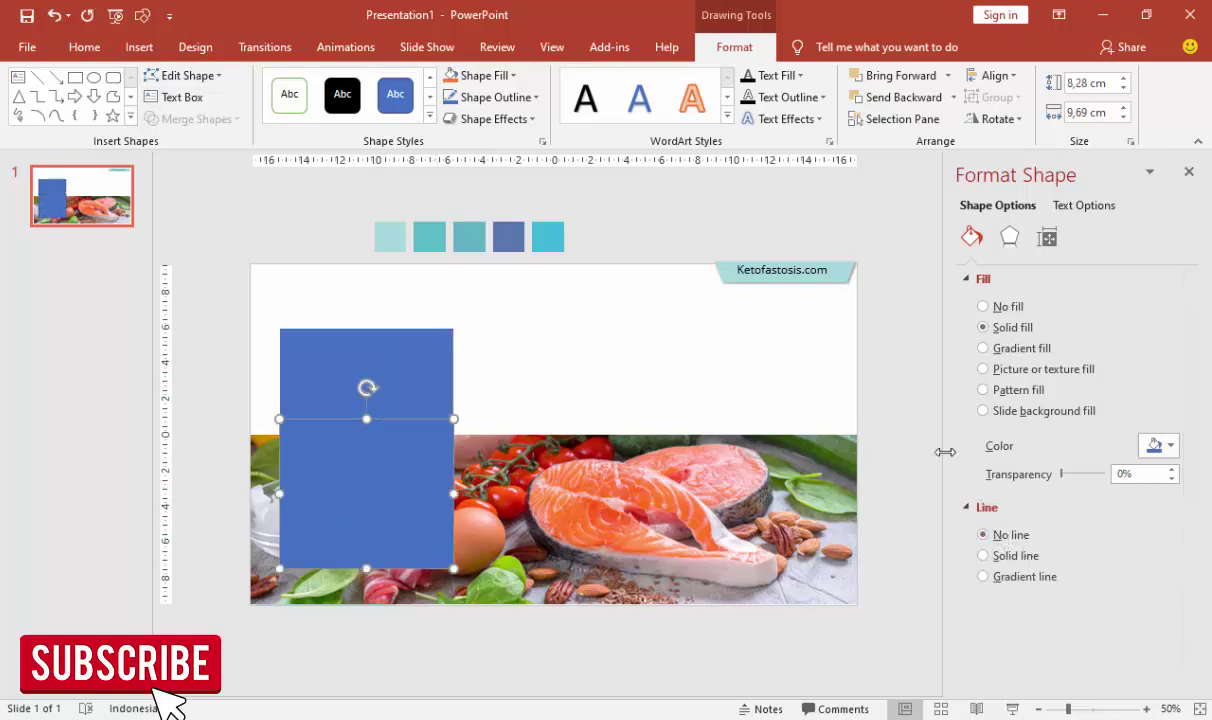
pyautogui.moveTo(387, 365); pyautogui.dragTo(387, 377)
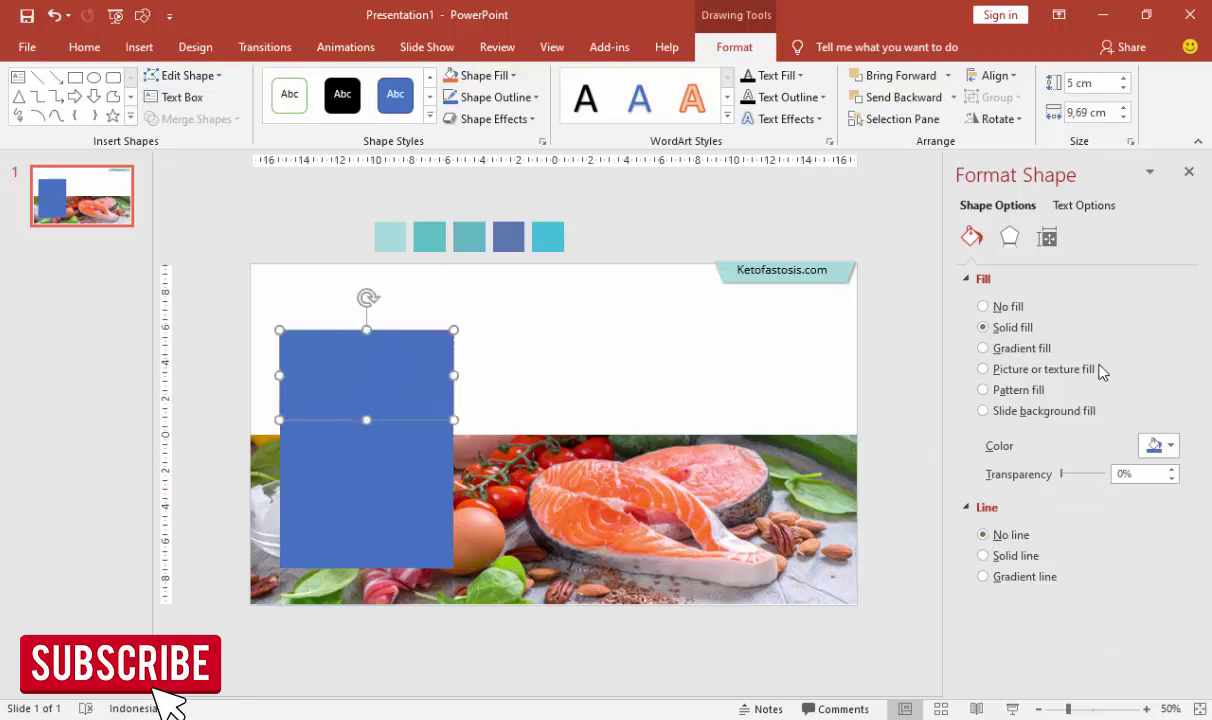
# Step: Start a picture fill for the upper rectangle, browsing local files as medium thumbnails
pyautogui.click(1012, 370)
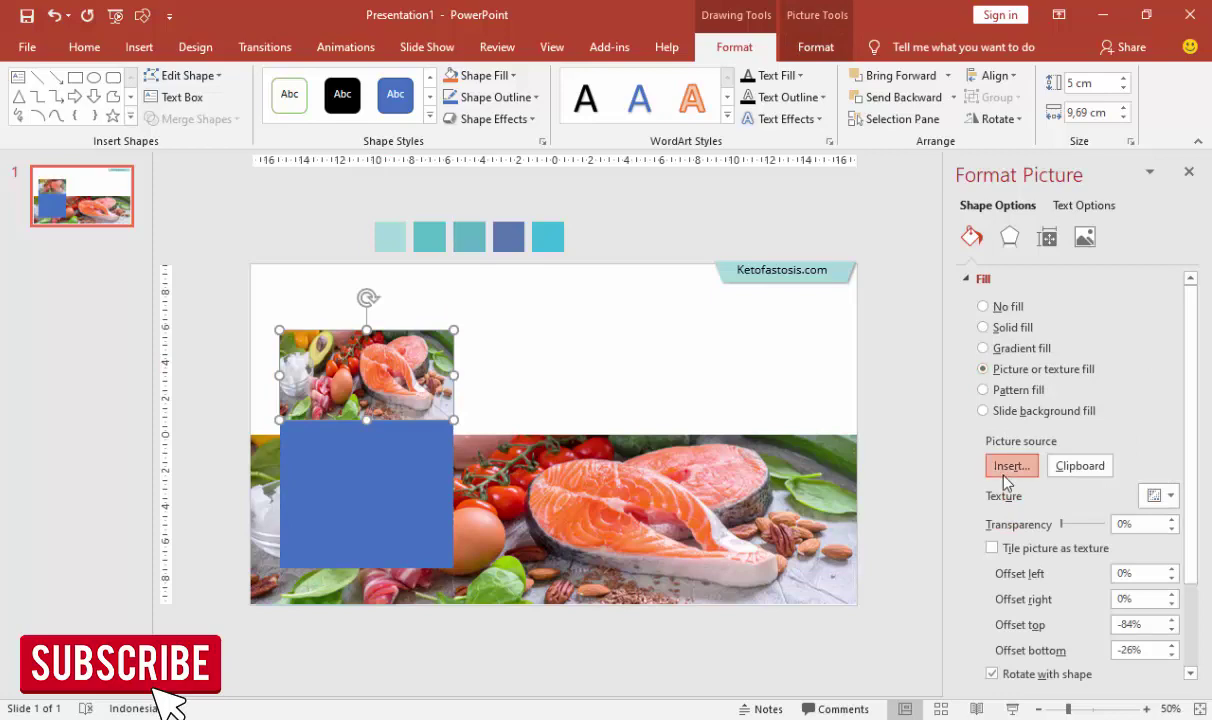
pyautogui.click(1011, 466)
pyautogui.click(505, 286)
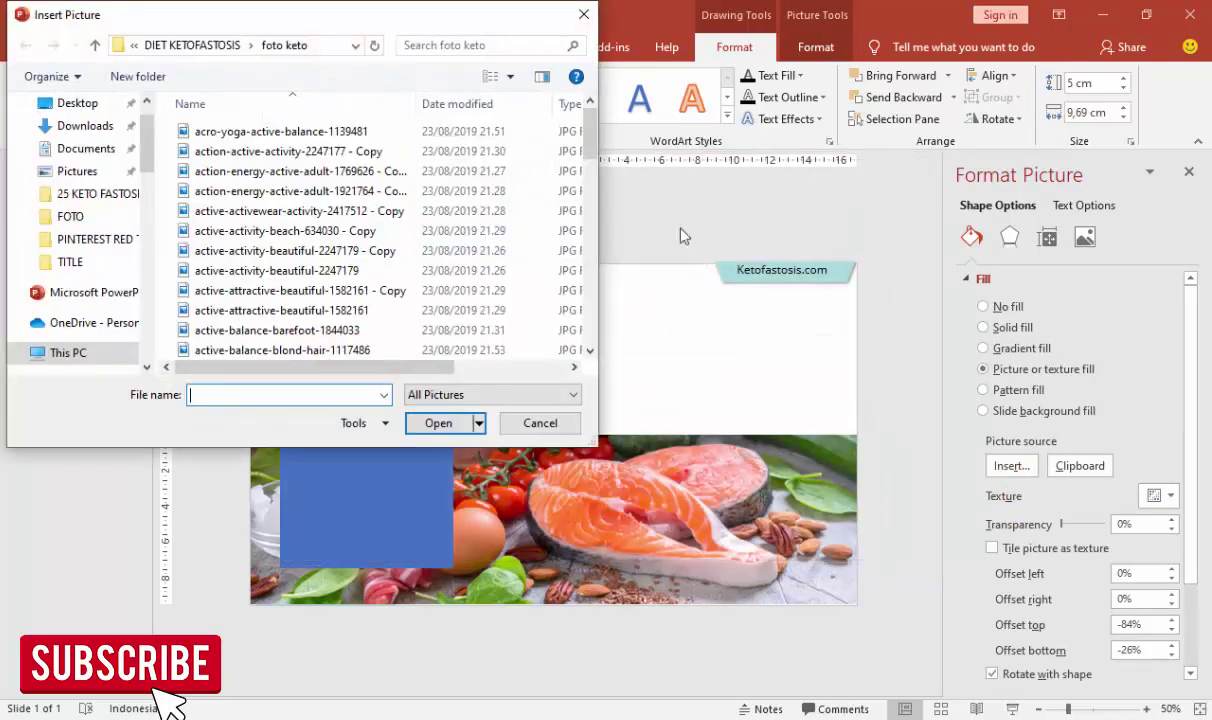
pyautogui.click(502, 78)
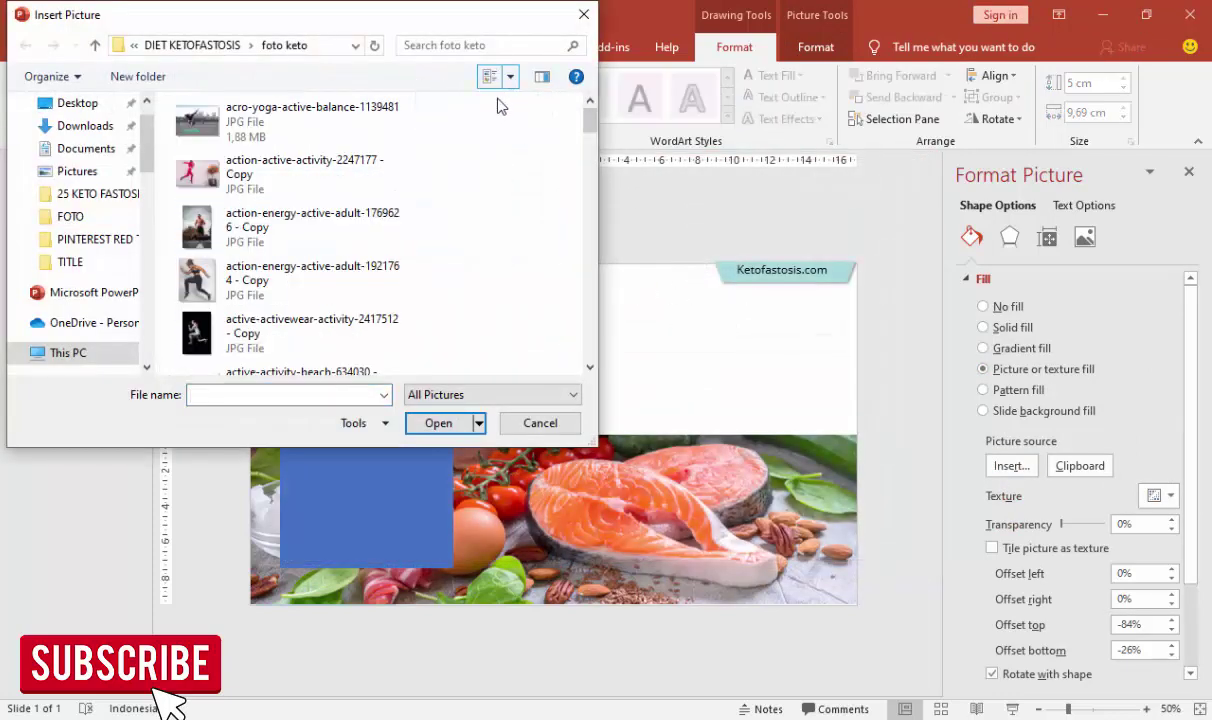
pyautogui.click(510, 77)
pyautogui.click(536, 83)
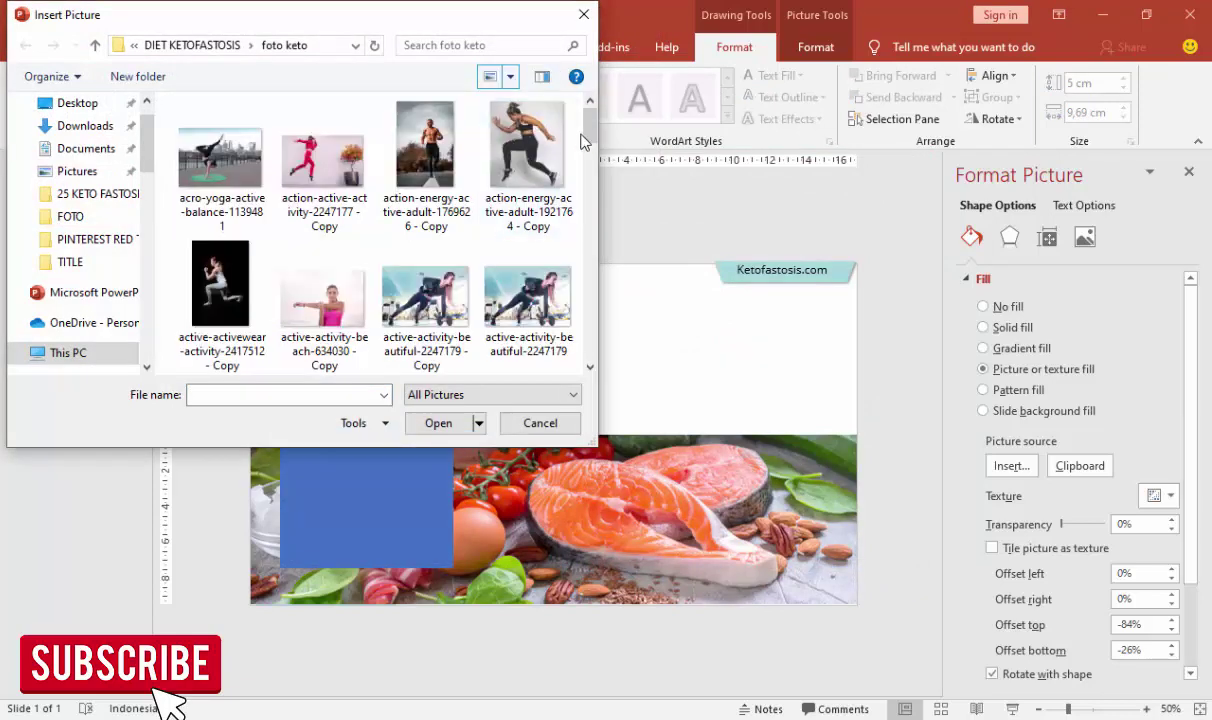
# Step: Insert the asian-chopsticks-close-up-327172 sushi photo as the upper rectangle's fill
pyautogui.scroll(-3, 590, 190)
pyautogui.scroll(-1, 436, 322)
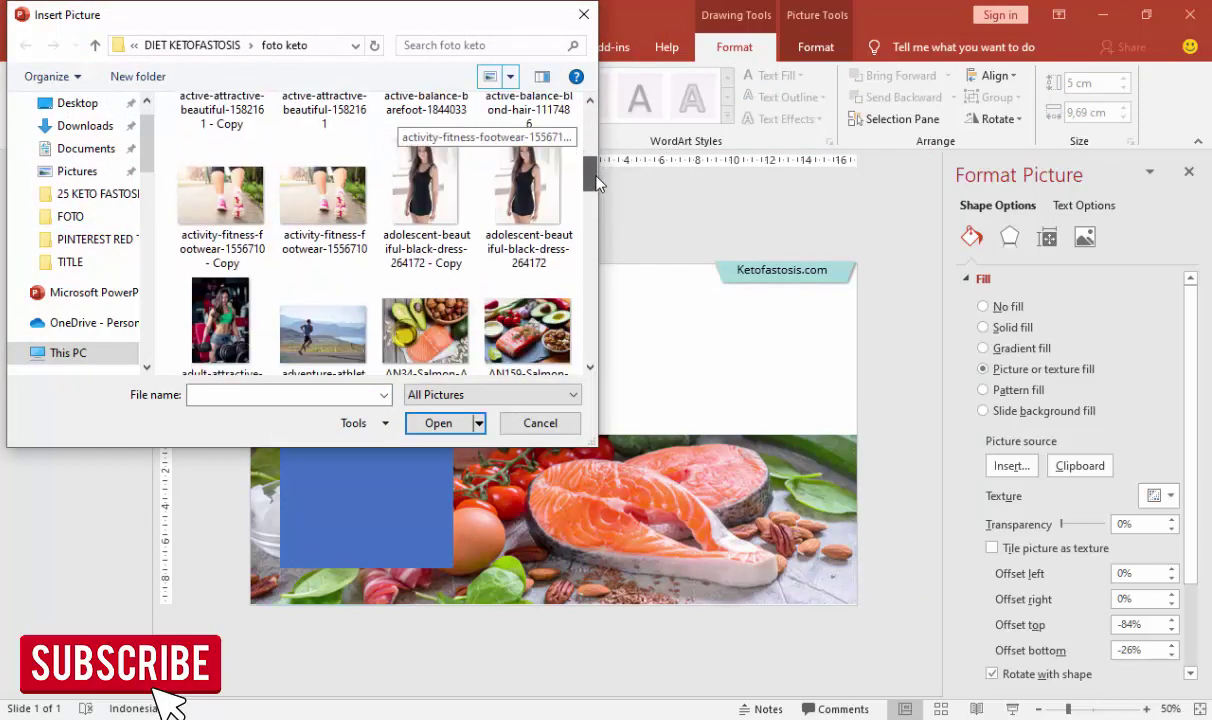
pyautogui.click(436, 322)
pyautogui.scroll(-1, 436, 322)
pyautogui.scroll(-2, 415, 320)
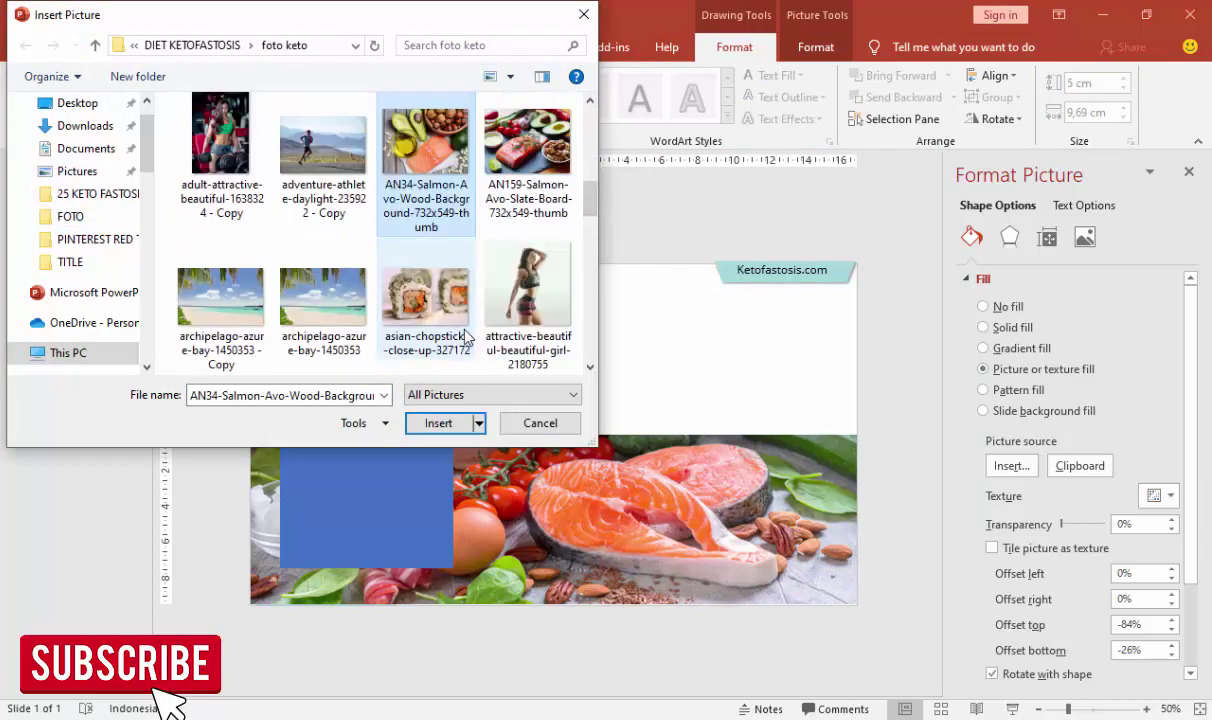
pyautogui.click(416, 332)
pyautogui.click(432, 422)
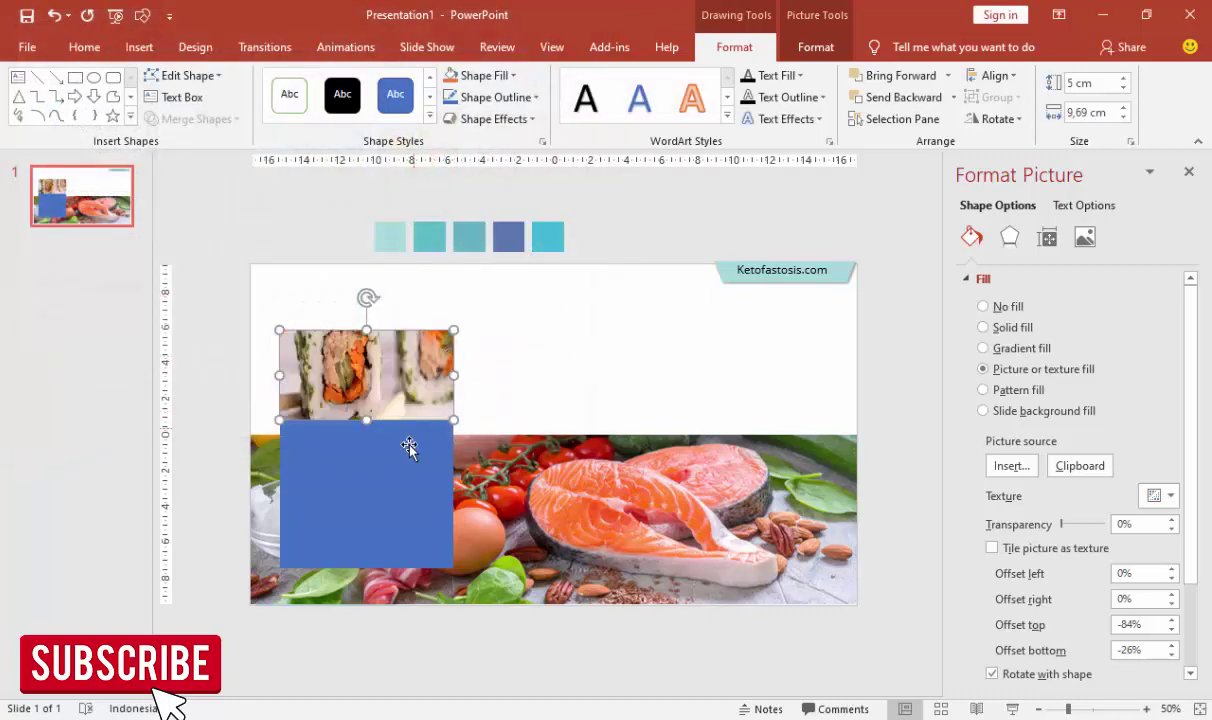
pyautogui.click(410, 446)
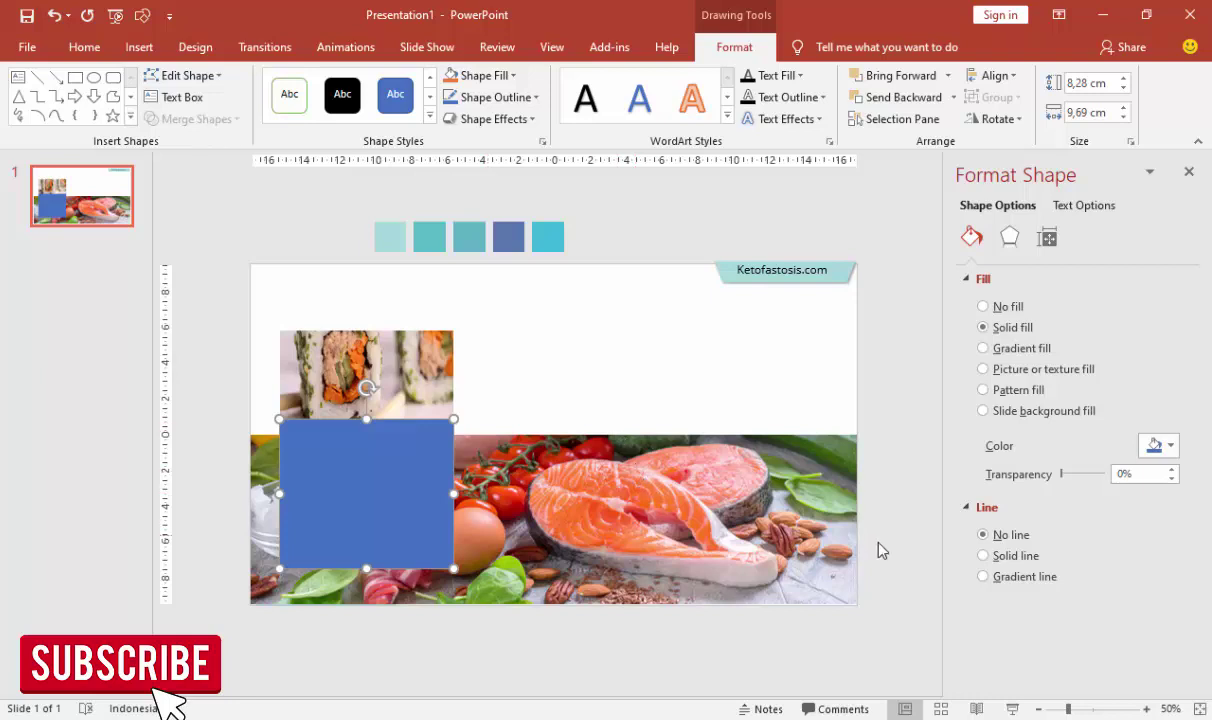
# Step: Make the lower rectangle white and align it directly under the sushi photo
pyautogui.click(1156, 446)
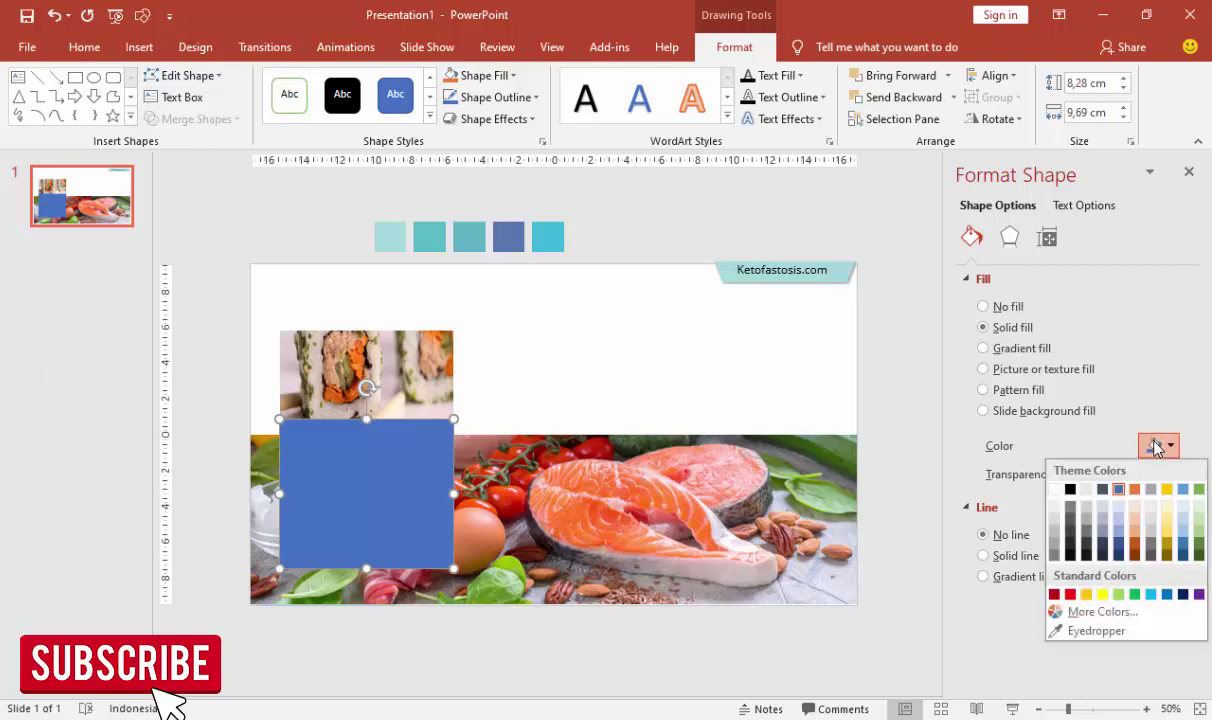
pyautogui.click(1055, 490)
pyautogui.moveTo(403, 465); pyautogui.dragTo(398, 482)
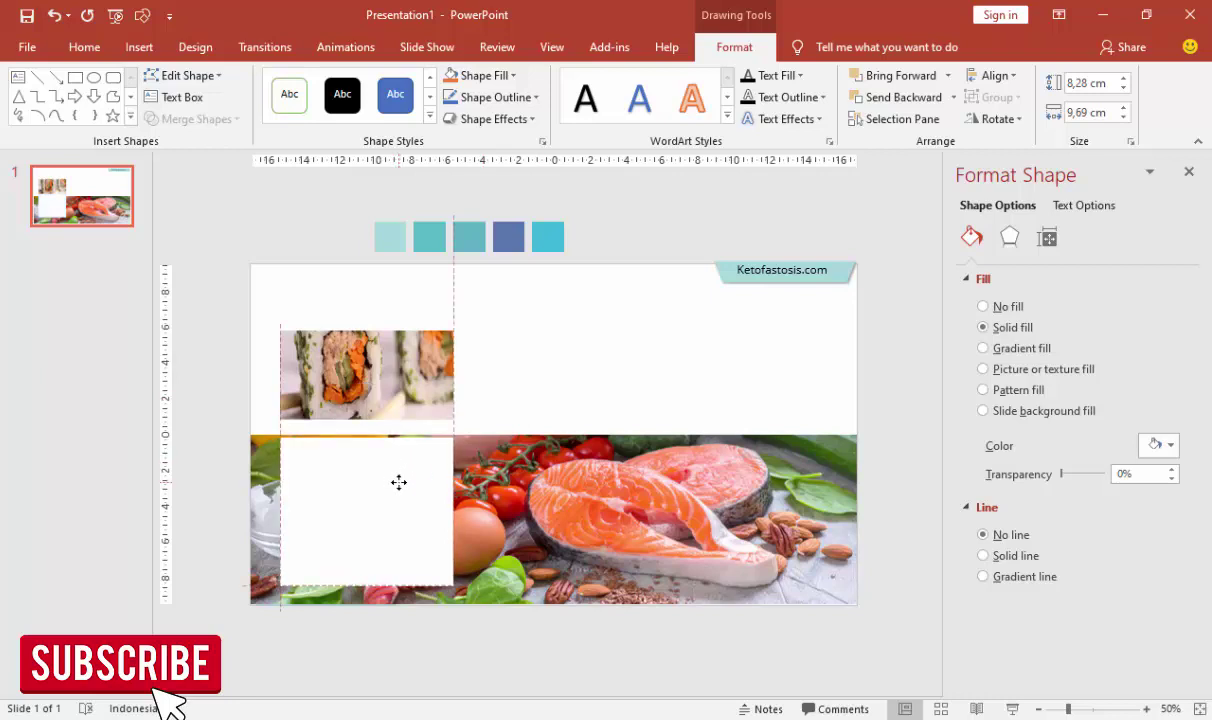
pyautogui.moveTo(400, 370); pyautogui.dragTo(431, 362)
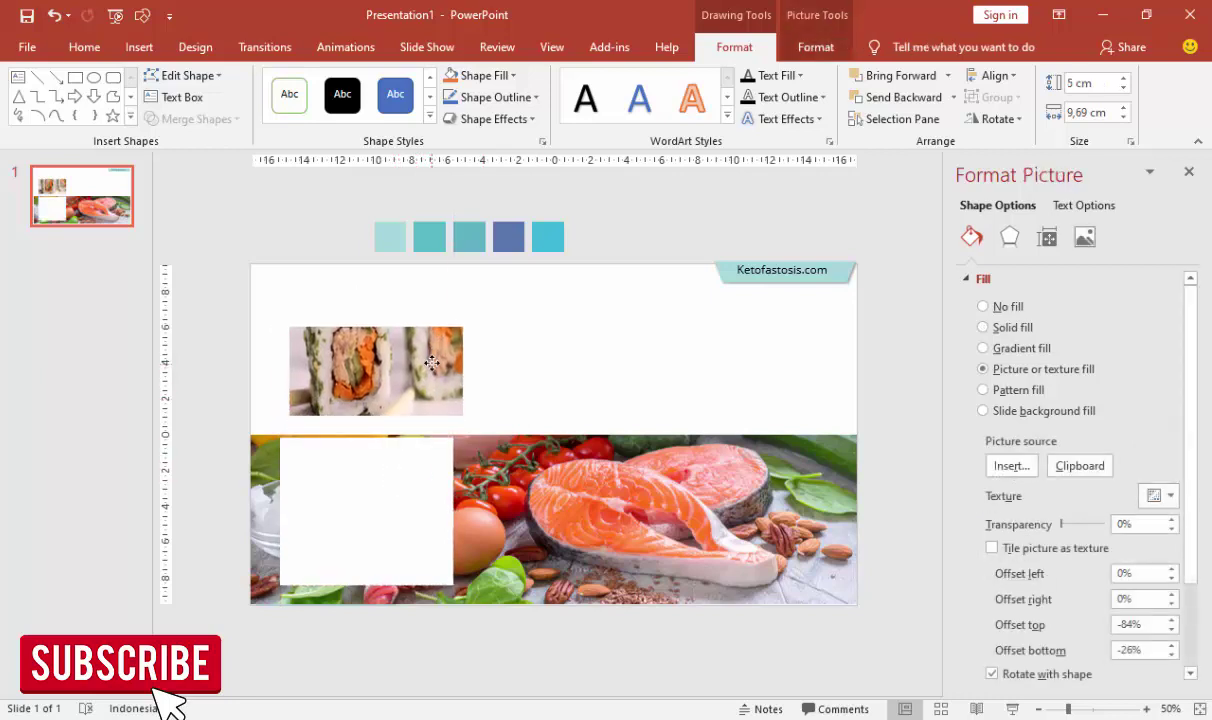
pyautogui.moveTo(431, 362); pyautogui.dragTo(421, 356)
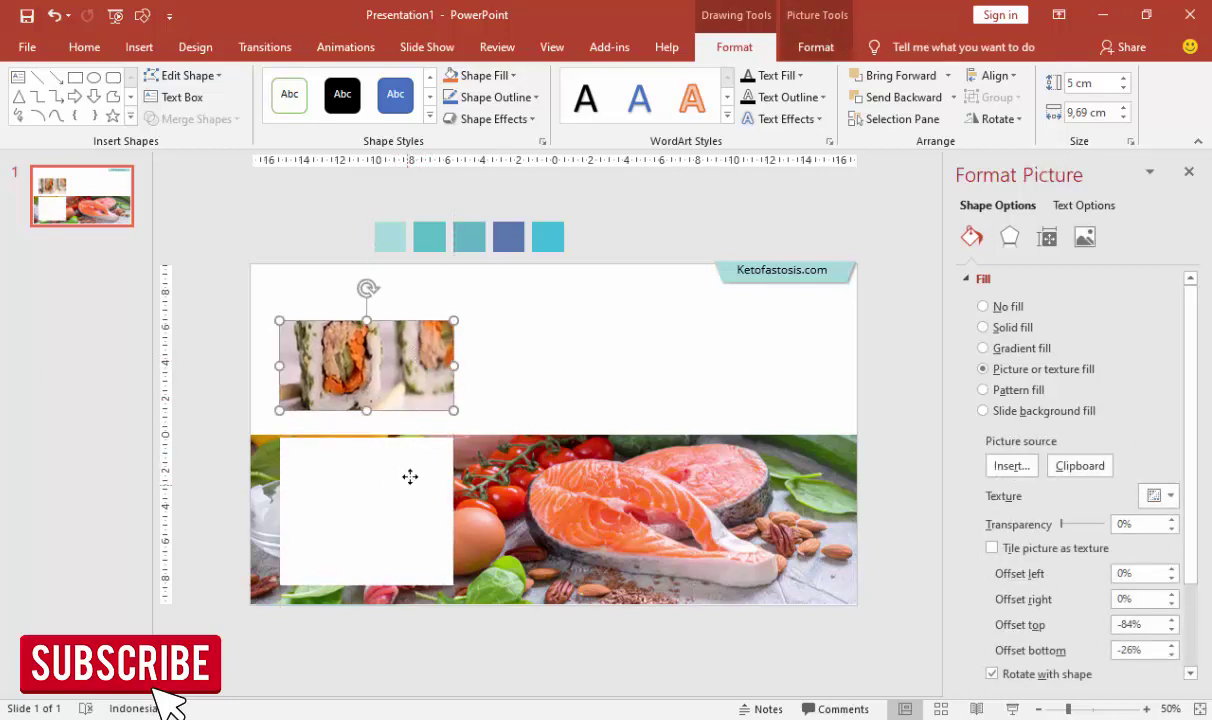
pyautogui.moveTo(410, 477); pyautogui.dragTo(407, 455)
# Step: Eyedrop the blue swatch colour into the rectangle, then move it down together with the photo
pyautogui.click(1160, 445)
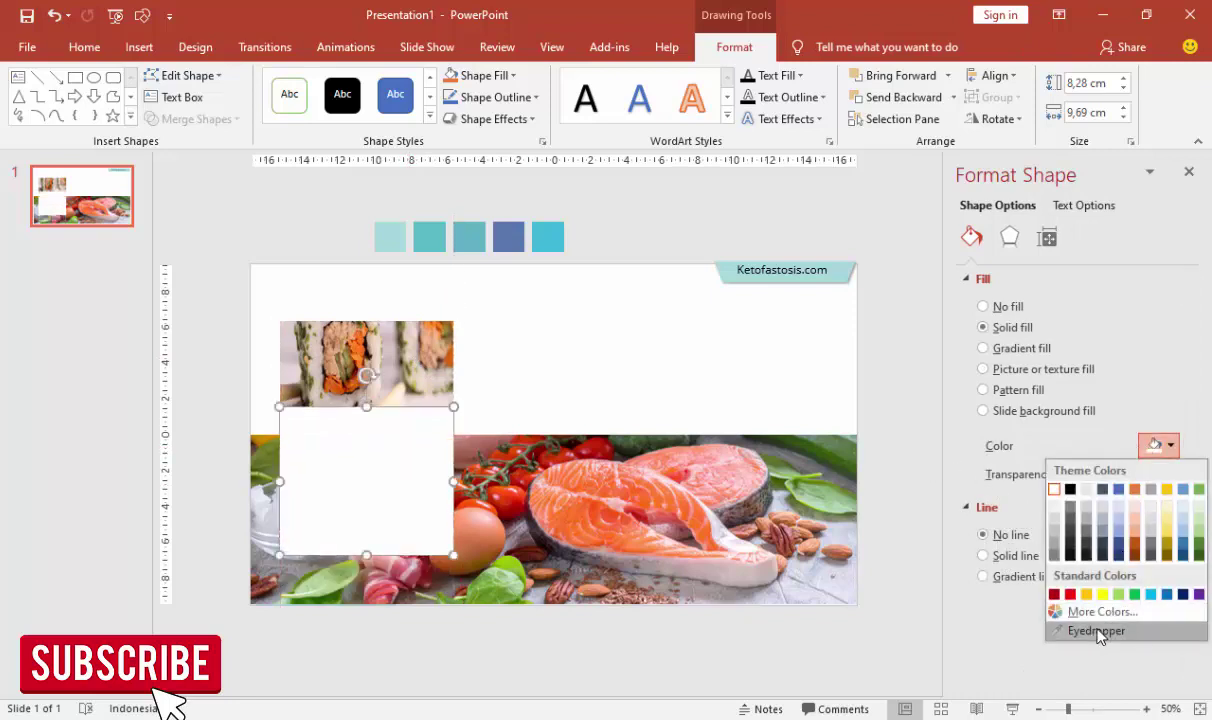
pyautogui.click(1096, 630)
pyautogui.click(547, 236)
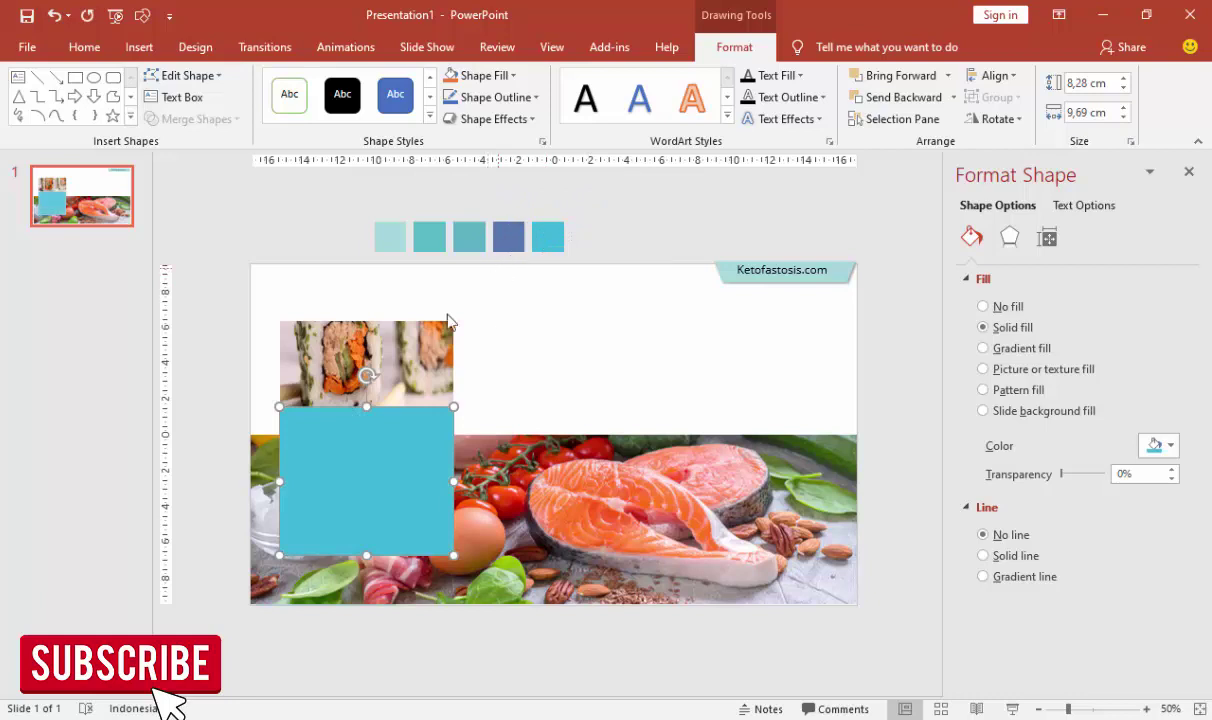
pyautogui.click(397, 330)
pyautogui.click(400, 440)
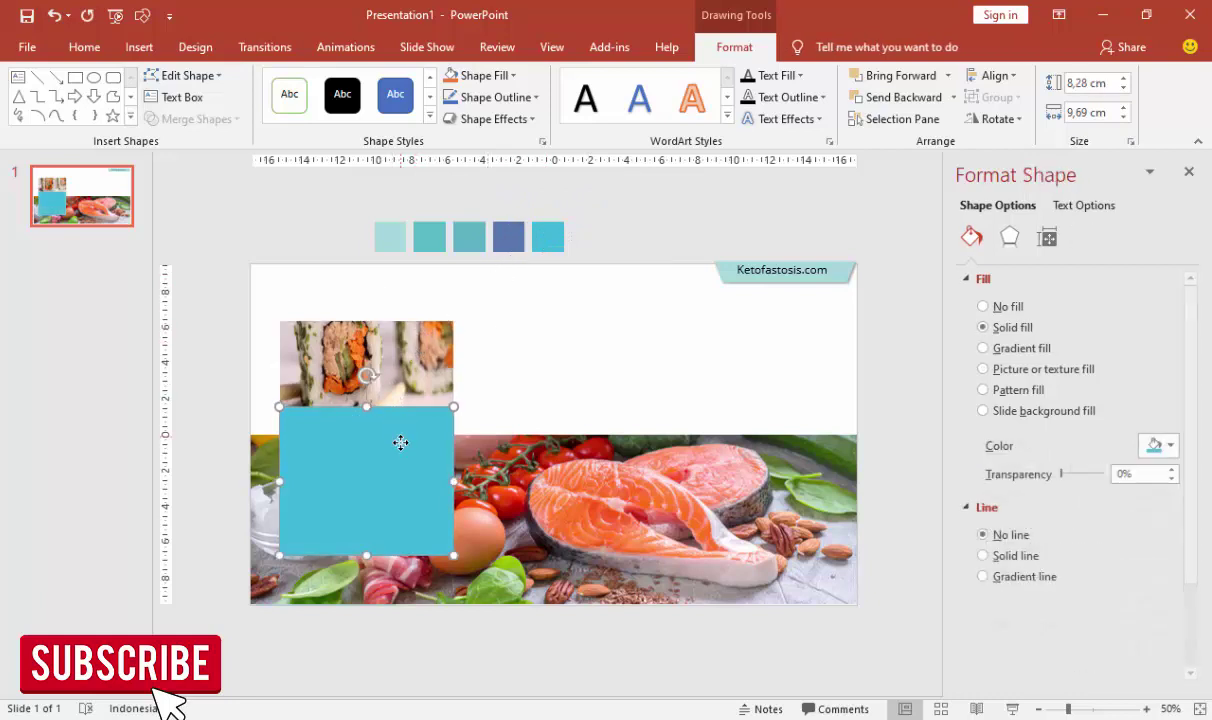
pyautogui.keyDown('shift'); pyautogui.click(408, 352); pyautogui.keyUp('shift')
pyautogui.moveTo(408, 352); pyautogui.dragTo(407, 375)
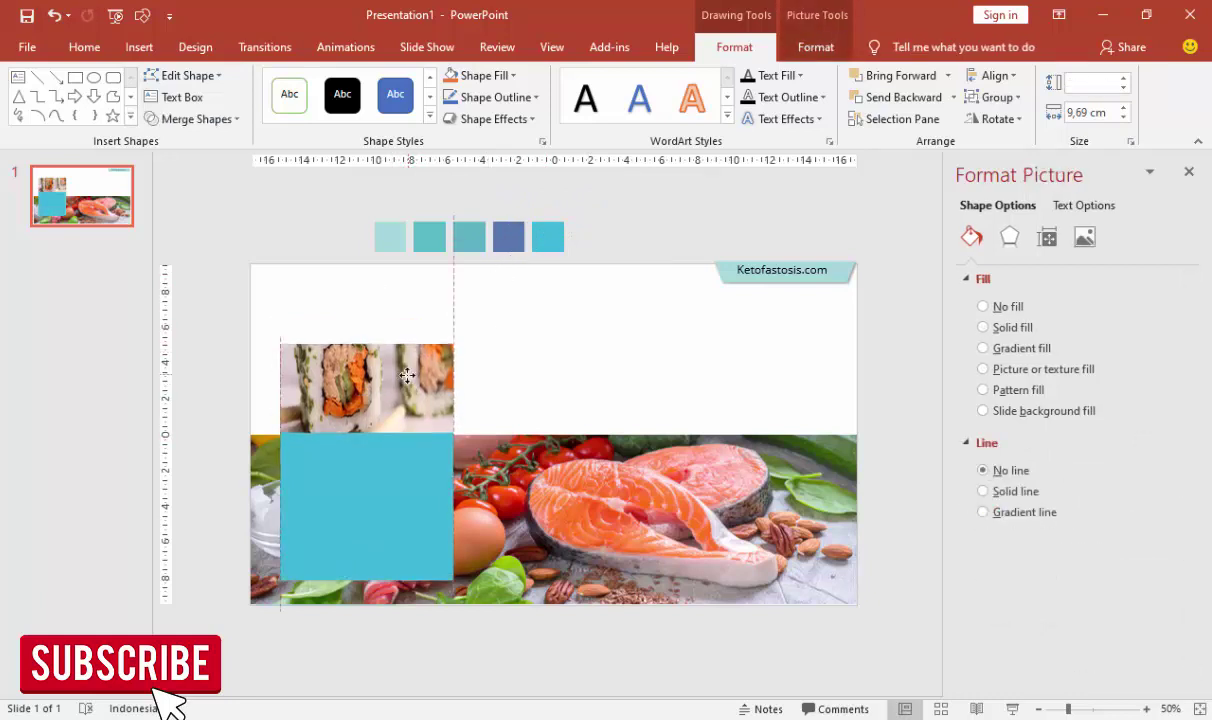
# Step: Duplicate the sushi photo and blue block into two more columns to the right
pyautogui.click(230, 276)
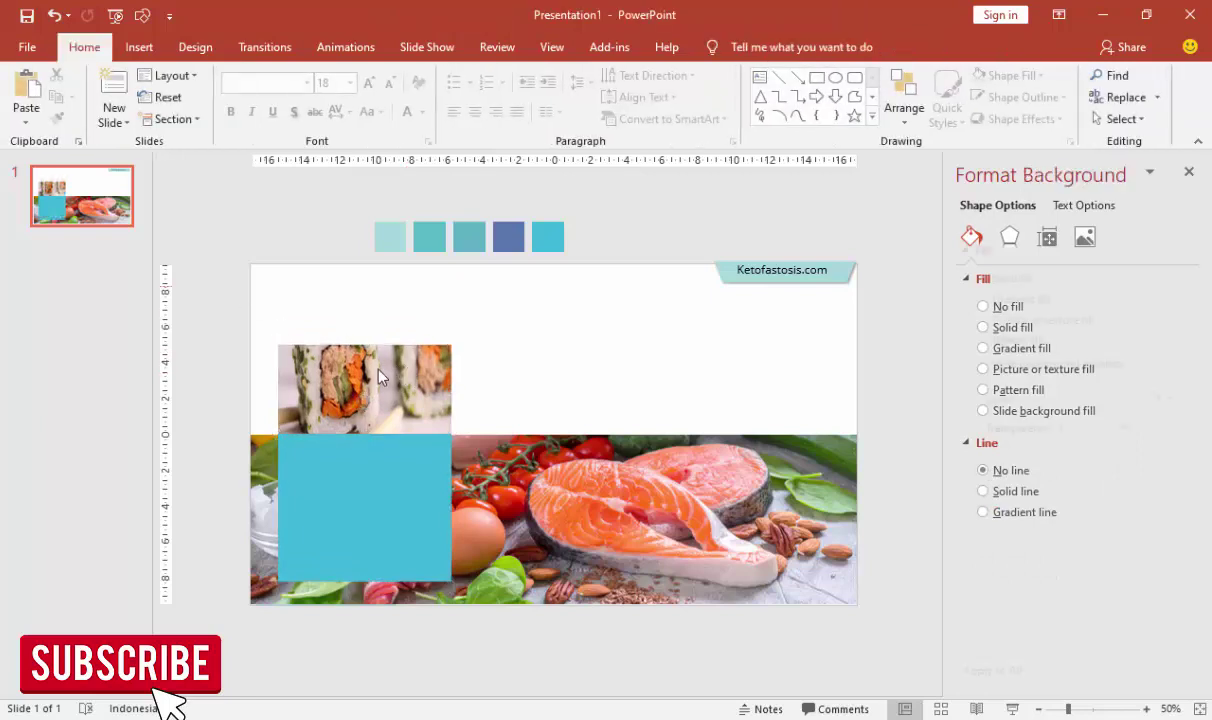
pyautogui.click(360, 351)
pyautogui.keyDown('shift'); pyautogui.click(382, 457); pyautogui.keyUp('shift')
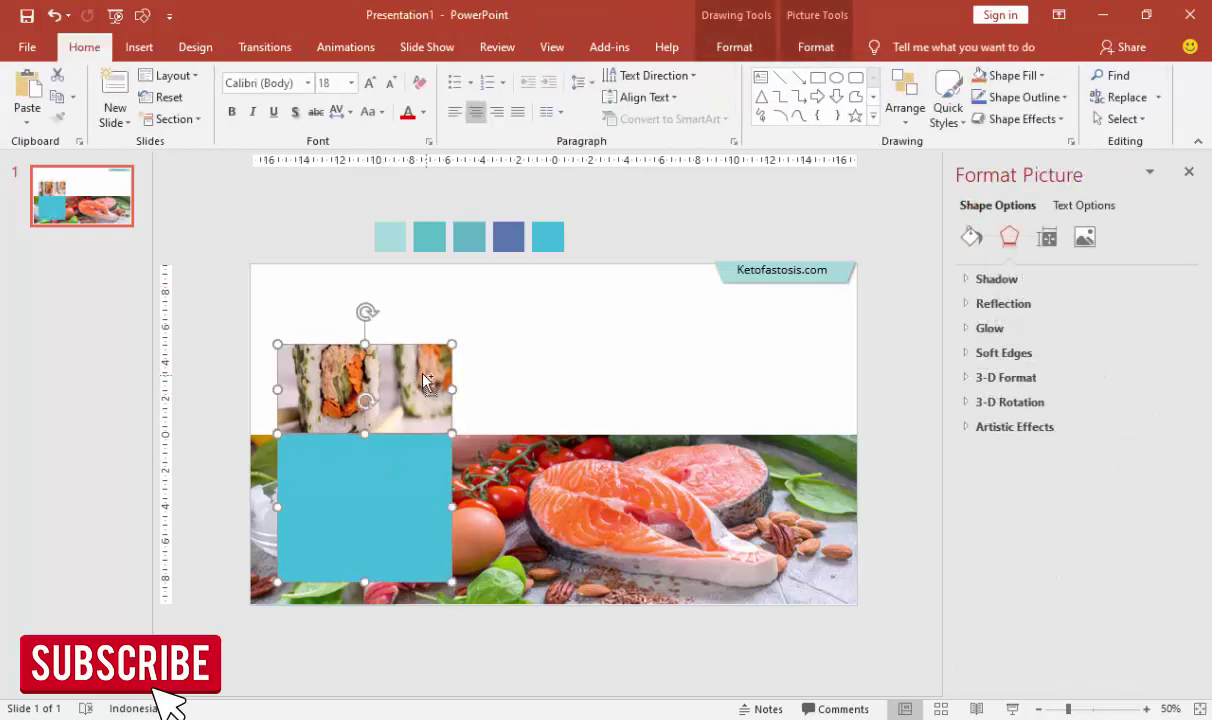
pyautogui.keyDown('ctrl'); pyautogui.keyDown('shift'); pyautogui.moveTo(436, 373); pyautogui.dragTo(595, 404); pyautogui.keyUp('shift'); pyautogui.keyUp('ctrl')
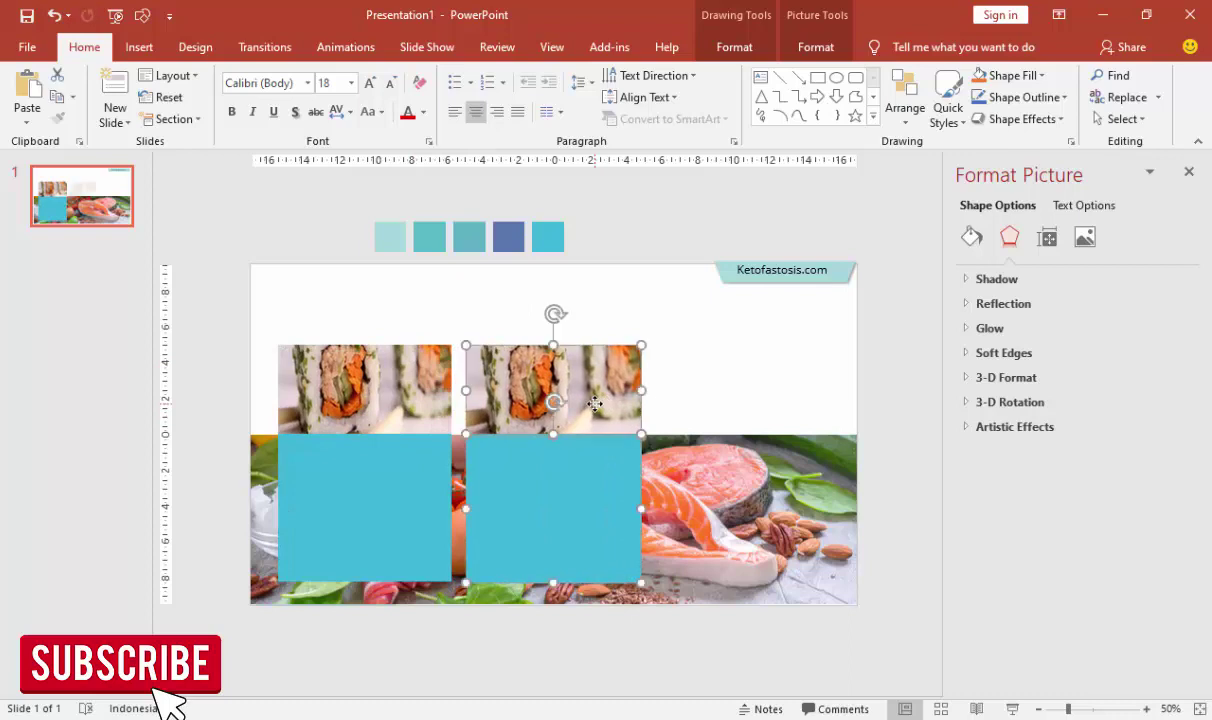
pyautogui.hotkey('ctrl', 'd')
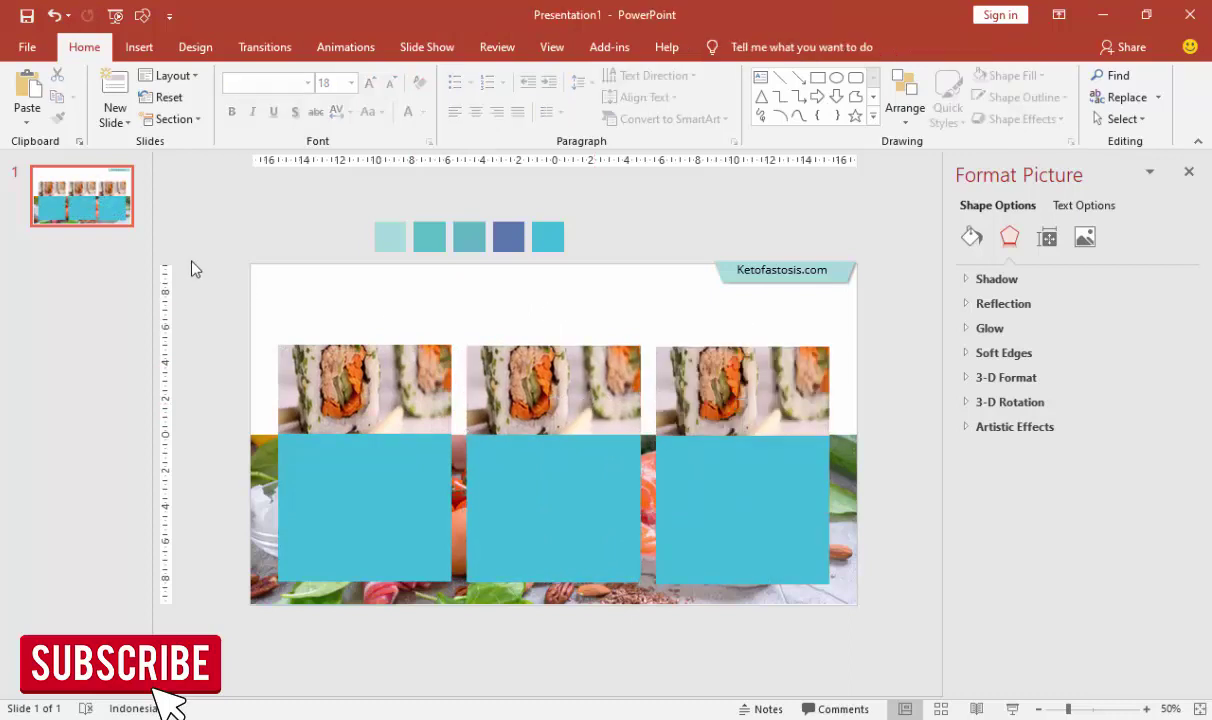
# Step: Swap the middle column so its blue block is on top and photo at the bottom
pyautogui.moveTo(552, 380); pyautogui.dragTo(566, 540)
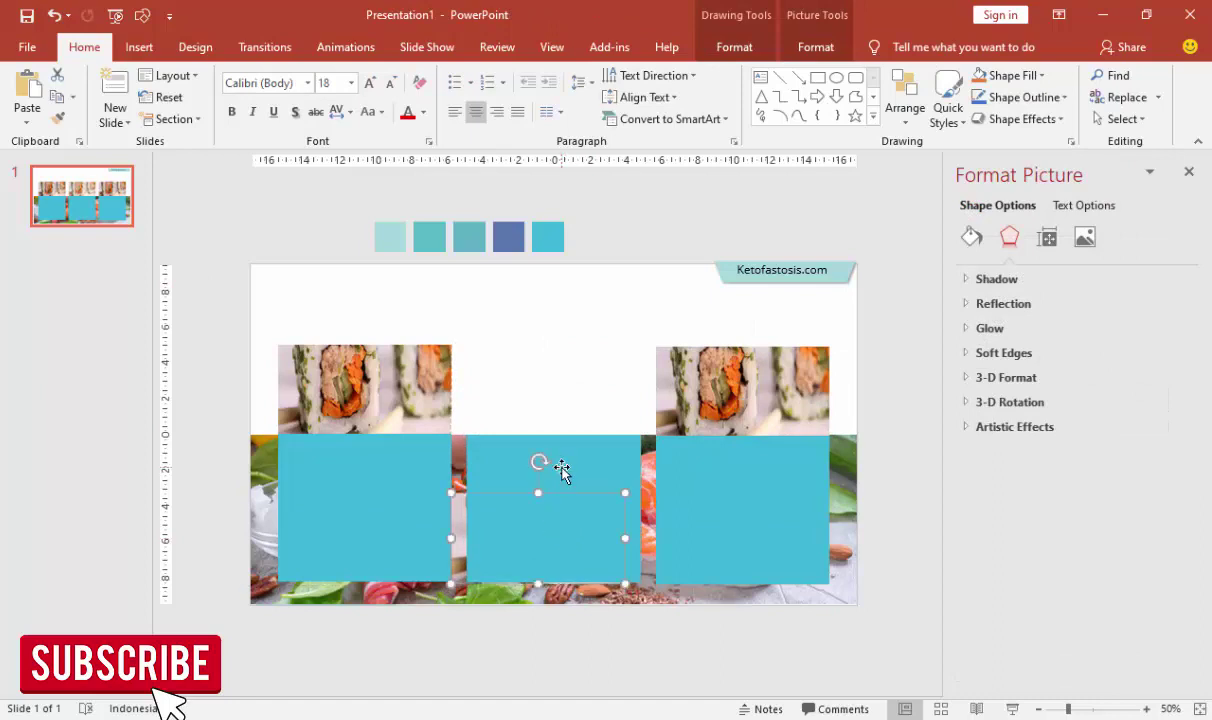
pyautogui.moveTo(548, 490); pyautogui.dragTo(550, 402)
pyautogui.moveTo(563, 553)
pyautogui.mouseDown()
pyautogui.moveTo(594, 557)
pyautogui.moveTo(572, 548)
pyautogui.mouseUp()
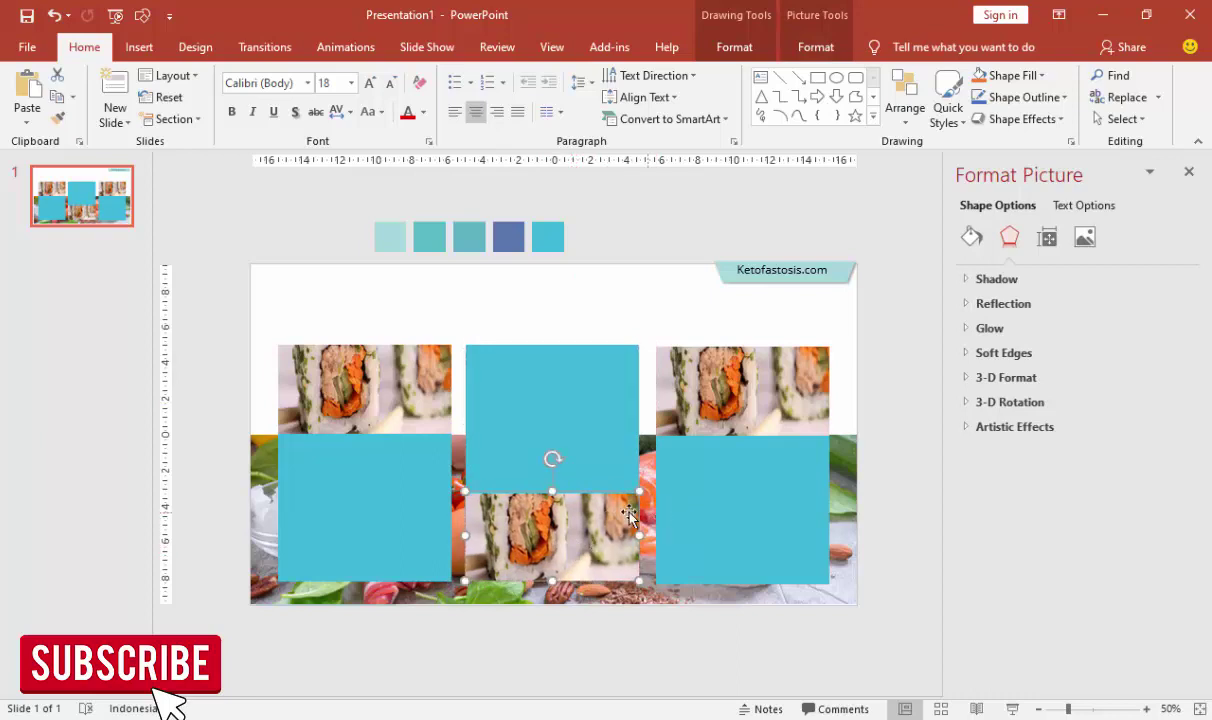
pyautogui.moveTo(600, 535); pyautogui.dragTo(598, 525)
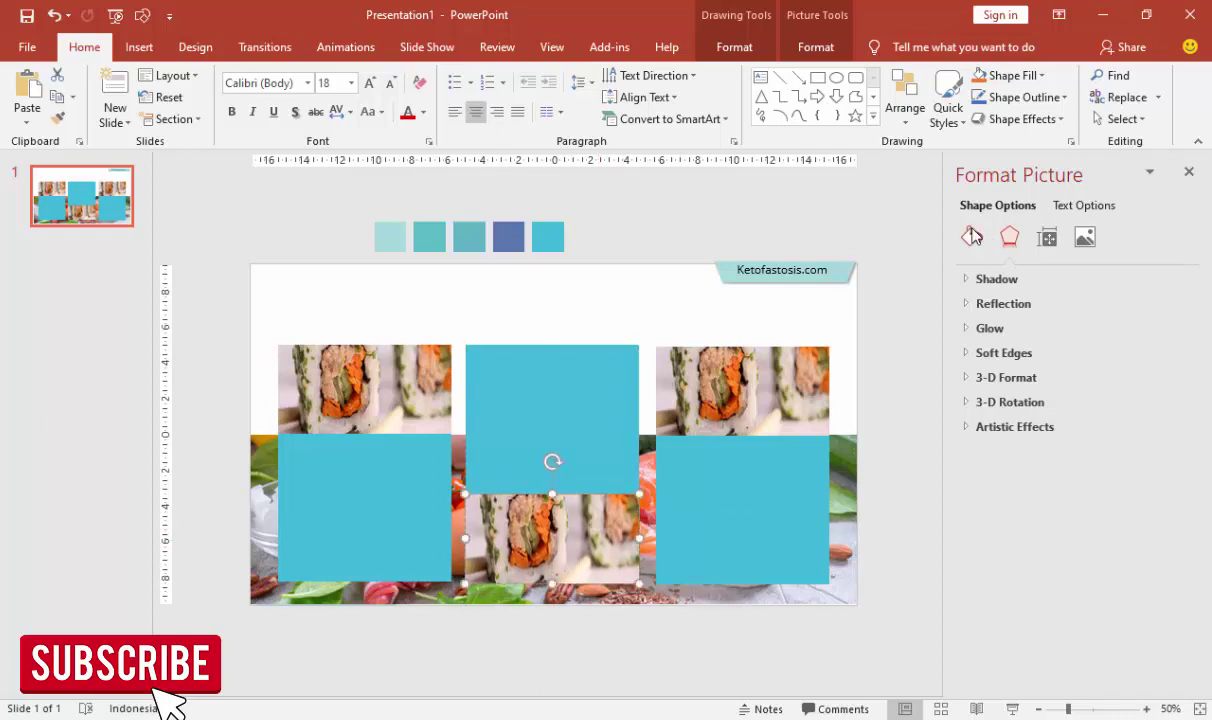
pyautogui.click(972, 236)
# Step: Replace the middle column's photo with the stretching woman and reframe her
pyautogui.click(1008, 466)
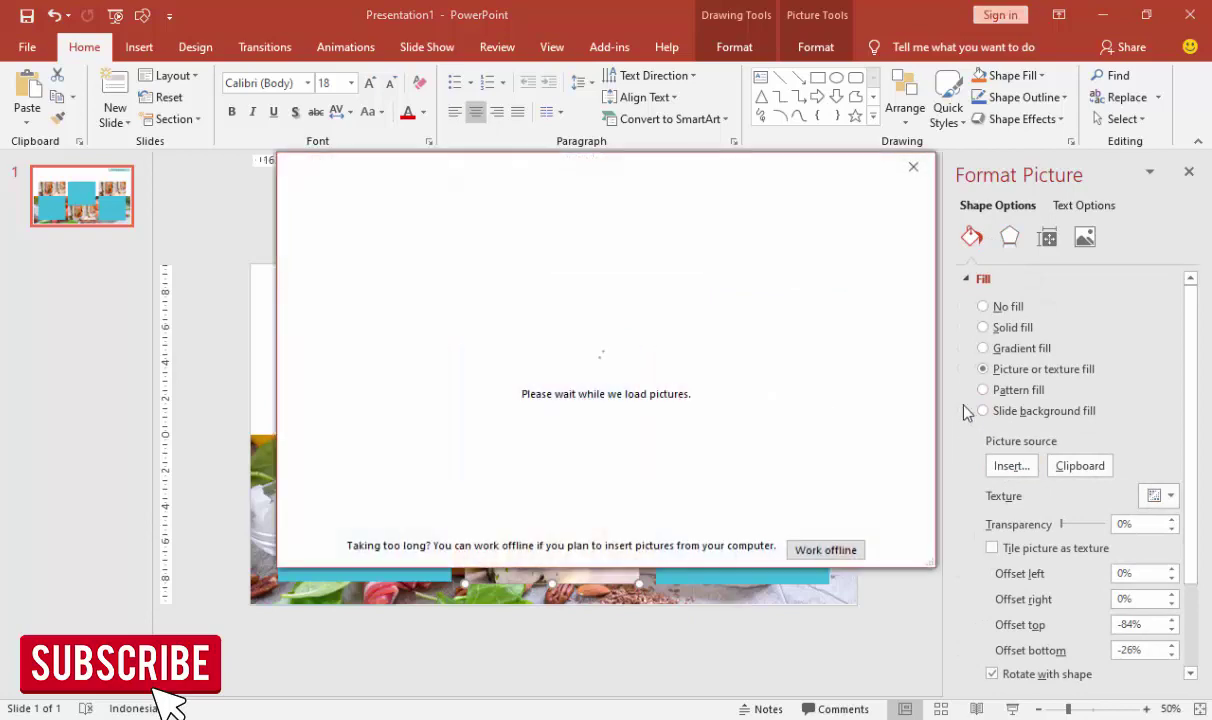
pyautogui.click(438, 268)
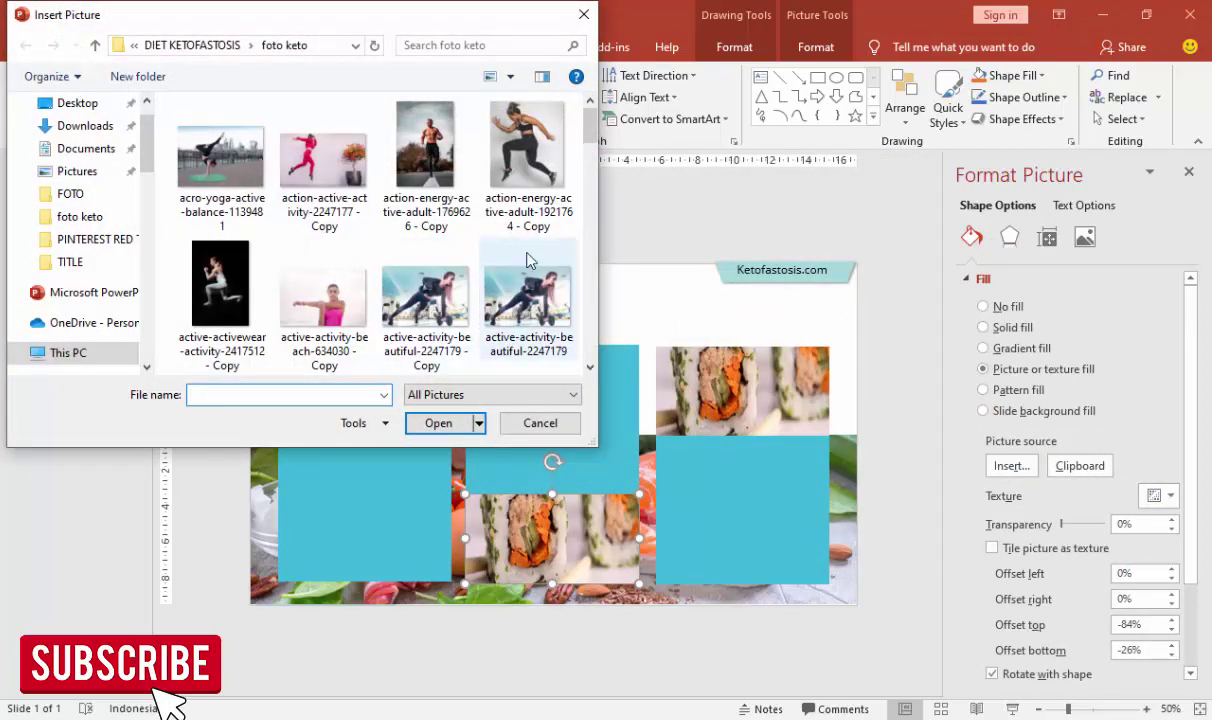
pyautogui.click(323, 295)
pyautogui.click(438, 423)
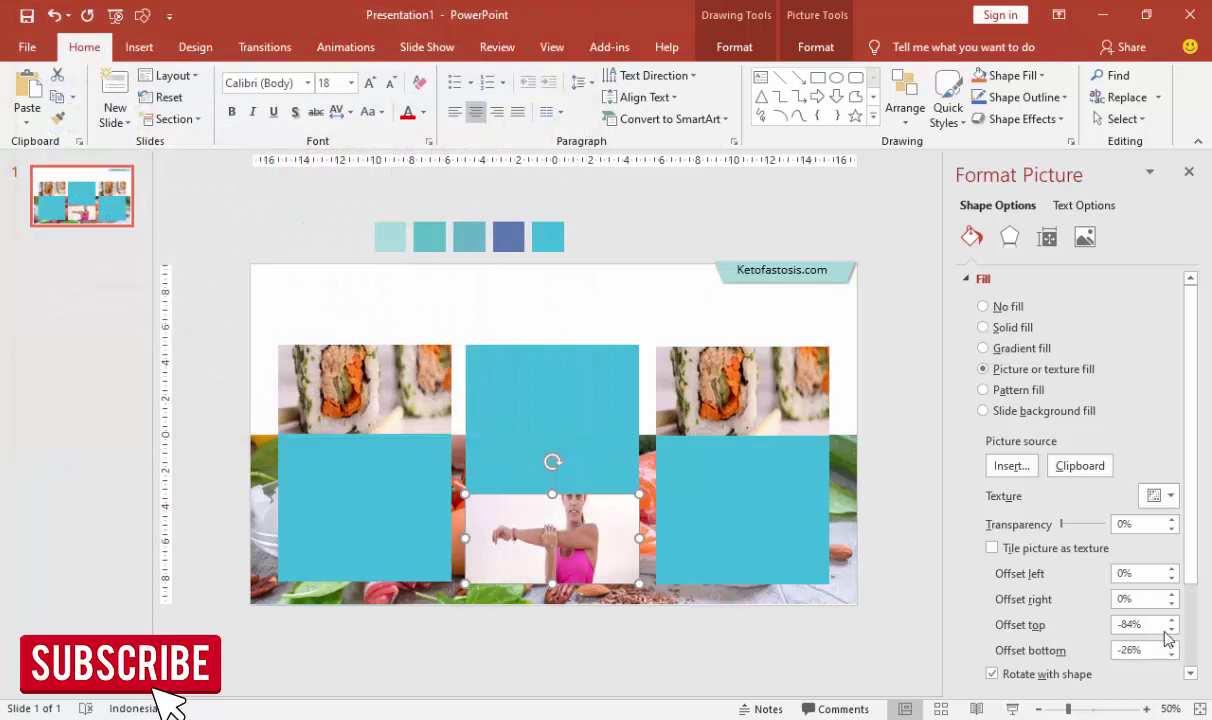
pyautogui.moveTo(1174, 624); pyautogui.dragTo(1174, 660)
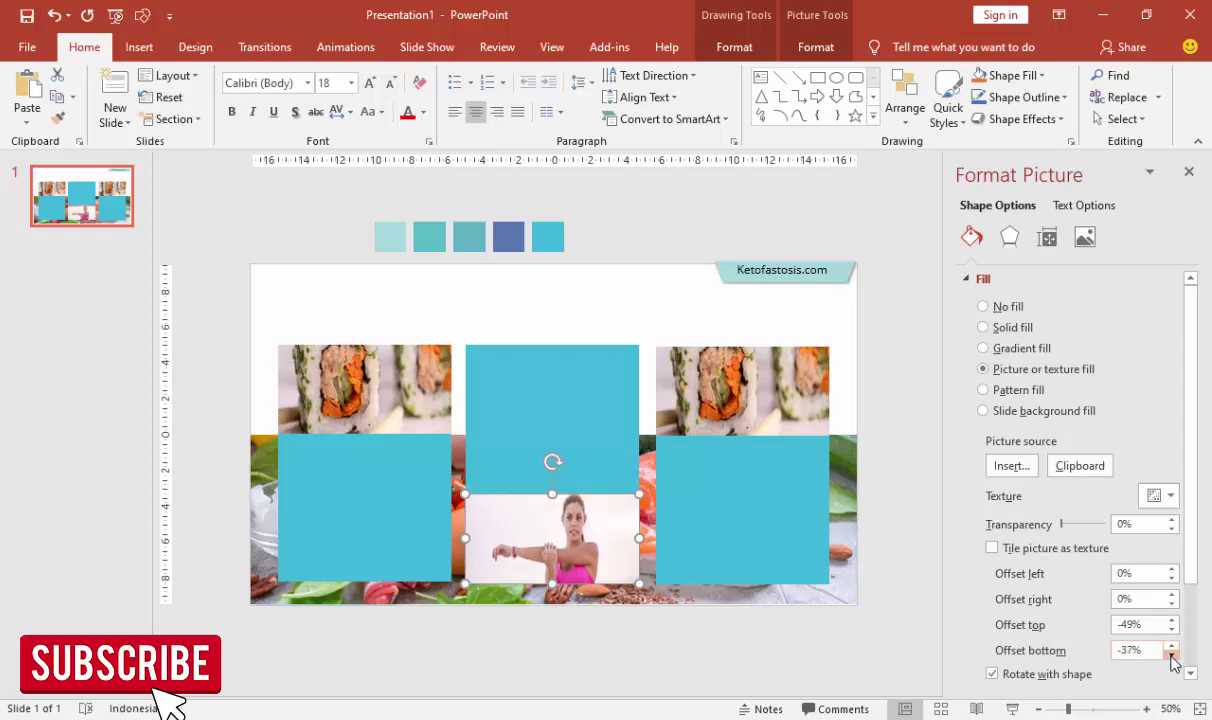
# Step: Replace the top-right photo with the belly-body-clothes-53528 jeans picture
pyautogui.click(781, 402)
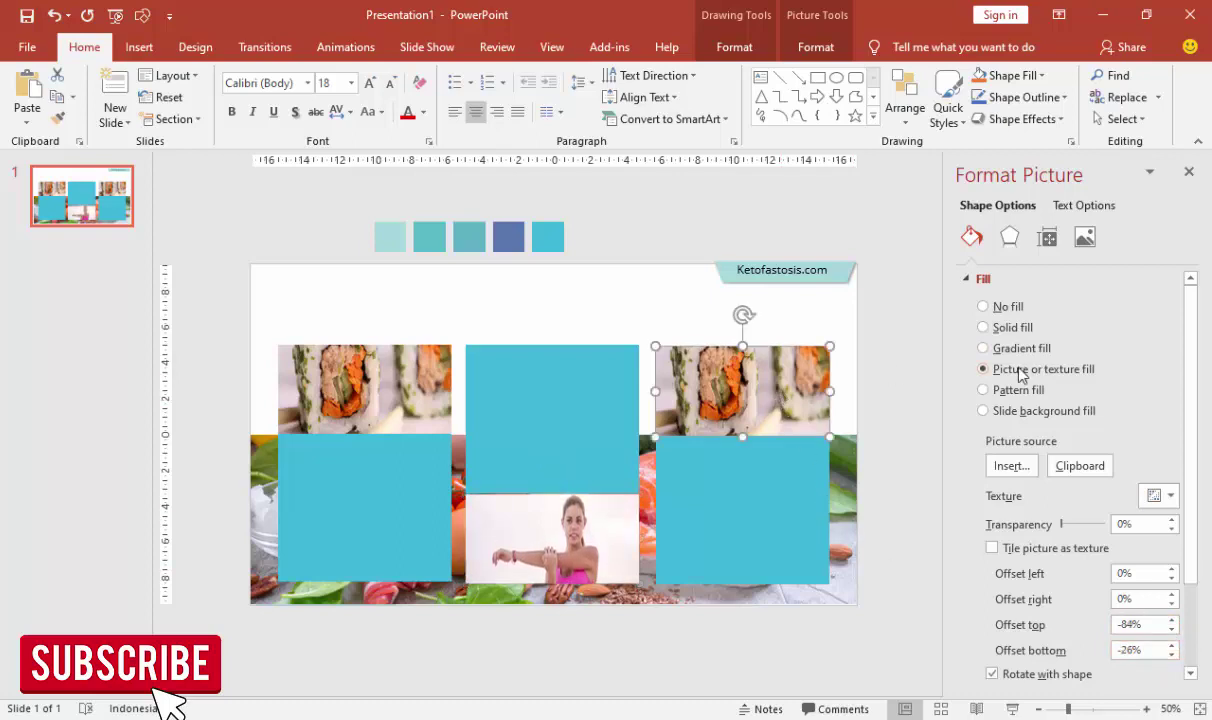
pyautogui.click(1011, 466)
pyautogui.click(479, 281)
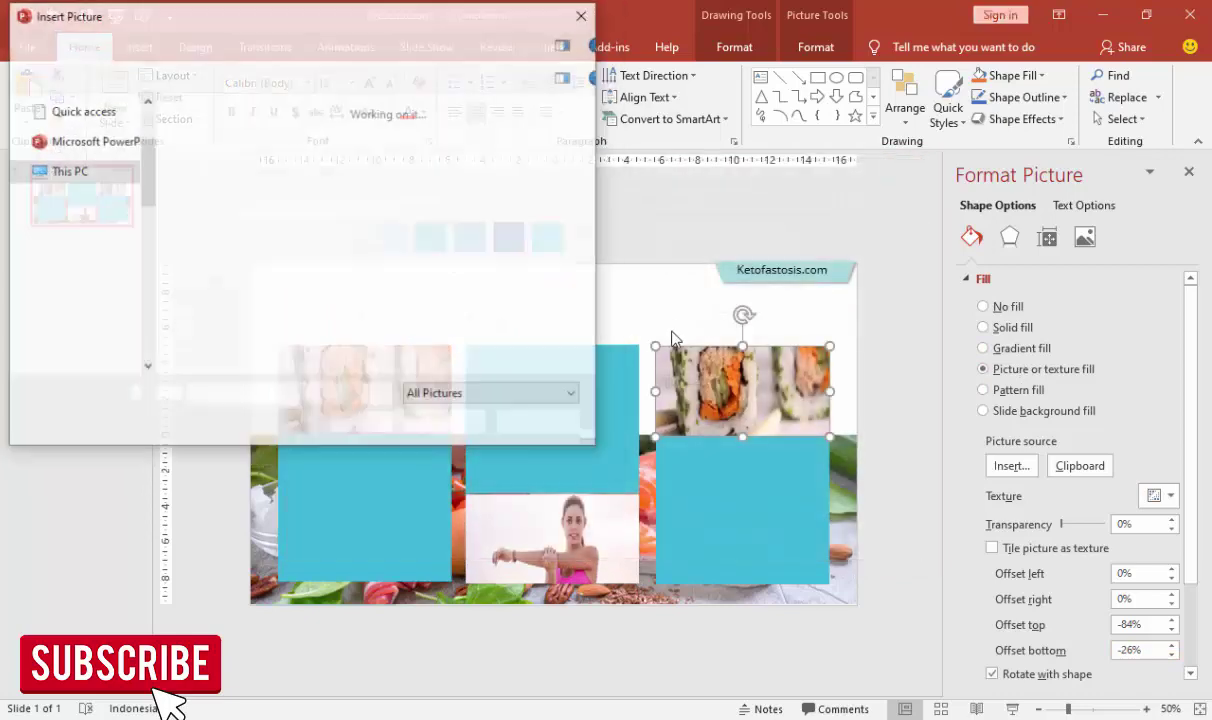
pyautogui.scroll(-5, 554, 245)
pyautogui.scroll(-5, 554, 245)
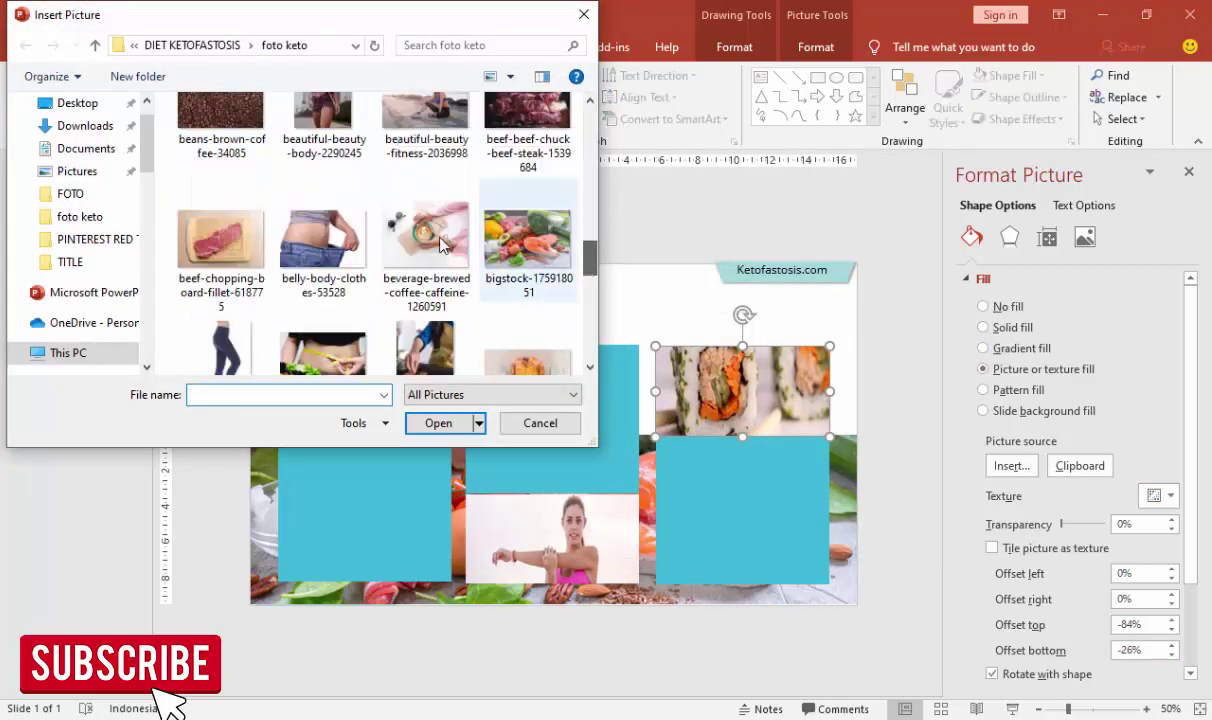
pyautogui.click(323, 240)
pyautogui.click(389, 232)
pyautogui.click(306, 270)
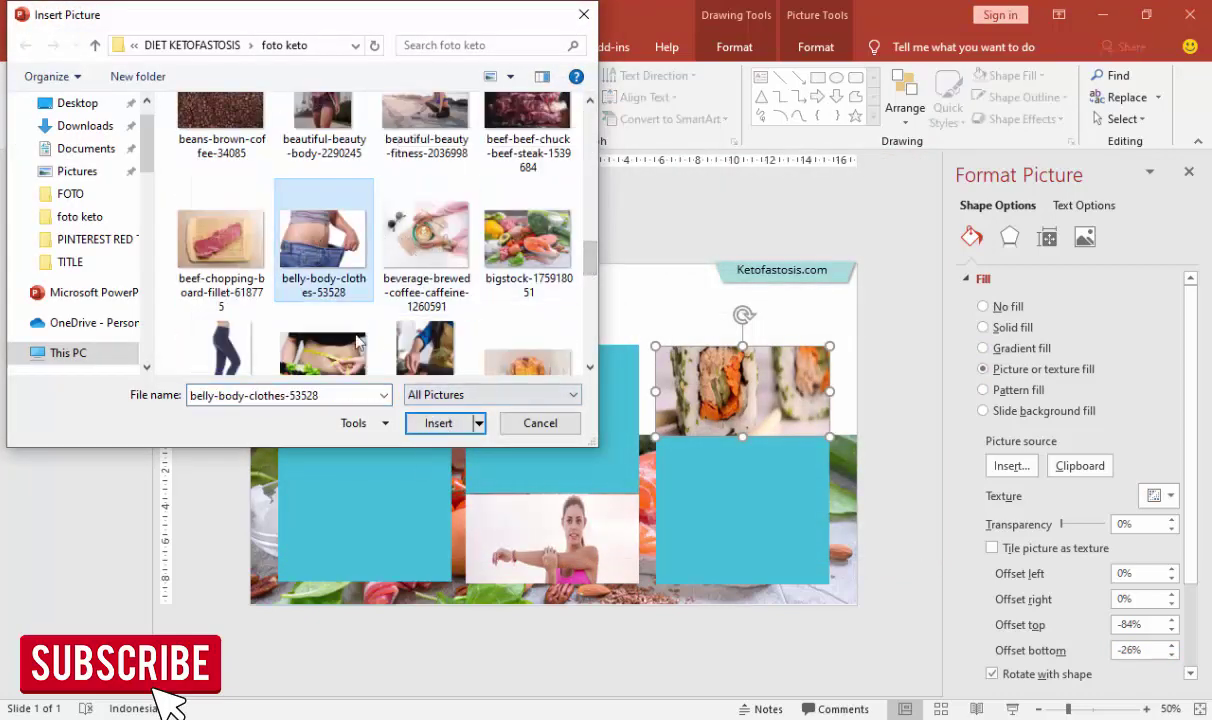
pyautogui.click(439, 423)
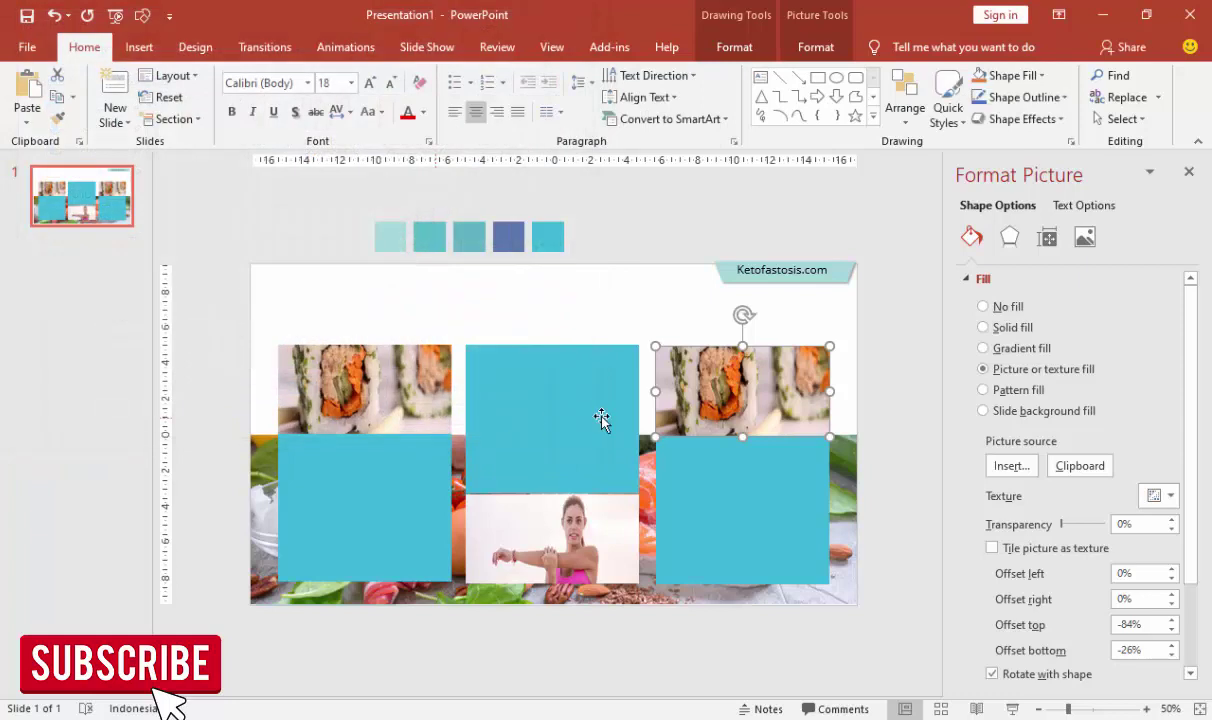
pyautogui.click(688, 332)
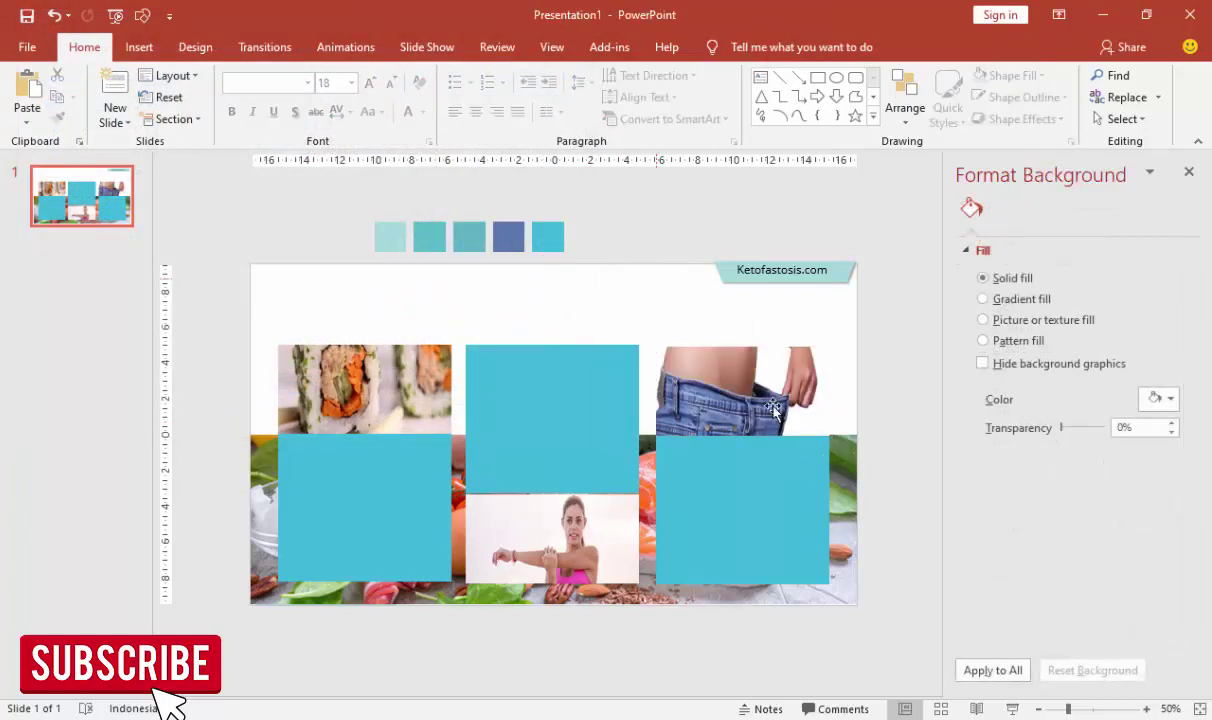
# Step: Send the food background photo behind all slide content, then pick the Text Box tool
pyautogui.click(845, 495)
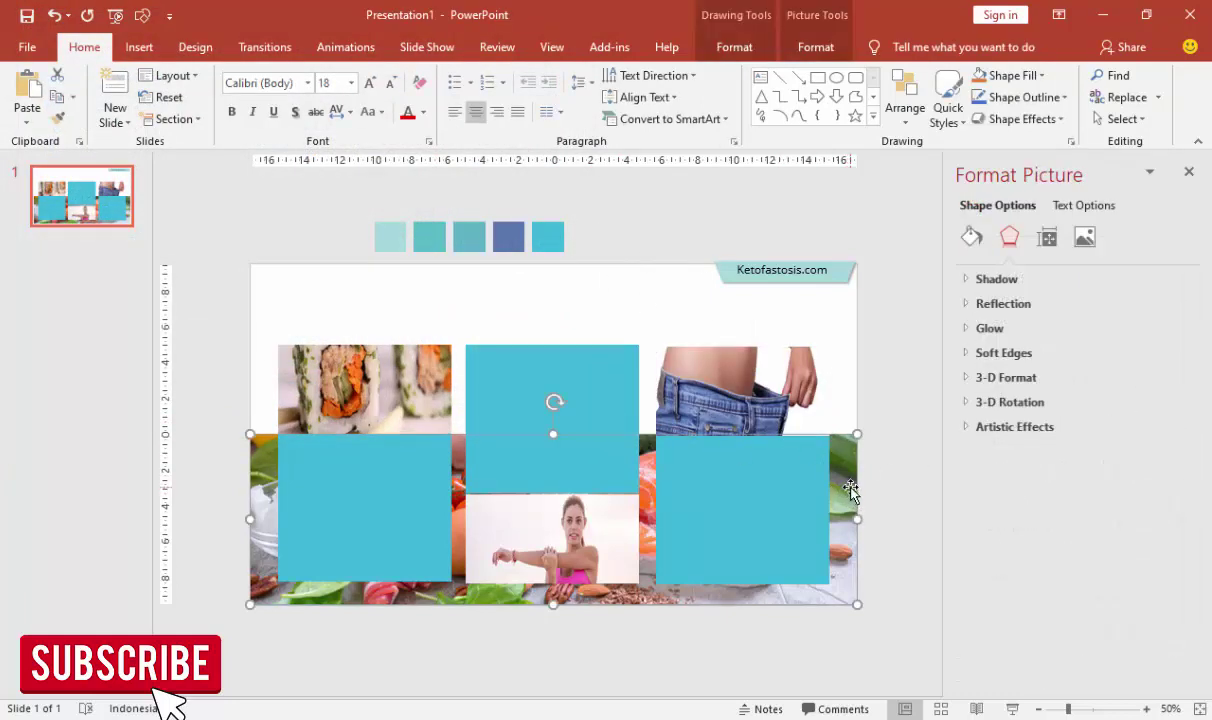
pyautogui.rightClick(849, 490)
pyautogui.click(922, 284)
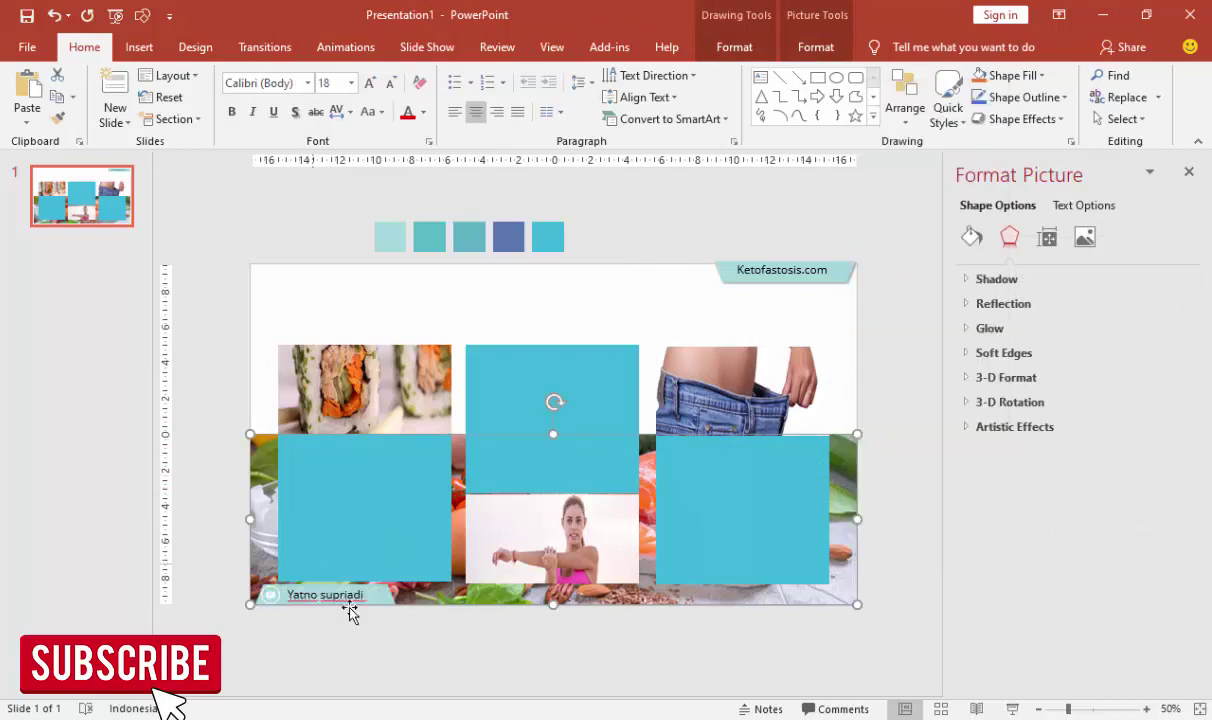
pyautogui.click(411, 641)
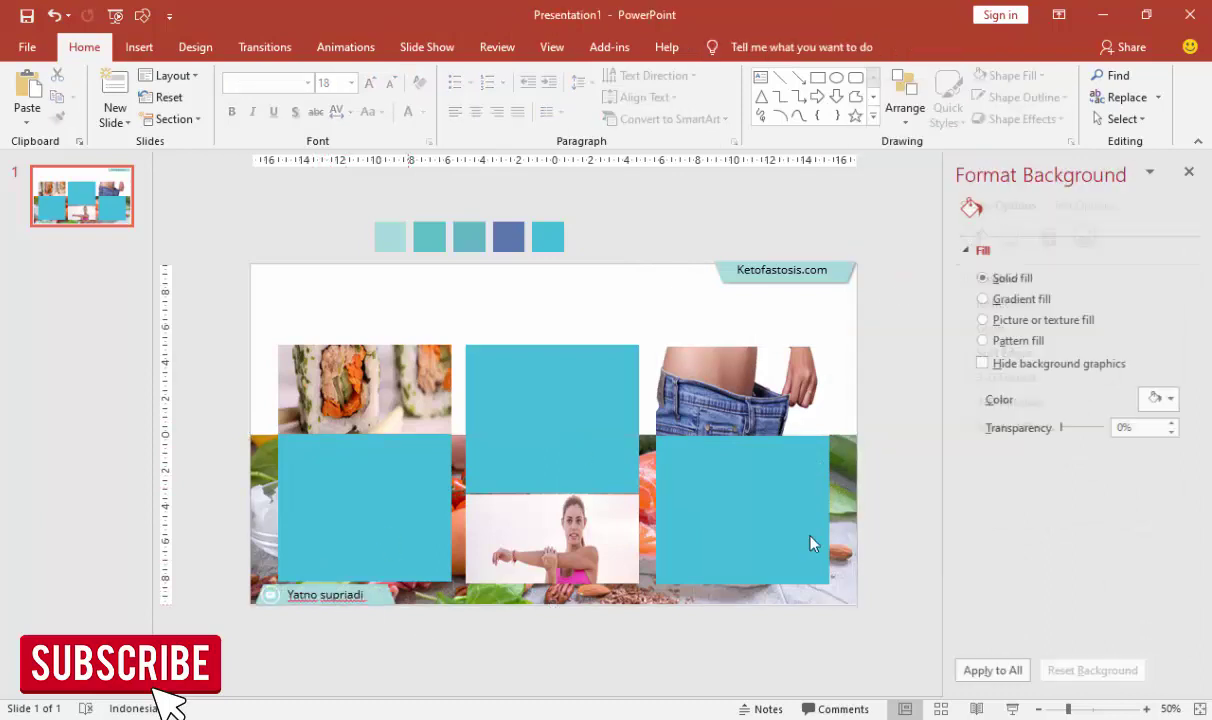
pyautogui.click(139, 47)
pyautogui.click(769, 100)
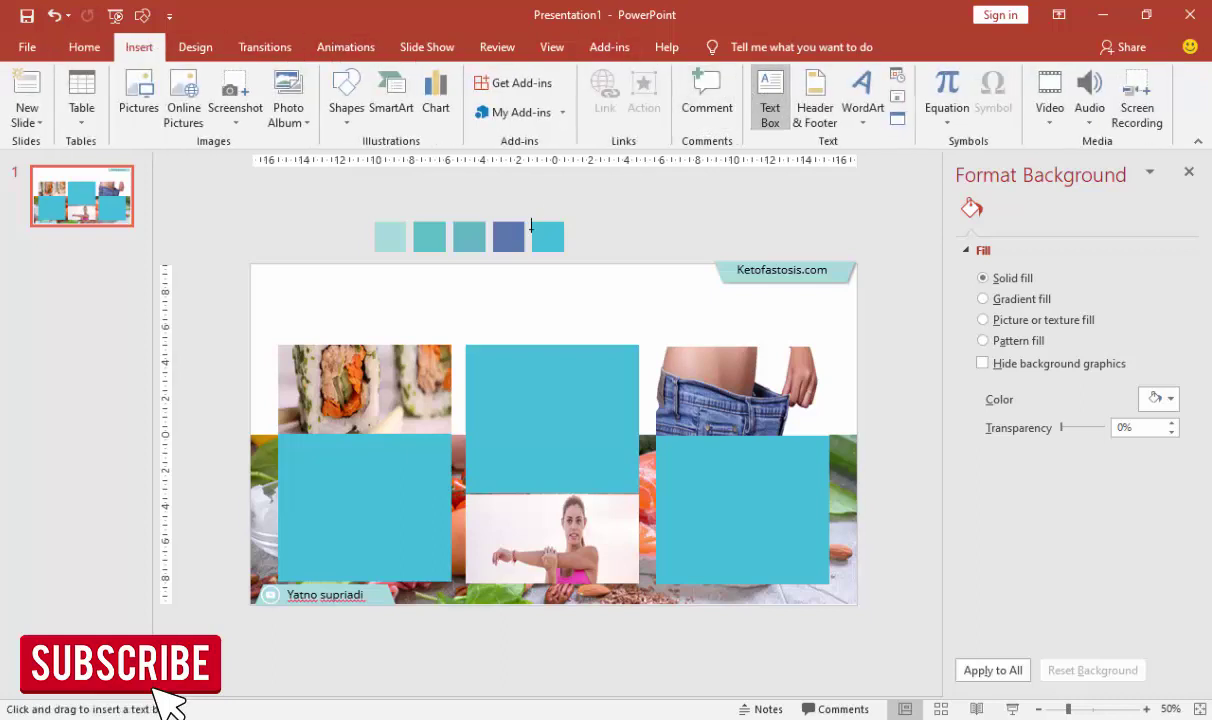
# Step: Place a new text box above the columns reading 'CATATAN PENTING'
pyautogui.click(461, 290)
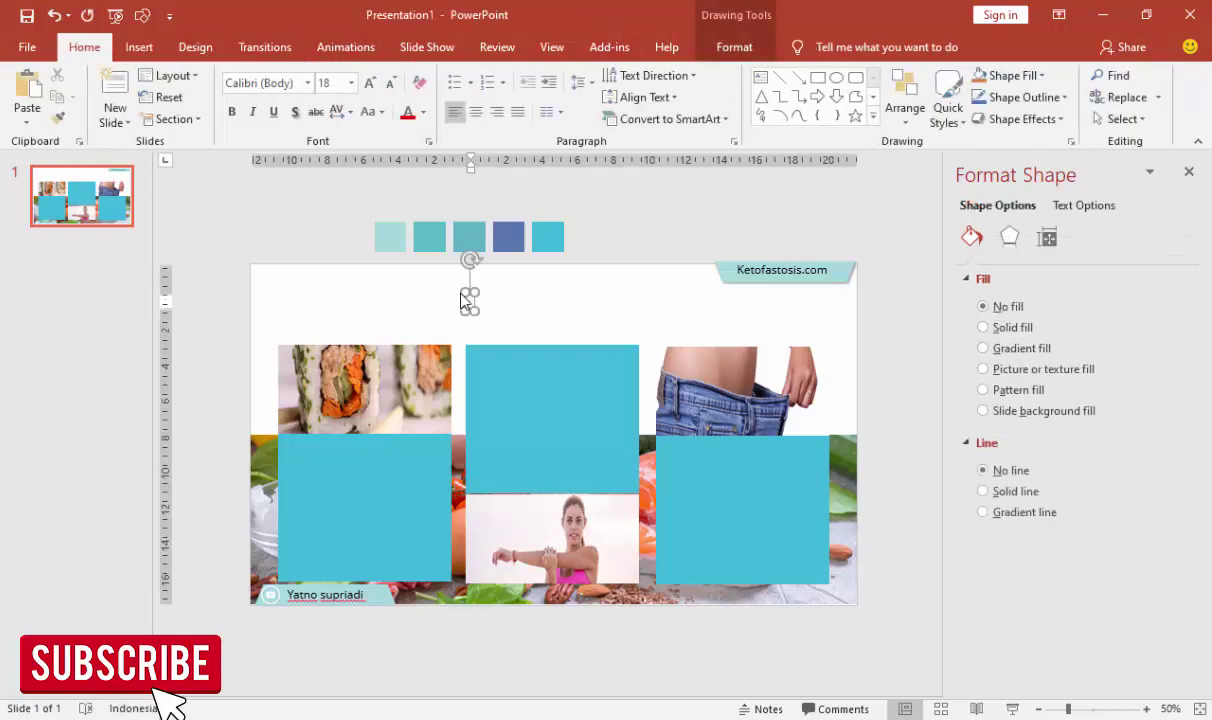
pyautogui.write('CATATAN')
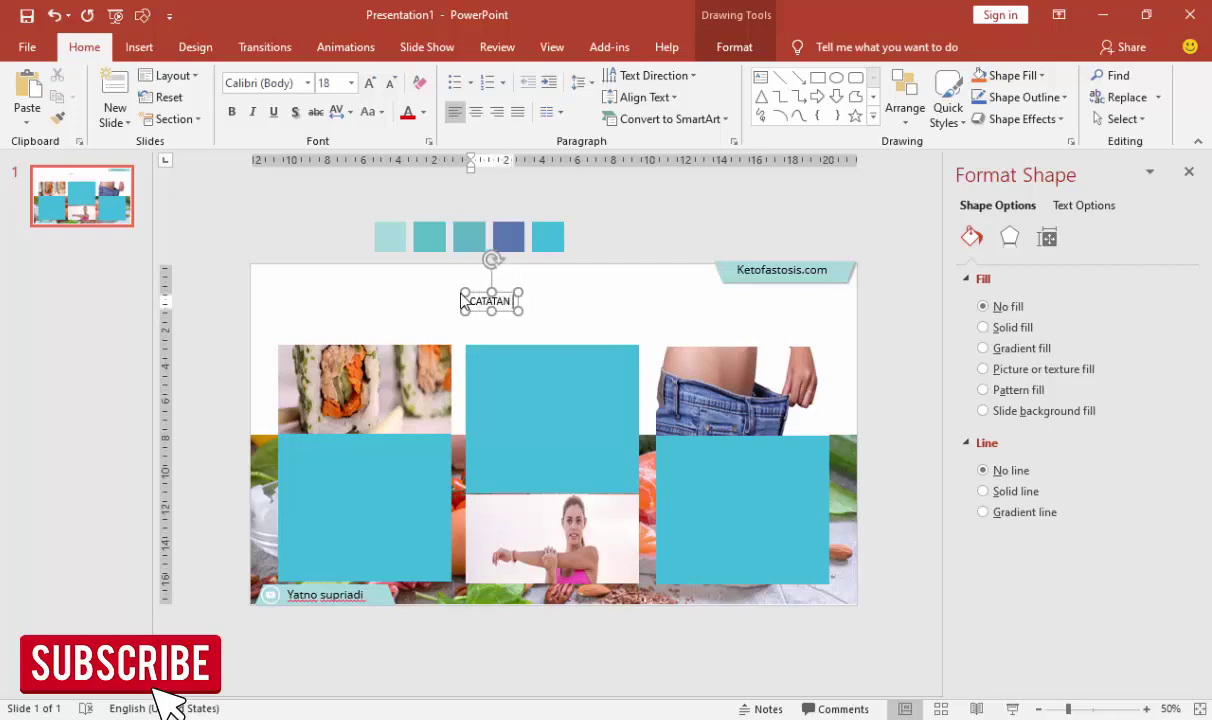
pyautogui.write(' PENTING')
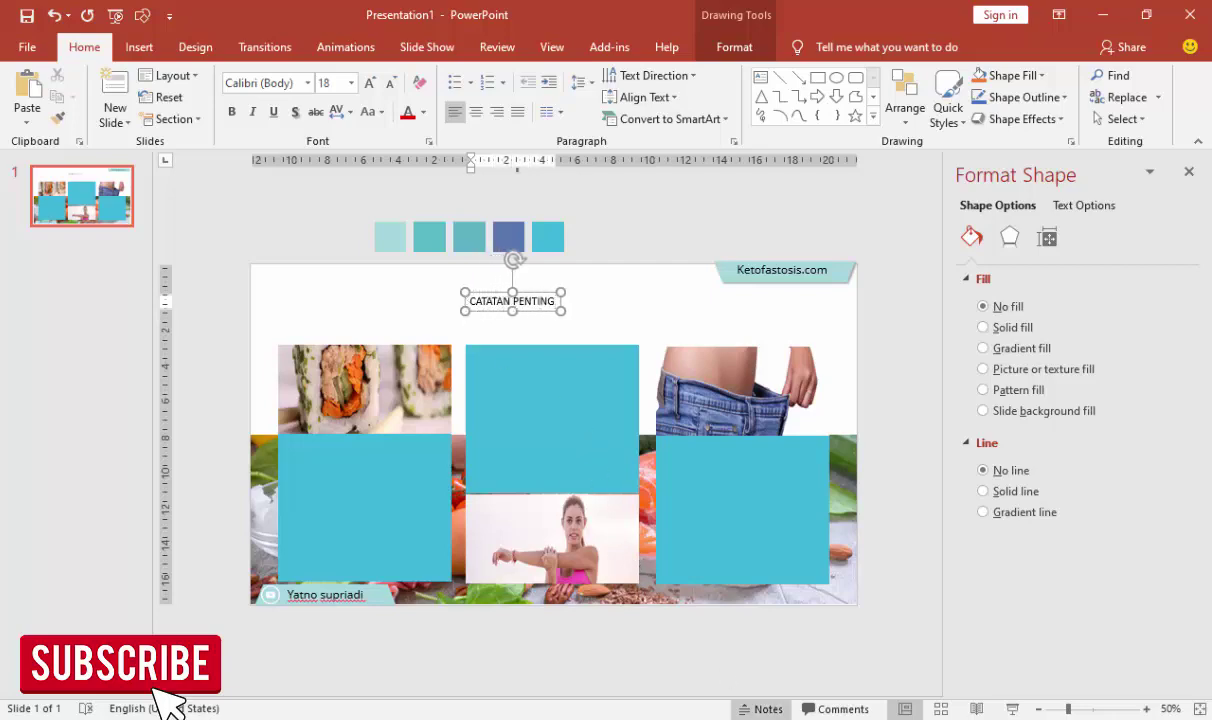
pyautogui.hotkey('alt', 'Tab')
pyautogui.click(129, 292)
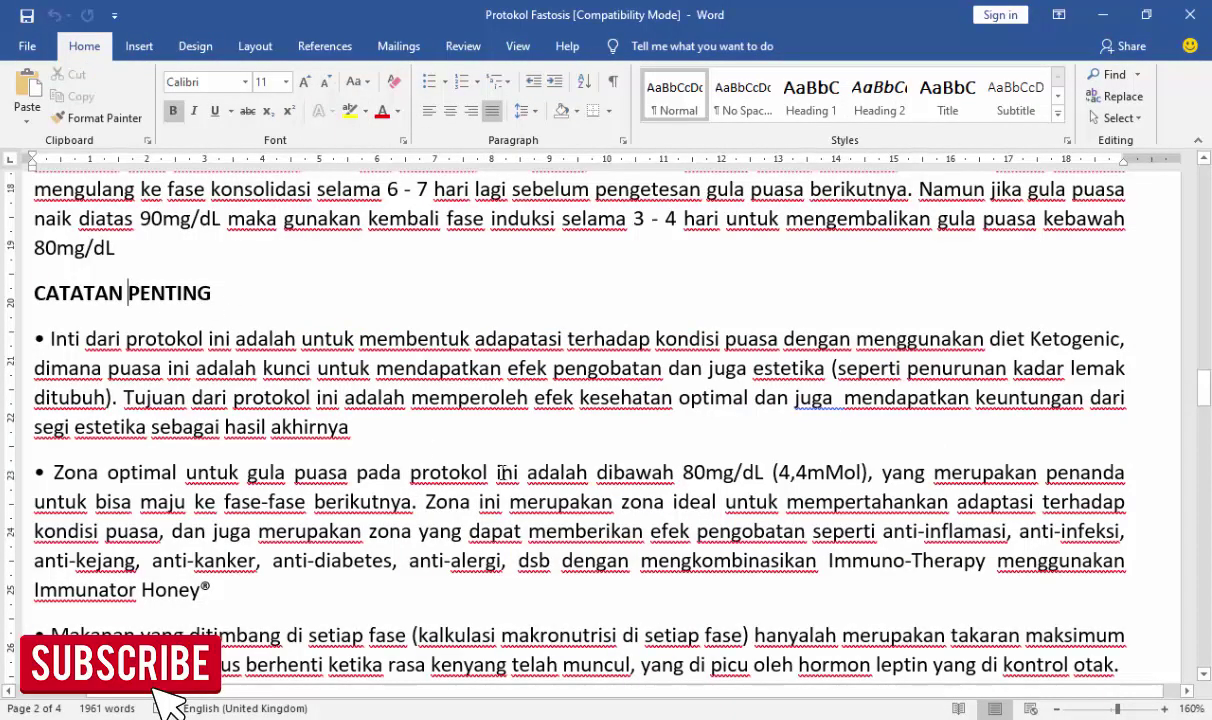
pyautogui.scroll(1, 460, 432)
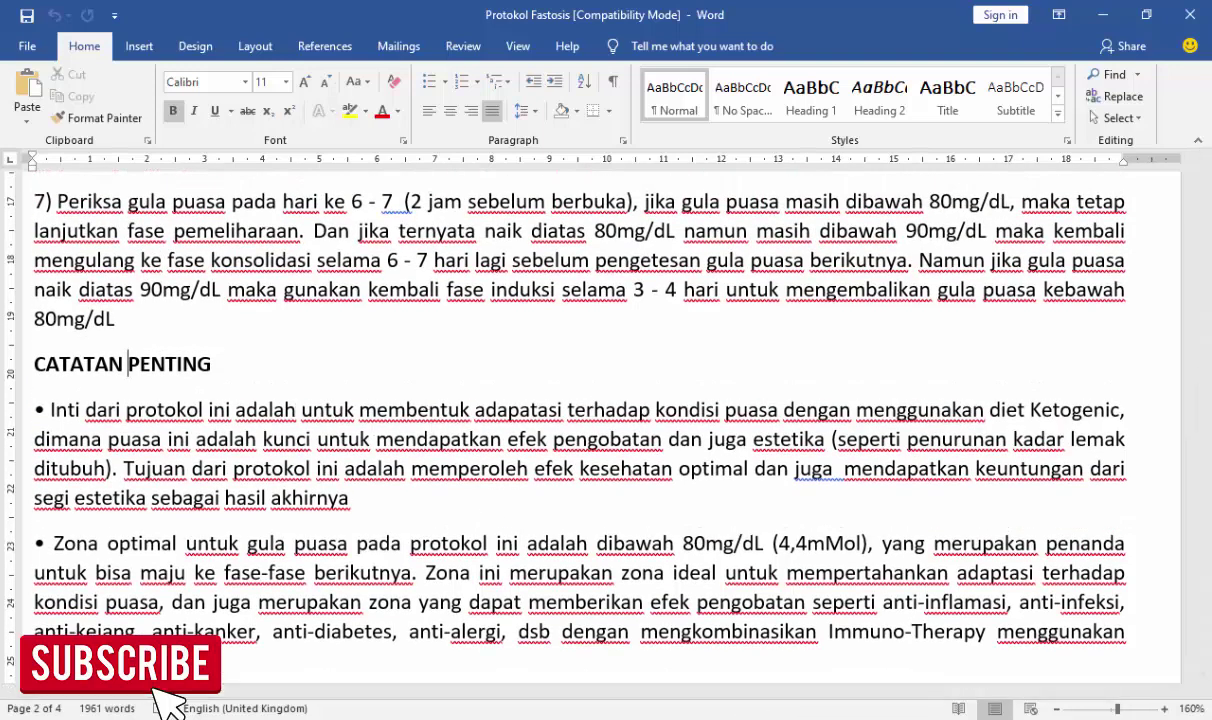
pyautogui.click(860, 716)
pyautogui.click(930, 657)
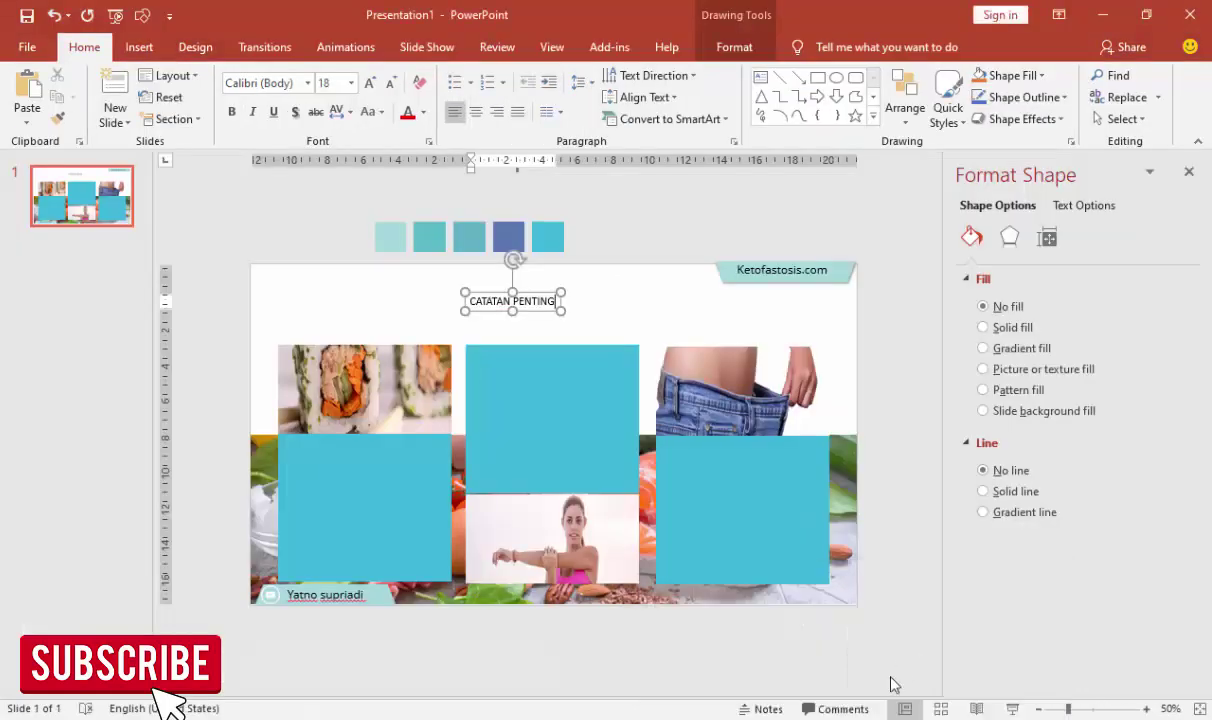
pyautogui.click(813, 637)
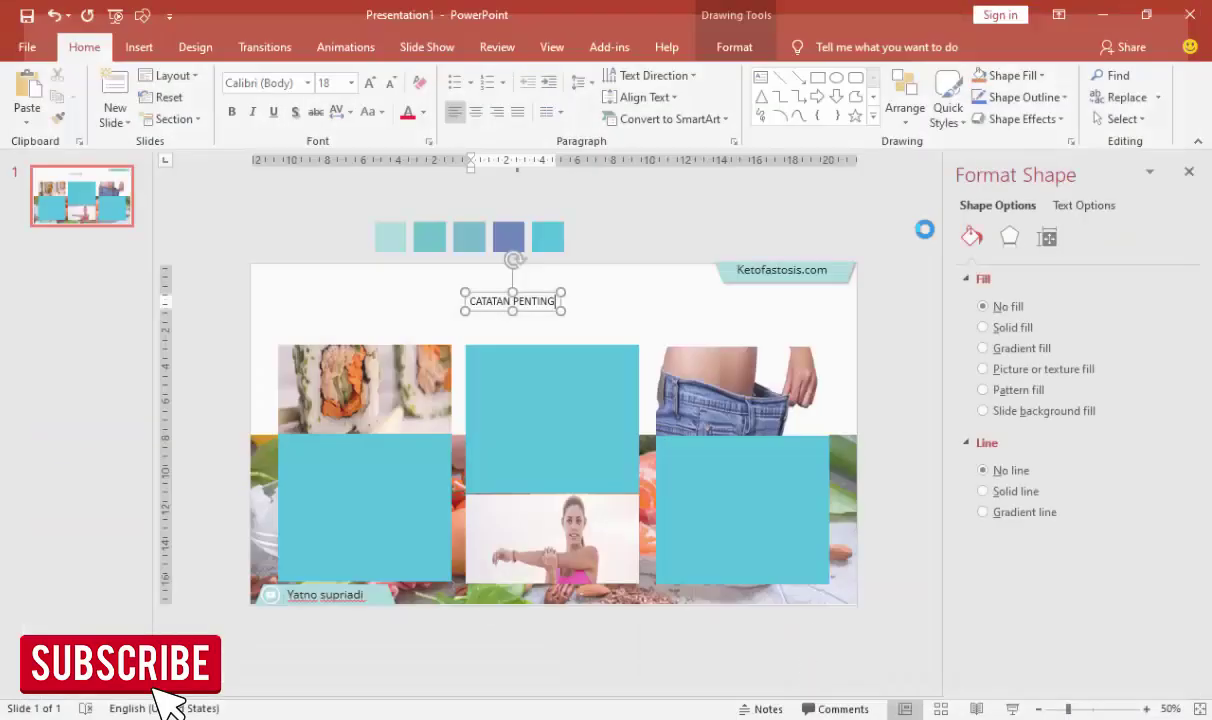
pyautogui.click(545, 292)
# Step: Set the heading font to Gotham Bold at 28 pt
pyautogui.click(259, 82)
pyautogui.write('Gotham Bold')
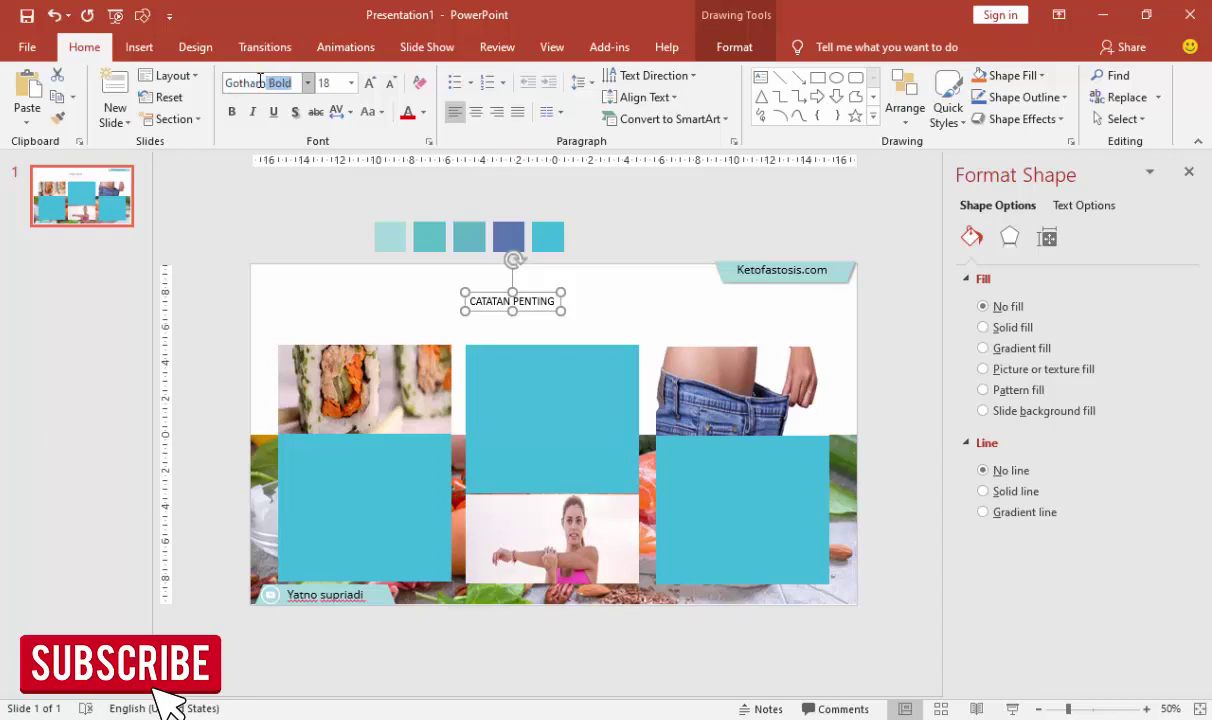
pyautogui.press('Return')
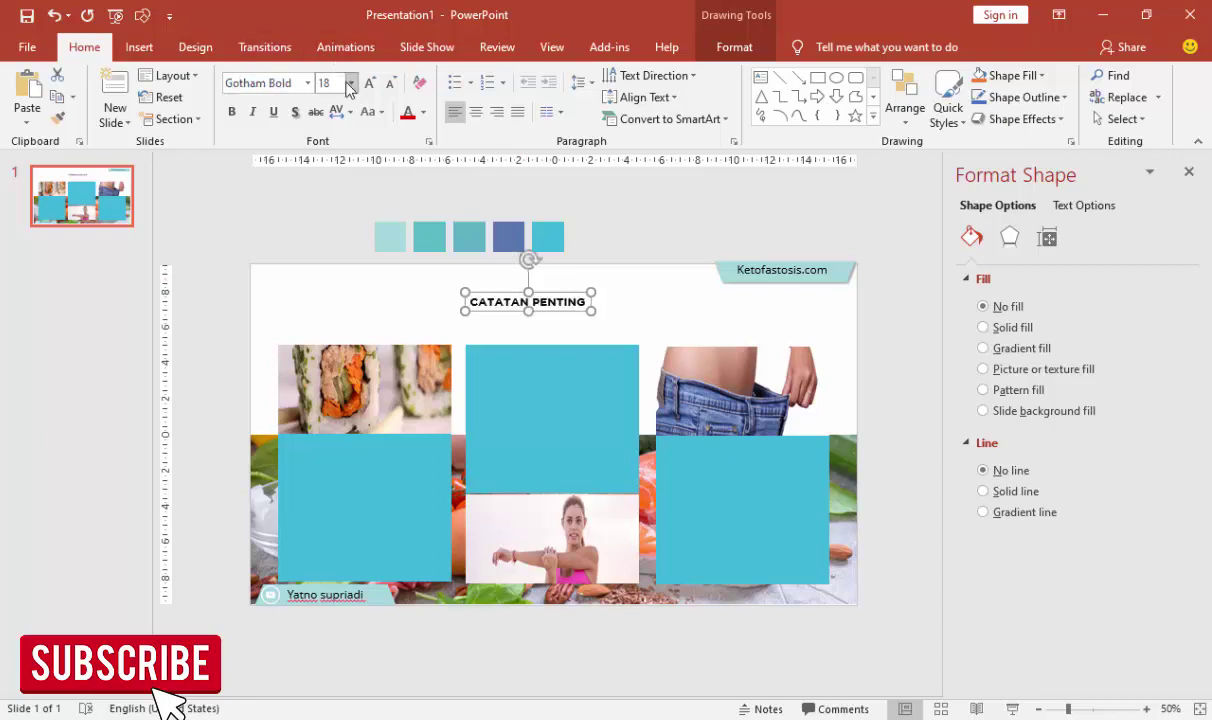
pyautogui.click(366, 86)
pyautogui.click(351, 83)
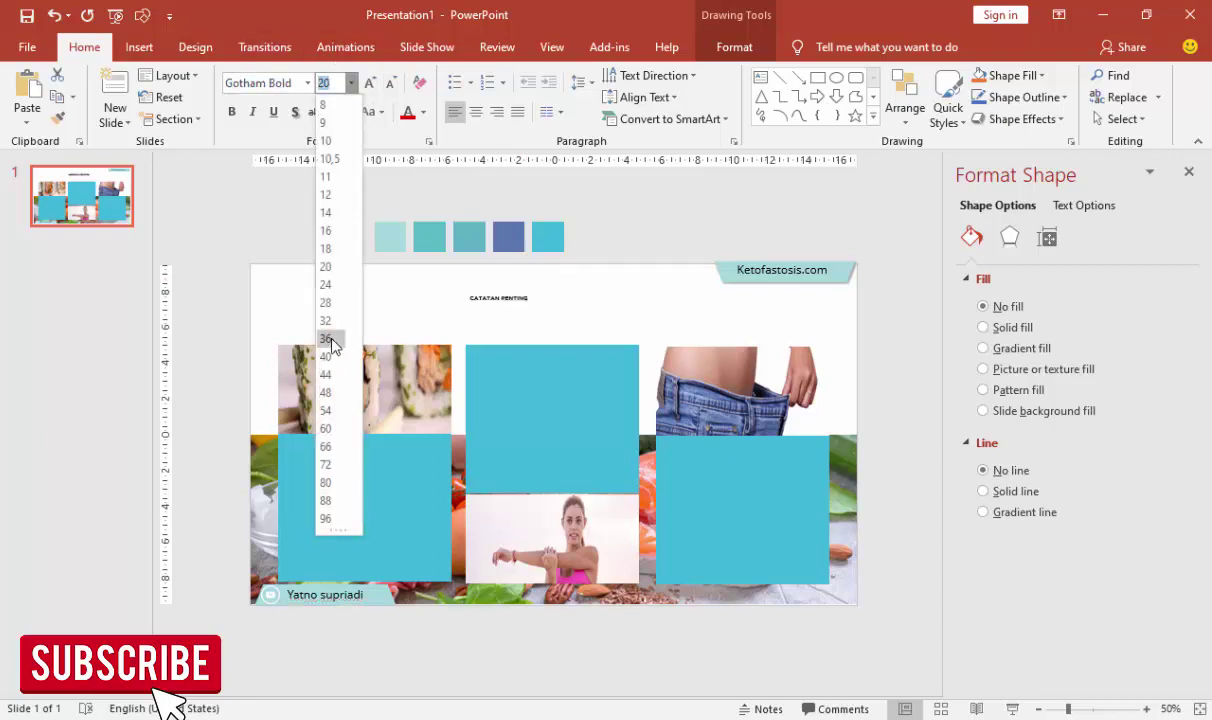
pyautogui.click(331, 303)
# Step: Colour the word PENTING in the recent teal
pyautogui.doubleClick(594, 286)
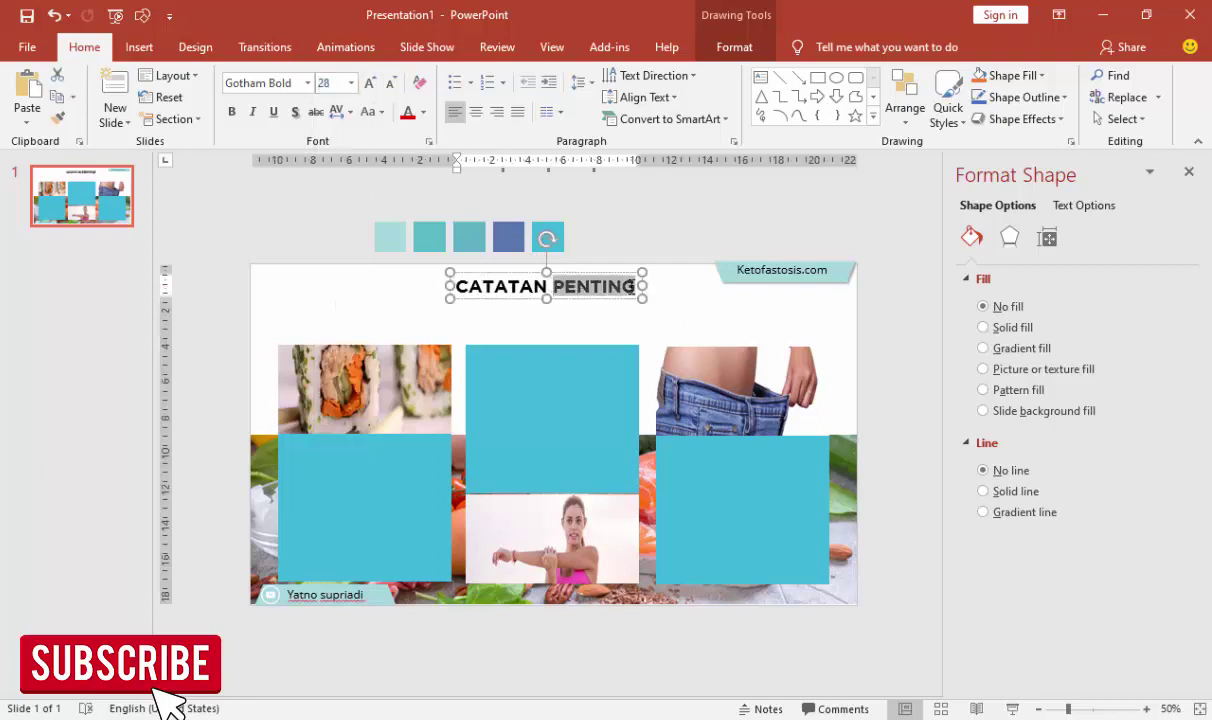
pyautogui.click(1078, 206)
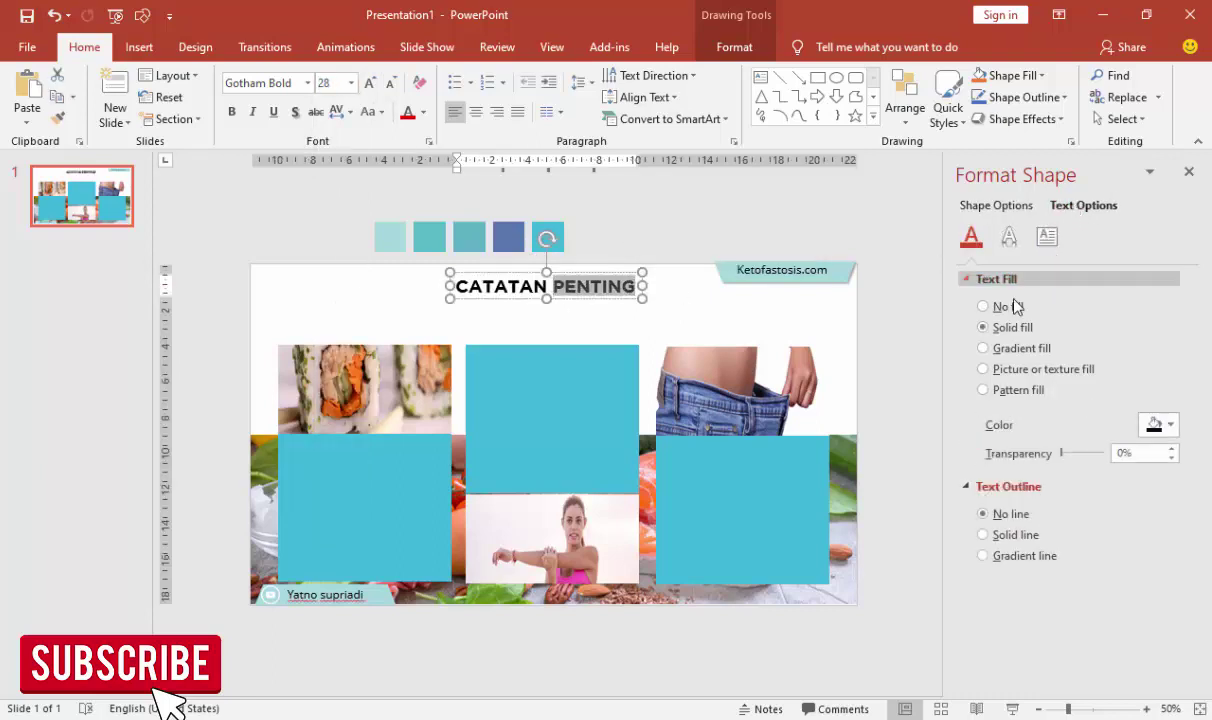
pyautogui.click(423, 112)
pyautogui.click(412, 299)
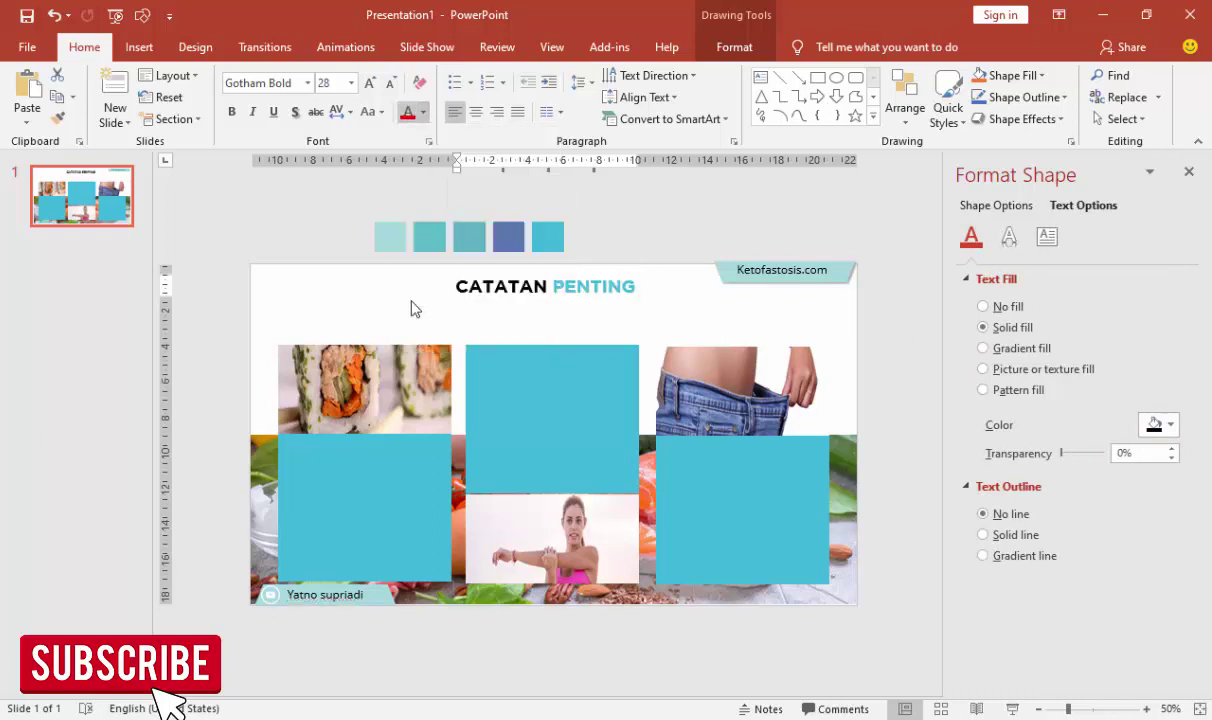
pyautogui.click(620, 222)
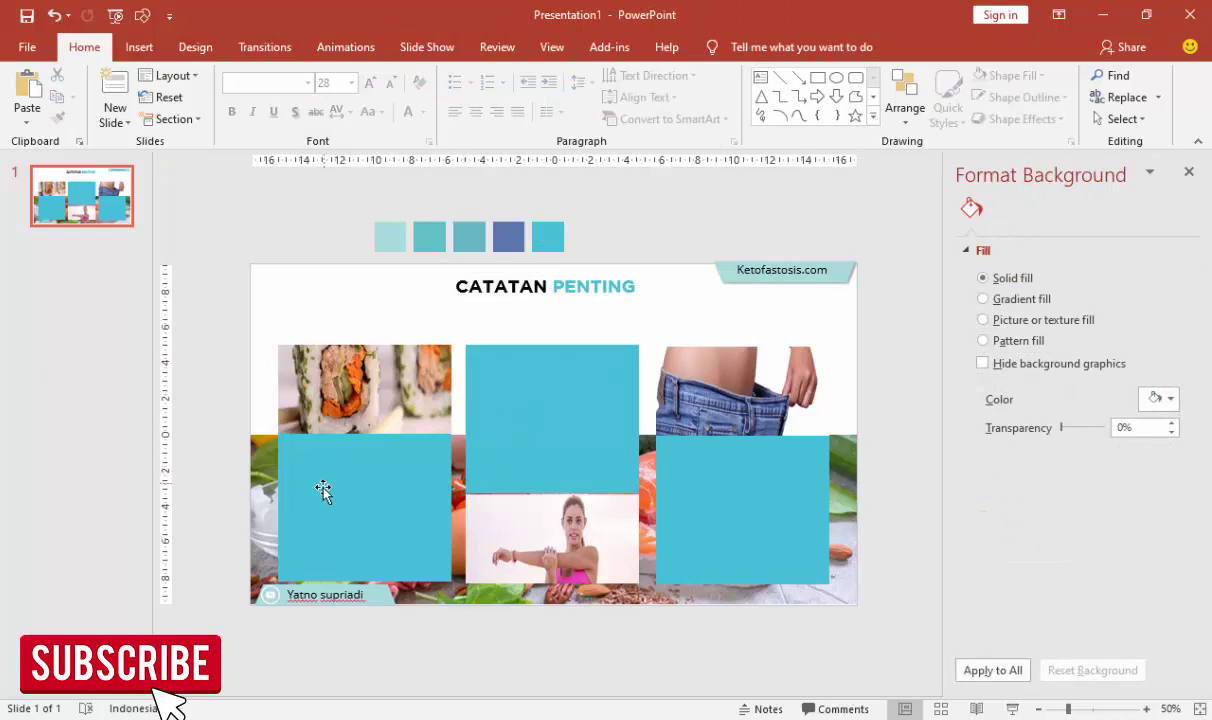
# Step: Draw a text box on the left teal block and paste the first Word bullet in it at 14 pt
pyautogui.click(137, 46)
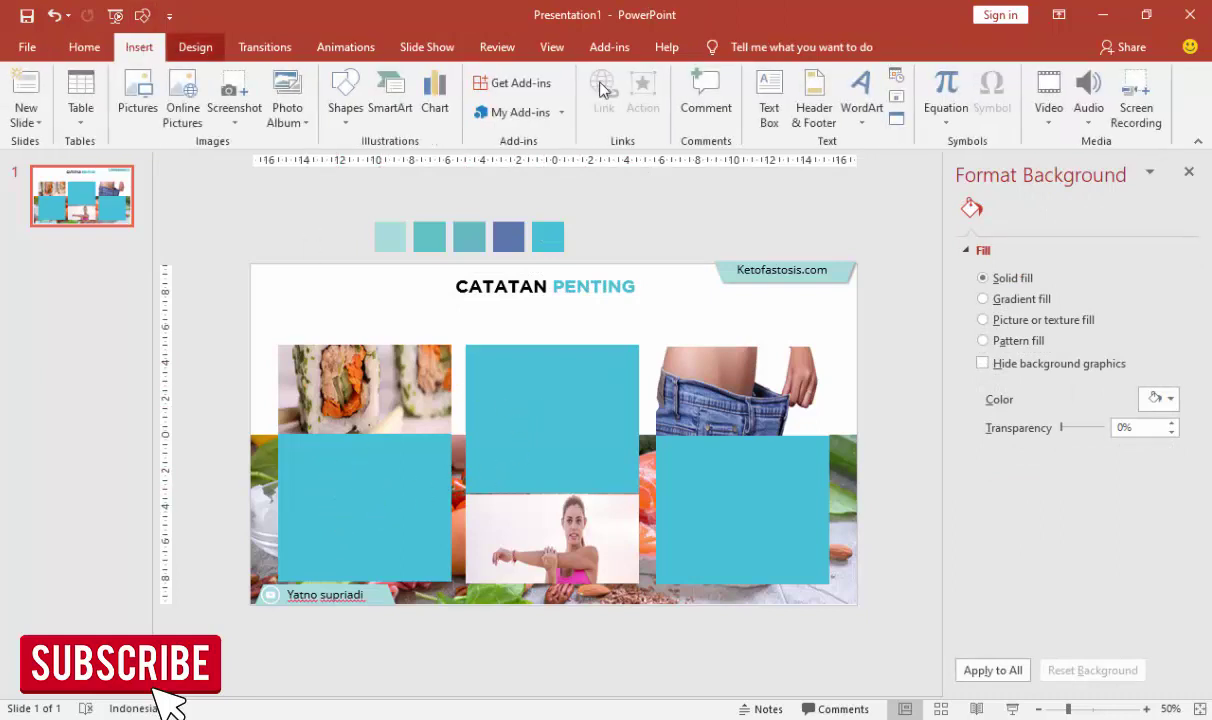
pyautogui.click(770, 97)
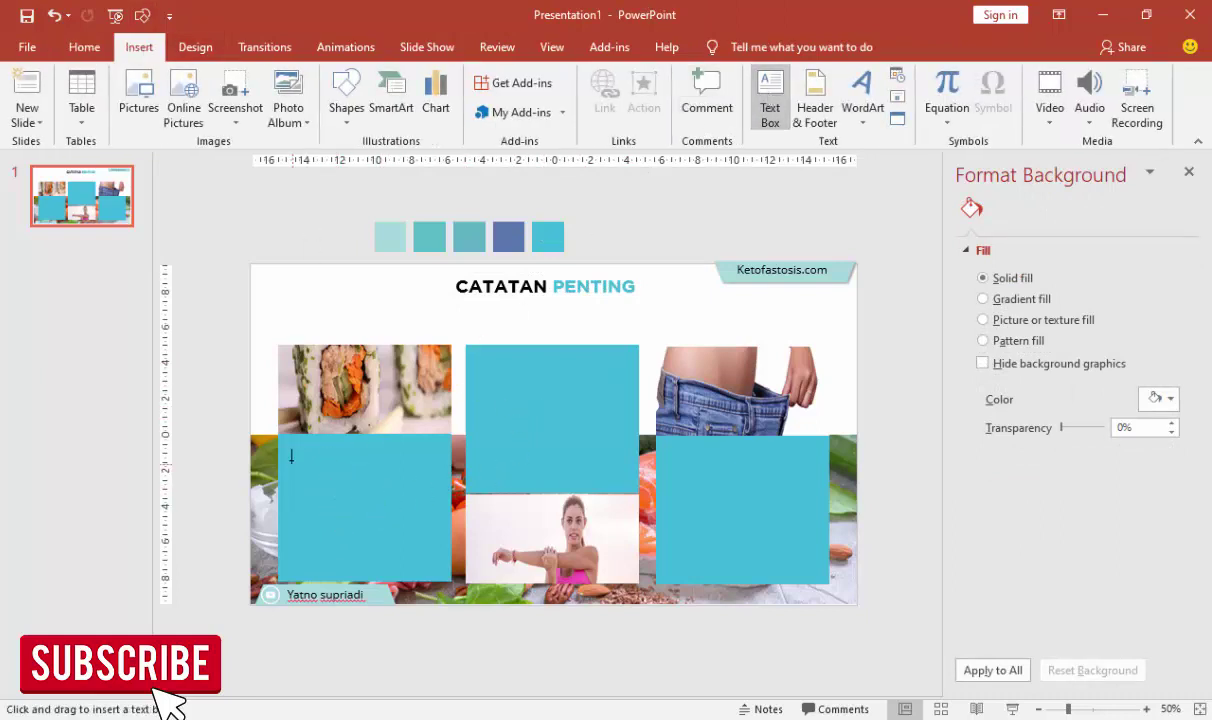
pyautogui.moveTo(281, 448); pyautogui.dragTo(446, 572)
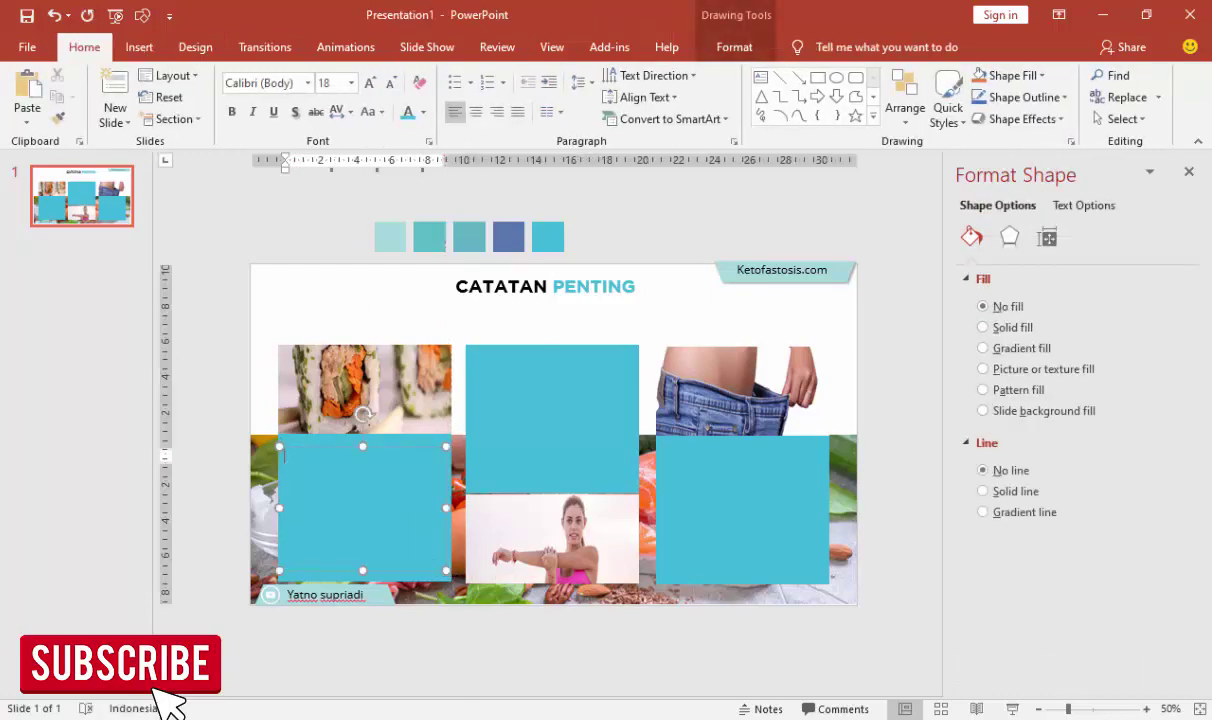
pyautogui.hotkey('alt', 'Tab')
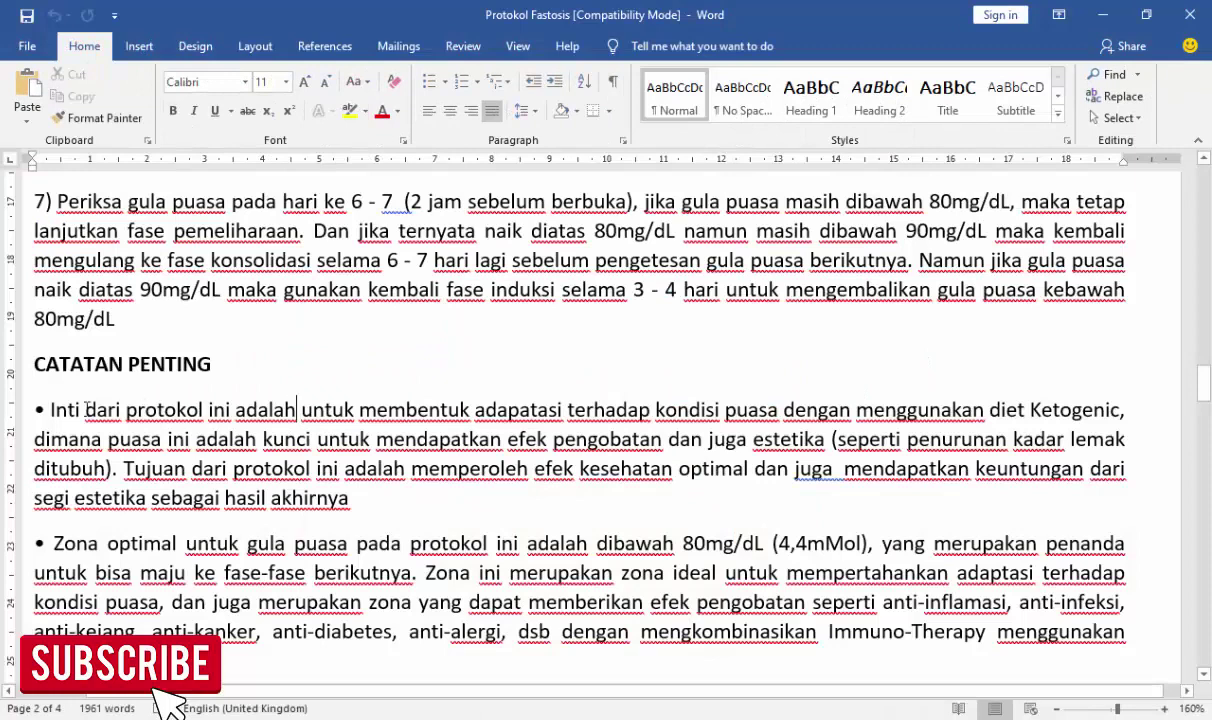
pyautogui.moveTo(49, 410); pyautogui.dragTo(350, 498)
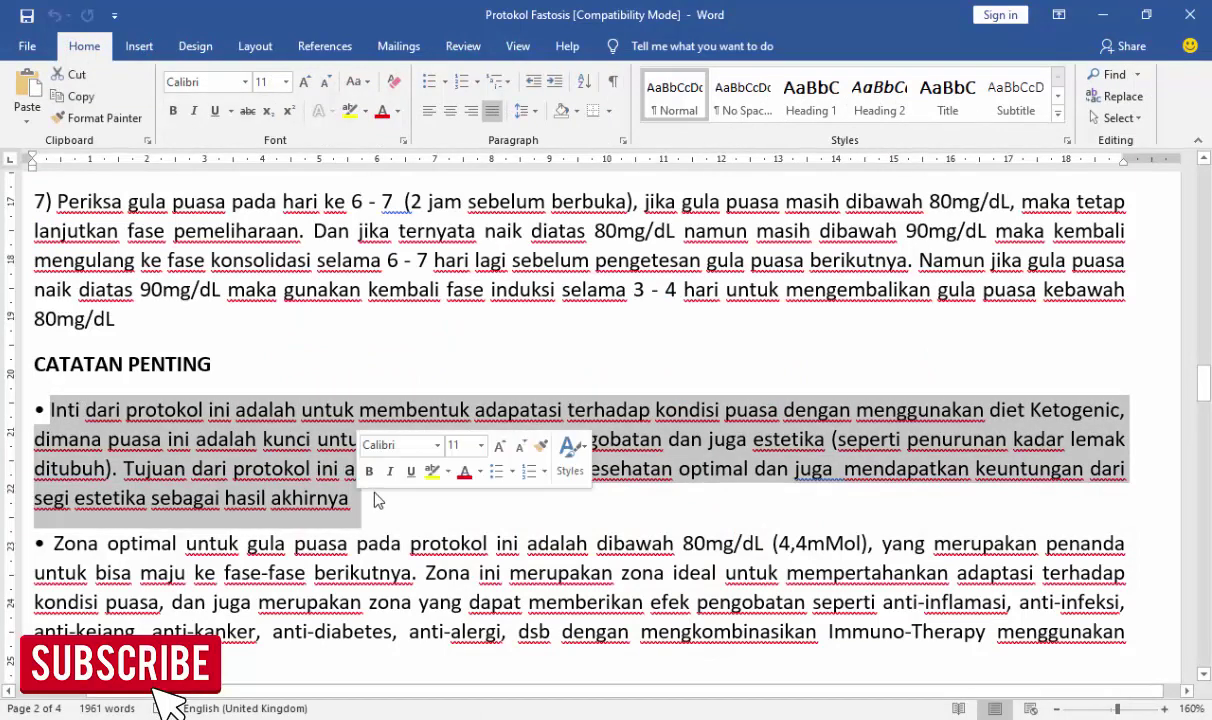
pyautogui.hotkey('ctrl', 'c')
pyautogui.hotkey('alt', 'Tab')
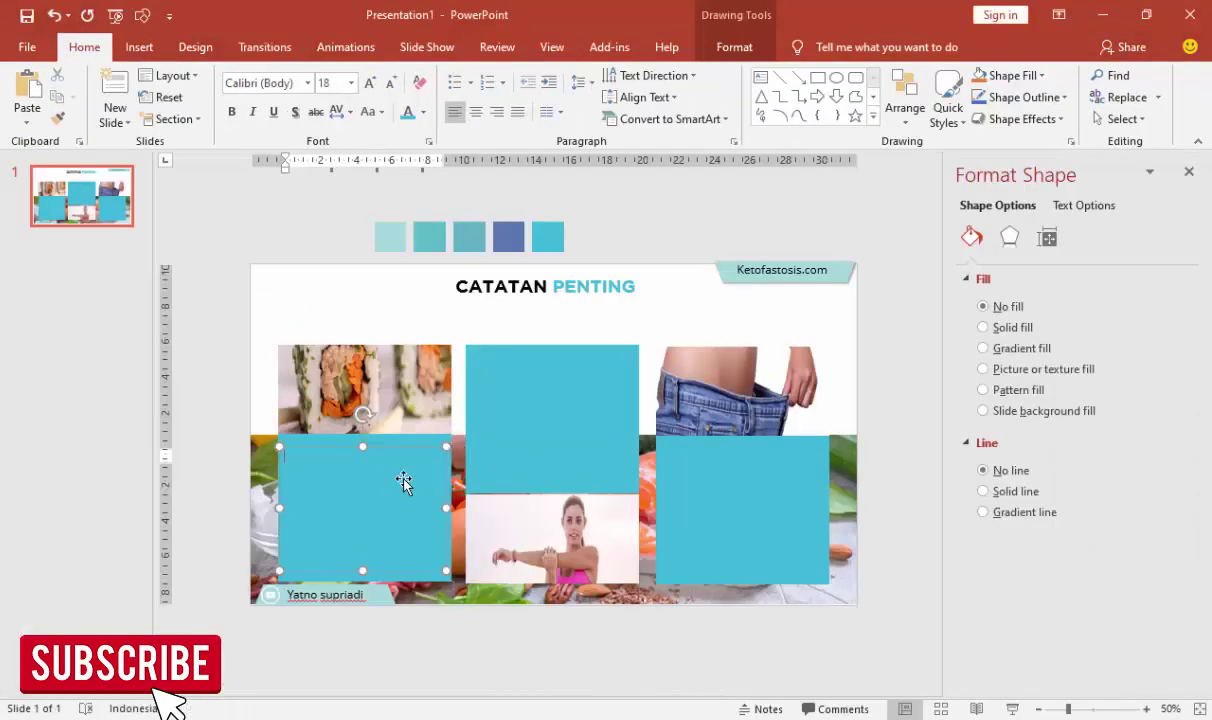
pyautogui.hotkey('ctrl', 'v')
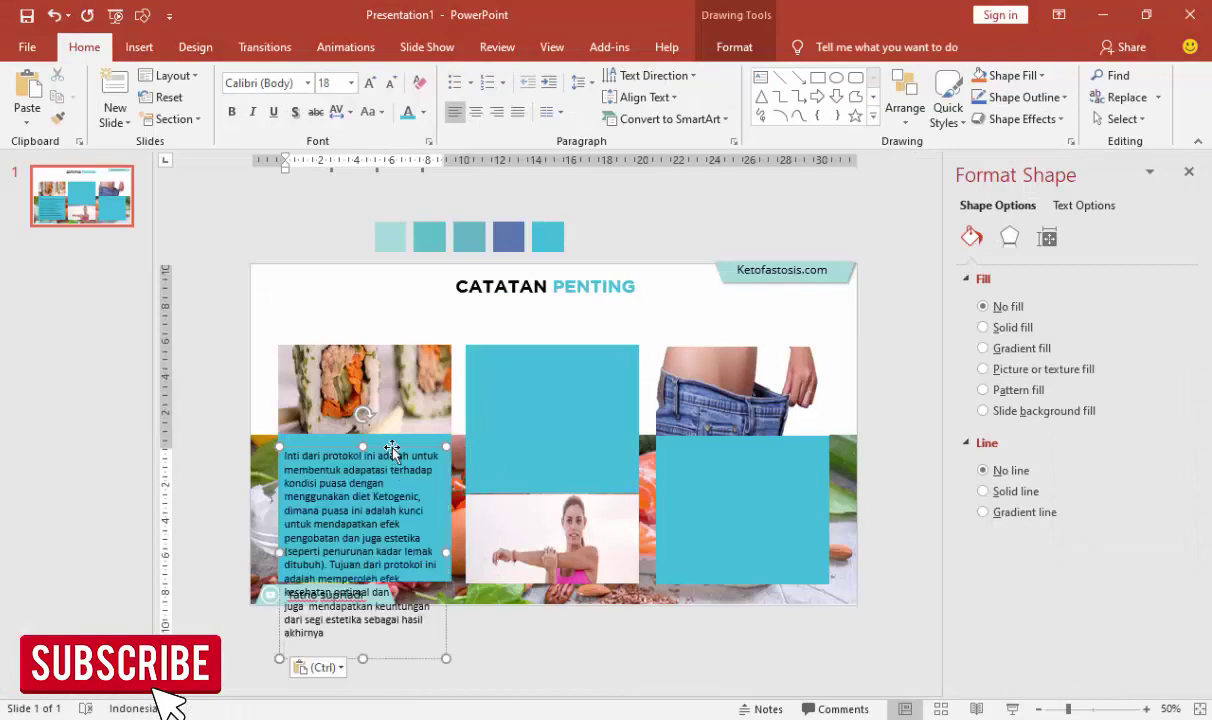
pyautogui.click(350, 83)
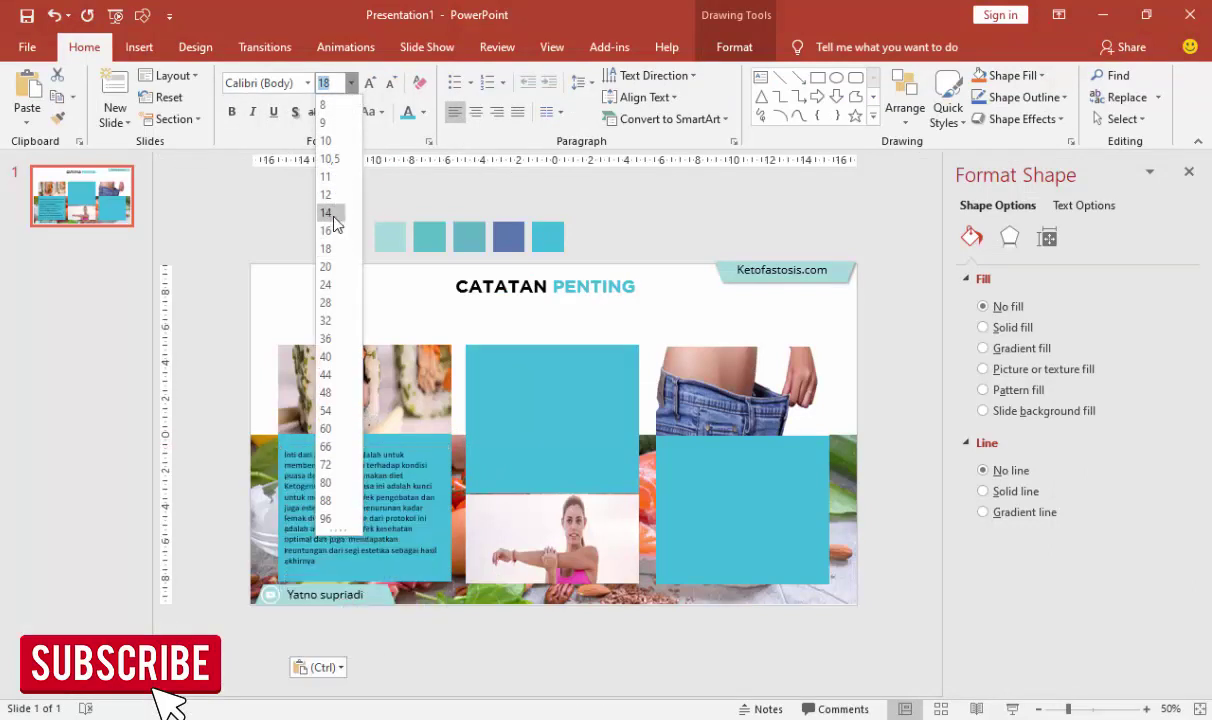
pyautogui.click(333, 213)
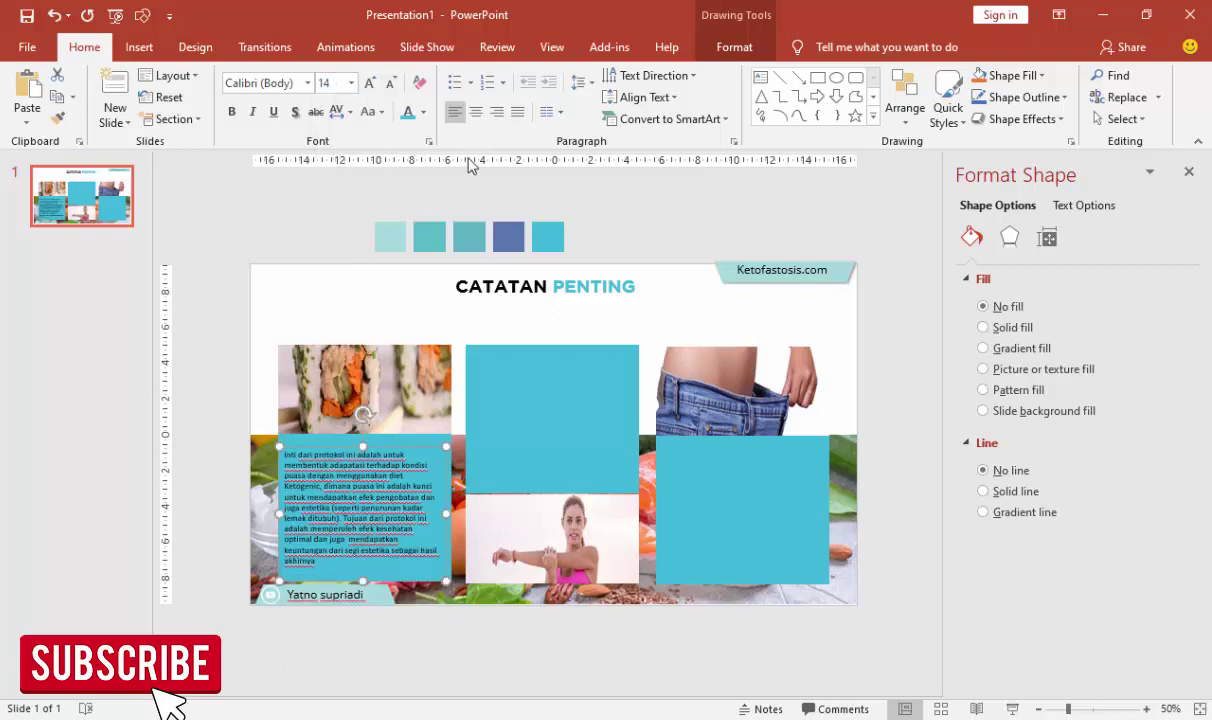
# Step: Justify the left paragraph and eyedropper the middle rectangle dark blue and the right one teal
pyautogui.click(517, 115)
pyautogui.click(559, 402)
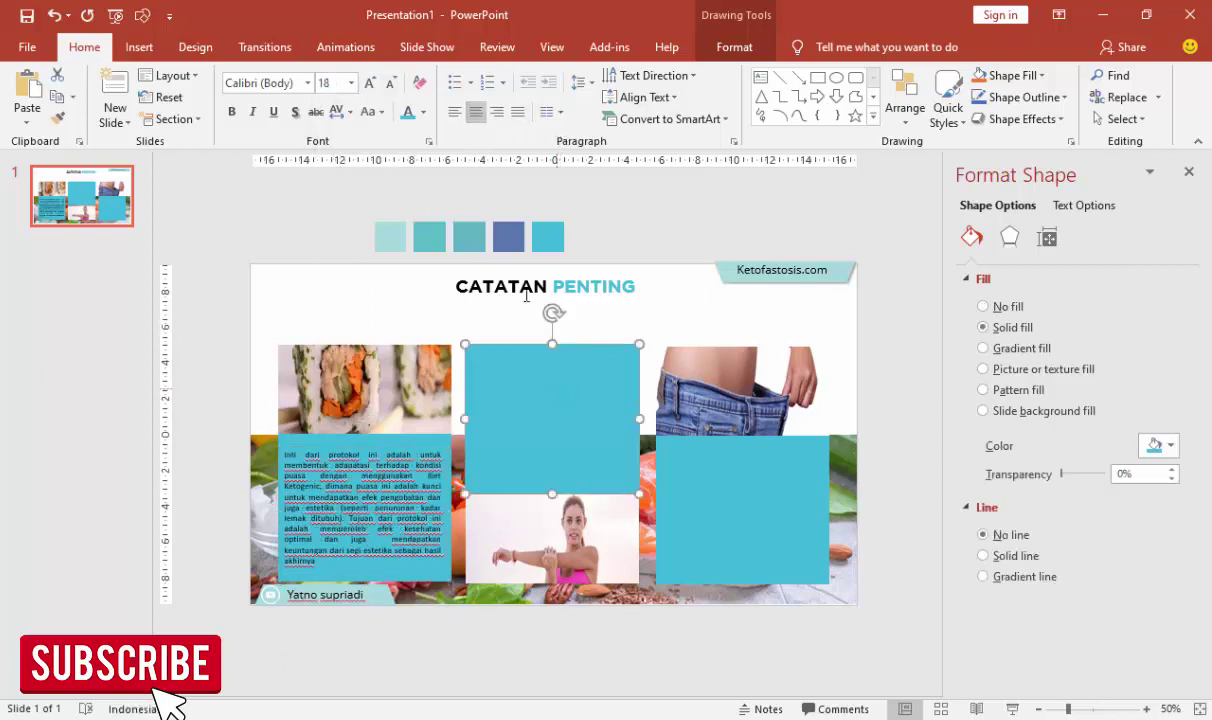
pyautogui.click(1160, 445)
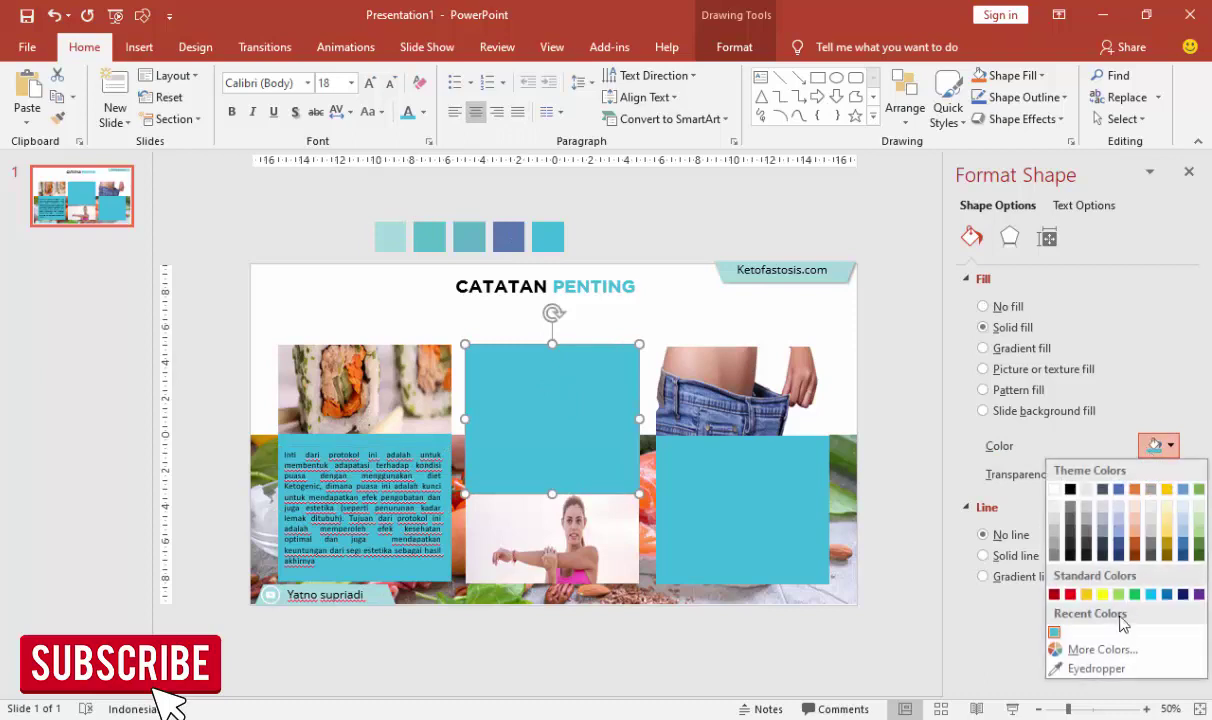
pyautogui.click(1095, 667)
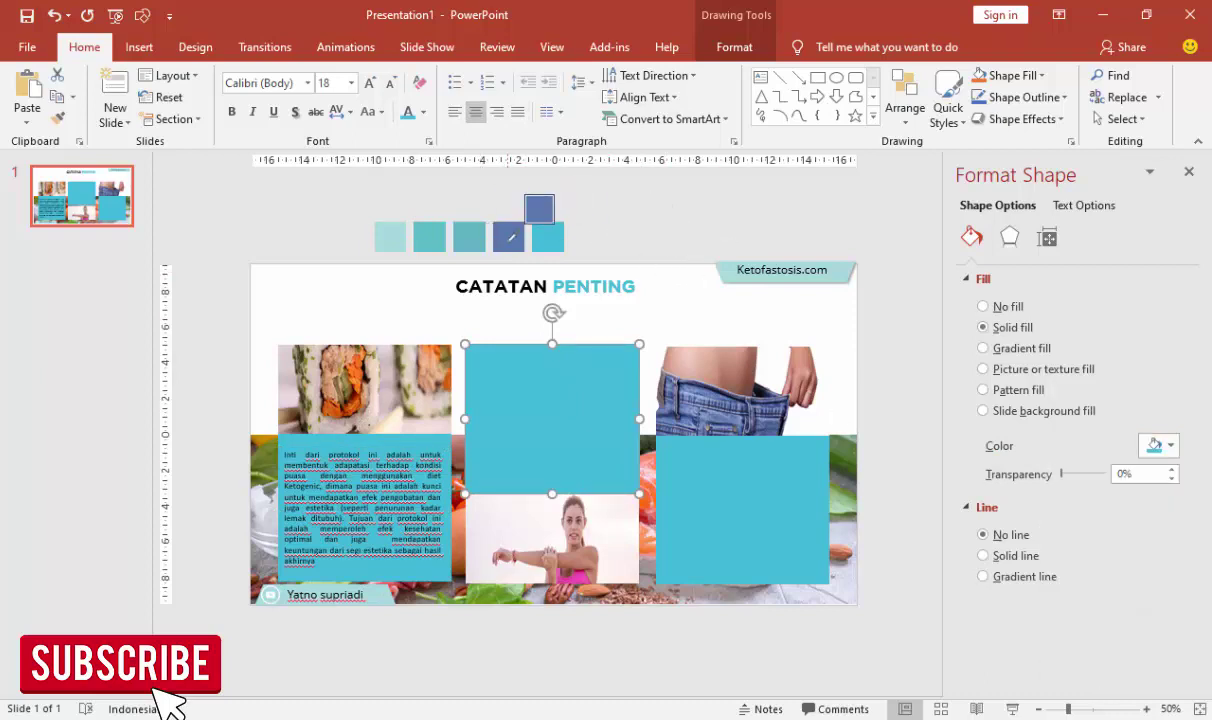
pyautogui.click(508, 237)
pyautogui.click(778, 487)
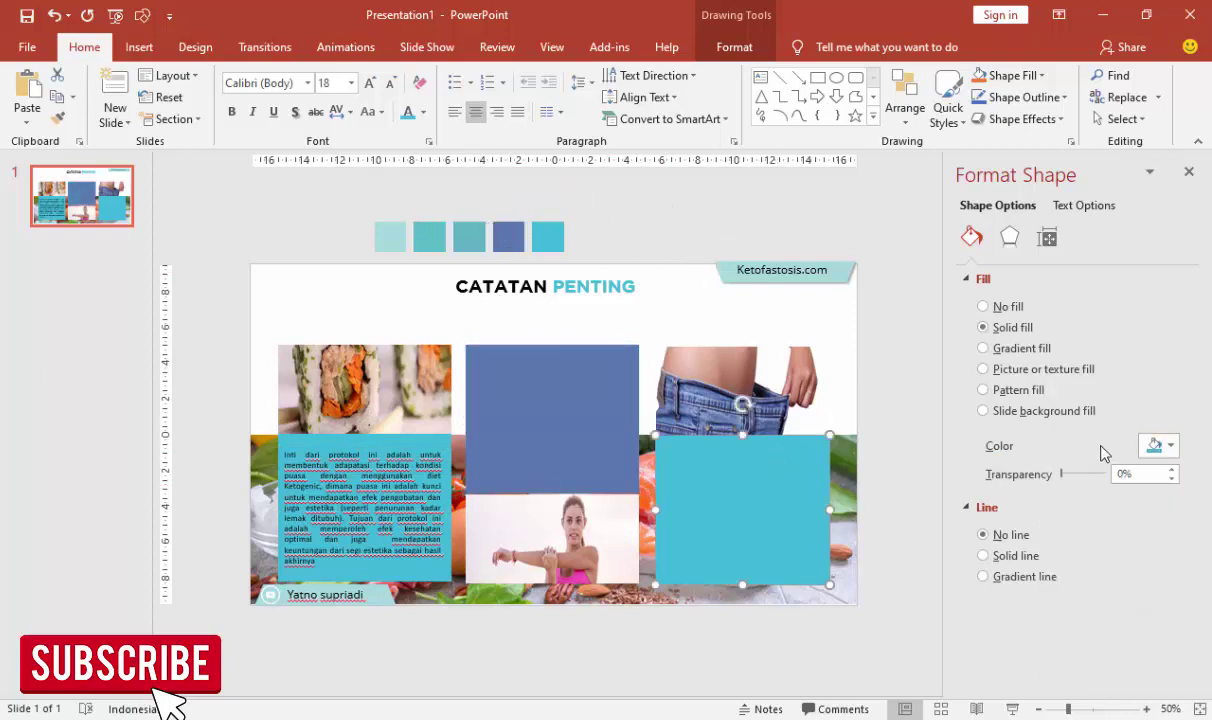
pyautogui.click(1150, 446)
pyautogui.click(1095, 666)
pyautogui.click(430, 237)
pyautogui.click(620, 238)
# Step: Copy the left text box onto the middle blue block and make its text white
pyautogui.click(396, 445)
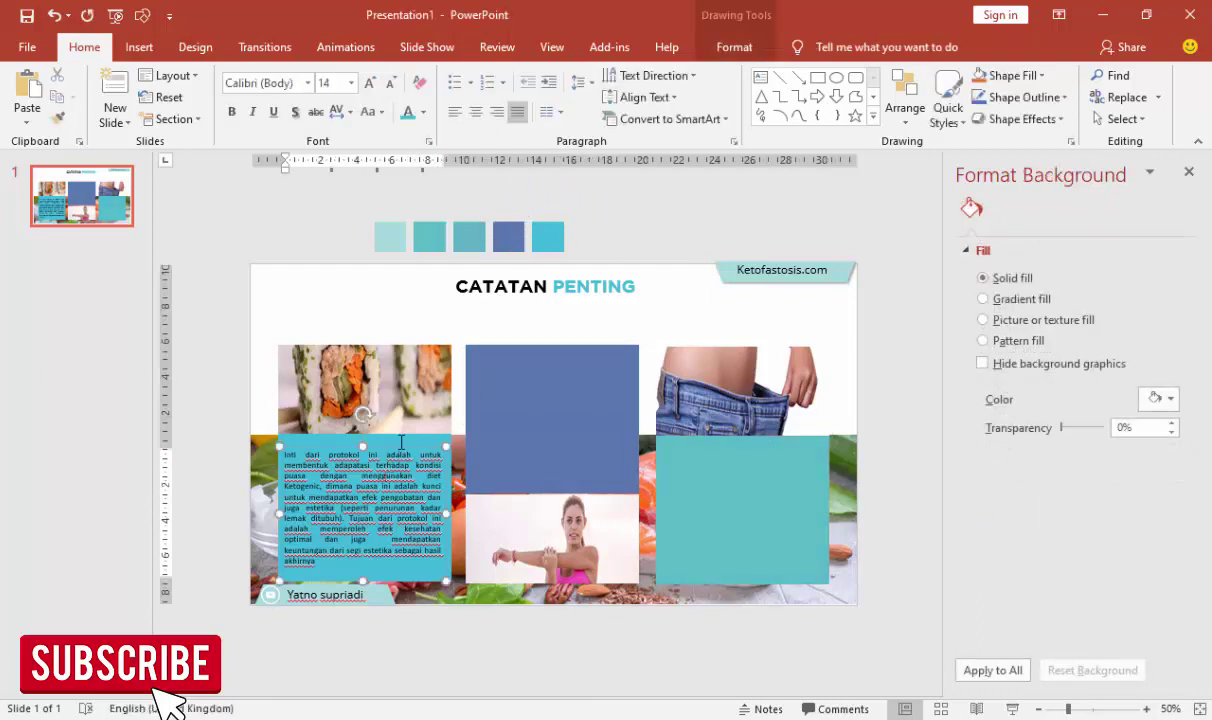
pyautogui.click(396, 442)
pyautogui.click(389, 447)
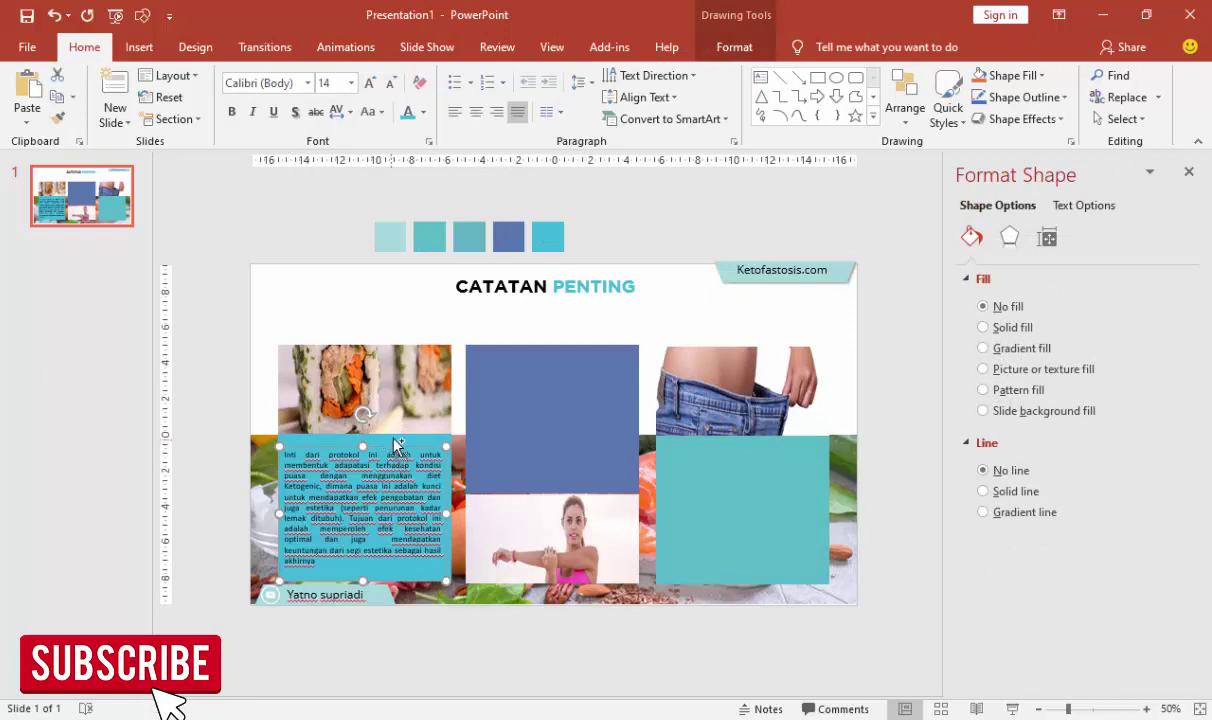
pyautogui.moveTo(396, 445); pyautogui.dragTo(584, 357)
pyautogui.click(582, 358)
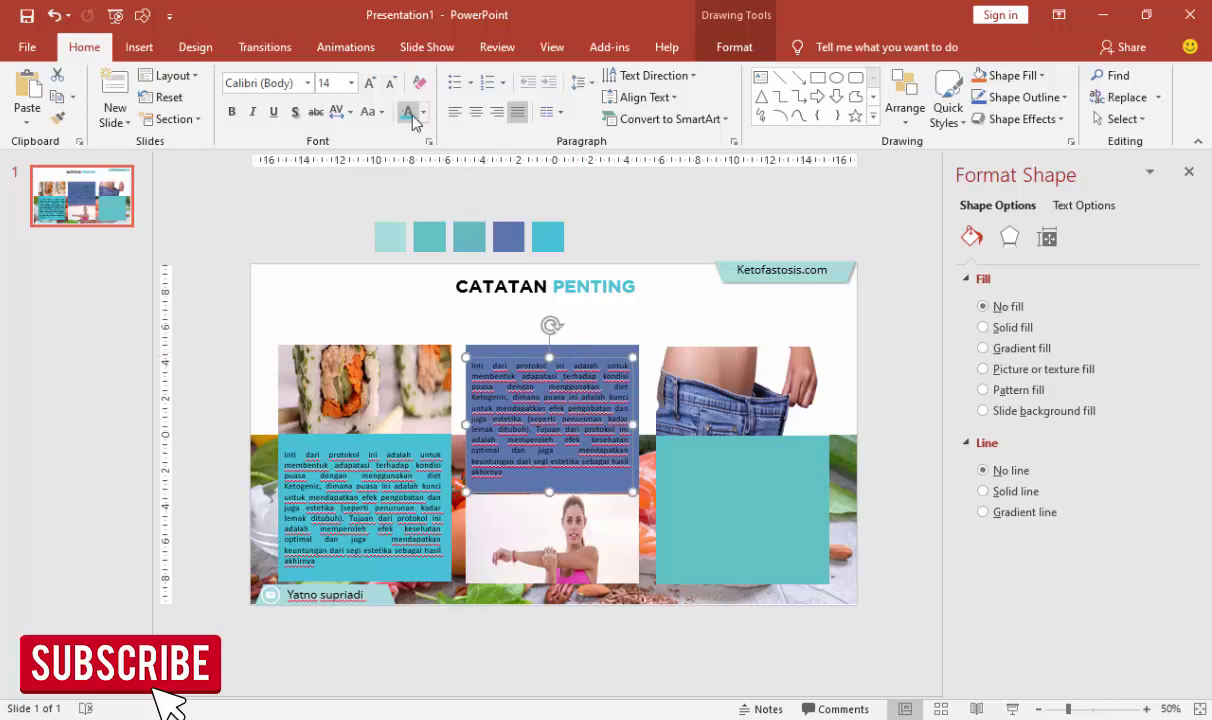
pyautogui.click(422, 112)
pyautogui.click(407, 156)
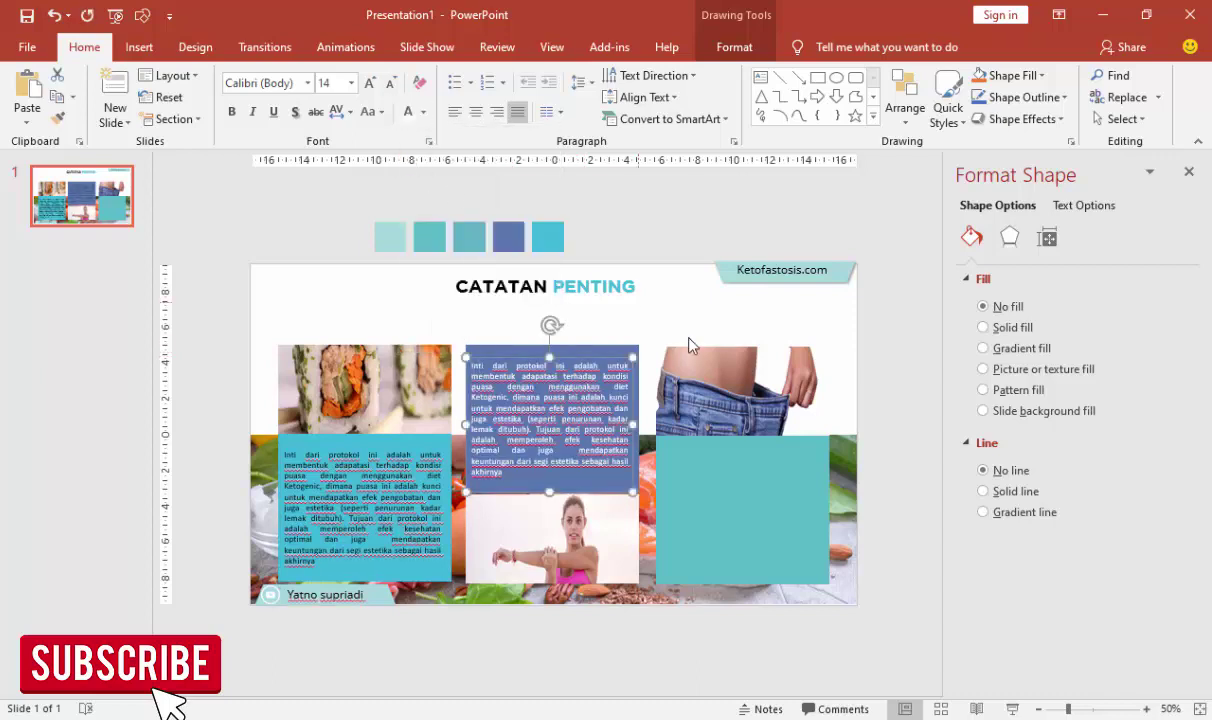
pyautogui.click(688, 300)
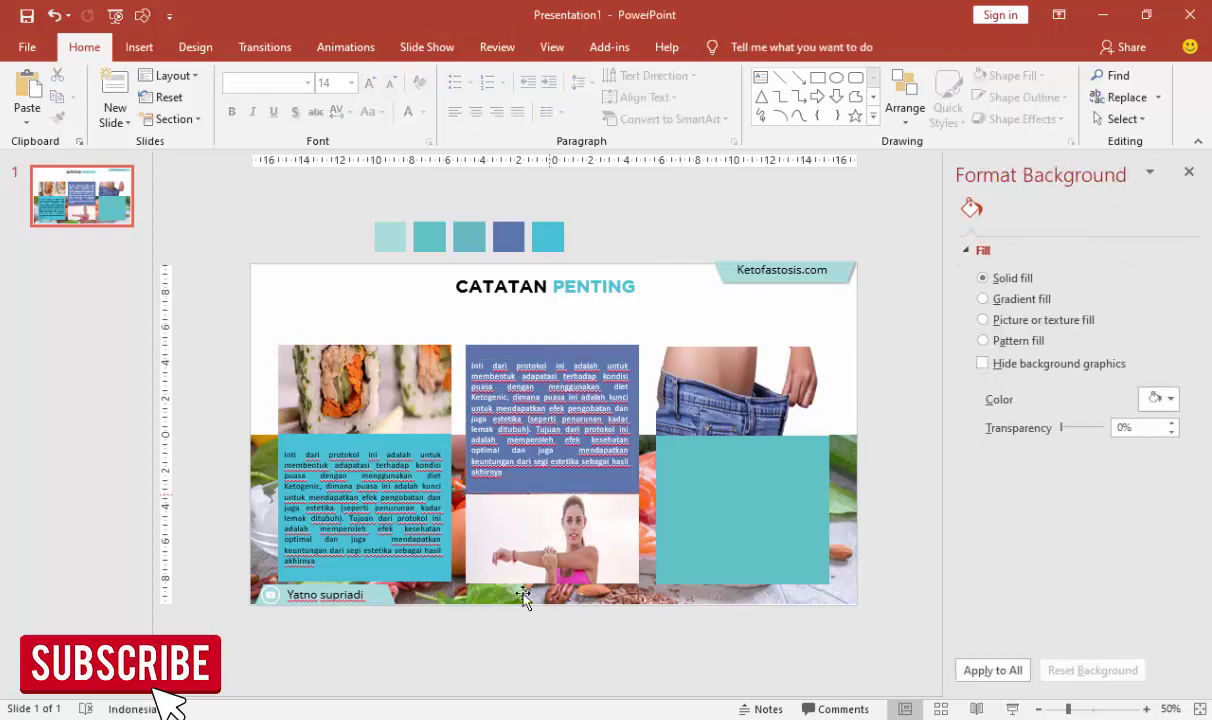
# Step: Select the Word paragraph from 'Zona optimal' to 'Immunator Honey®' for pasting into PowerPoint
pyautogui.hotkey('alt', 'Tab')
pyautogui.scroll(-2, 82, 401)
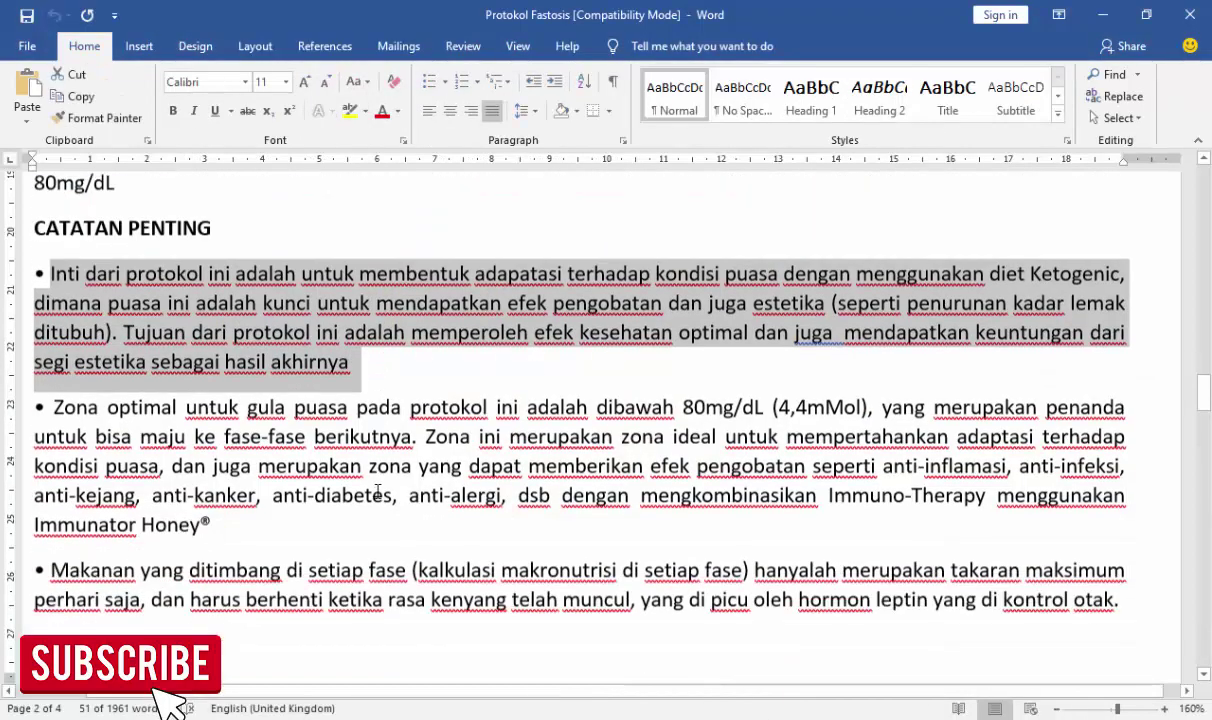
pyautogui.moveTo(53, 401); pyautogui.dragTo(212, 518)
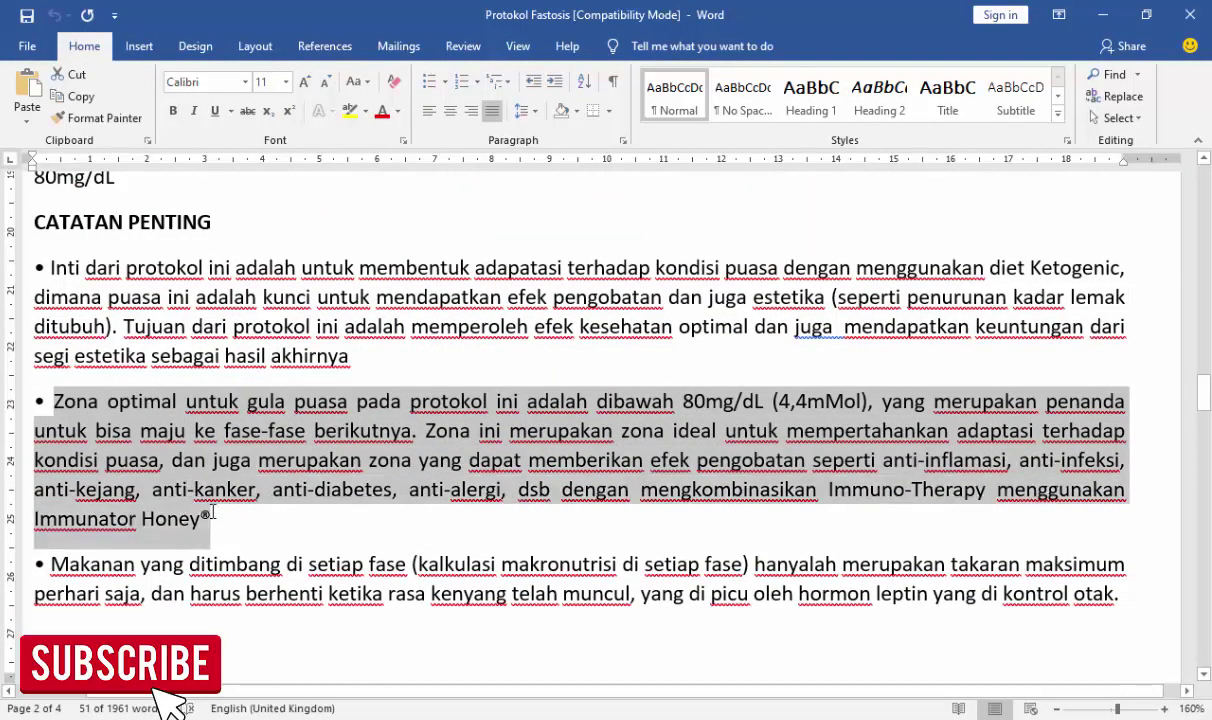
pyautogui.click(212, 518)
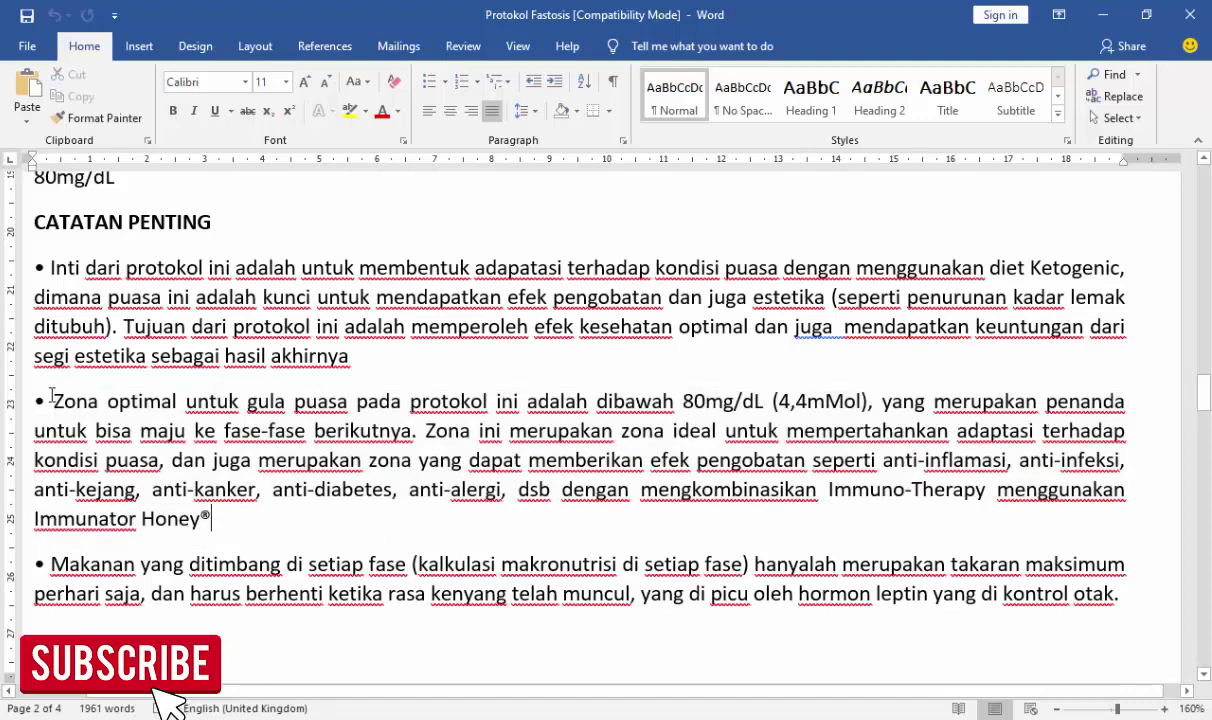
pyautogui.moveTo(52, 401); pyautogui.dragTo(220, 530)
pyautogui.hotkey('ctrl', 'c')
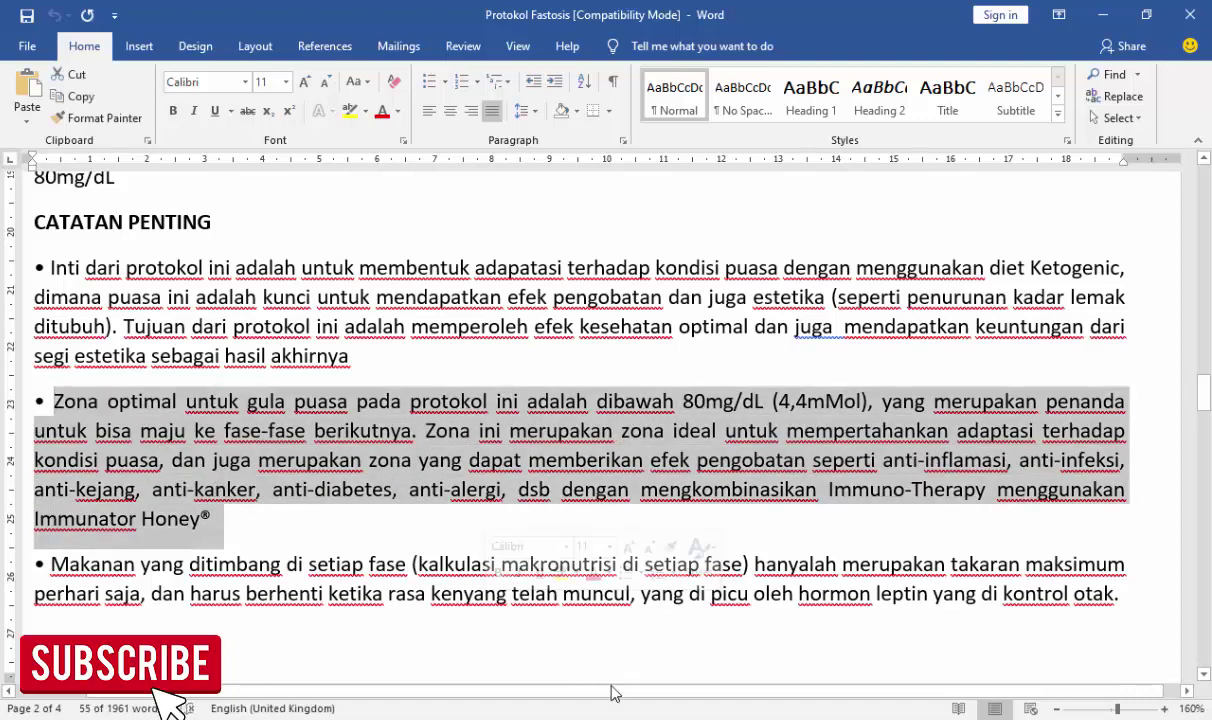
pyautogui.hotkey('alt', 'Tab')
pyautogui.click(471, 385)
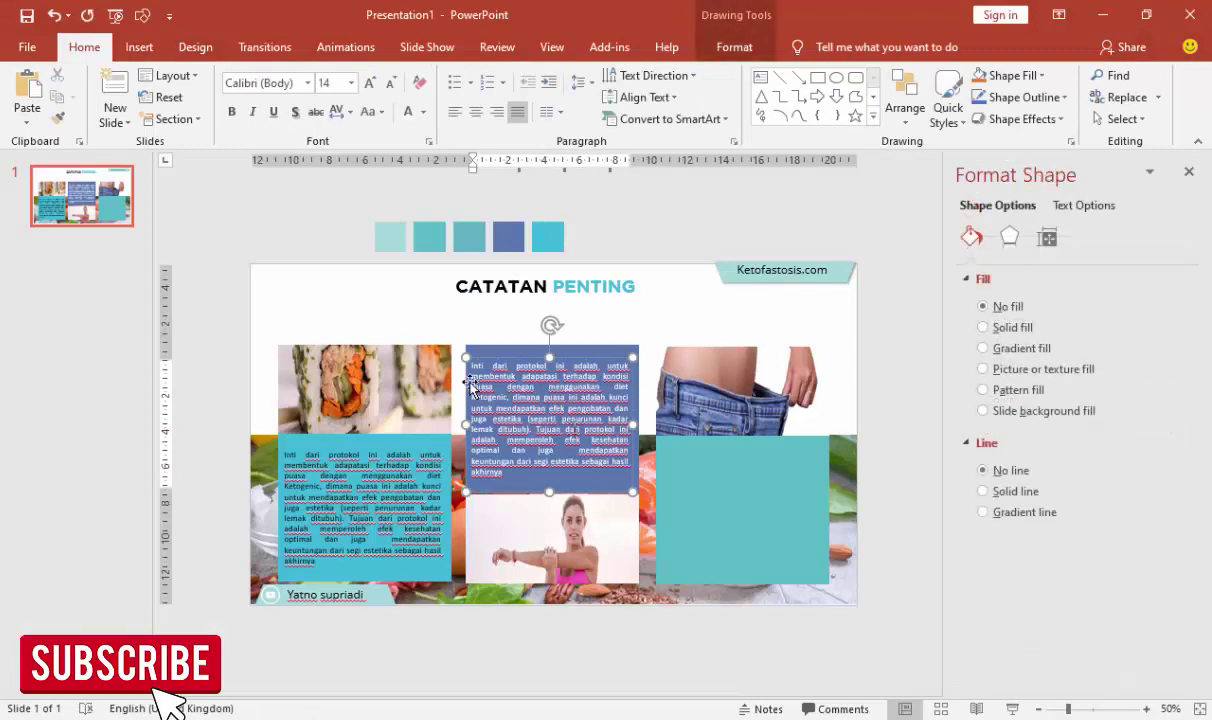
# Step: Replace the middle box's 'Inti dari protokol' text with the pasted Zona optimal paragraph
pyautogui.moveTo(472, 367); pyautogui.dragTo(536, 470)
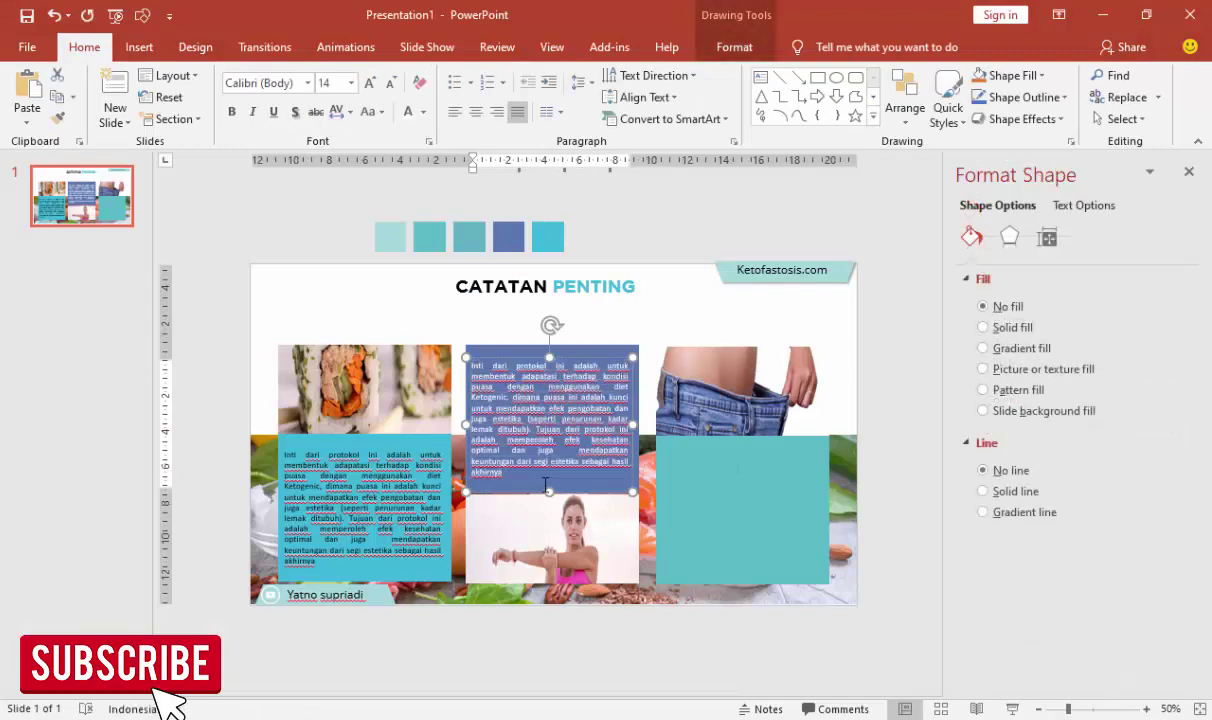
pyautogui.hotkey('ctrl', 'v')
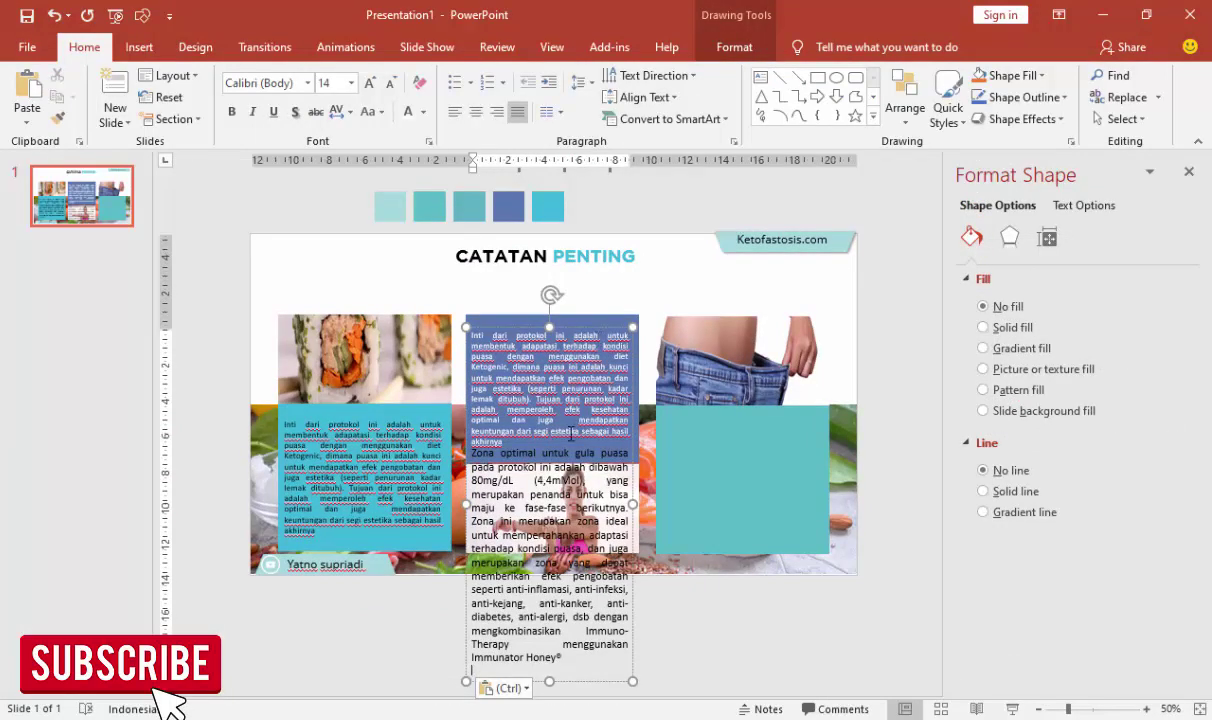
pyautogui.moveTo(531, 445); pyautogui.dragTo(445, 318)
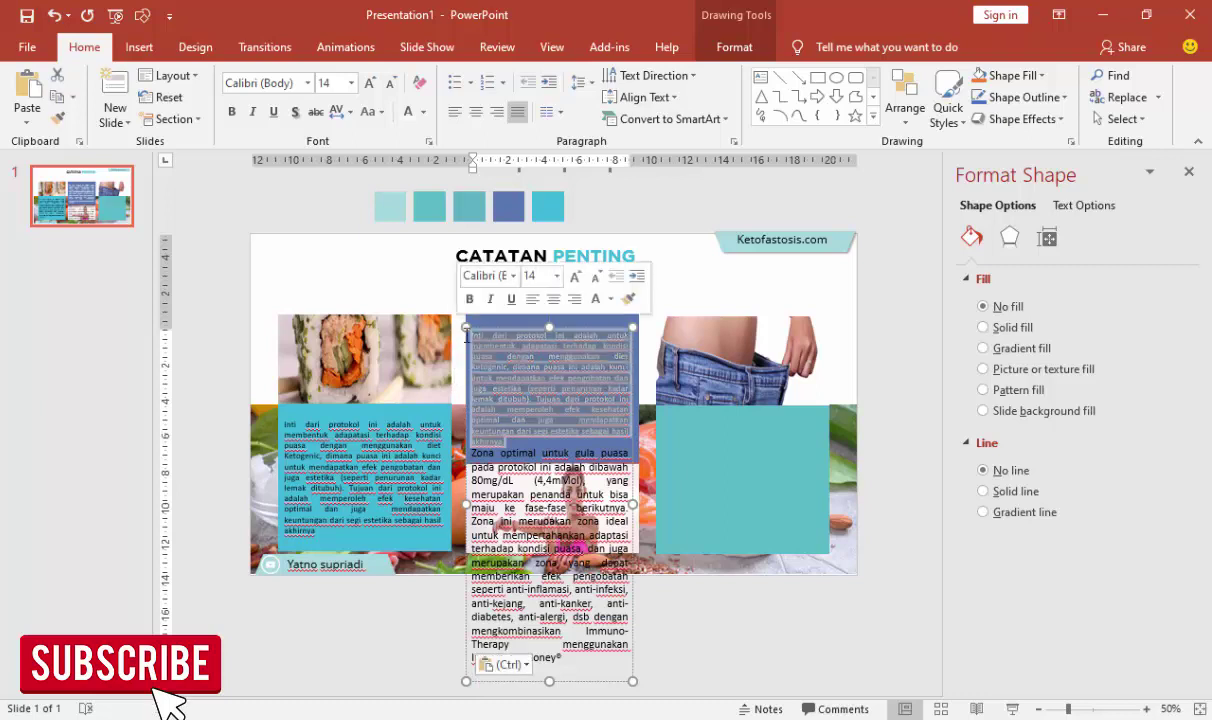
pyautogui.press('Delete')
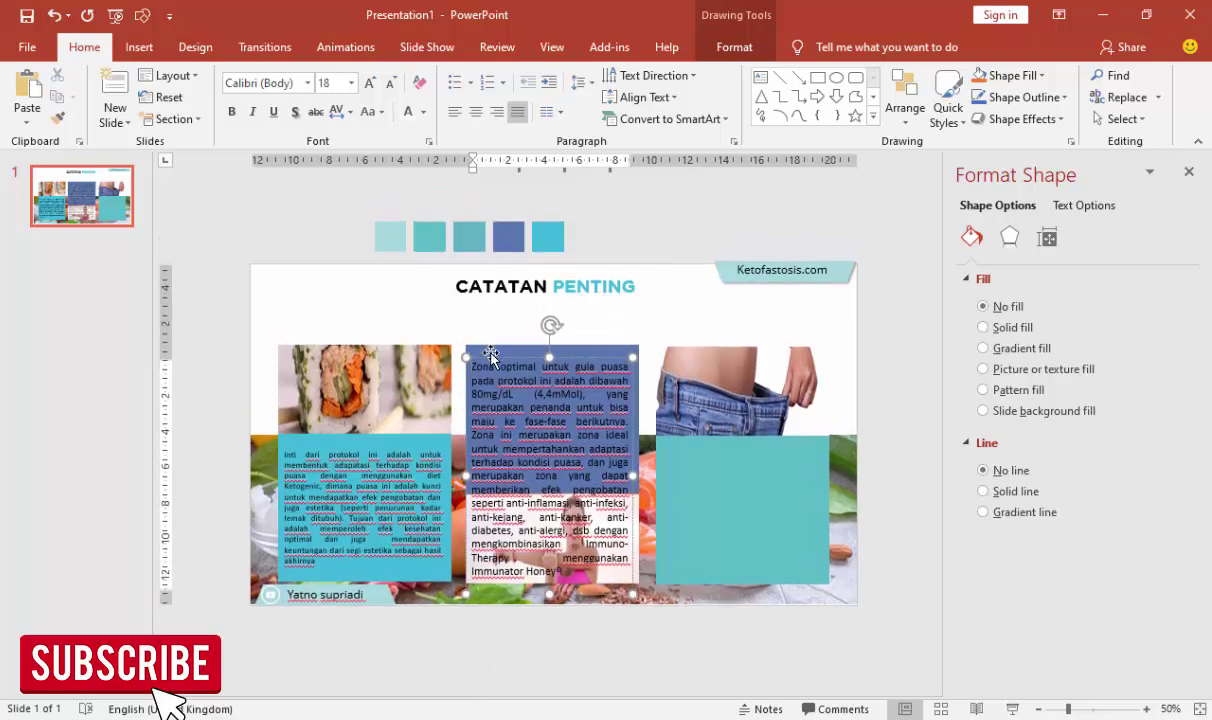
# Step: Set the middle text to 14 pt, nudge it up, and make the middle and left text white
pyautogui.click(491, 354)
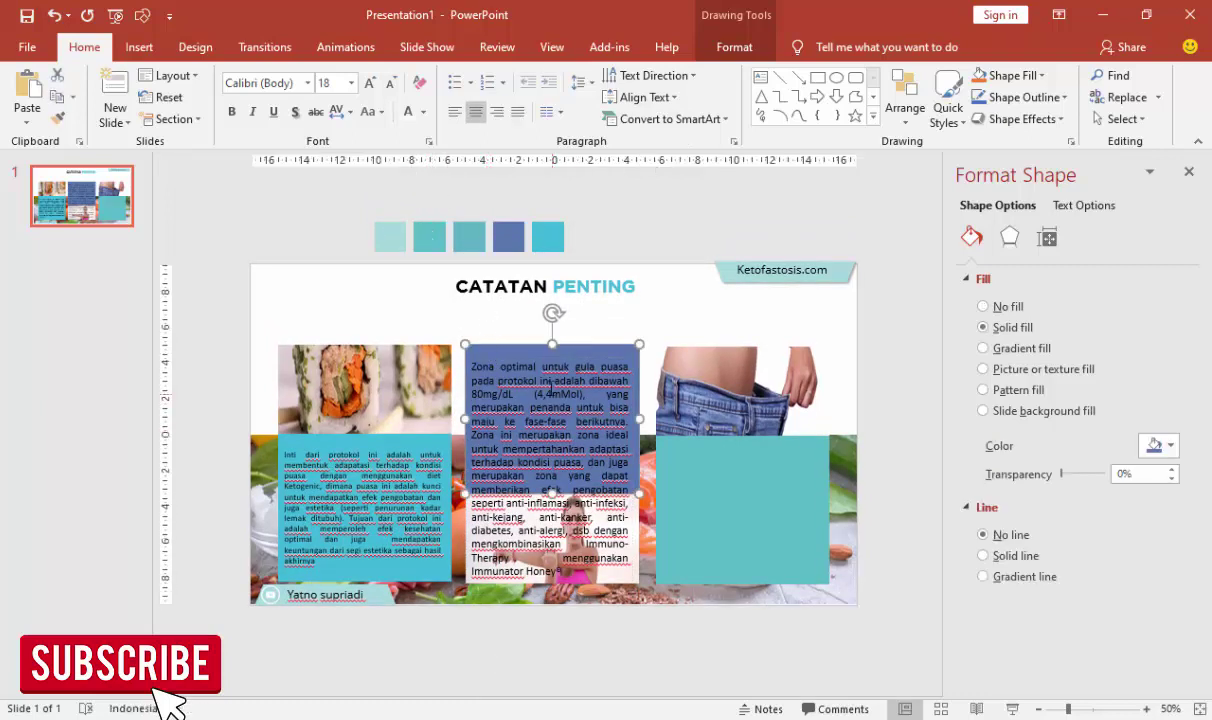
pyautogui.click(550, 388)
pyautogui.click(350, 83)
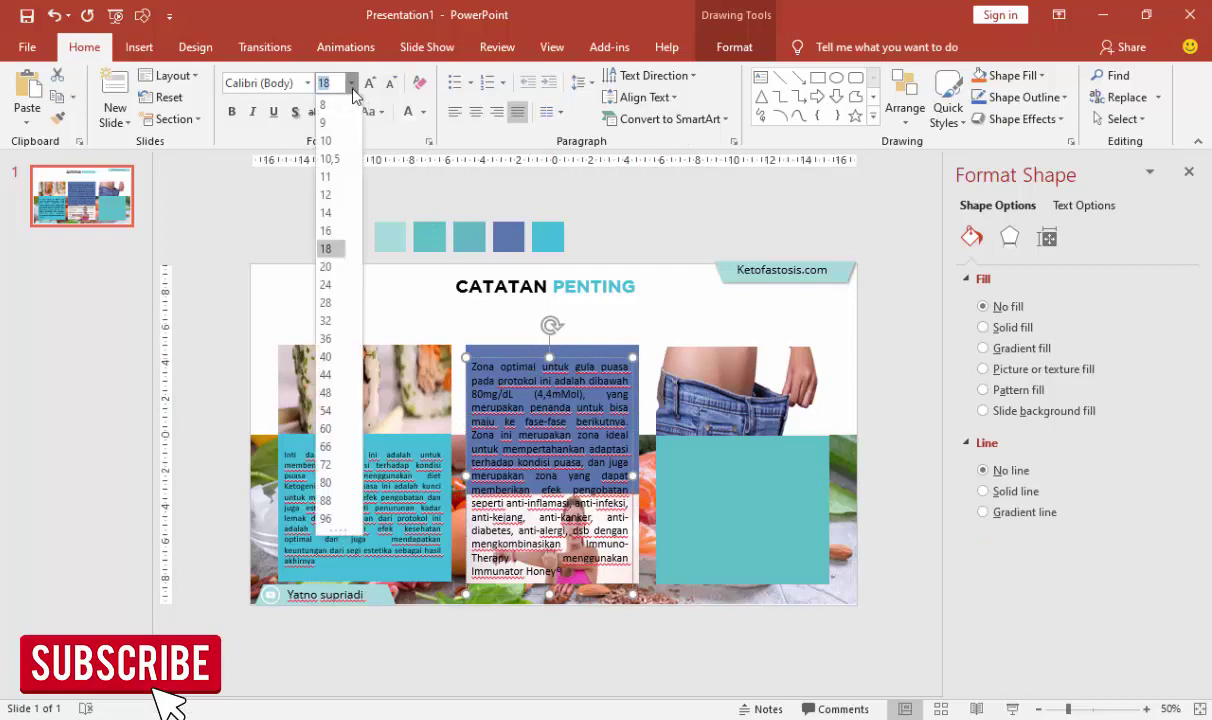
pyautogui.click(290, 205)
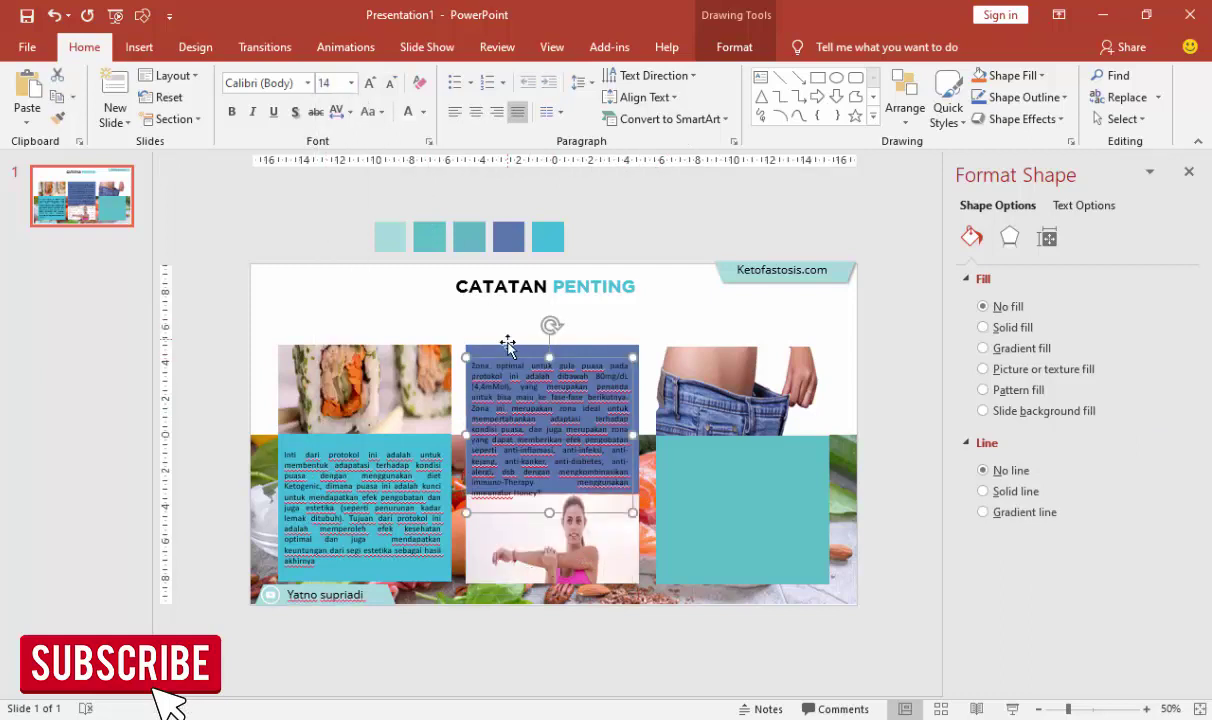
pyautogui.moveTo(508, 358); pyautogui.dragTo(505, 347)
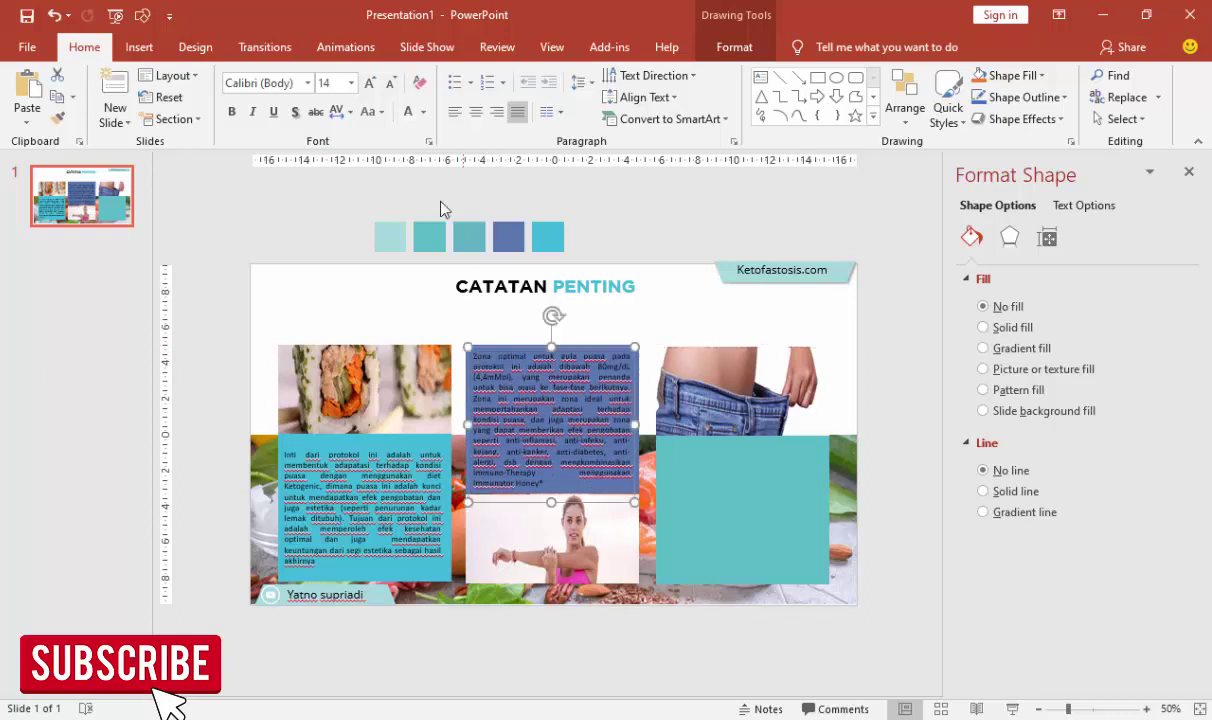
pyautogui.click(414, 115)
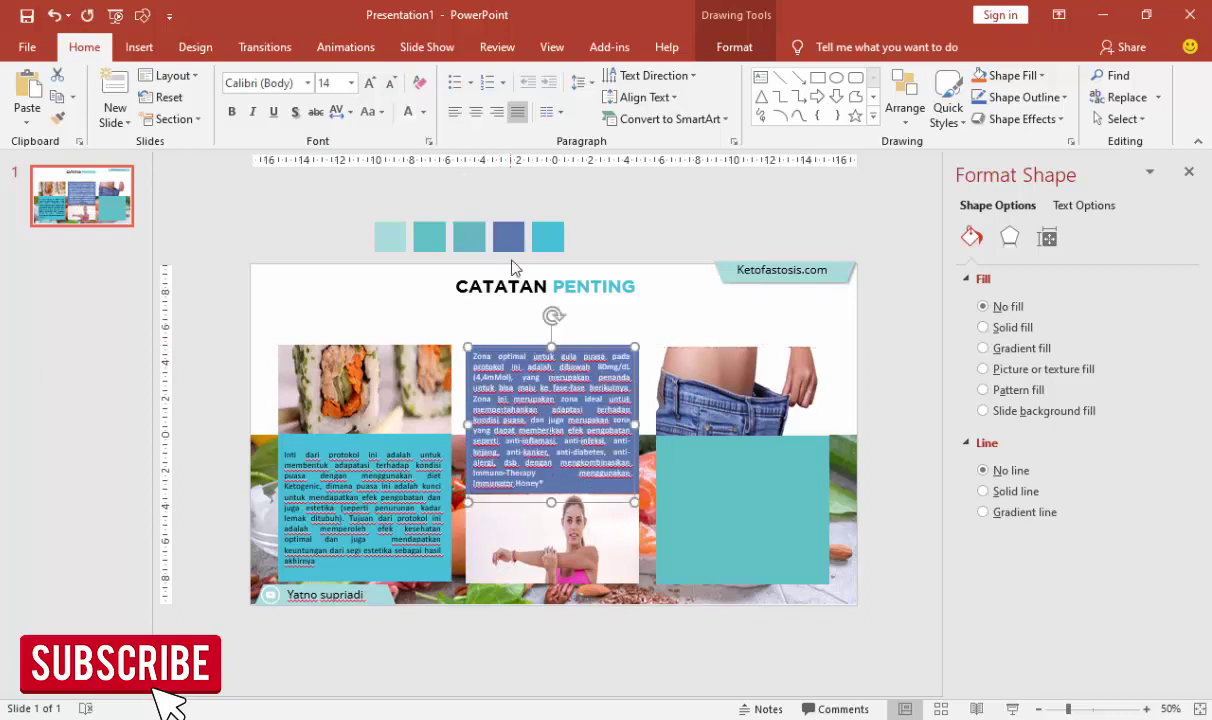
pyautogui.click(388, 466)
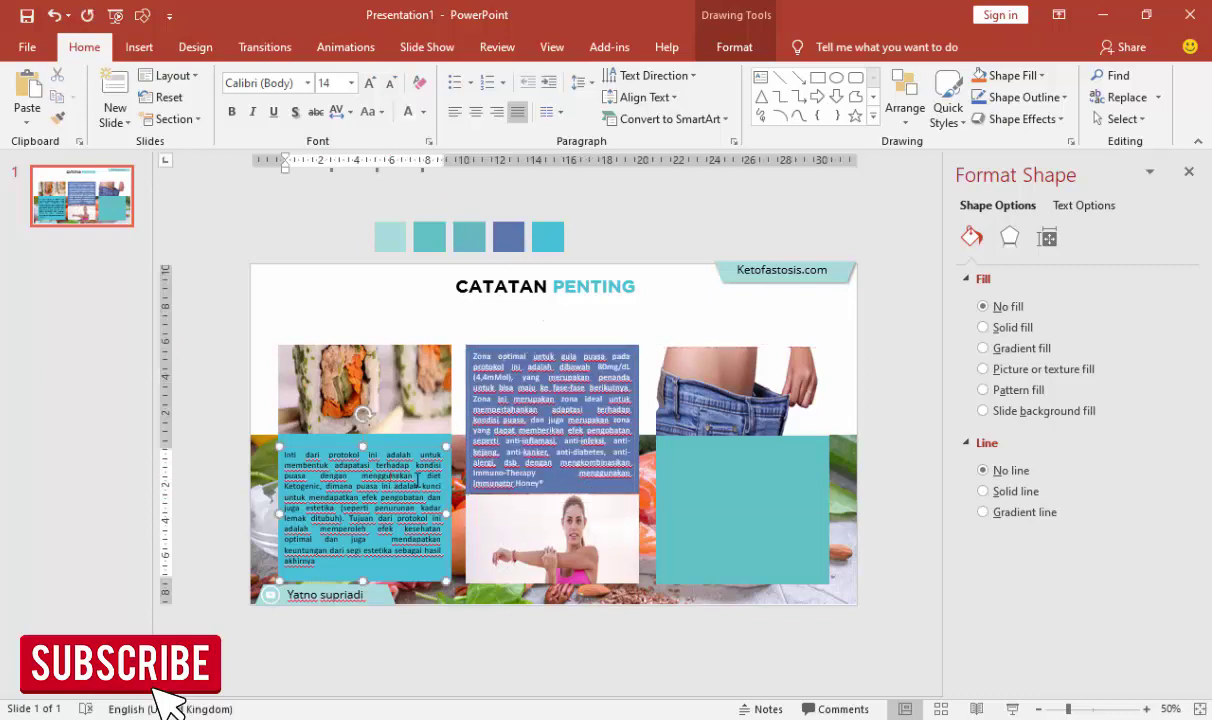
pyautogui.click(428, 451)
pyautogui.click(407, 111)
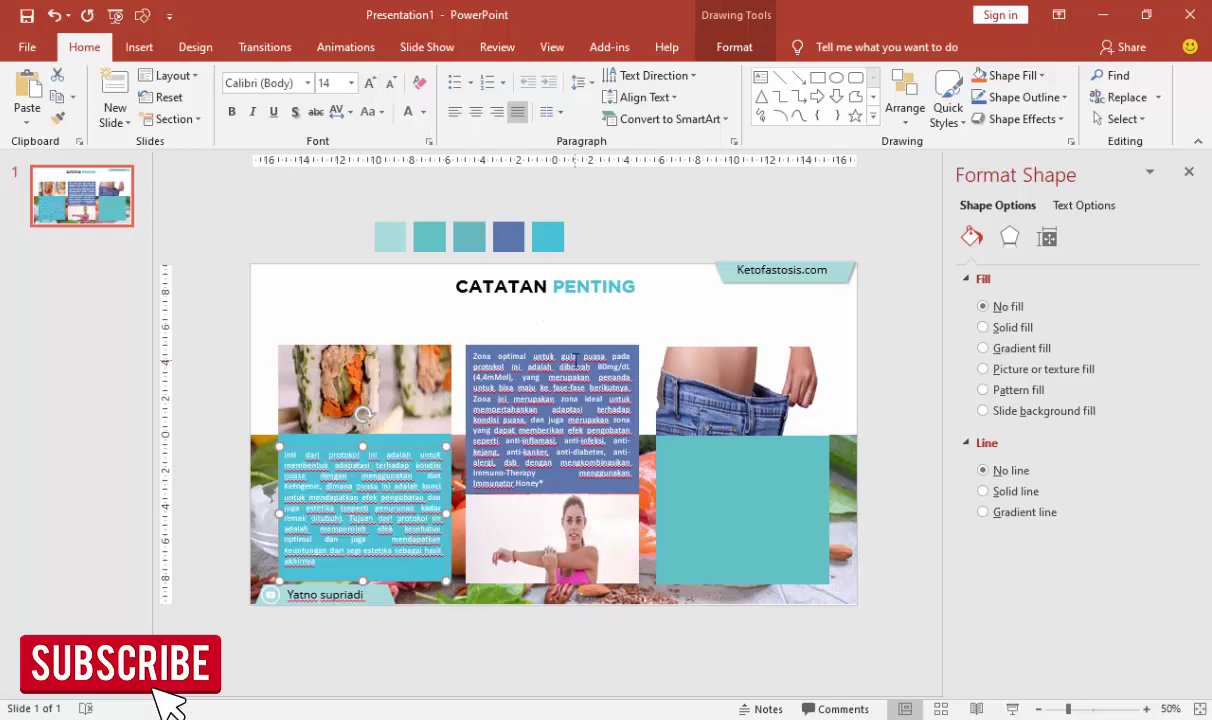
# Step: Place a copy of the middle text box on the right teal panel
pyautogui.scroll(1, 557, 396)
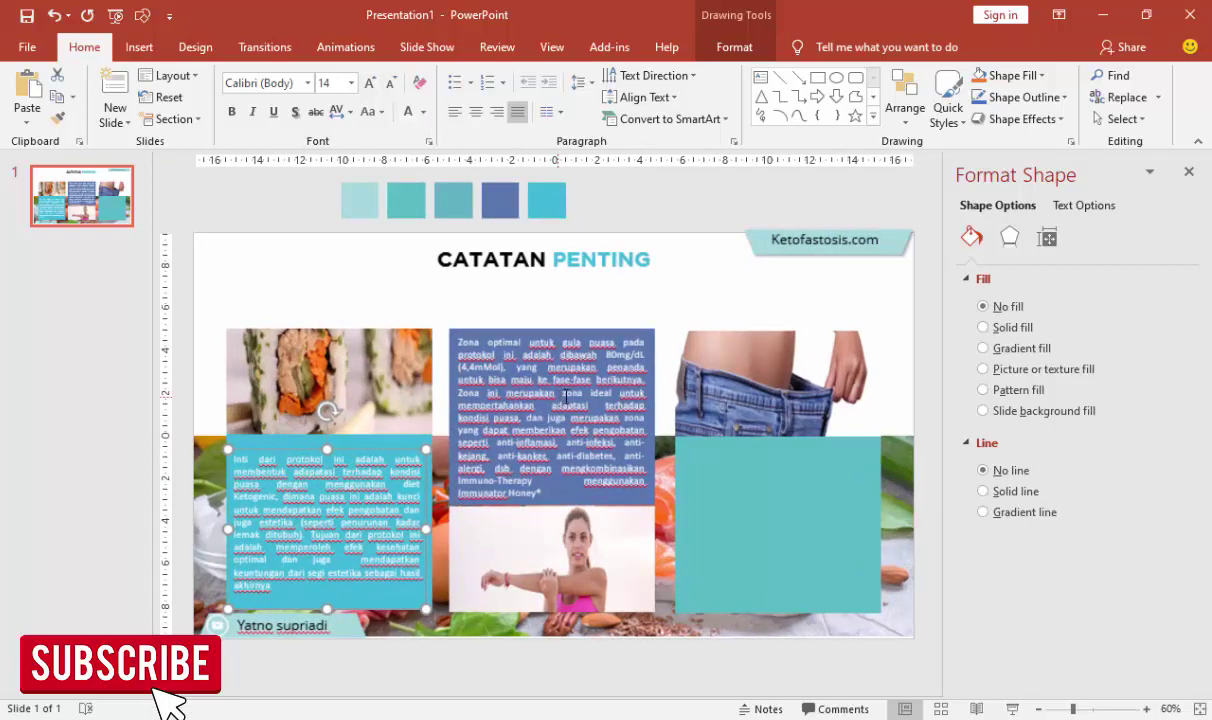
pyautogui.scroll(1, 566, 397)
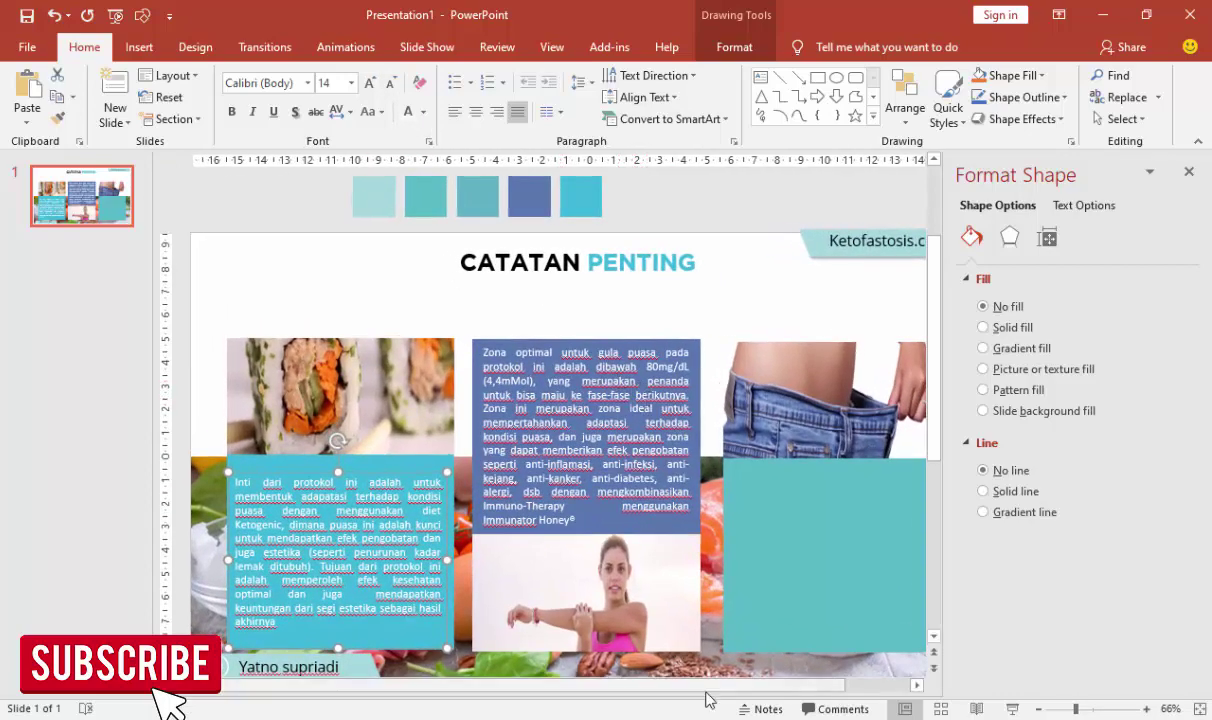
pyautogui.hscroll(3, 559, 497)
pyautogui.click(634, 478)
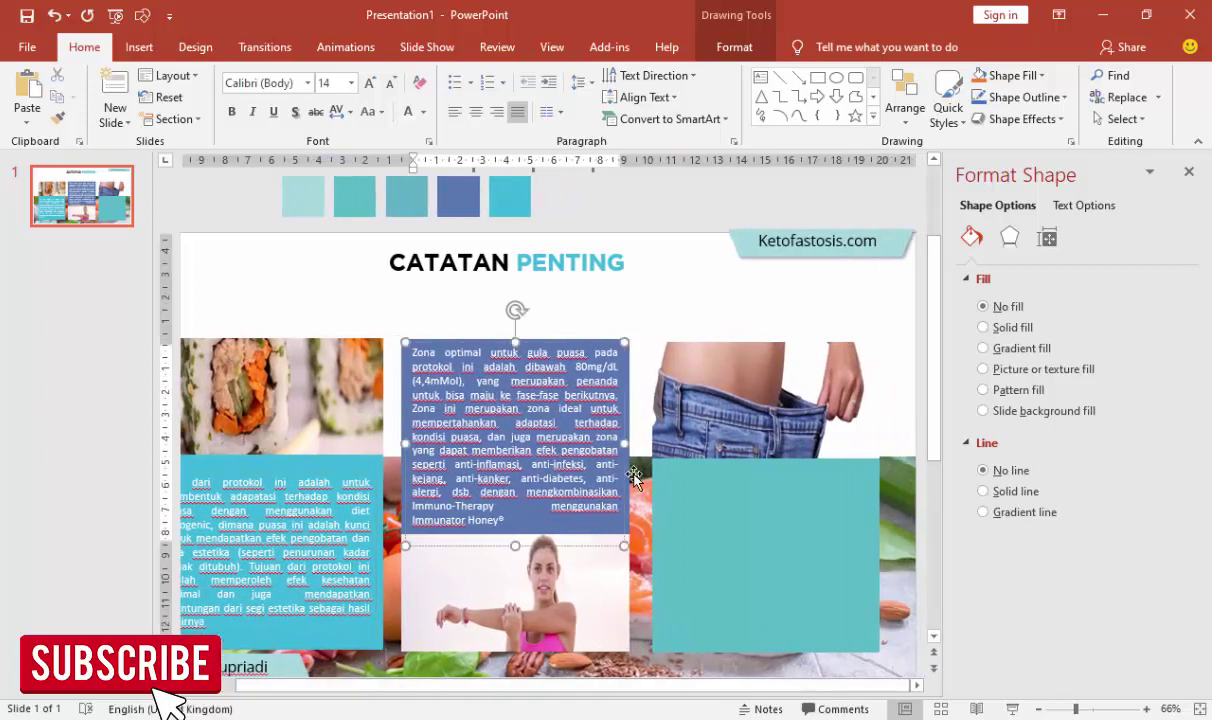
pyautogui.click(620, 415)
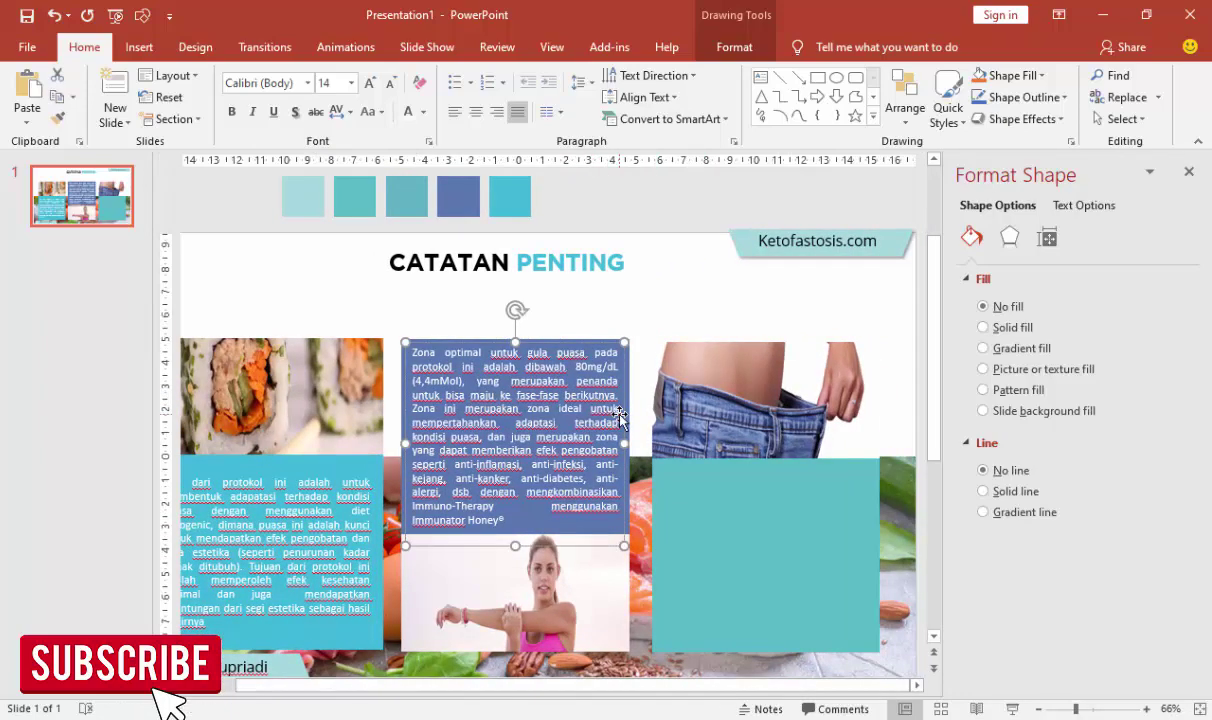
pyautogui.keyDown('ctrl'); pyautogui.moveTo(621, 375); pyautogui.dragTo(868, 495); pyautogui.keyUp('ctrl')
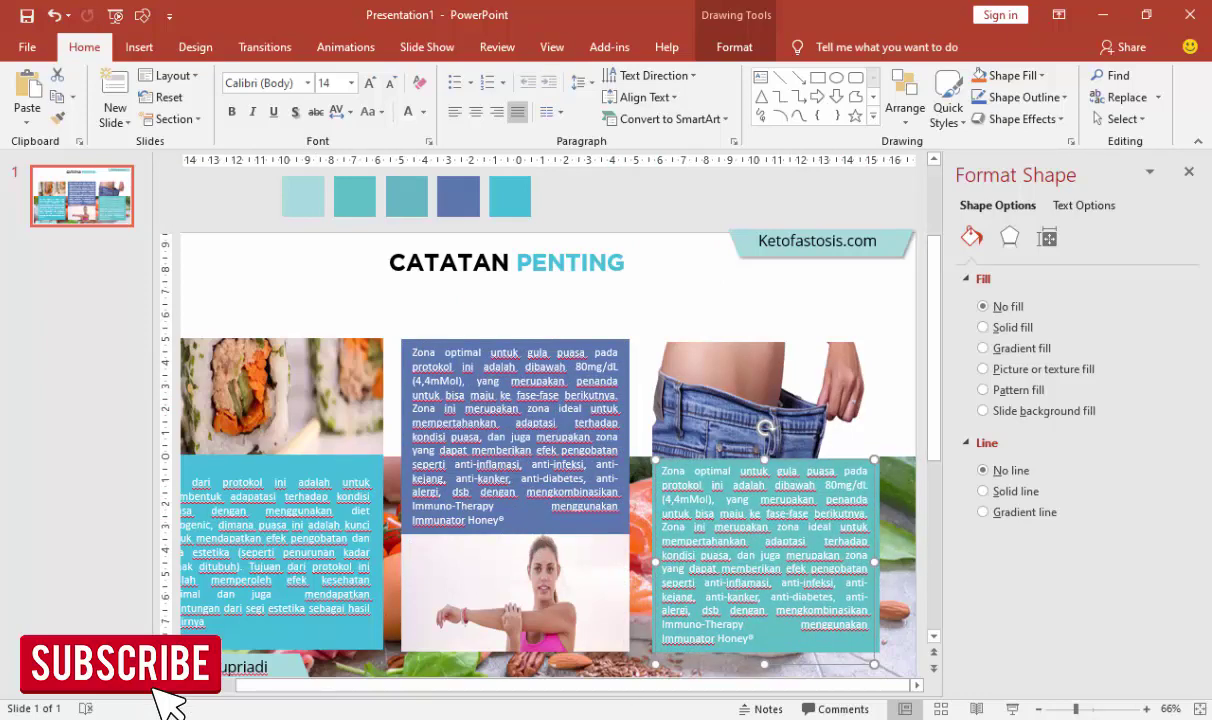
# Step: Select the Word text from 'Makanan' through 'berlangsung.' and return to the right panel's box
pyautogui.hotkey('alt', 'Tab')
pyautogui.scroll(-2, 134, 436)
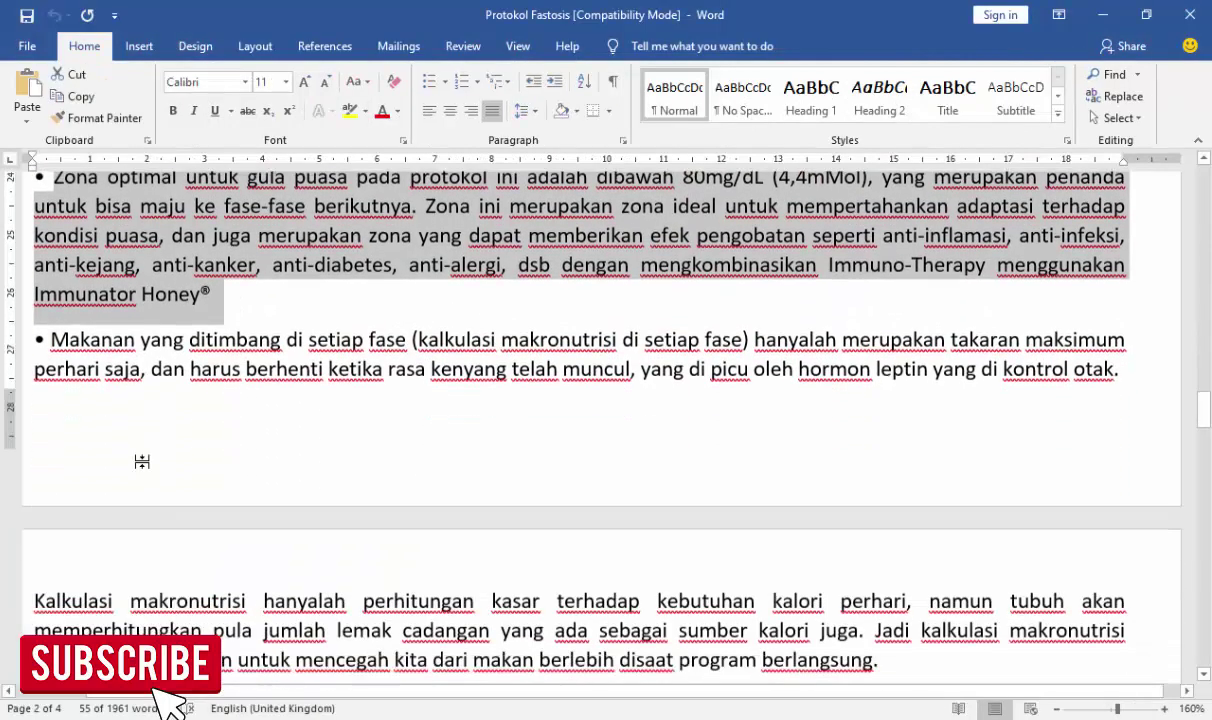
pyautogui.scroll(-2, 134, 436)
pyautogui.moveTo(52, 280); pyautogui.dragTo(840, 597)
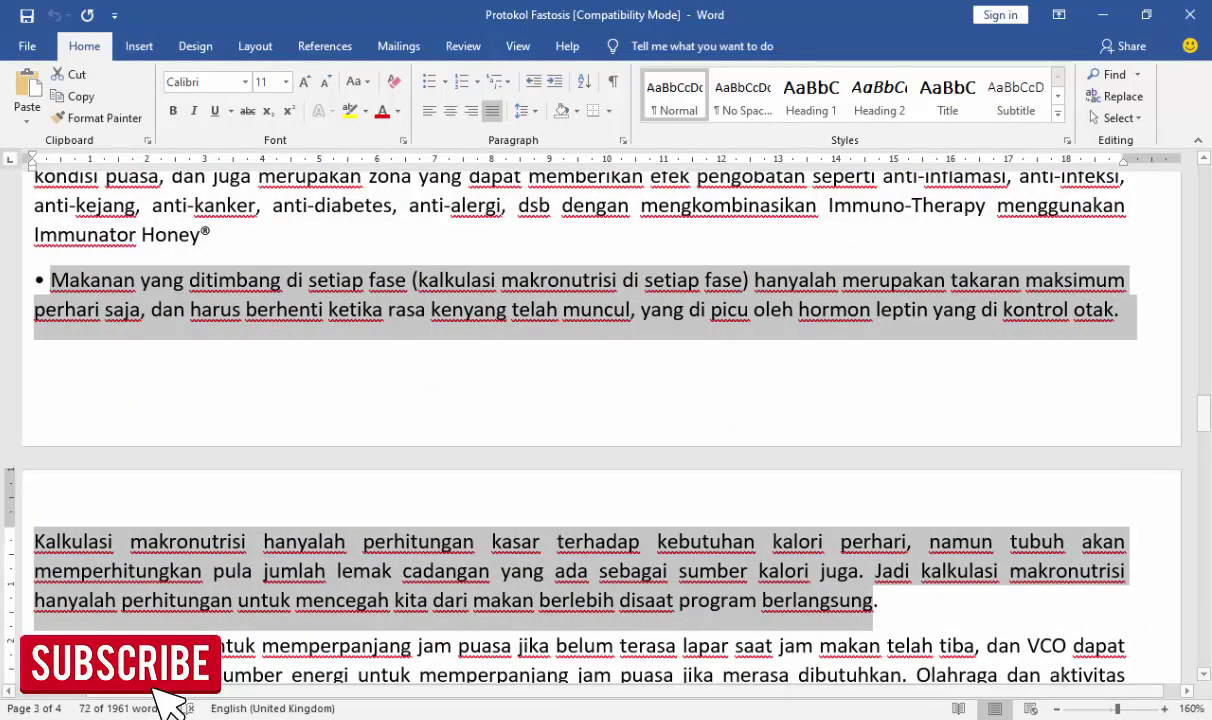
pyautogui.hotkey('alt', 'Tab')
pyautogui.click(797, 553)
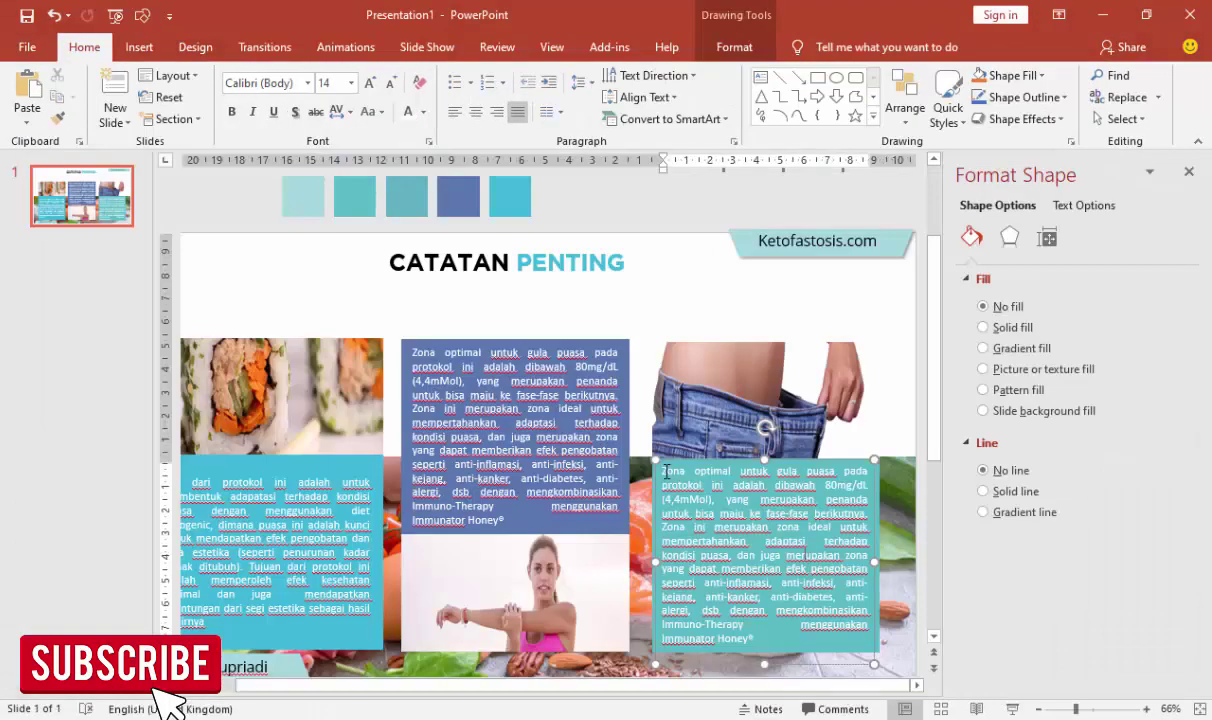
# Step: Paste the Makanan and Kalkulasi paragraphs into the right box, deleting the old Zona optimal text
pyautogui.moveTo(664, 474); pyautogui.dragTo(757, 638)
pyautogui.click(764, 639)
pyautogui.write('Makanan yang ditimbang di setiap fase (kalkulasi makronutrisi di setiap fase) hanyalah merupakan takaran maksimum perhari saja, dan harus berhenti ketika rasa kenyang telah muncul, yang di picu oleh hormon leptin yang di kontrol otak. Kalkulasi makronutrisi hanyalah perhitungan kasar terhadap kebutuhan kalori perhari, namun tubuh akan memperhitungkan pula jumlah lemak cadangan yang ada sebagai sumber kalori juga. Jadi kalkulasi makronutrisi hanyalah perhitungan untuk mencegah kita dari makan berlebih disaat program berlangsung')
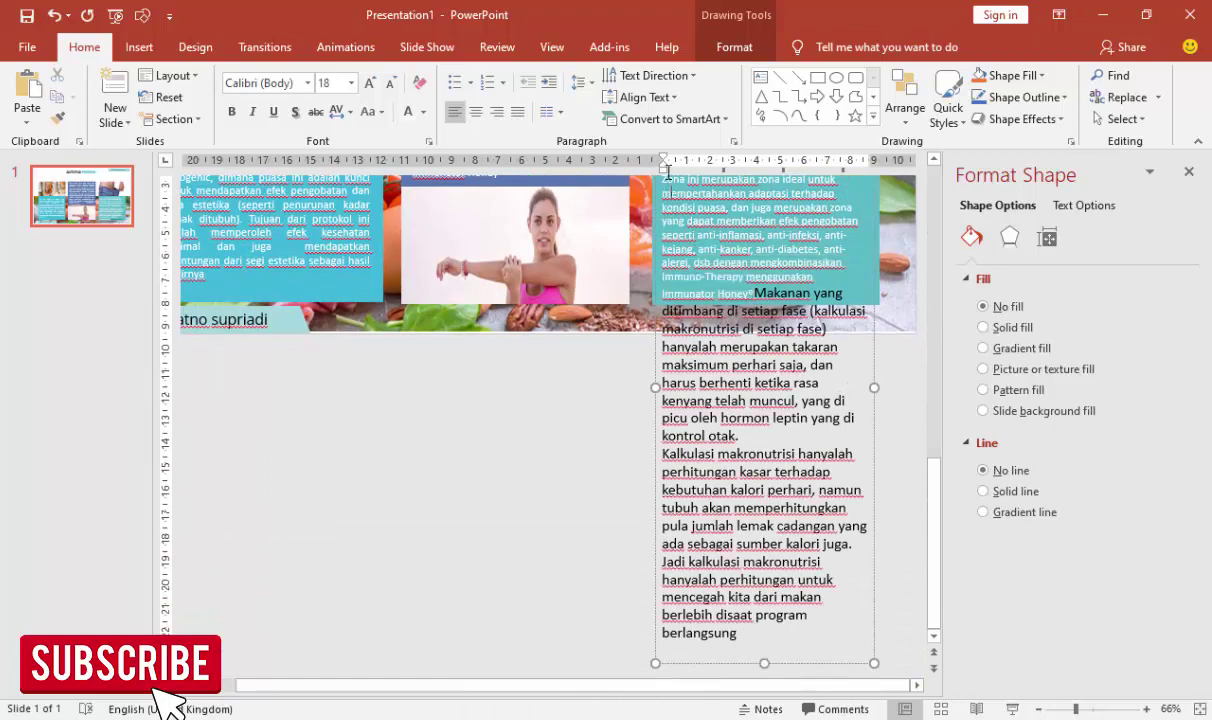
pyautogui.scroll(5, 667, 171)
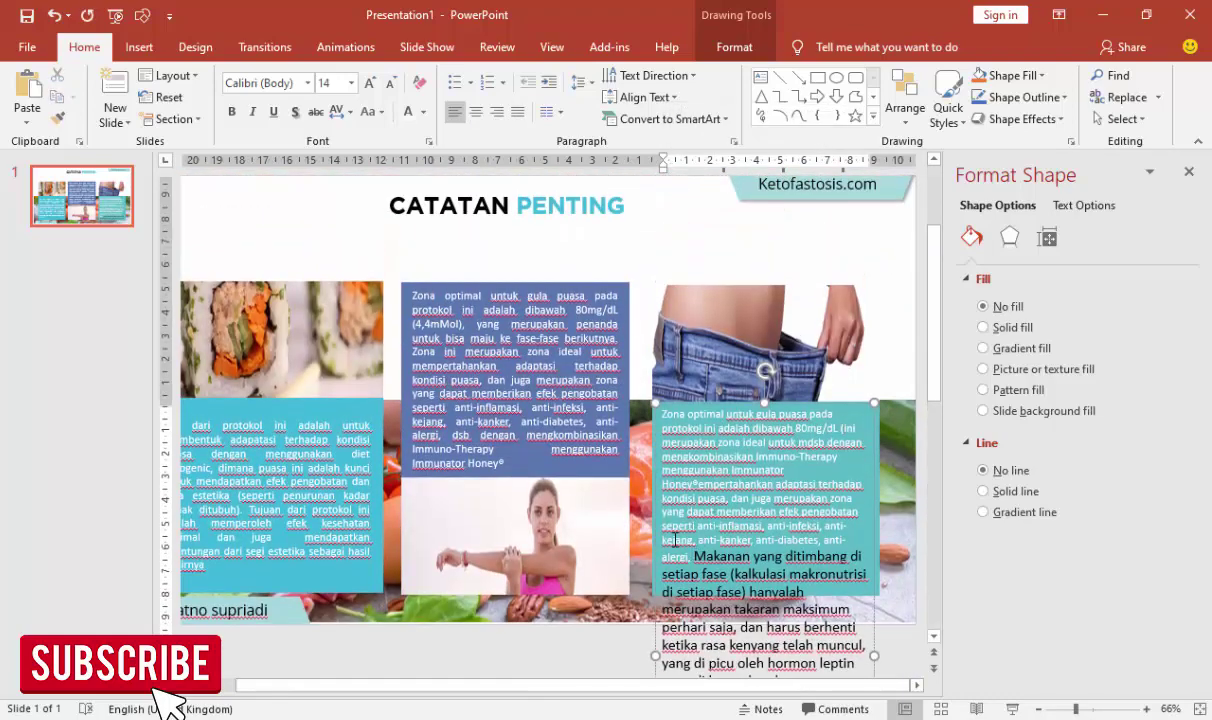
pyautogui.moveTo(674, 540); pyautogui.dragTo(661, 412)
pyautogui.press('BackSpace')
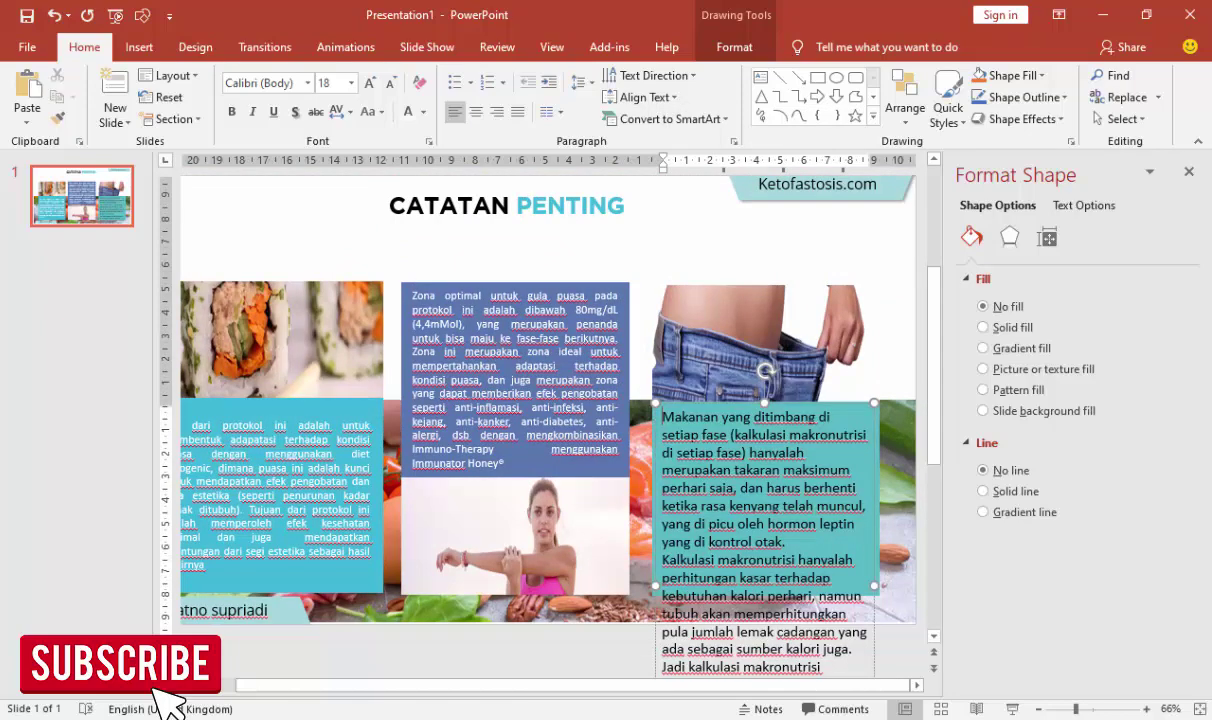
# Step: Set the right box's text to 12 pt and deselect it
pyautogui.click(870, 628)
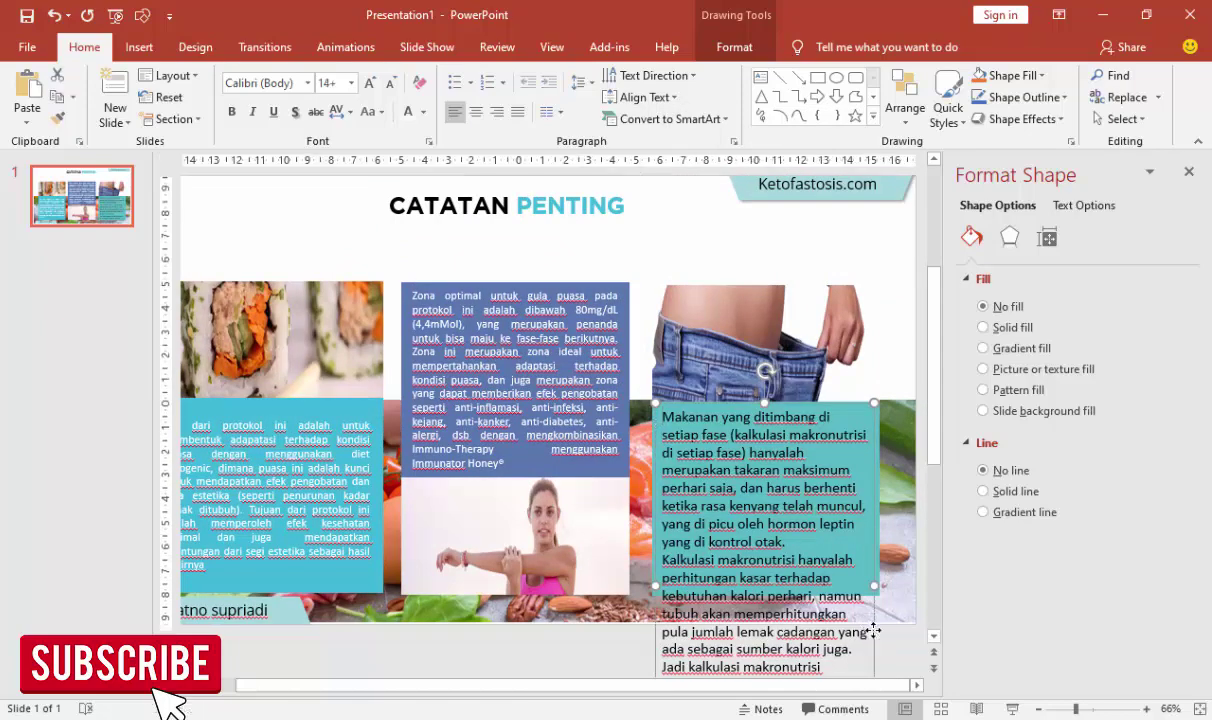
pyautogui.click(351, 83)
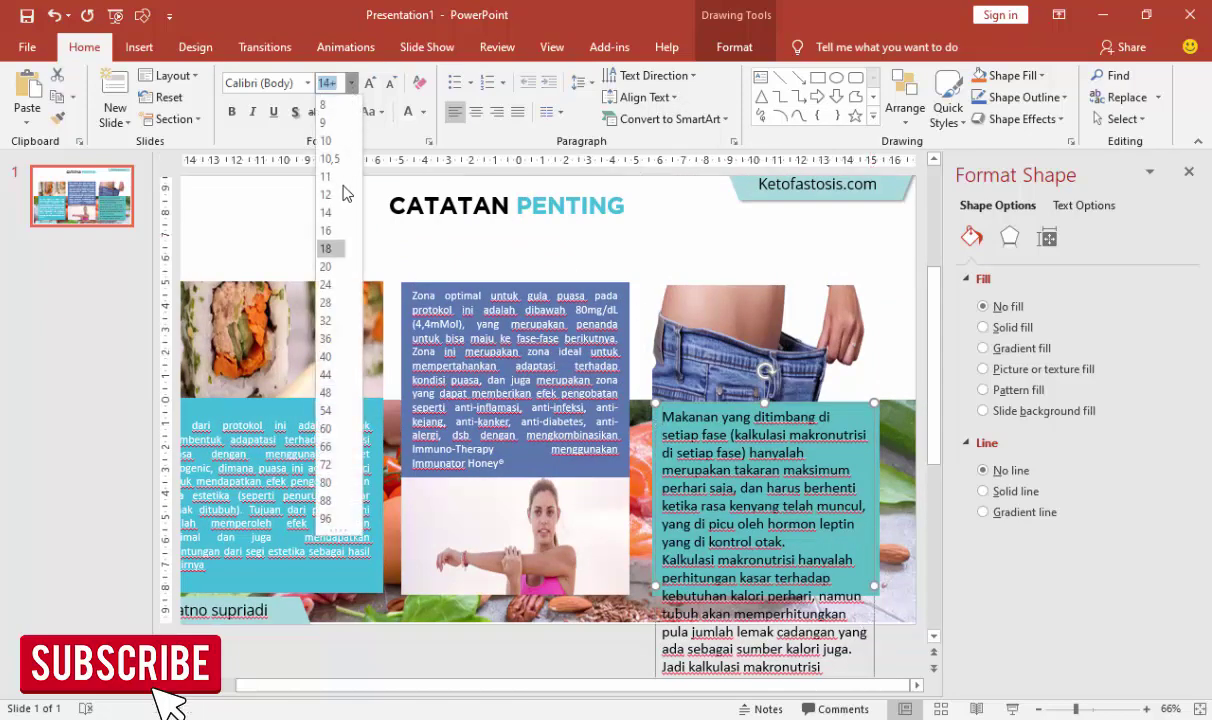
pyautogui.click(326, 194)
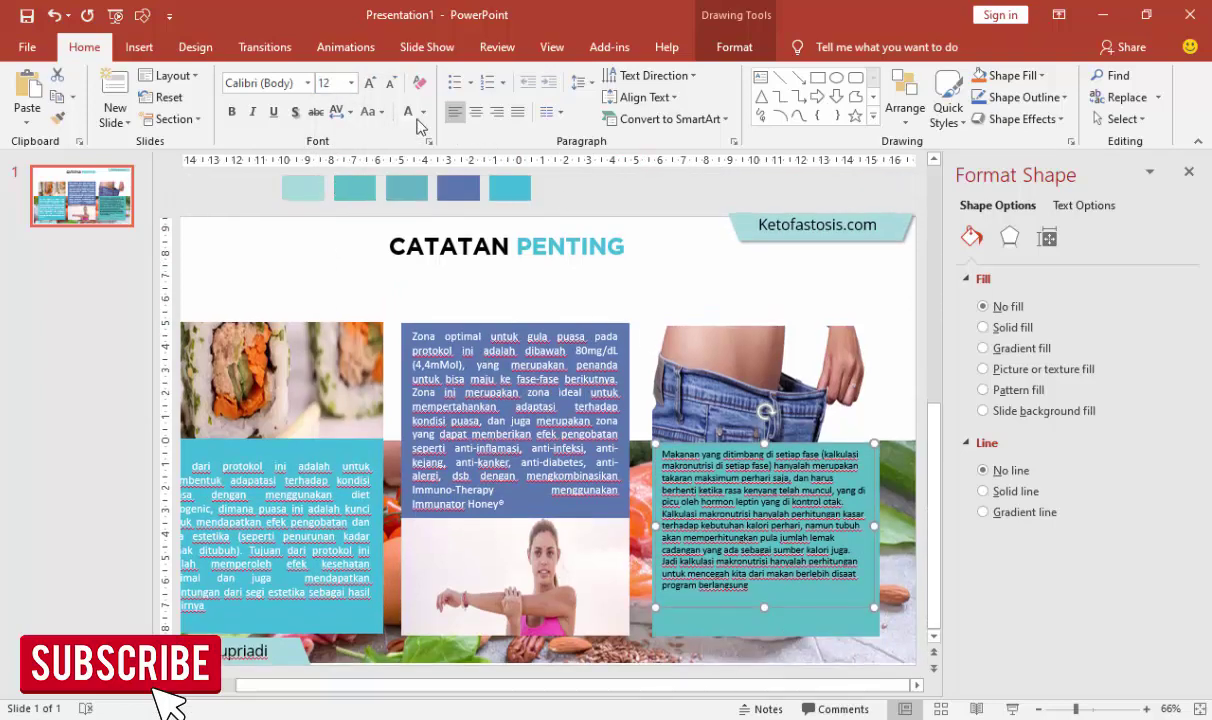
pyautogui.hotkey('ctrl', 'a')
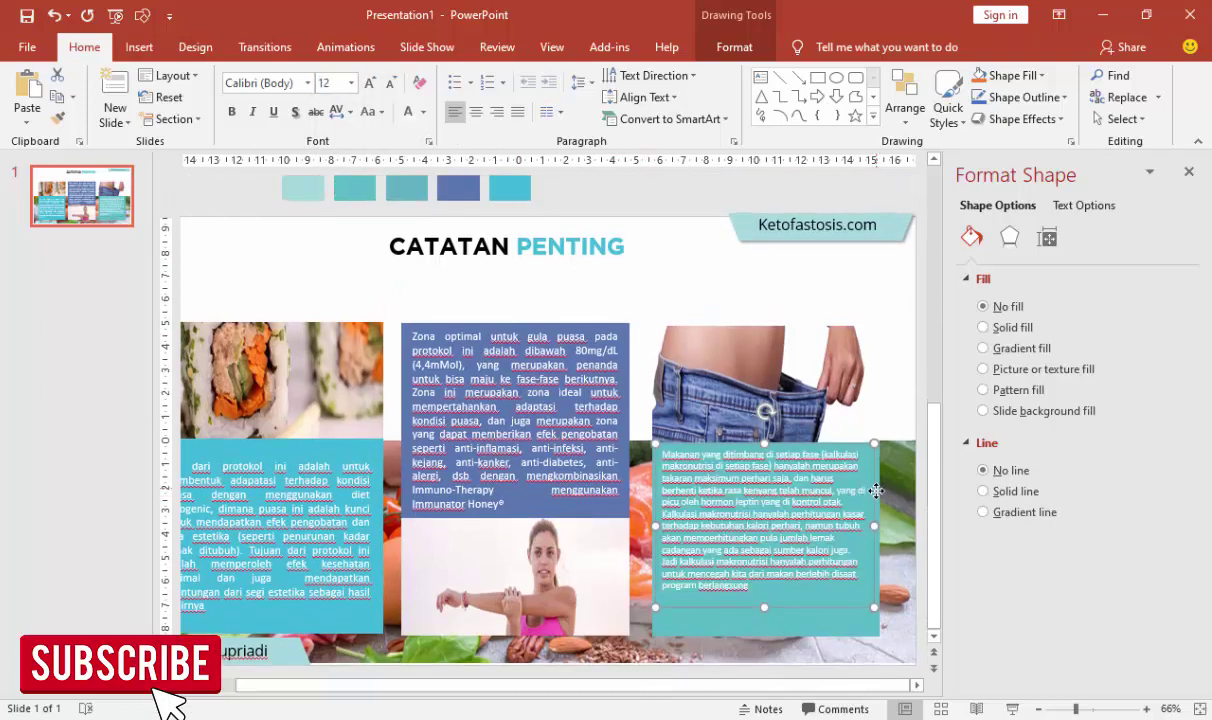
pyautogui.click(876, 491)
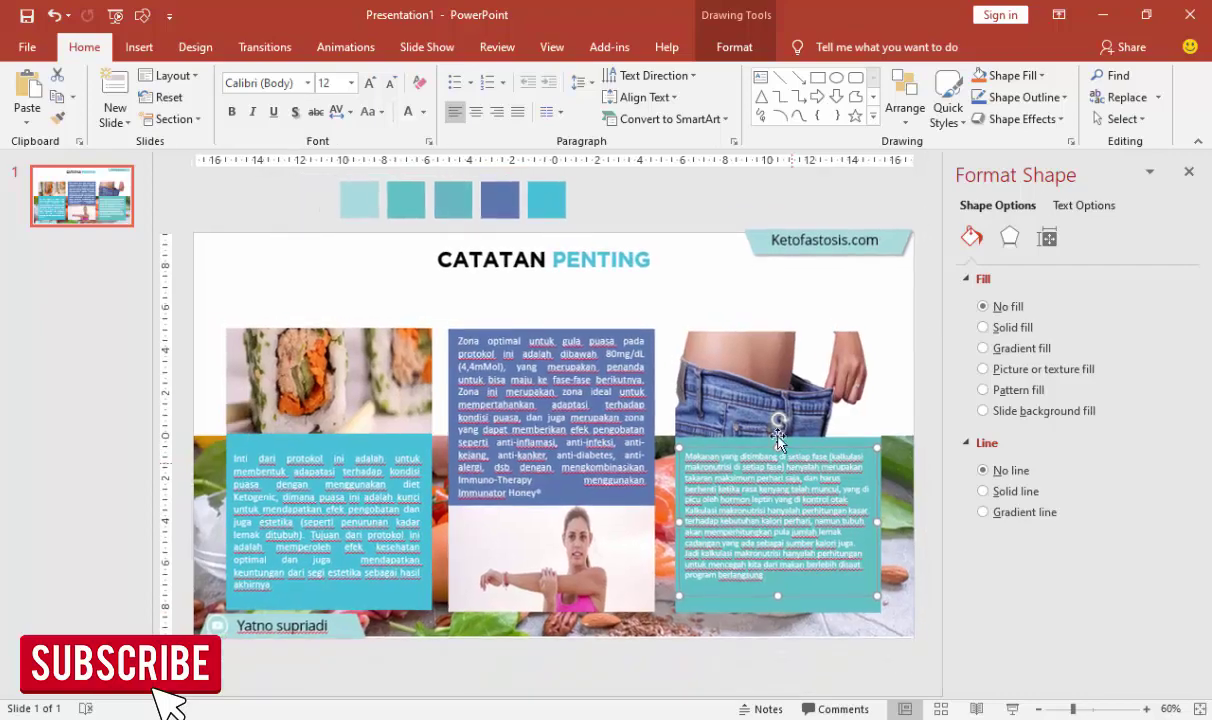
pyautogui.click(657, 234)
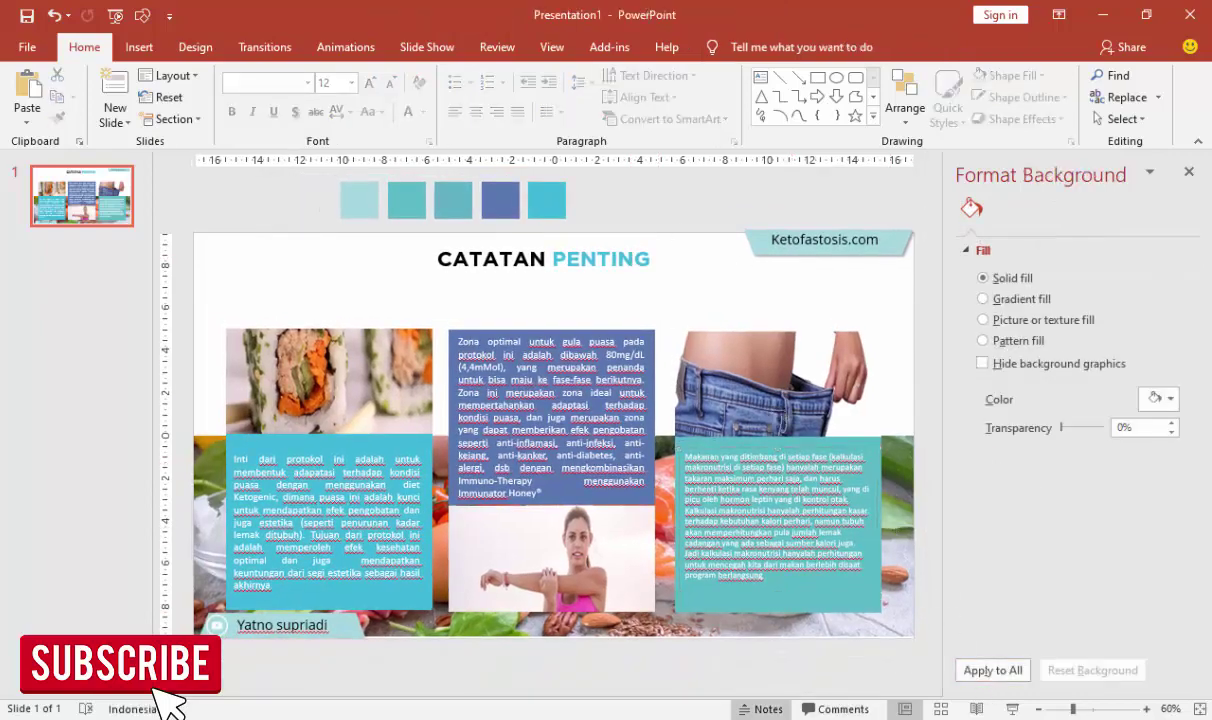
pyautogui.hotkey('alt', 'Tab')
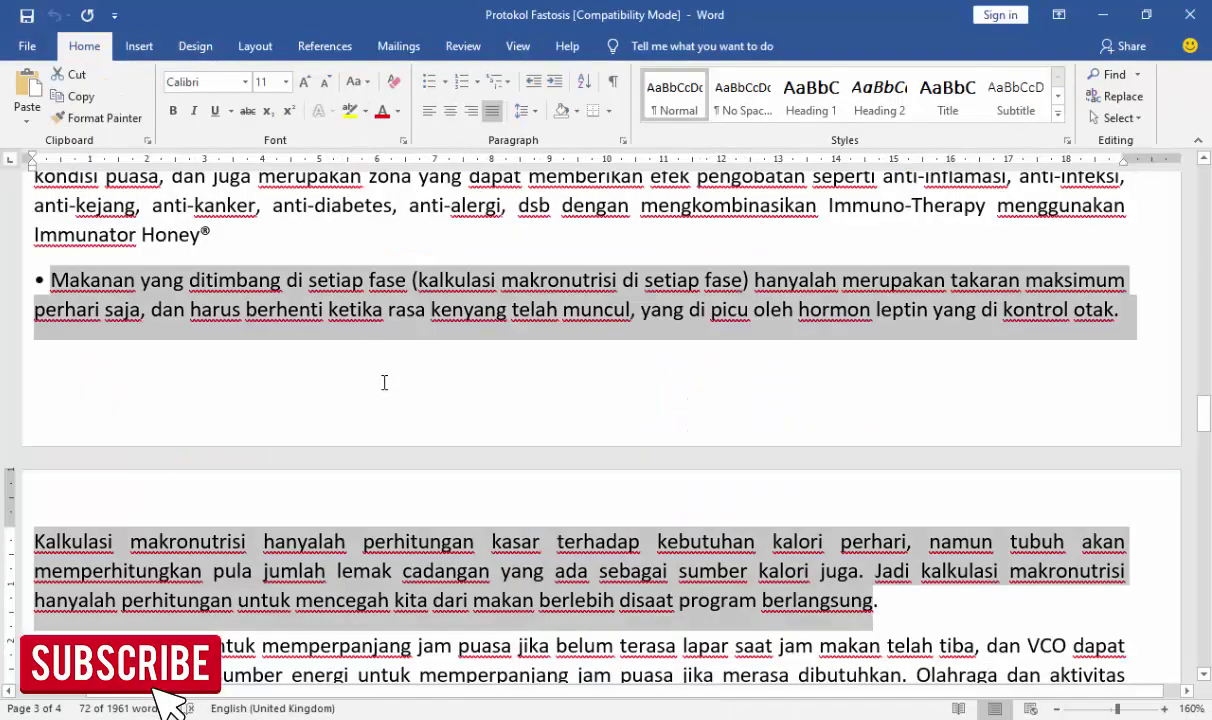
pyautogui.scroll(5, 384, 382)
pyautogui.hotkey('alt', 'Tab')
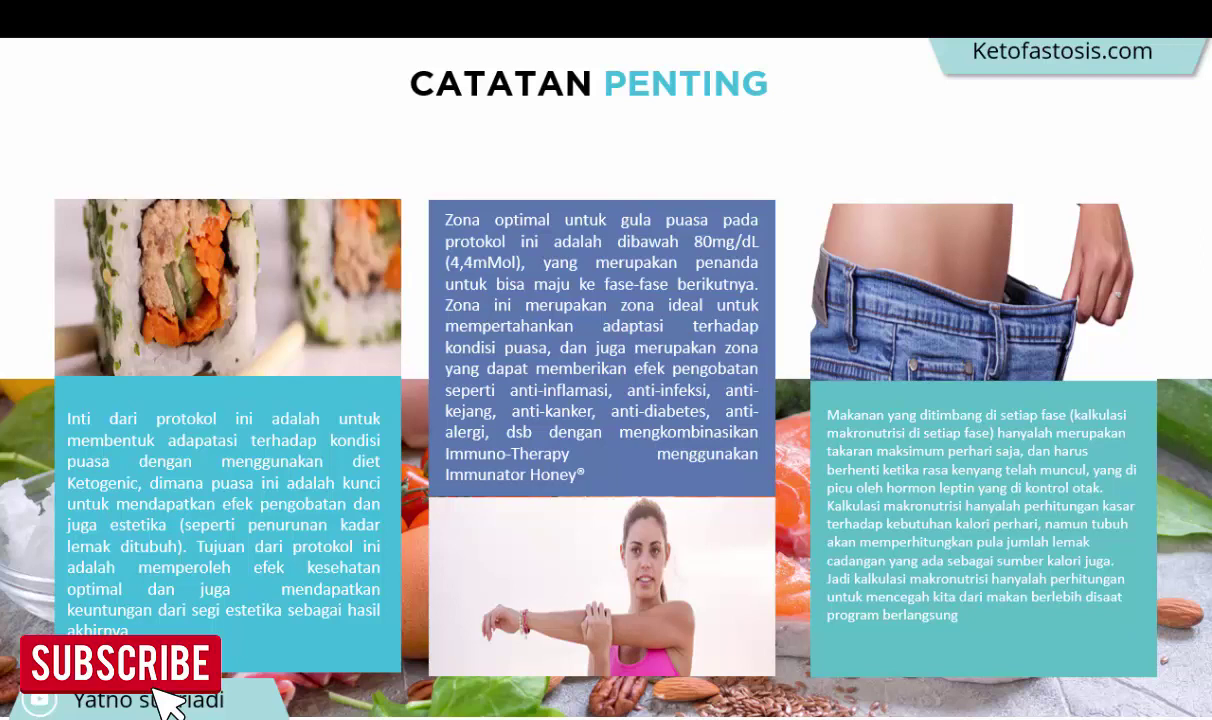
# Step: Add a new slide 2 after slide 1 and delete its title and content placeholders
pyautogui.press('Escape')
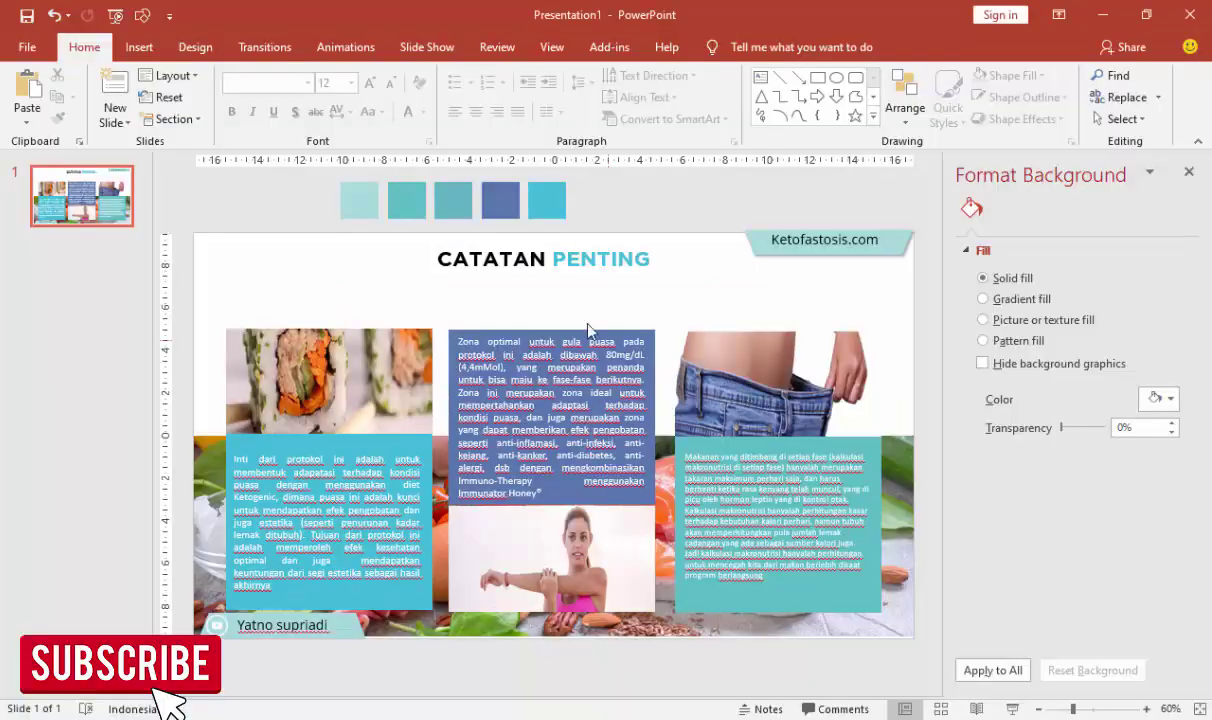
pyautogui.rightClick(64, 250)
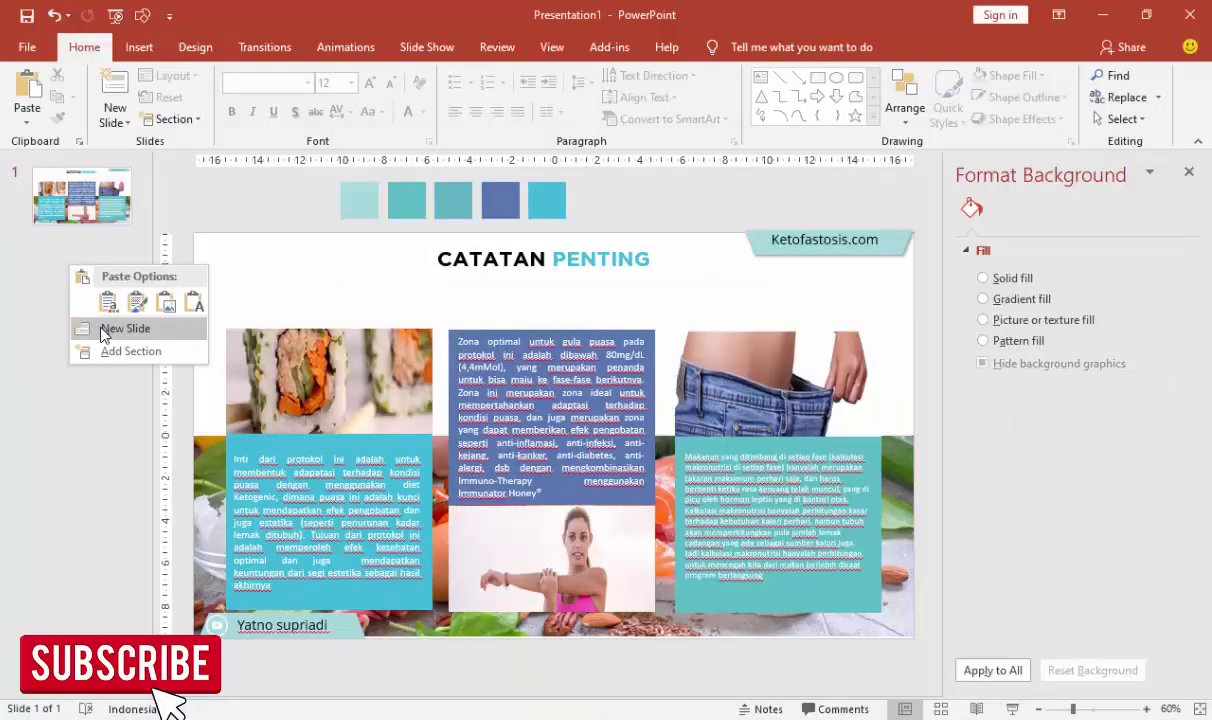
pyautogui.click(100, 318)
pyautogui.click(601, 252)
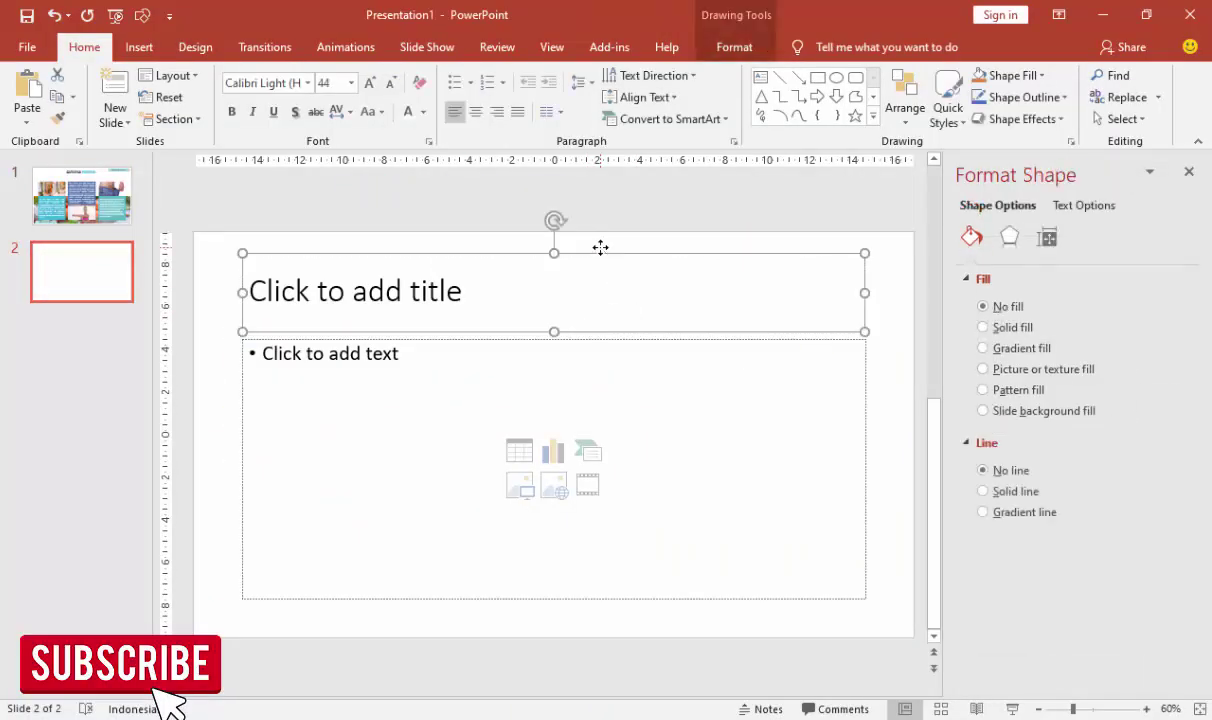
pyautogui.press('Delete')
pyautogui.click(621, 340)
pyautogui.press('Delete')
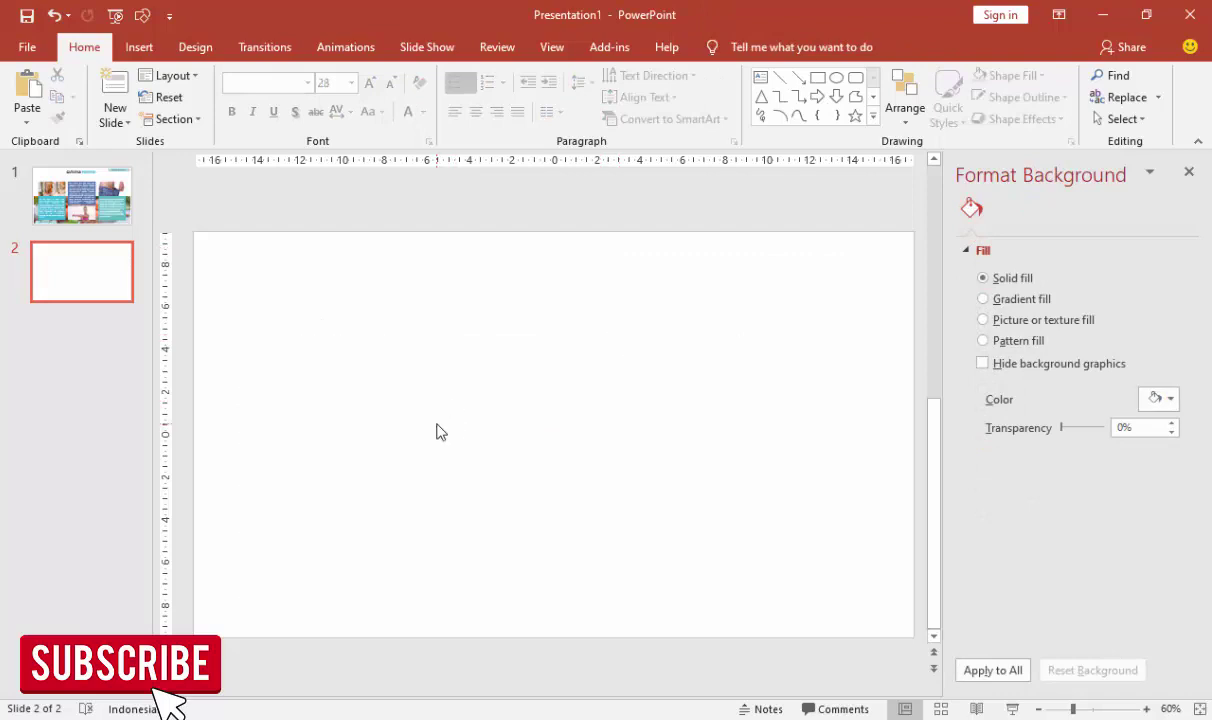
# Step: Copy the Ketofastosis.com banner and the author banner from slide 1 onto slide 2
pyautogui.click(110, 204)
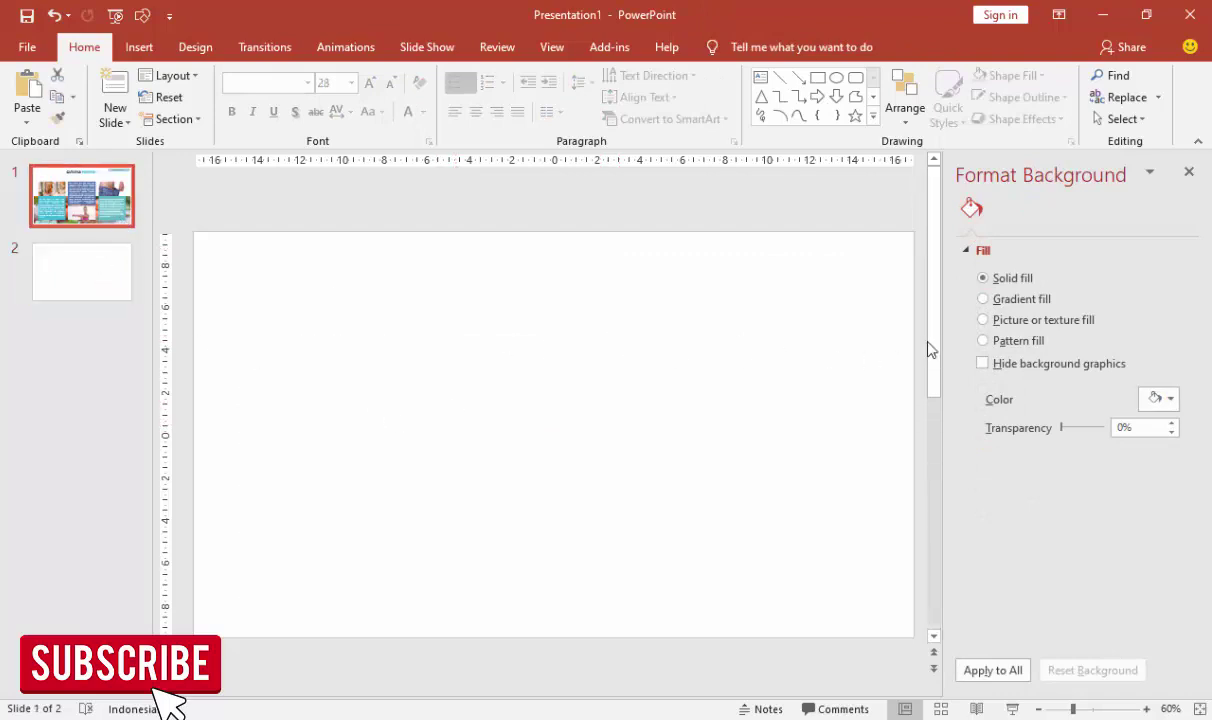
pyautogui.click(834, 256)
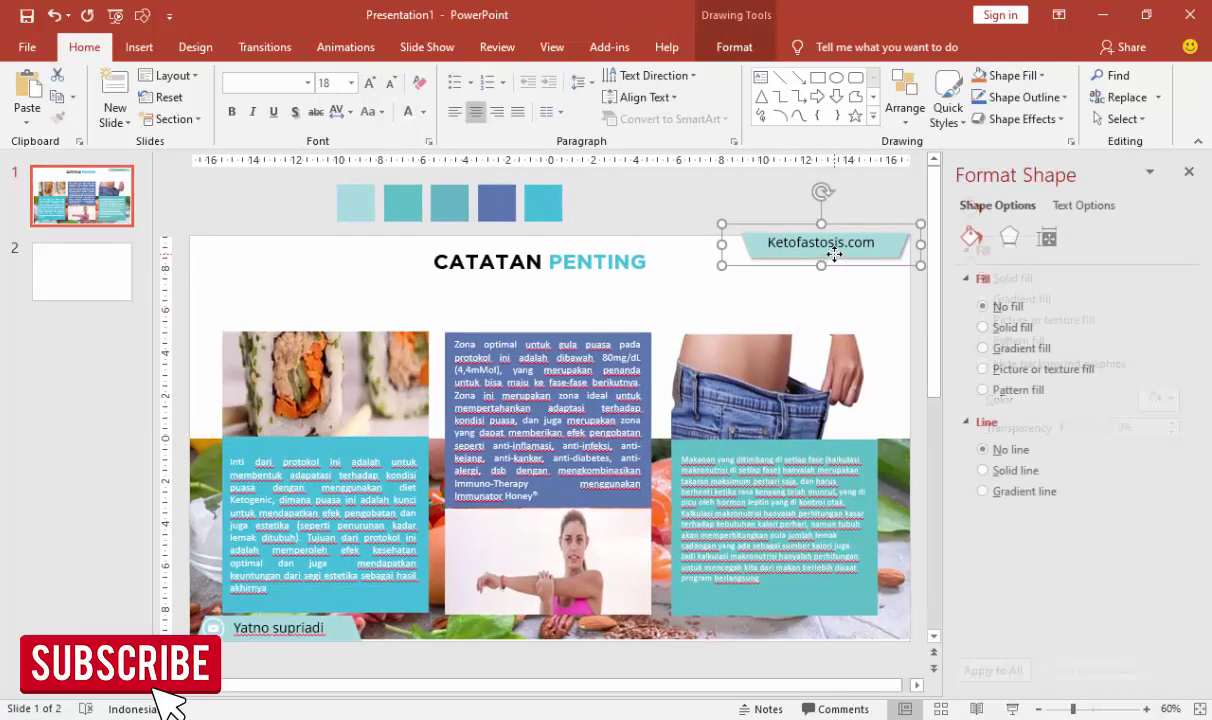
pyautogui.click(345, 634)
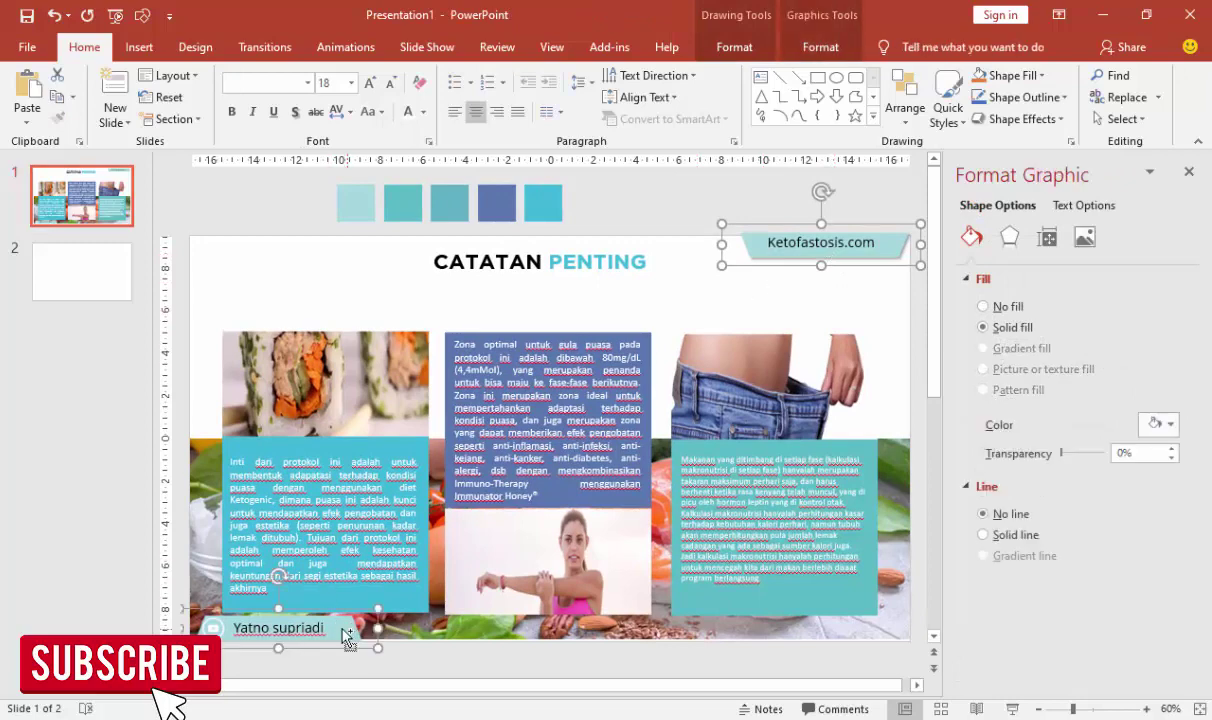
pyautogui.click(89, 284)
pyautogui.hotkey('ctrl', 'v')
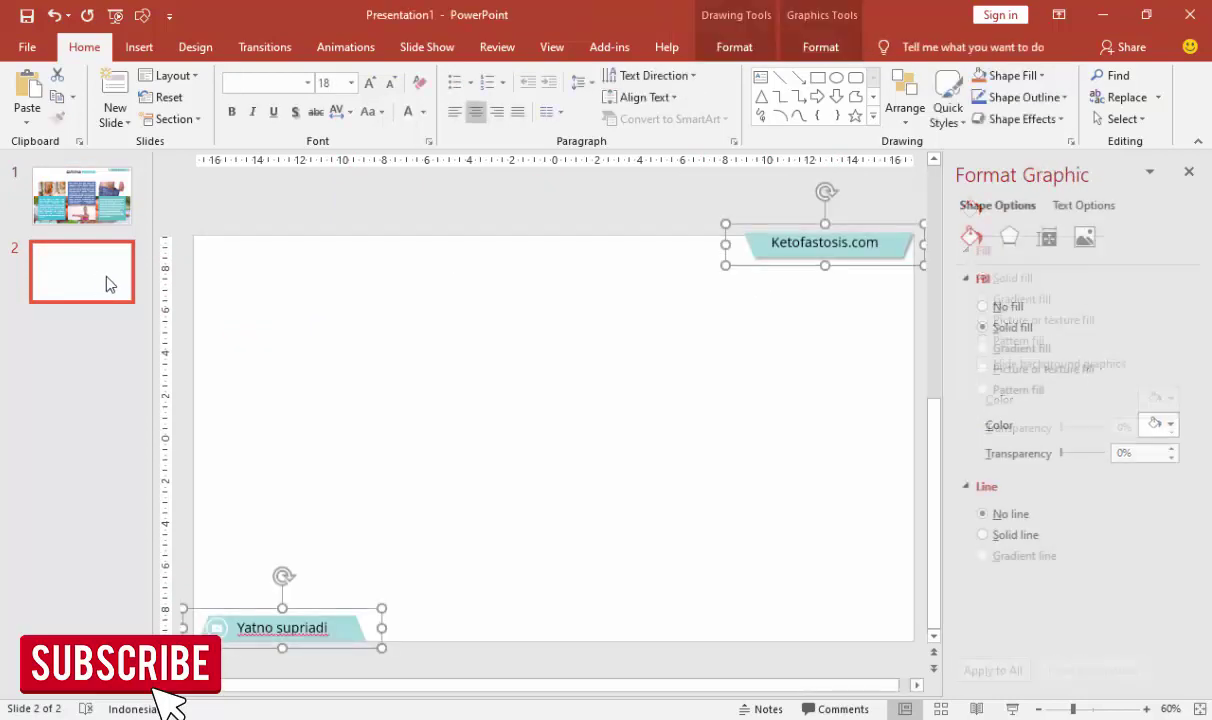
pyautogui.click(477, 362)
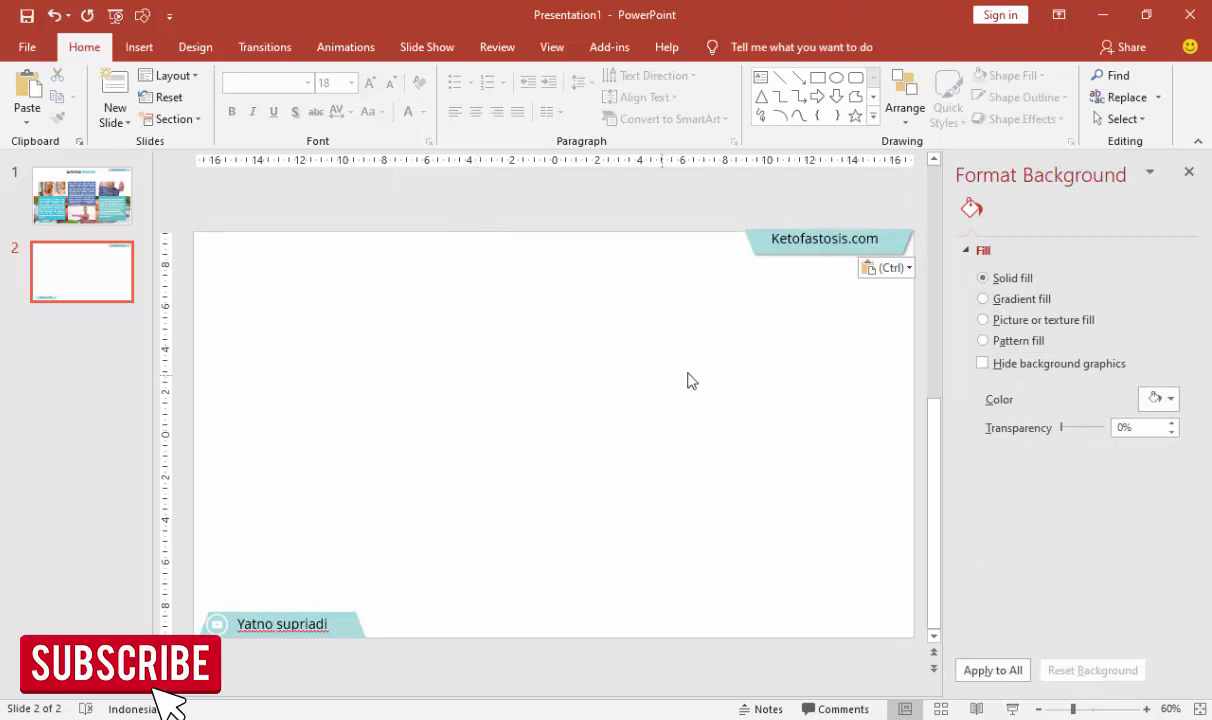
# Step: Copy the CATATAN PENTING title from slide 1 onto slide 2
pyautogui.click(100, 210)
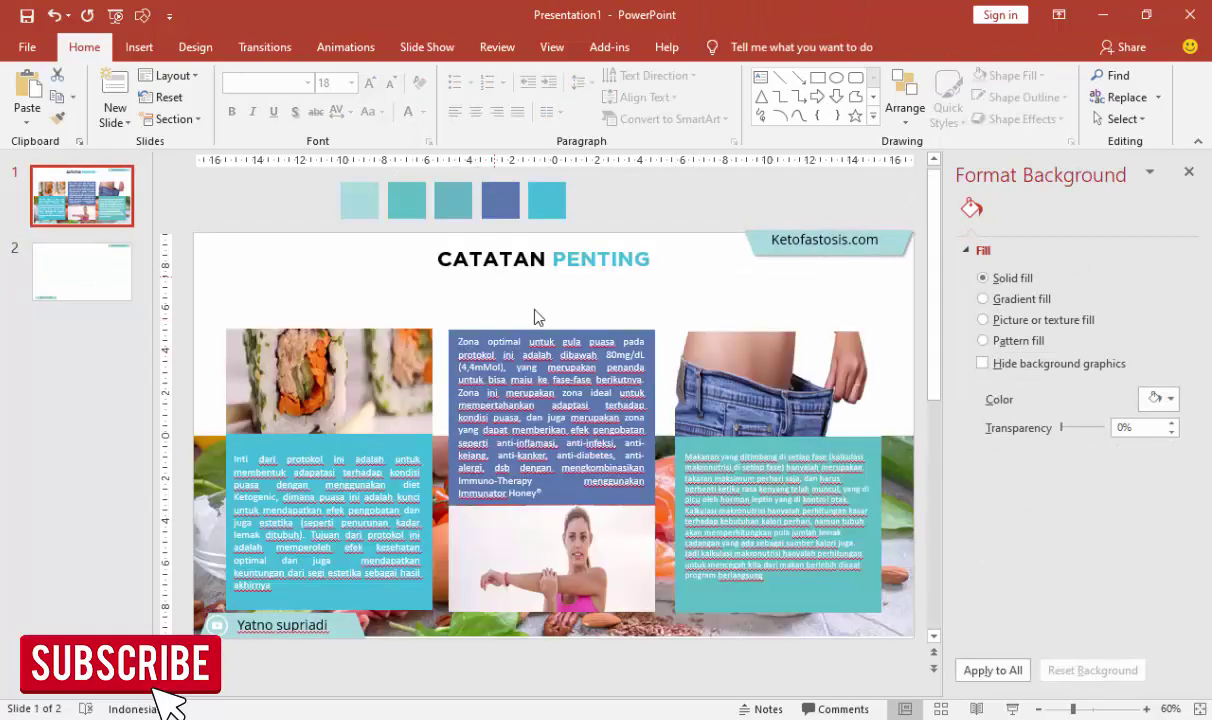
pyautogui.click(577, 252)
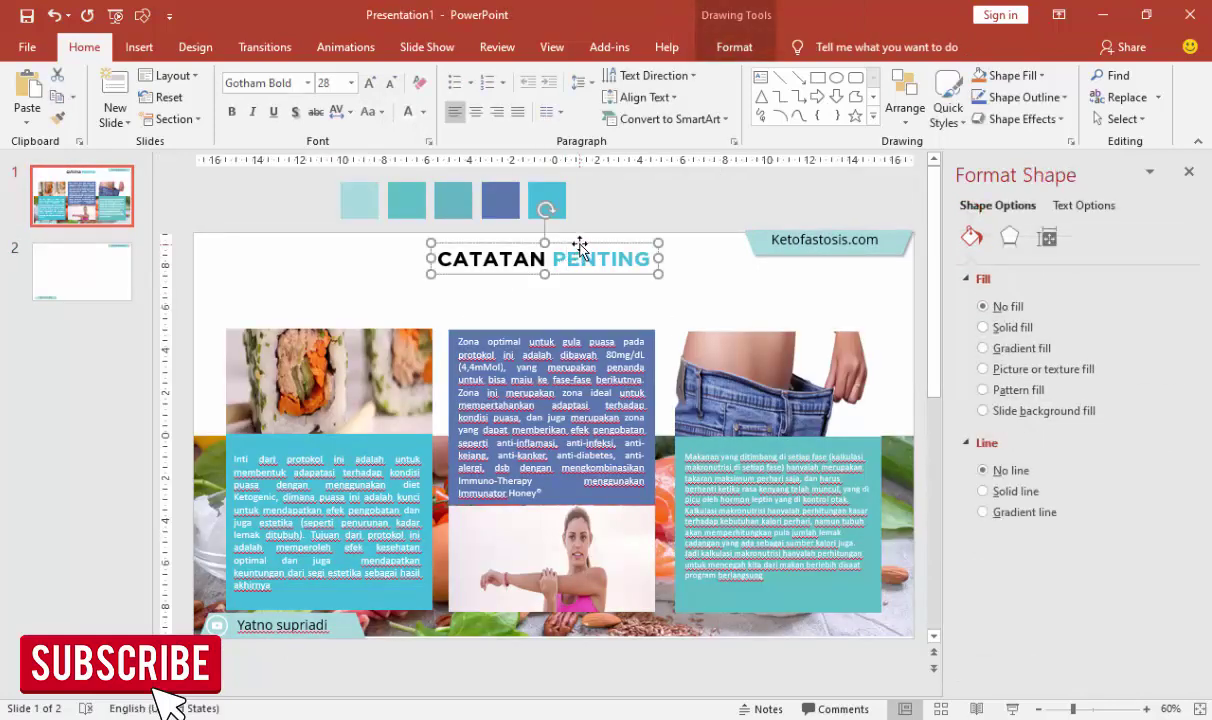
pyautogui.hotkey('ctrl', 'c')
pyautogui.click(105, 285)
pyautogui.hotkey('ctrl', 'v')
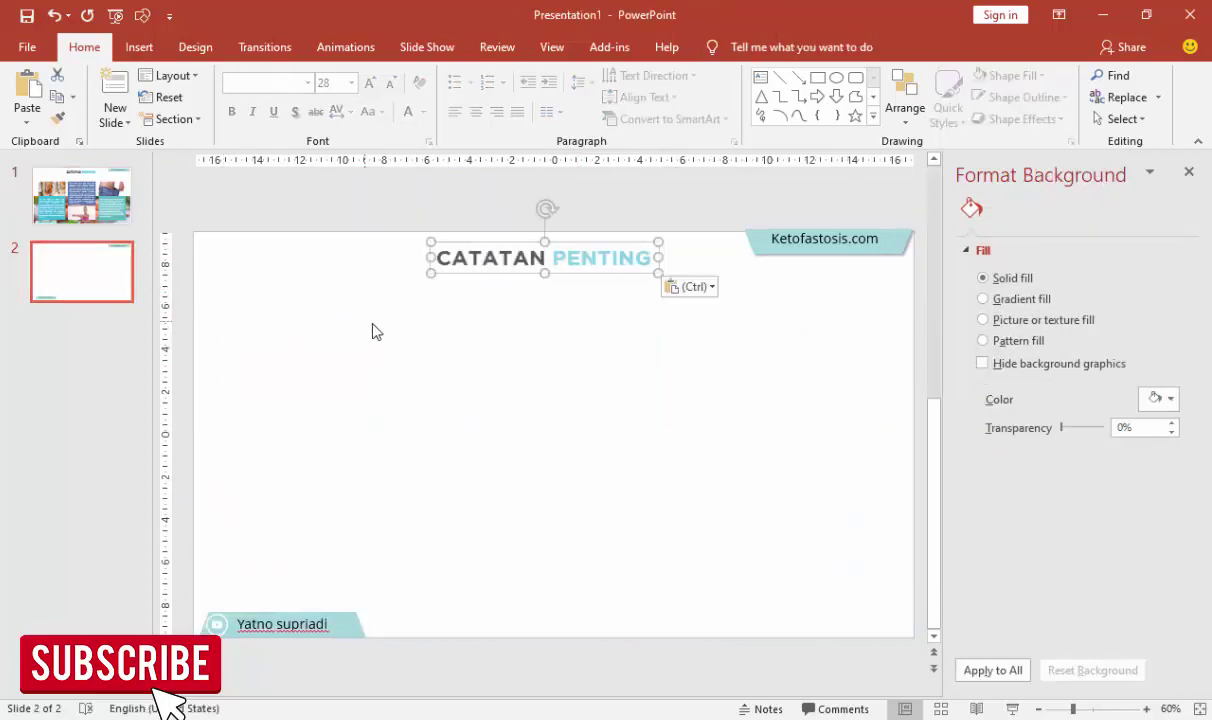
pyautogui.click(463, 341)
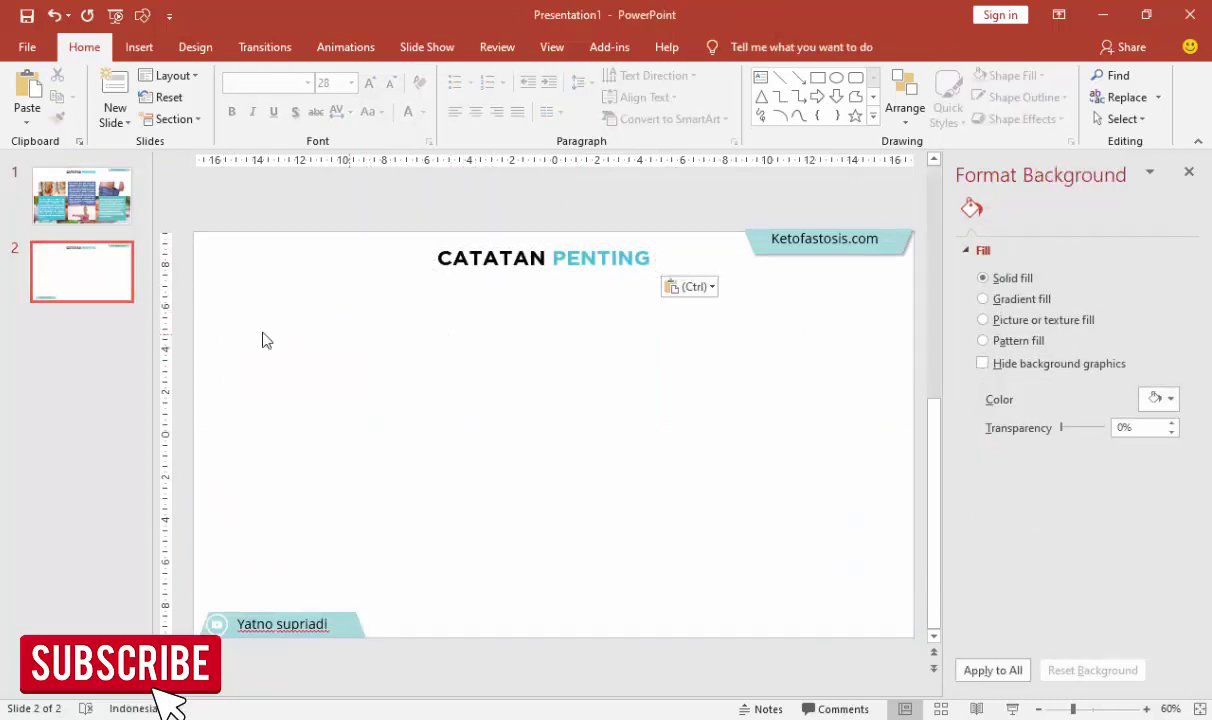
pyautogui.click(100, 210)
# Step: Copy the sushi photo and its teal text box from slide 1 onto slide 2
pyautogui.click(357, 436)
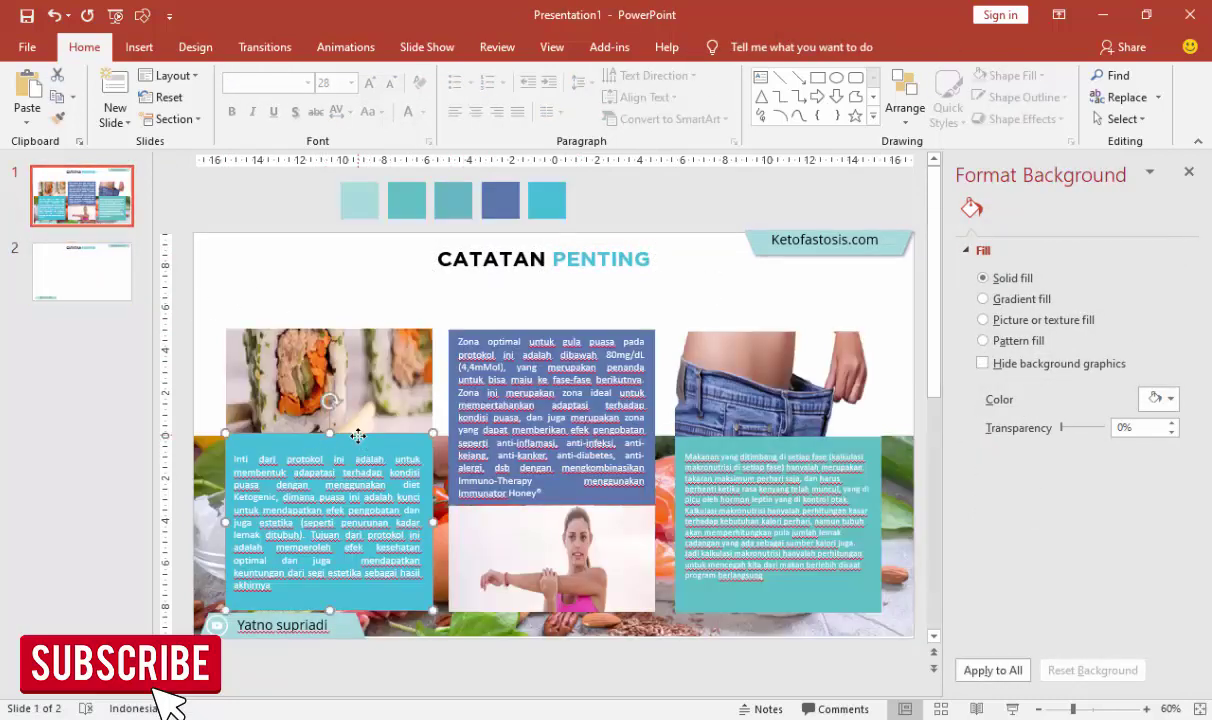
pyautogui.keyDown('shift'); pyautogui.click(400, 400); pyautogui.keyUp('shift')
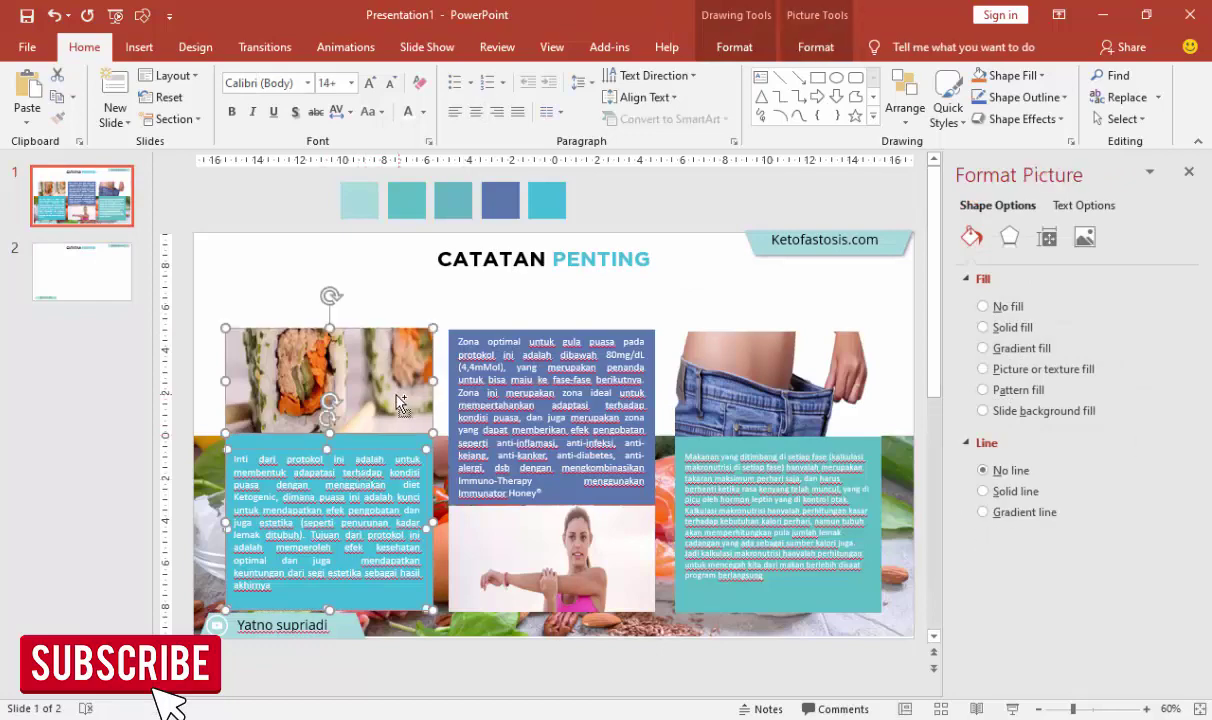
pyautogui.hotkey('ctrl', 'c')
pyautogui.click(105, 280)
pyautogui.hotkey('ctrl', 'v')
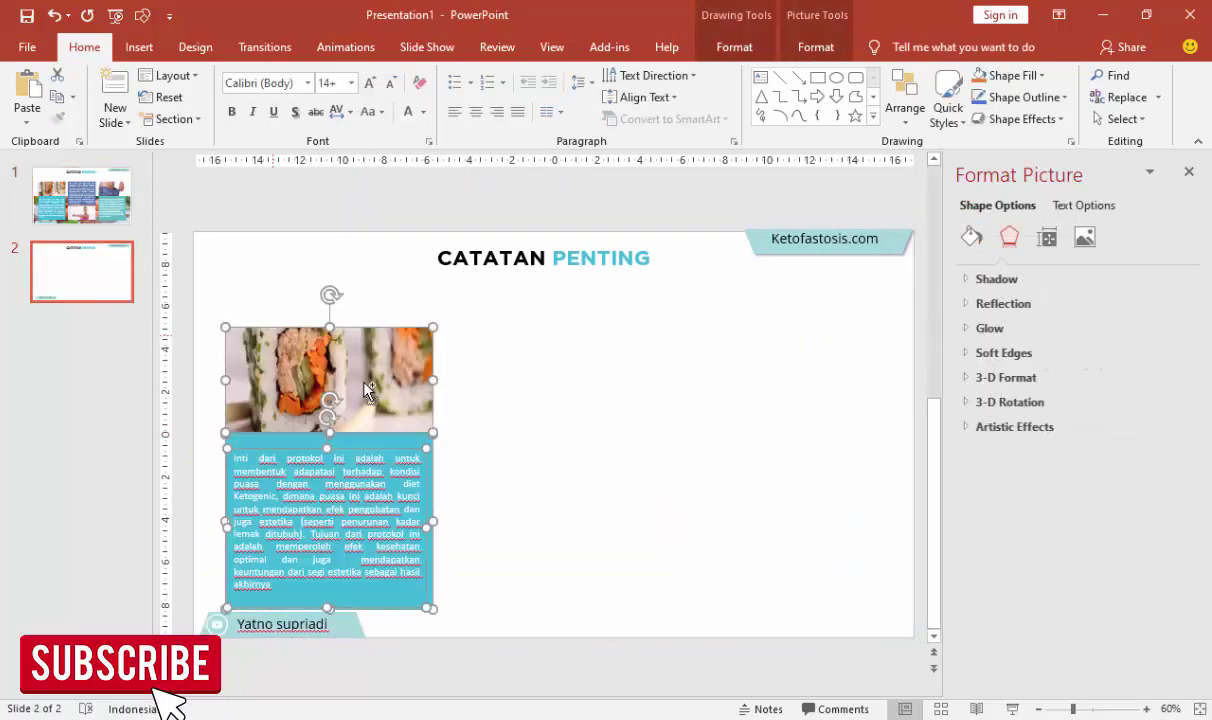
pyautogui.click(500, 433)
# Step: Narrow and shift the photo and teal box left, fit the text box, and shorten the photo
pyautogui.click(381, 376)
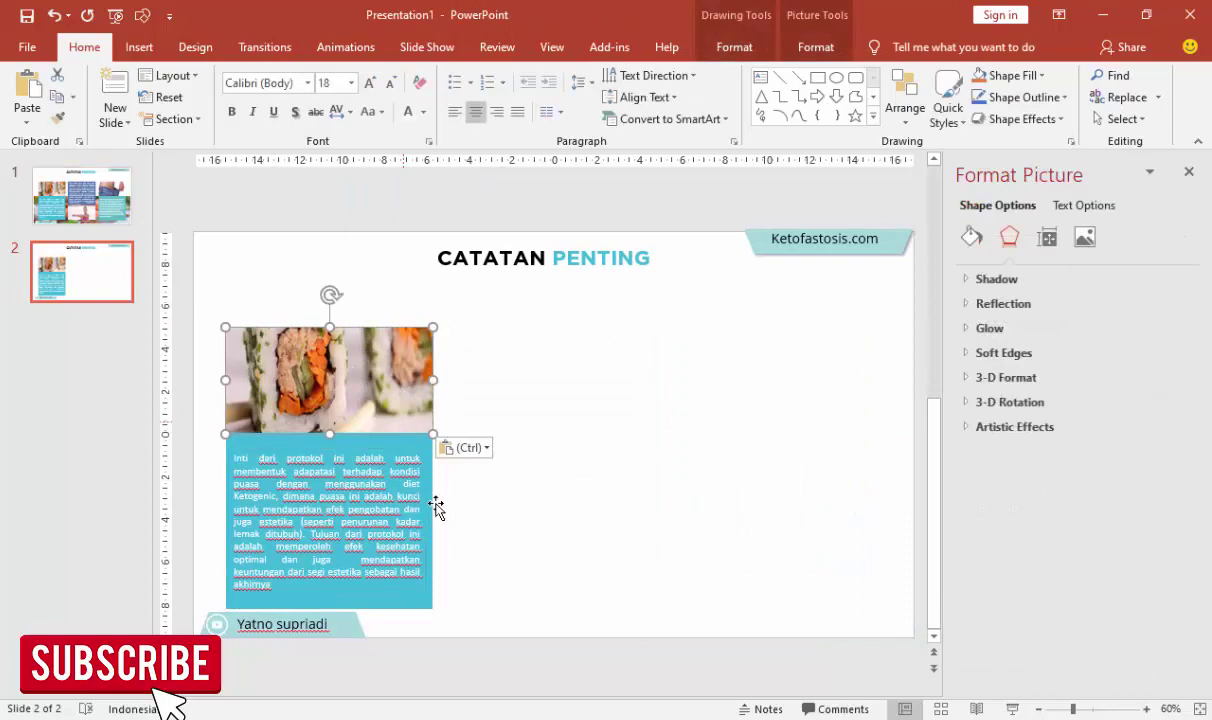
pyautogui.moveTo(432, 520); pyautogui.dragTo(404, 520)
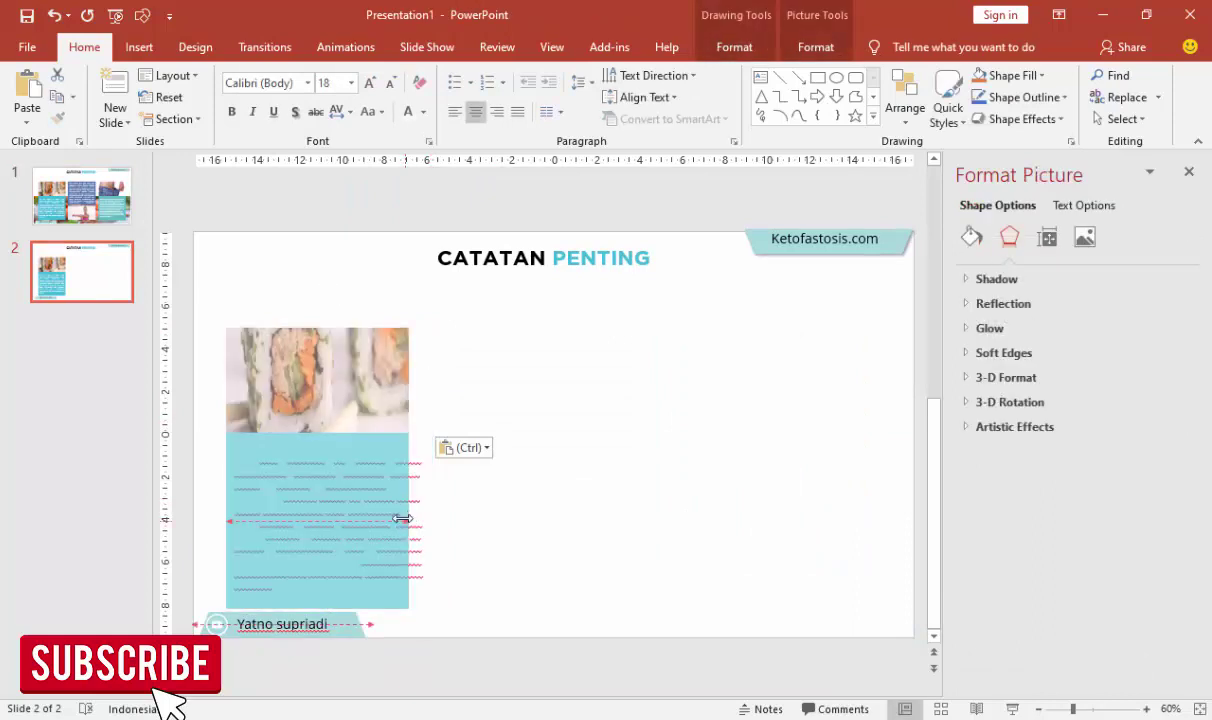
pyautogui.moveTo(400, 405); pyautogui.dragTo(380, 405)
pyautogui.click(421, 478)
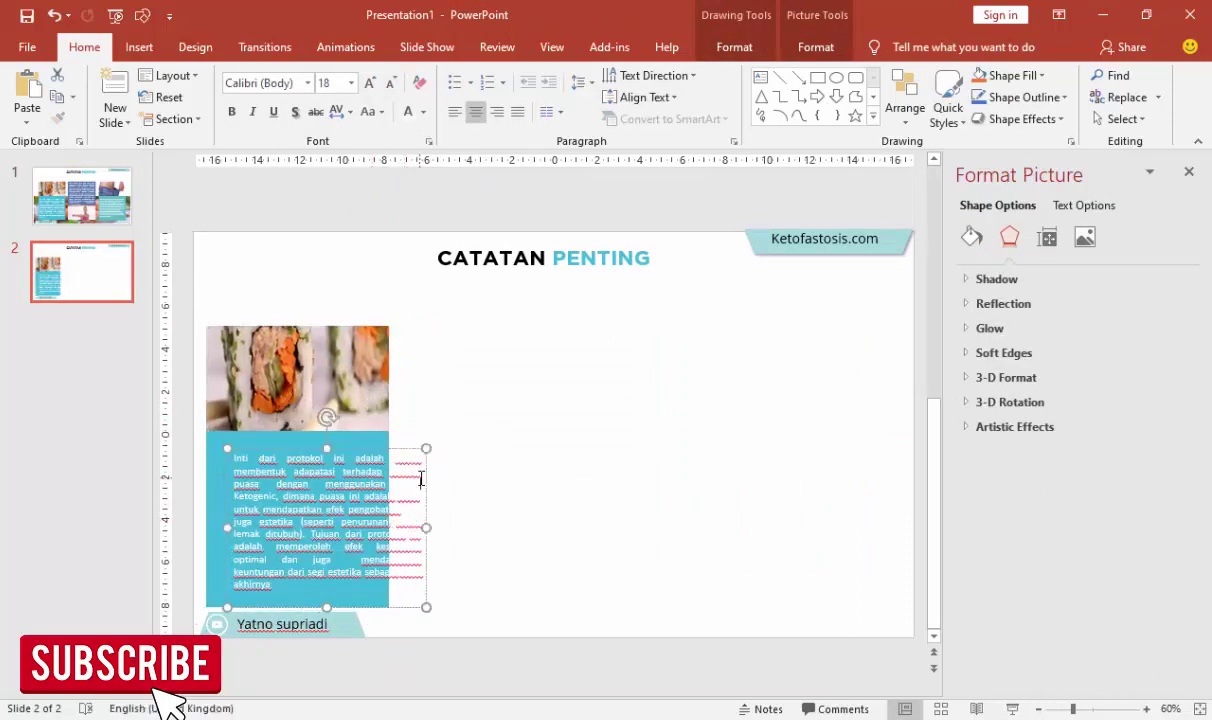
pyautogui.moveTo(426, 527); pyautogui.dragTo(389, 527)
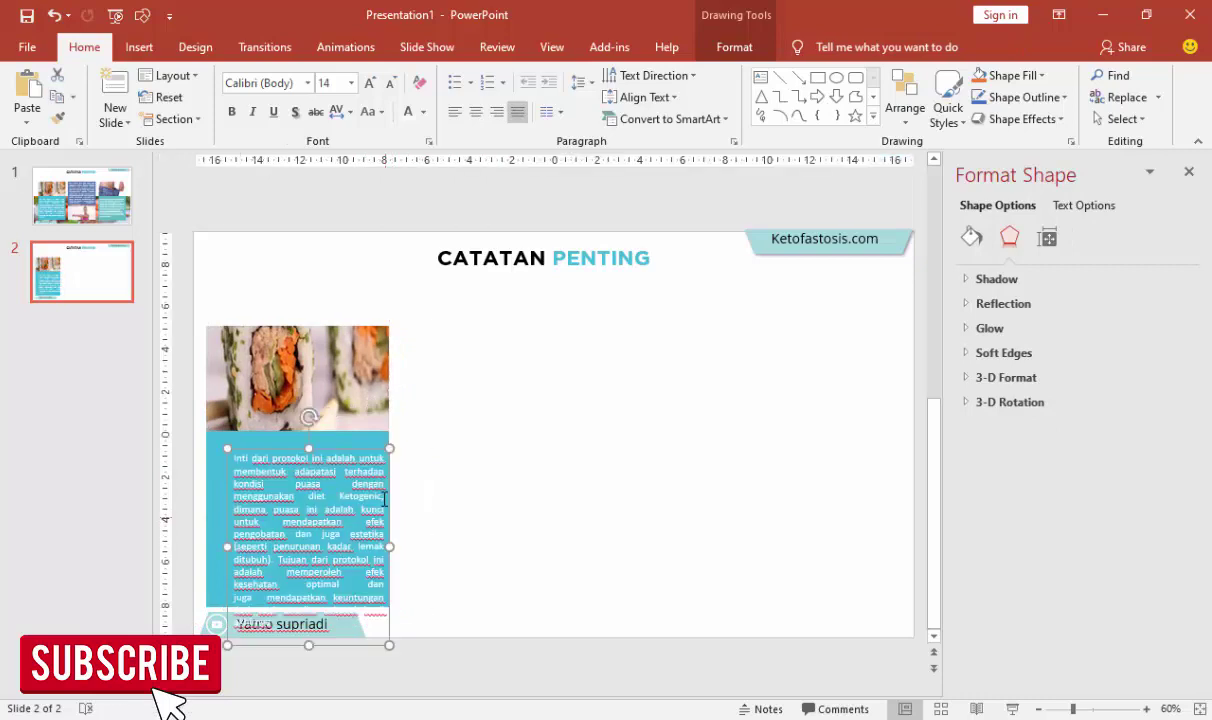
pyautogui.moveTo(354, 452); pyautogui.dragTo(339, 437)
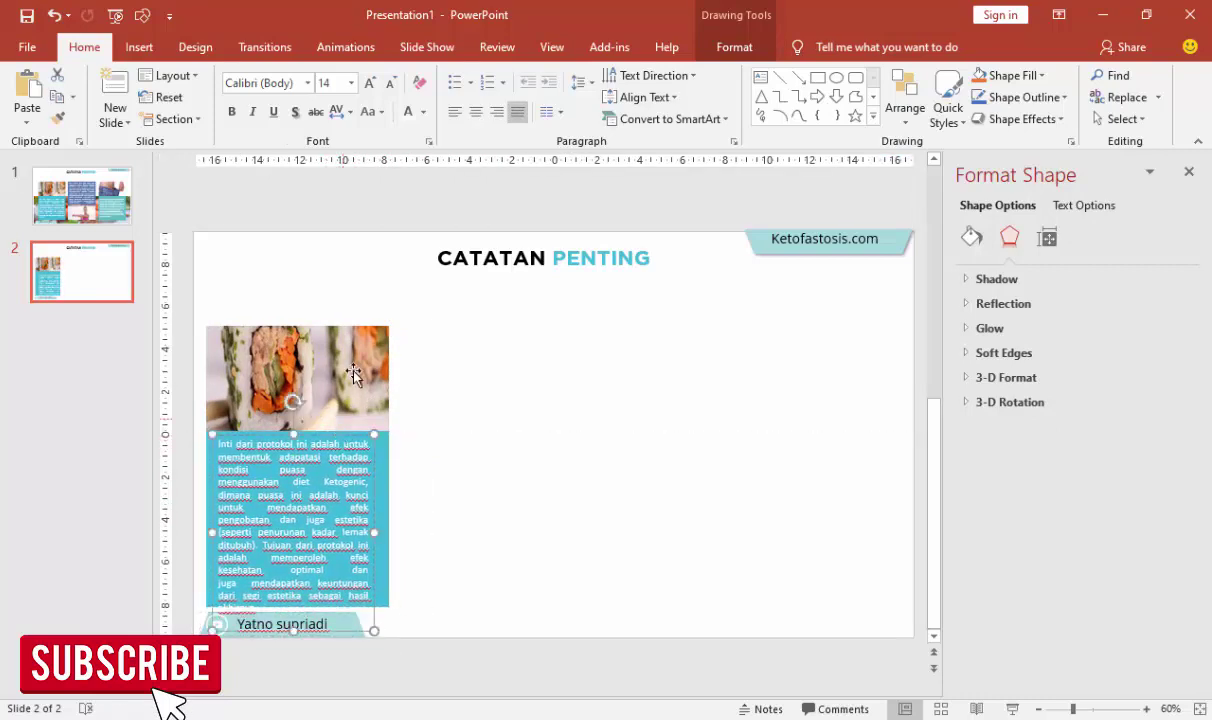
pyautogui.click(314, 335)
pyautogui.moveTo(297, 323); pyautogui.dragTo(301, 352)
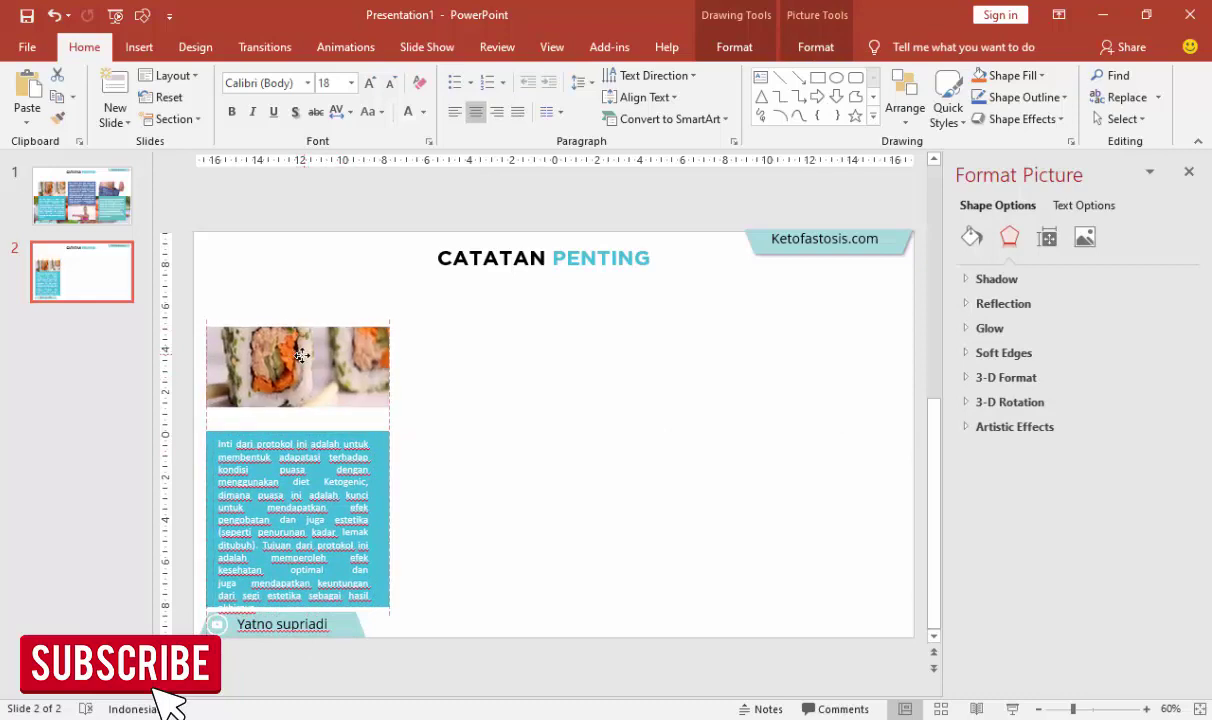
# Step: Move the paragraph off the teal block to the right, then raise and lengthen the teal block
pyautogui.click(289, 457)
pyautogui.moveTo(378, 476); pyautogui.dragTo(586, 476)
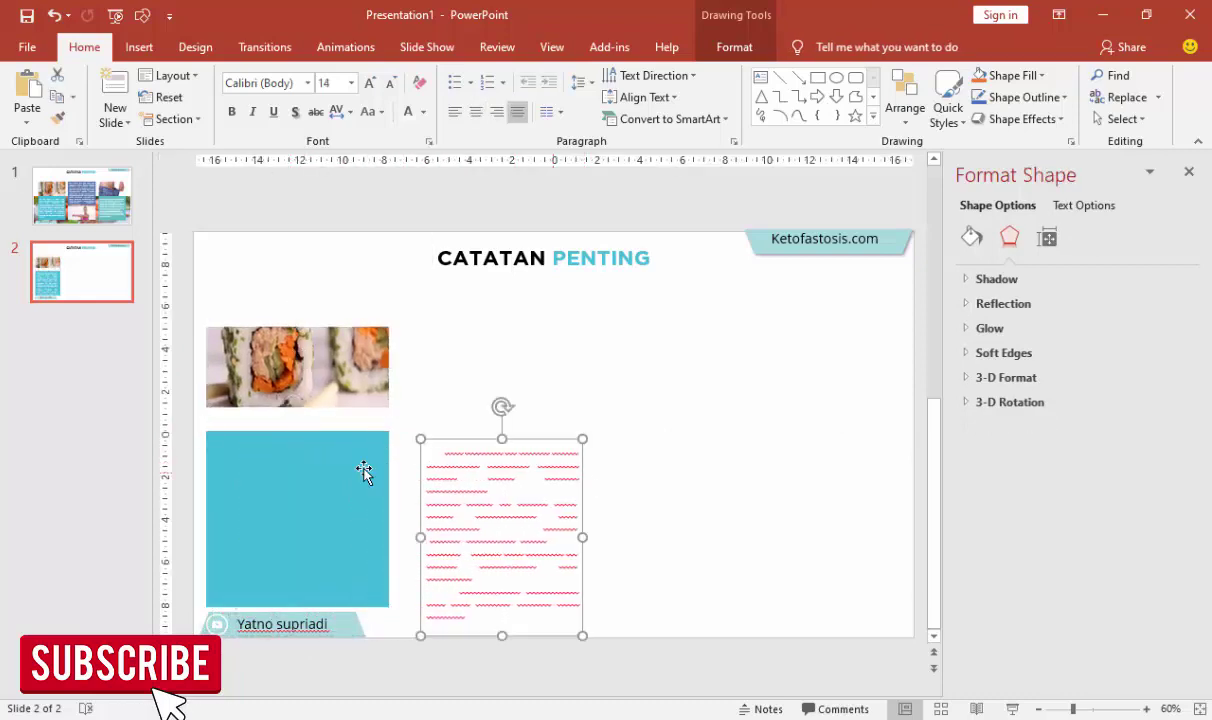
pyautogui.moveTo(311, 469); pyautogui.dragTo(310, 446)
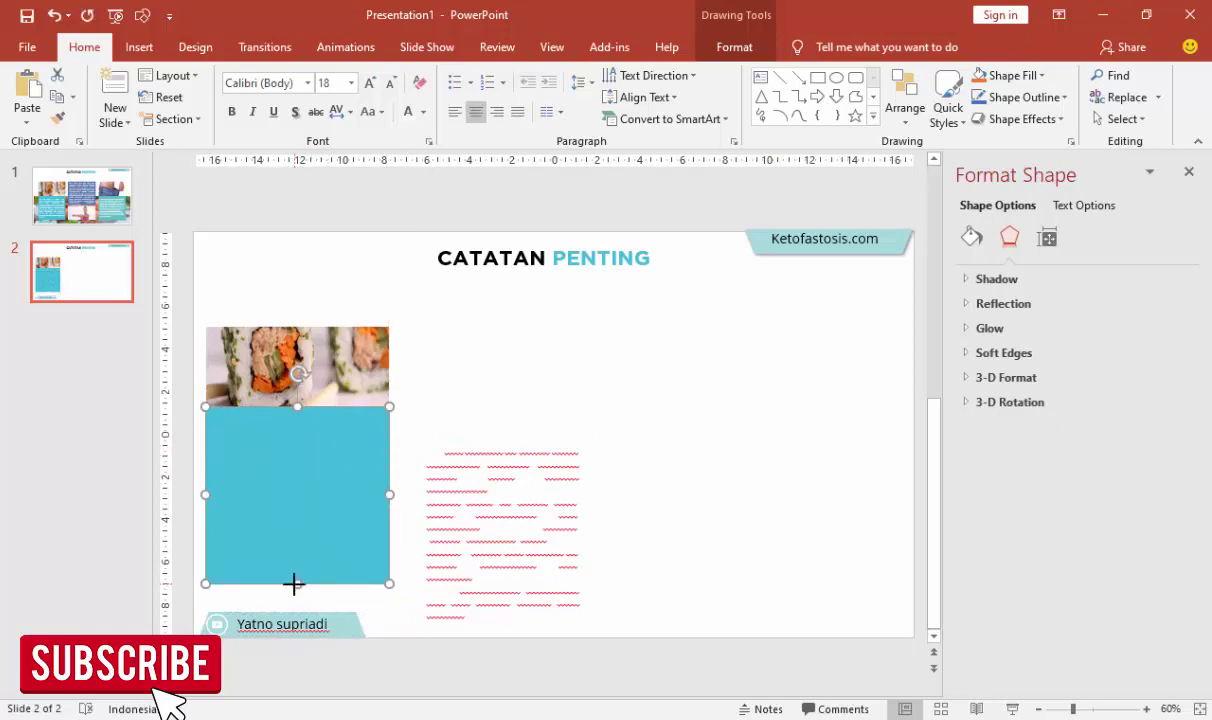
pyautogui.moveTo(295, 583); pyautogui.dragTo(297, 596)
pyautogui.click(437, 447)
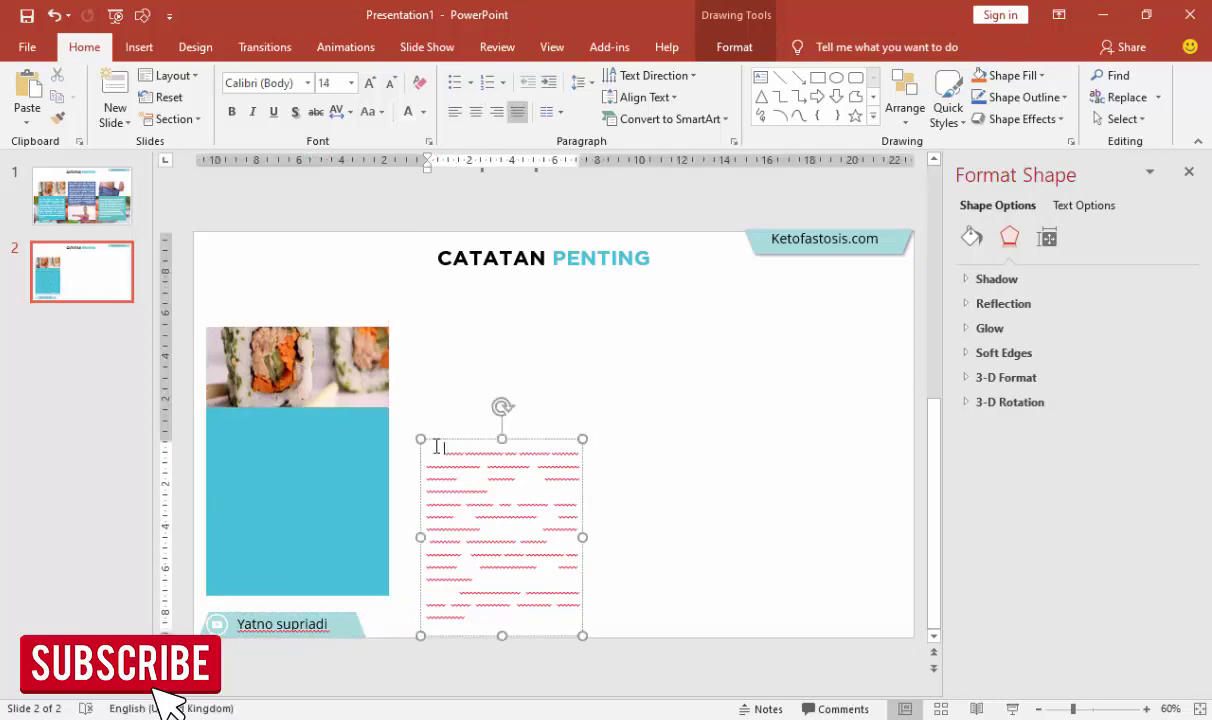
pyautogui.click(376, 440)
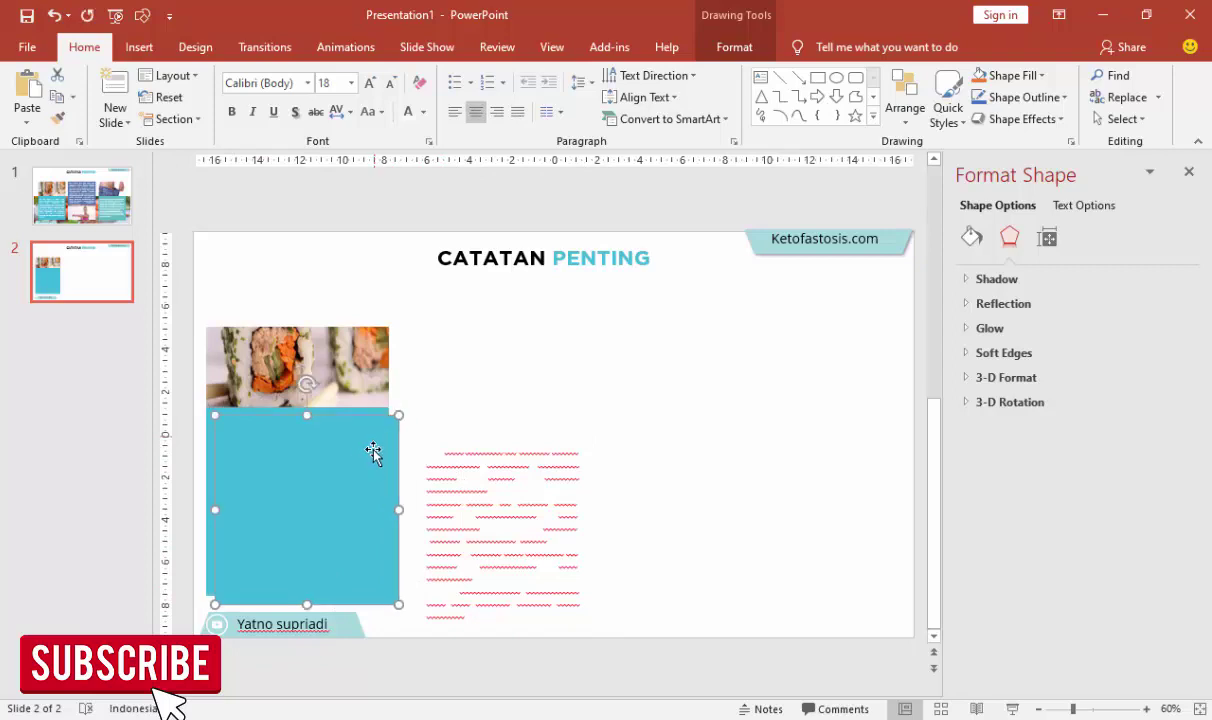
# Step: Duplicate the blue panel and the photo column to make four alternating columns on slide 2
pyautogui.moveTo(375, 440); pyautogui.dragTo(499, 368)
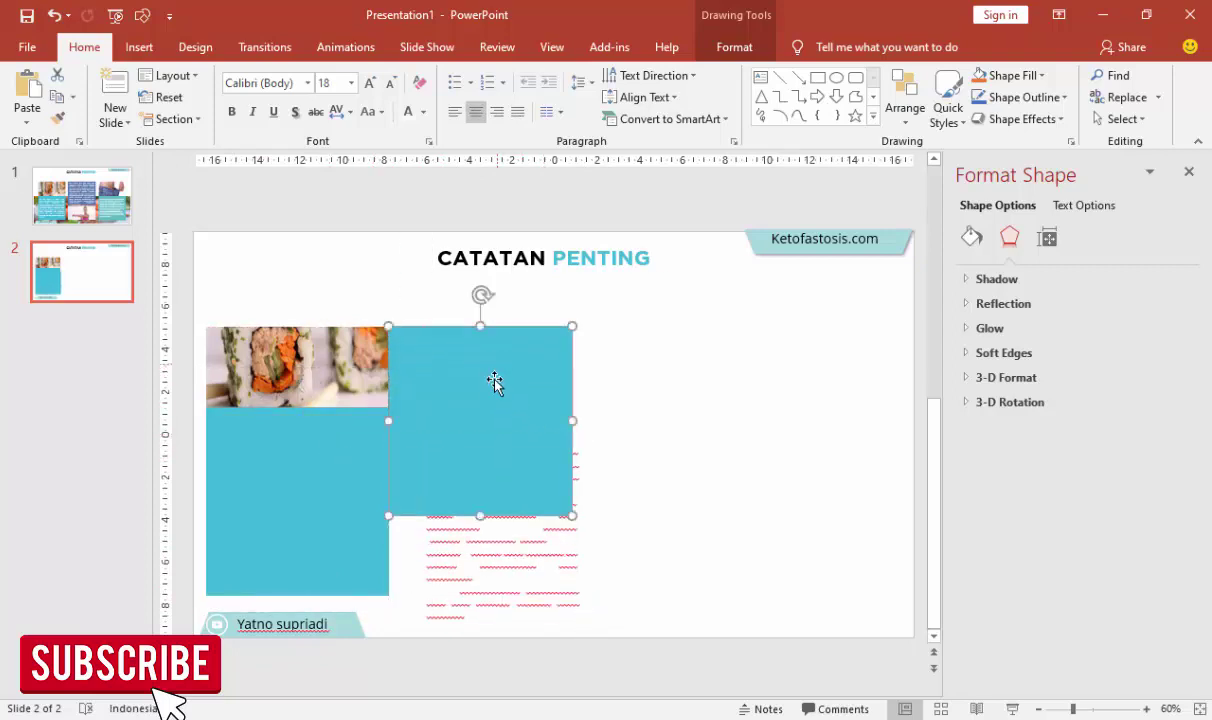
pyautogui.moveTo(480, 515); pyautogui.dragTo(481, 596)
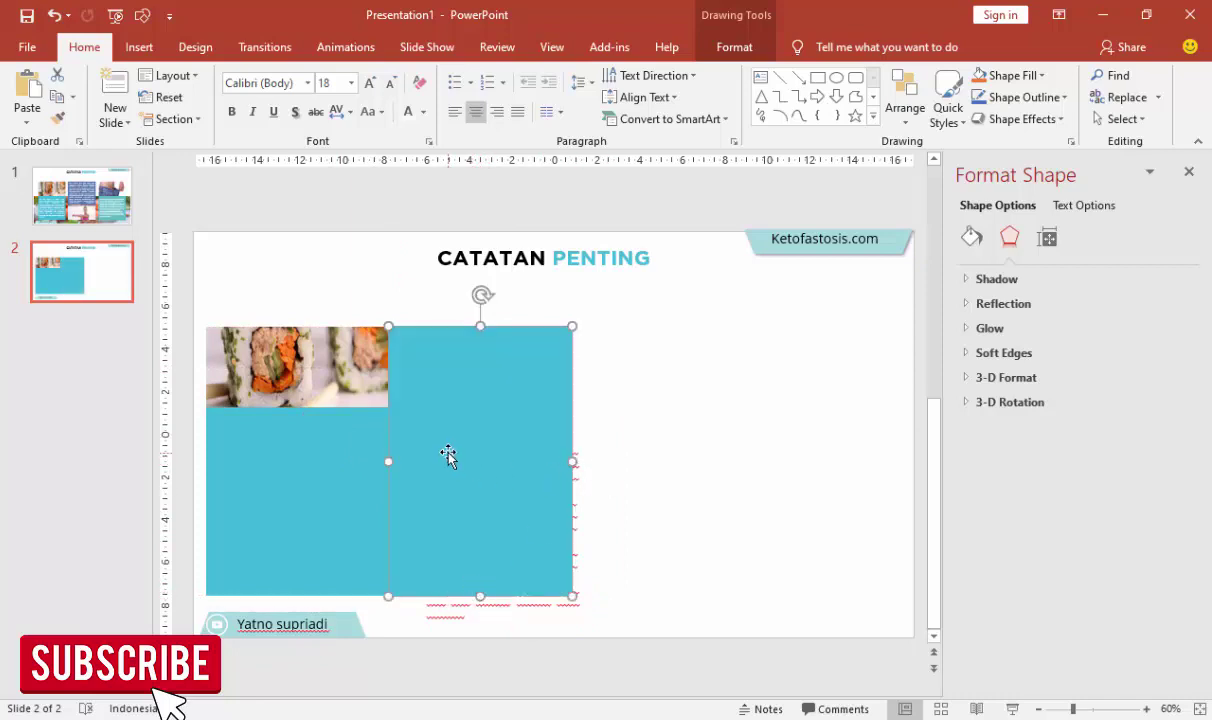
pyautogui.click(372, 387)
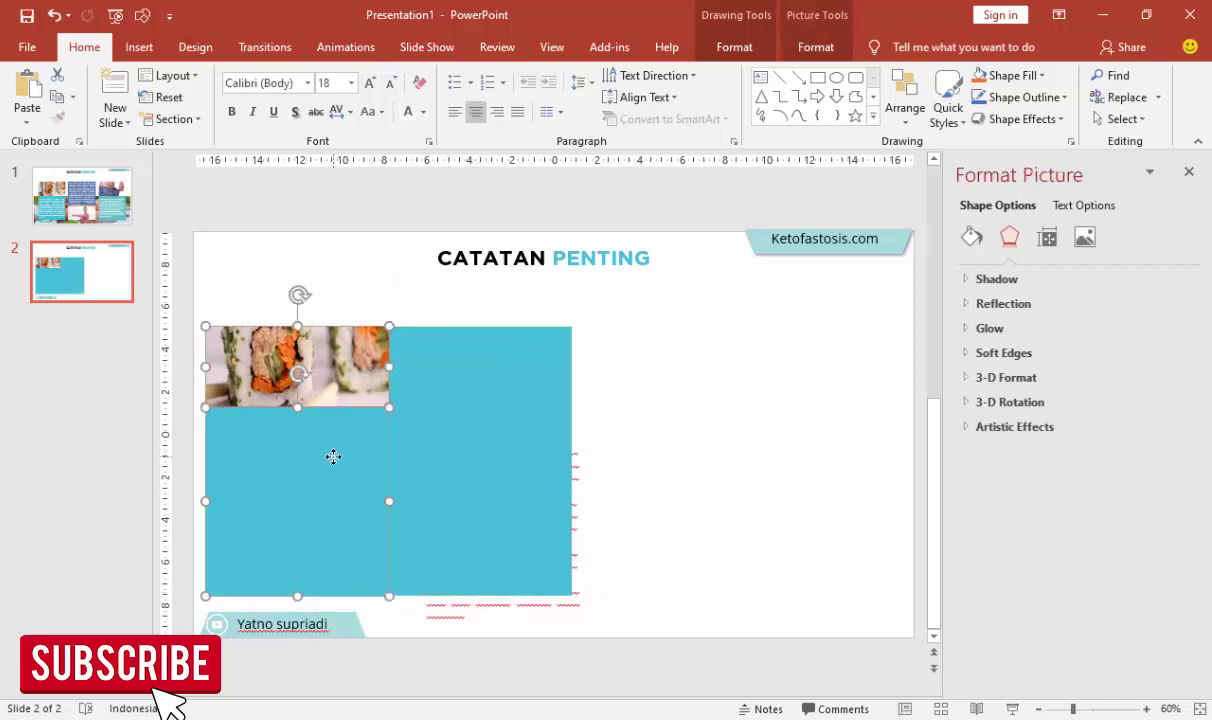
pyautogui.moveTo(357, 375); pyautogui.dragTo(567, 380)
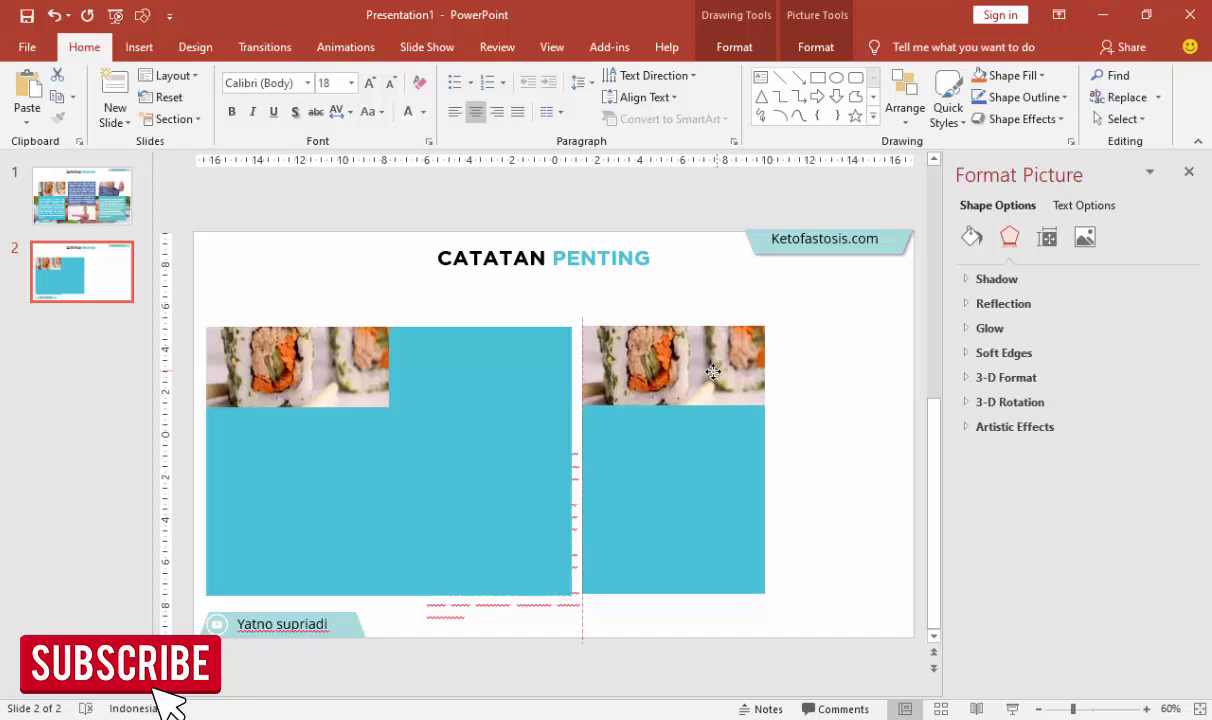
pyautogui.click(538, 380)
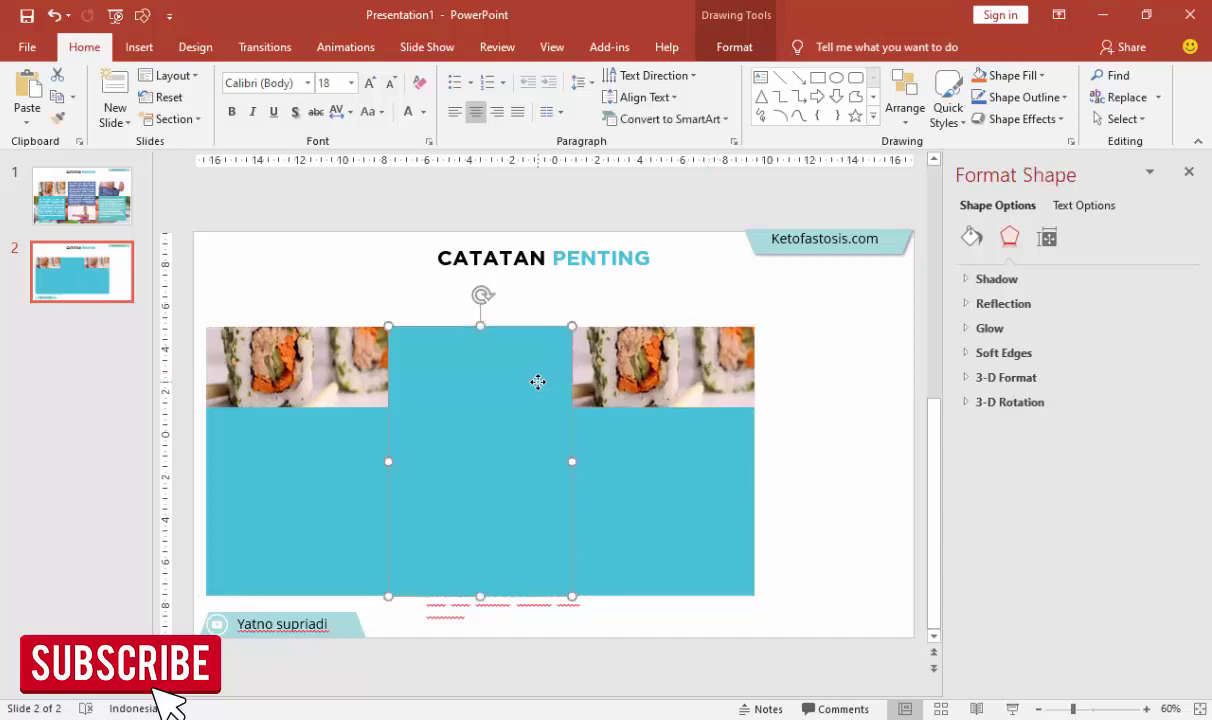
pyautogui.moveTo(495, 403); pyautogui.dragTo(808, 385)
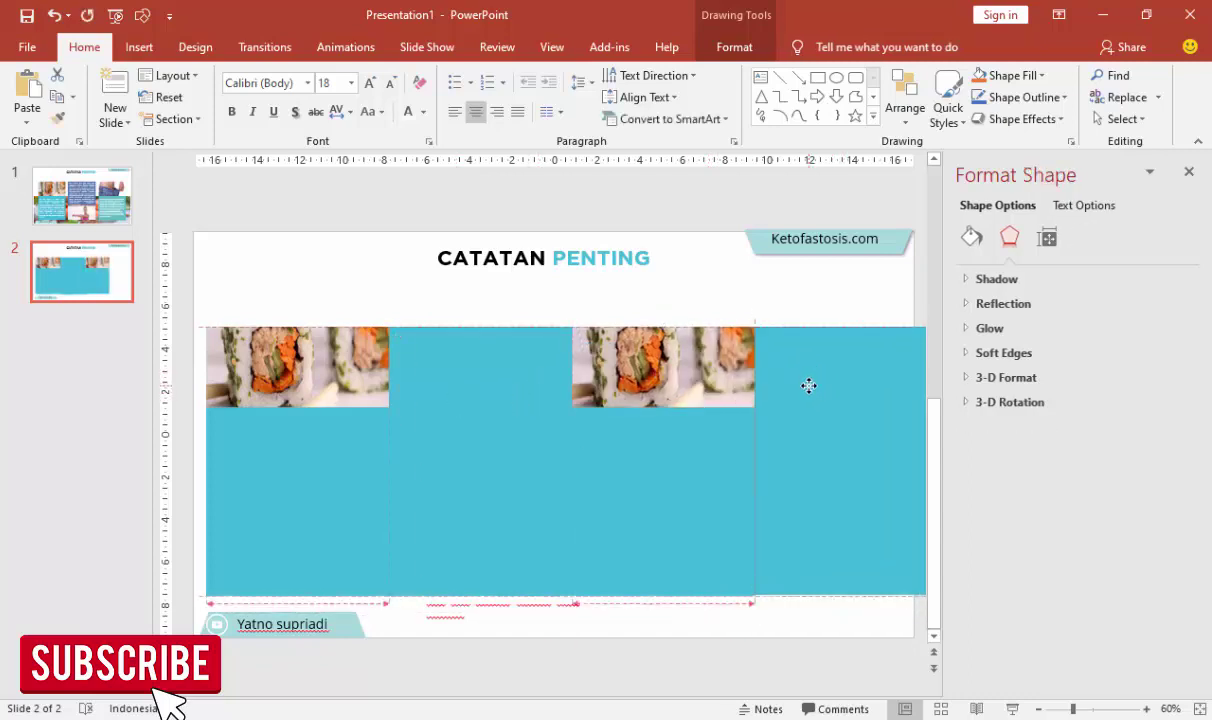
# Step: Select all four columns, align them to the slide's left edge and narrow them to fit
pyautogui.keyDown('ctrl'); pyautogui.scroll(-1, 793, 398); pyautogui.keyUp('ctrl')
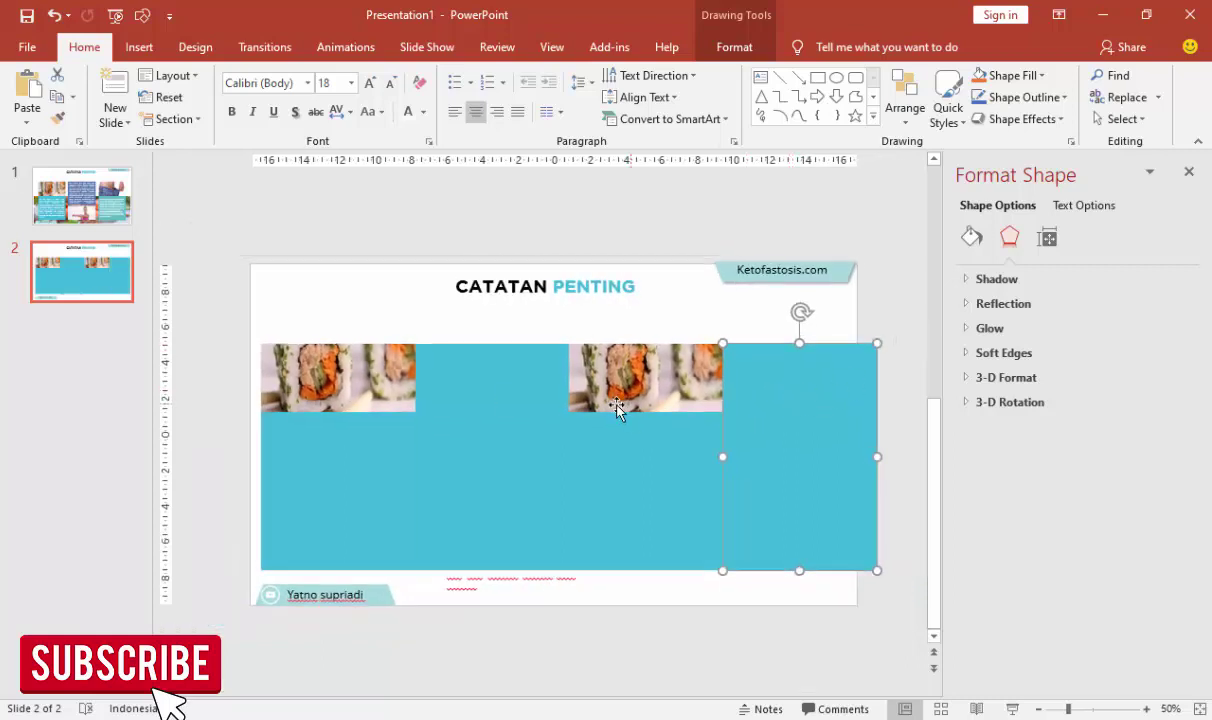
pyautogui.keyDown('shift'); pyautogui.click(673, 398); pyautogui.keyUp('shift')
pyautogui.keyDown('shift'); pyautogui.click(530, 411); pyautogui.keyUp('shift')
pyautogui.keyDown('shift'); pyautogui.click(360, 395); pyautogui.keyUp('shift')
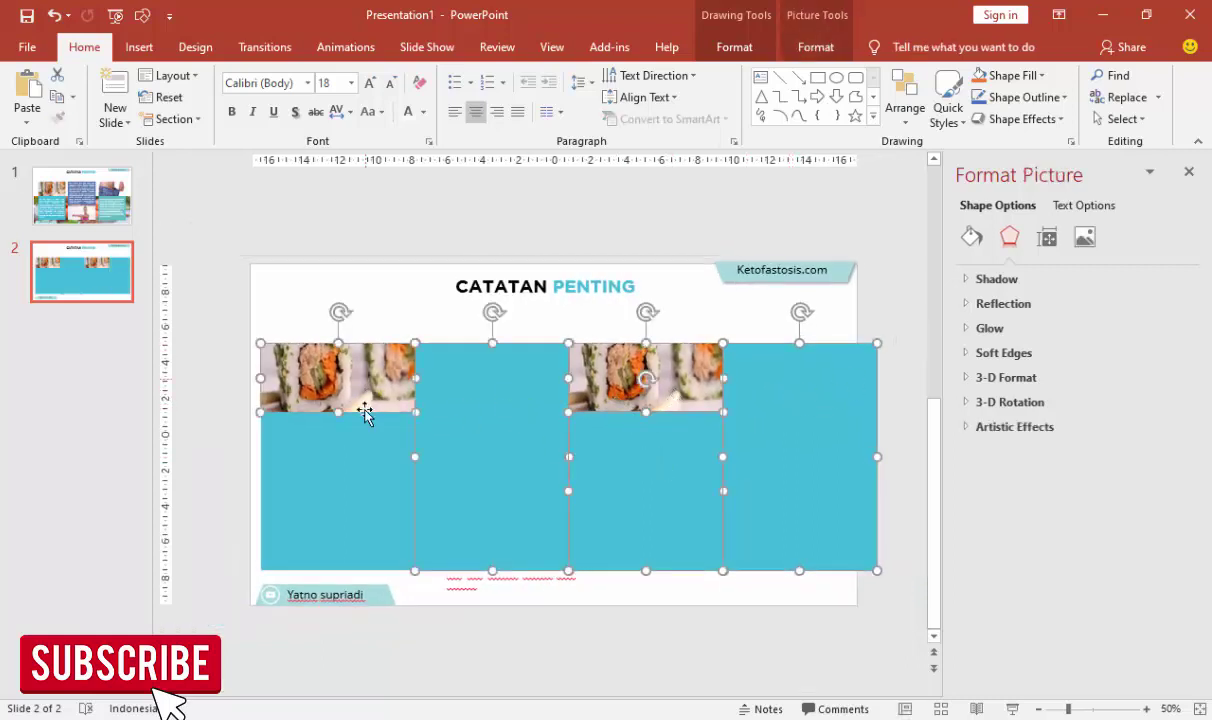
pyautogui.keyDown('shift'); pyautogui.click(373, 436); pyautogui.keyUp('shift')
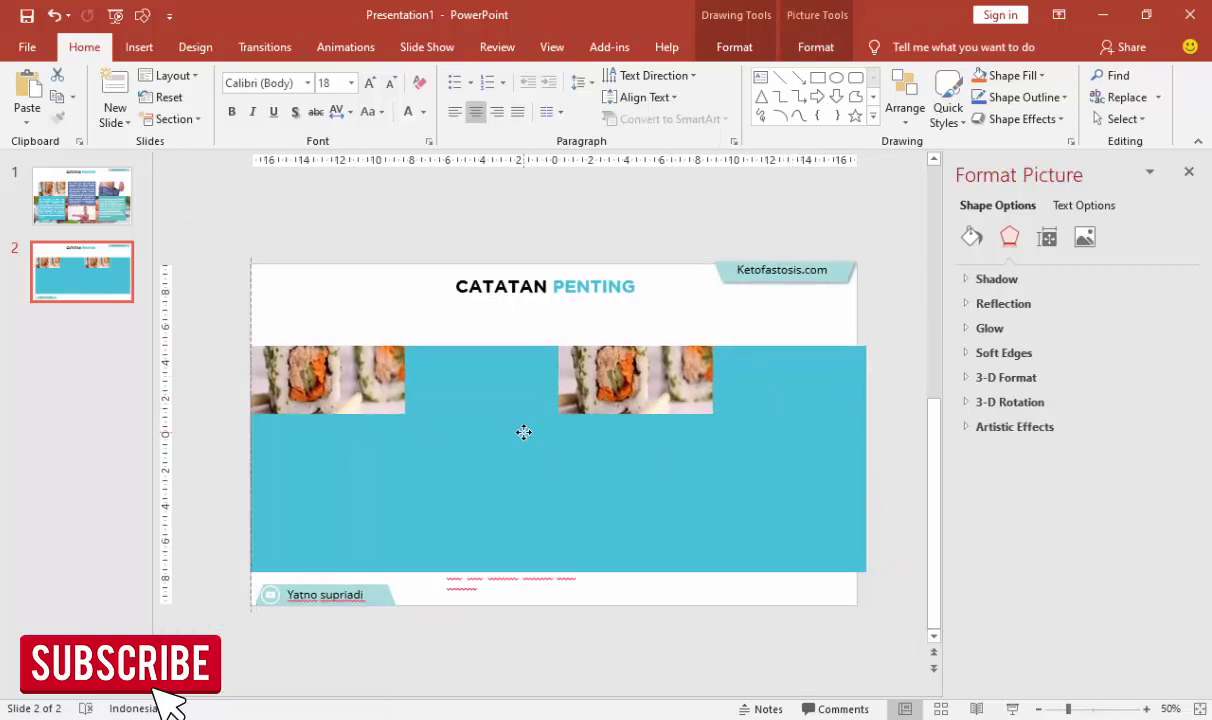
pyautogui.moveTo(533, 430); pyautogui.dragTo(523, 432)
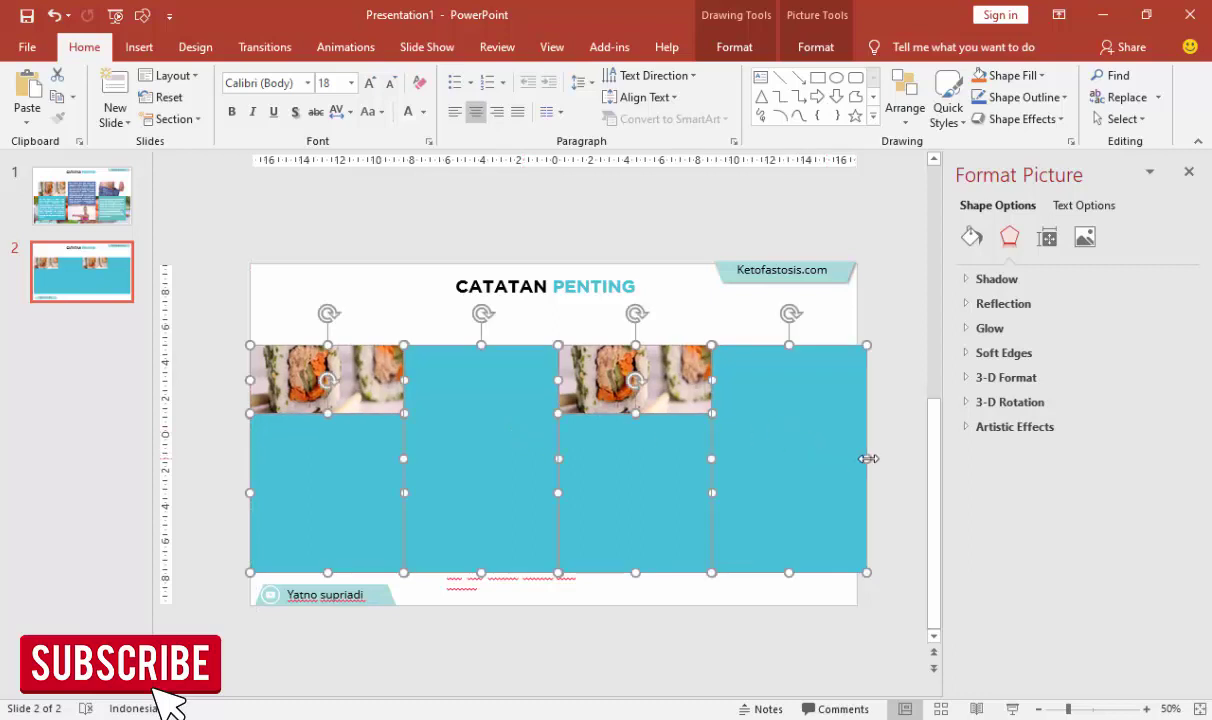
pyautogui.moveTo(868, 458); pyautogui.dragTo(859, 458)
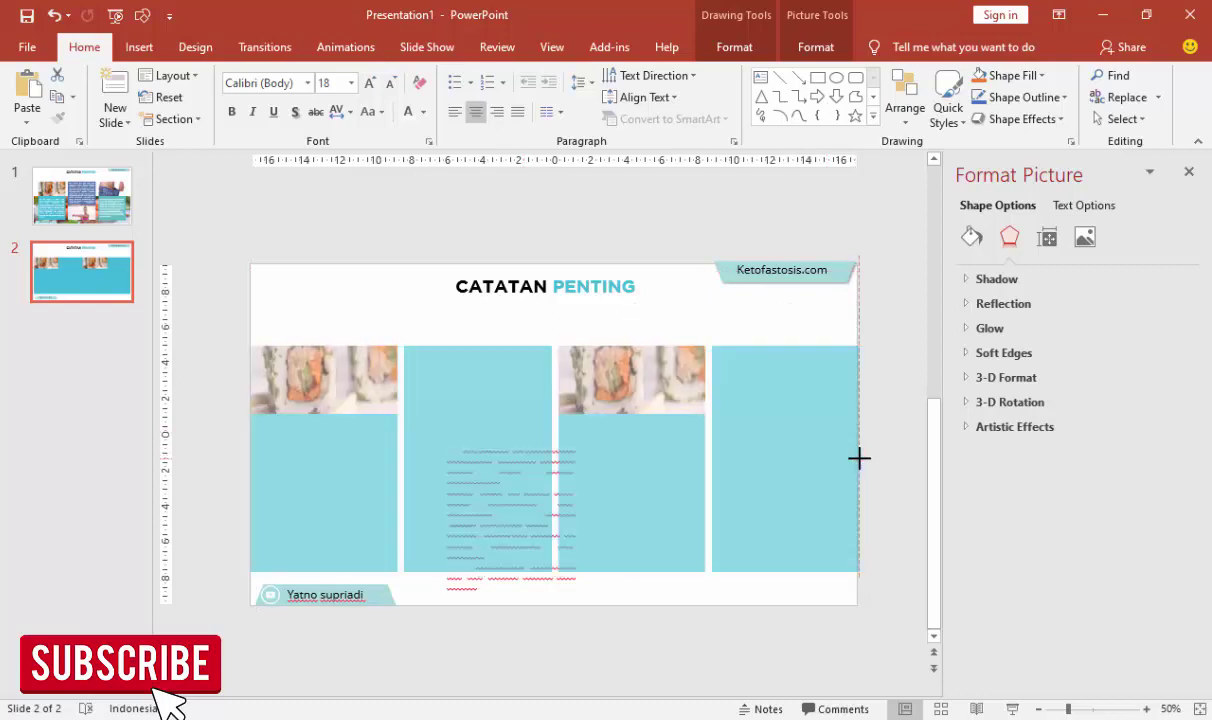
pyautogui.click(887, 433)
pyautogui.moveTo(487, 438); pyautogui.dragTo(459, 438)
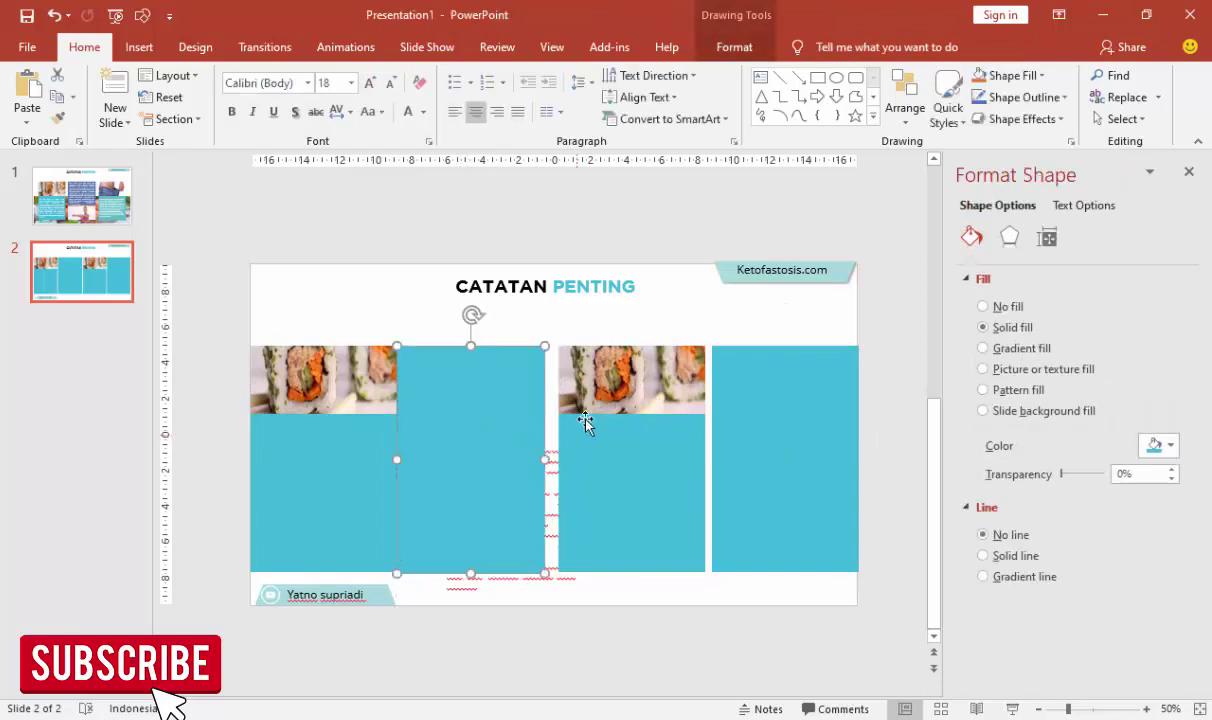
# Step: Move the third and fourth columns left so all four columns abut
pyautogui.click(590, 405)
pyautogui.click(591, 376)
pyautogui.moveTo(620, 370)
pyautogui.mouseDown()
pyautogui.moveTo(658, 390)
pyautogui.moveTo(725, 391)
pyautogui.mouseUp()
pyautogui.click(722, 387)
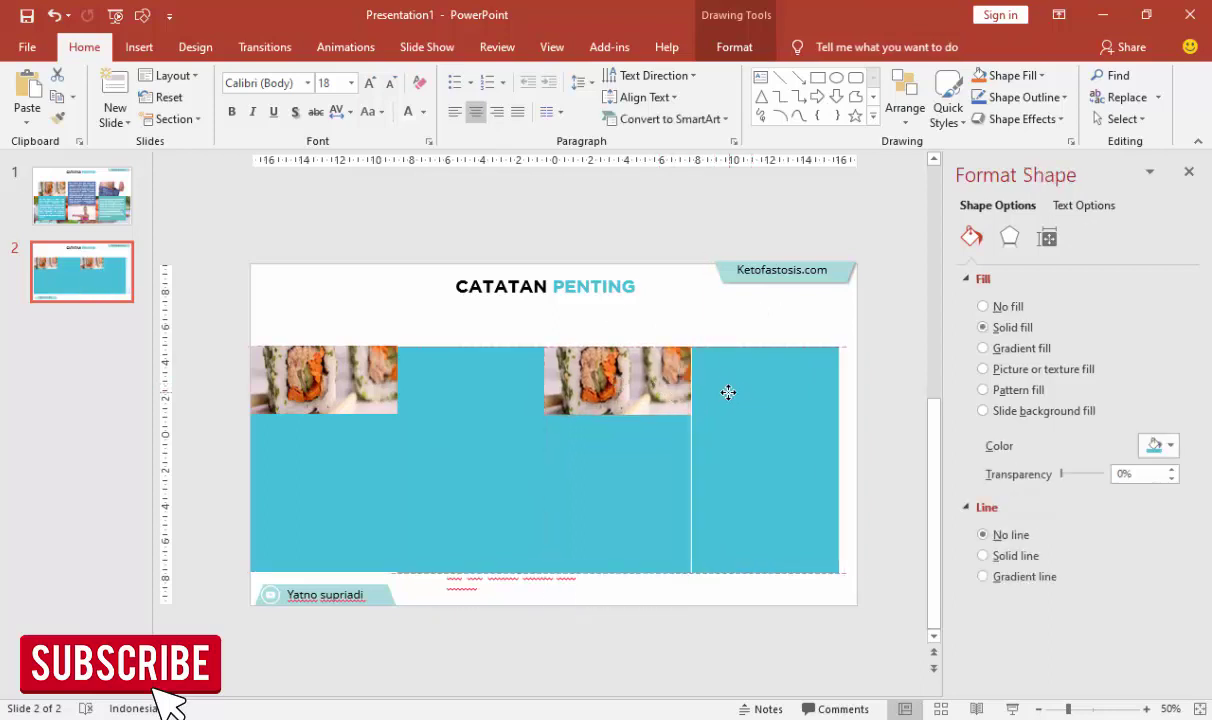
# Step: Fill the second column's panel dark blue and the fourth with the recent teal
pyautogui.click(494, 386)
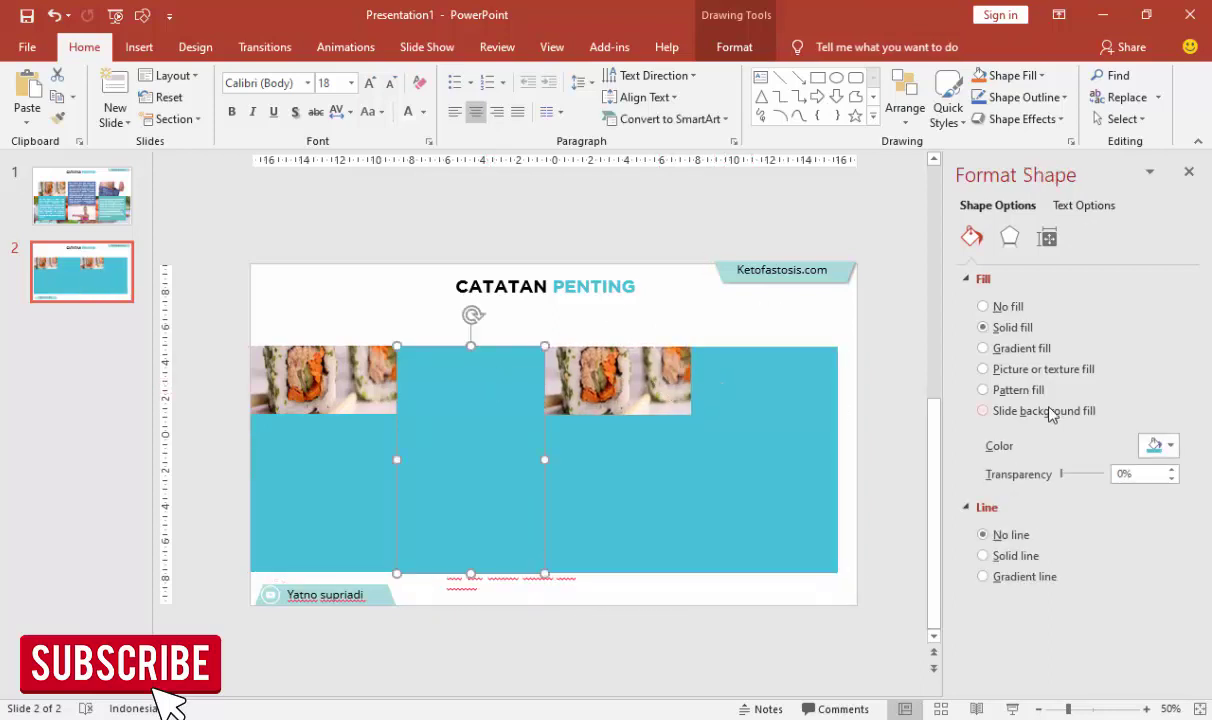
pyautogui.click(1147, 446)
pyautogui.click(1072, 632)
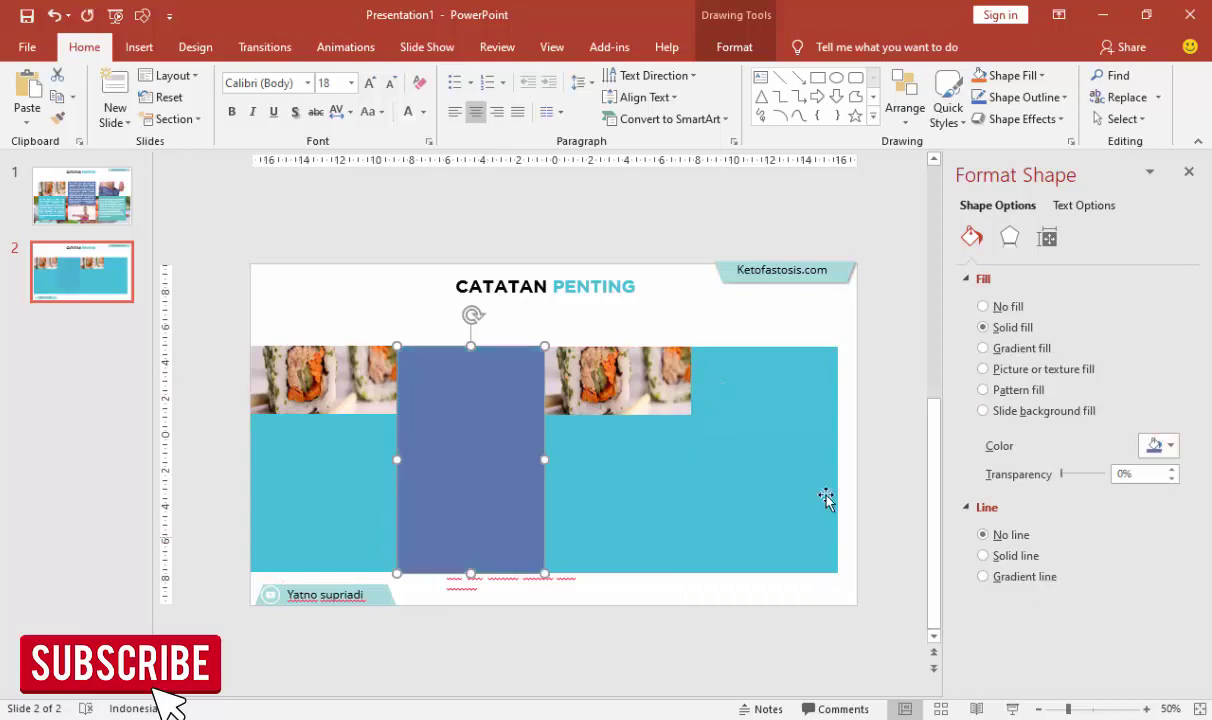
pyautogui.click(818, 478)
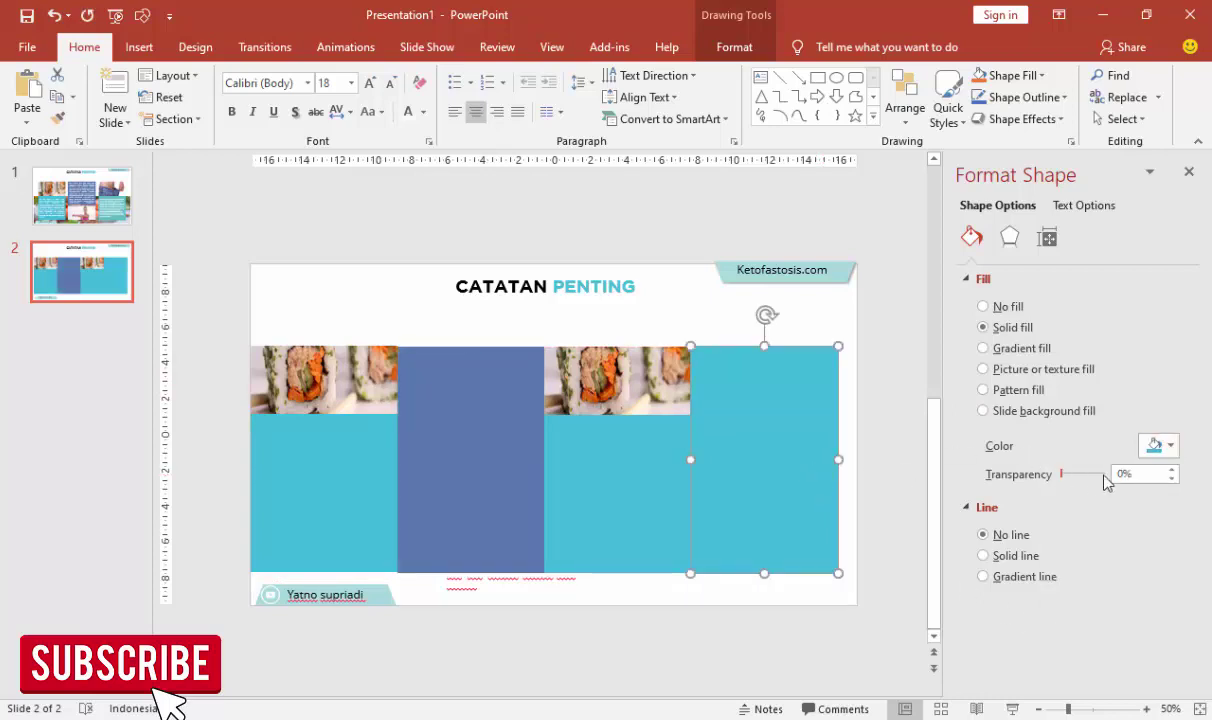
pyautogui.click(1155, 446)
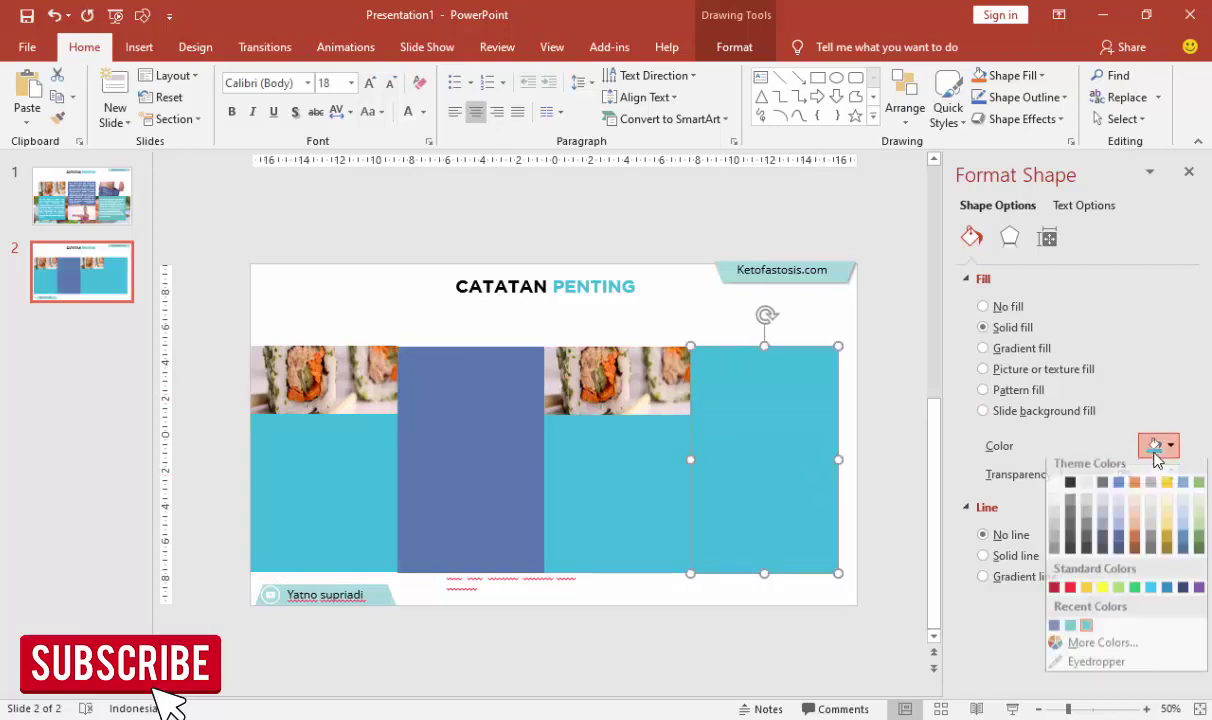
pyautogui.click(1070, 632)
pyautogui.click(889, 421)
pyautogui.click(606, 473)
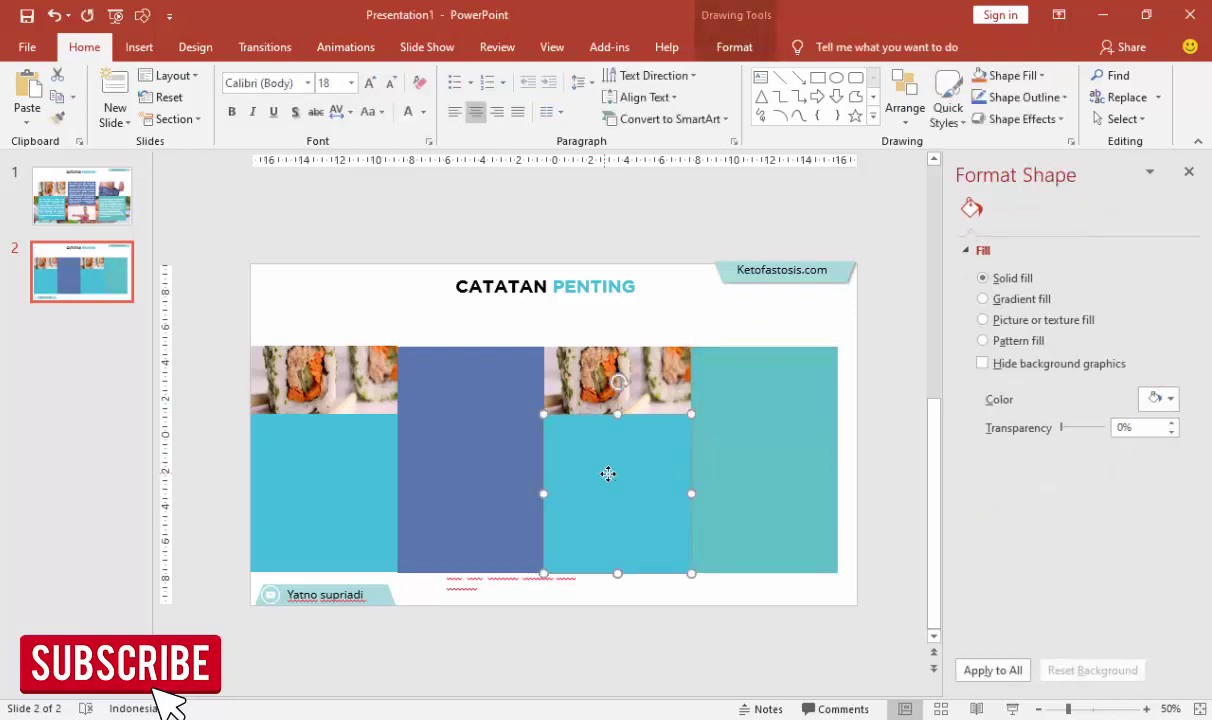
pyautogui.click(115, 205)
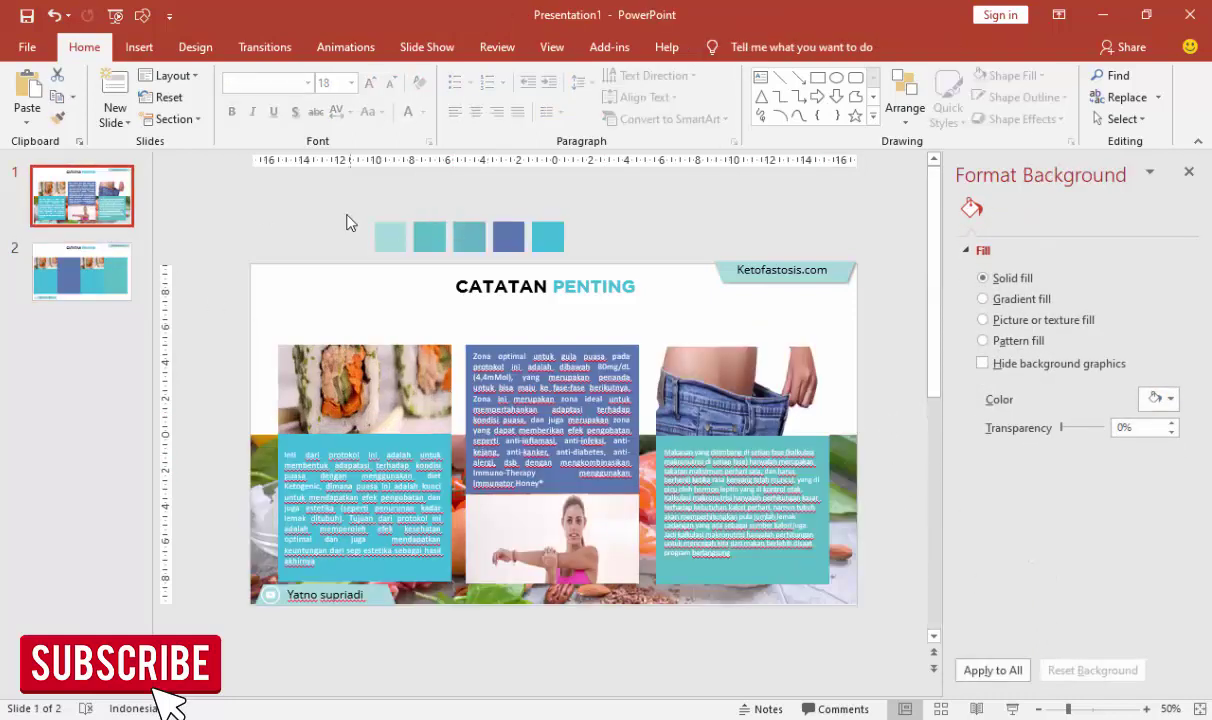
# Step: Copy slide 1's five colour swatches and paste them onto slide 2
pyautogui.moveTo(343, 211); pyautogui.dragTo(597, 268)
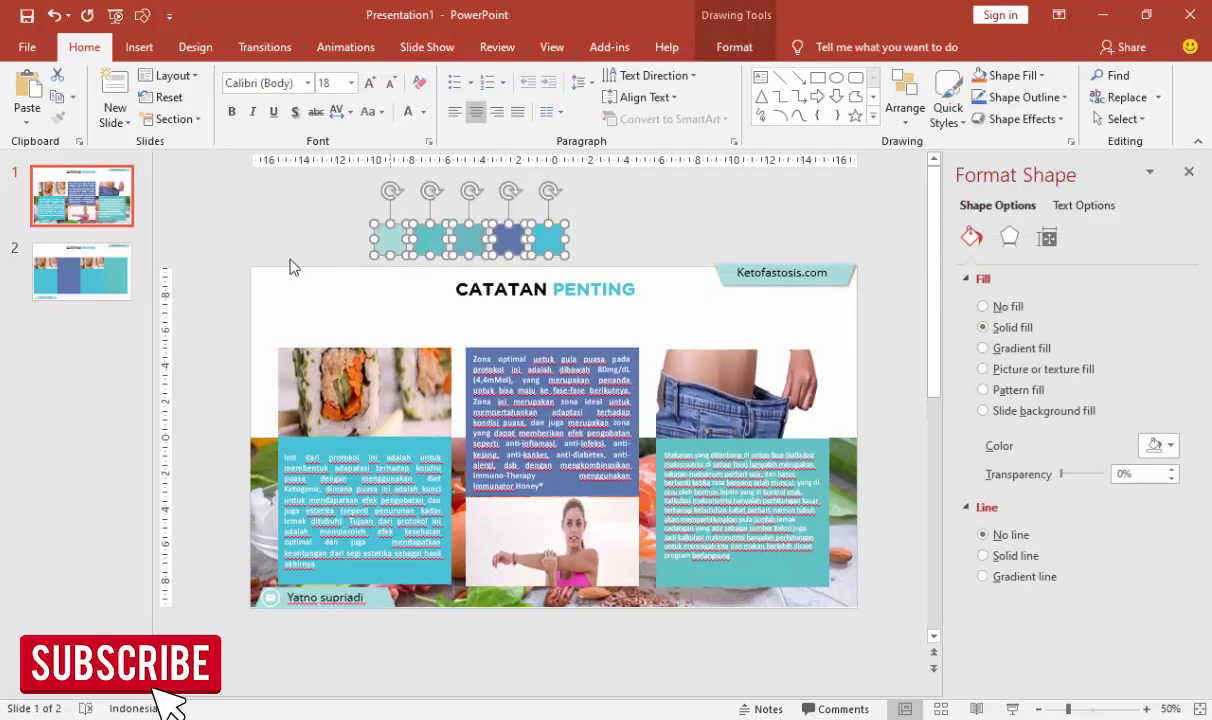
pyautogui.click(103, 258)
pyautogui.hotkey('ctrl', 'v')
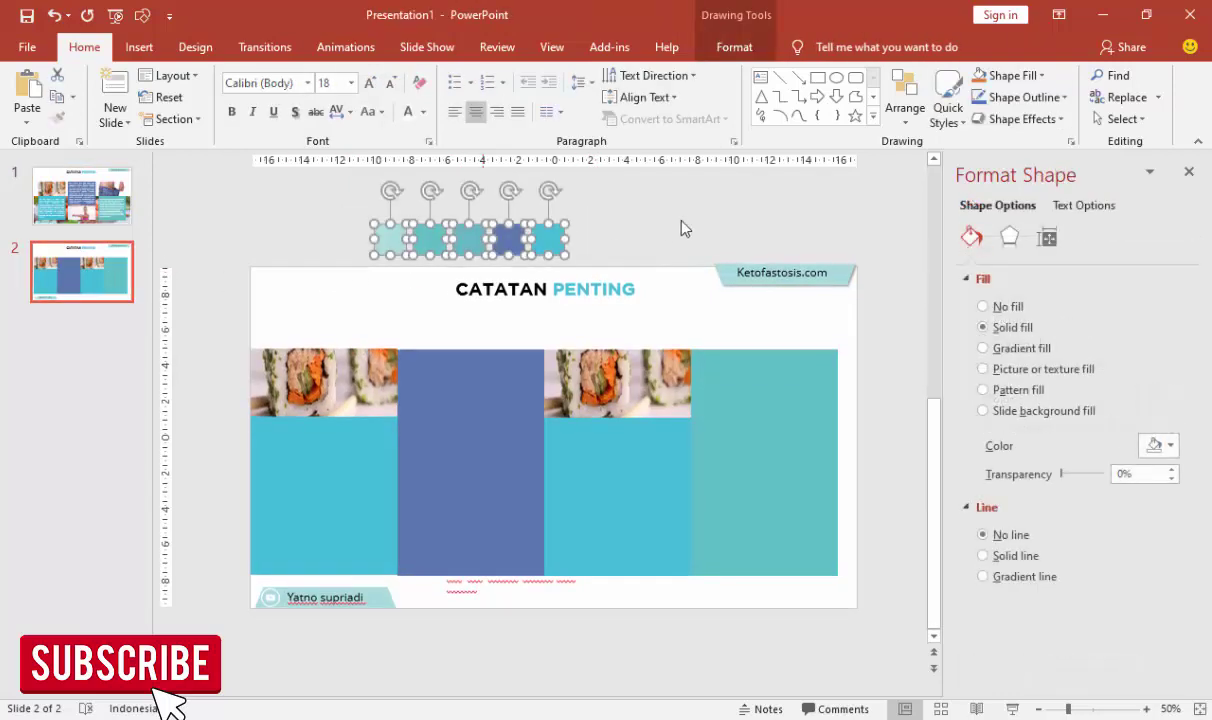
pyautogui.click(400, 330)
# Step: Recolour the third column's panel with the light teal sampled from the first swatch
pyautogui.click(647, 462)
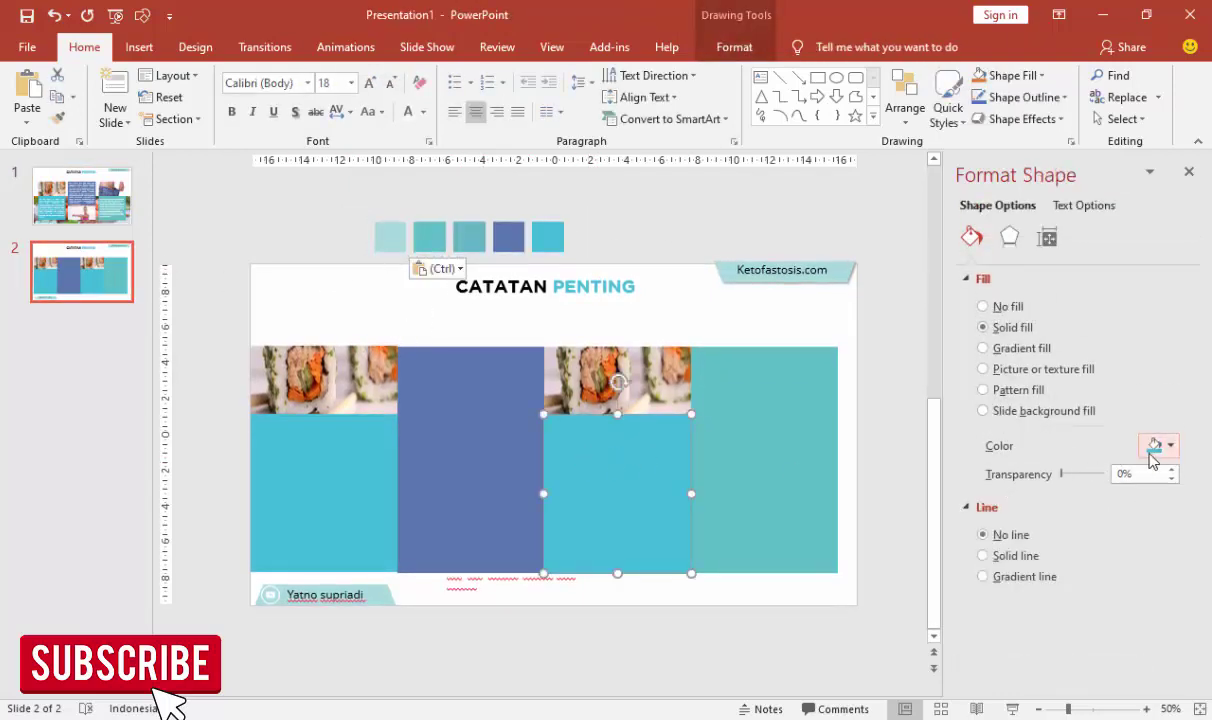
pyautogui.click(1160, 446)
pyautogui.click(1062, 649)
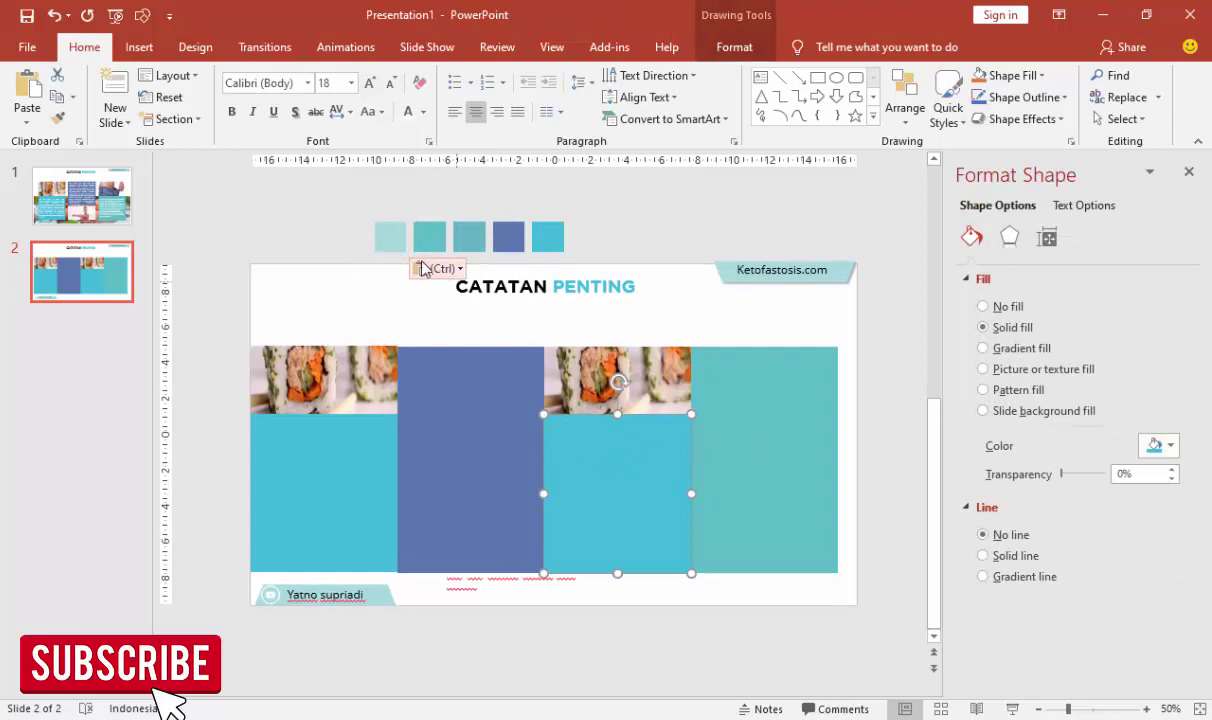
pyautogui.click(390, 237)
pyautogui.click(669, 235)
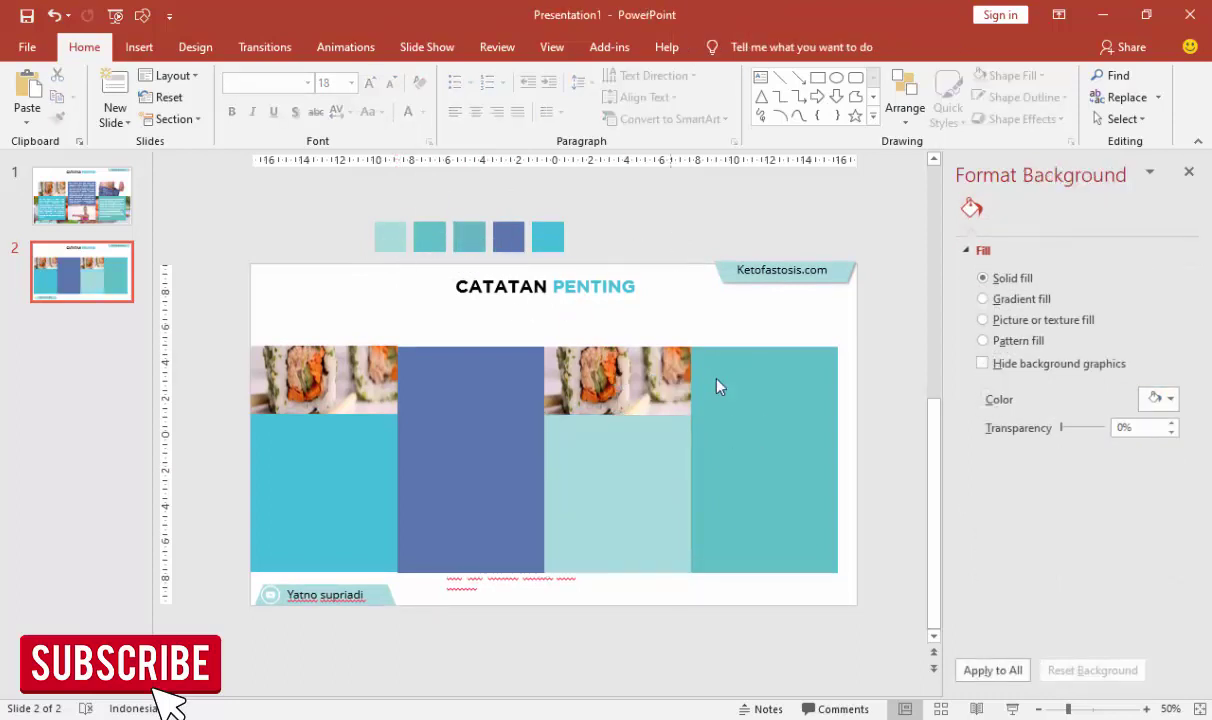
# Step: Replace the first column's sushi picture fill with the runner photo from file
pyautogui.click(401, 389)
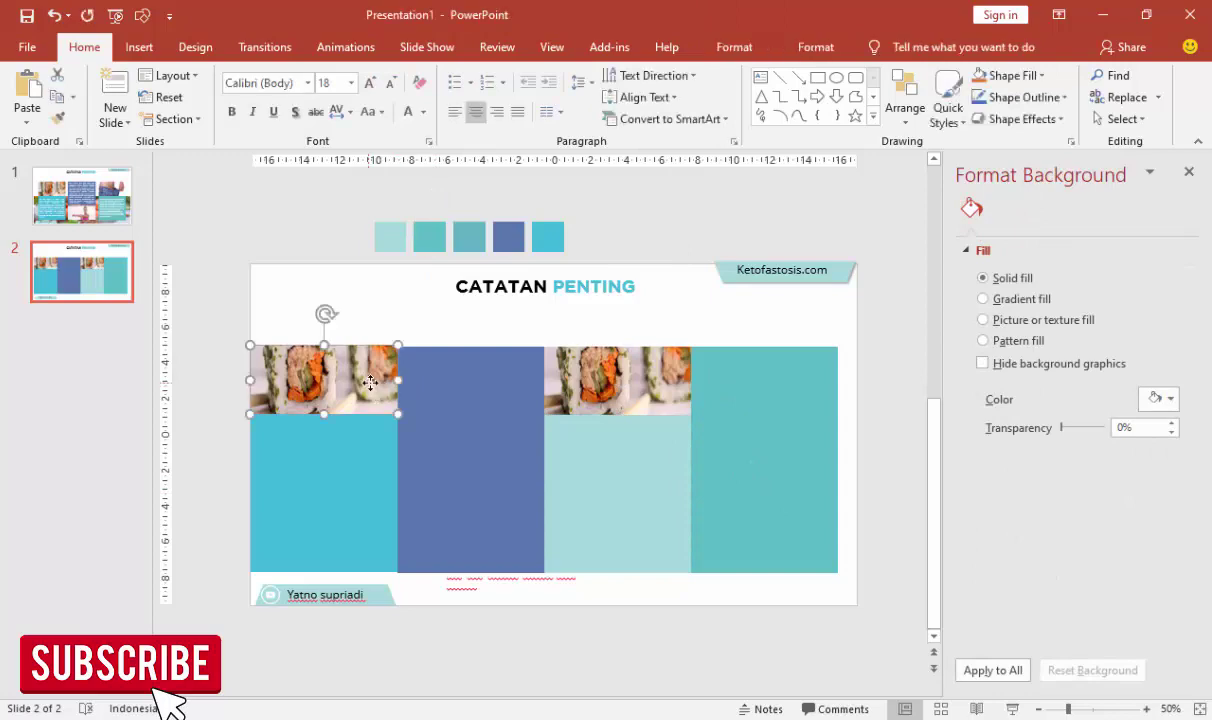
pyautogui.click(971, 237)
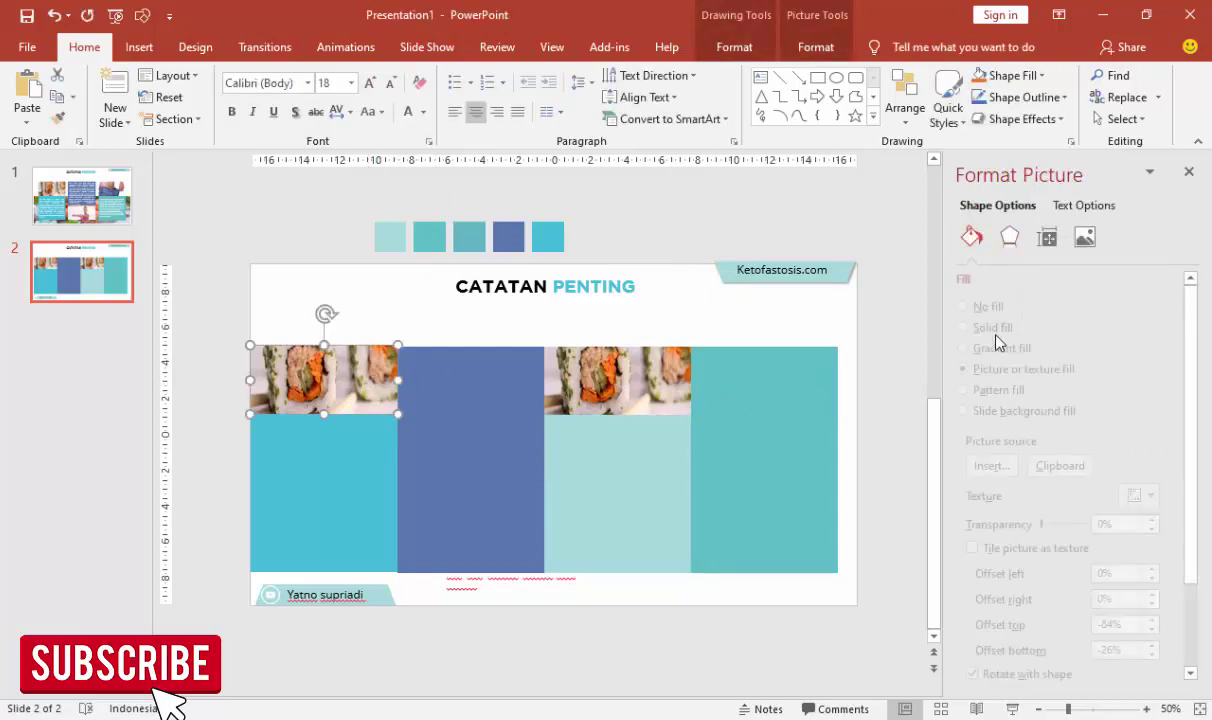
pyautogui.click(945, 462)
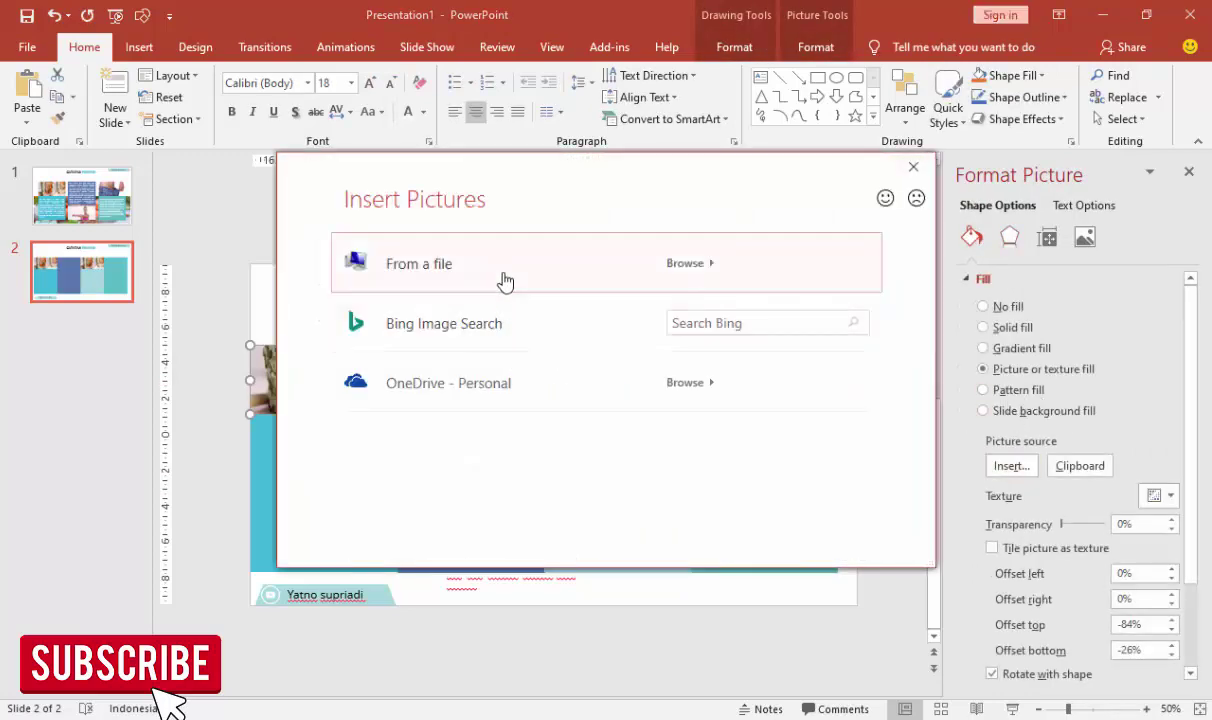
pyautogui.click(503, 279)
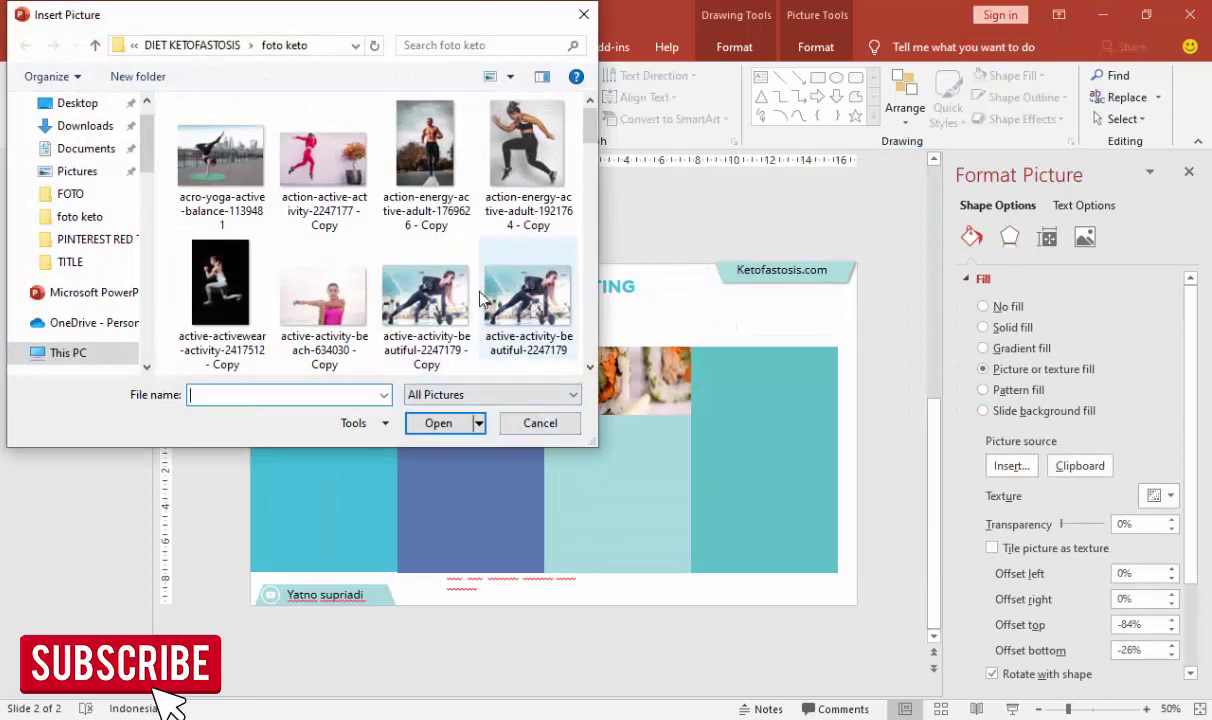
pyautogui.moveTo(597, 134); pyautogui.dragTo(597, 200)
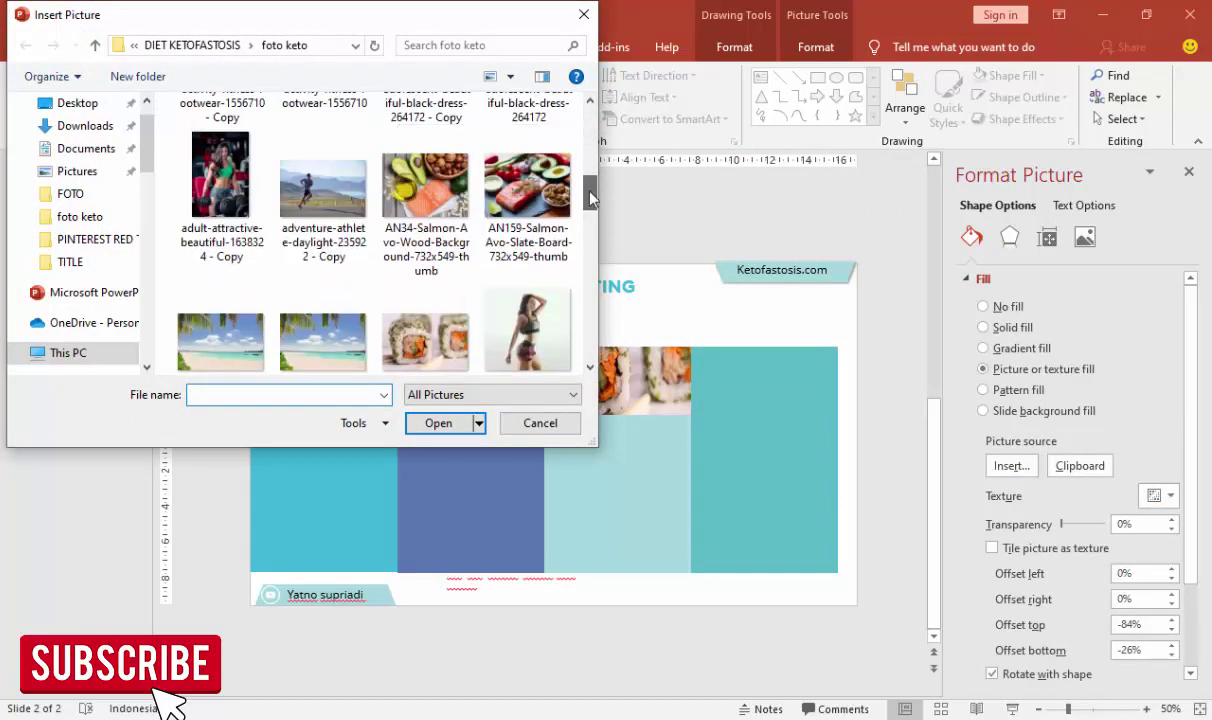
pyautogui.click(310, 170)
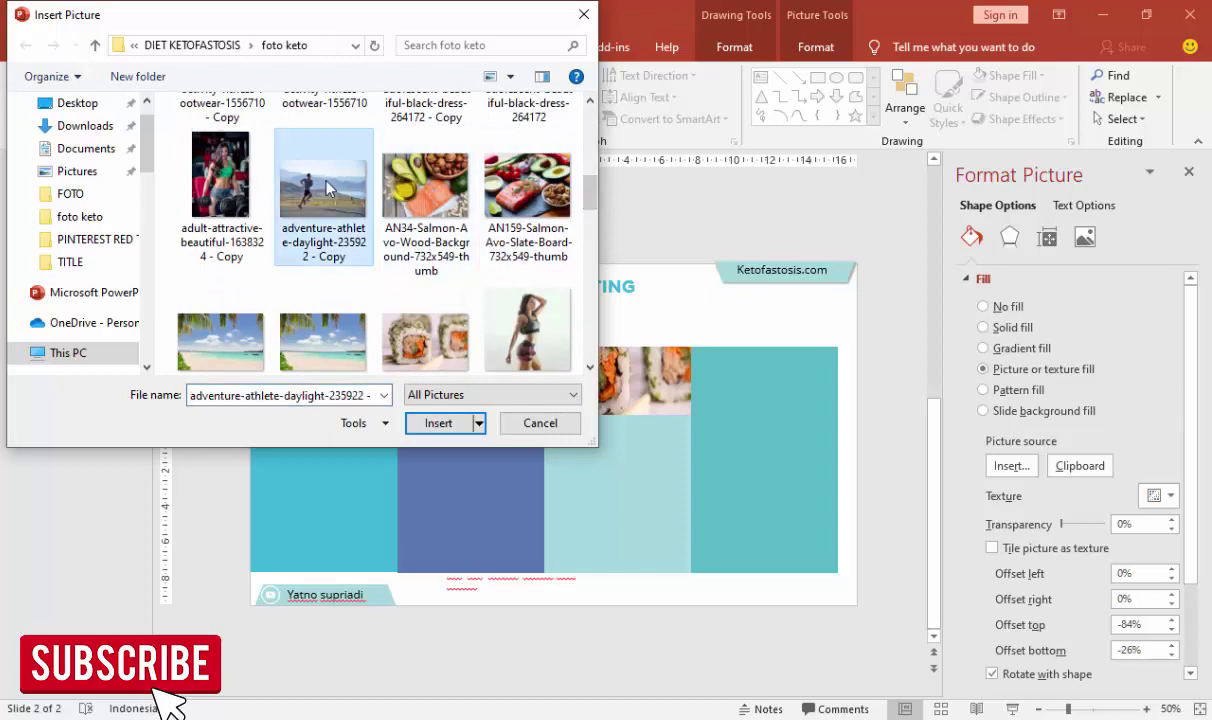
pyautogui.click(460, 426)
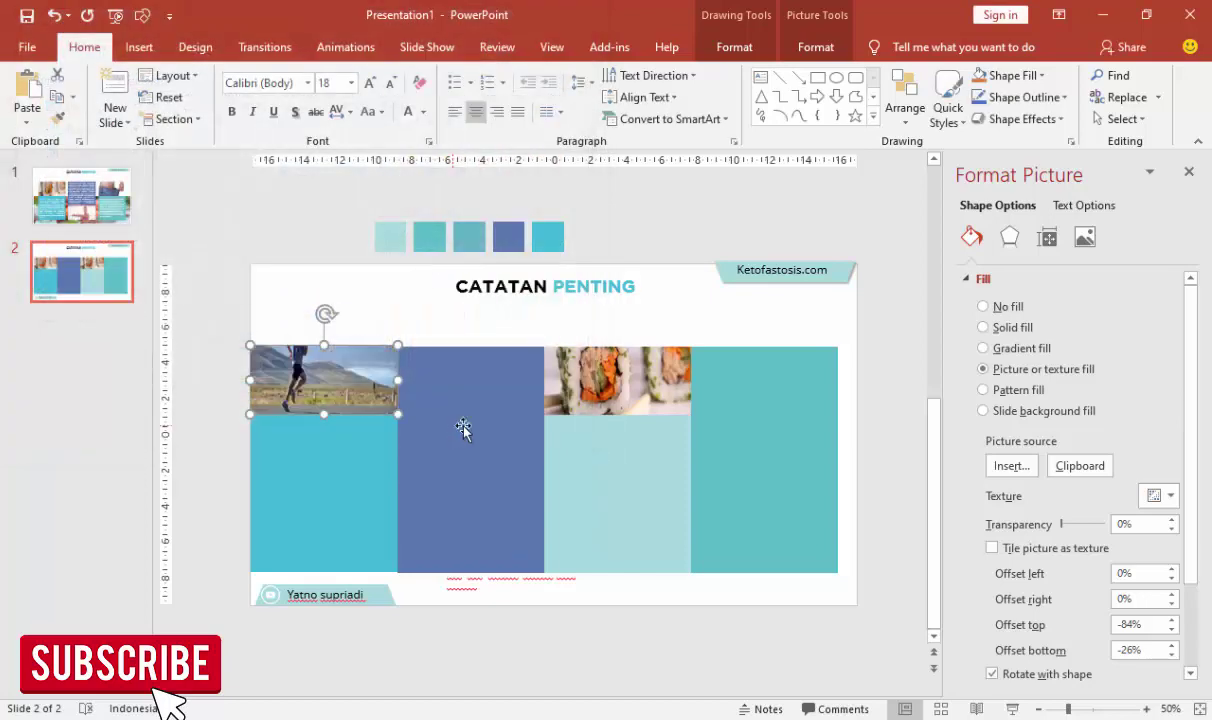
# Step: Shift the runner photo's top offset to -38% so the runner is visible
pyautogui.click(1173, 624)
pyautogui.click(1173, 624)
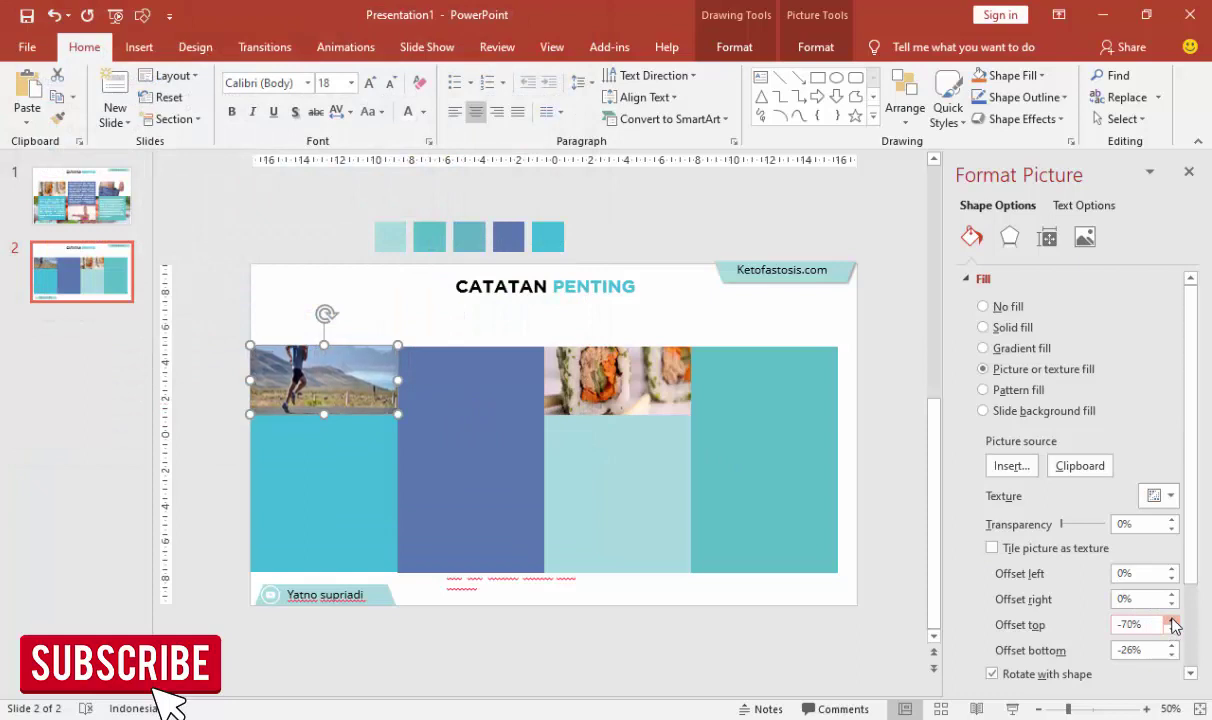
pyautogui.click(1173, 624)
pyautogui.click(1173, 624)
pyautogui.click(1173, 624)
pyautogui.click(1173, 624)
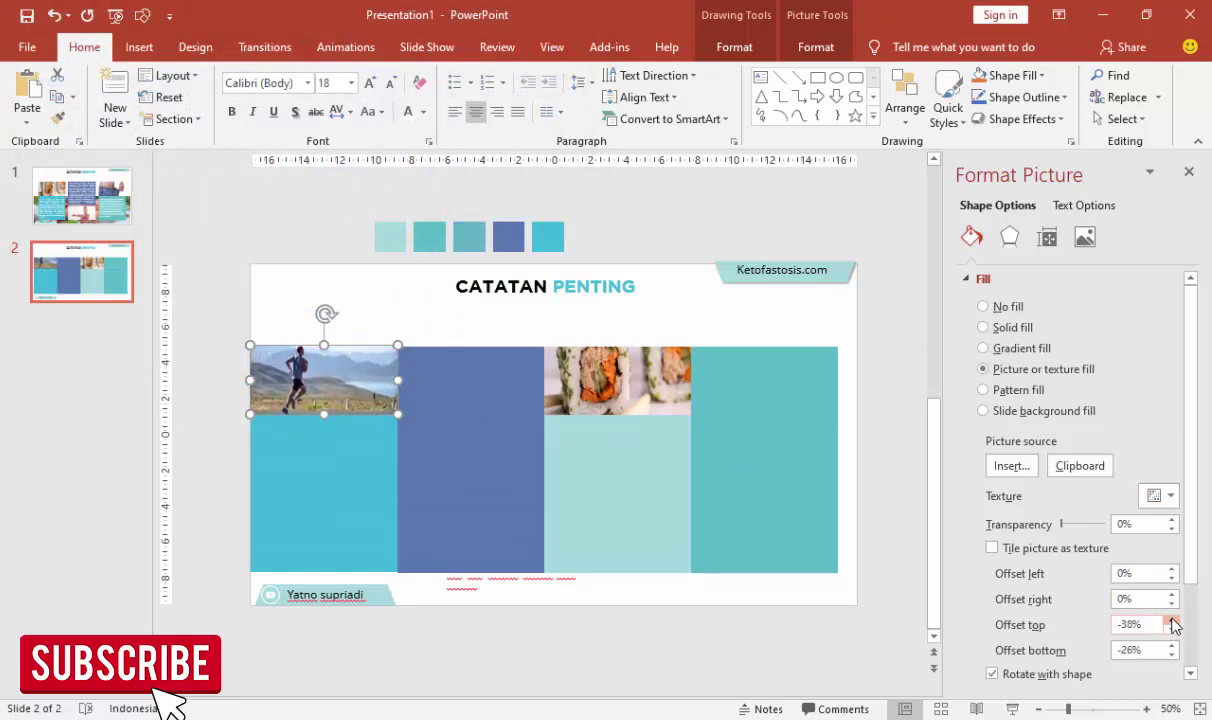
pyautogui.click(1173, 624)
pyautogui.click(638, 392)
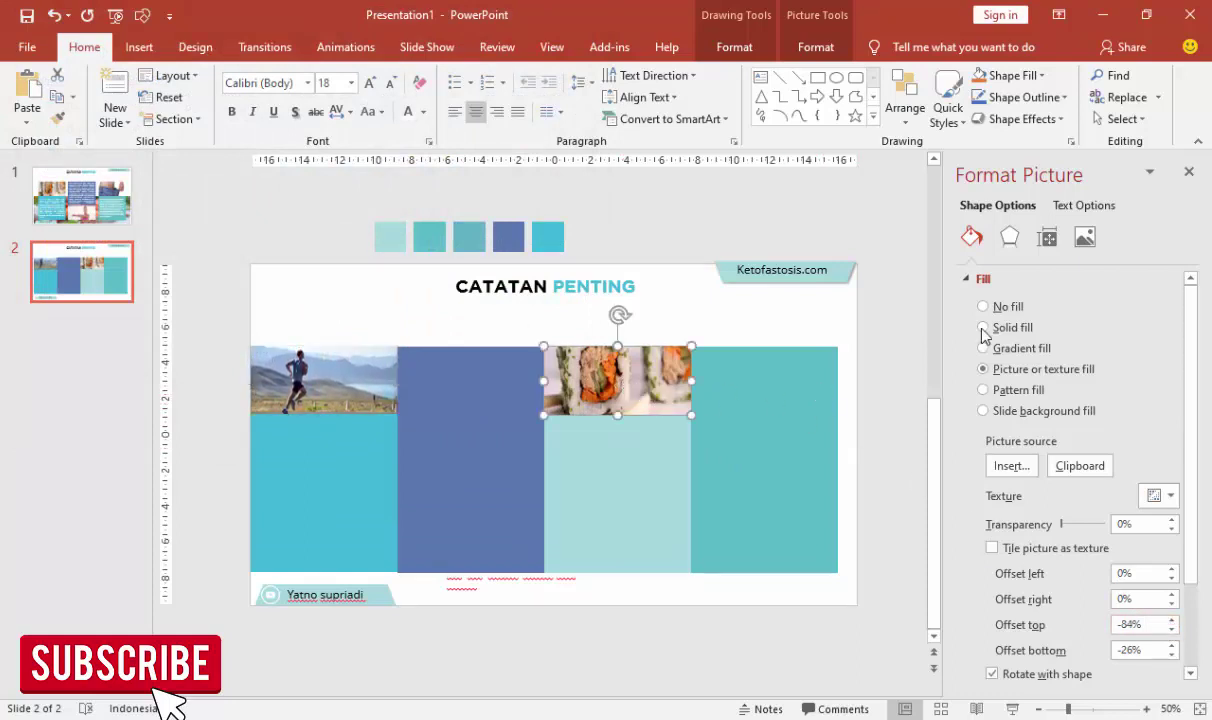
# Step: Fill the third column's picture shape with the Keto-1 photo from file
pyautogui.click(1008, 465)
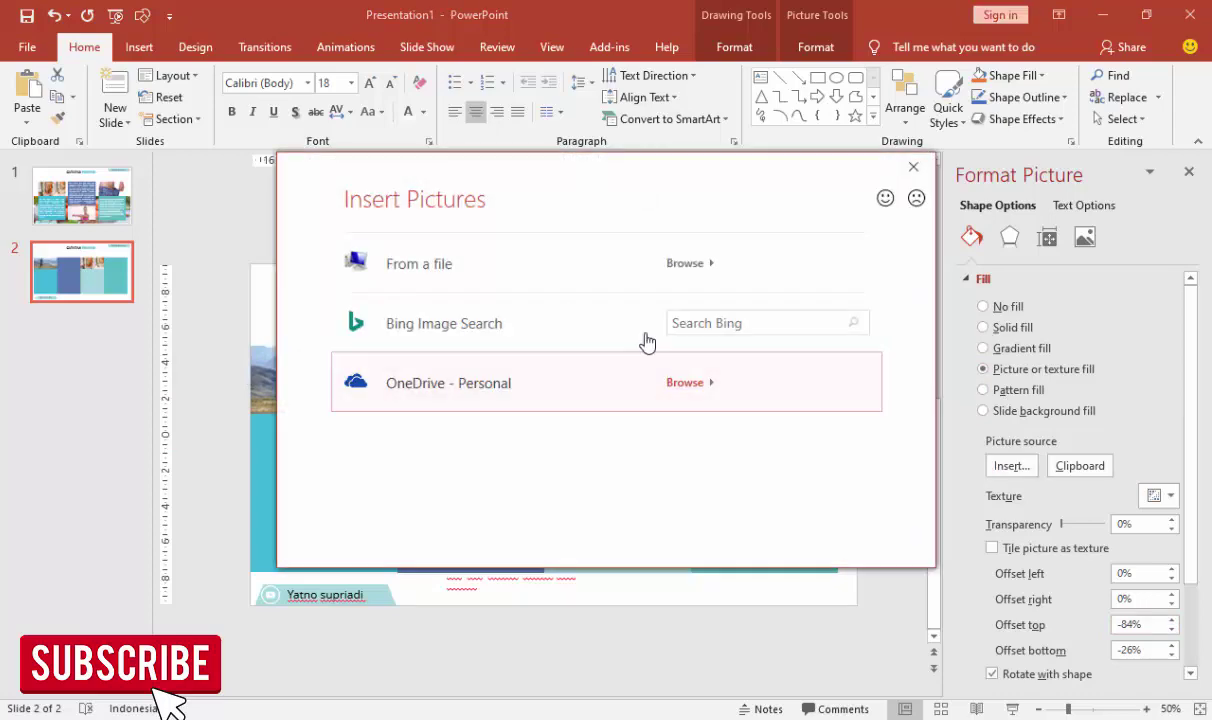
pyautogui.click(522, 287)
pyautogui.moveTo(590, 122); pyautogui.dragTo(598, 232)
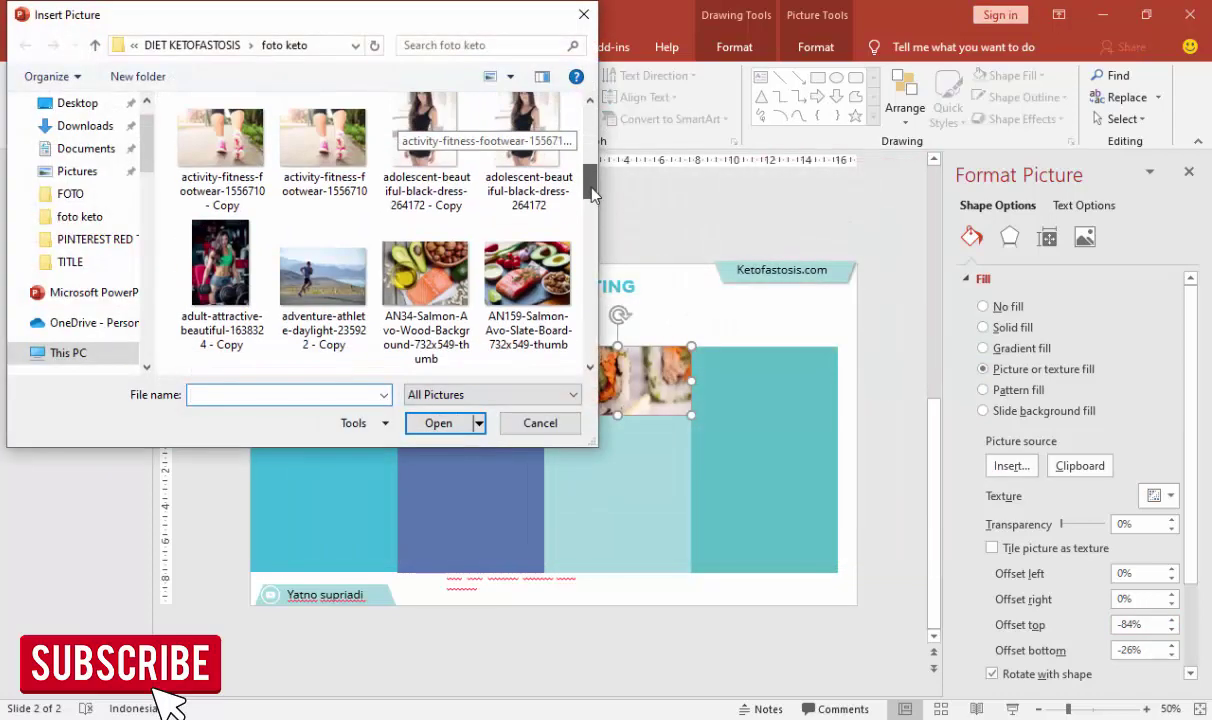
pyautogui.scroll(-3, 566, 232)
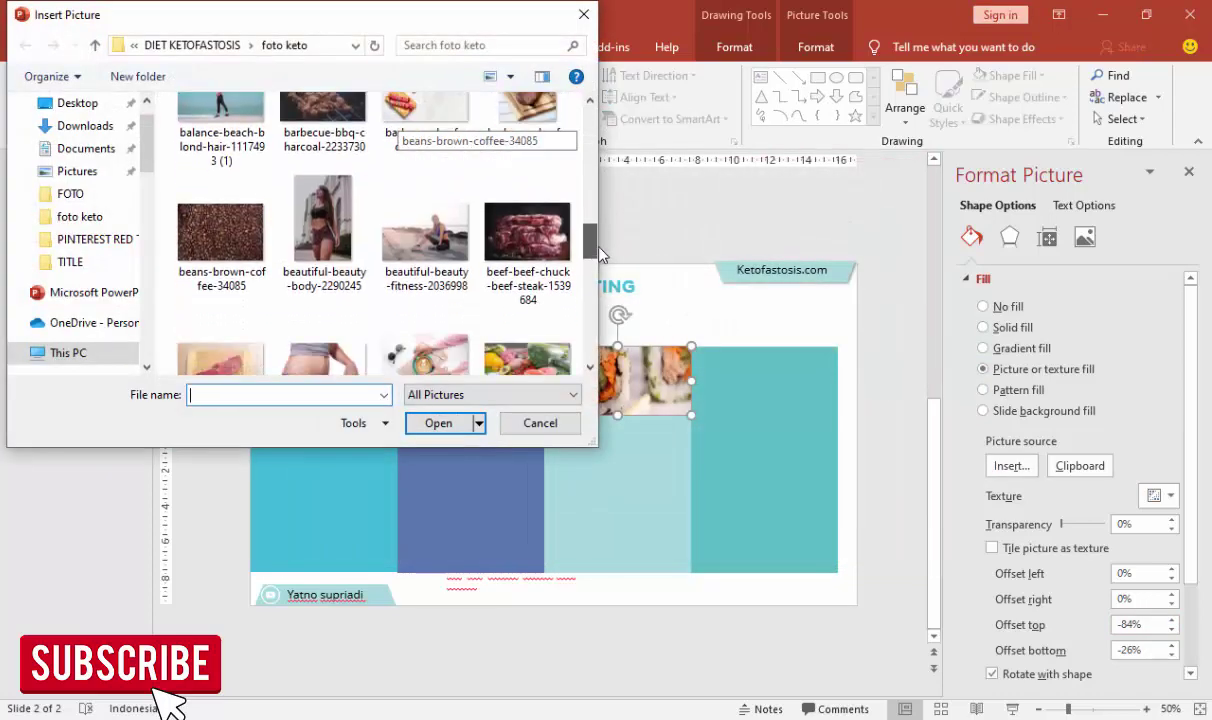
pyautogui.scroll(-5, 490, 270)
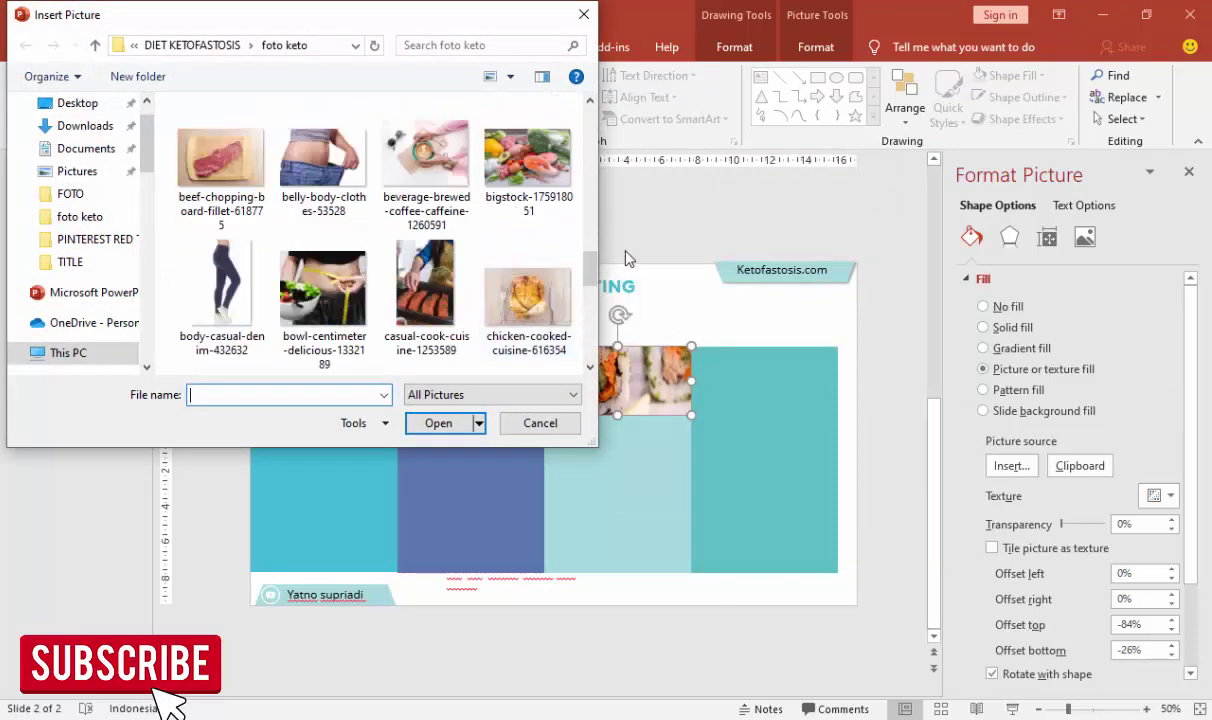
pyautogui.scroll(-3, 562, 262)
pyautogui.scroll(-2, 580, 290)
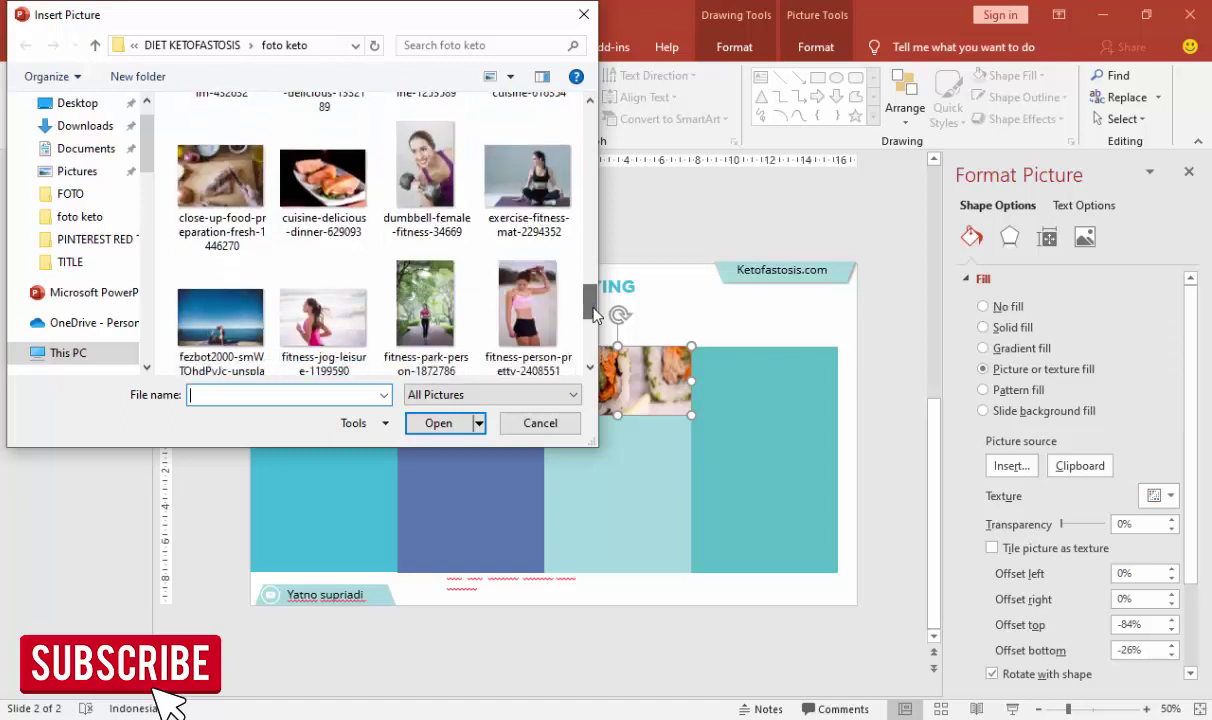
pyautogui.moveTo(592, 312); pyautogui.dragTo(592, 340)
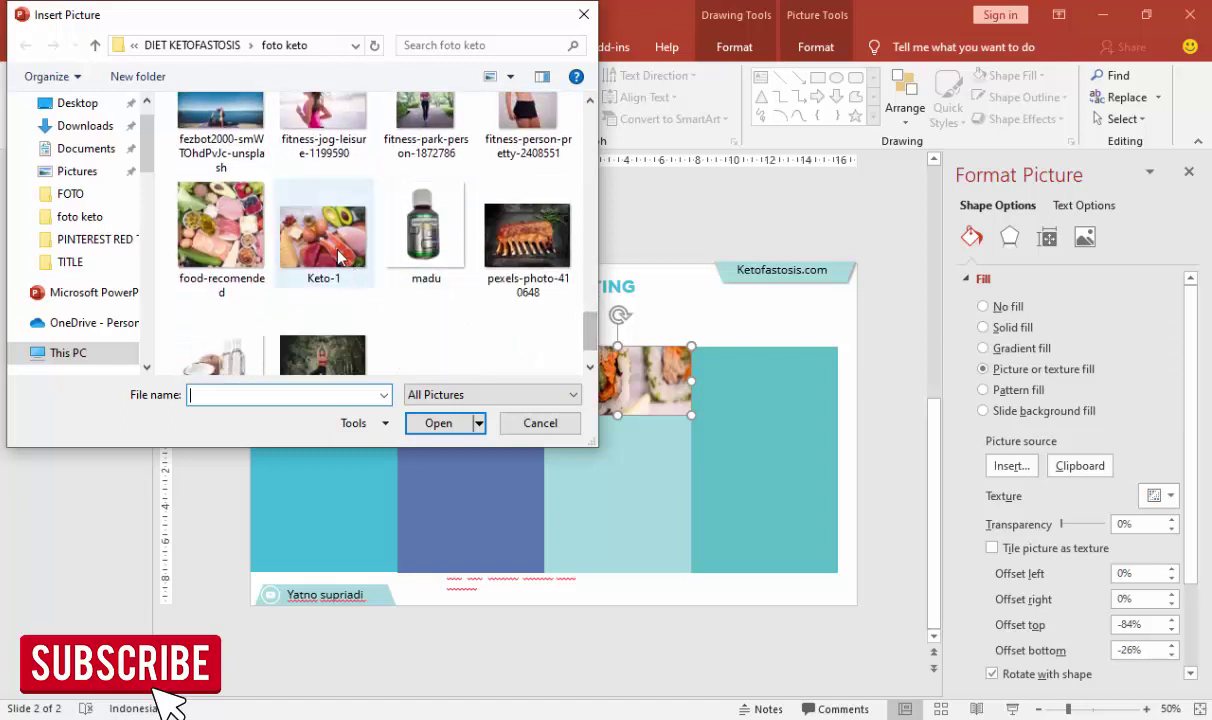
pyautogui.click(322, 236)
pyautogui.click(440, 422)
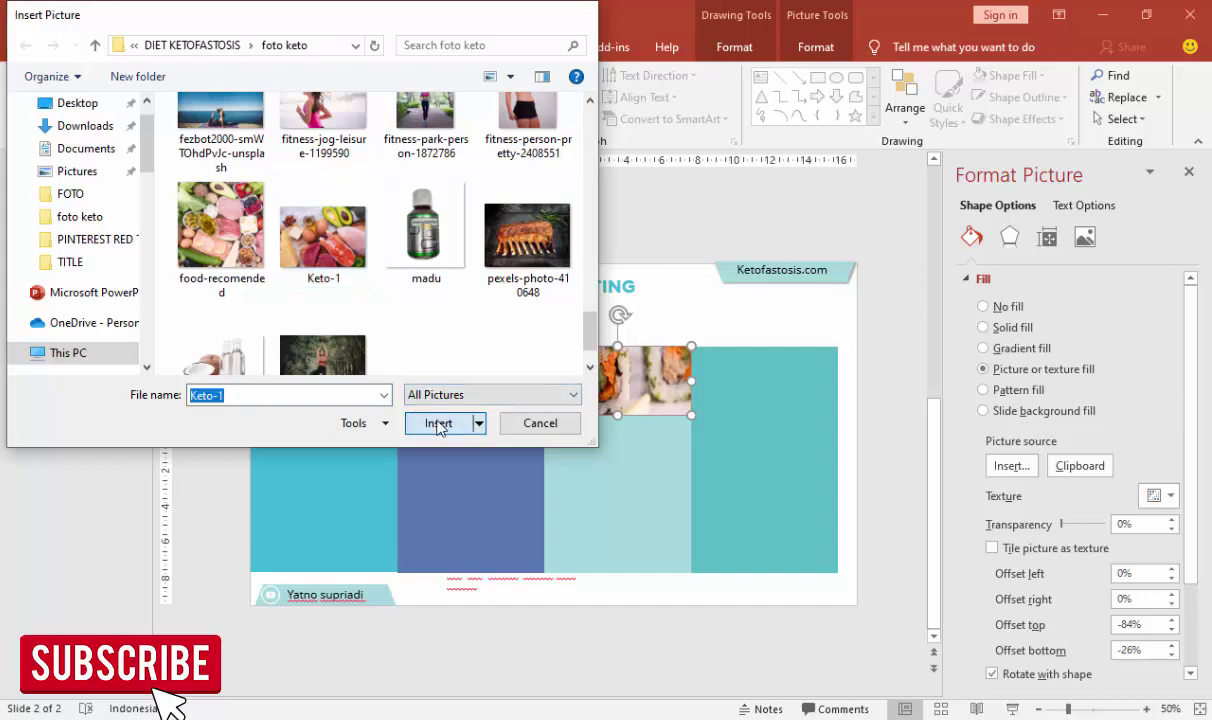
pyautogui.click(893, 358)
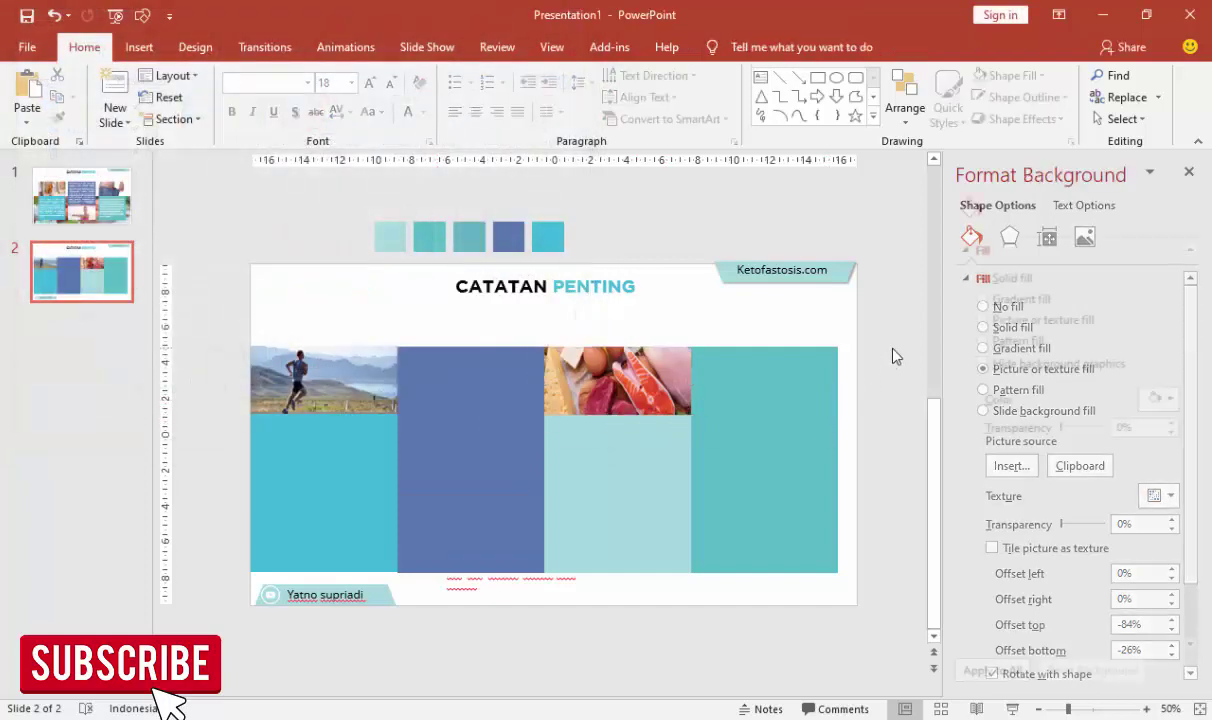
# Step: Bring the 'Inti dari protokol ini…' text box in front of the dark blue column
pyautogui.click(497, 533)
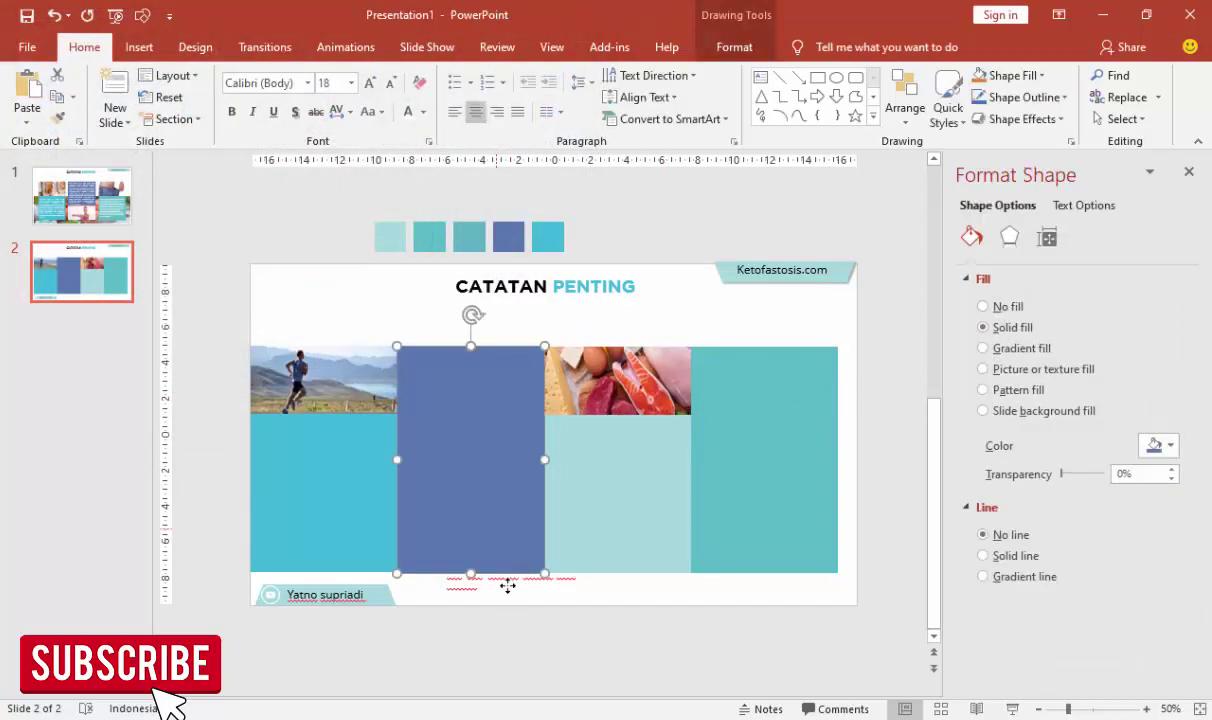
pyautogui.click(563, 587)
pyautogui.rightClick(580, 582)
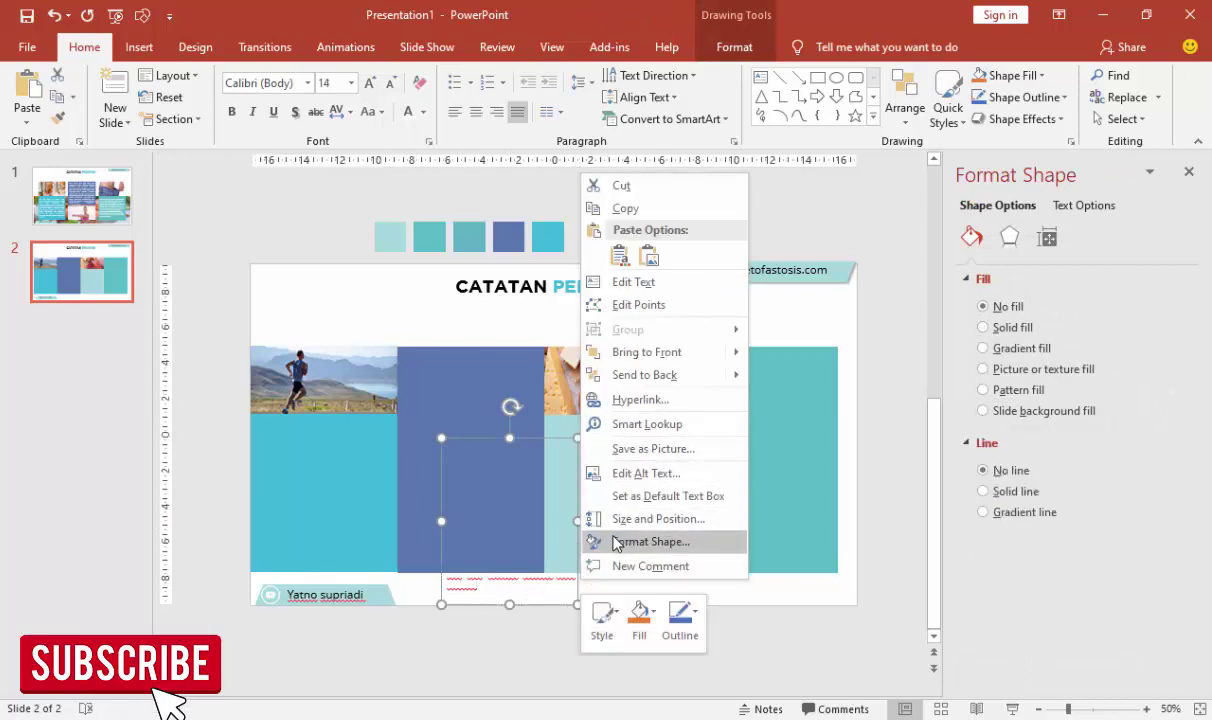
pyautogui.click(645, 353)
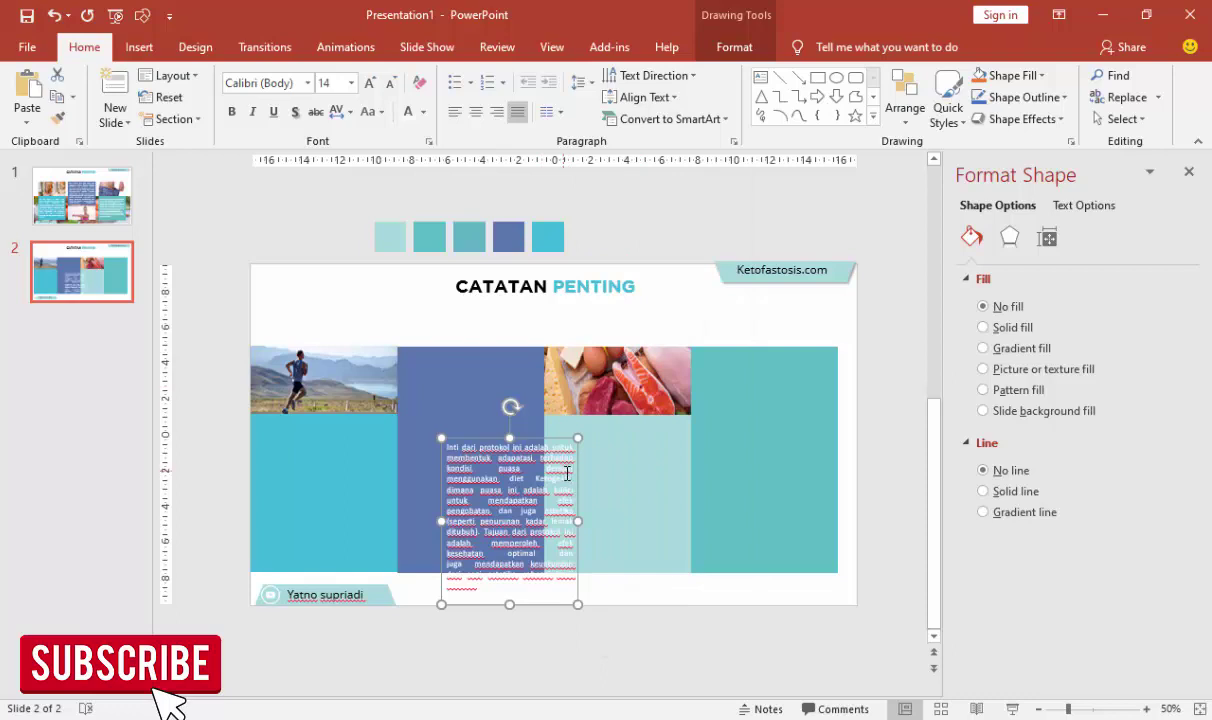
# Step: Place copies of the paragraph text box in the columns and line them up at equal height
pyautogui.moveTo(576, 477)
pyautogui.mouseDown()
pyautogui.moveTo(386, 454)
pyautogui.moveTo(534, 417)
pyautogui.moveTo(545, 400)
pyautogui.mouseUp()
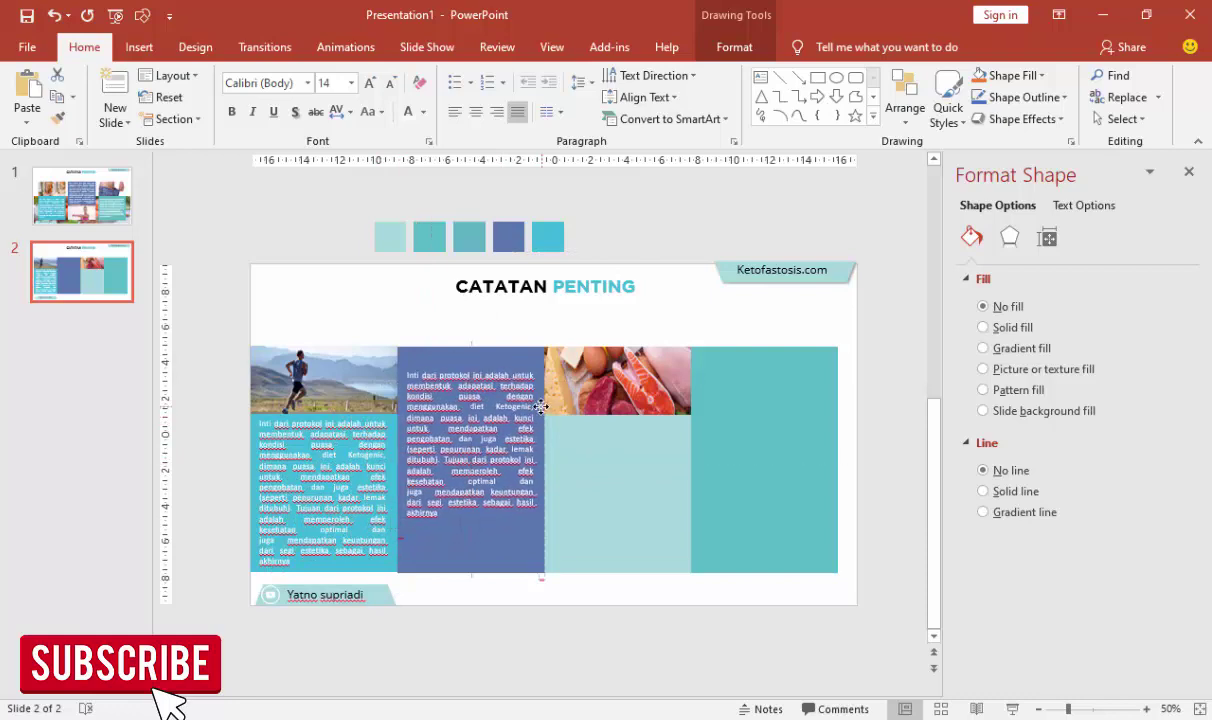
pyautogui.moveTo(471, 535); pyautogui.dragTo(470, 565)
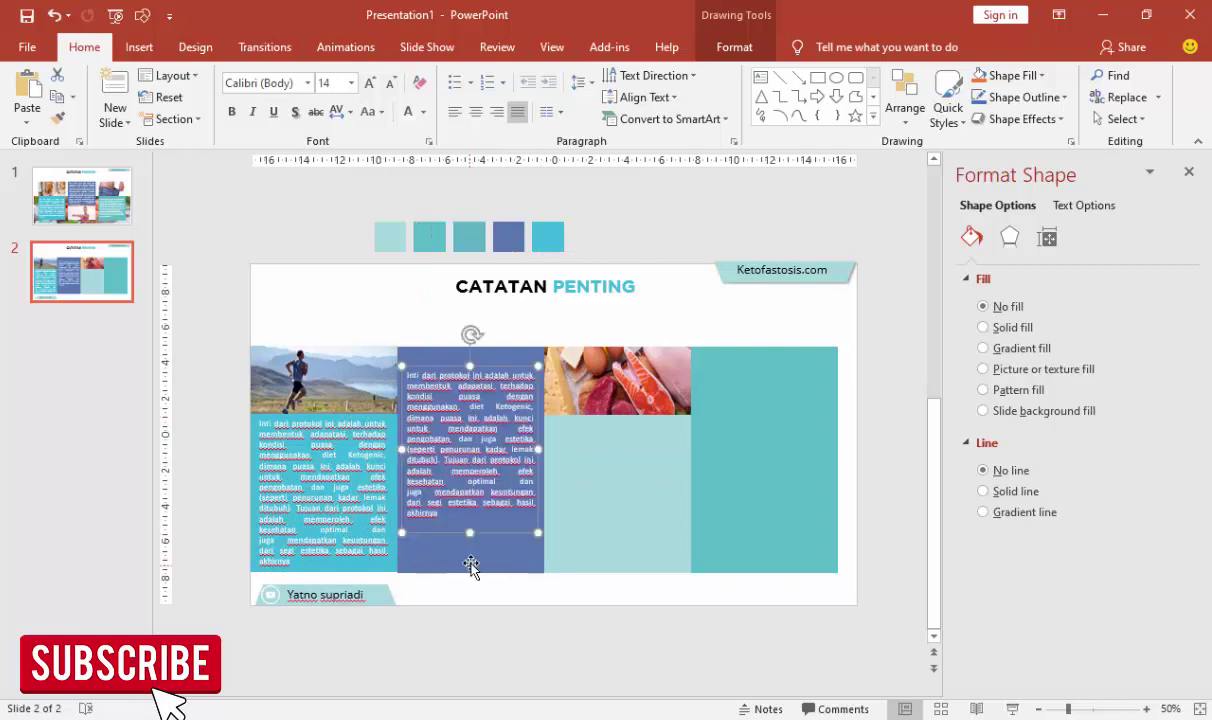
pyautogui.hotkey('ctrl', 'z')
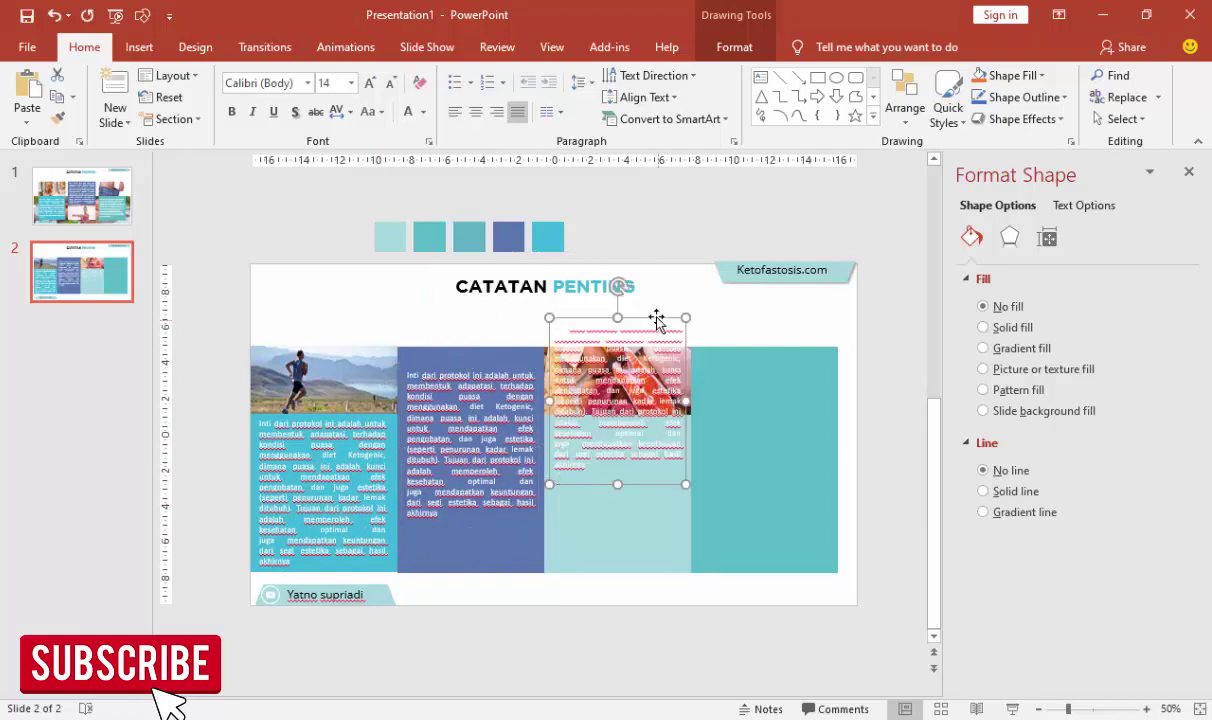
pyautogui.moveTo(656, 318); pyautogui.dragTo(655, 413)
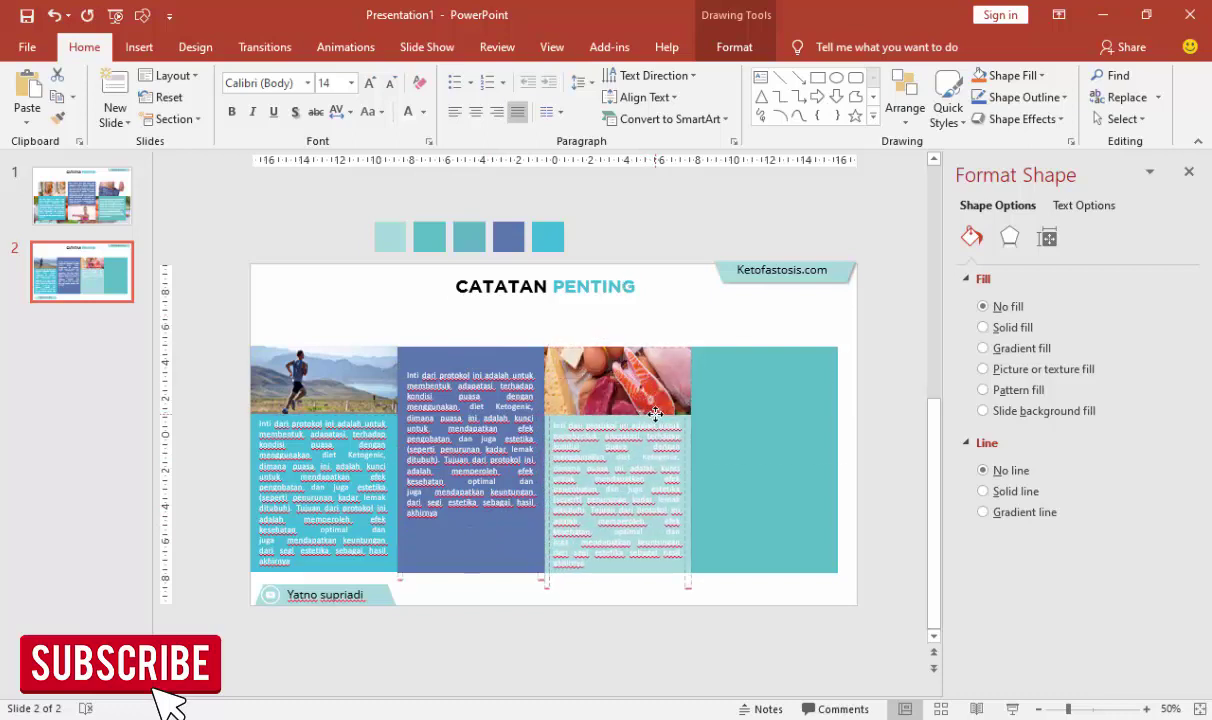
pyautogui.hotkey('ctrl', 'd')
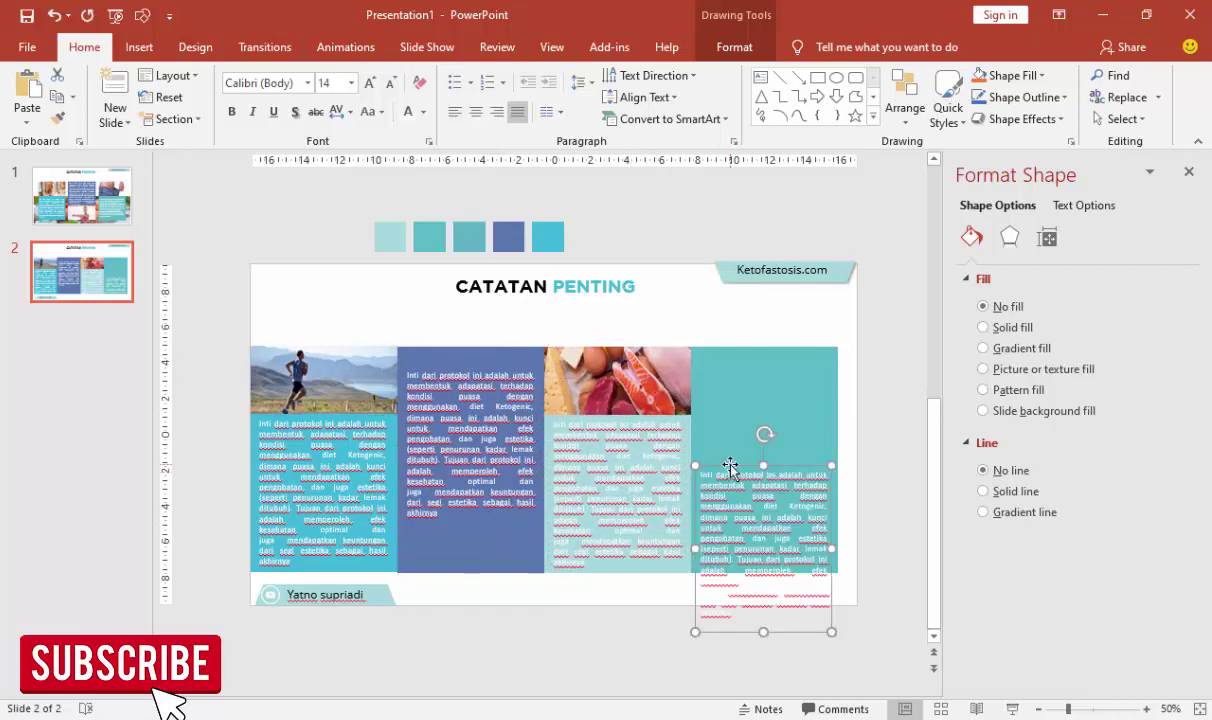
pyautogui.moveTo(730, 465); pyautogui.dragTo(727, 406)
pyautogui.click(503, 375)
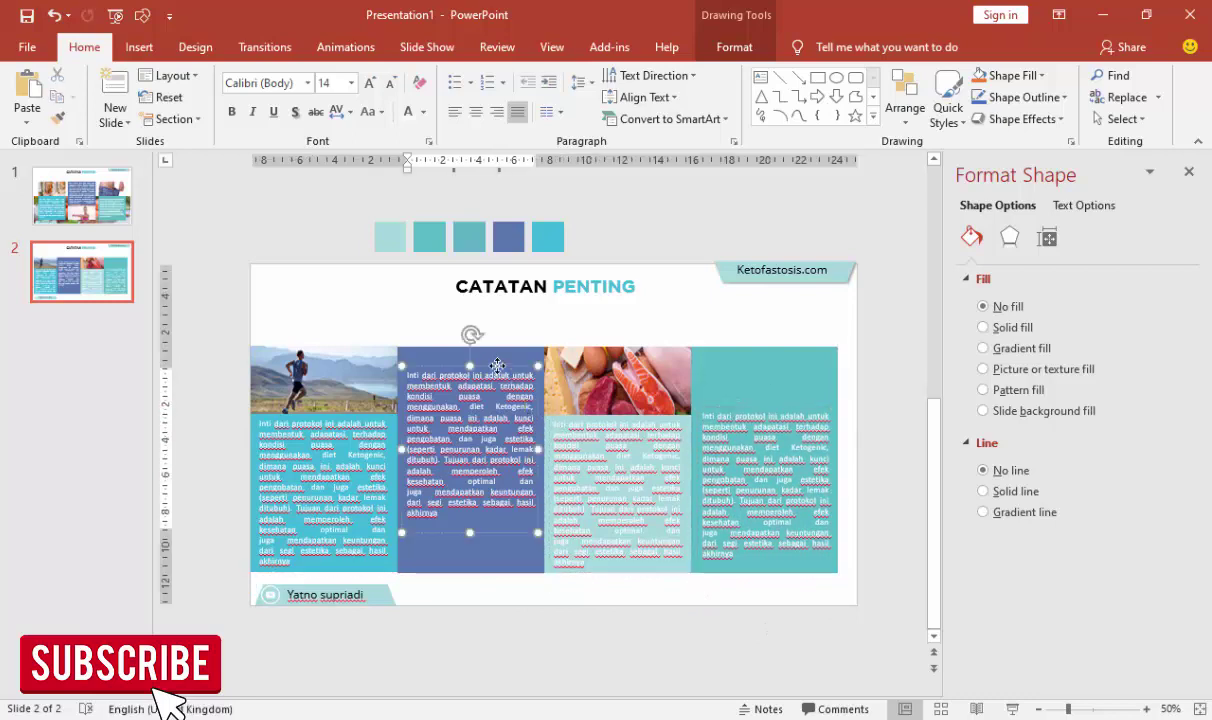
pyautogui.moveTo(497, 366); pyautogui.dragTo(494, 406)
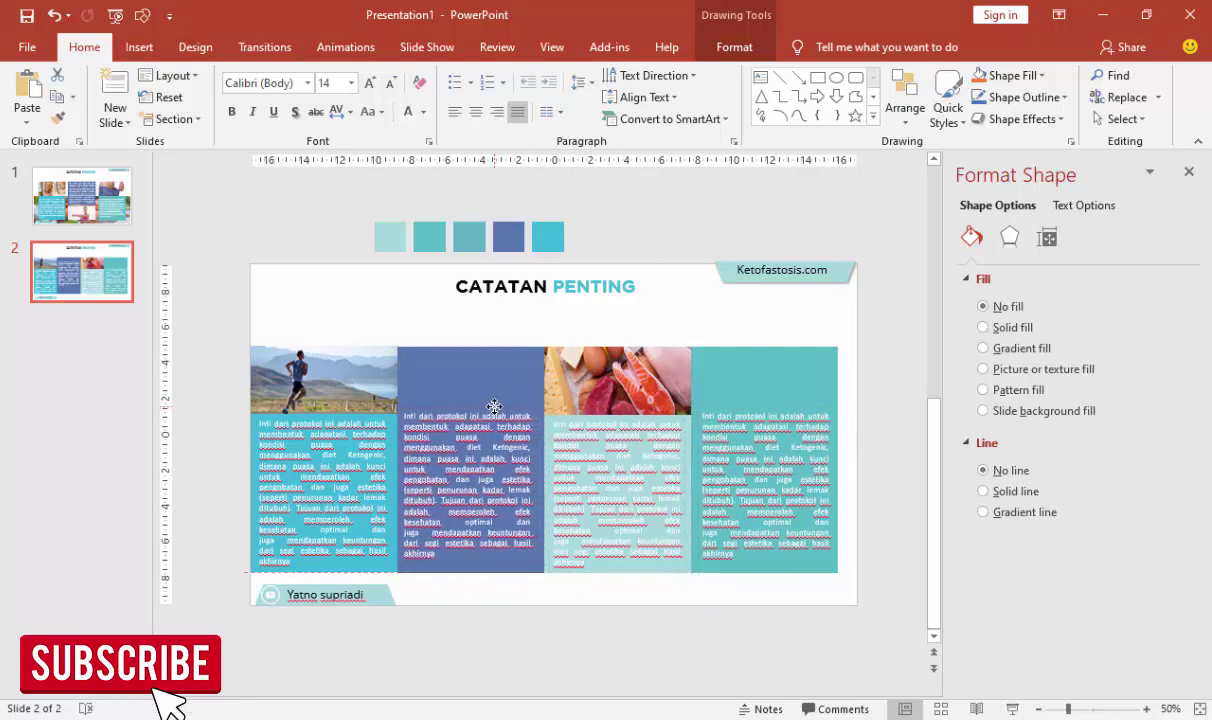
pyautogui.moveTo(494, 408); pyautogui.dragTo(494, 412)
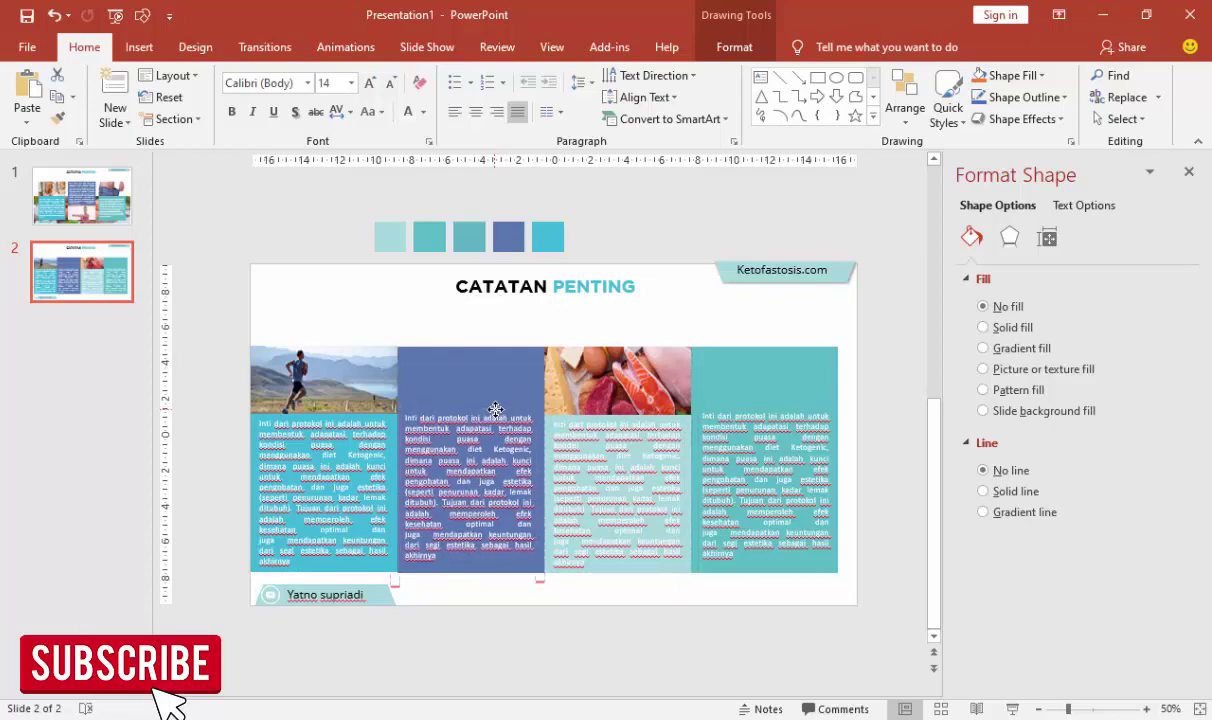
# Step: Select the left column's text box and look over the fasting-hours paragraph in Word
pyautogui.click(346, 482)
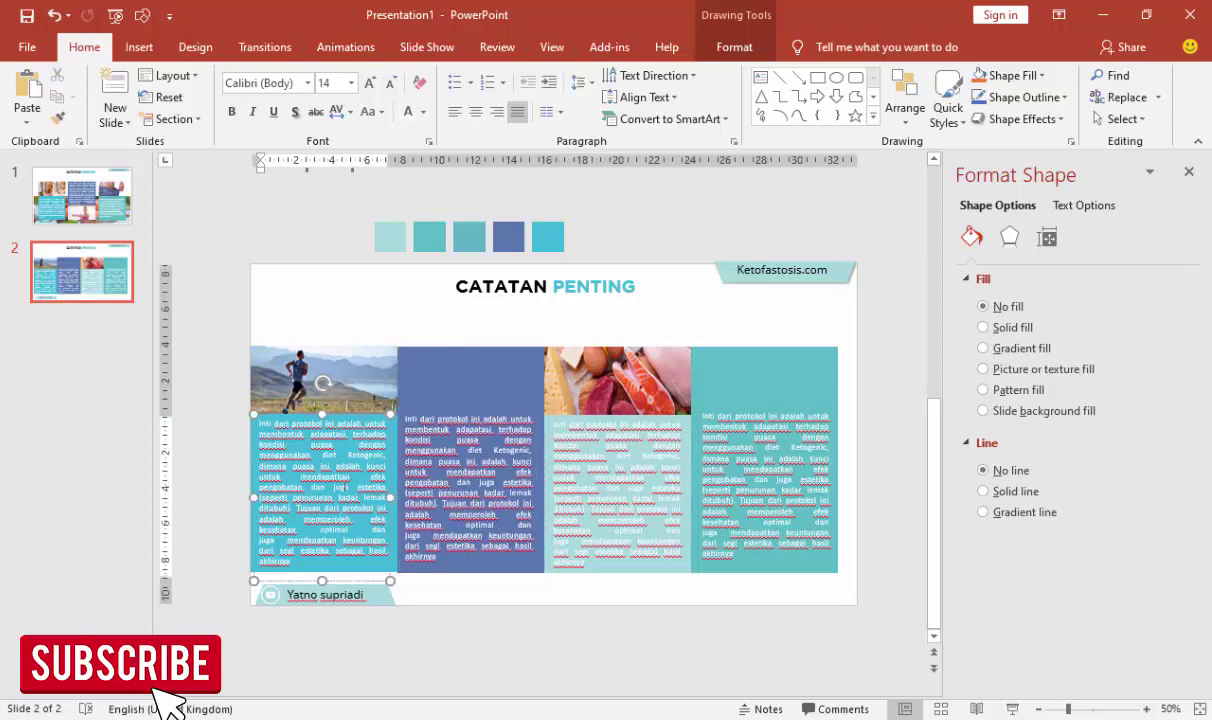
pyautogui.scroll(-7, 268, 460)
pyautogui.scroll(-3, 268, 460)
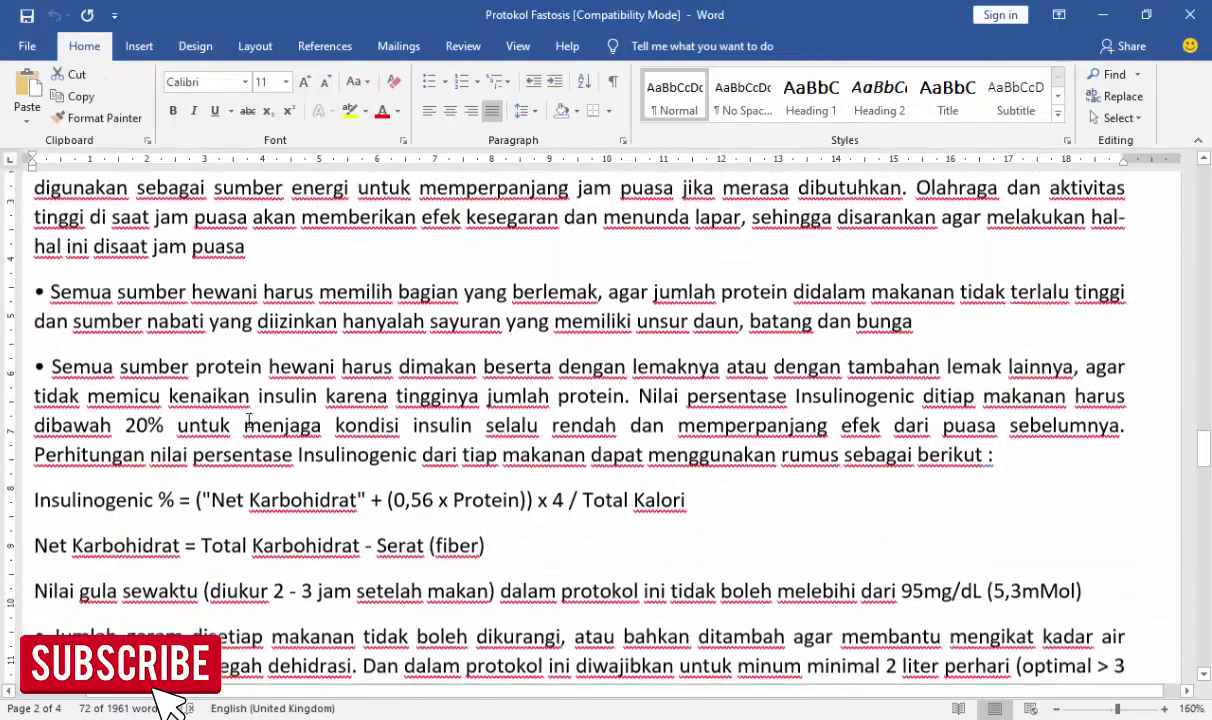
pyautogui.scroll(2, 76, 243)
pyautogui.moveTo(55, 218)
pyautogui.mouseDown()
pyautogui.moveTo(1125, 280)
pyautogui.moveTo(232, 288)
pyautogui.mouseUp()
pyautogui.click(235, 290)
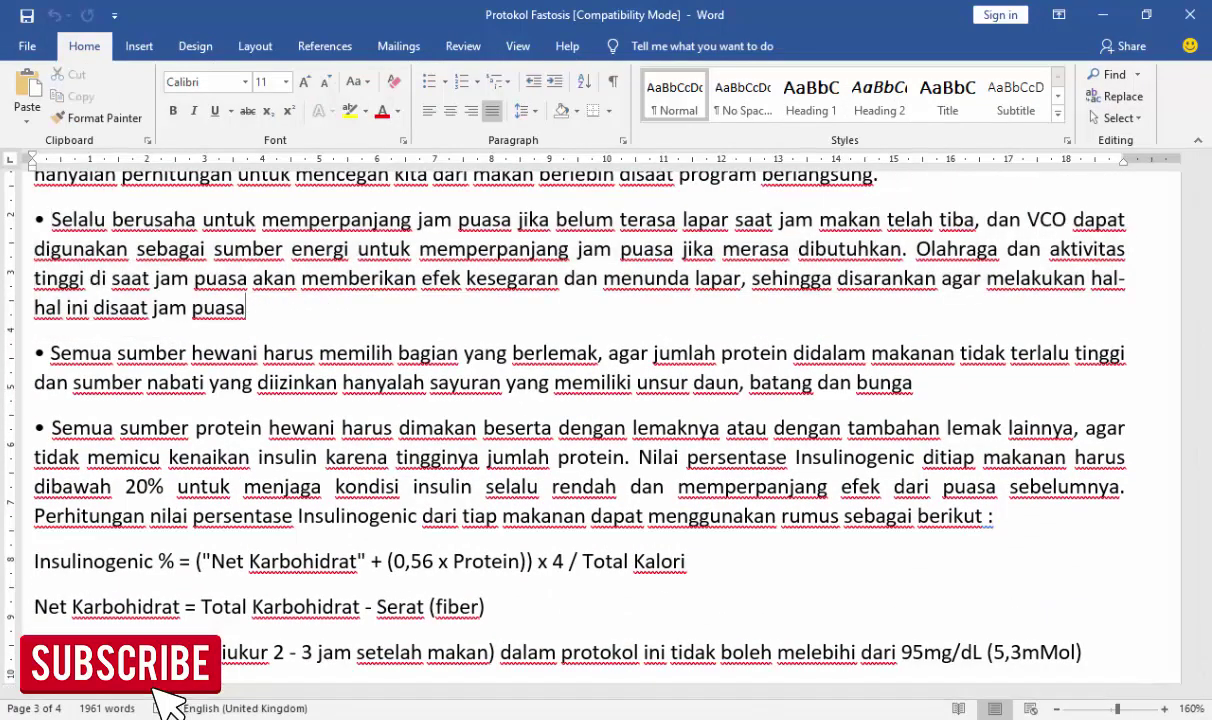
pyautogui.hotkey('alt', 'Tab')
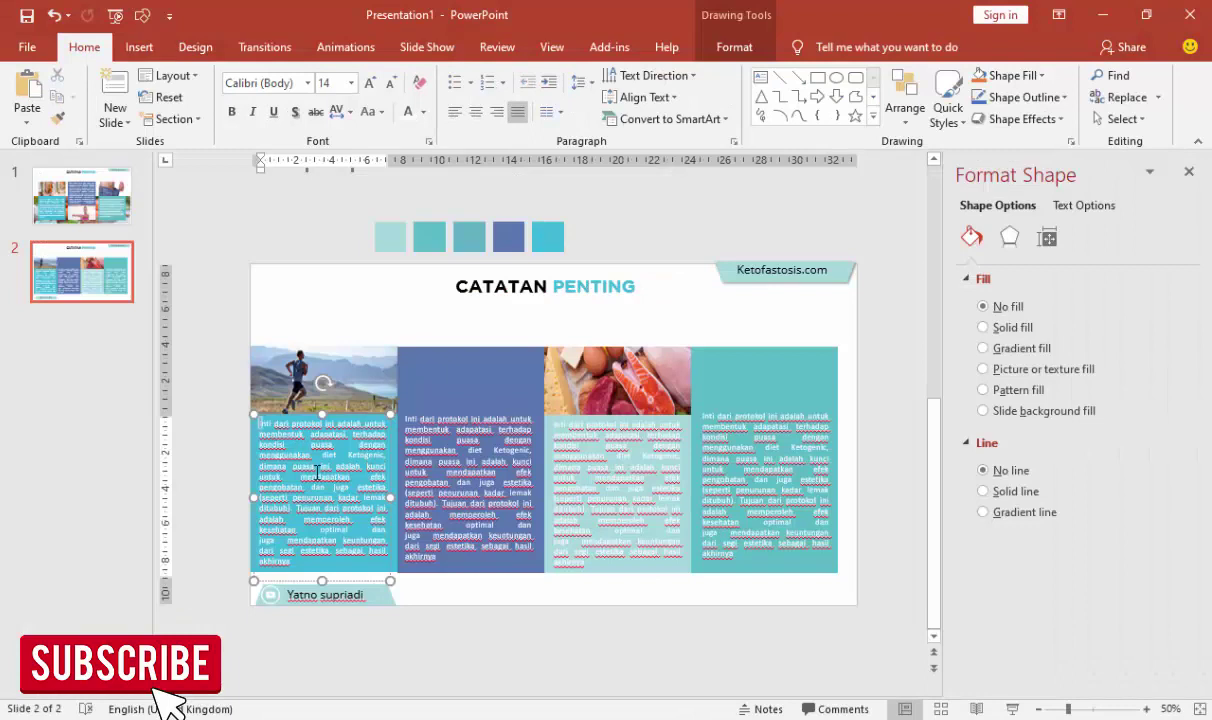
# Step: Delete the left column's paragraph text and select its now-empty text box
pyautogui.moveTo(258, 422); pyautogui.dragTo(378, 566)
pyautogui.press('Delete')
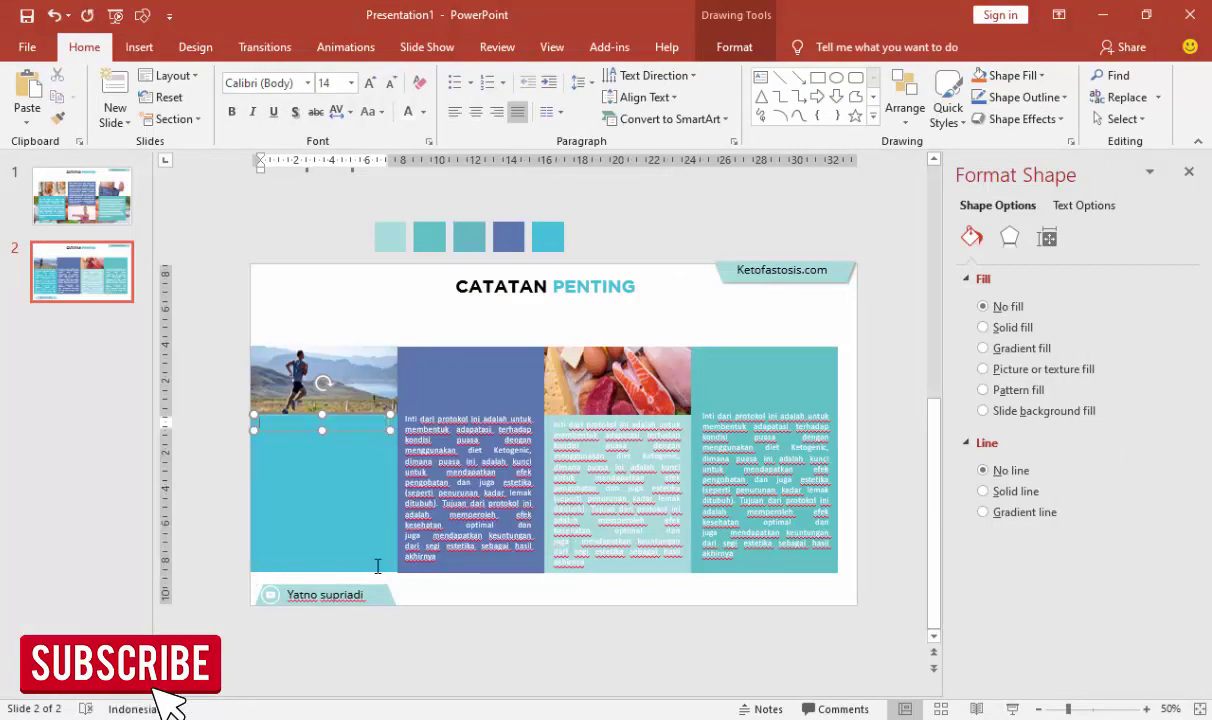
pyautogui.hotkey('ctrl', 'v')
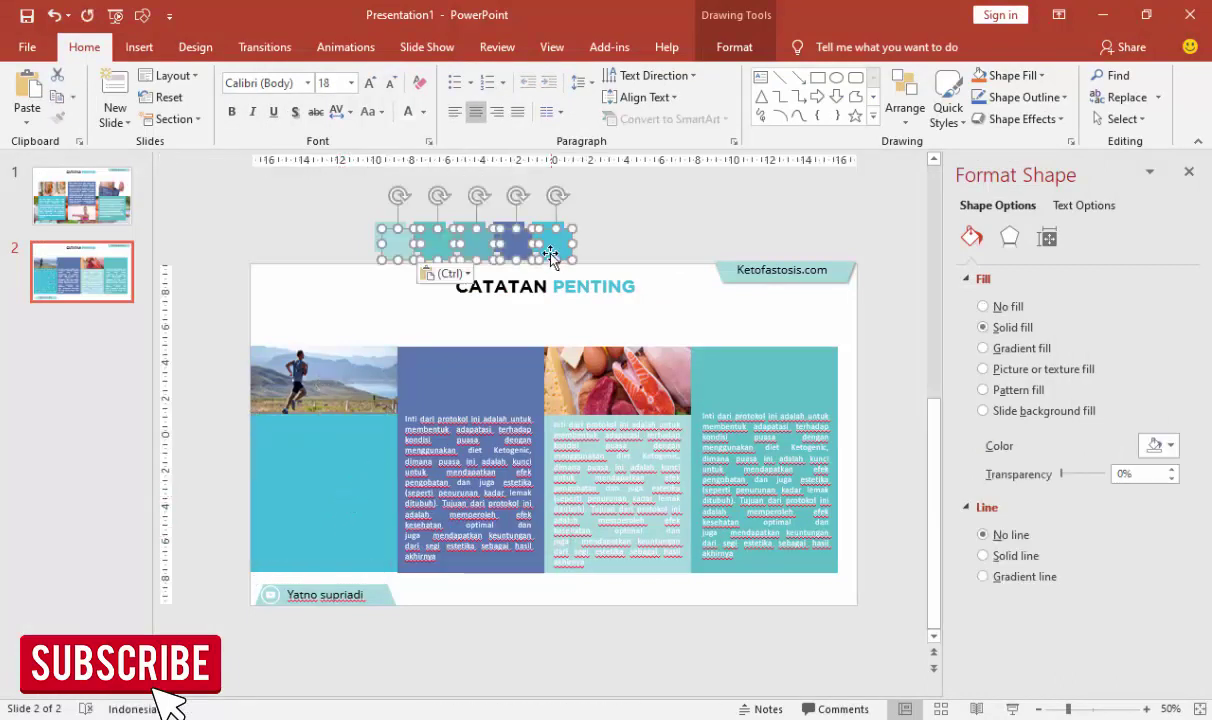
pyautogui.press('Escape')
pyautogui.click(385, 425)
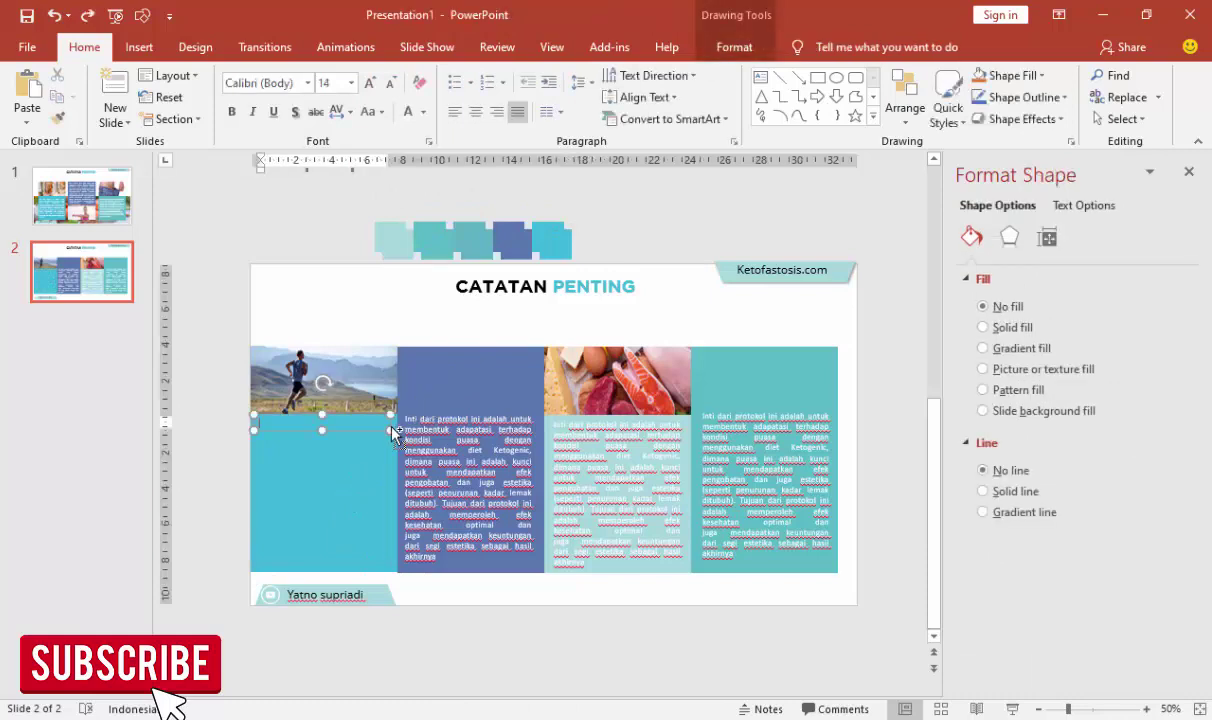
pyautogui.click(355, 428)
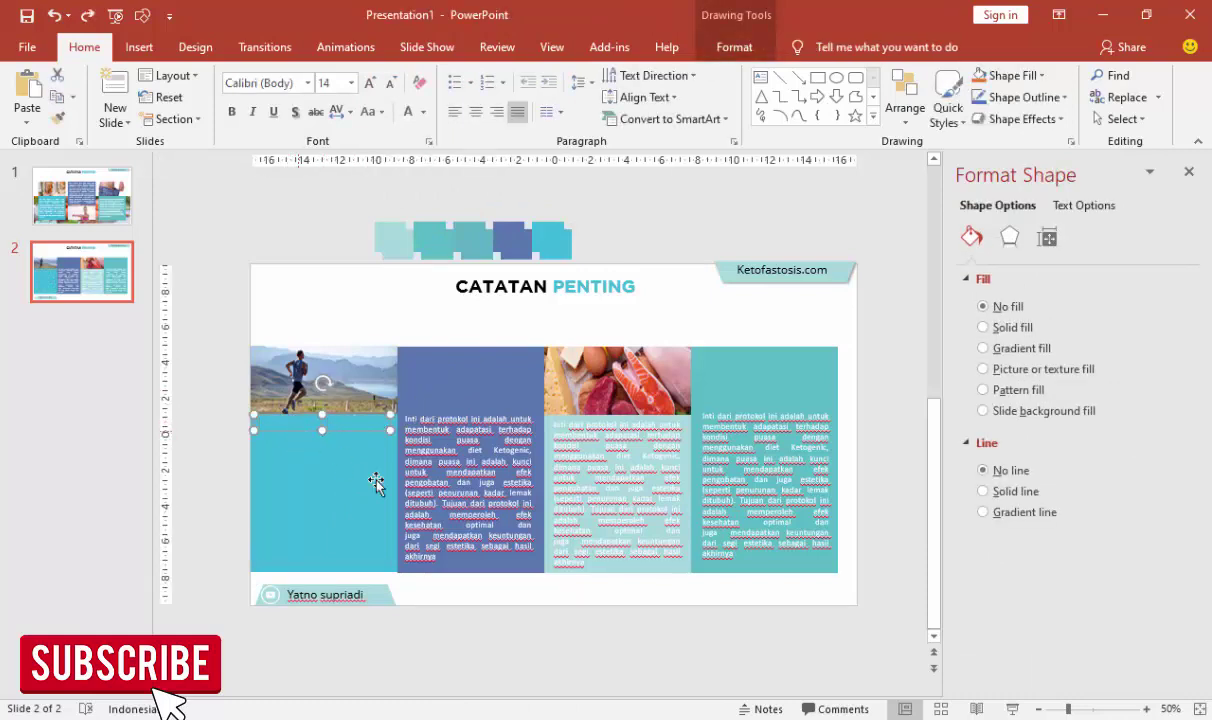
pyautogui.hotkey('alt', 'Tab')
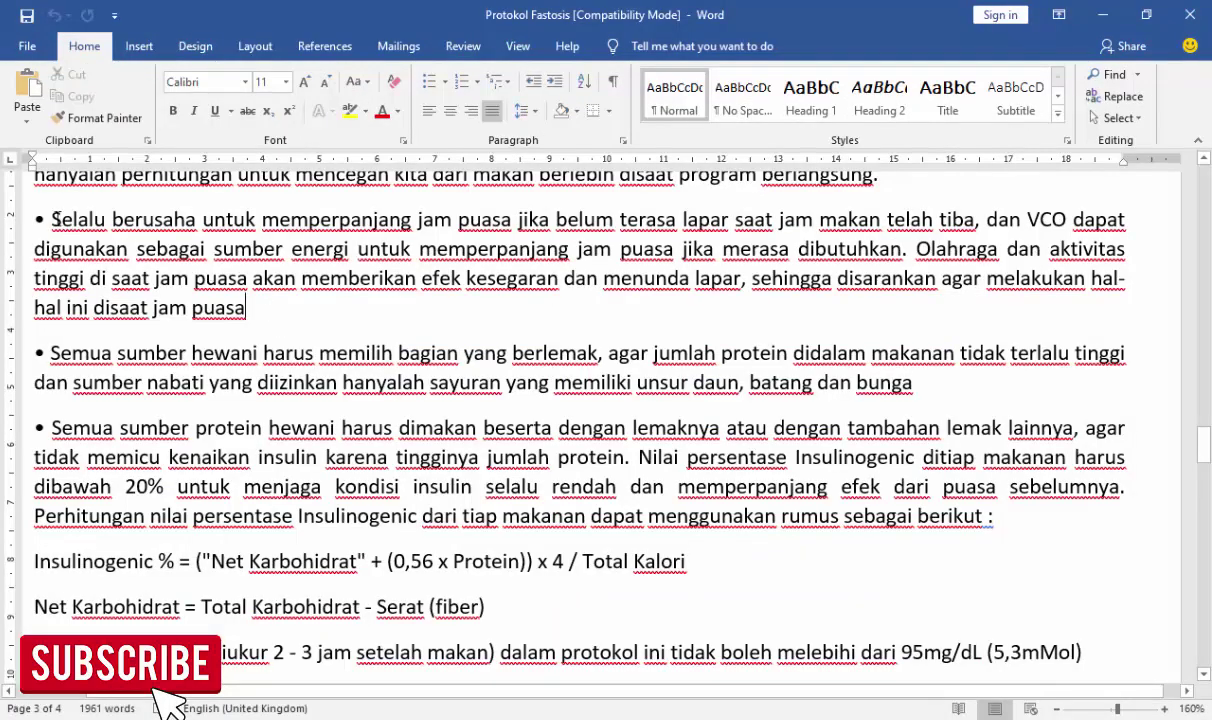
# Step: Take the 'Selalu berusaha…' bullet paragraph from Word back to PowerPoint
pyautogui.moveTo(52, 219)
pyautogui.mouseDown()
pyautogui.moveTo(232, 310)
pyautogui.moveTo(52, 219)
pyautogui.mouseUp()
pyautogui.hotkey('ctrl', 'c')
pyautogui.click(240, 315)
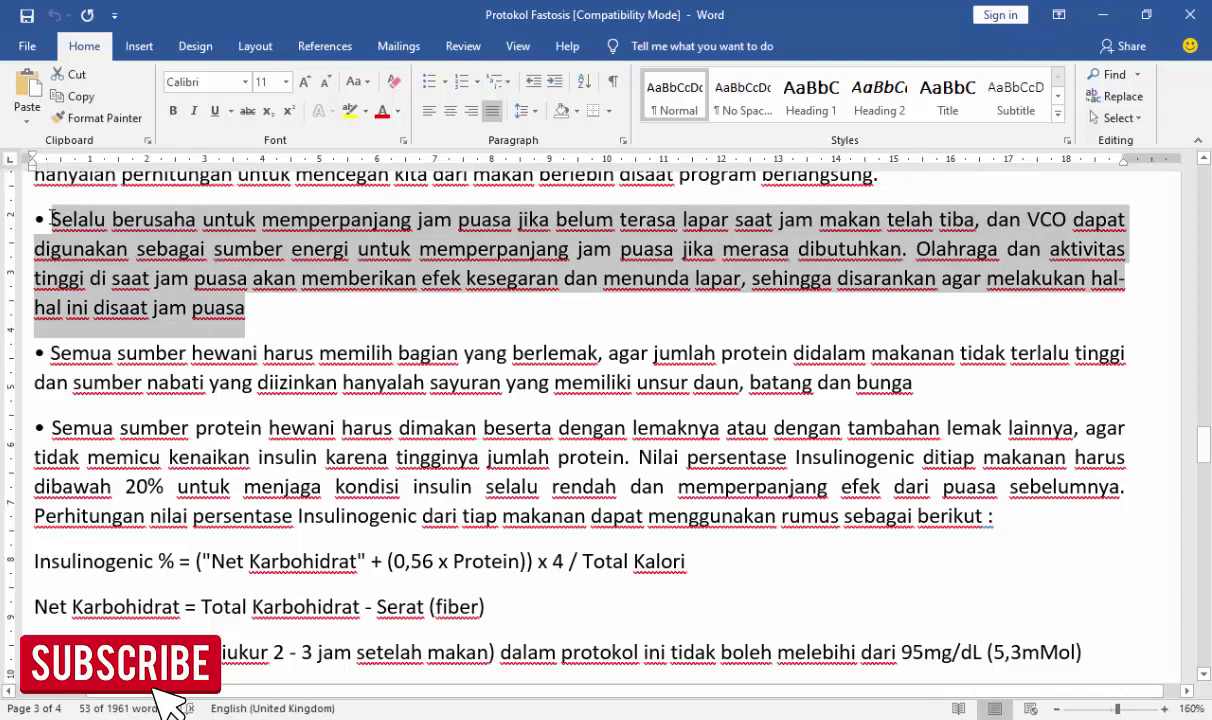
pyautogui.hotkey('alt', 'Tab')
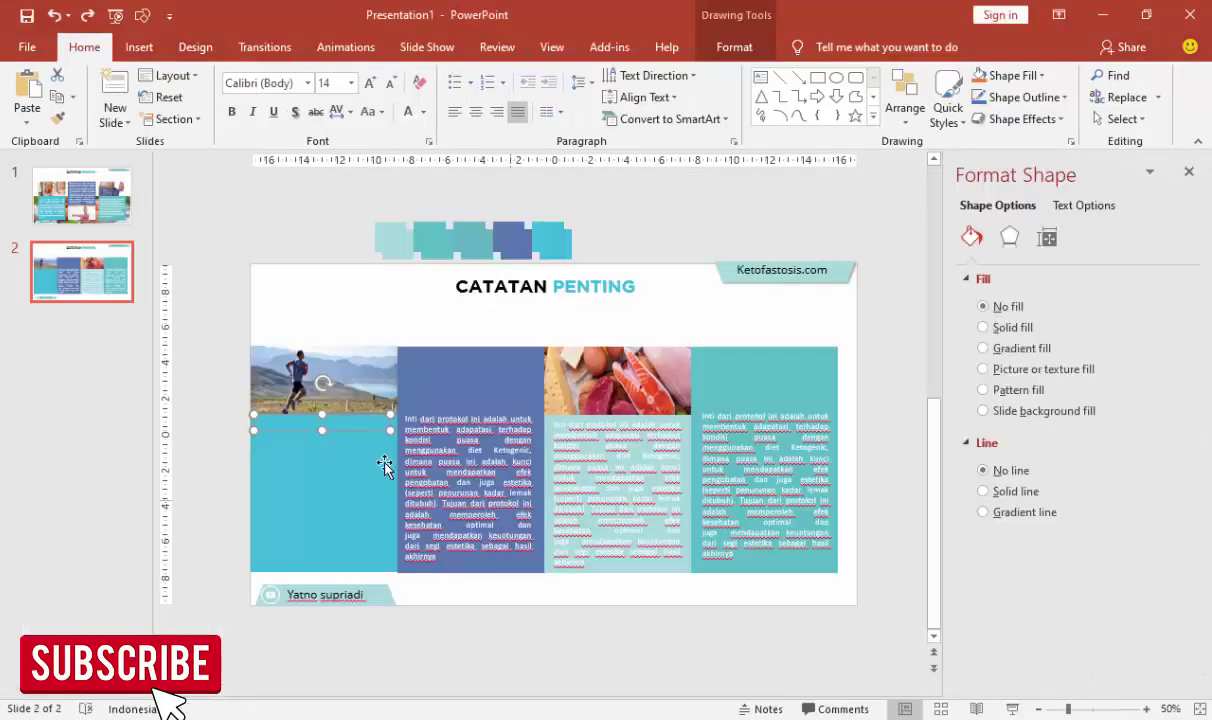
# Step: Paste the 'Selalu berusaha…' paragraph into the first column's text box at 14 pt
pyautogui.click(297, 422)
pyautogui.hotkey('ctrl', 'v')
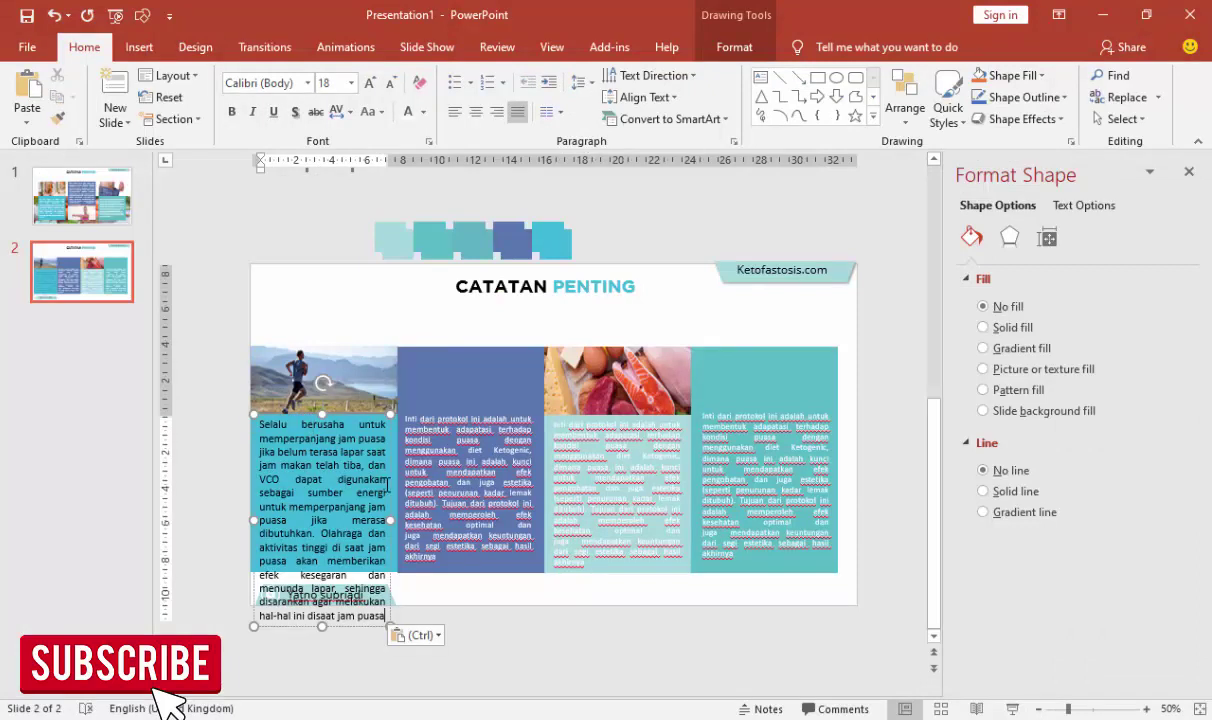
pyautogui.click(387, 474)
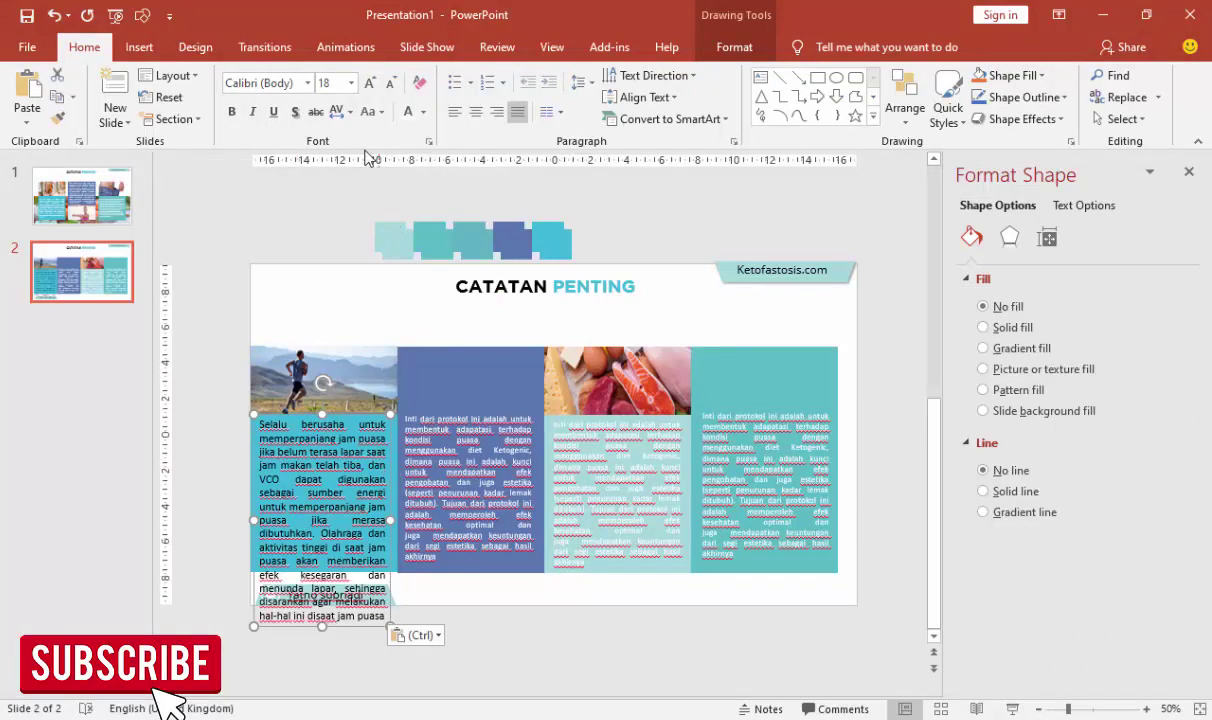
pyautogui.click(351, 83)
pyautogui.click(330, 213)
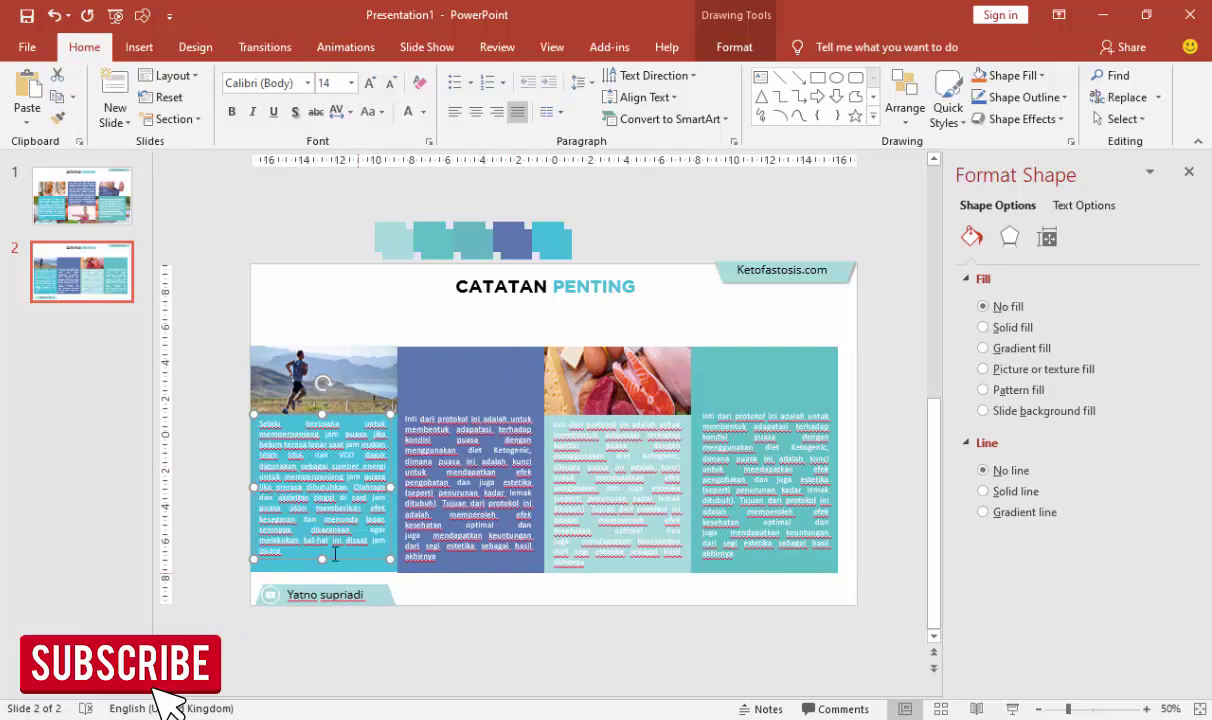
# Step: Delete the old paragraph text from the second column's text box
pyautogui.keyDown('ctrl'); pyautogui.scroll(2, 335, 555); pyautogui.keyUp('ctrl')
pyautogui.moveTo(390, 418)
pyautogui.mouseDown()
pyautogui.moveTo(483, 543)
pyautogui.moveTo(479, 613)
pyautogui.mouseUp()
pyautogui.press('Delete')
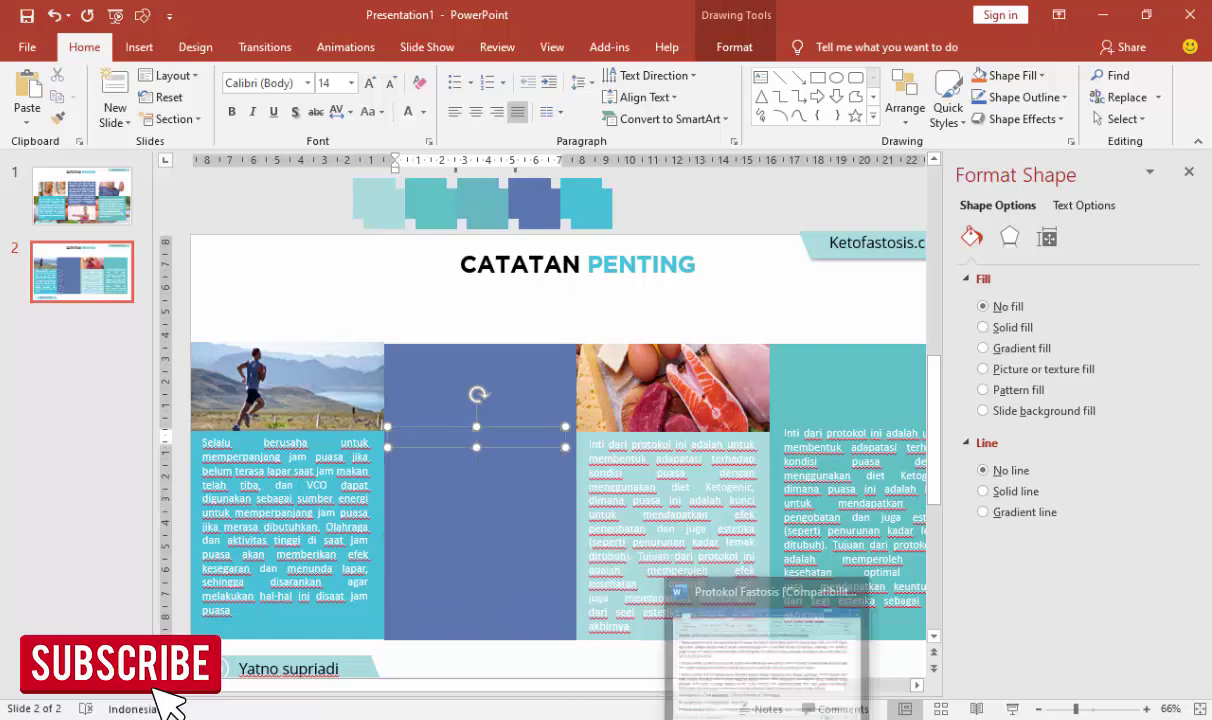
pyautogui.click(765, 650)
# Step: Select the Word paragraph from 'Semua sumber hewani' through 'bunga' for the dark blue column
pyautogui.scroll(-2, 134, 330)
pyautogui.moveTo(53, 282); pyautogui.dragTo(901, 318)
pyautogui.hotkey('ctrl', 'c')
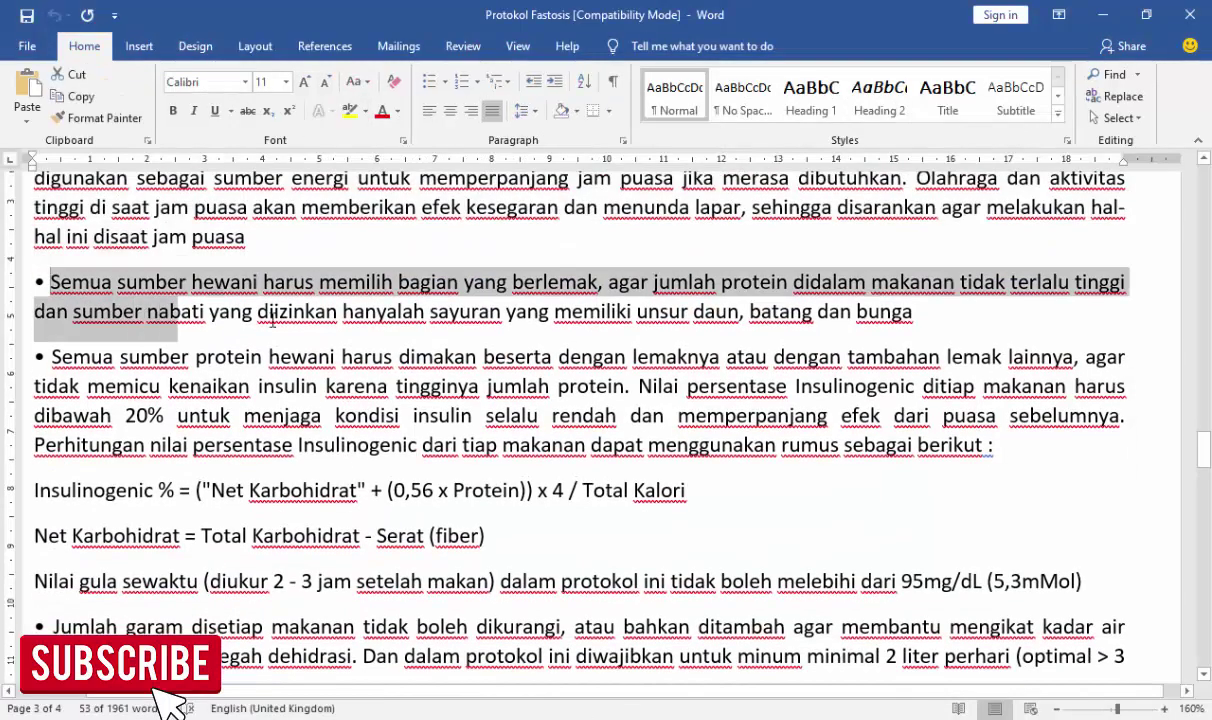
pyautogui.click(901, 318)
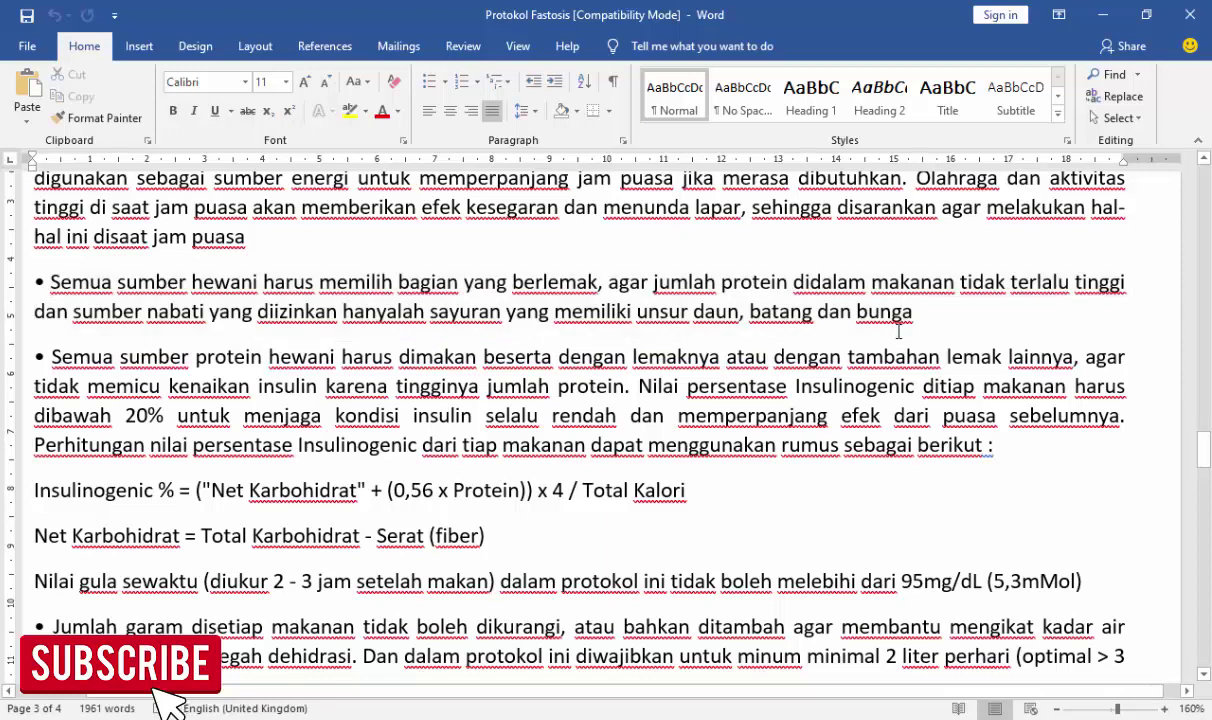
pyautogui.moveTo(912, 313); pyautogui.dragTo(80, 278)
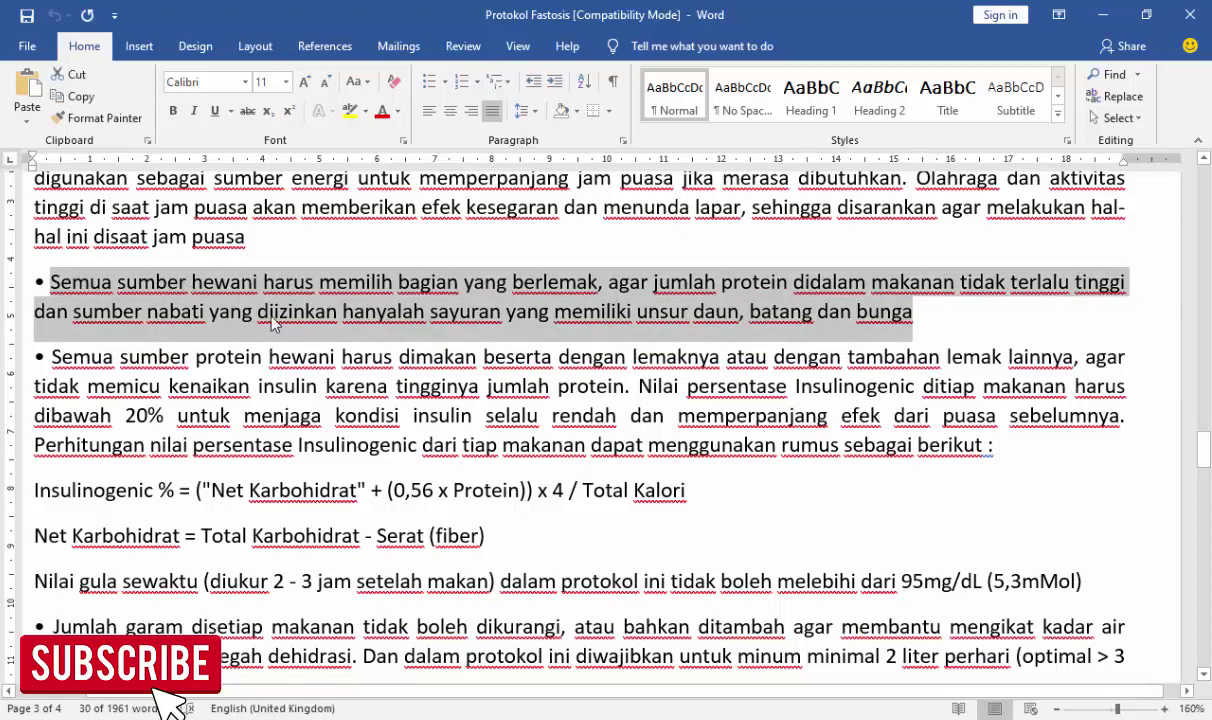
pyautogui.click(500, 650)
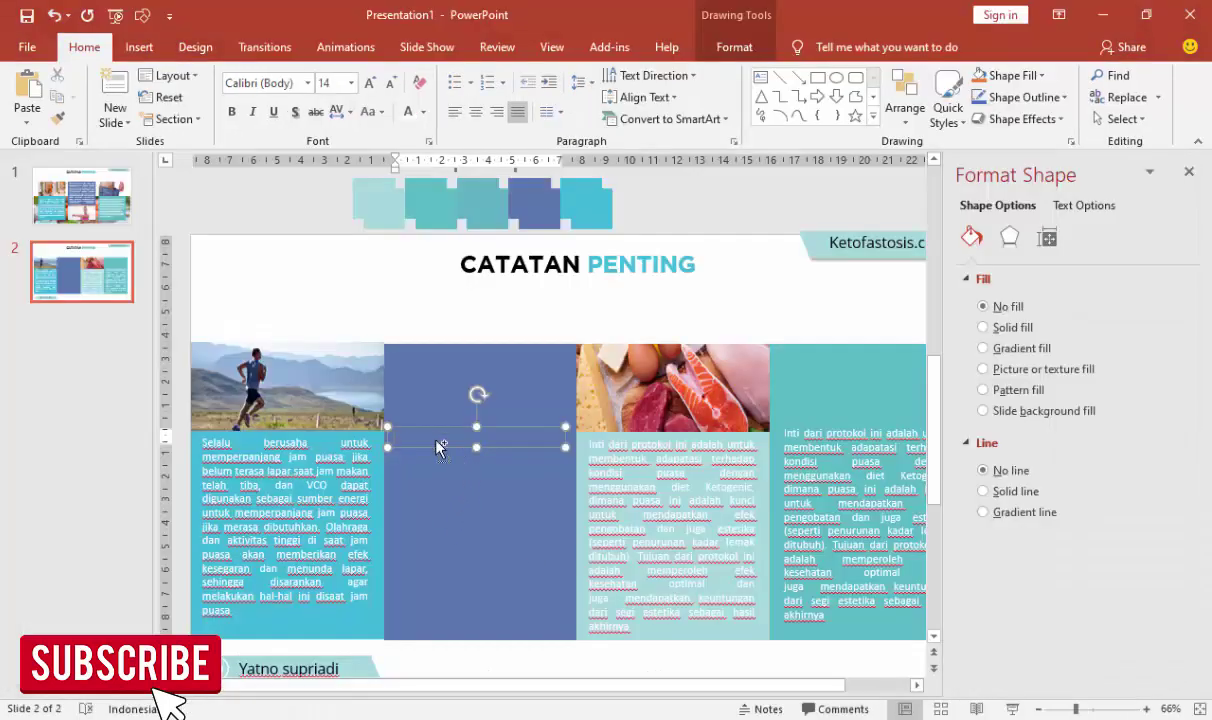
# Step: Paste the 'Semua sumber hewani' paragraph into the second column's text box as white 14 pt text
pyautogui.hotkey('ctrl', 'v')
pyautogui.click(498, 426)
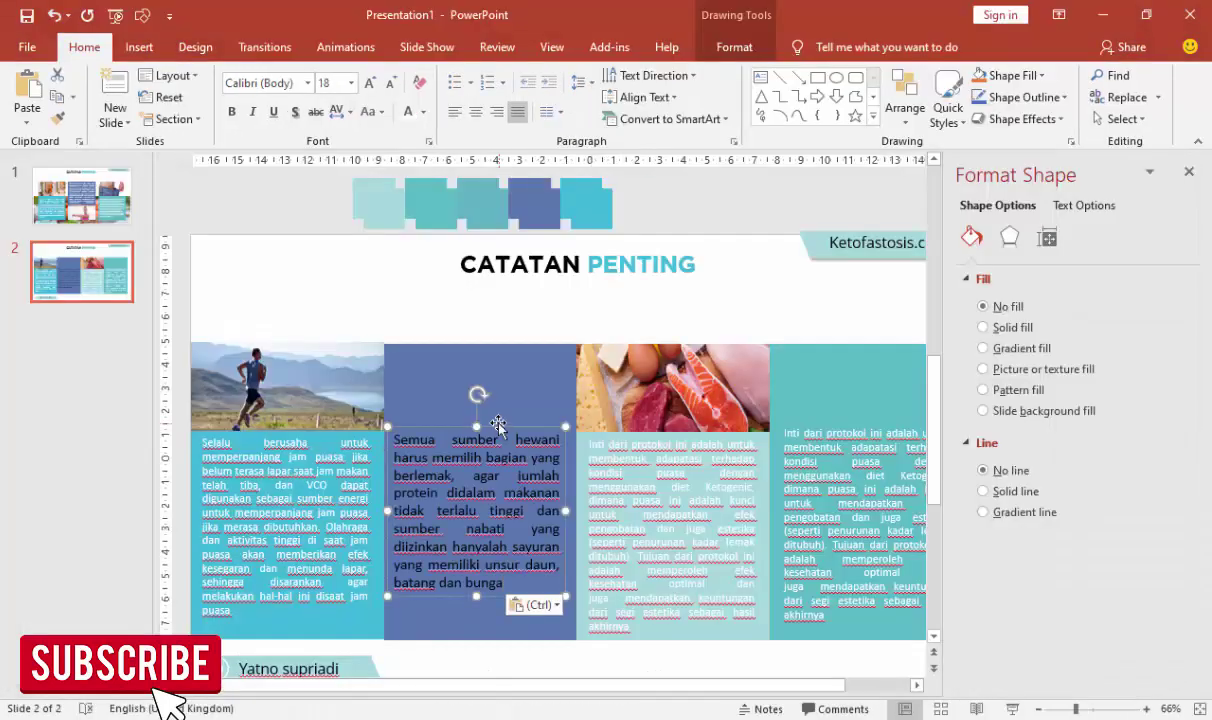
pyautogui.click(351, 83)
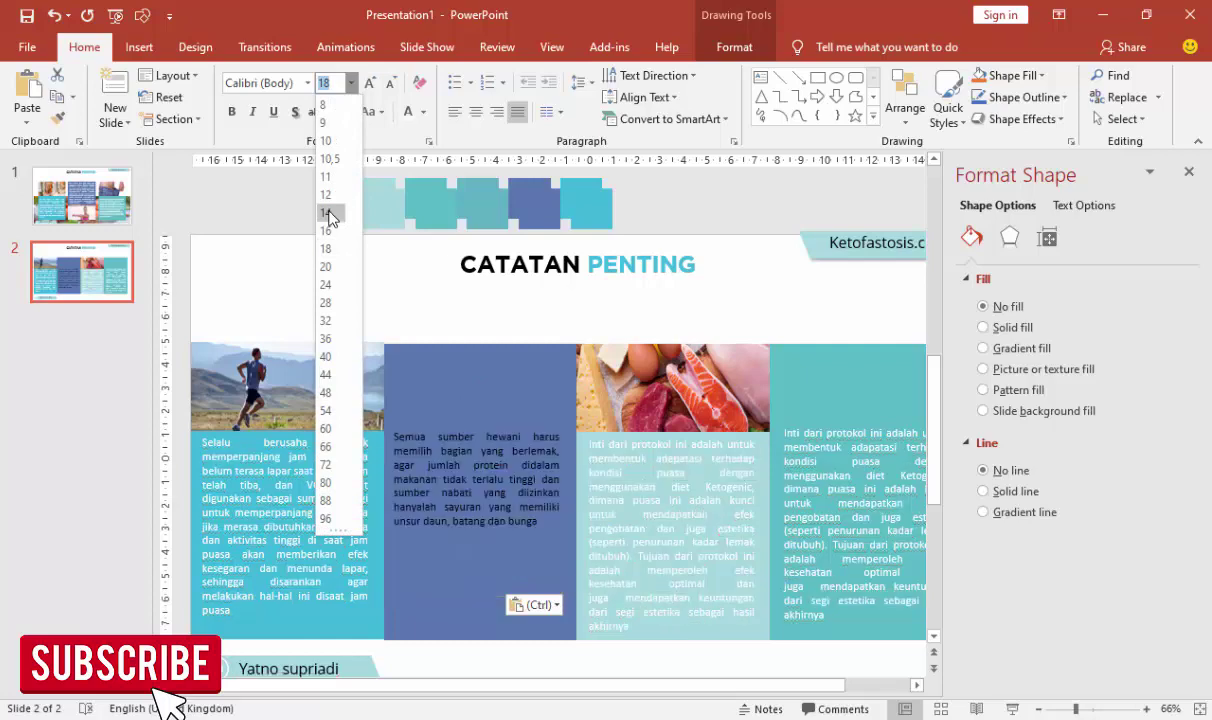
pyautogui.click(315, 209)
pyautogui.click(409, 113)
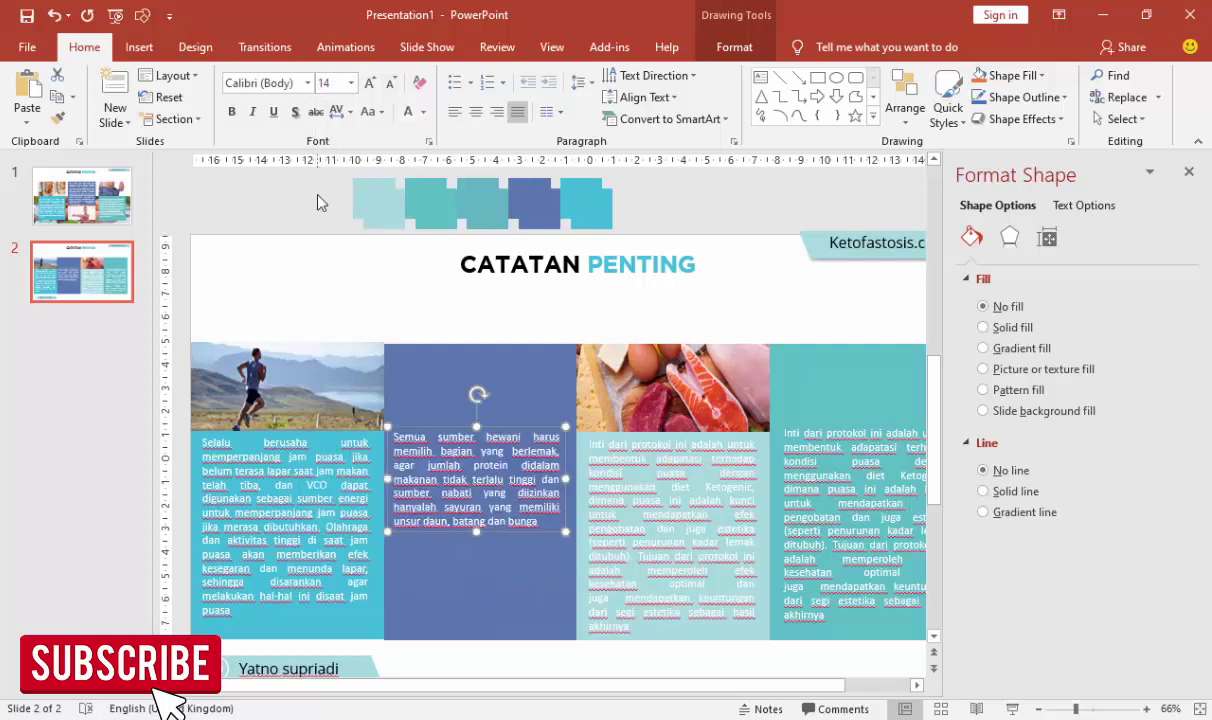
# Step: Place the cursor in the third column's text box, then return to Word and clear the old selection
pyautogui.click(650, 488)
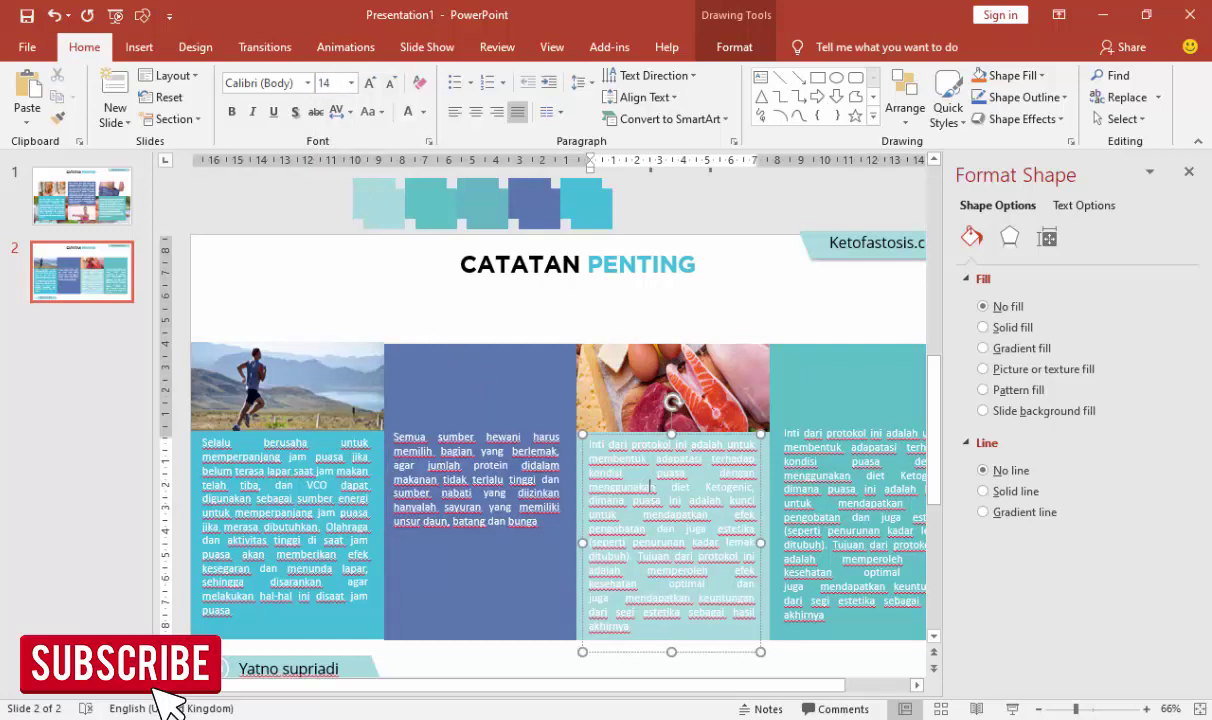
pyautogui.hotkey('alt', 'Tab')
pyautogui.click(452, 490)
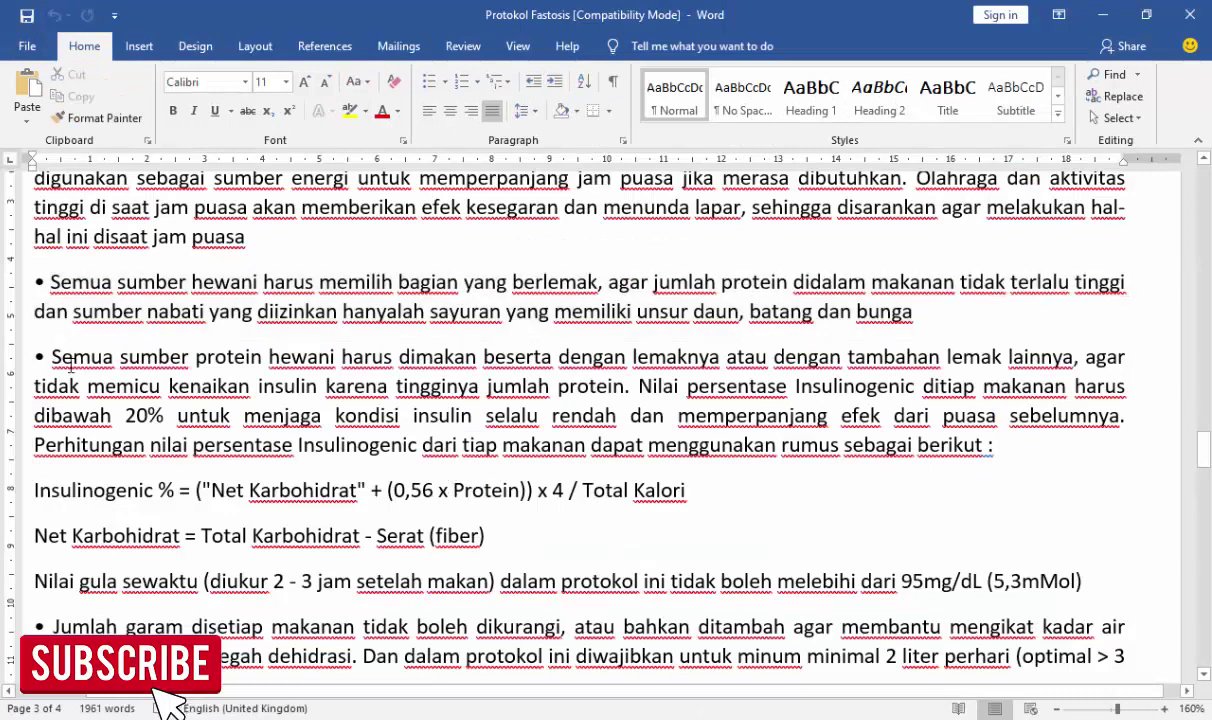
# Step: Copy the 'Semua sumber protein hewani…berikut :' paragraph in Word, undoing the accidental drag-move, and return to PowerPoint
pyautogui.moveTo(51, 358); pyautogui.dragTo(990, 456)
pyautogui.hotkey('ctrl', 'c')
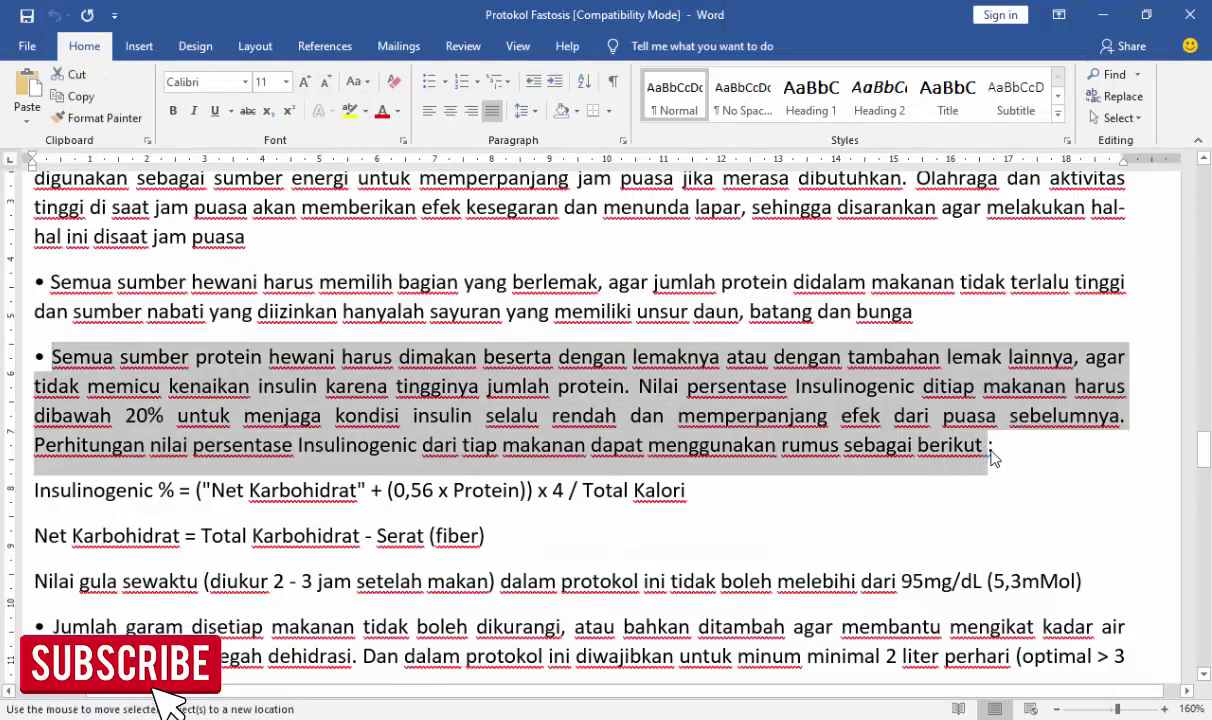
pyautogui.moveTo(993, 458); pyautogui.dragTo(990, 455)
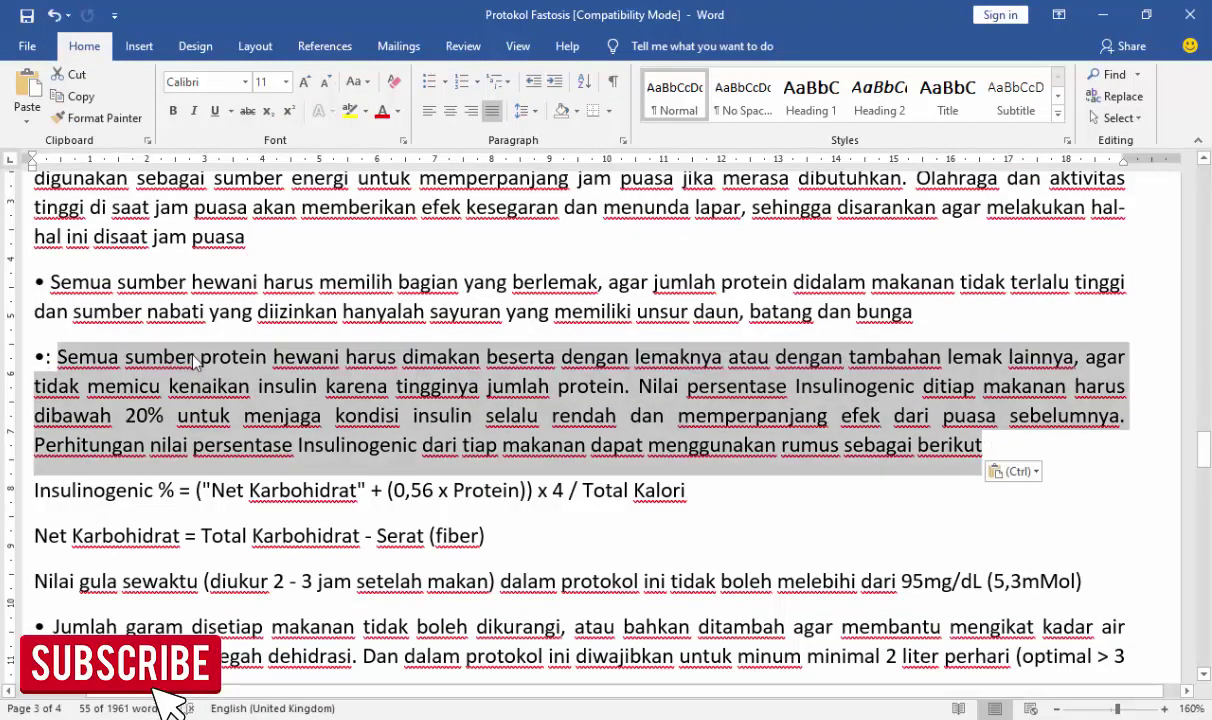
pyautogui.hotkey('ctrl', 'z')
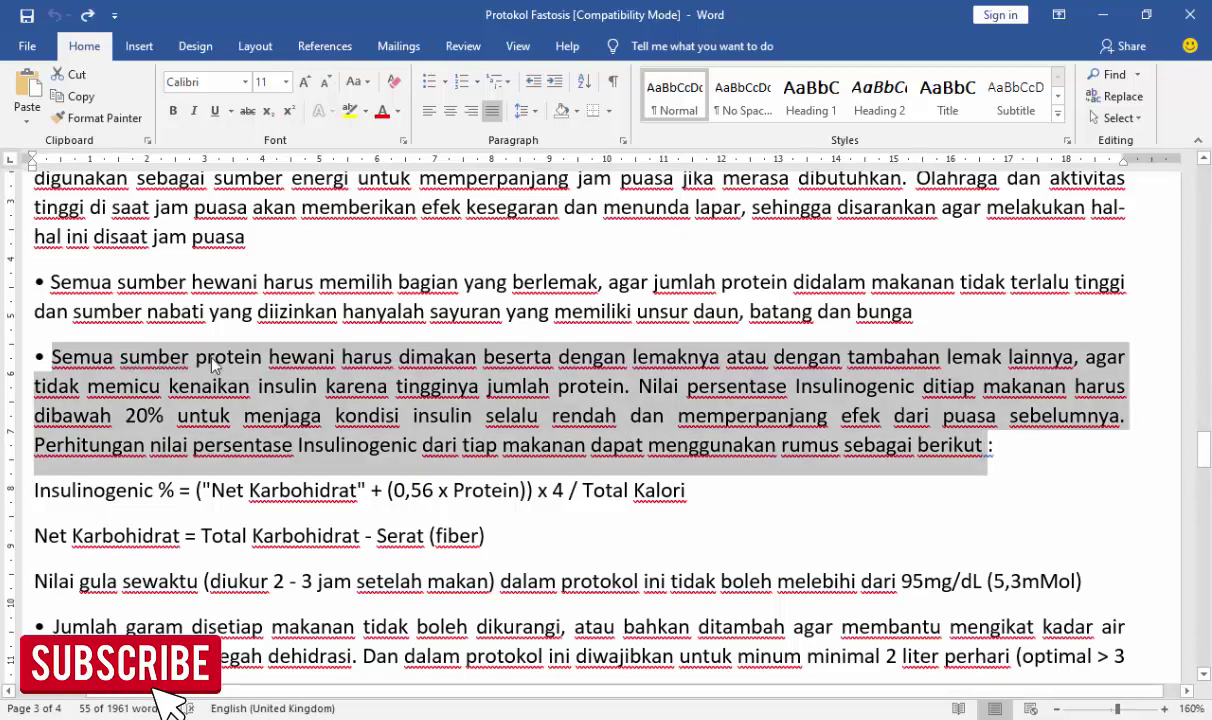
pyautogui.hotkey('alt', 'Tab')
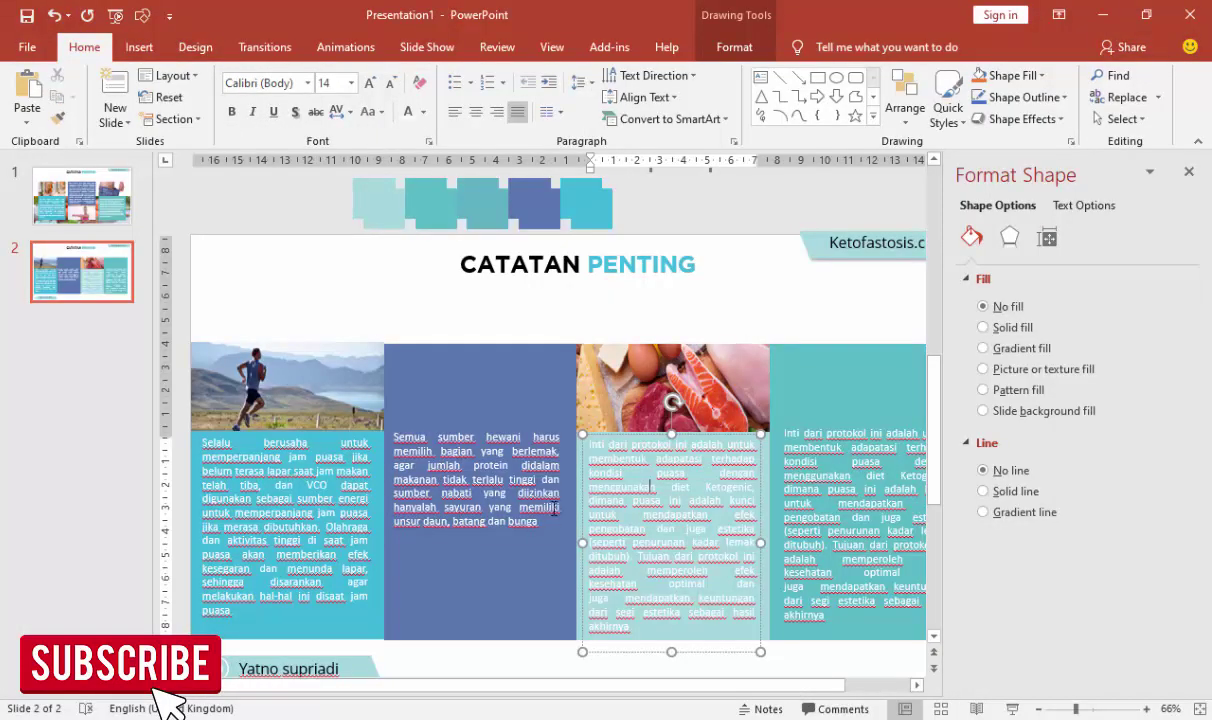
# Step: Replace the third column's old text with the 'Semua sumber protein hewani' paragraph at 12 pt
pyautogui.moveTo(609, 446); pyautogui.dragTo(709, 627)
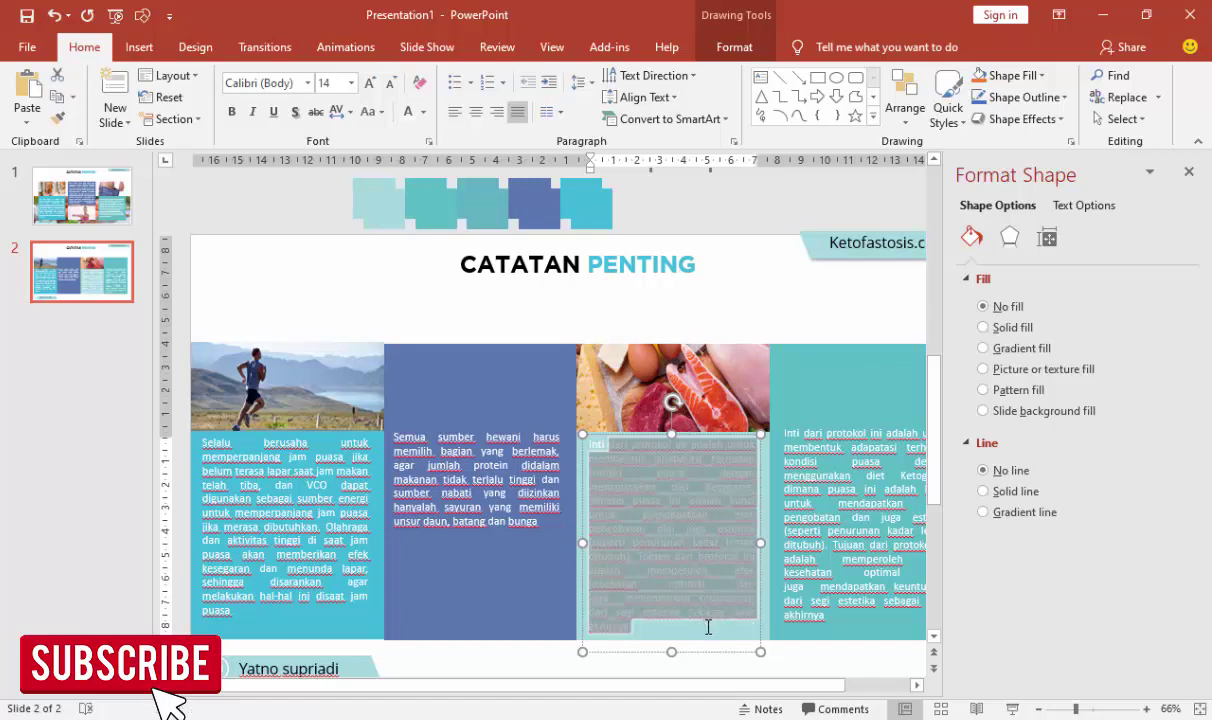
pyautogui.press('BackSpace')
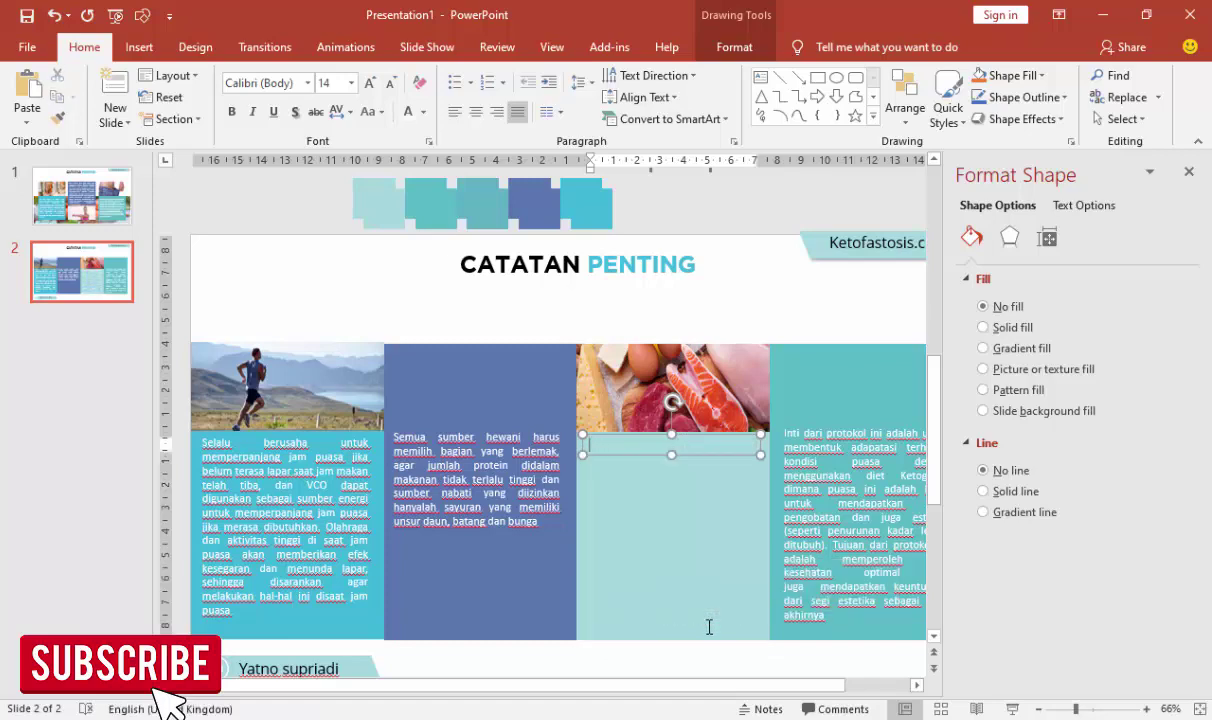
pyautogui.hotkey('ctrl', 'v')
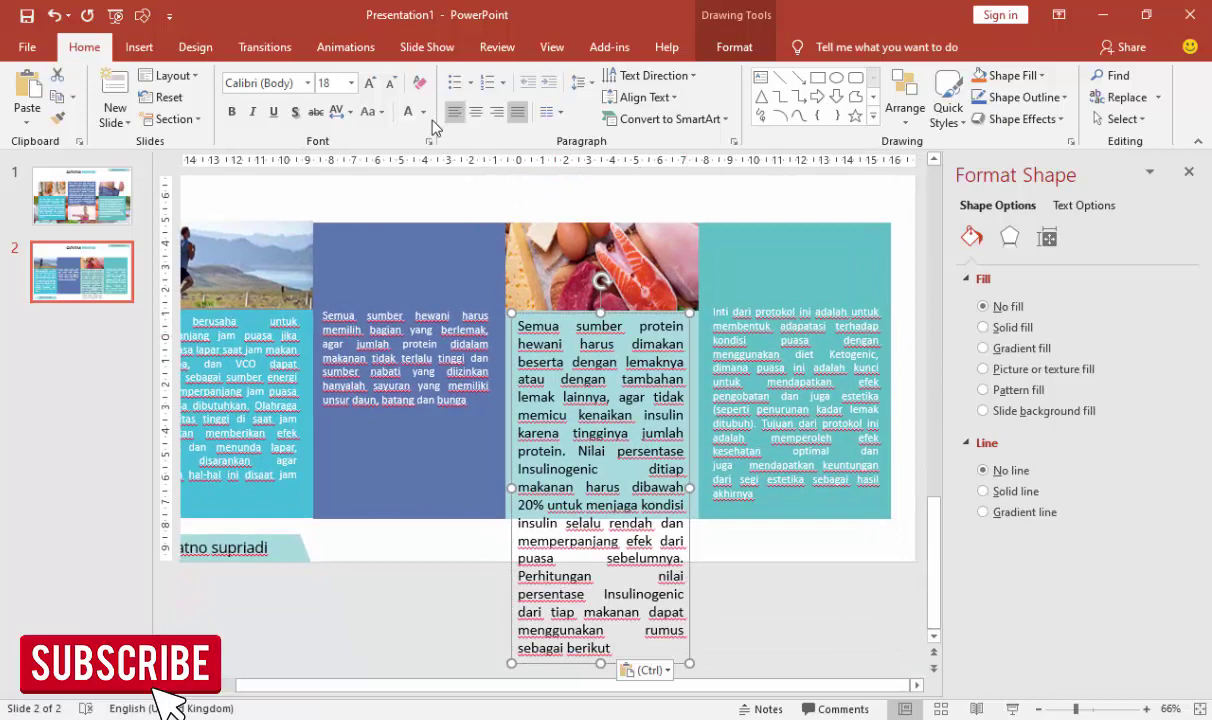
pyautogui.click(350, 83)
pyautogui.click(327, 196)
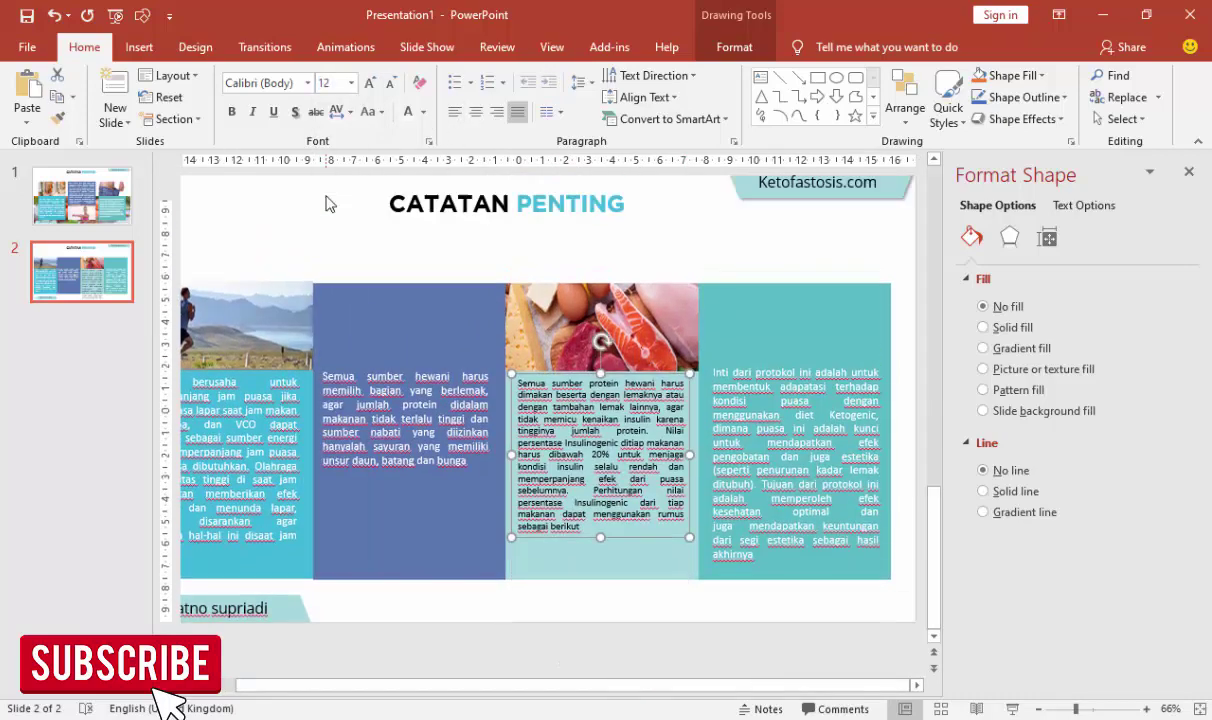
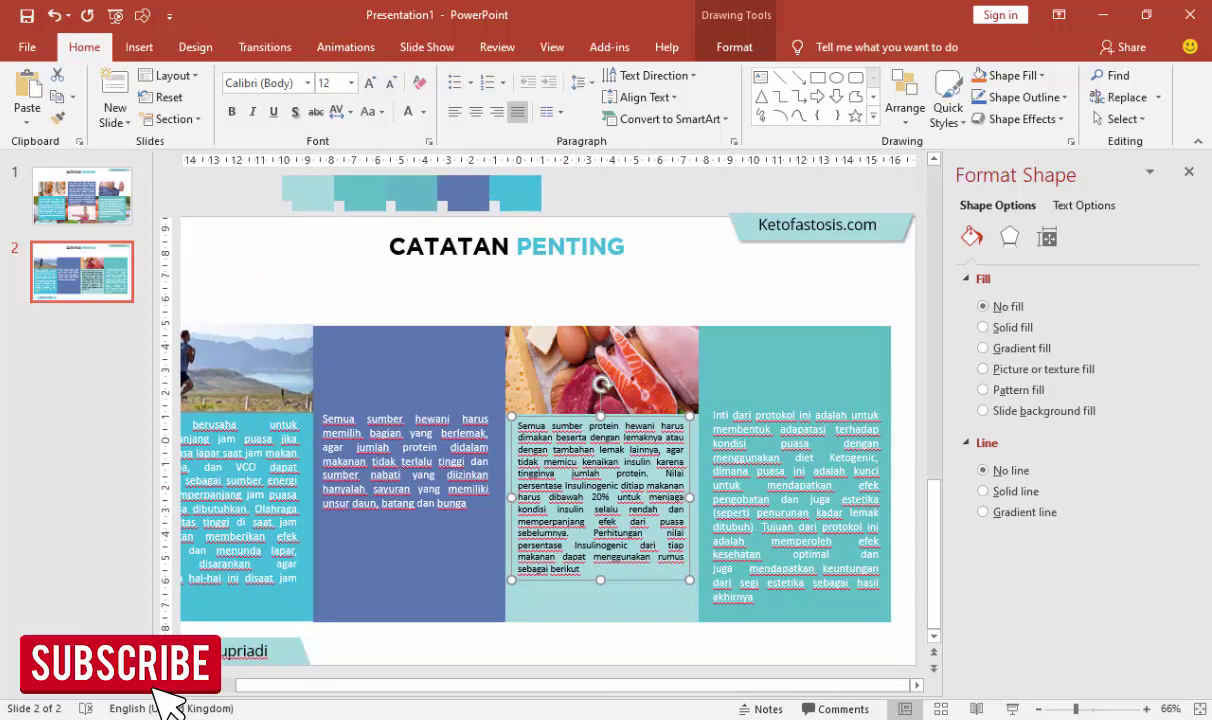
# Step: Paste the Insulinogenic formula from Word on a new line after 'sebagai berikut :'
pyautogui.hotkey('alt', 'Tab')
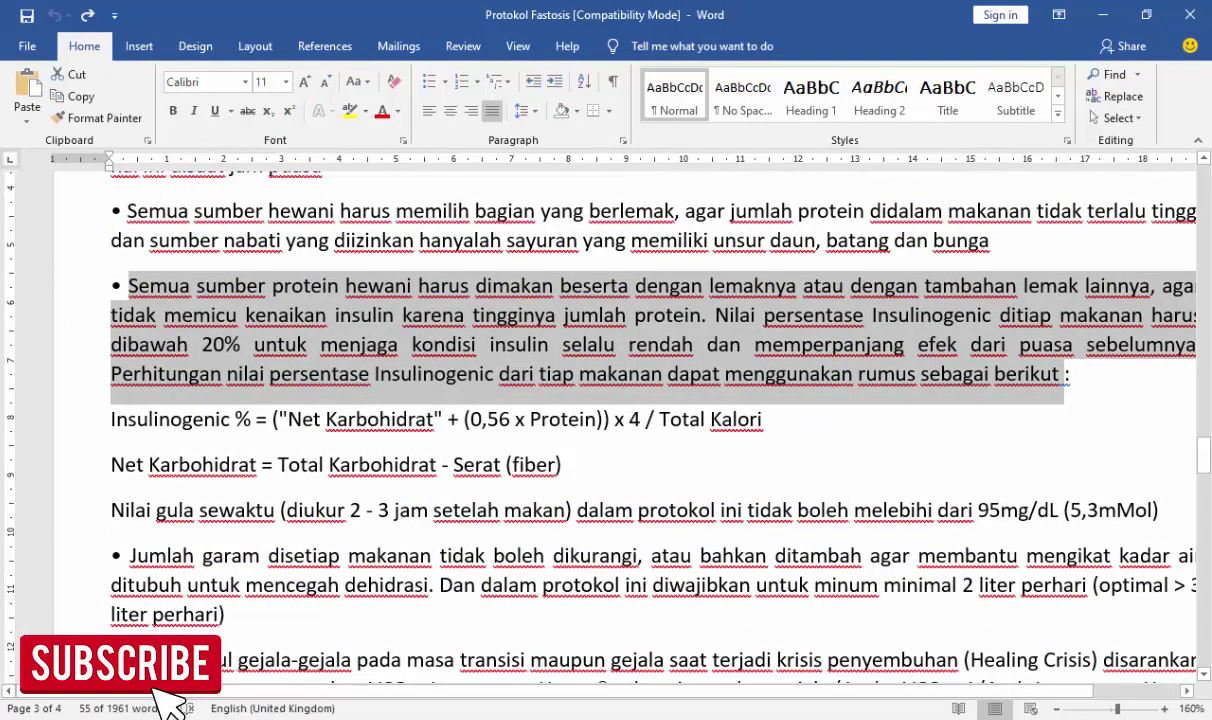
pyautogui.moveTo(172, 400)
pyautogui.mouseDown()
pyautogui.moveTo(1015, 510)
pyautogui.moveTo(740, 430)
pyautogui.mouseUp()
pyautogui.hotkey('ctrl', 'c')
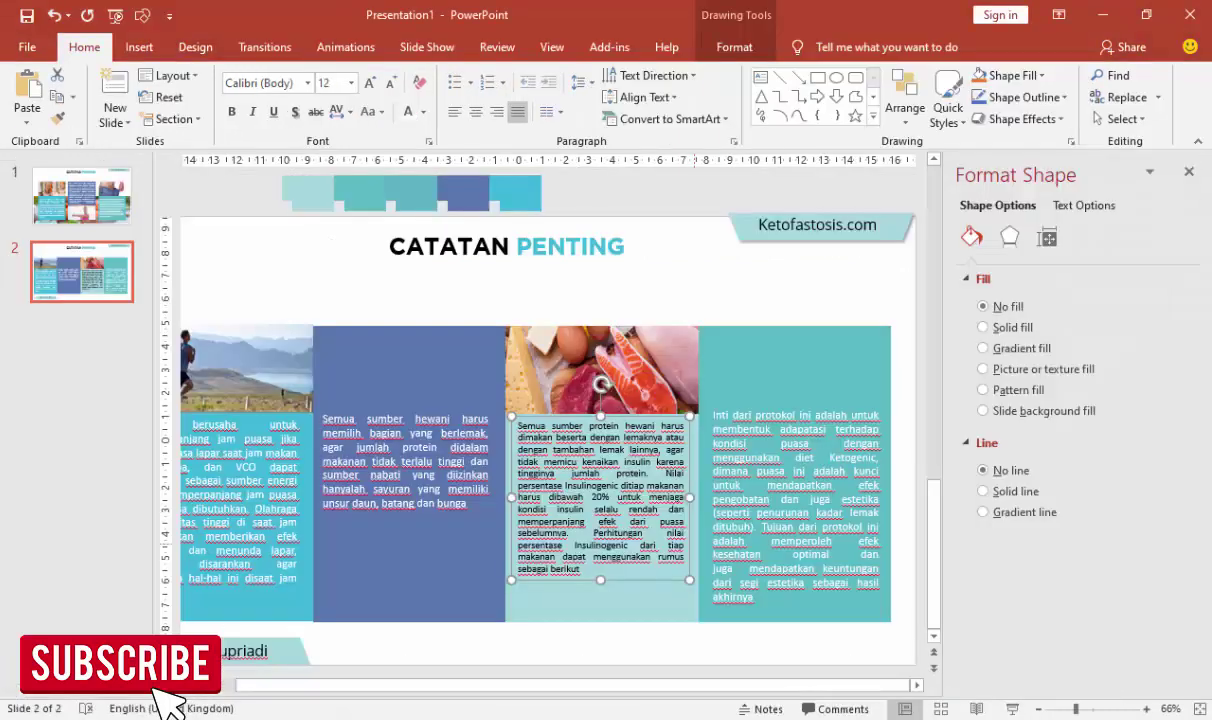
pyautogui.click(581, 569)
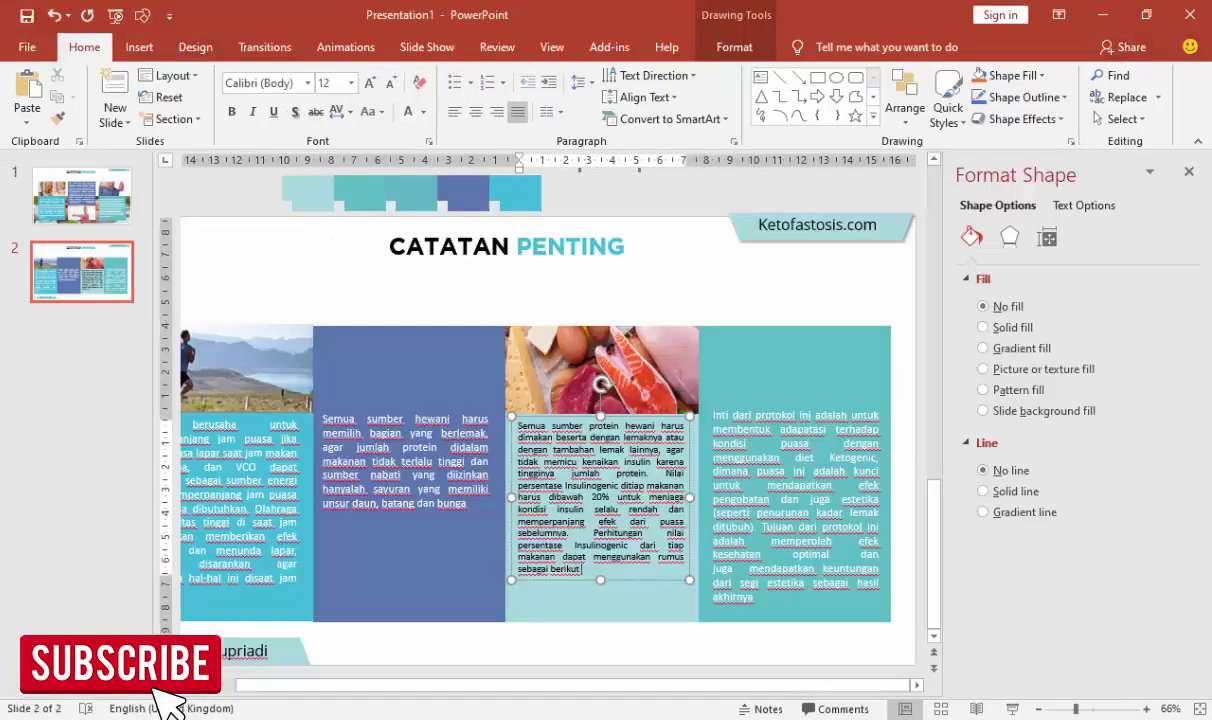
pyautogui.write(':')
pyautogui.press('Return')
pyautogui.hotkey('ctrl', 'v')
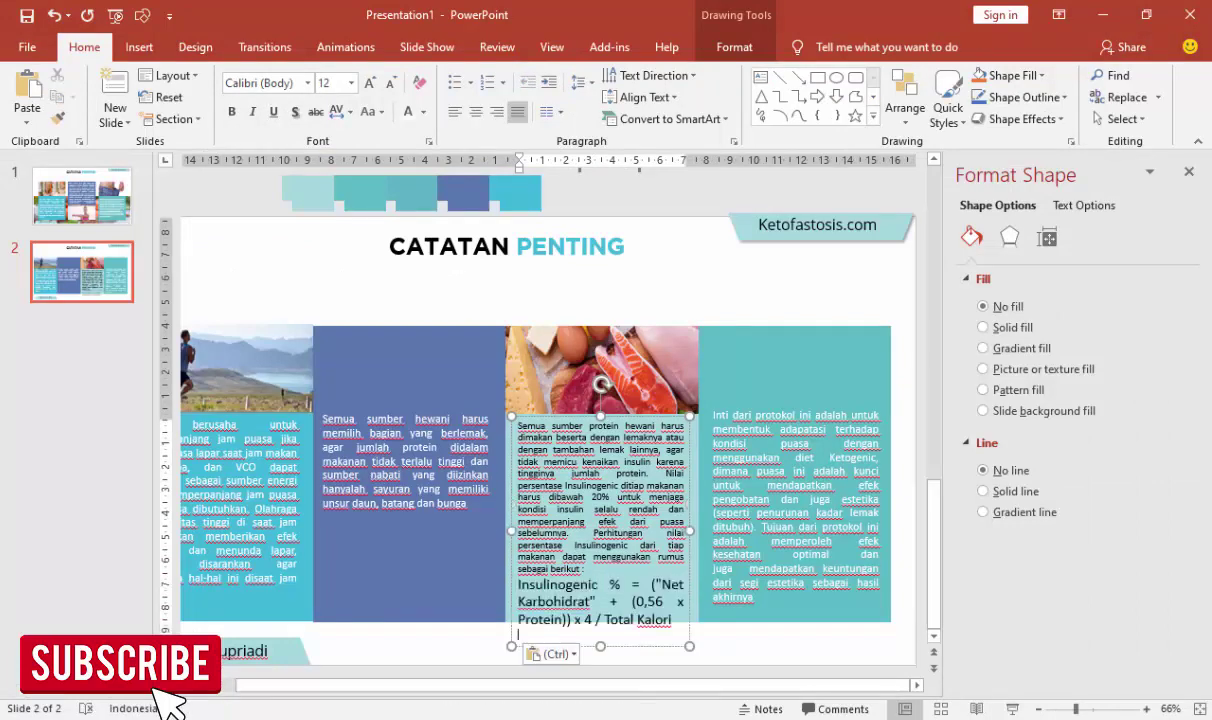
# Step: Copy the Net Karbohidrat and Nilai gula sewaktu lines from Word into the third panel
pyautogui.hotkey('alt', 'Tab')
pyautogui.click(179, 464)
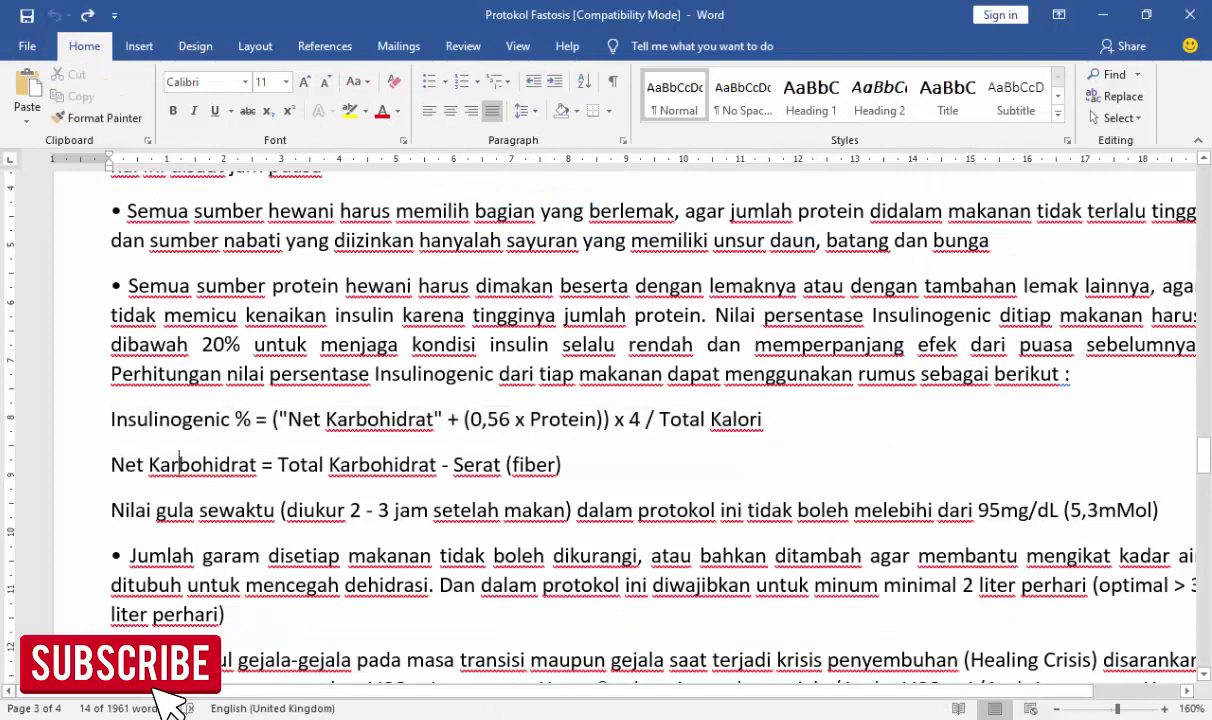
pyautogui.moveTo(111, 464); pyautogui.dragTo(545, 464)
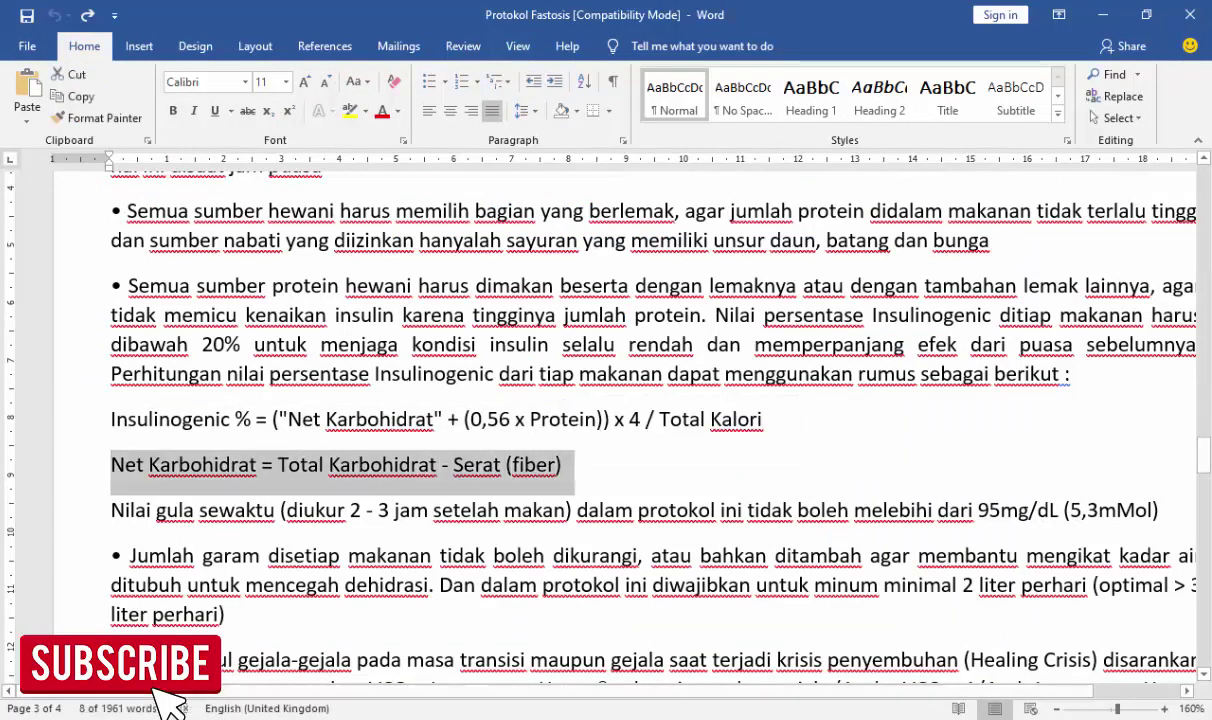
pyautogui.hotkey('ctrl', 'c')
pyautogui.hotkey('alt', 'Tab')
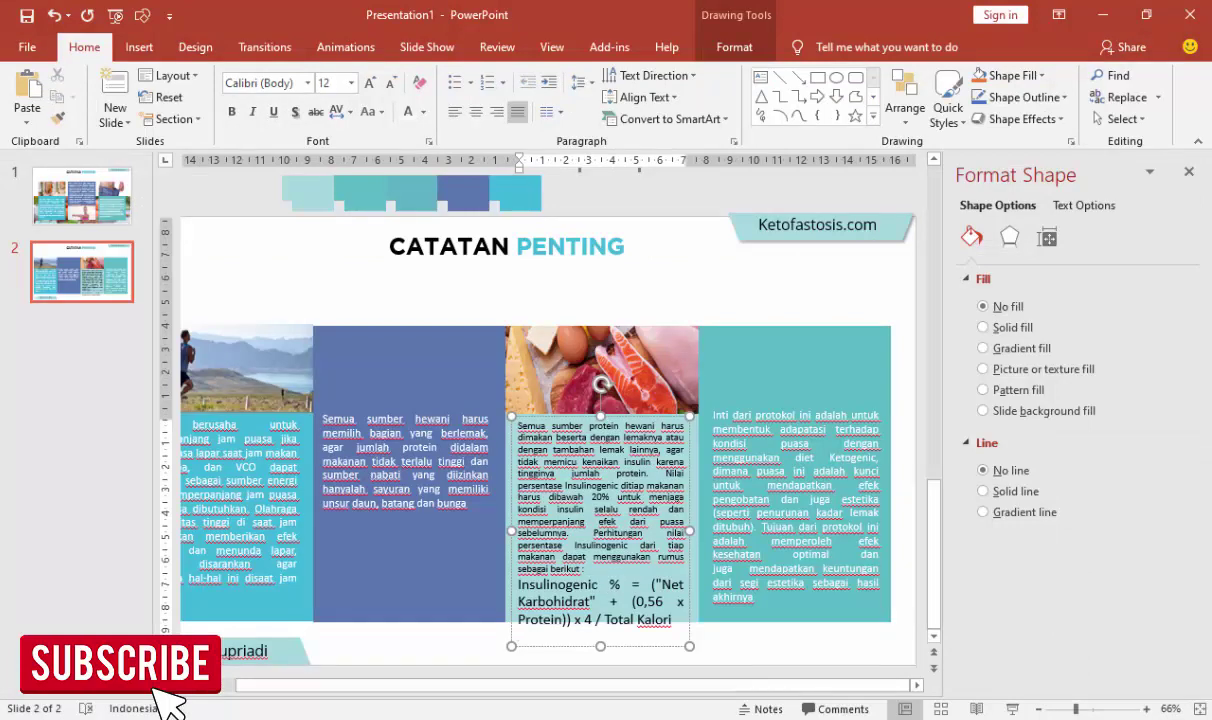
pyautogui.hotkey('ctrl', 'v')
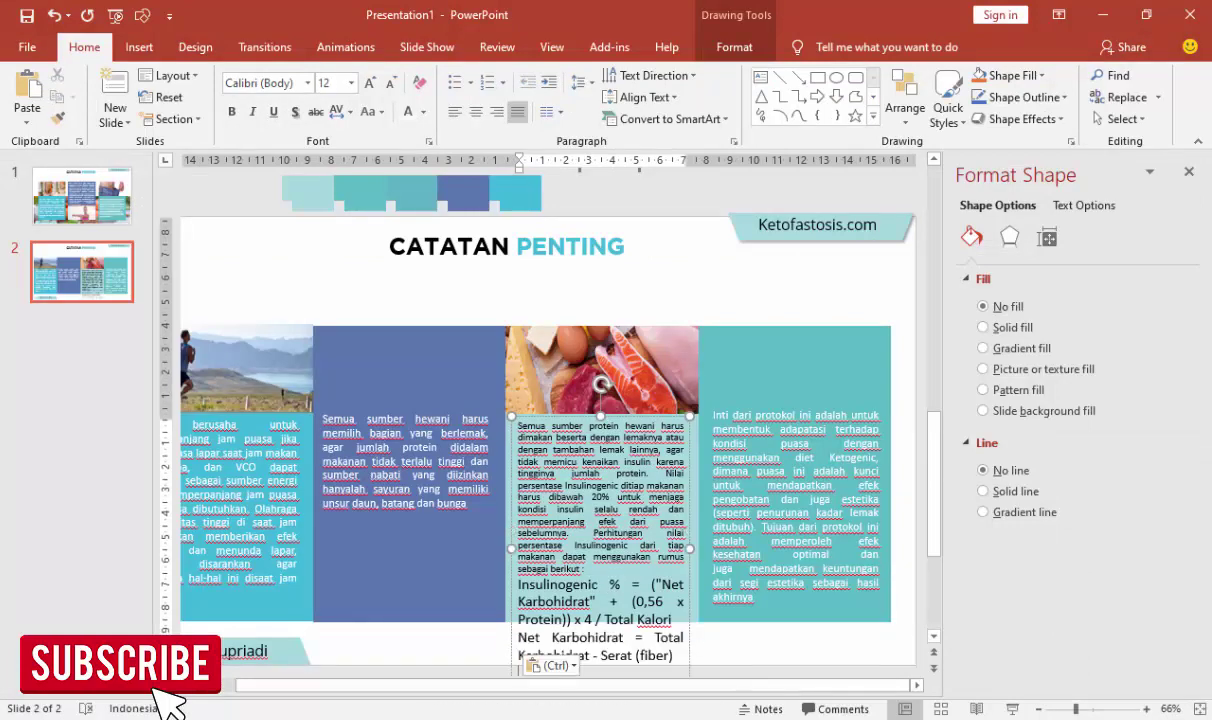
pyautogui.hotkey('alt', 'Tab')
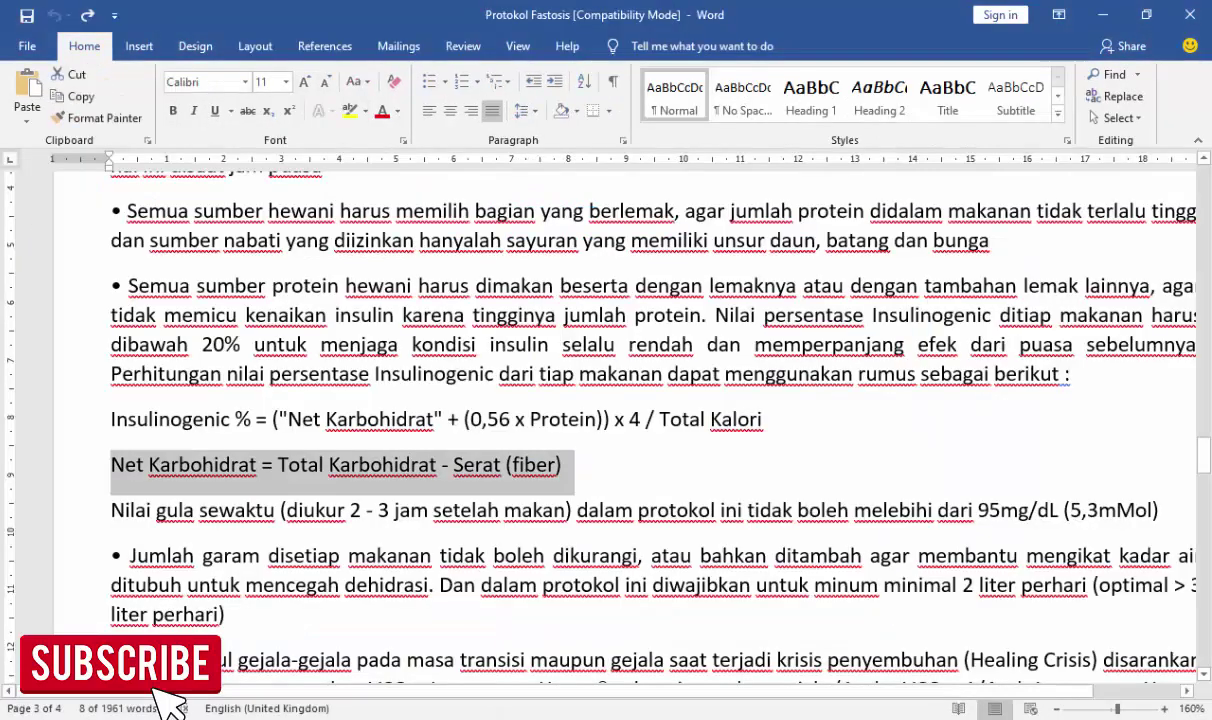
pyautogui.press('Down')
pyautogui.hotkey('ctrl', 'shift', 'Right')
pyautogui.hotkey('ctrl', 'shift', 'Right')
pyautogui.hotkey('ctrl', 'shift', 'Right')
pyautogui.hotkey('ctrl', 'shift', 'Right')
pyautogui.hotkey('ctrl', 'shift', 'Right')
pyautogui.hotkey('ctrl', 'shift', 'Right')
pyautogui.hotkey('ctrl', 'shift', 'Right')
pyautogui.hotkey('ctrl', 'shift', 'Right')
pyautogui.hotkey('ctrl', 'shift', 'Right')
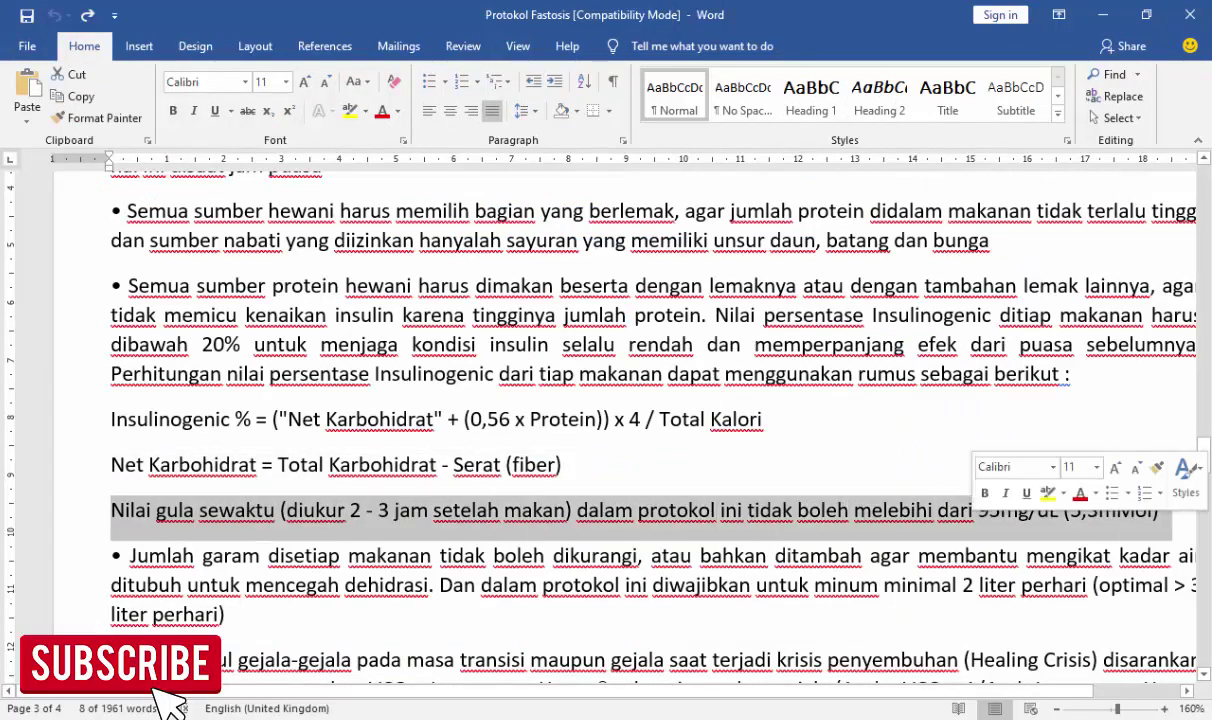
pyautogui.hotkey('ctrl', 'c')
pyautogui.hotkey('alt', 'Tab')
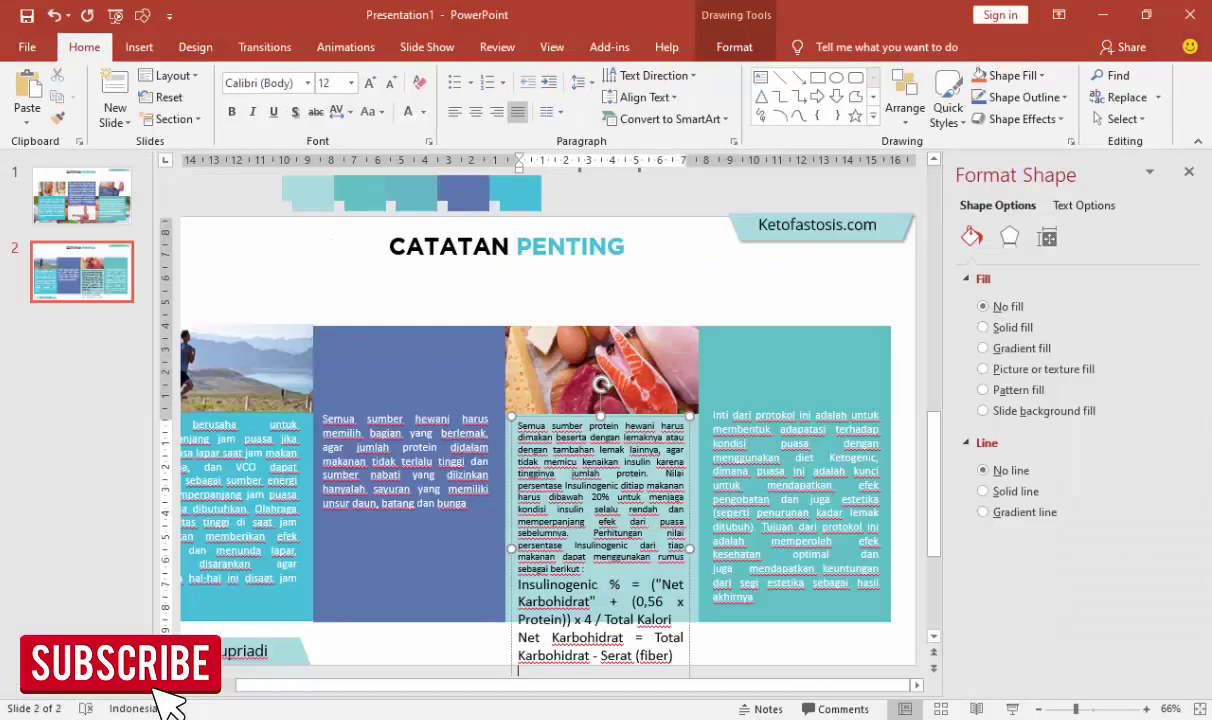
pyautogui.hotkey('ctrl', 'v')
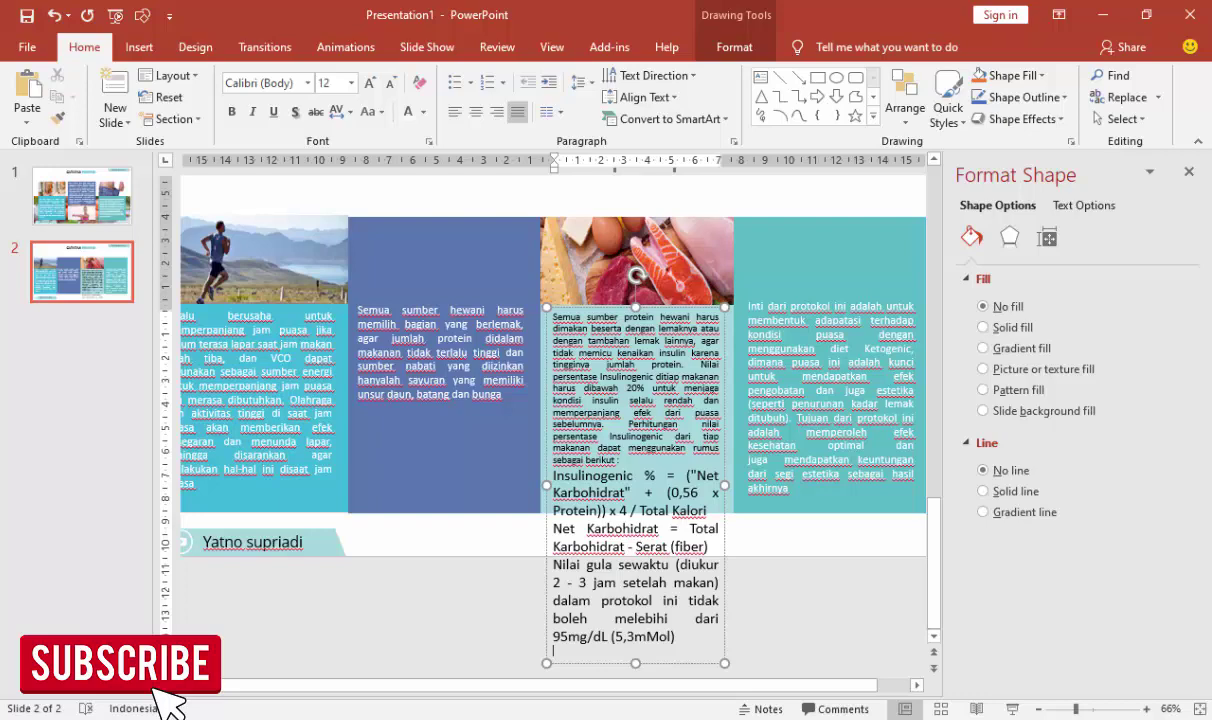
# Step: Set the third panel's whole paragraph, including the pasted lines, to 11 pt
pyautogui.moveTo(553, 470); pyautogui.dragTo(676, 640)
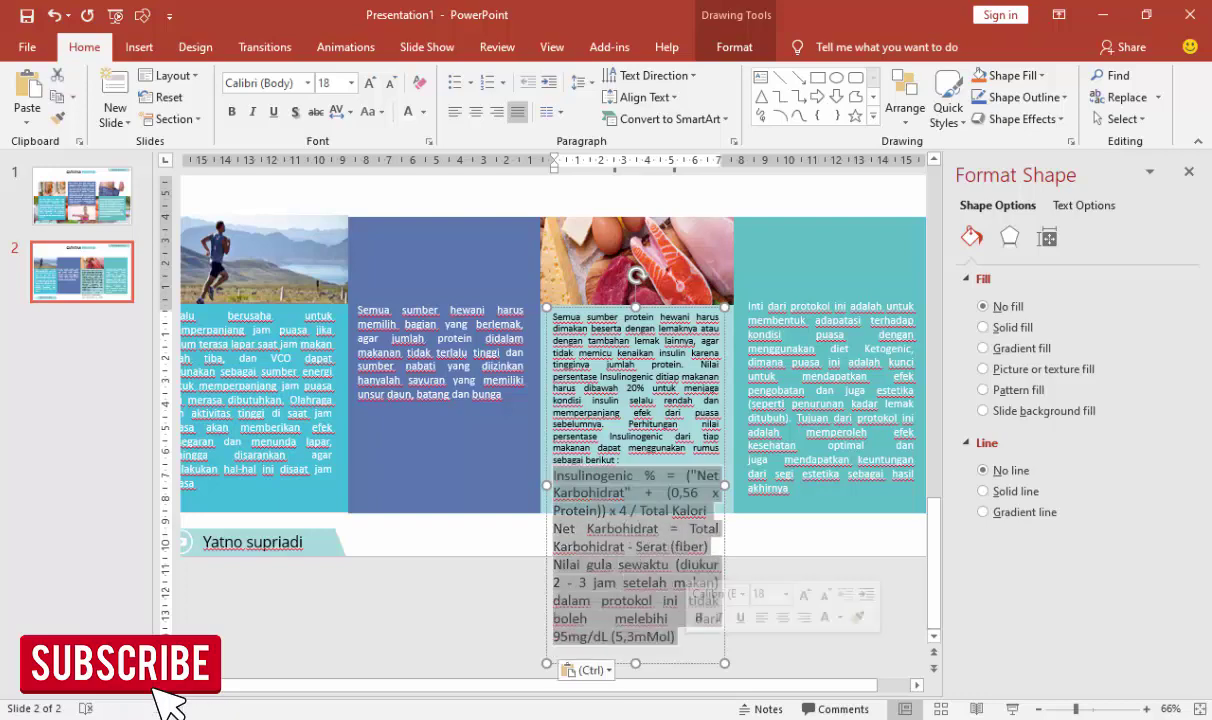
pyautogui.click(351, 82)
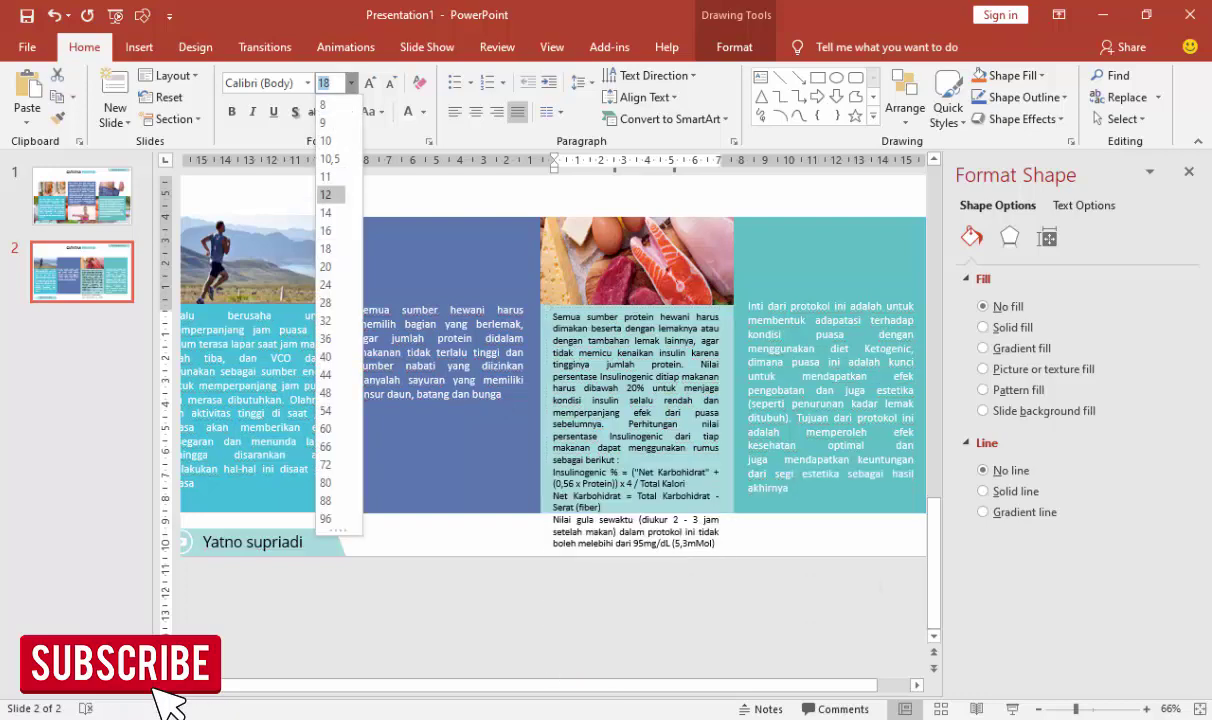
pyautogui.click(325, 194)
pyautogui.scroll(2, 325, 194)
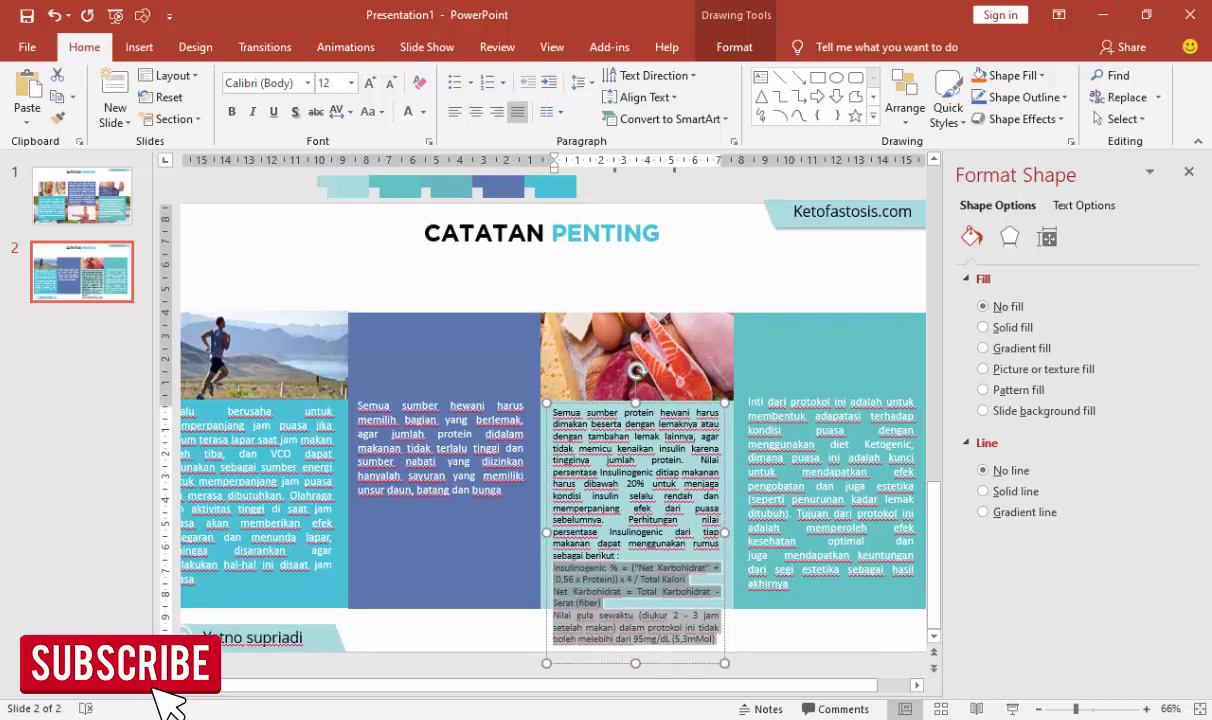
pyautogui.click(640, 600)
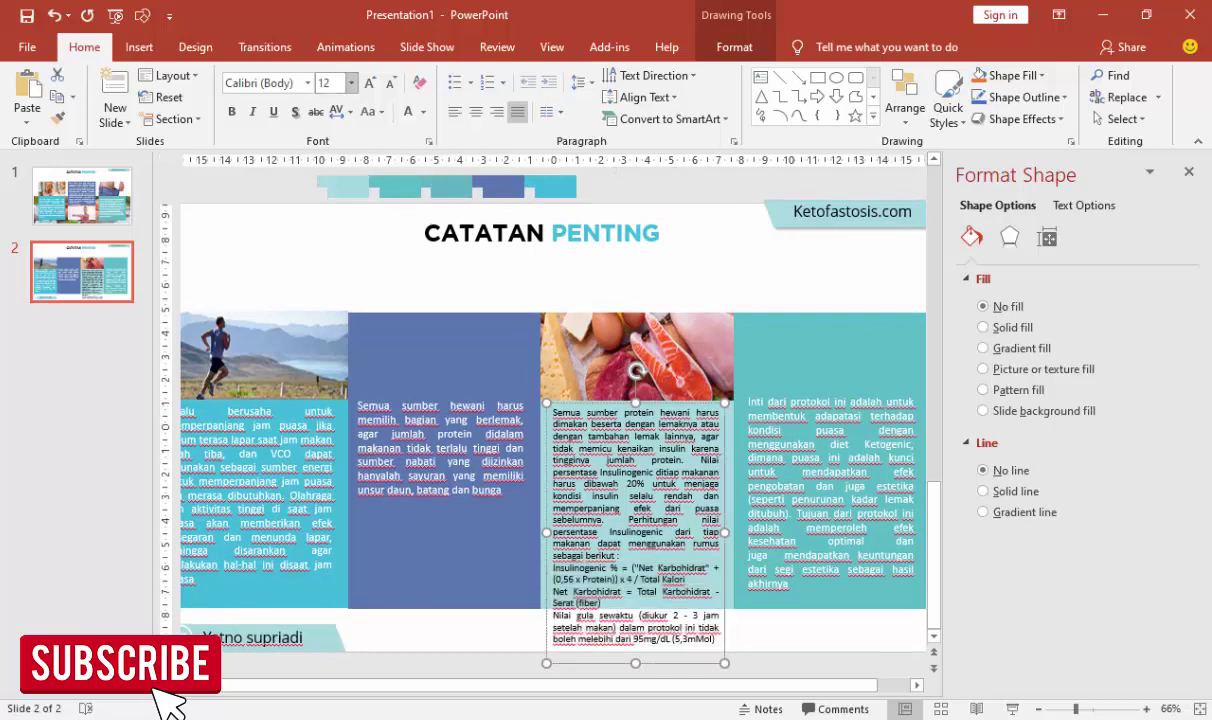
pyautogui.click(351, 82)
pyautogui.click(318, 168)
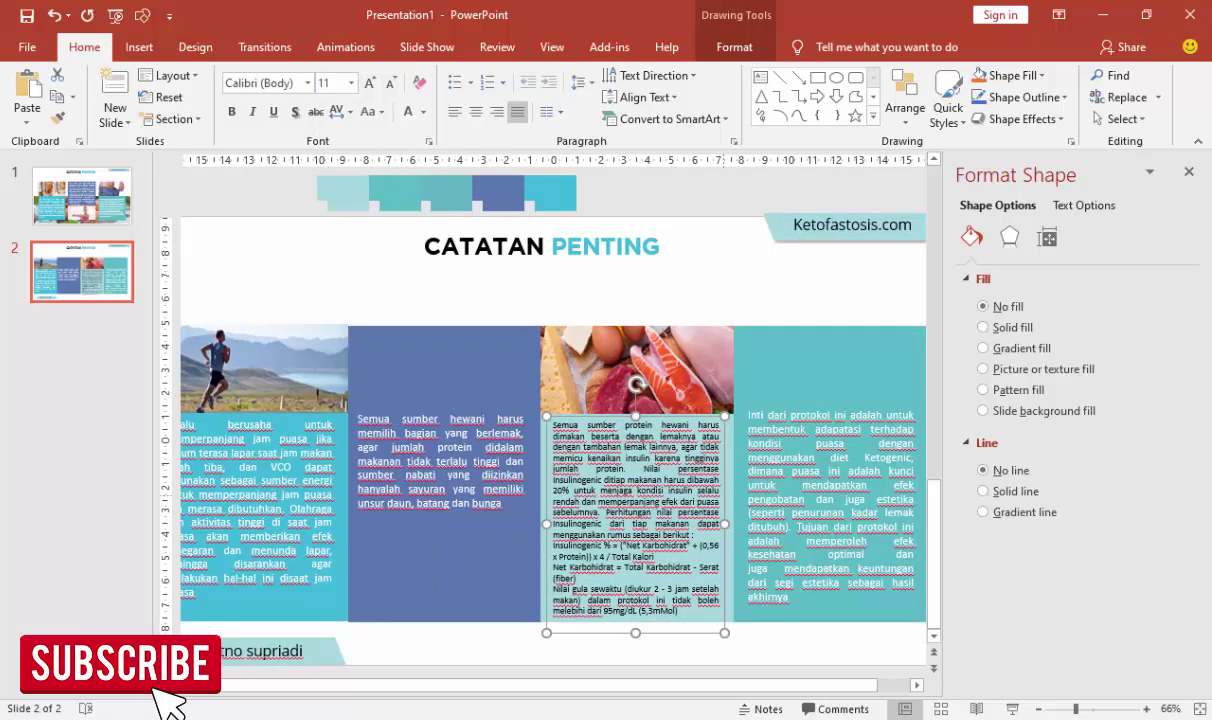
pyautogui.press('Escape')
pyautogui.press('Escape')
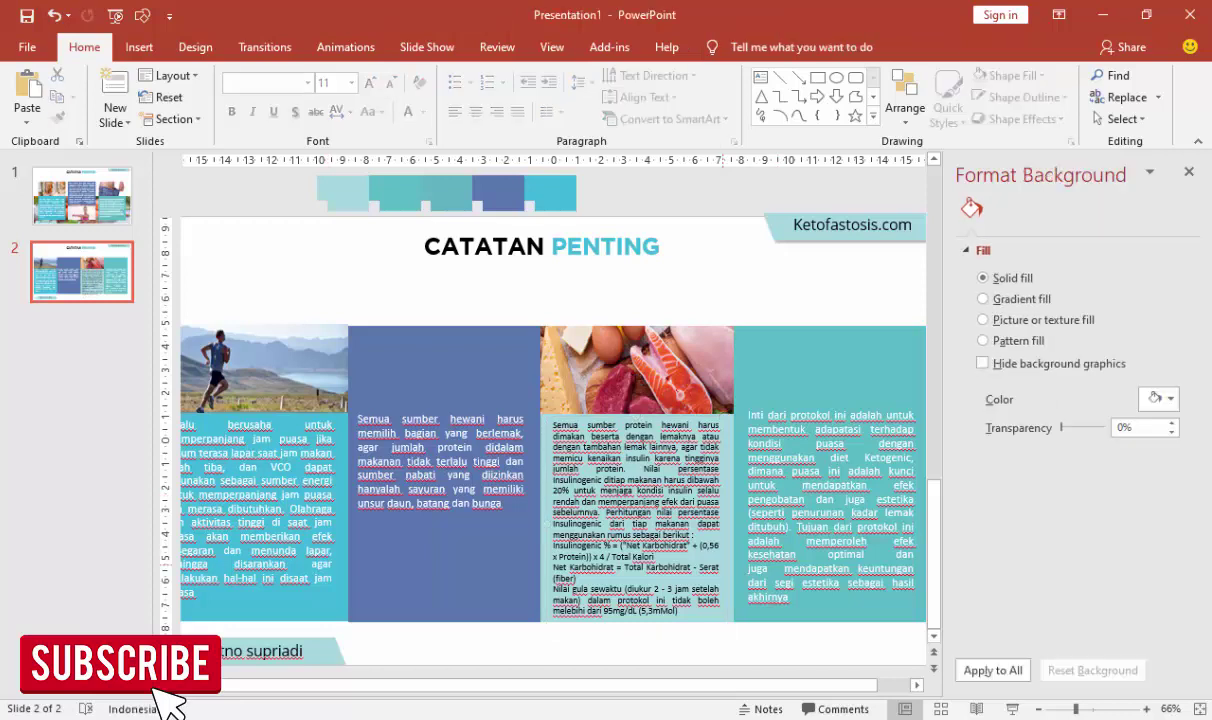
# Step: Clear all the old text from the fourth panel's text box
pyautogui.click(830, 510)
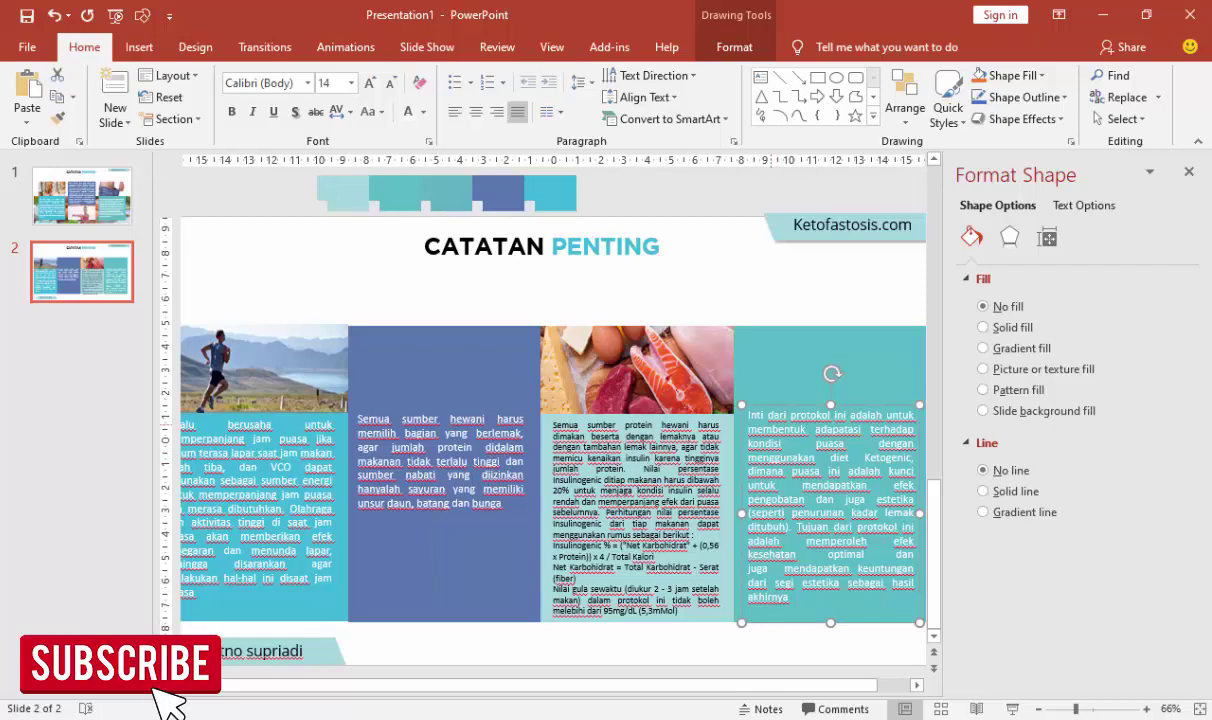
pyautogui.moveTo(748, 414); pyautogui.dragTo(790, 597)
pyautogui.write('Inti')
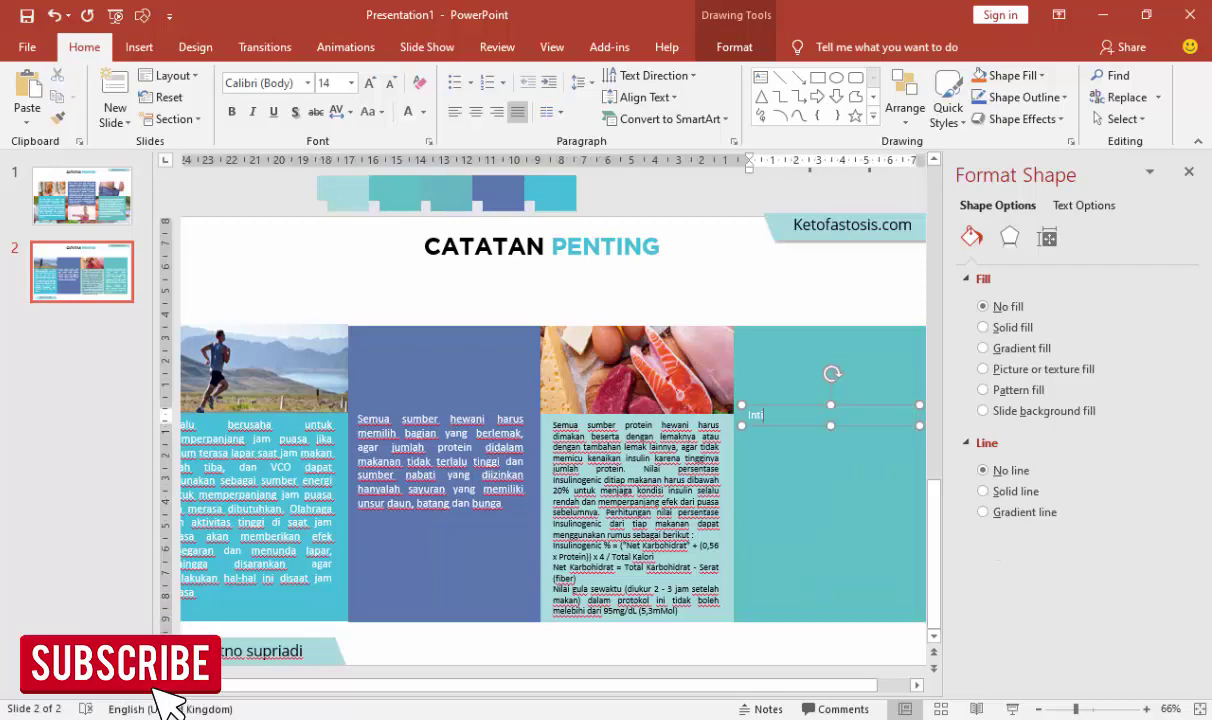
pyautogui.press('BackSpace')
pyautogui.press('BackSpace')
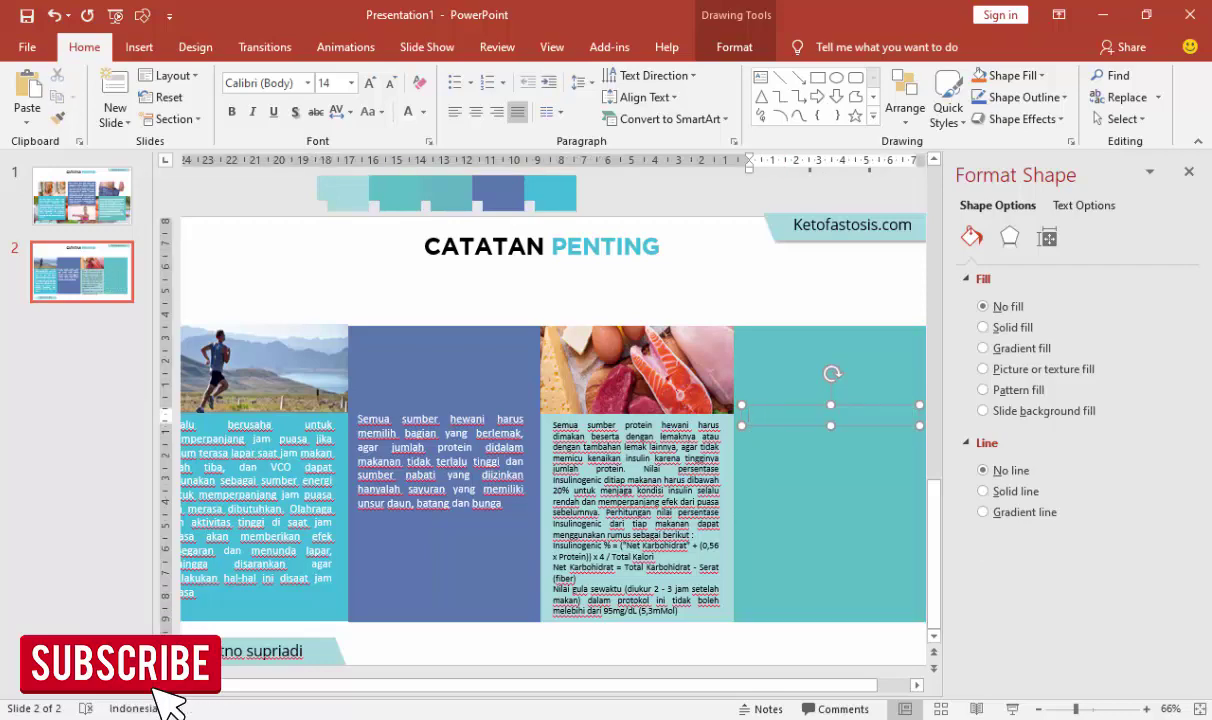
# Step: Paste the 'Jumlah garam' paragraph from the Word protocol into the empty box at 14 pt
pyautogui.hotkey('alt', 'Tab')
pyautogui.scroll(-5, 650, 420)
pyautogui.scroll(-2, 650, 420)
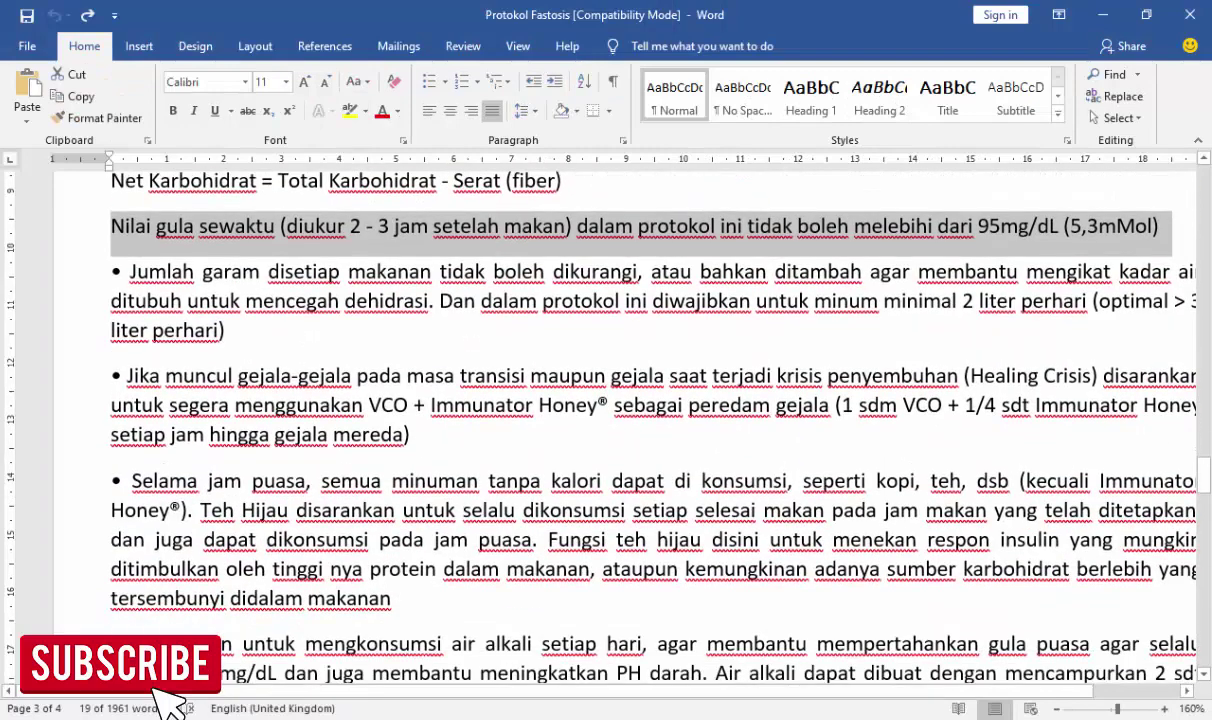
pyautogui.click(129, 272)
pyautogui.hotkey('ctrl', 'shift', 'Down')
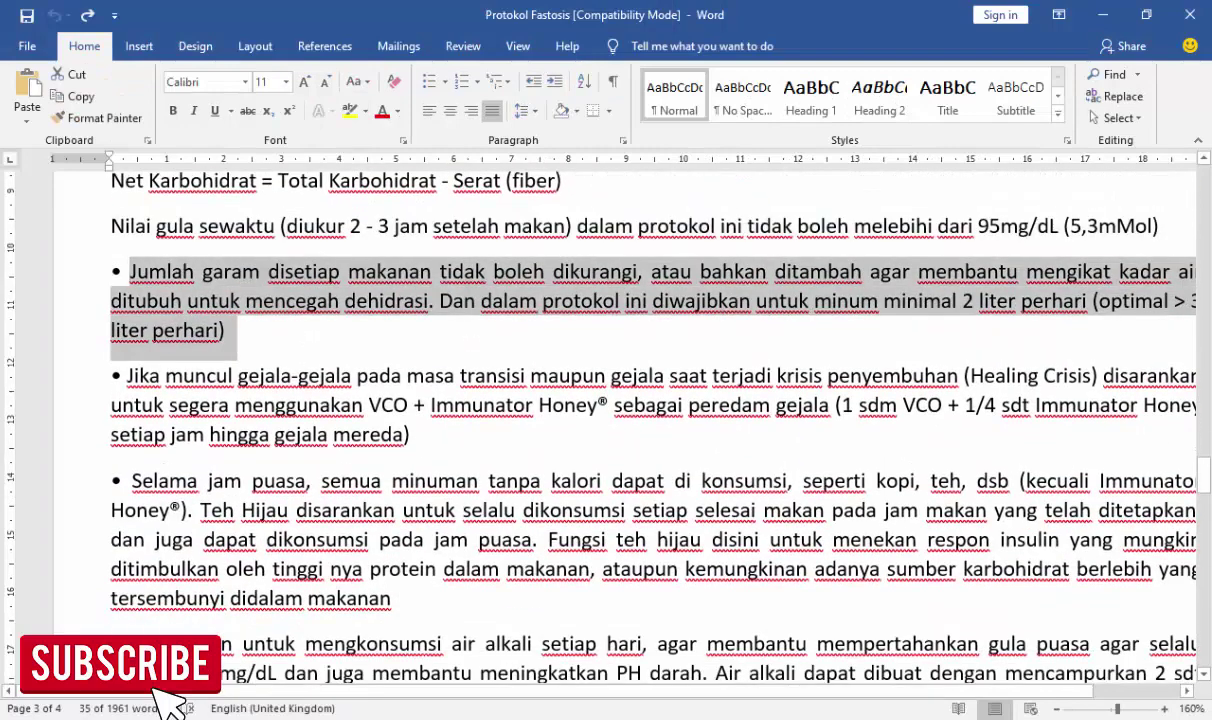
pyautogui.hotkey('alt', 'Tab')
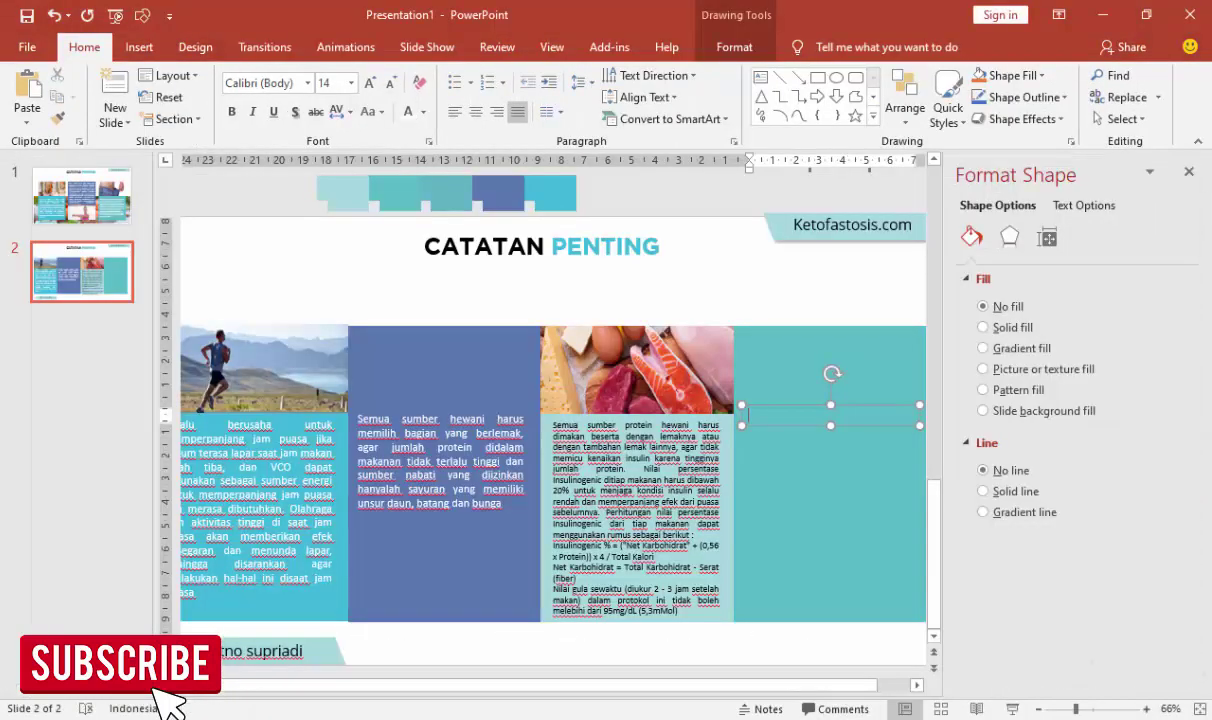
pyautogui.write('Jumlah garam disetiap makanan tidak boleh dikurangi, atau bahkan ditambah agar membantu mengikat kadar air ditubuh untuk mencegah dehidrasi. Dan dalam protokol ini diwajibkan untuk minum minimal 2 liter perhari (optimal > 3 liter perhari)')
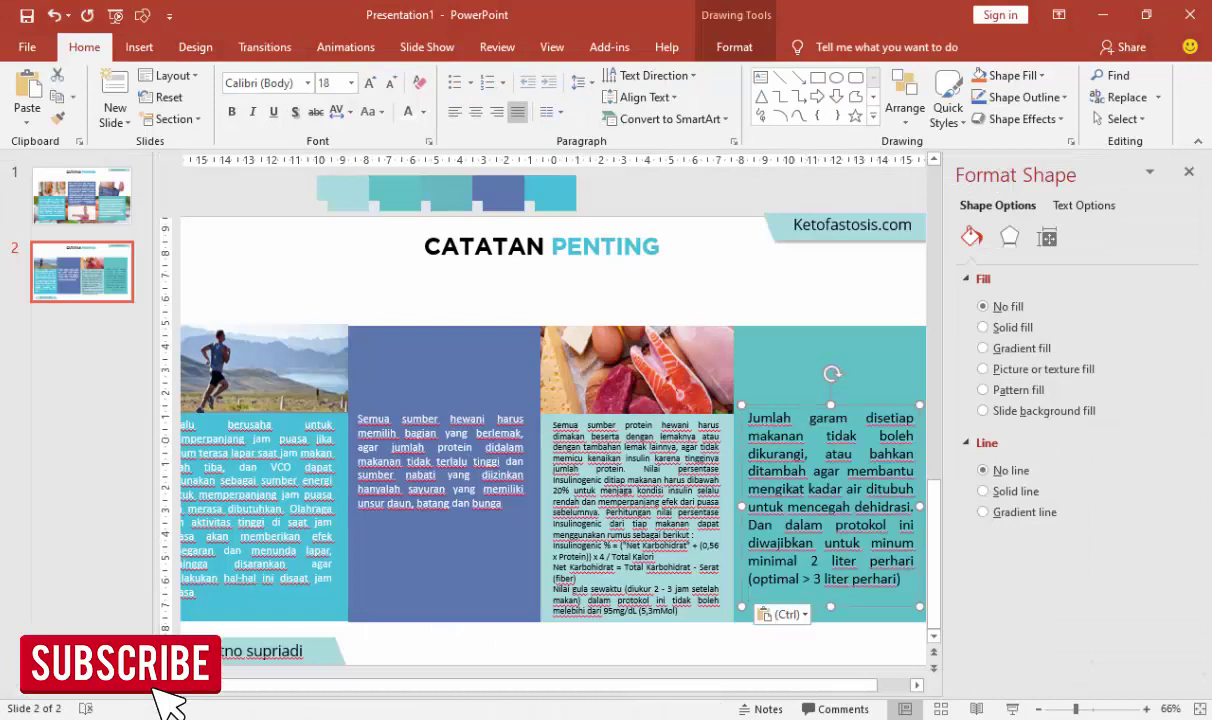
pyautogui.click(350, 83)
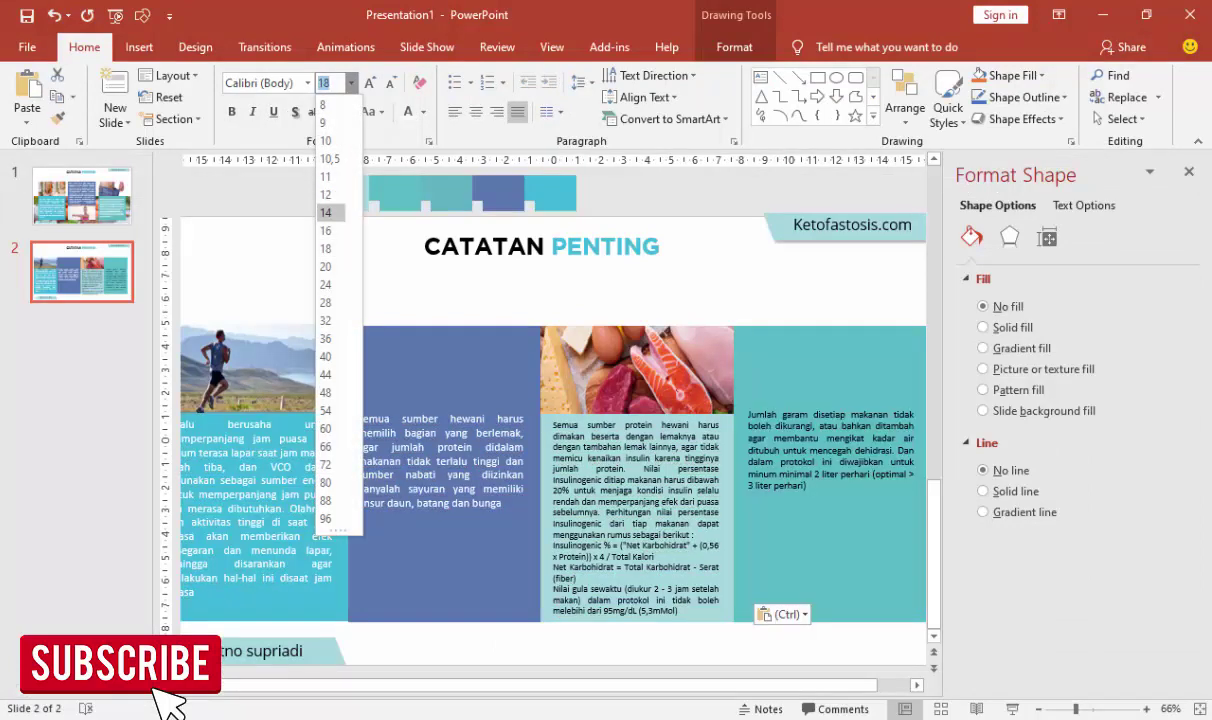
pyautogui.click(325, 212)
pyautogui.press('Escape')
pyautogui.press('Escape')
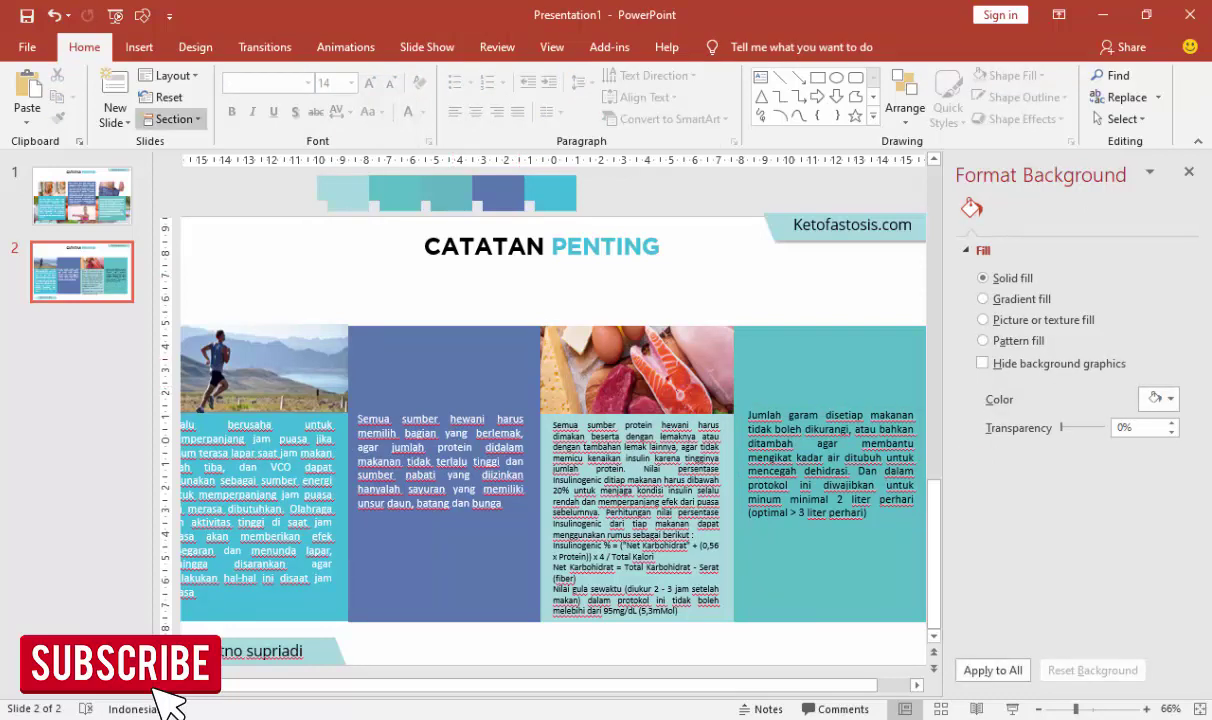
# Step: Insert the hand-shake icon from the ICON > FINANCIAL ICON SVG folder
pyautogui.click(139, 47)
pyautogui.click(138, 100)
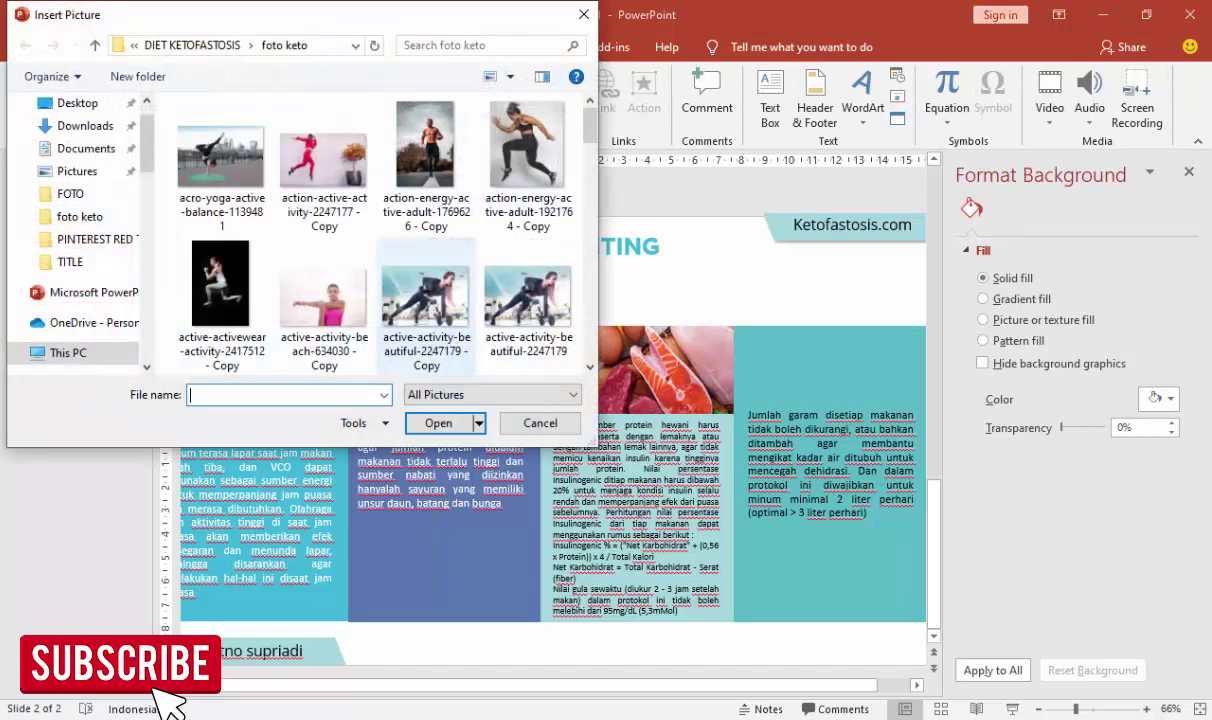
pyautogui.hotkey('alt', 'Up')
pyautogui.hotkey('alt', 'Up')
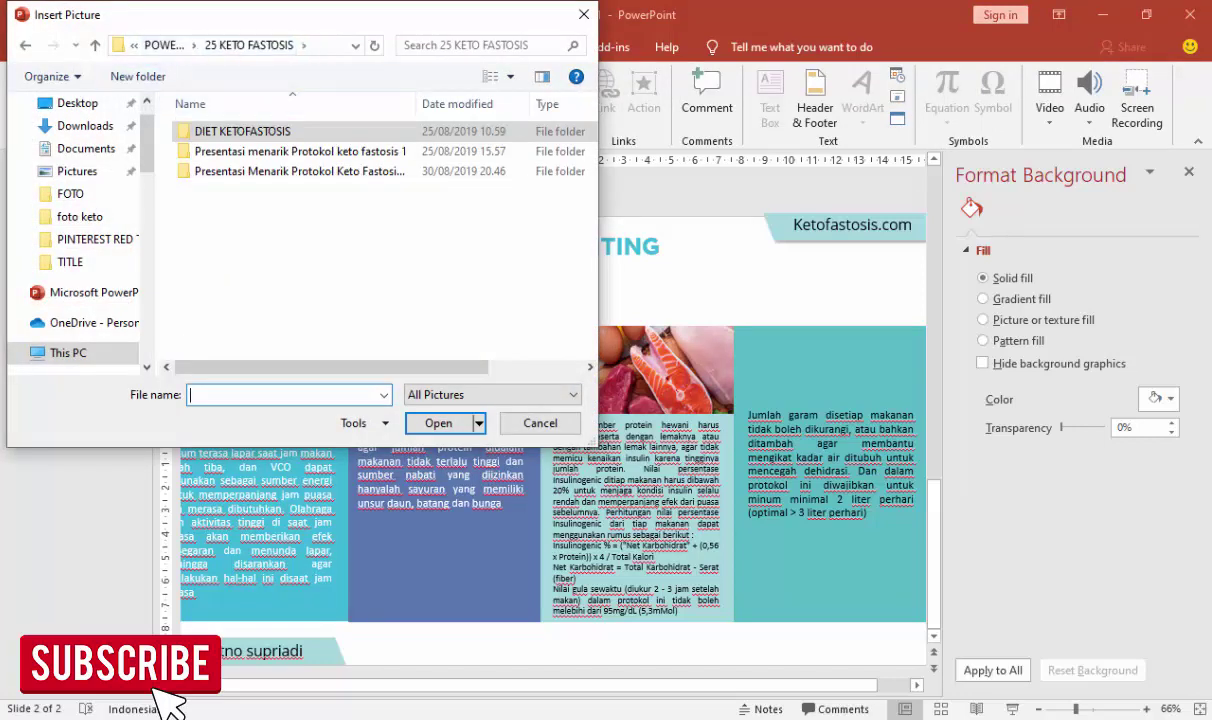
pyautogui.hotkey('alt', 'Up')
pyautogui.hotkey('alt', 'Up')
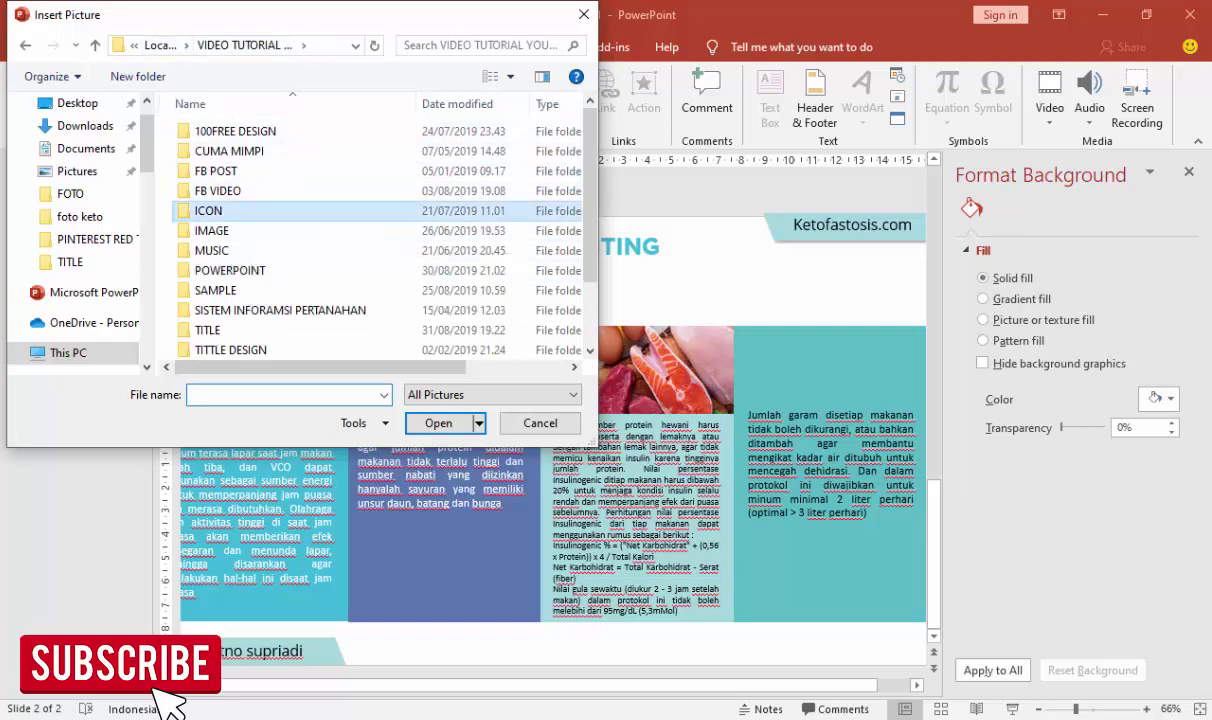
pyautogui.doubleClick(210, 210)
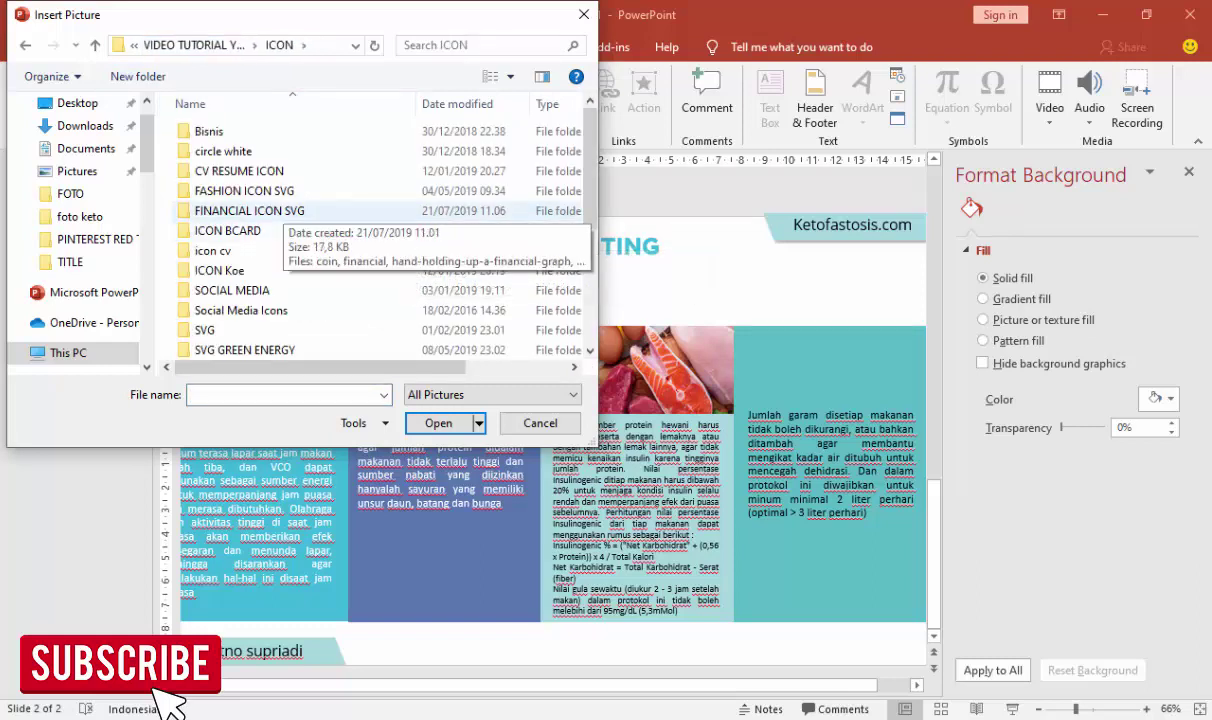
pyautogui.doubleClick(249, 210)
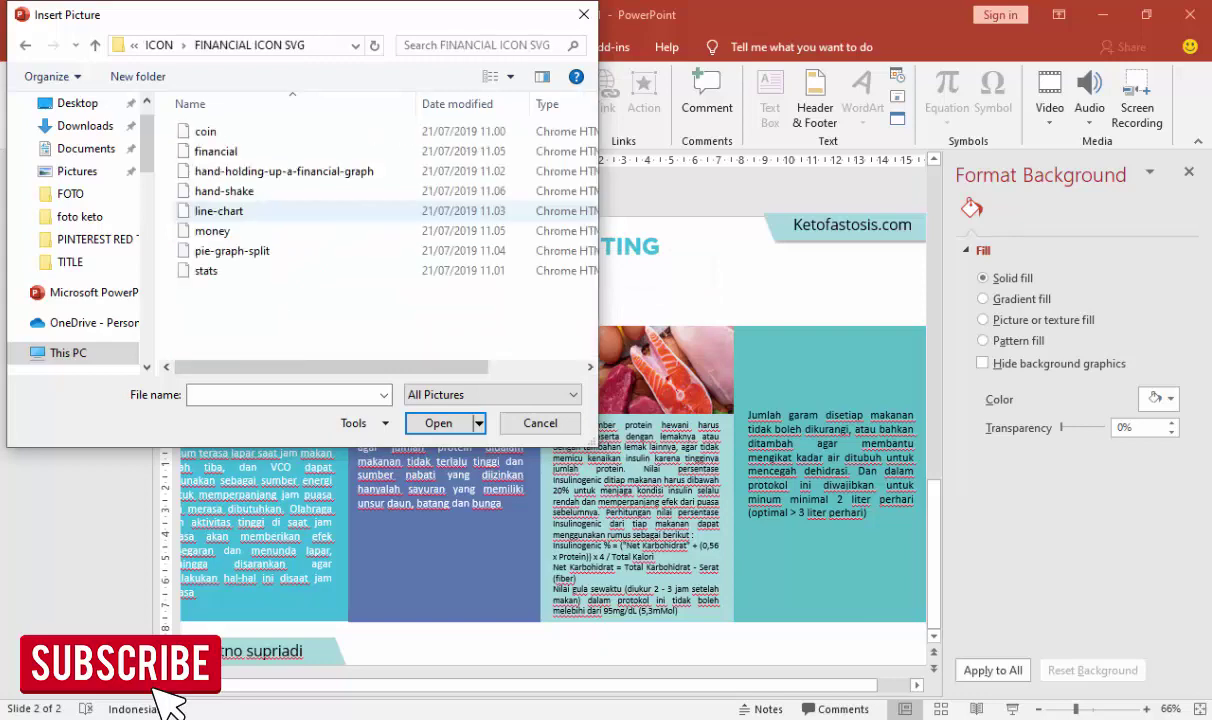
pyautogui.click(224, 190)
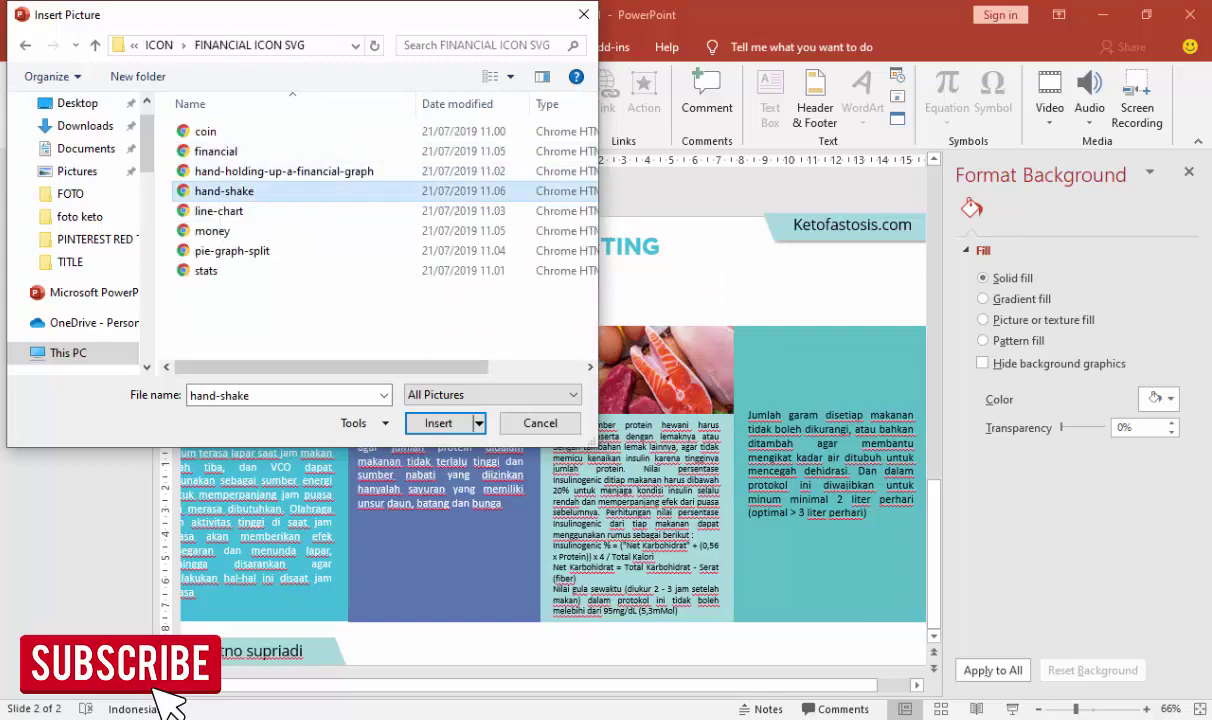
pyautogui.click(438, 423)
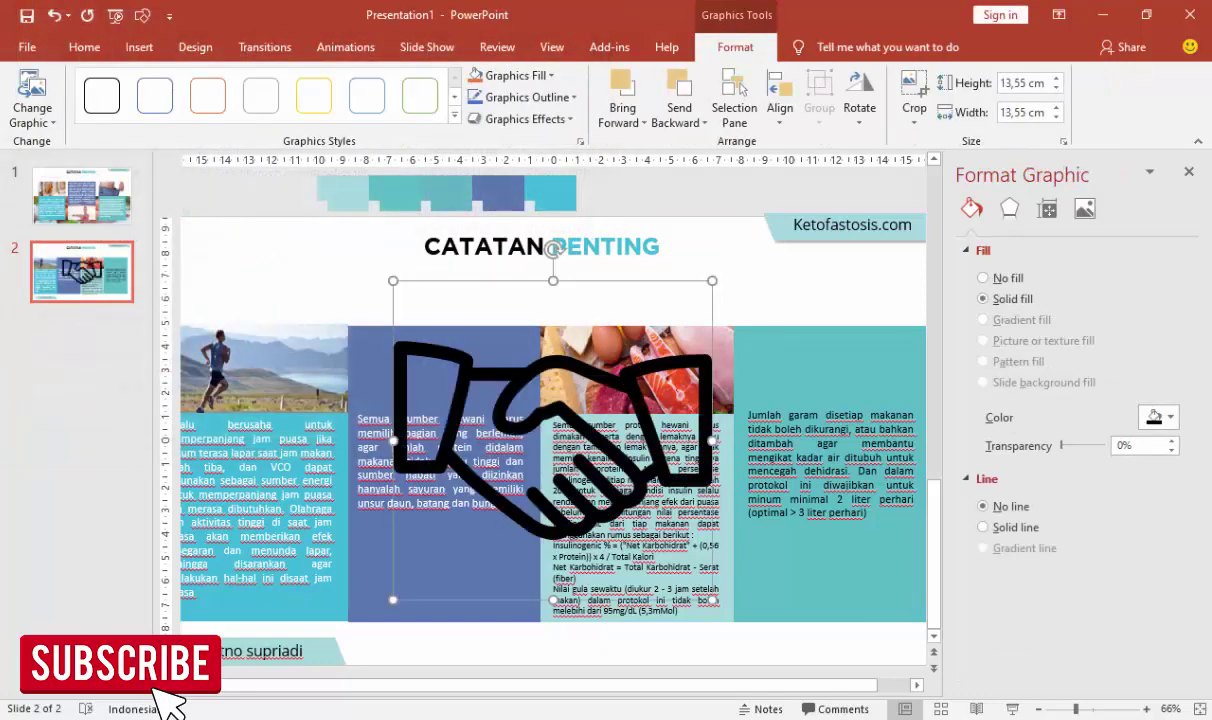
# Step: Make the handshake icon white, shrink it to about 2.86 cm, and centre it atop the blue panel
pyautogui.click(1158, 417)
pyautogui.click(1053, 461)
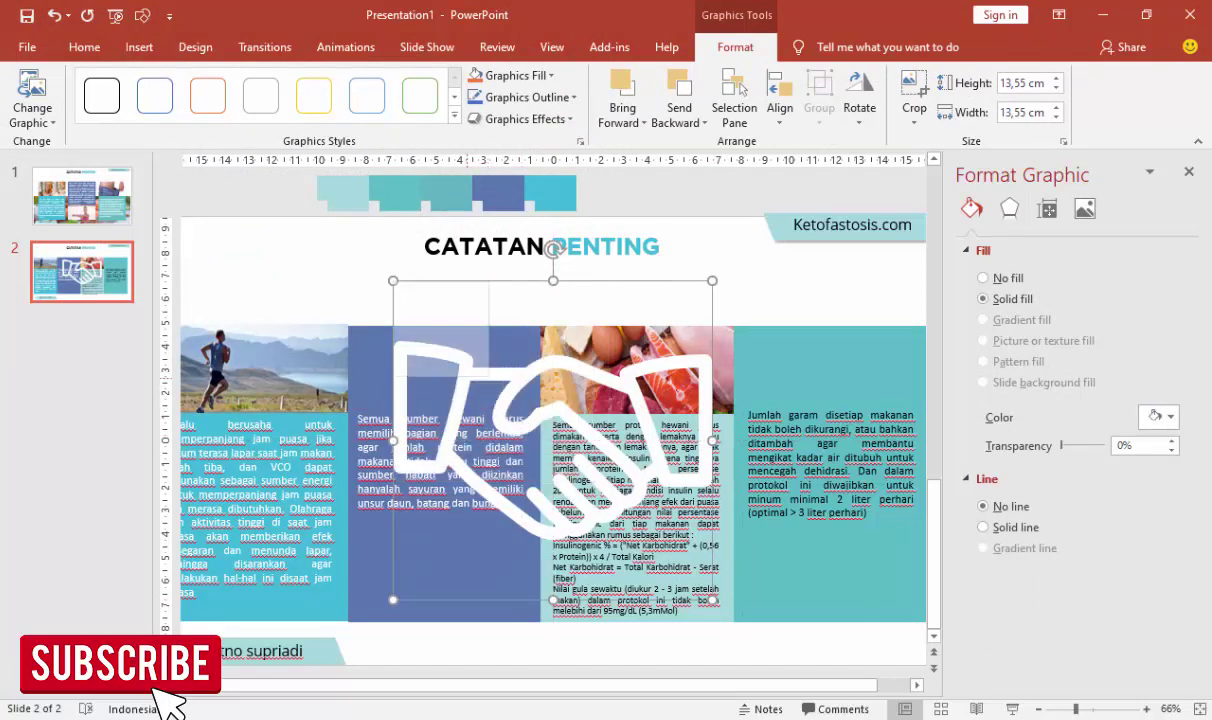
pyautogui.moveTo(522, 400); pyautogui.dragTo(488, 377)
pyautogui.moveTo(441, 329); pyautogui.dragTo(436, 373)
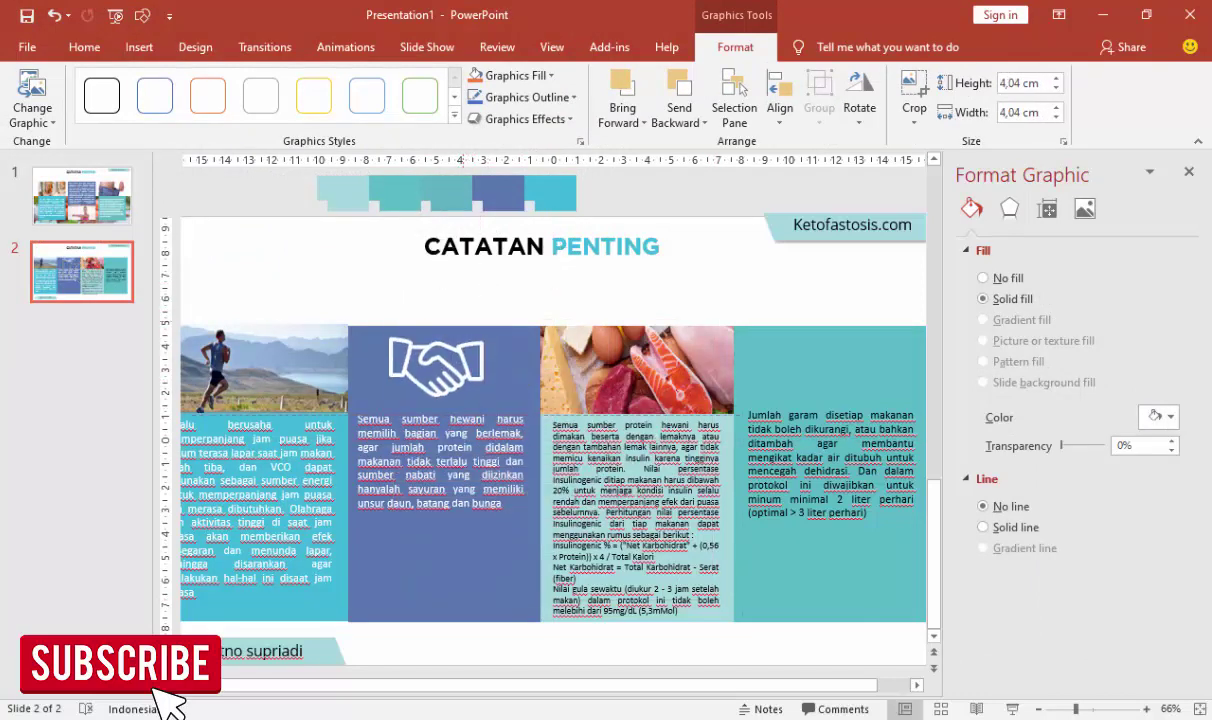
pyautogui.moveTo(483, 421); pyautogui.dragTo(478, 414)
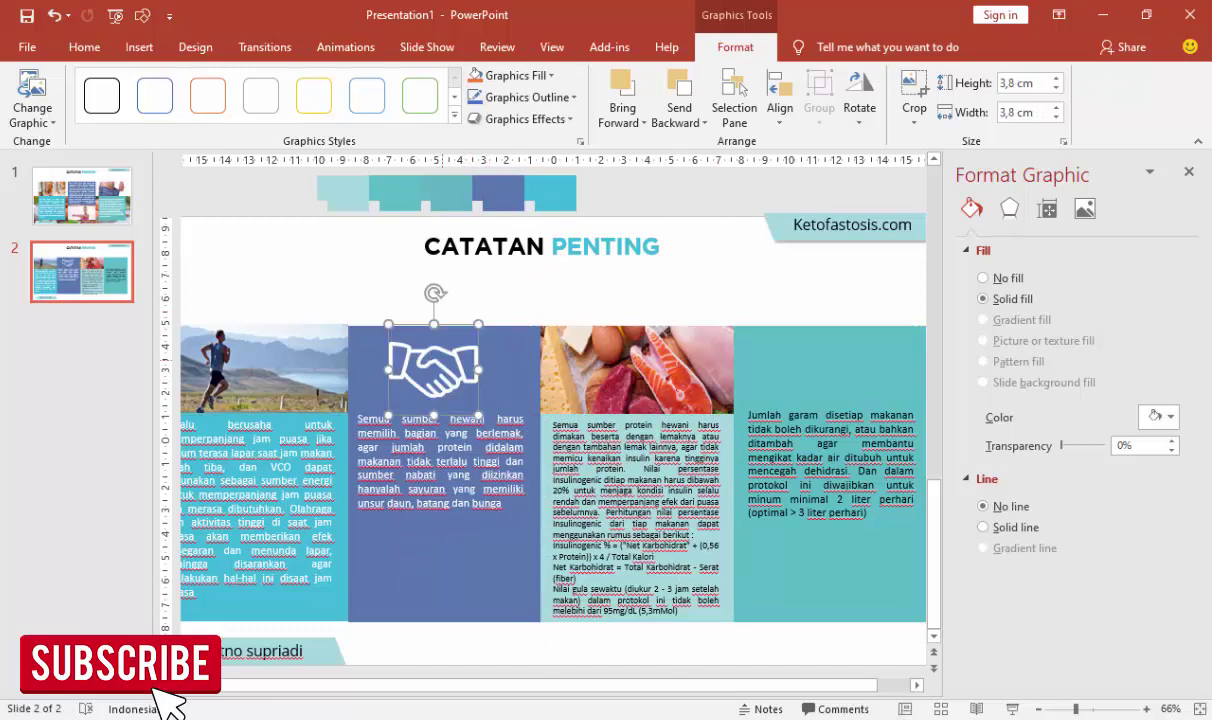
pyautogui.moveTo(388, 324); pyautogui.dragTo(438, 368)
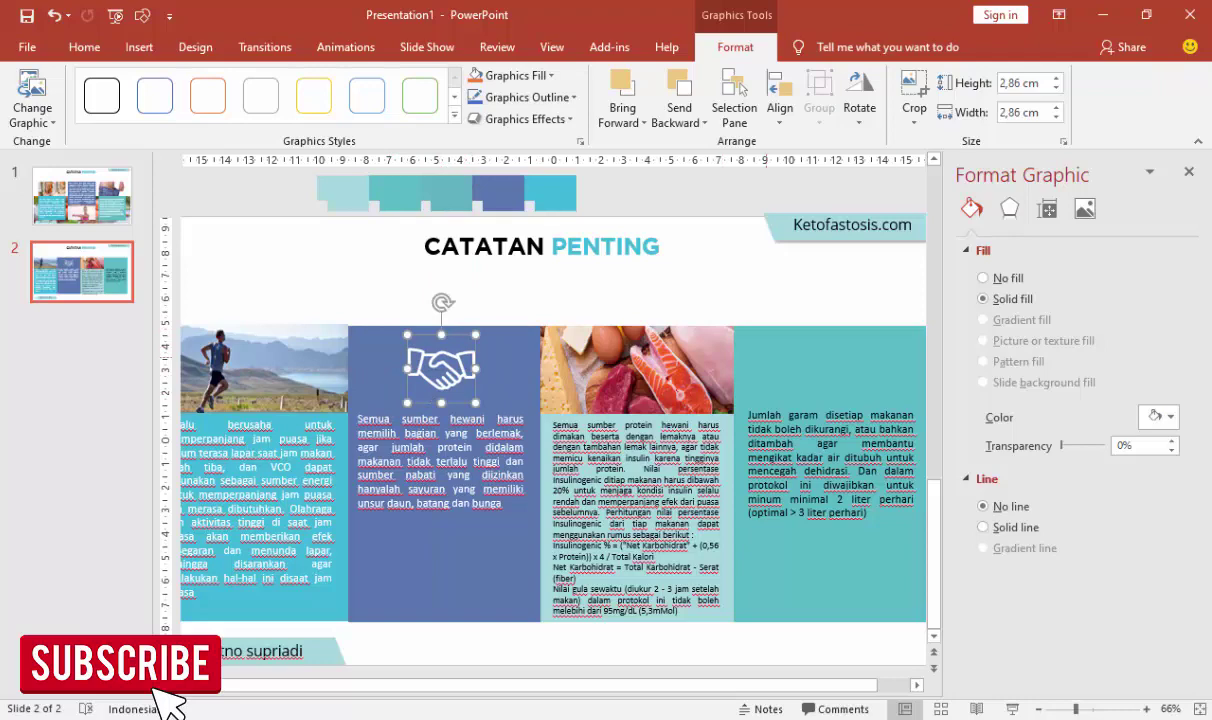
pyautogui.press('Escape')
# Step: Insert the stats icon picture onto the slide
pyautogui.click(139, 47)
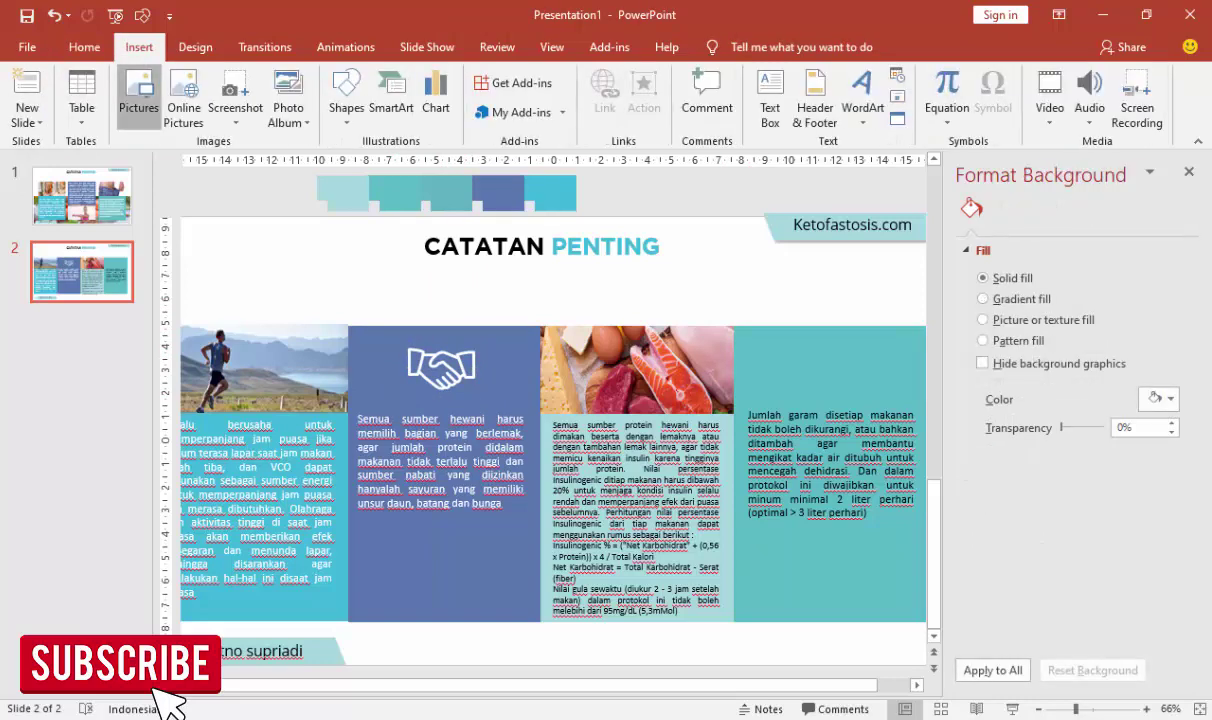
pyautogui.click(139, 100)
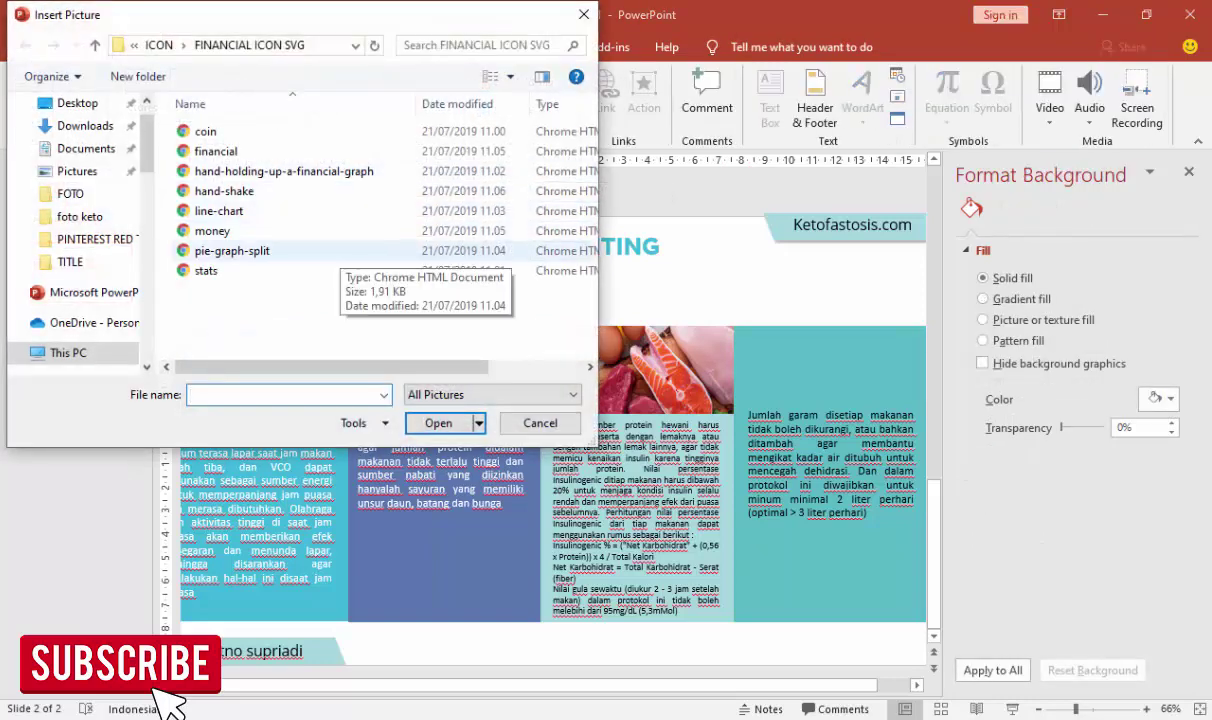
pyautogui.click(232, 251)
pyautogui.click(206, 271)
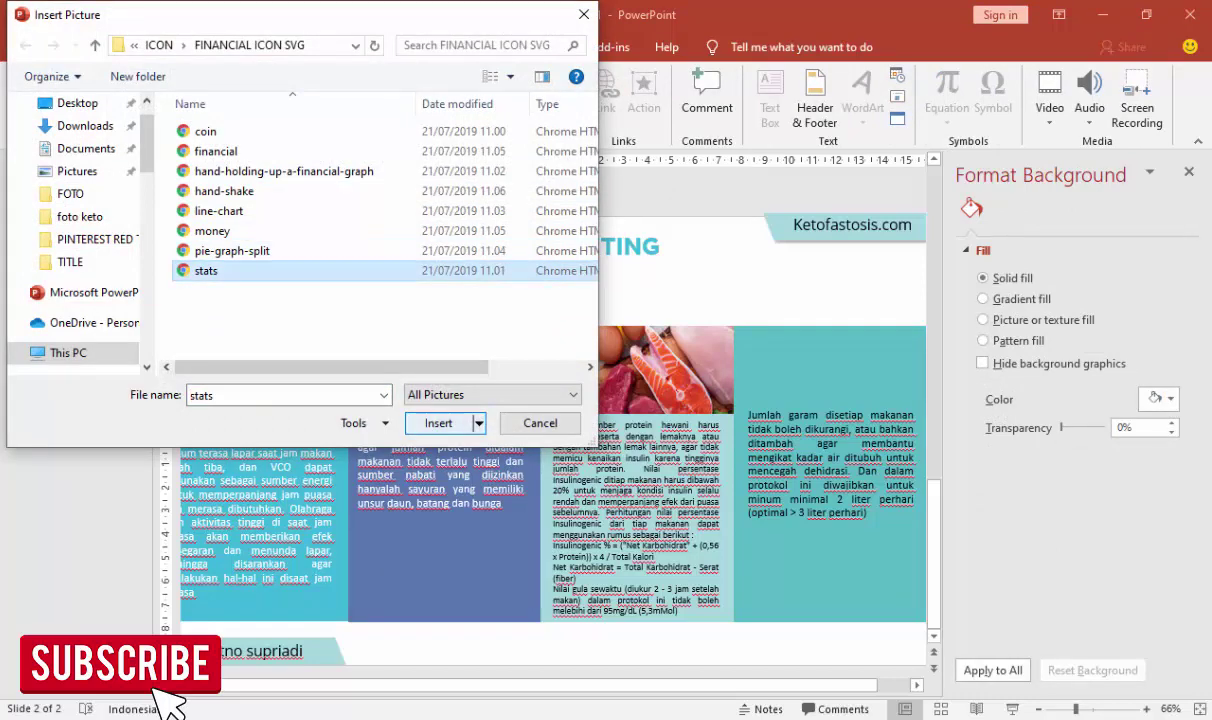
pyautogui.click(438, 423)
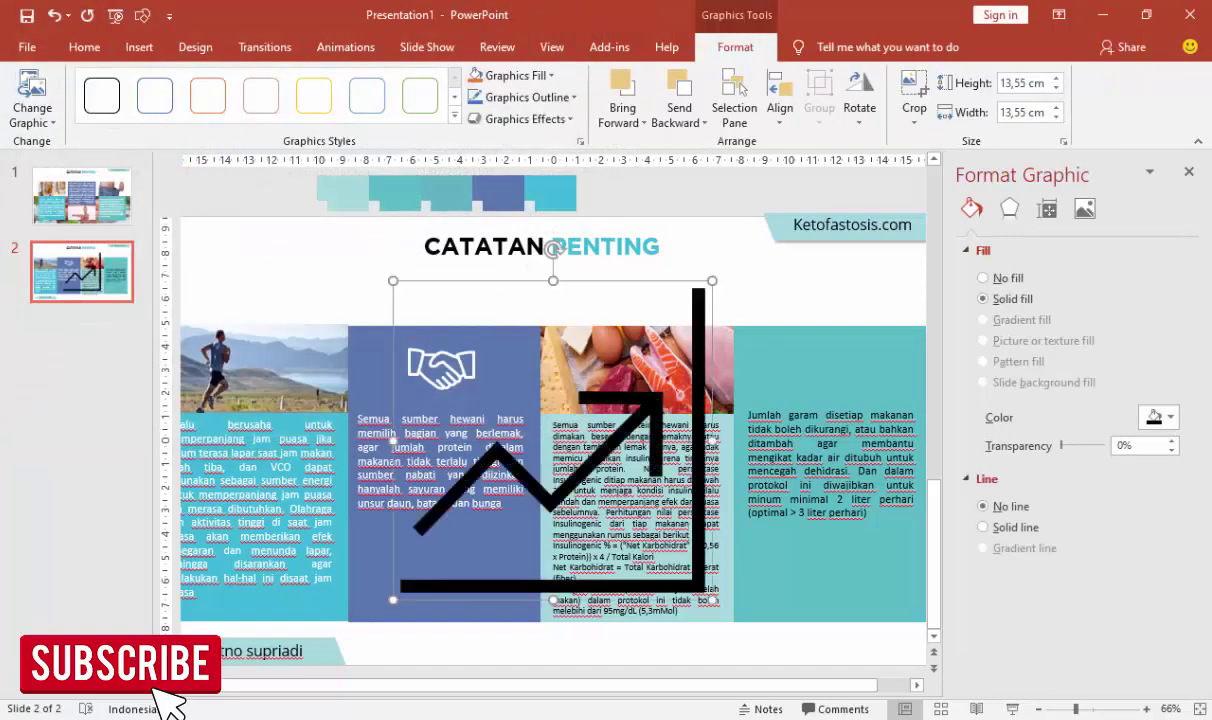
# Step: Make the chart icon white, size it to about 2.76 cm, and centre it atop the teal panel
pyautogui.click(1158, 417)
pyautogui.click(1054, 461)
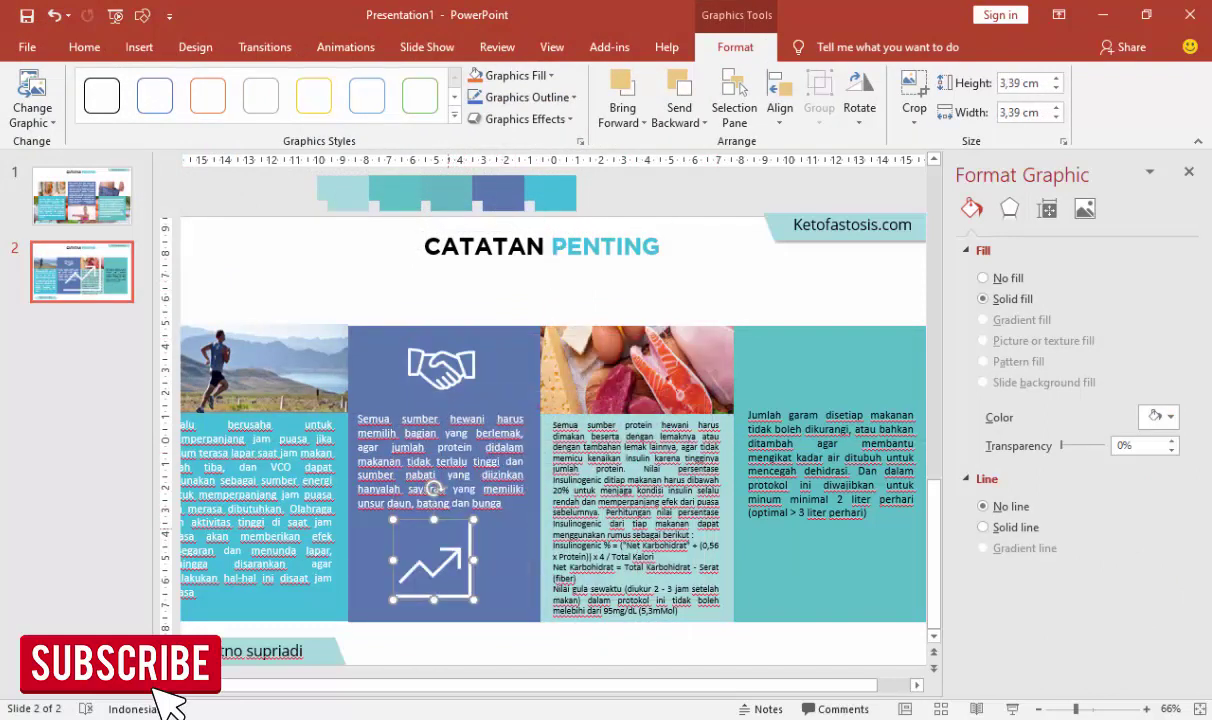
pyautogui.moveTo(448, 565); pyautogui.dragTo(812, 360)
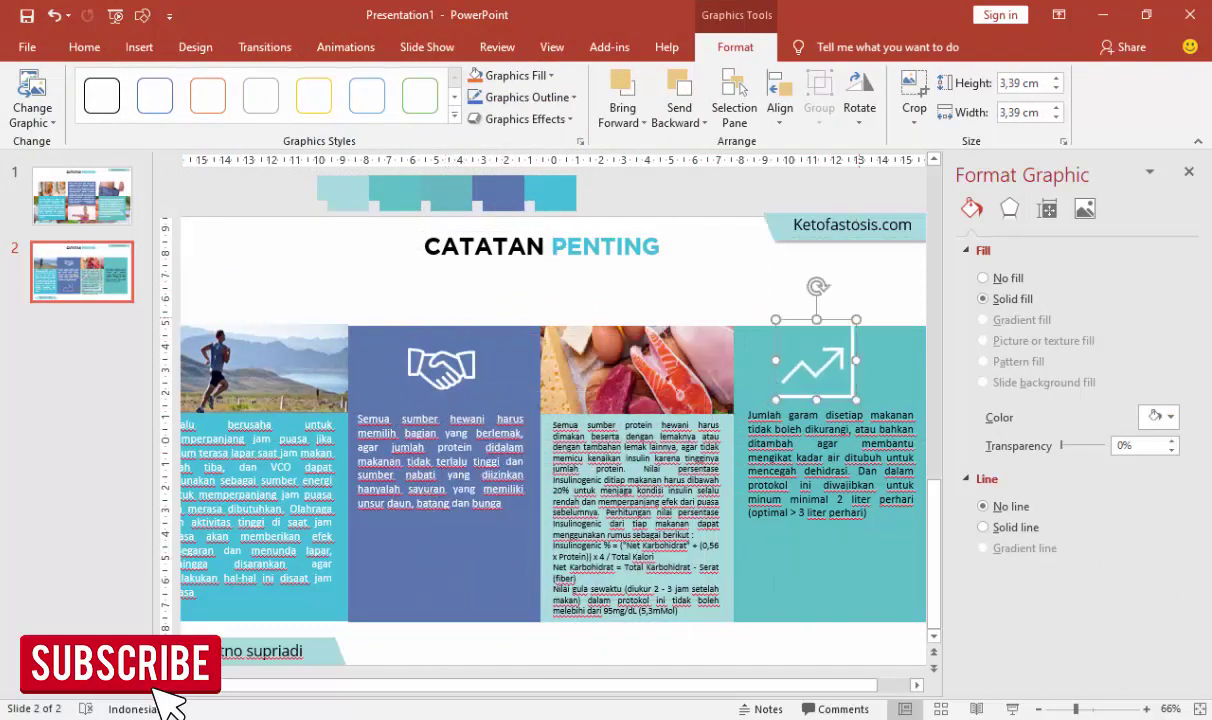
pyautogui.moveTo(857, 400); pyautogui.dragTo(822, 360)
pyautogui.press('Escape')
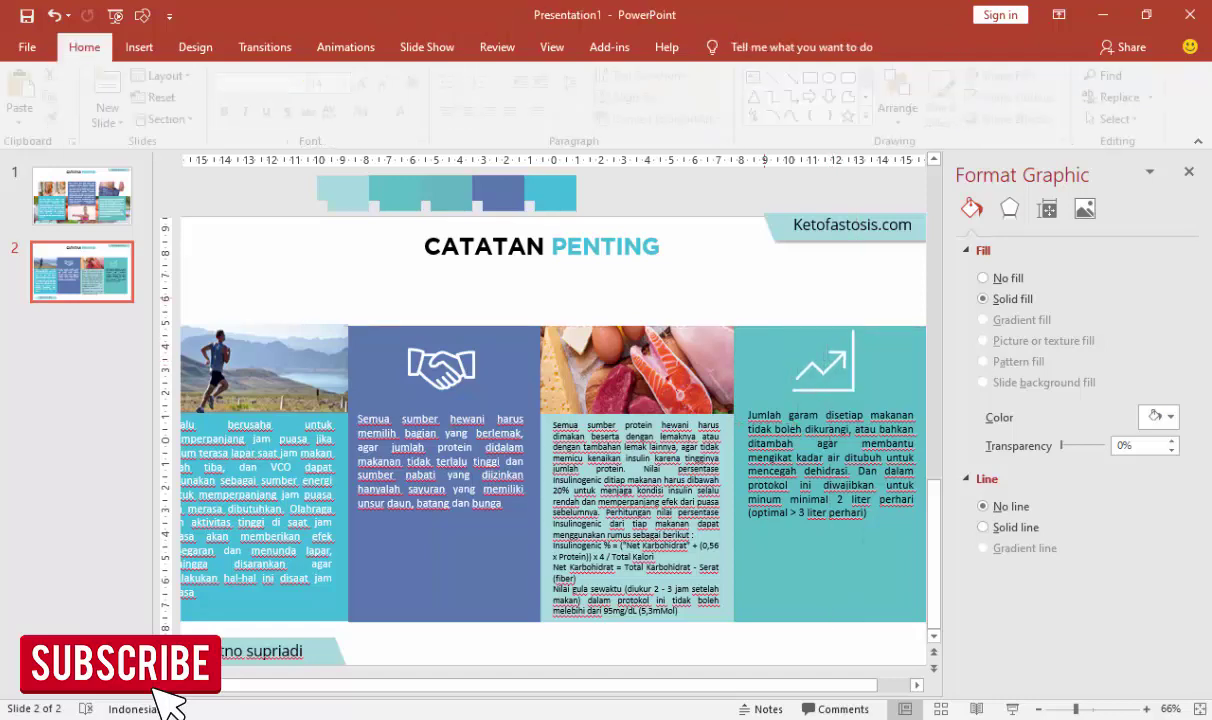
pyautogui.scroll(-1, 553, 420)
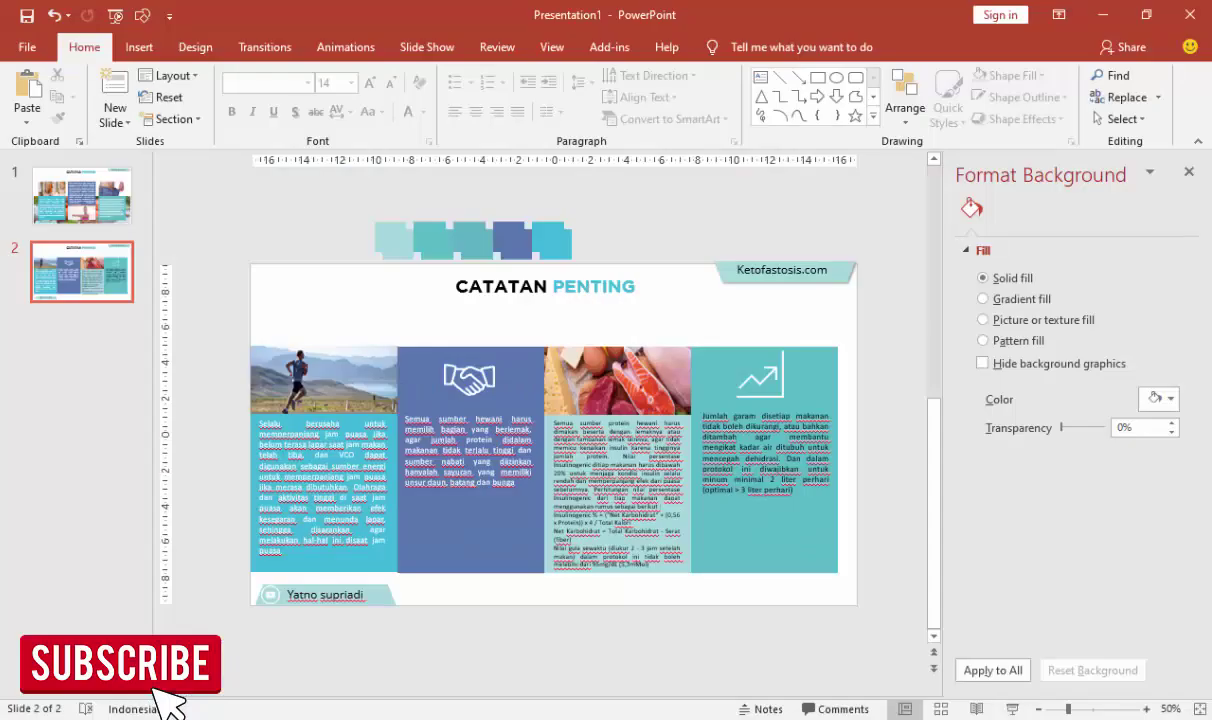
pyautogui.rightClick(98, 322)
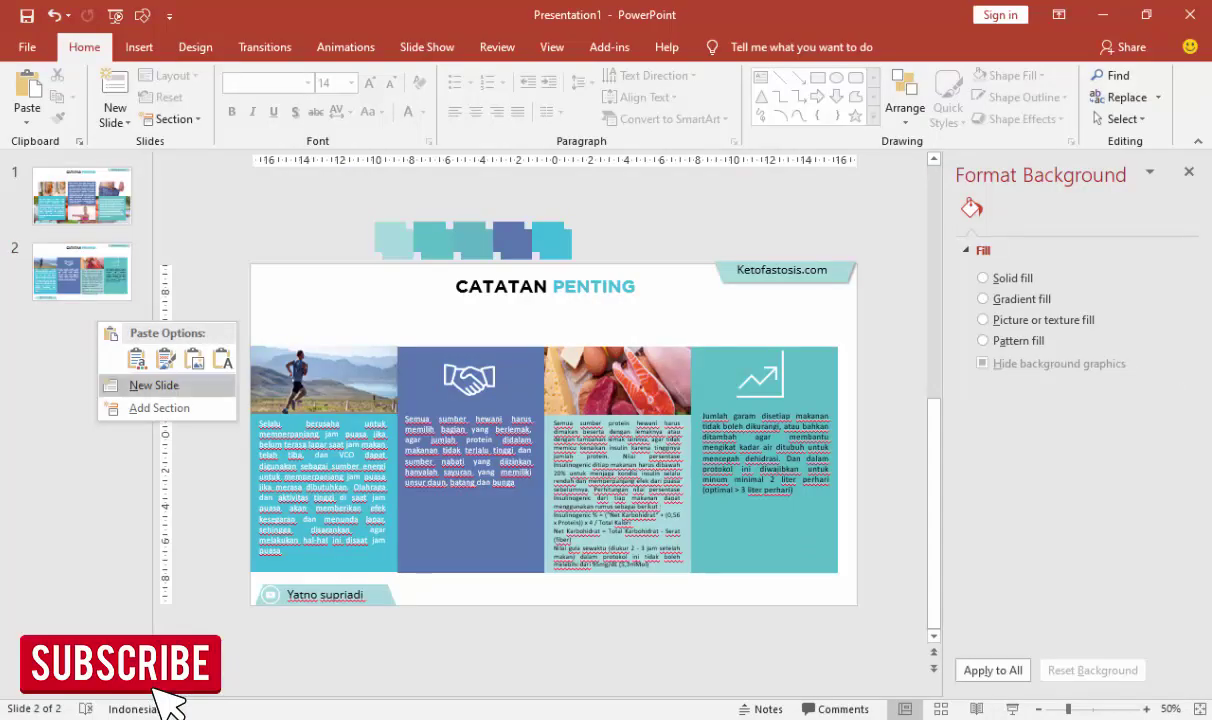
# Step: Add a new slide 3 and delete both its placeholders to leave it empty
pyautogui.click(154, 385)
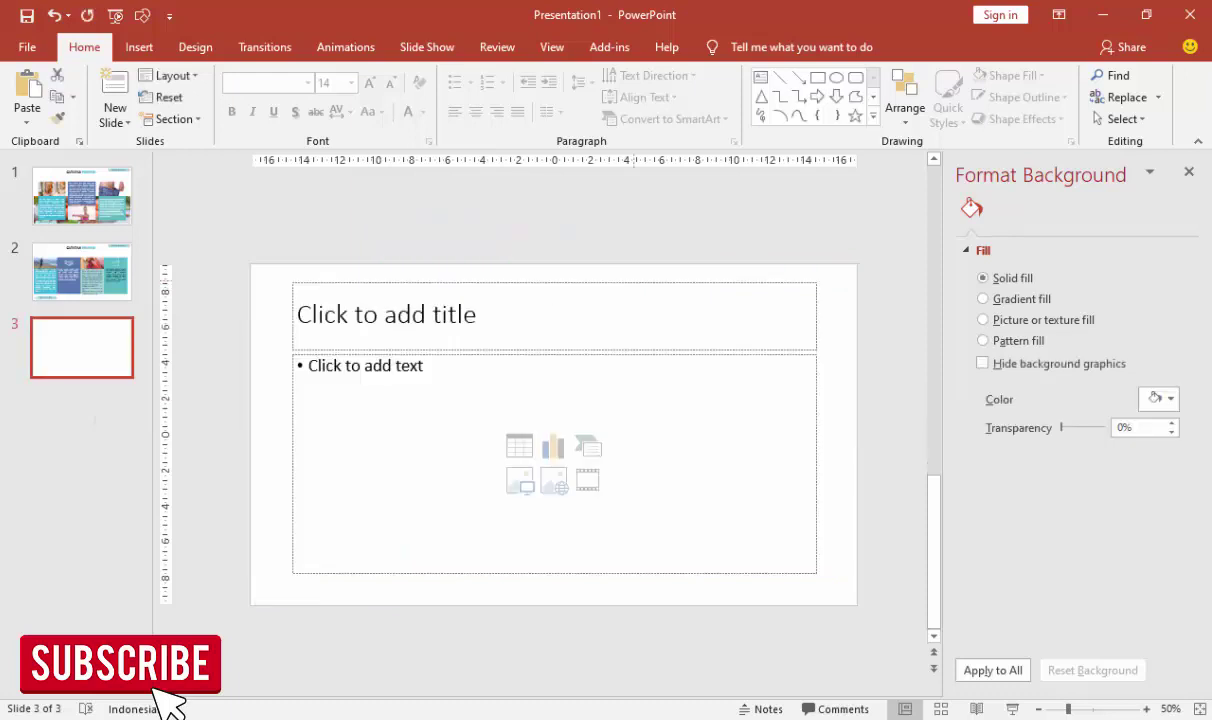
pyautogui.press('Tab')
pyautogui.press('Delete')
pyautogui.press('Tab')
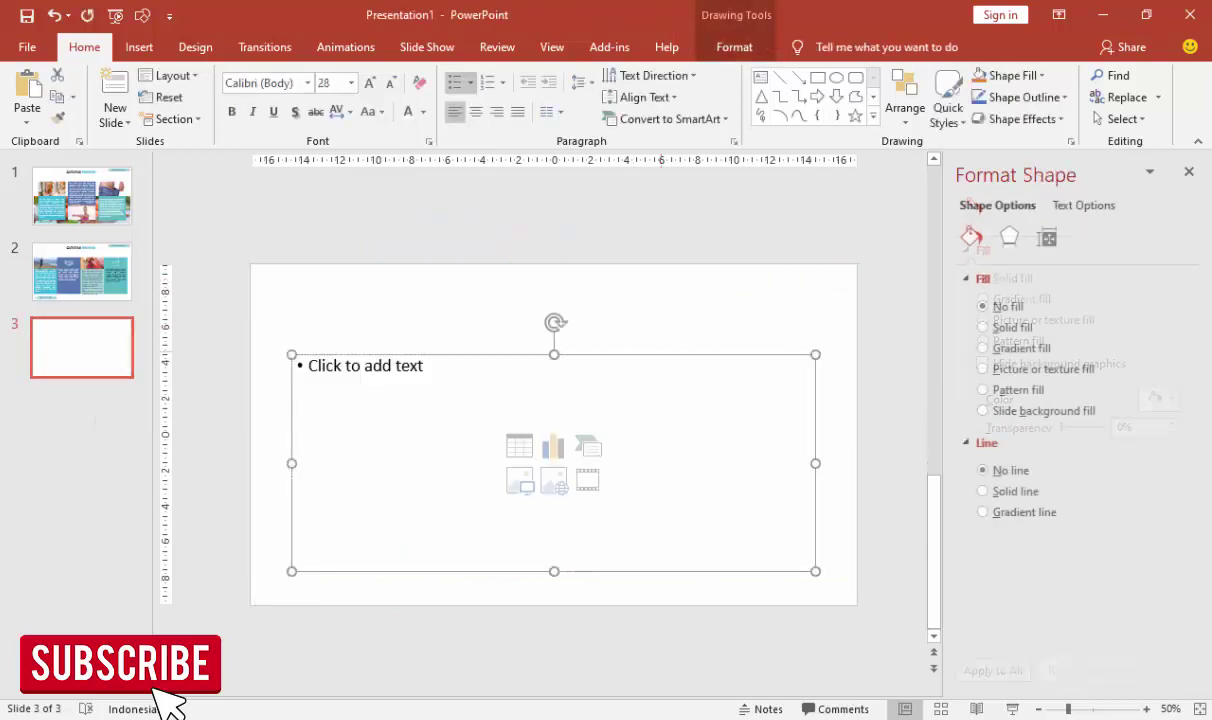
pyautogui.press('Delete')
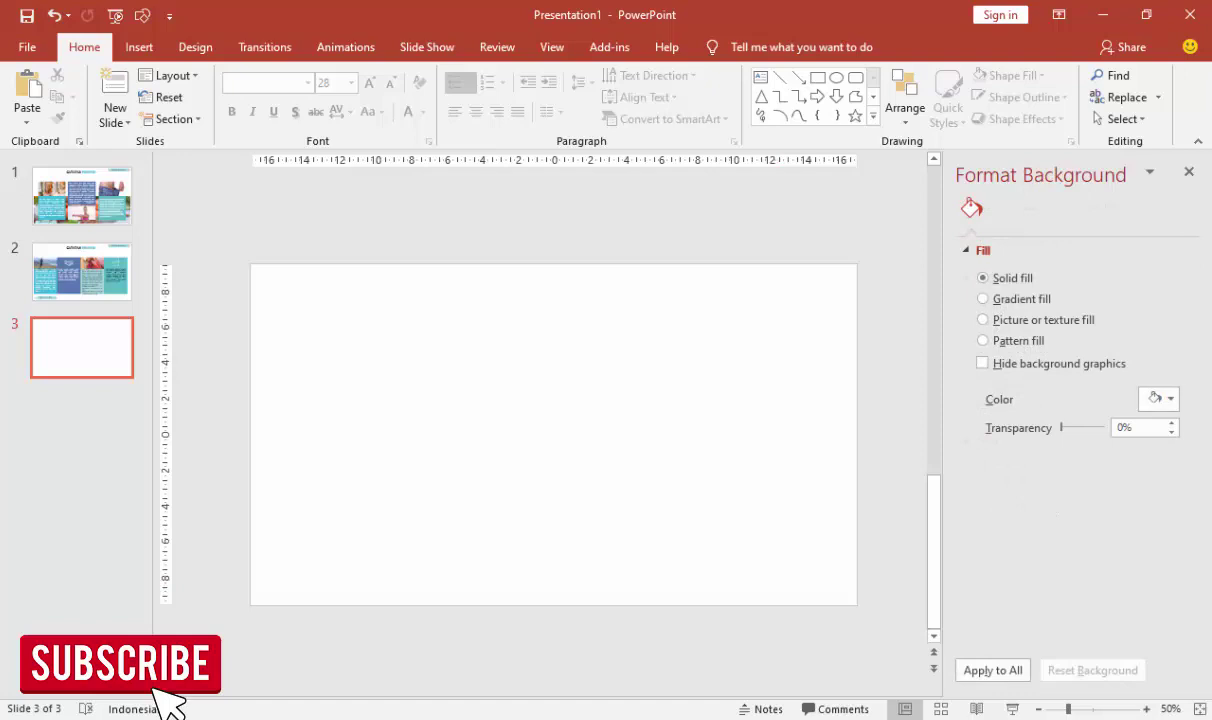
# Step: Copy the CATATAN PENTING title box from slide 2 onto slide 3
pyautogui.click(94, 268)
pyautogui.click(484, 286)
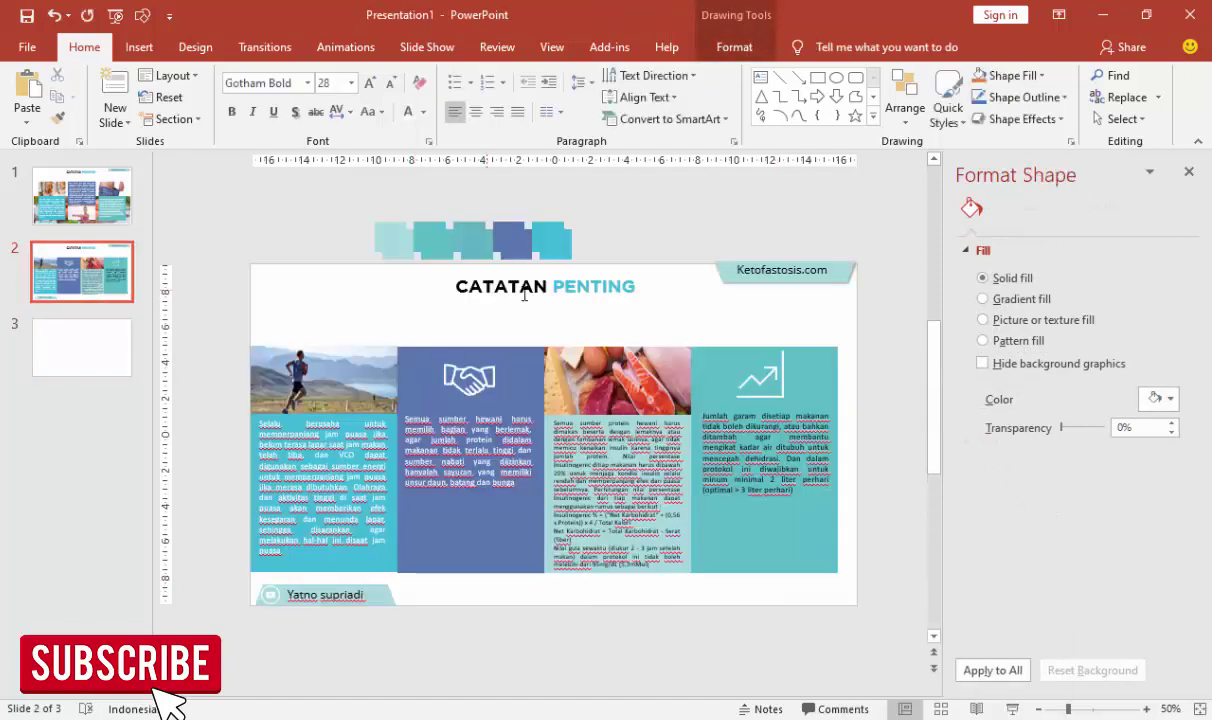
pyautogui.click(566, 273)
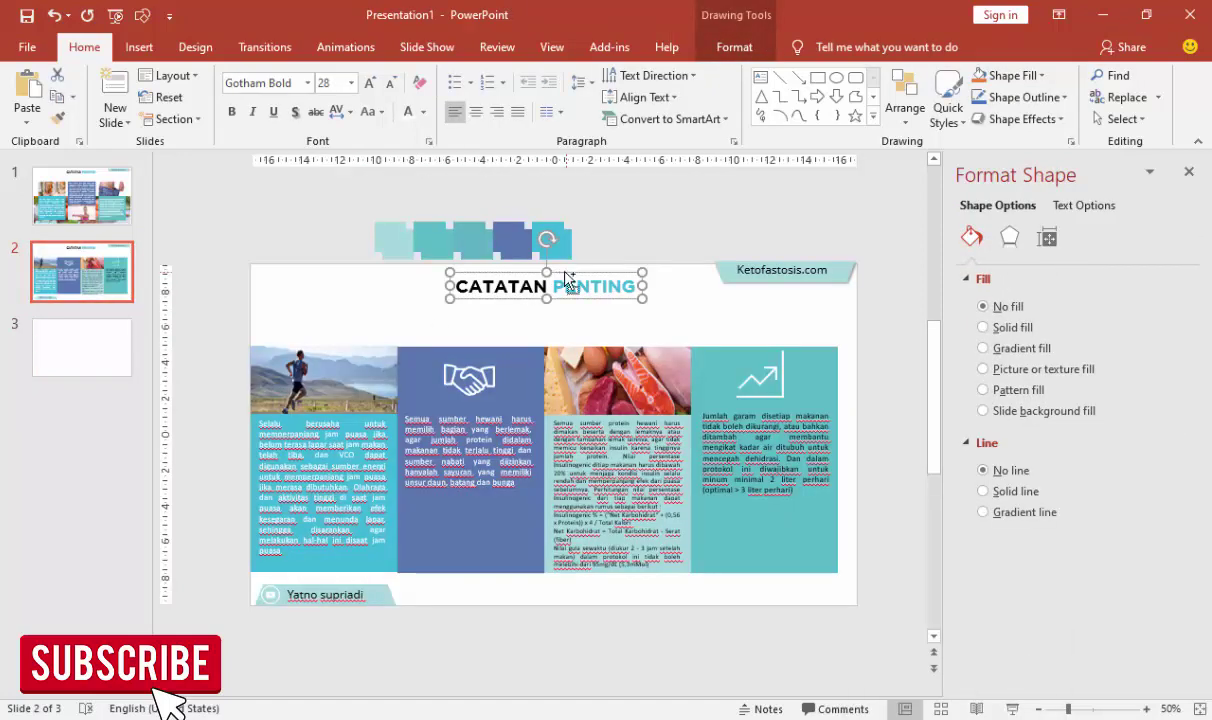
pyautogui.hotkey('ctrl', 'c')
pyautogui.click(110, 345)
pyautogui.hotkey('ctrl', 'v')
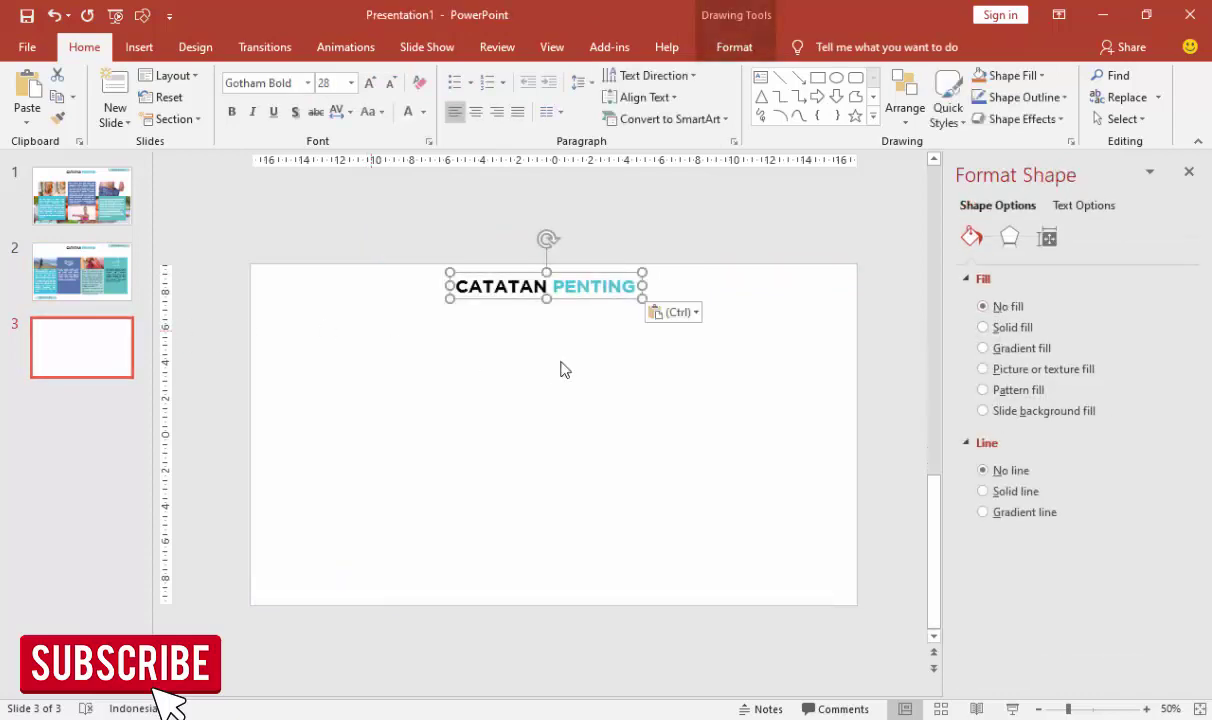
pyautogui.click(535, 385)
# Step: Draw a small outline-free rectangle near the left edge of slide 3
pyautogui.click(139, 47)
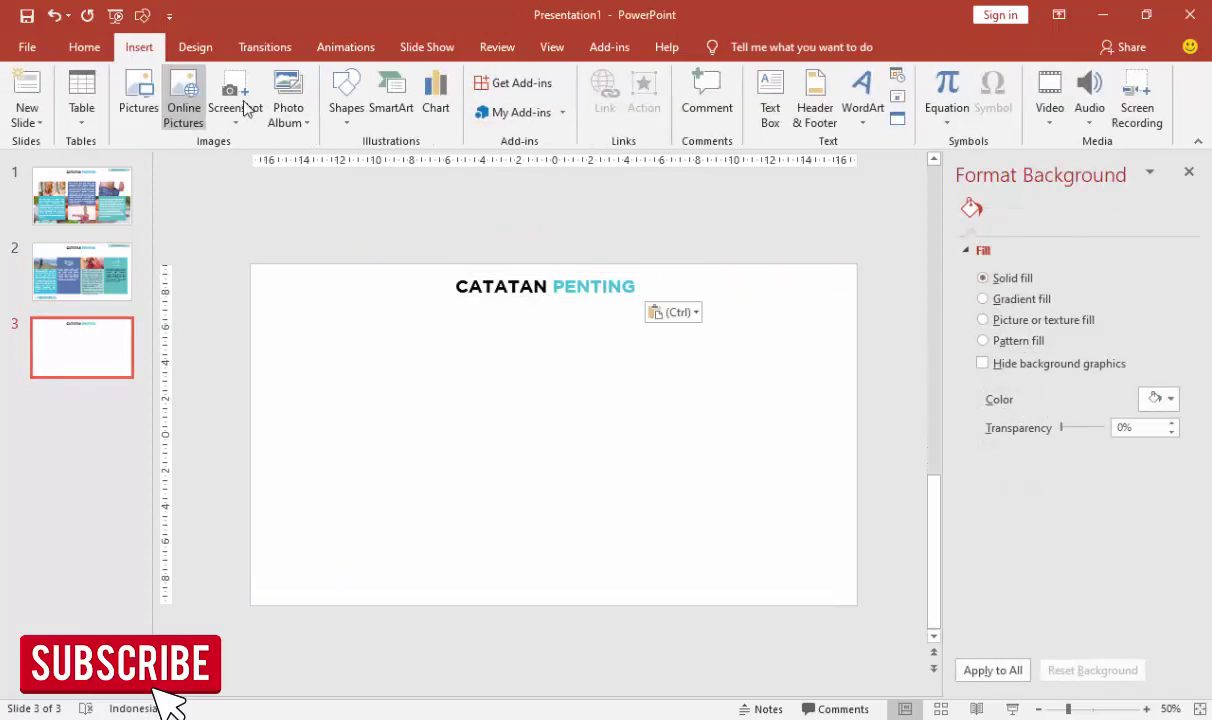
pyautogui.click(346, 100)
pyautogui.click(378, 163)
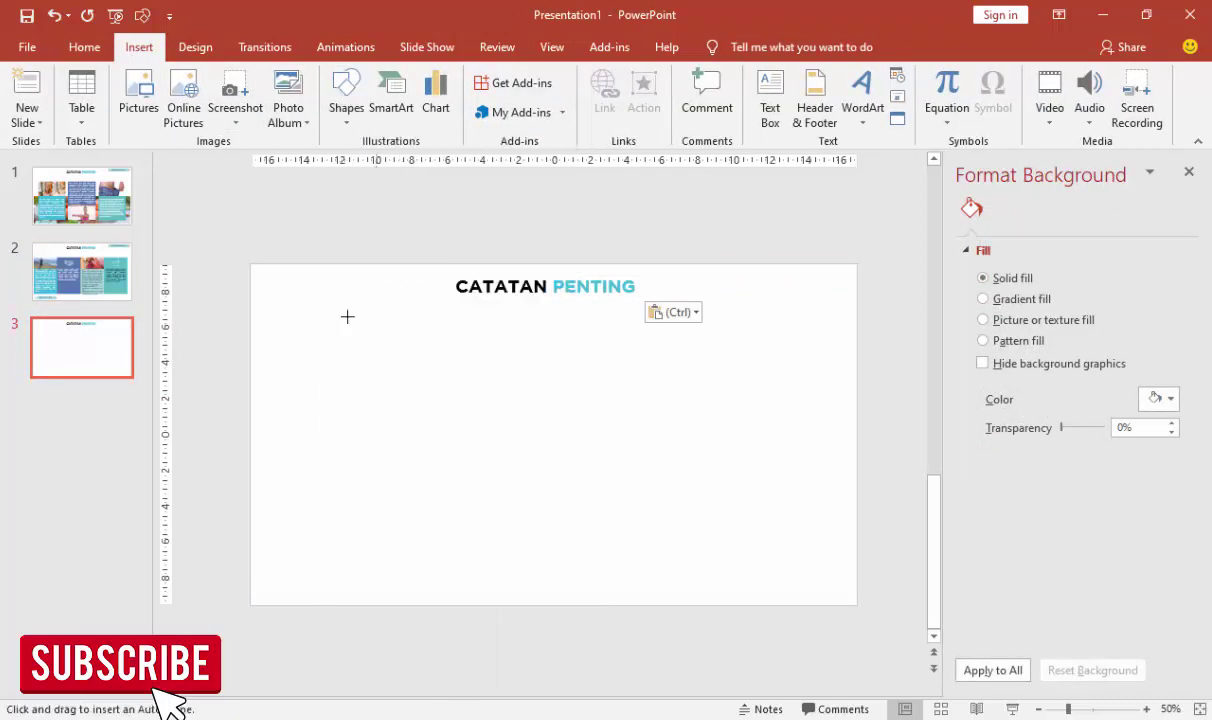
pyautogui.moveTo(284, 327)
pyautogui.mouseDown()
pyautogui.moveTo(332, 386)
pyautogui.moveTo(330, 404)
pyautogui.moveTo(340, 368)
pyautogui.mouseUp()
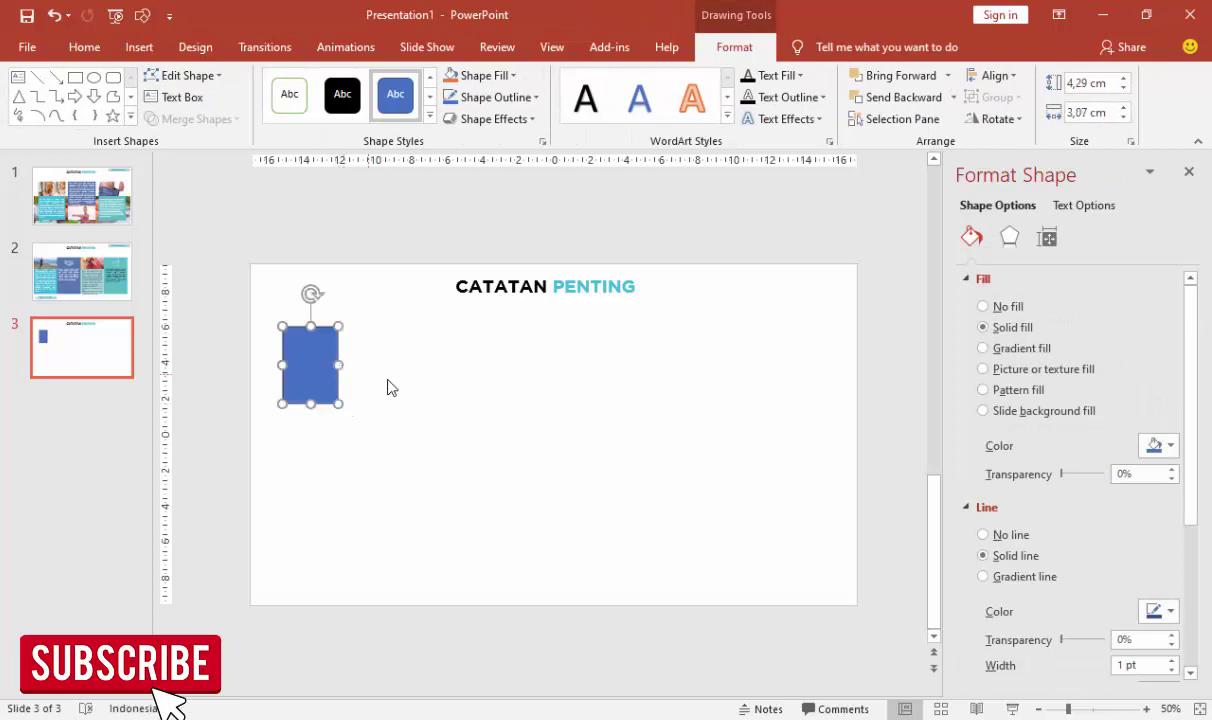
pyautogui.click(983, 535)
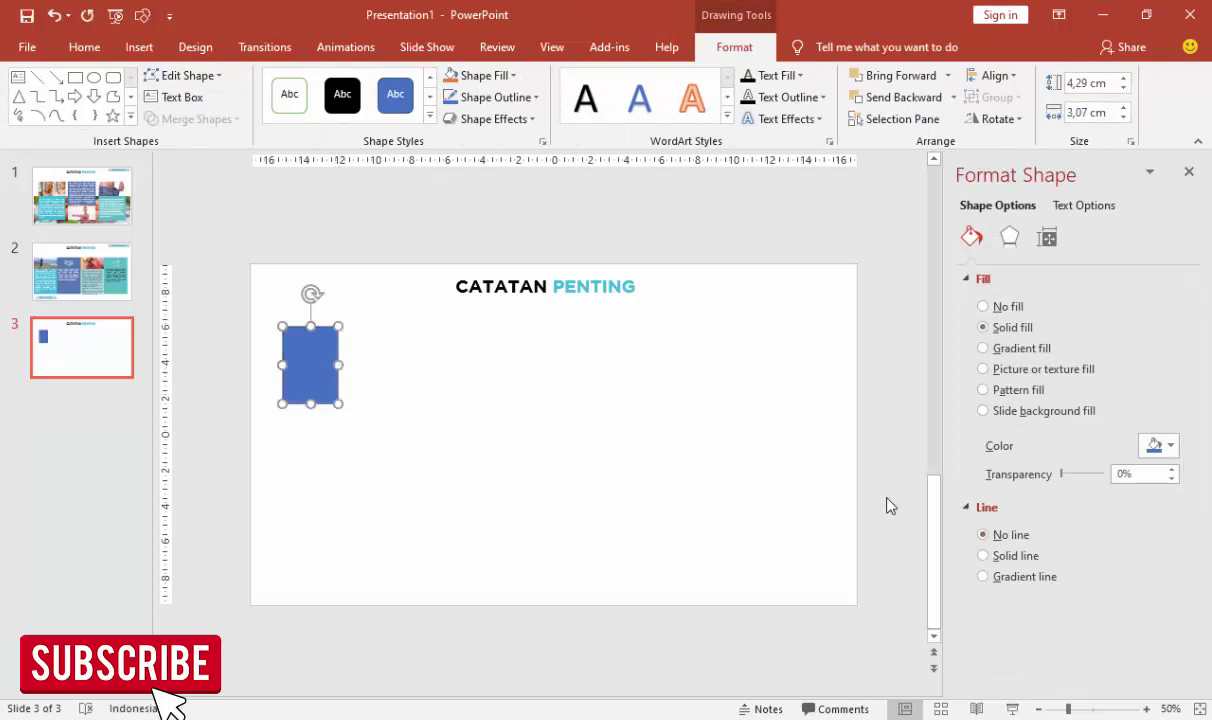
# Step: Fill the rectangle with the standing man photo from POWERPOINT > 25 KETO FASTOSIS > DIET KETOFASTOSIS > foto keto
pyautogui.click(1013, 372)
pyautogui.click(1006, 465)
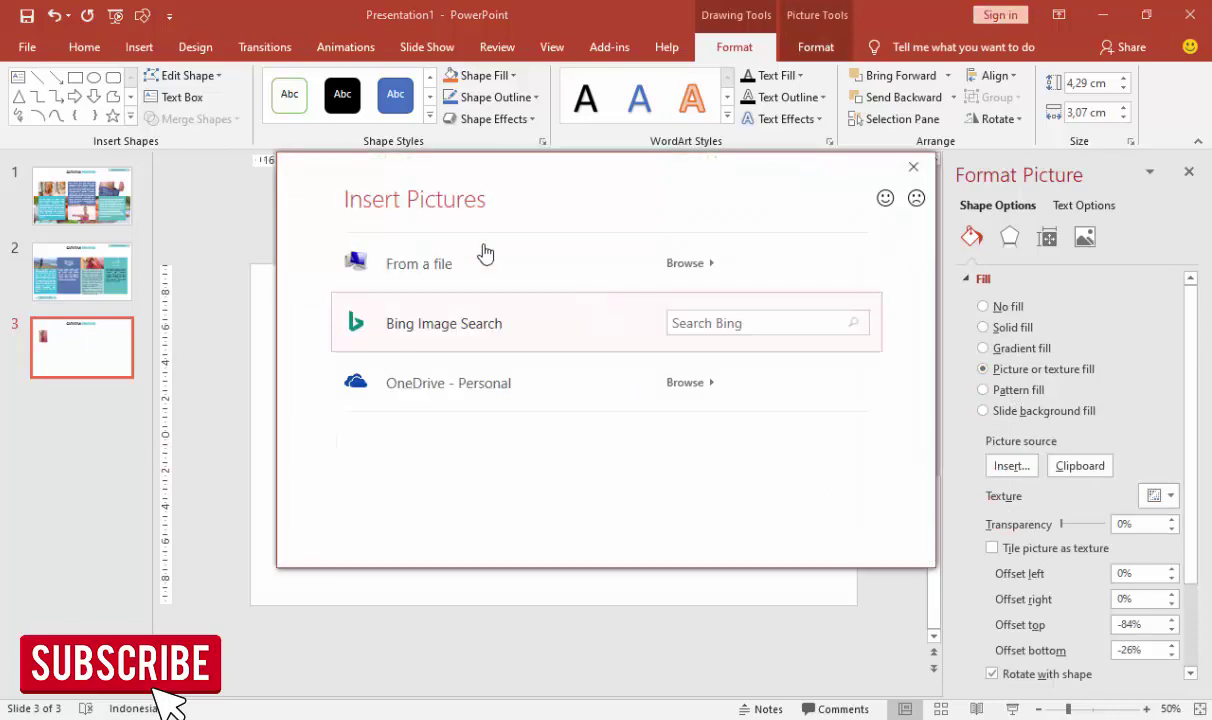
pyautogui.click(466, 255)
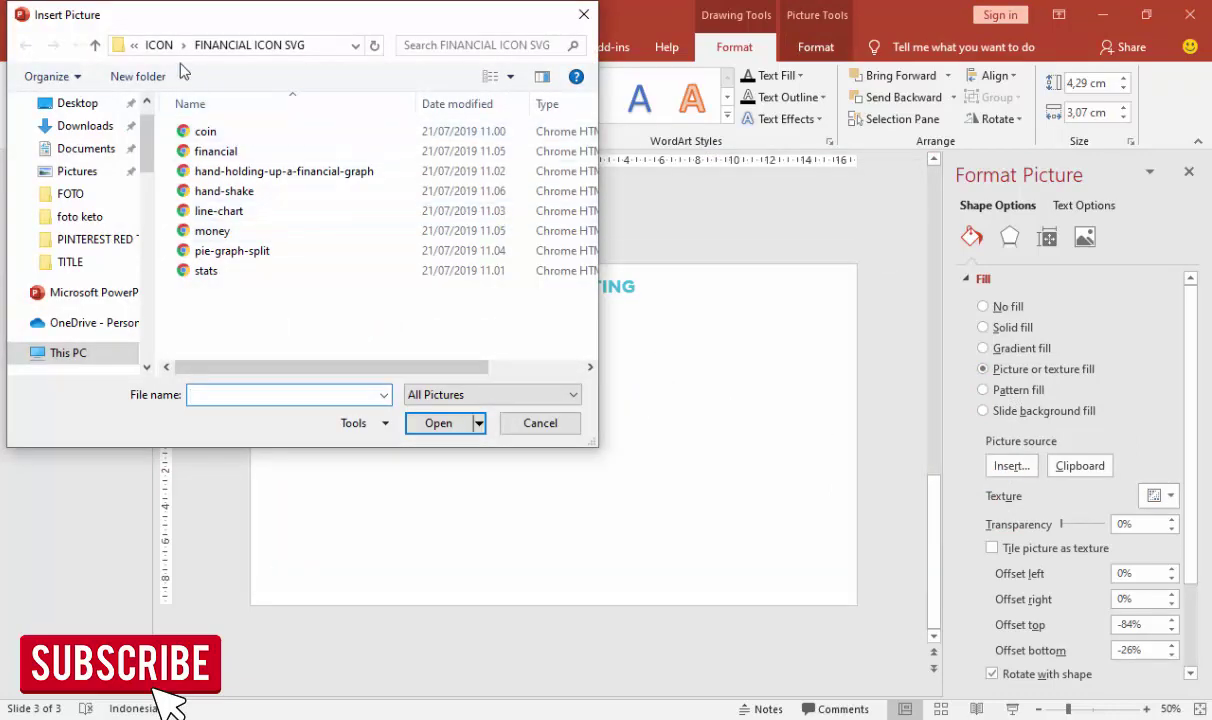
pyautogui.click(150, 46)
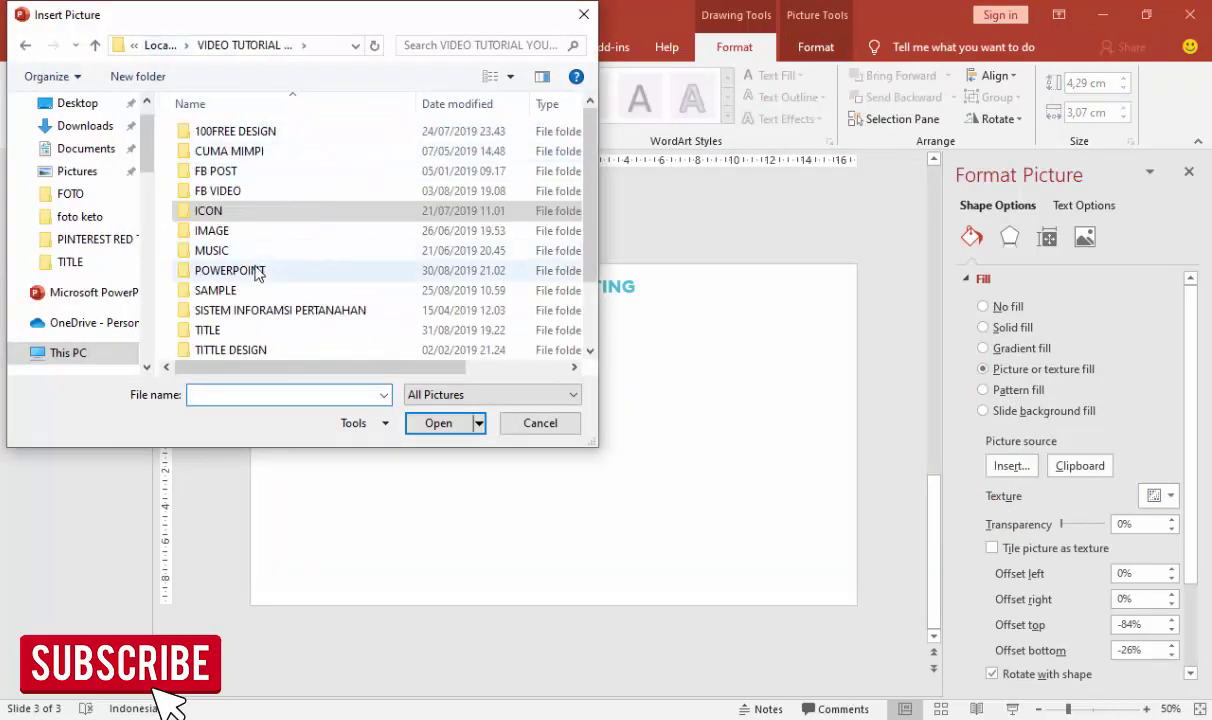
pyautogui.doubleClick(255, 268)
pyautogui.scroll(-5, 316, 272)
pyautogui.doubleClick(316, 290)
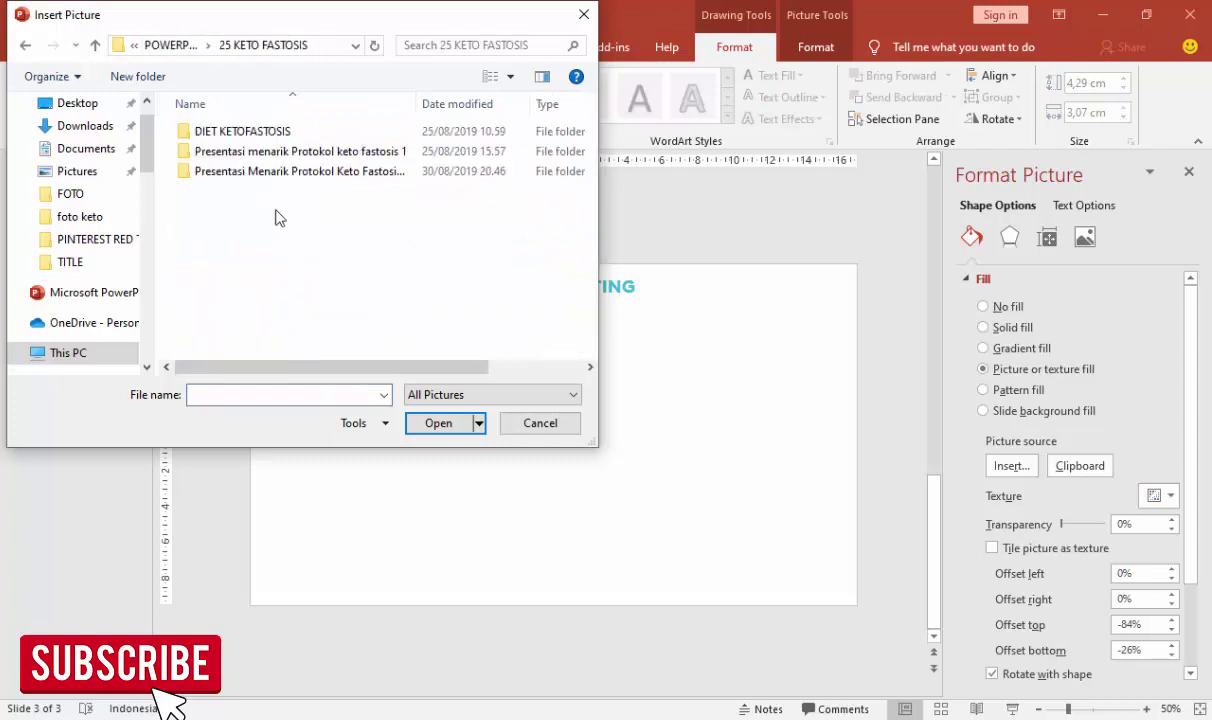
pyautogui.doubleClick(246, 135)
pyautogui.doubleClick(240, 135)
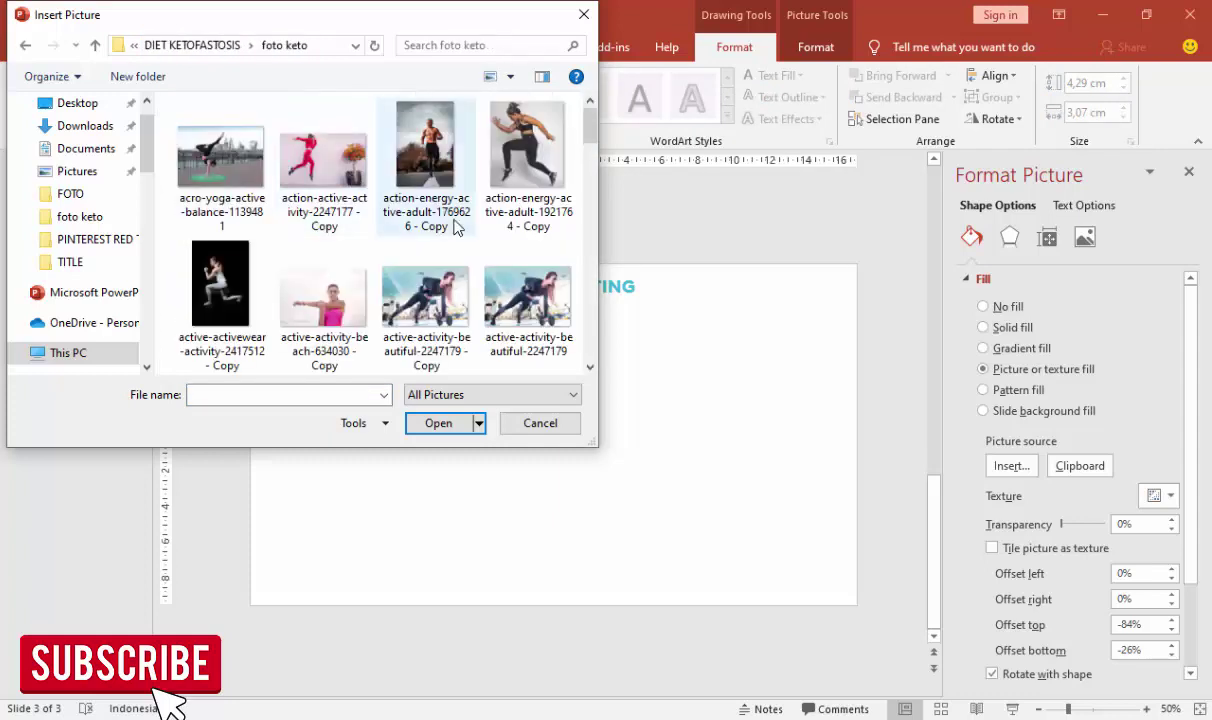
pyautogui.click(435, 170)
pyautogui.click(438, 423)
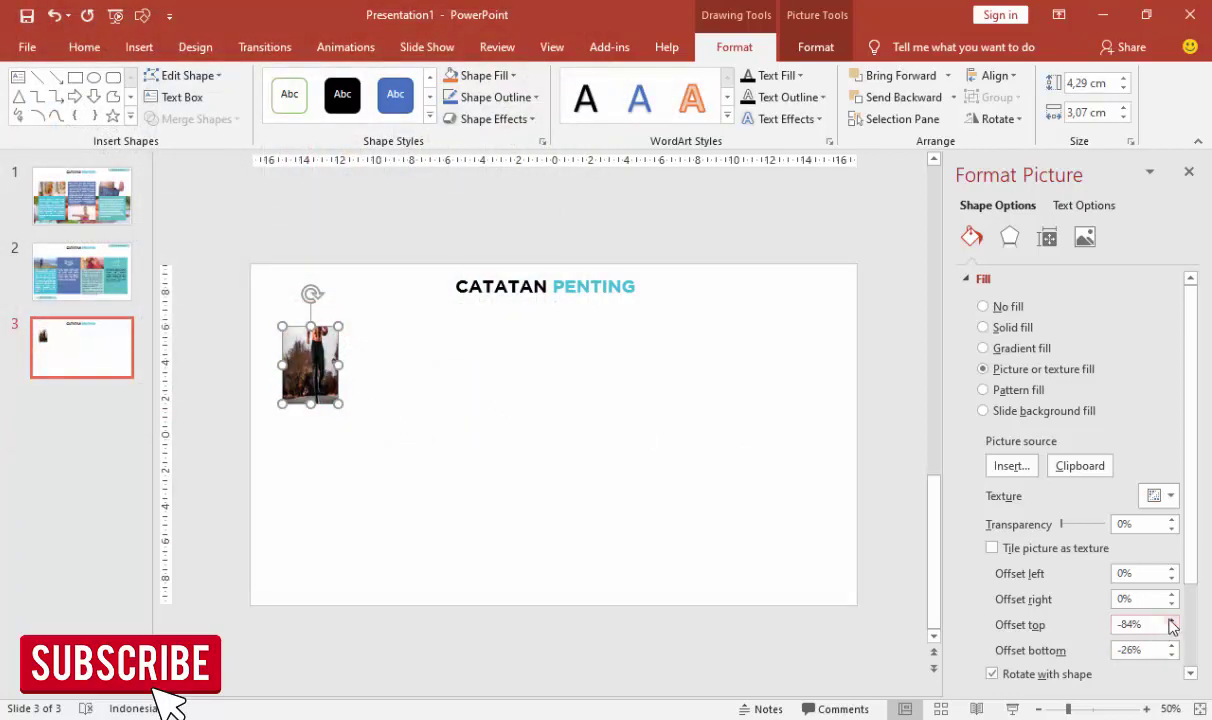
# Step: Raise the picture fill's top offset to about -20% so the whole man shows
pyautogui.moveTo(1173, 621); pyautogui.dragTo(1173, 621)
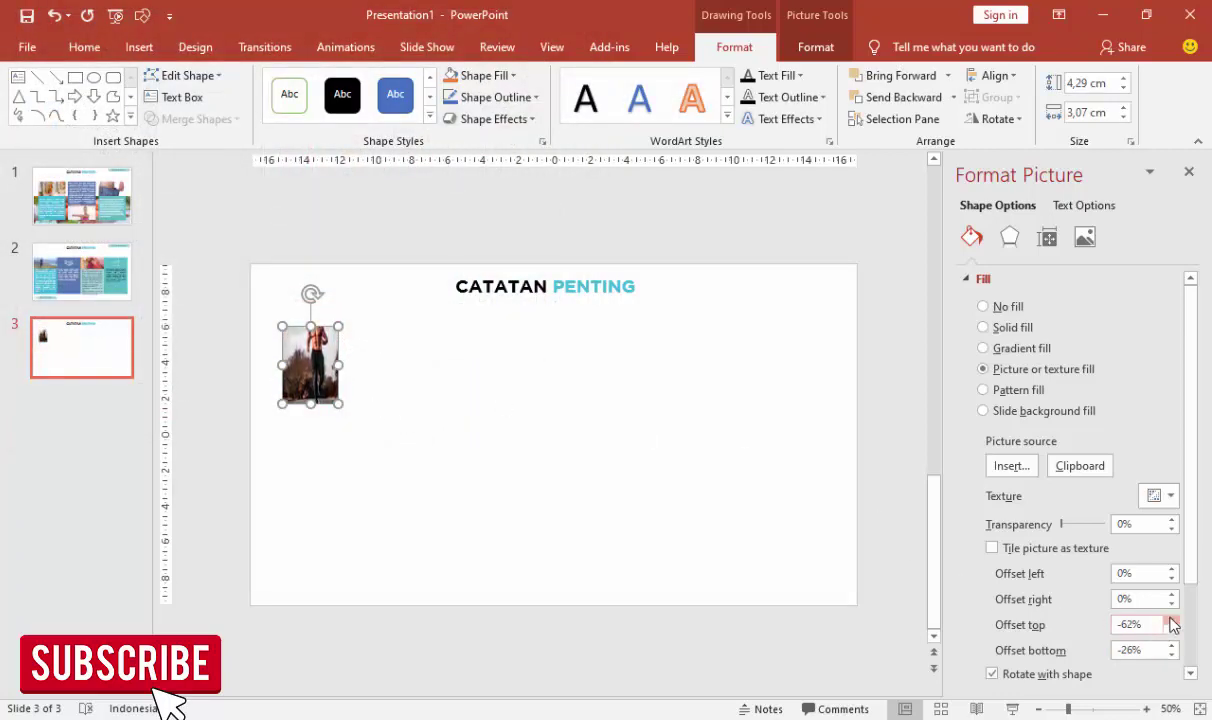
pyautogui.moveTo(1173, 625); pyautogui.dragTo(1173, 625)
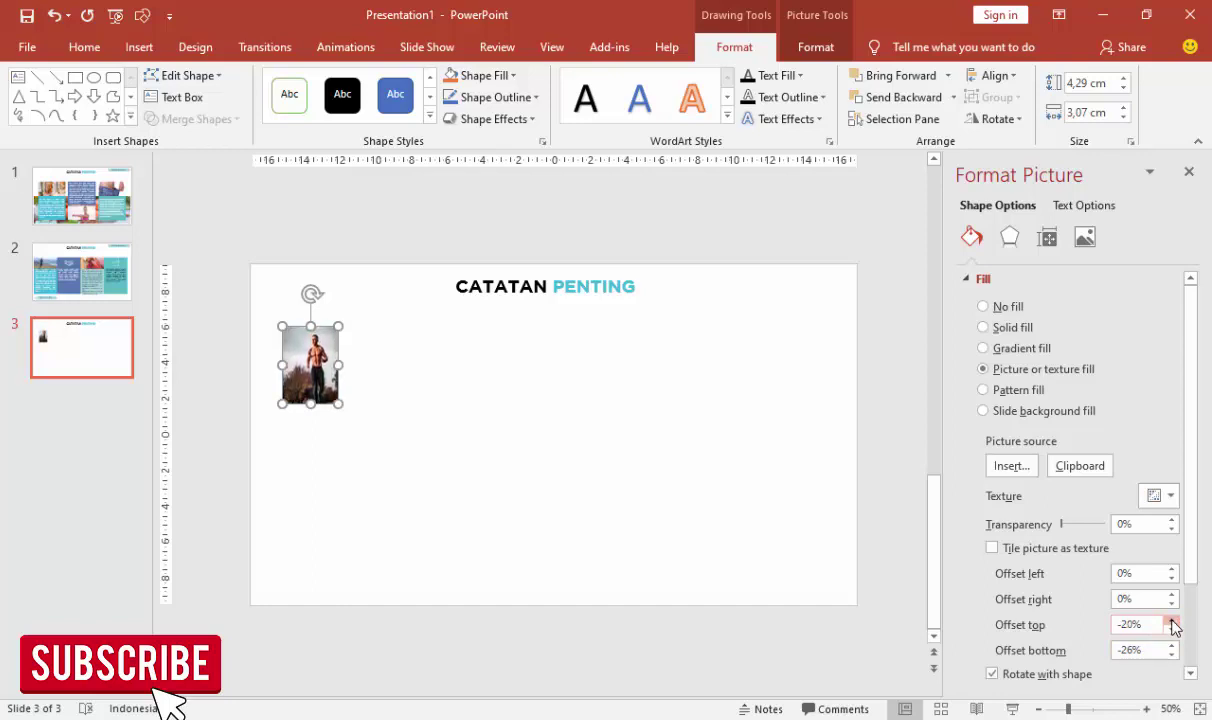
pyautogui.click(541, 438)
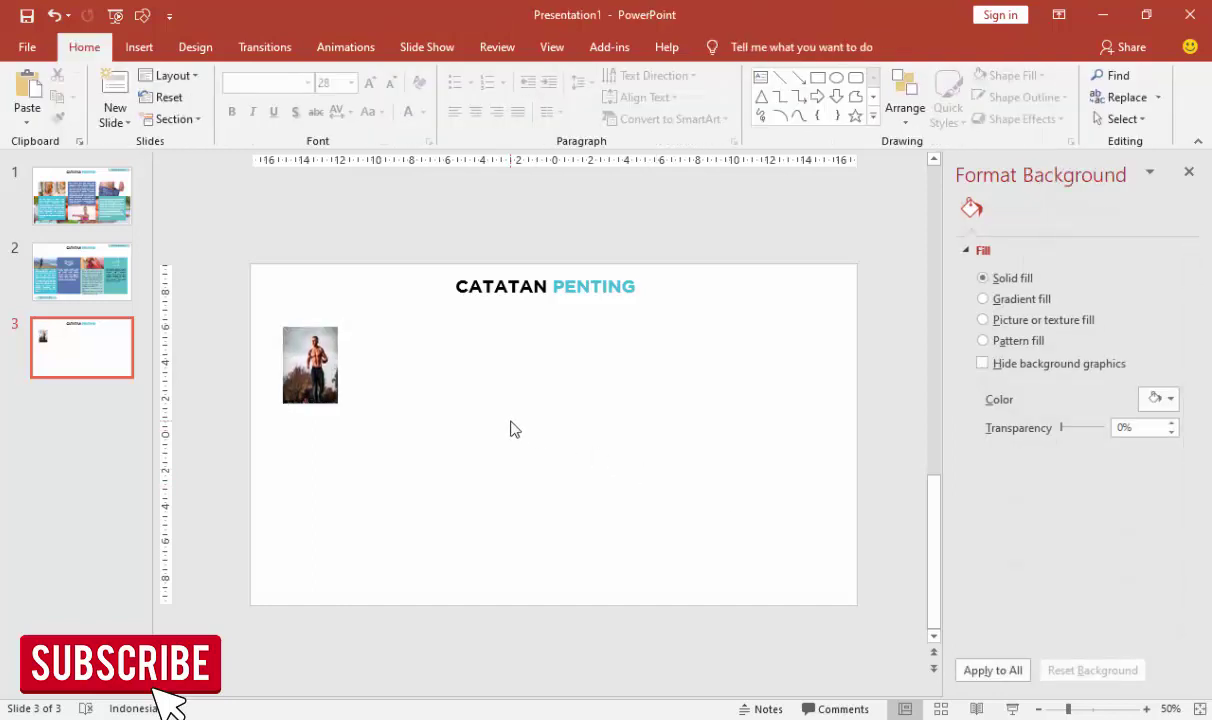
# Step: Draw a rectangle behind the photo with no outline and the recent teal fill
pyautogui.click(138, 47)
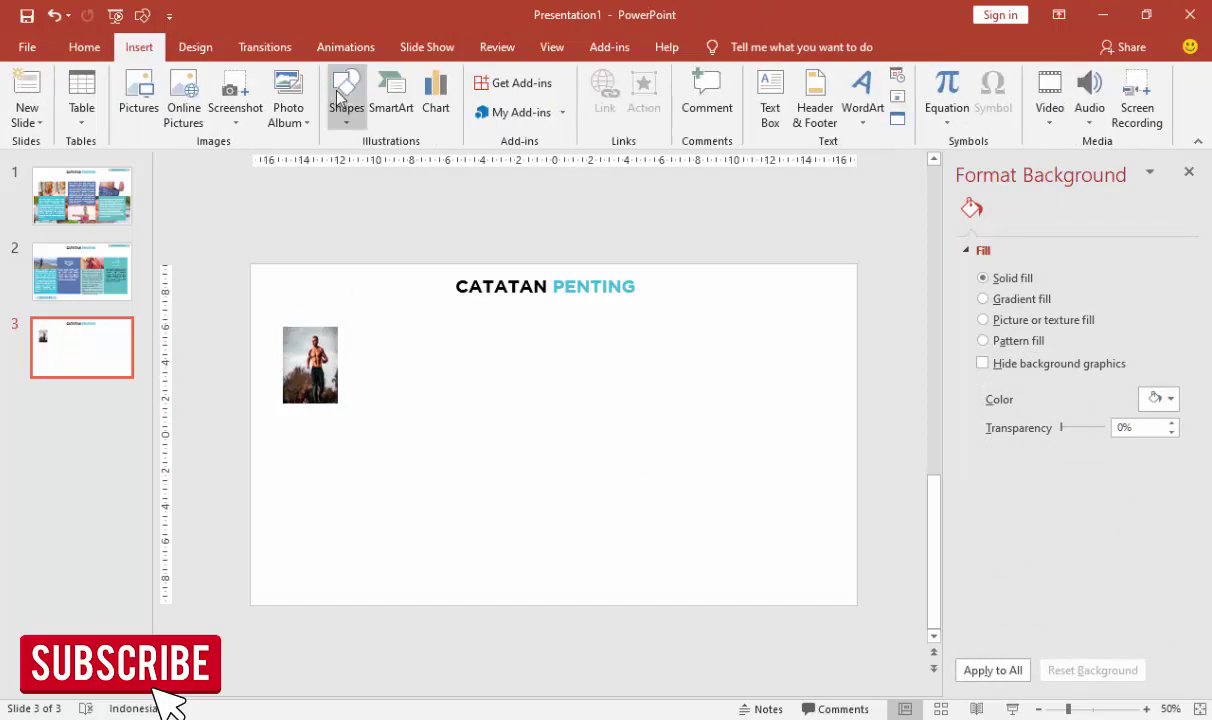
pyautogui.click(345, 95)
pyautogui.click(396, 161)
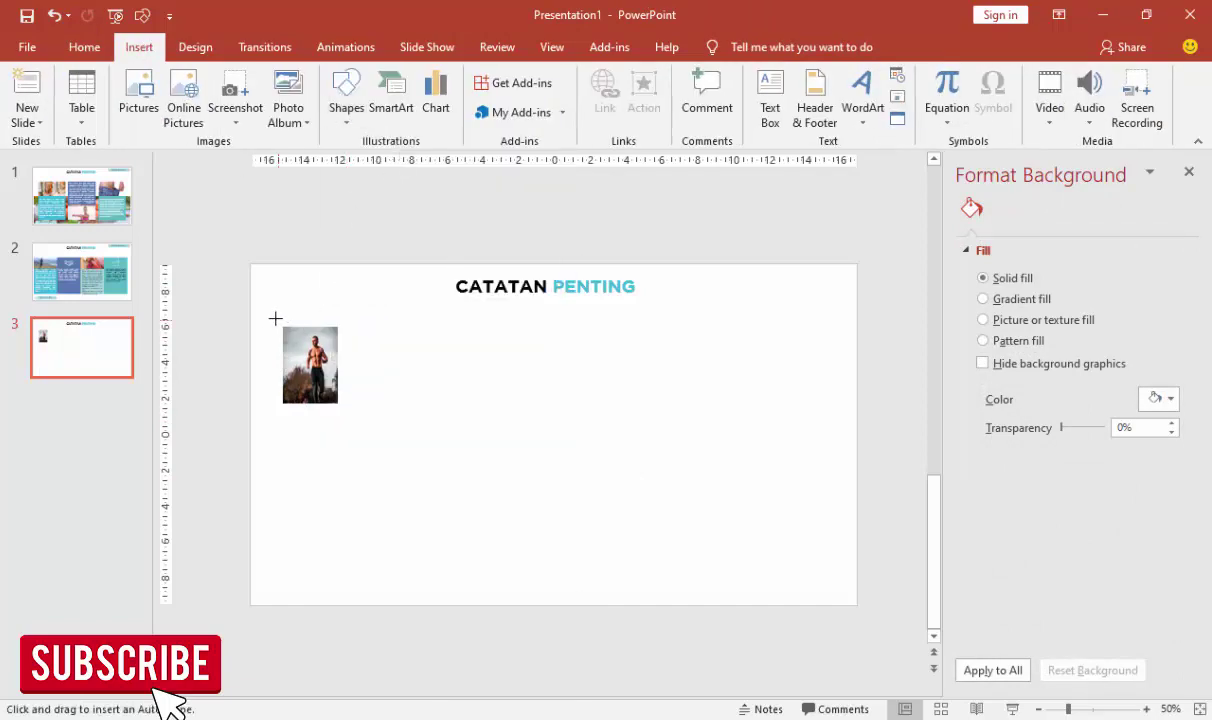
pyautogui.moveTo(275, 318); pyautogui.dragTo(511, 414)
pyautogui.rightClick(446, 344)
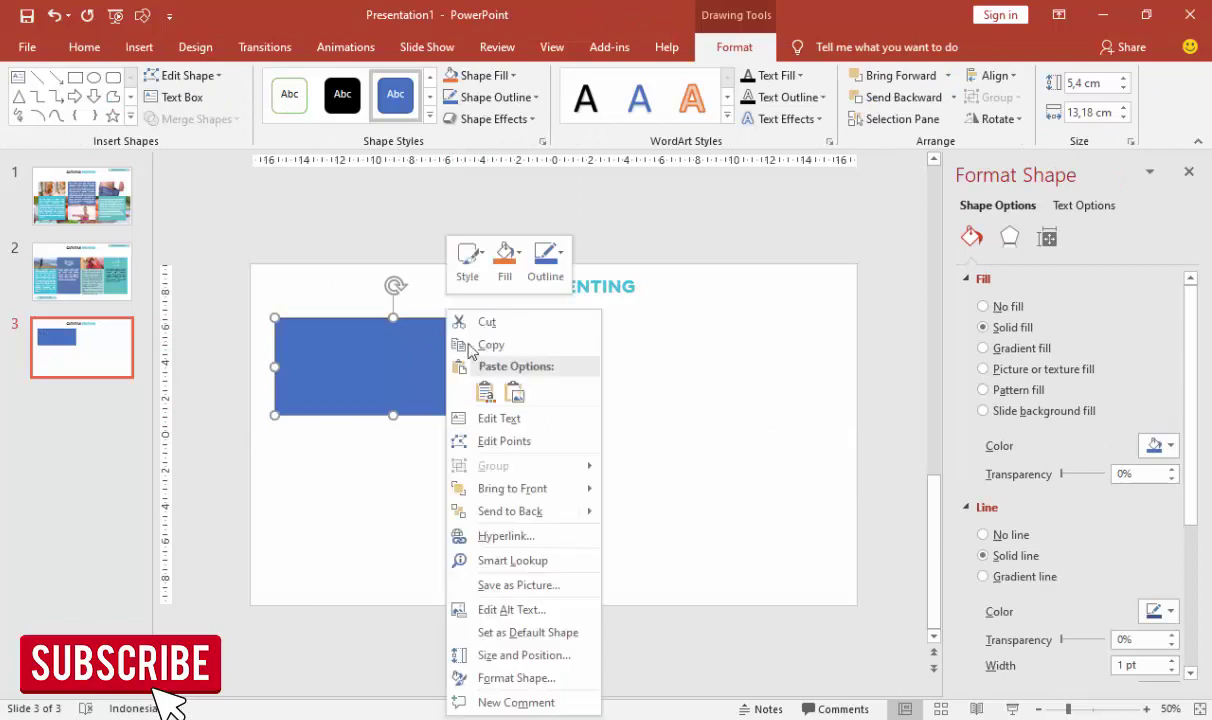
pyautogui.press('Escape')
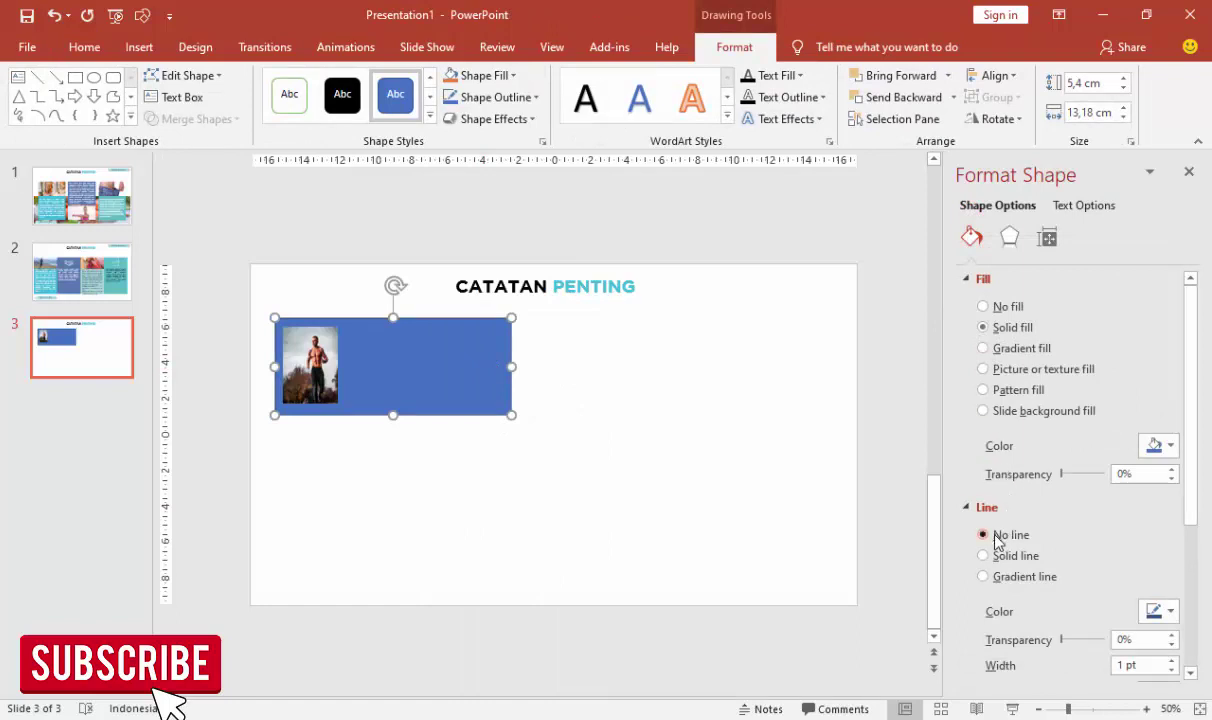
pyautogui.click(996, 540)
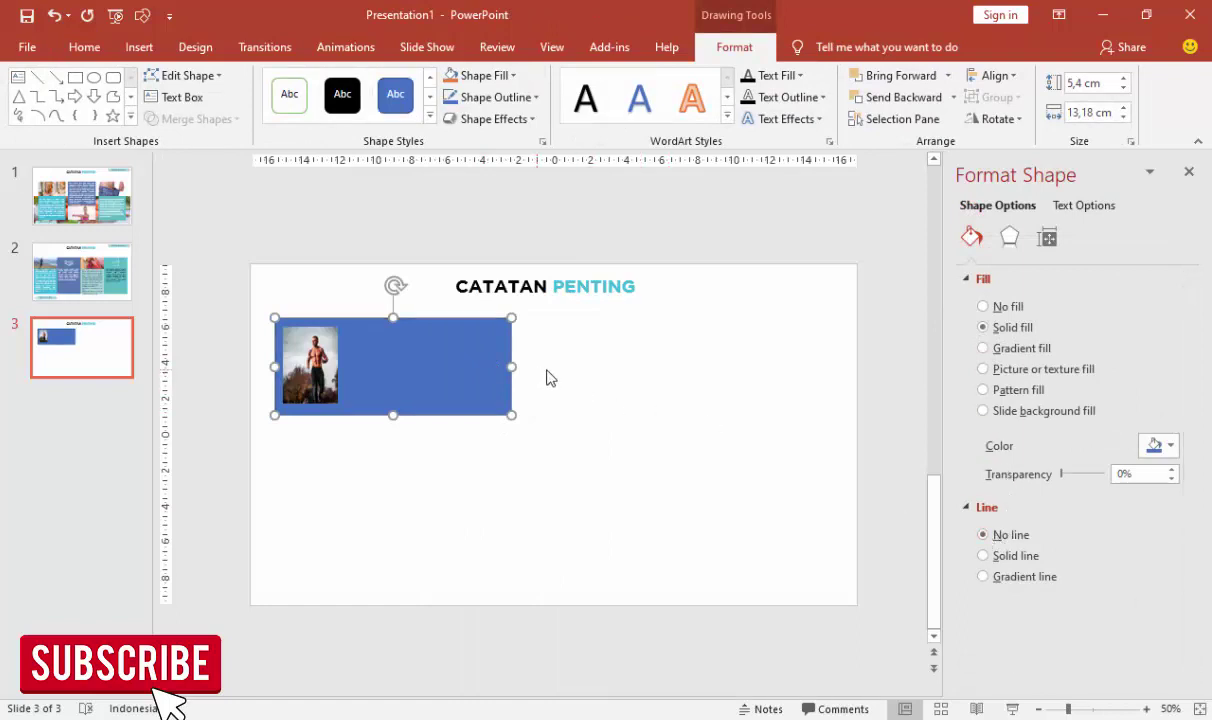
pyautogui.click(1162, 454)
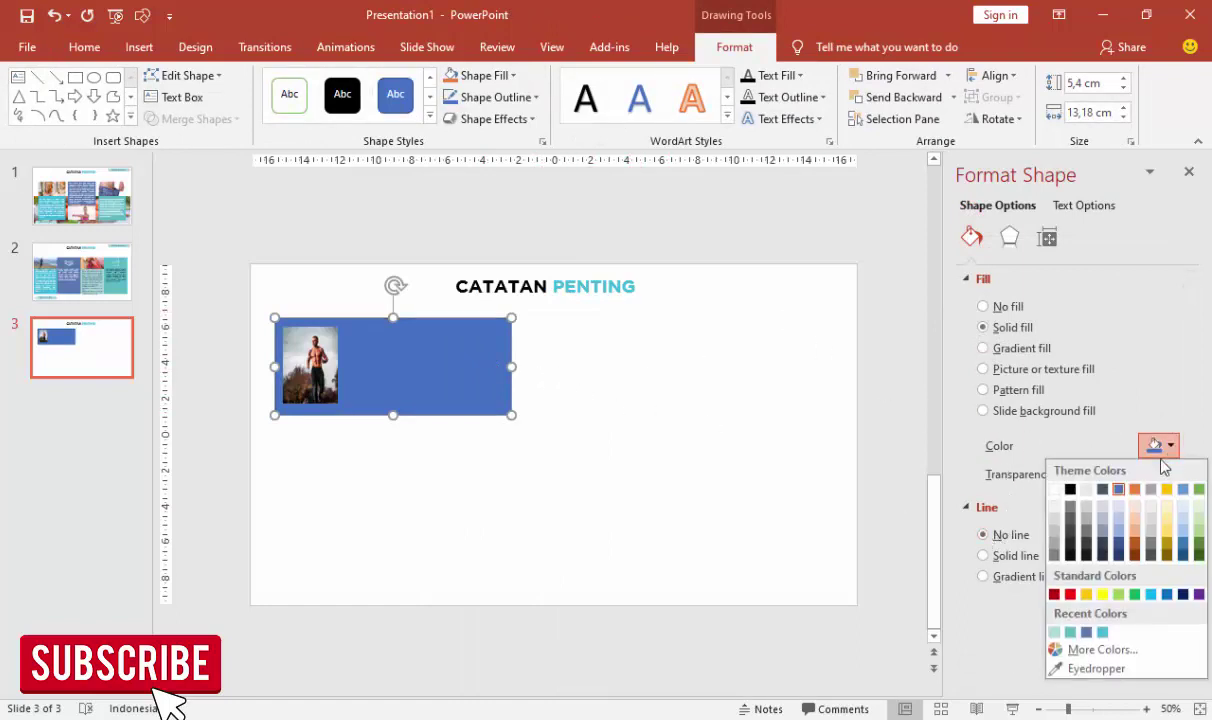
pyautogui.click(1102, 632)
pyautogui.click(700, 433)
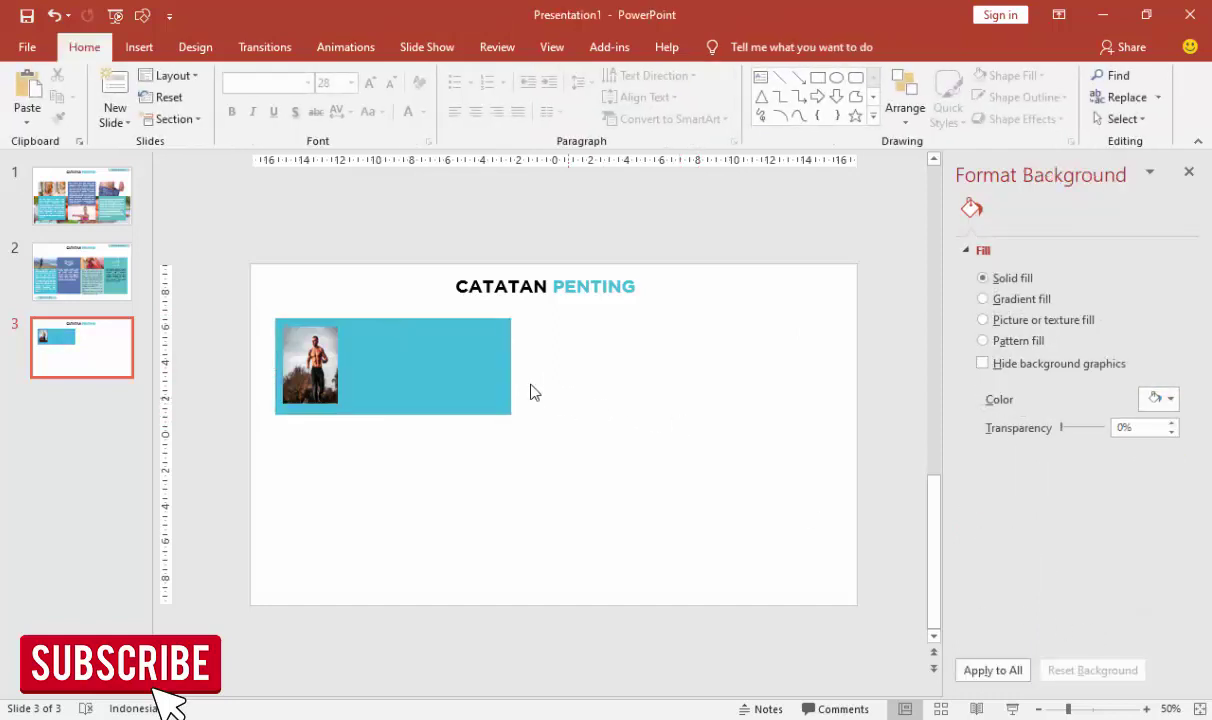
# Step: Widen the teal rectangle to 16.51 cm, enlarge the photo to 5.45 × 4.18 cm, and select both
pyautogui.click(490, 365)
pyautogui.moveTo(511, 366); pyautogui.dragTo(541, 371)
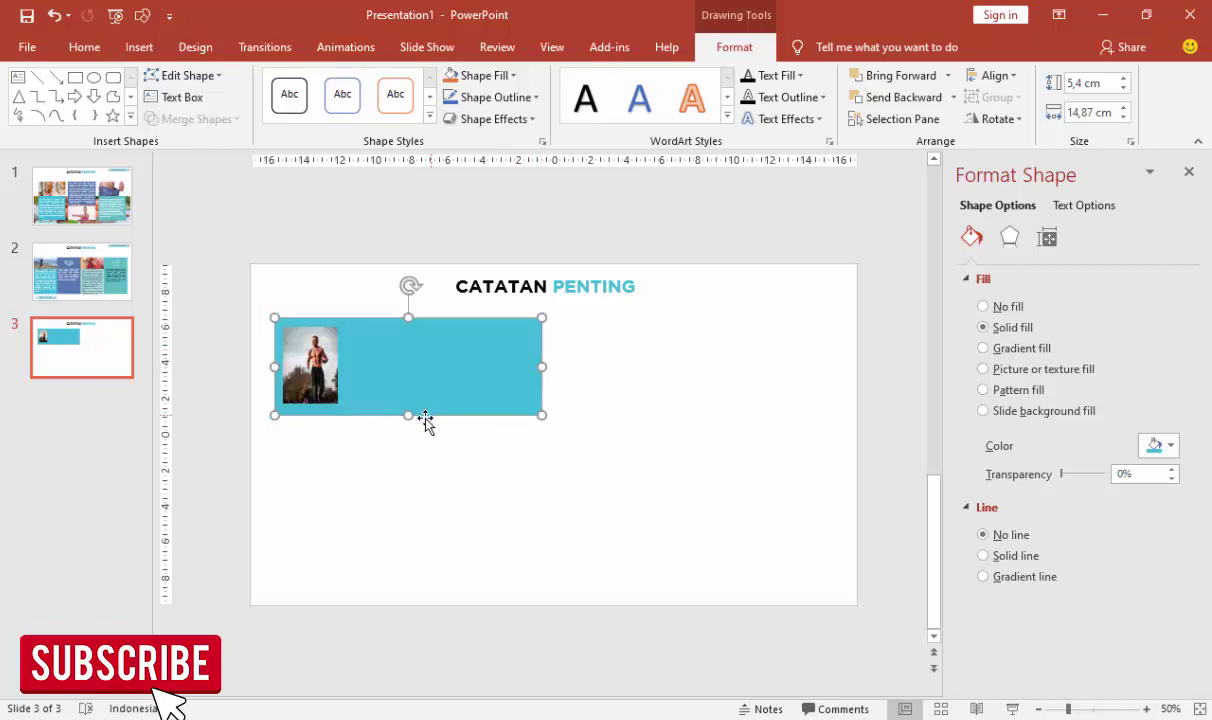
pyautogui.moveTo(408, 416); pyautogui.dragTo(408, 436)
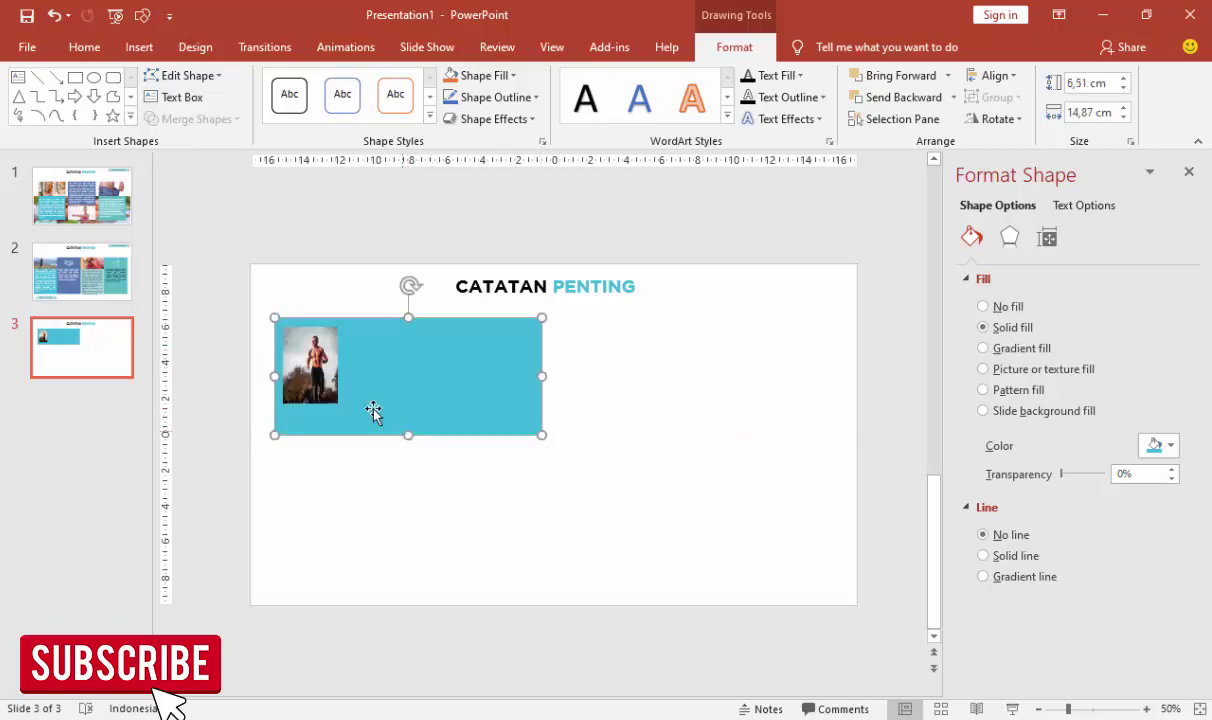
pyautogui.click(315, 367)
pyautogui.moveTo(341, 410); pyautogui.dragTo(345, 424)
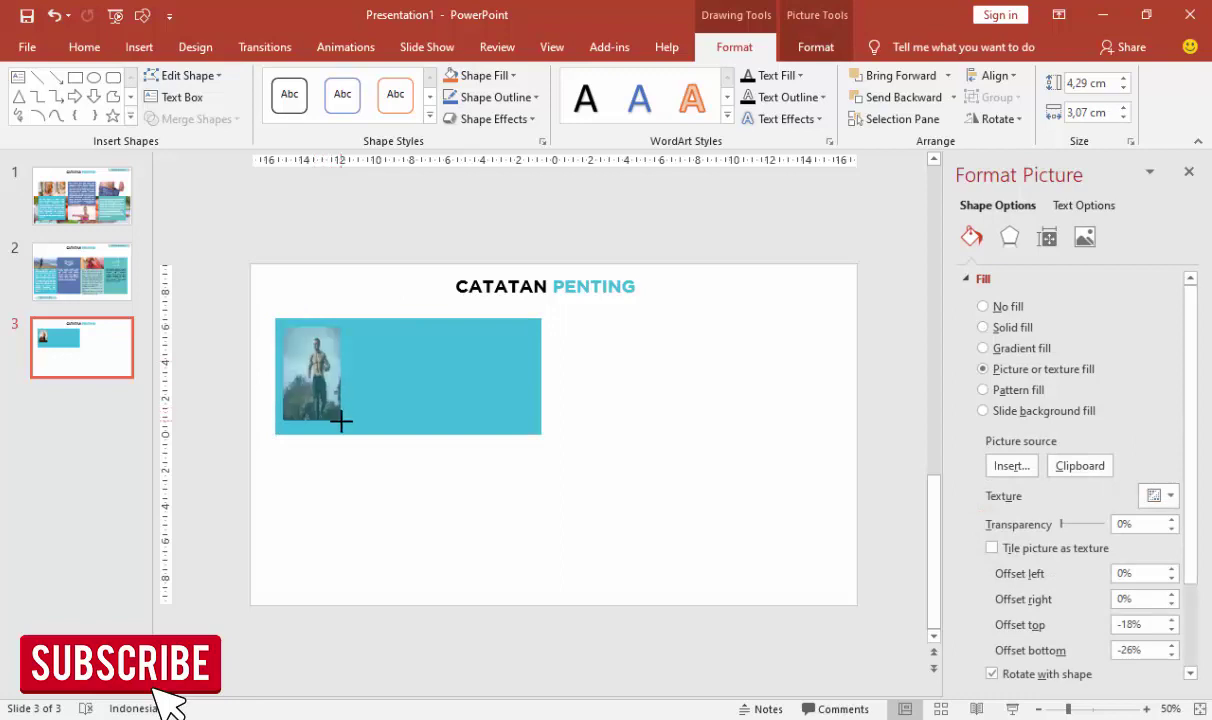
pyautogui.click(512, 365)
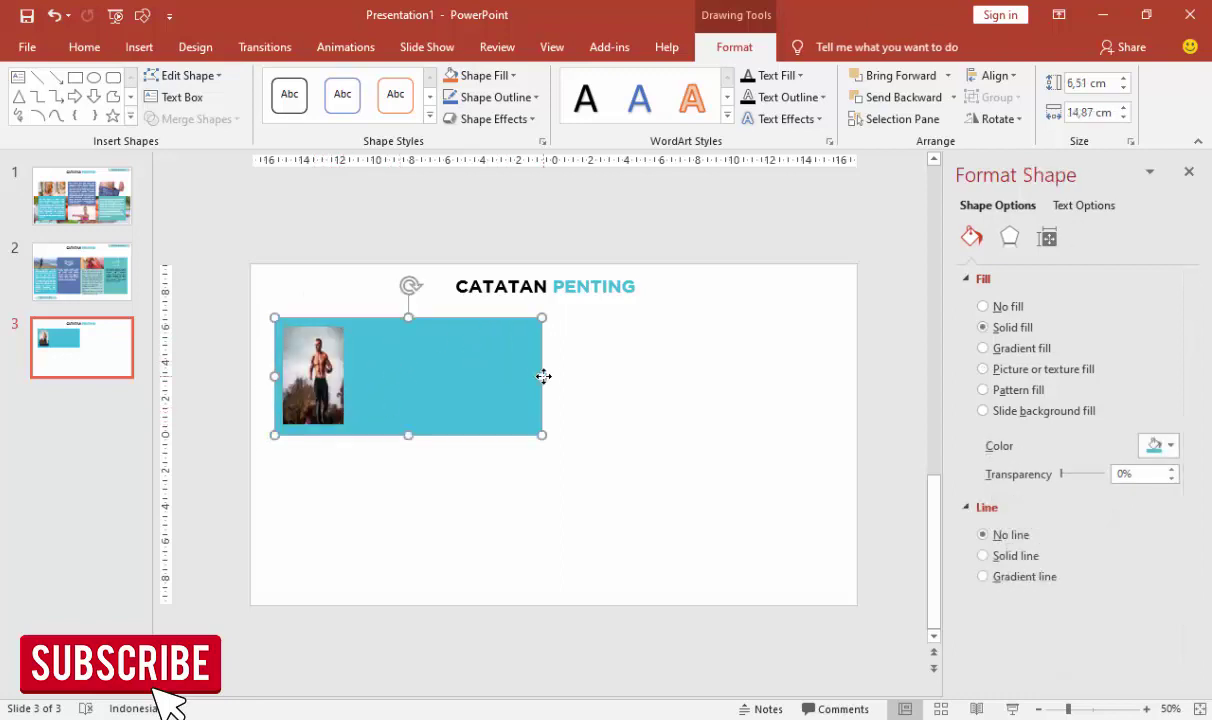
pyautogui.moveTo(541, 376); pyautogui.dragTo(571, 381)
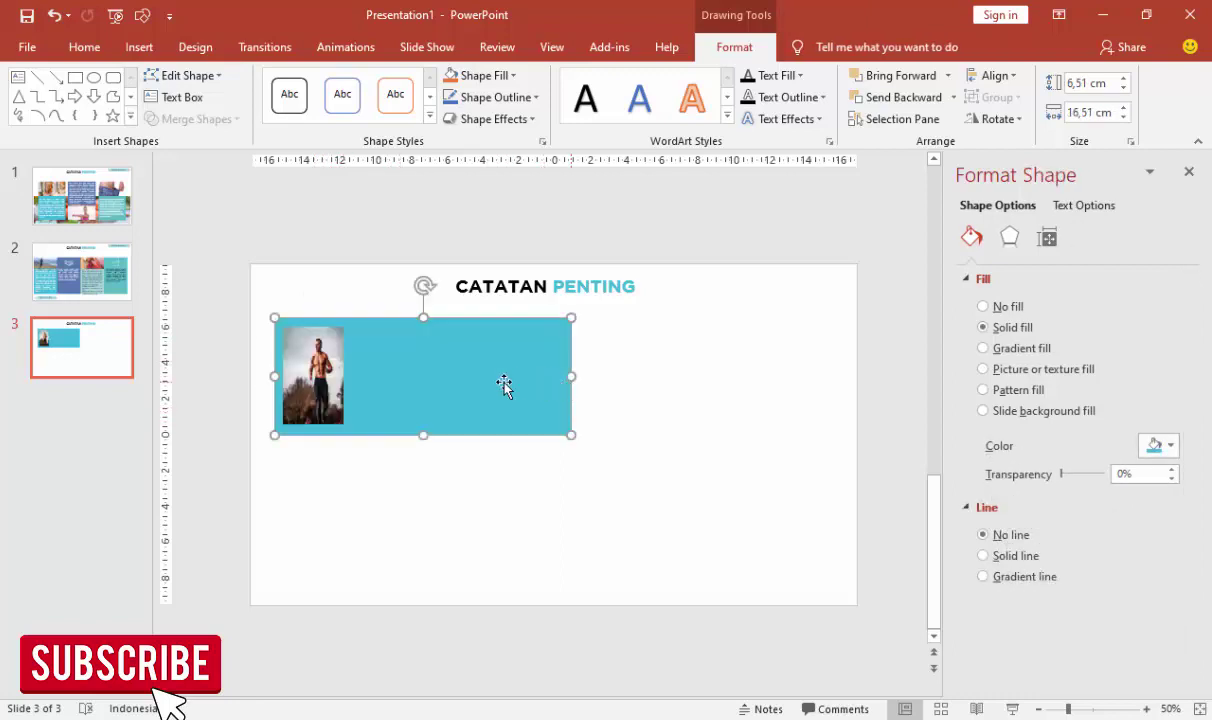
pyautogui.click(333, 388)
pyautogui.moveTo(351, 376); pyautogui.dragTo(337, 375)
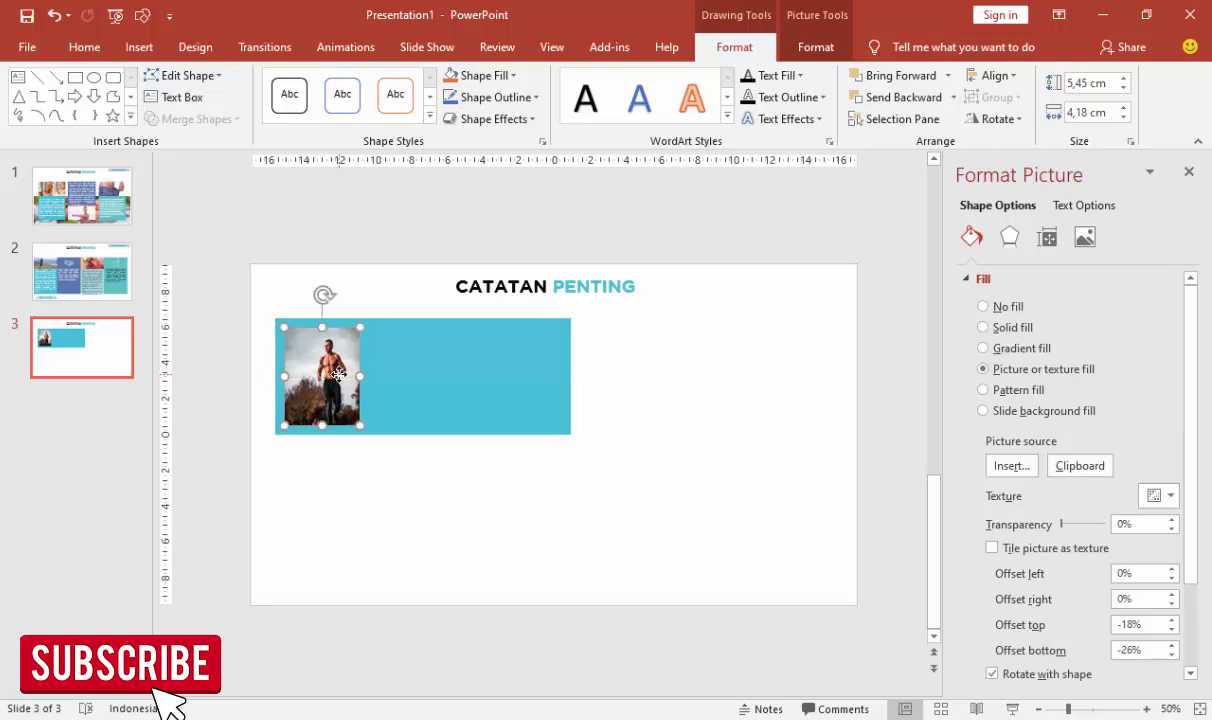
pyautogui.click(425, 392)
pyautogui.keyDown('shift'); pyautogui.click(337, 378); pyautogui.keyUp('shift')
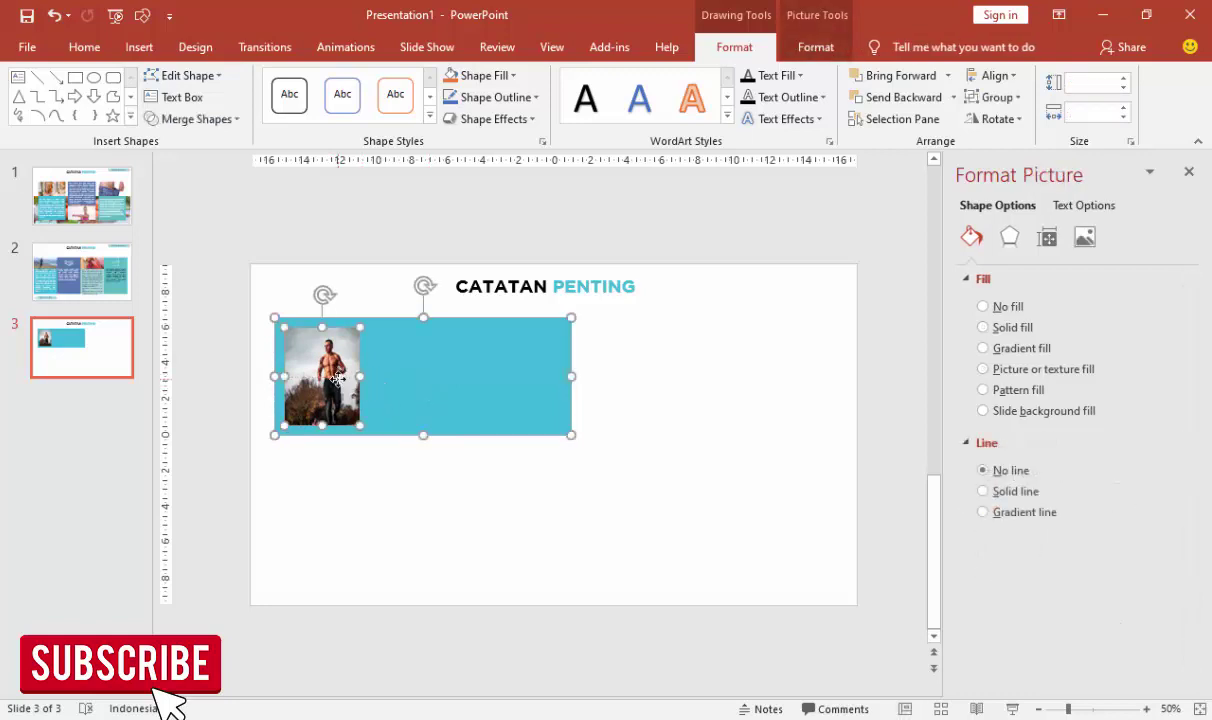
# Step: Duplicate the teal panel and photo to the lower right and line the photo up with its panel
pyautogui.moveTo(396, 374)
pyautogui.keyDown('ctrl'); pyautogui.mouseDown()
pyautogui.moveTo(638, 511)
pyautogui.moveTo(668, 502)
pyautogui.mouseUp(); pyautogui.keyUp('ctrl')
pyautogui.click(628, 411)
pyautogui.click(598, 488)
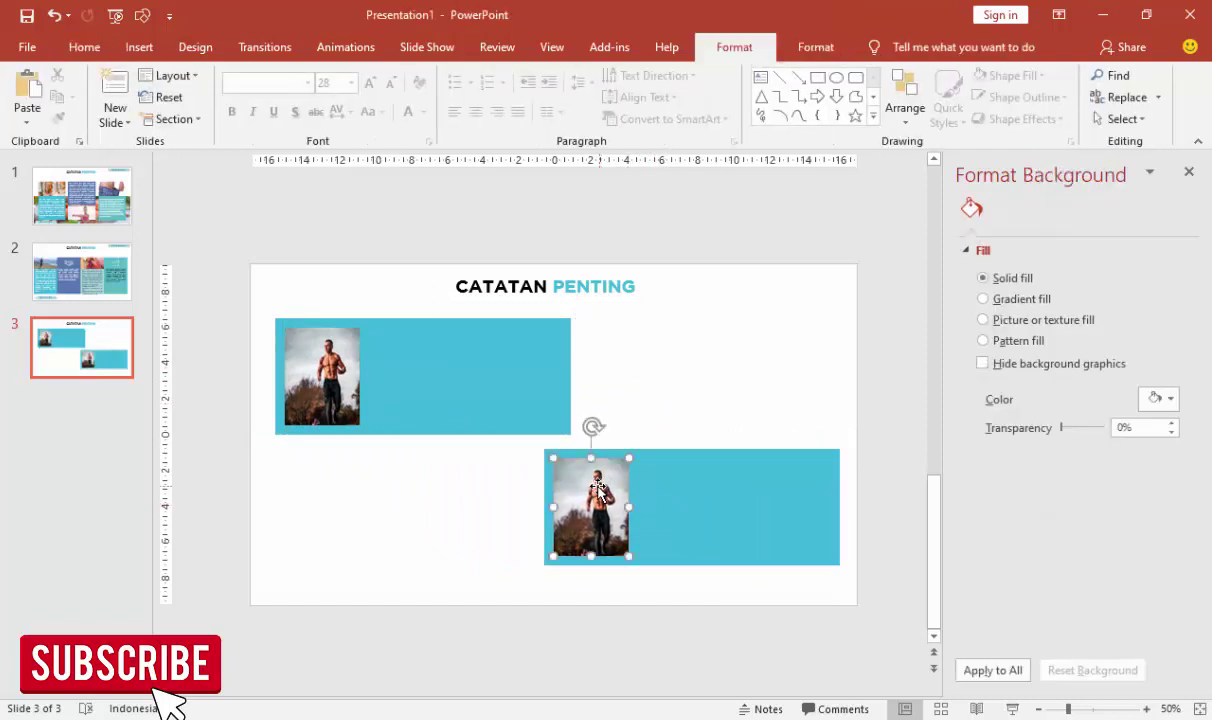
pyautogui.press('Right')
pyautogui.press('Right')
pyautogui.press('Right')
pyautogui.press('Right')
pyautogui.press('Right')
pyautogui.press('Right')
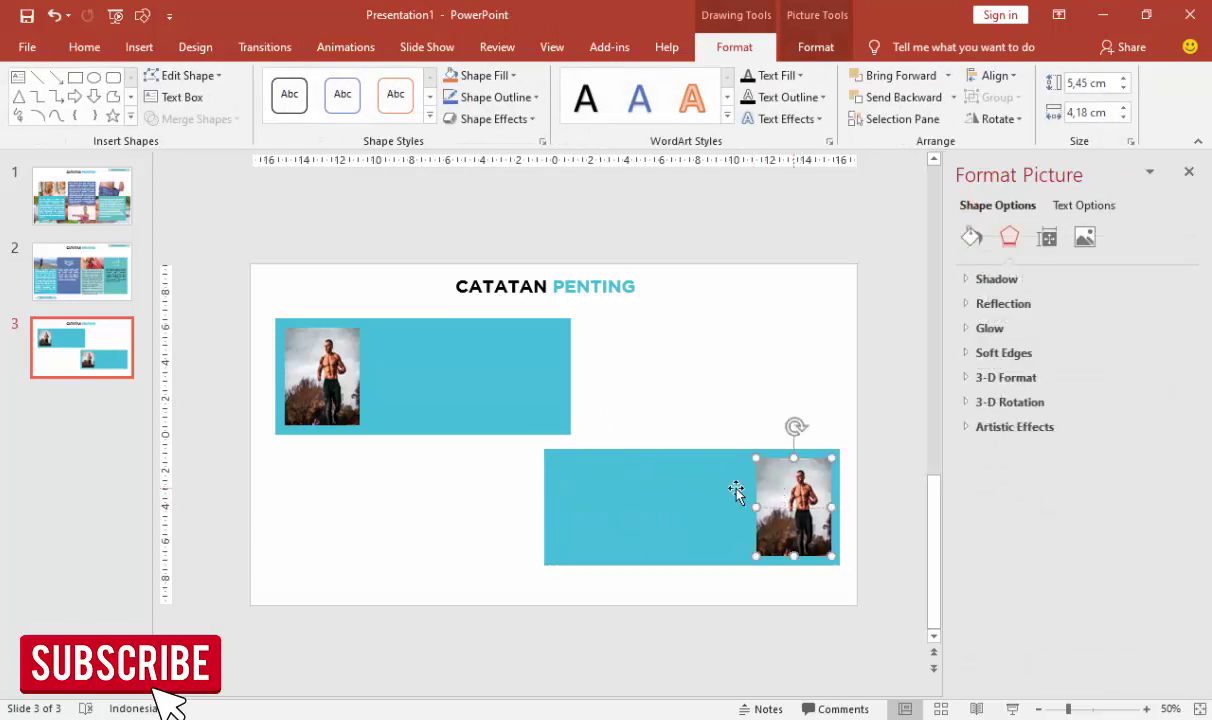
pyautogui.click(684, 503)
pyautogui.moveTo(674, 525); pyautogui.dragTo(695, 538)
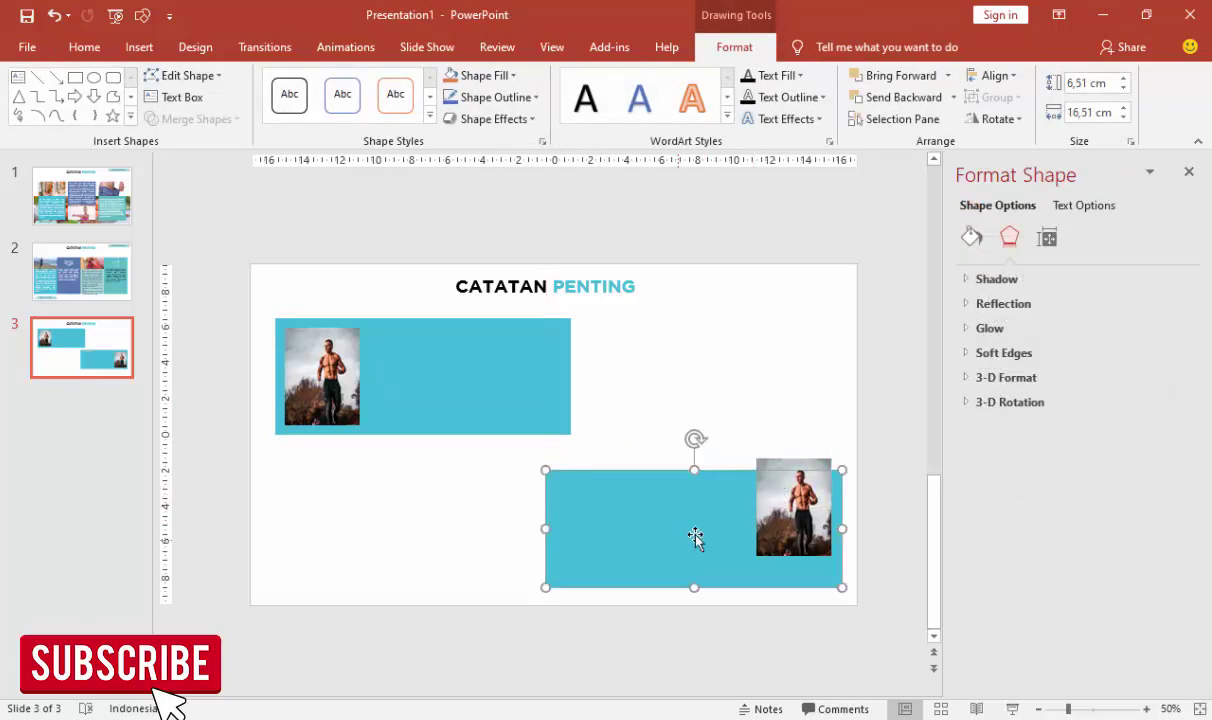
pyautogui.moveTo(792, 506); pyautogui.dragTo(792, 527)
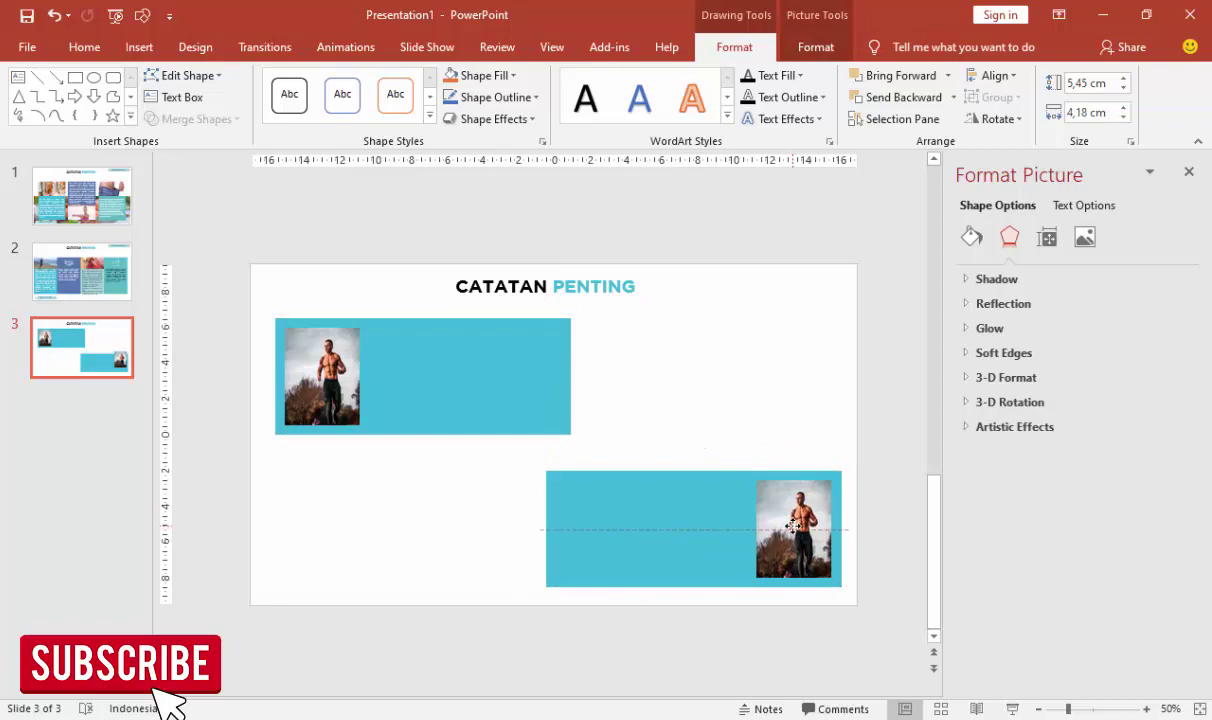
pyautogui.click(553, 410)
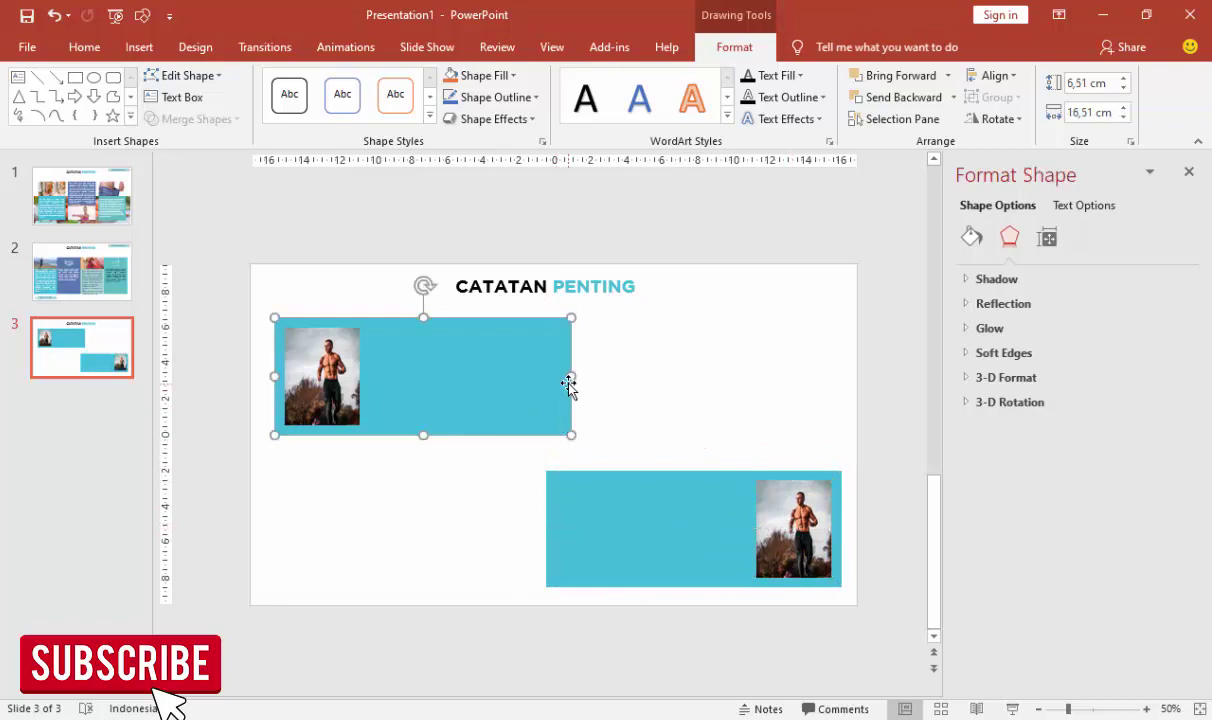
pyautogui.click(646, 407)
pyautogui.click(790, 520)
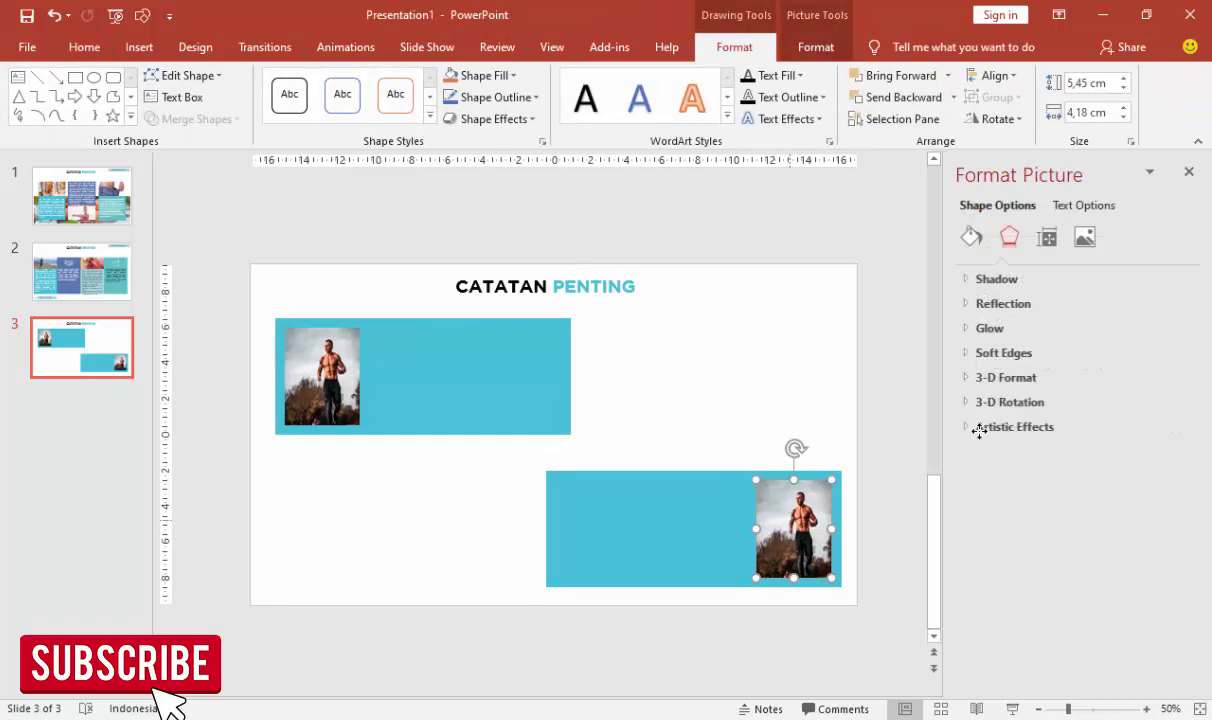
# Step: Replace the lower photo frame's fill with the woman-in-sportswear picture
pyautogui.click(971, 237)
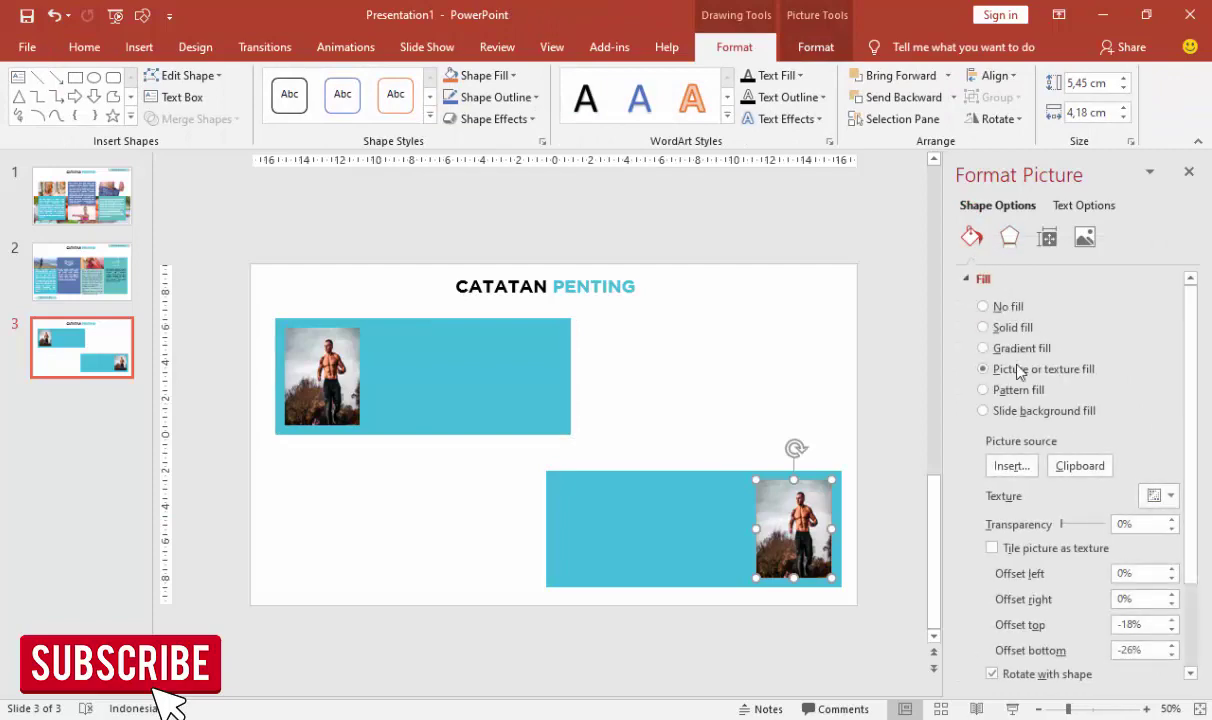
pyautogui.click(1013, 472)
pyautogui.click(549, 264)
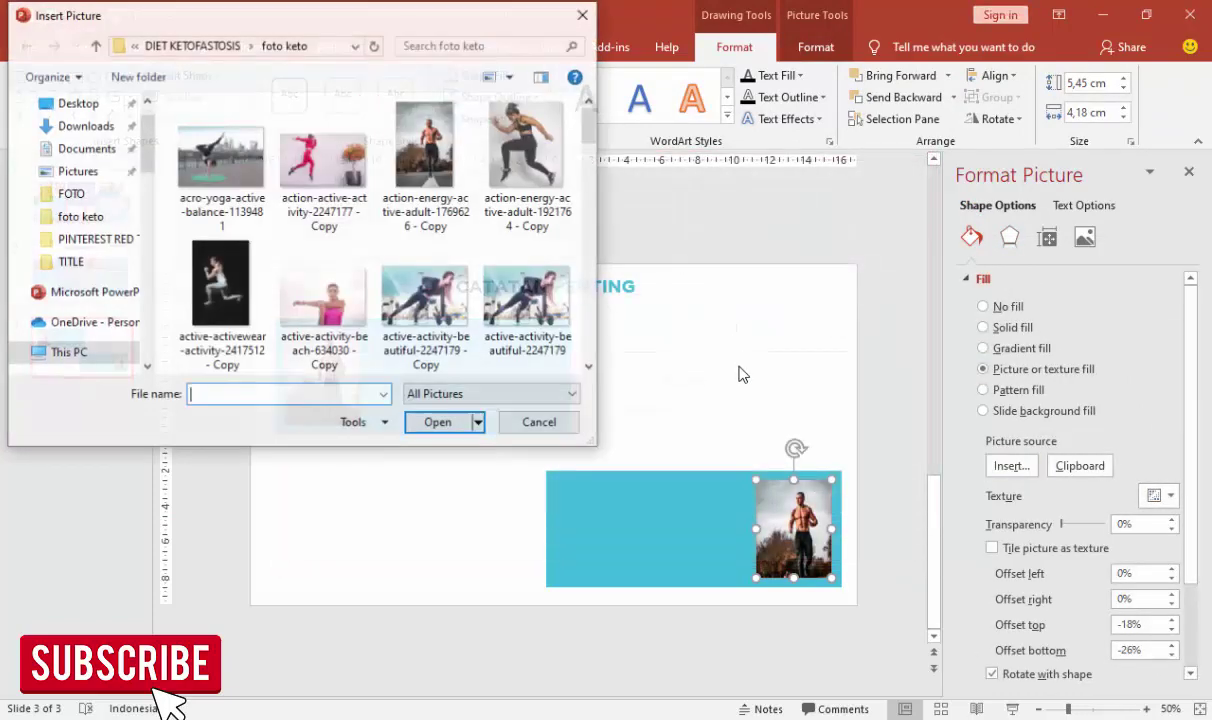
pyautogui.scroll(-2, 447, 289)
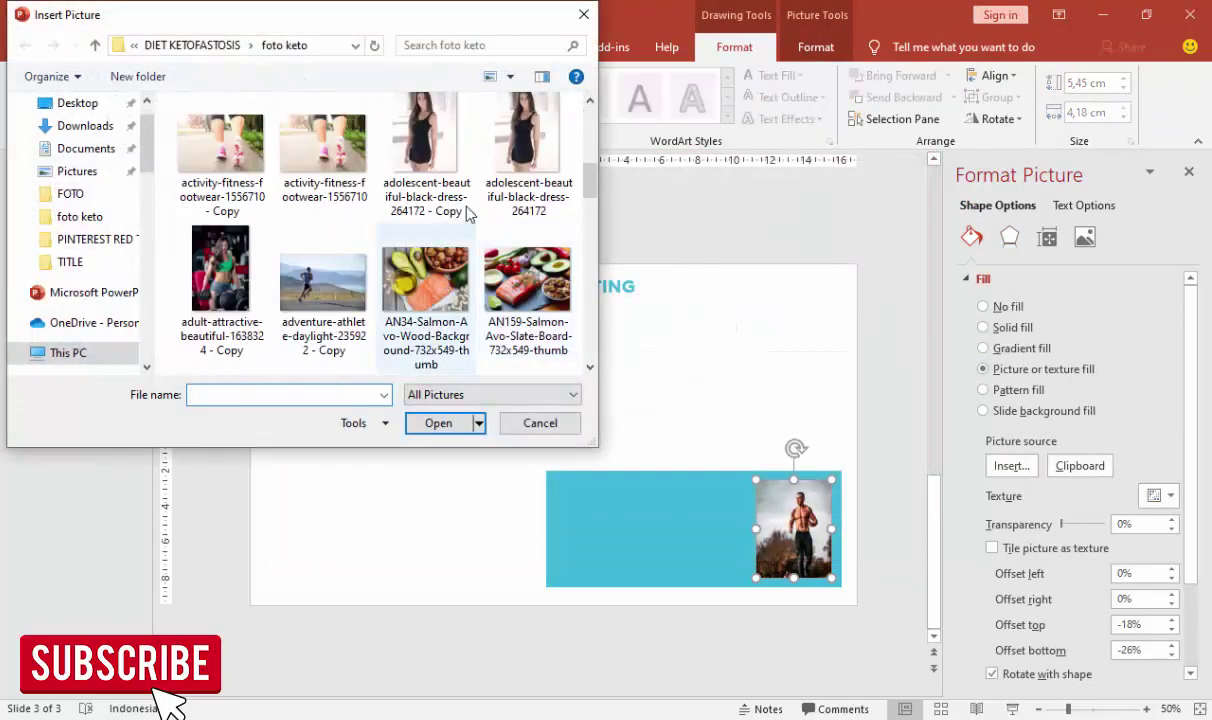
pyautogui.scroll(-1, 467, 213)
pyautogui.click(527, 300)
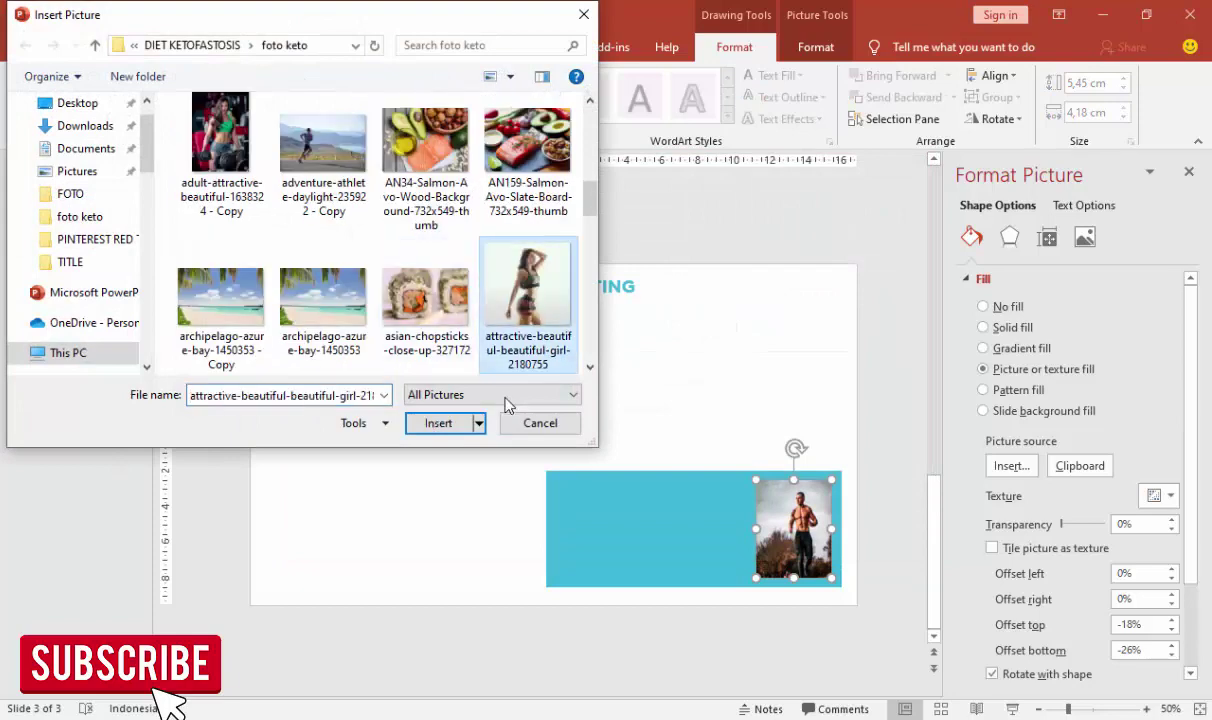
pyautogui.click(440, 423)
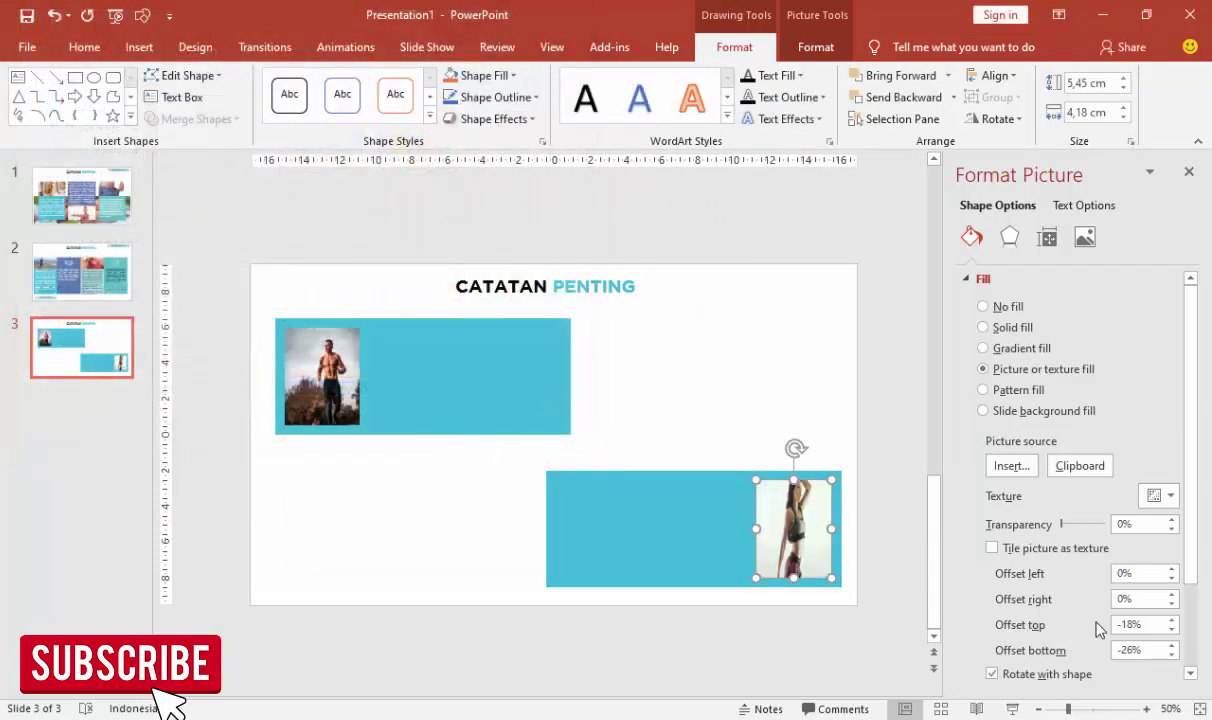
# Step: Recrop the woman's photo with adjusted offsets, including -9% bottom and -15% left
pyautogui.click(1171, 648)
pyautogui.click(1171, 647)
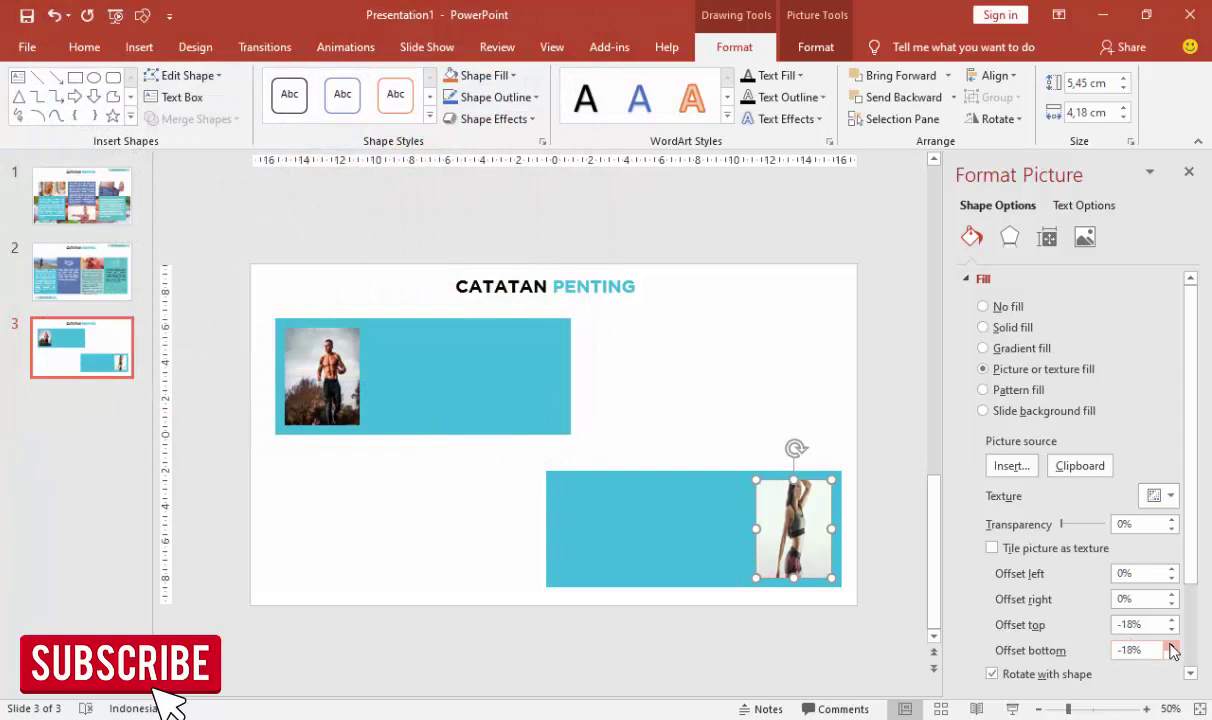
pyautogui.click(1171, 603)
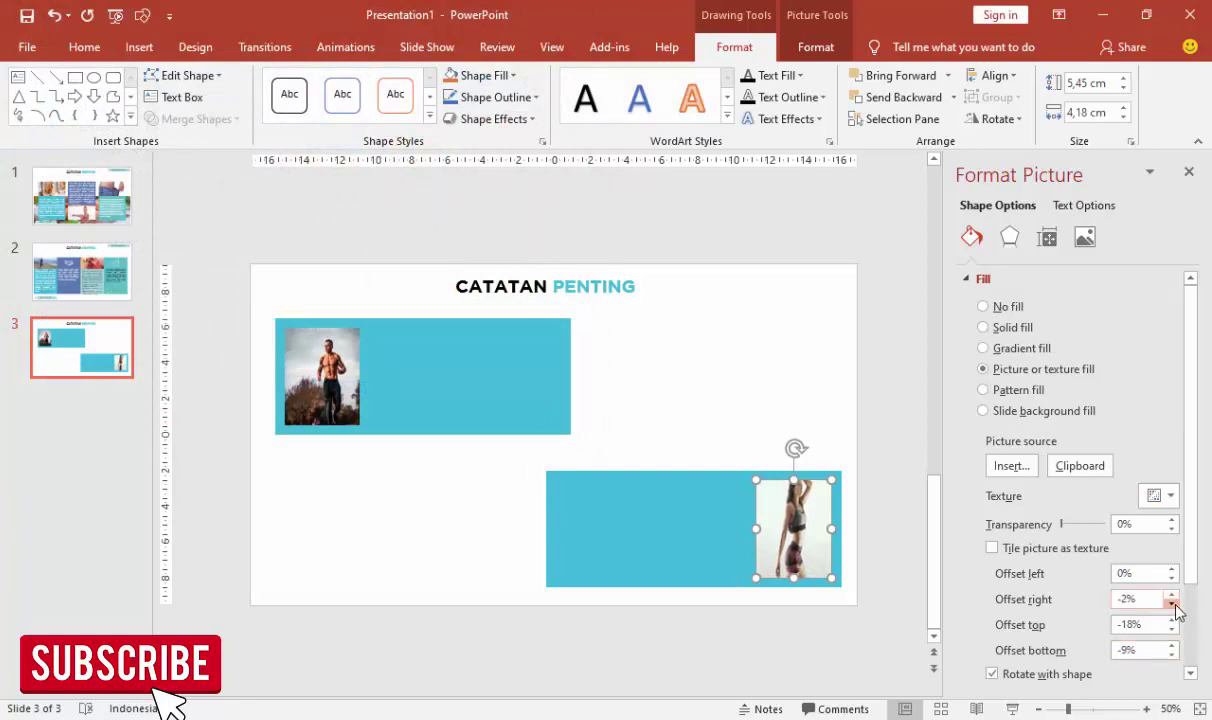
pyautogui.click(1171, 578)
pyautogui.click(1171, 579)
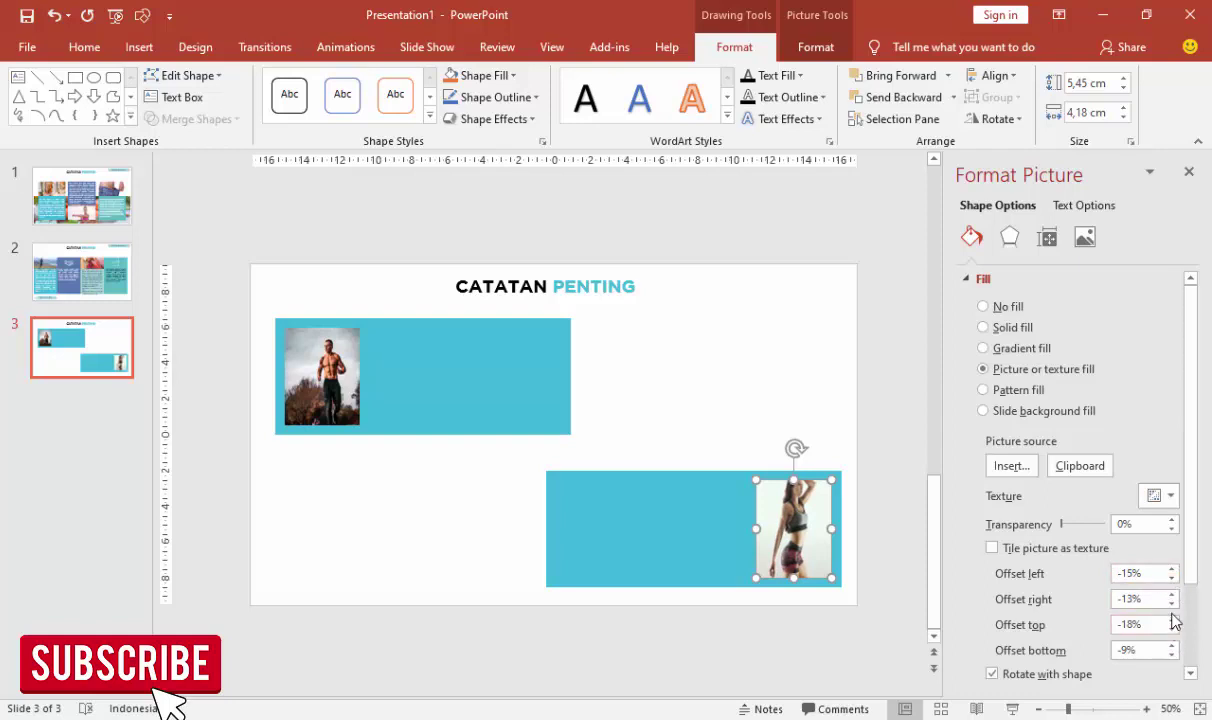
pyautogui.click(1171, 620)
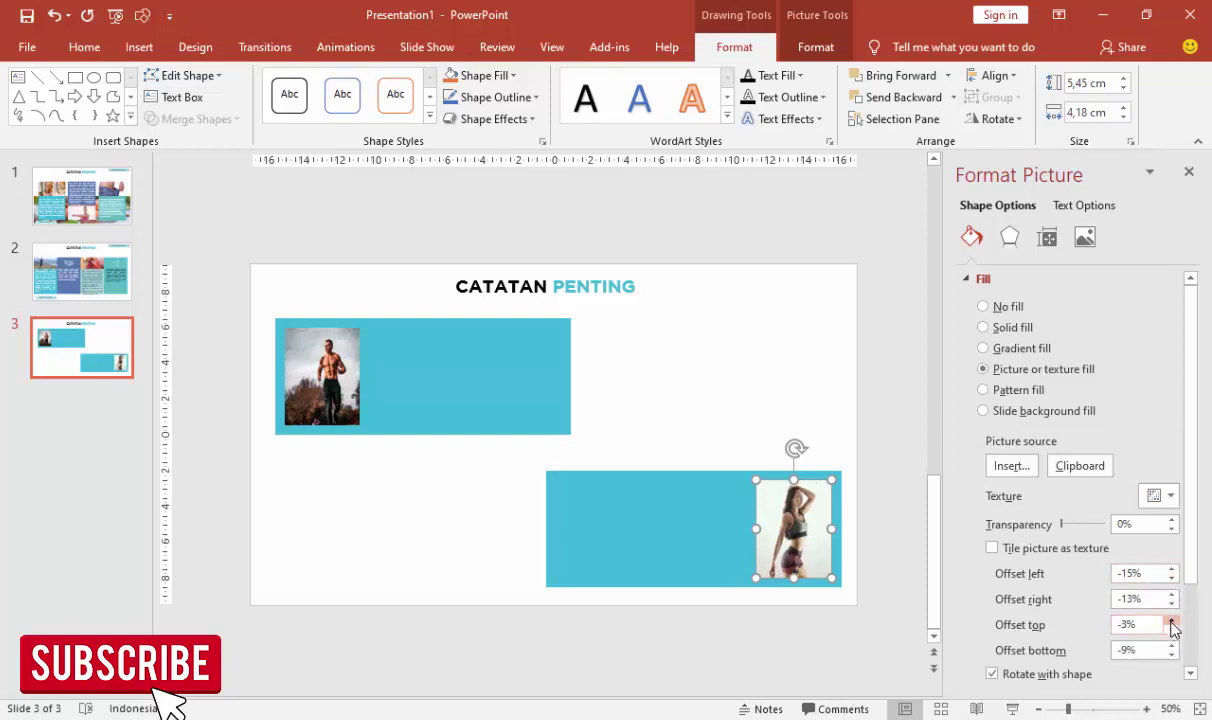
pyautogui.click(882, 471)
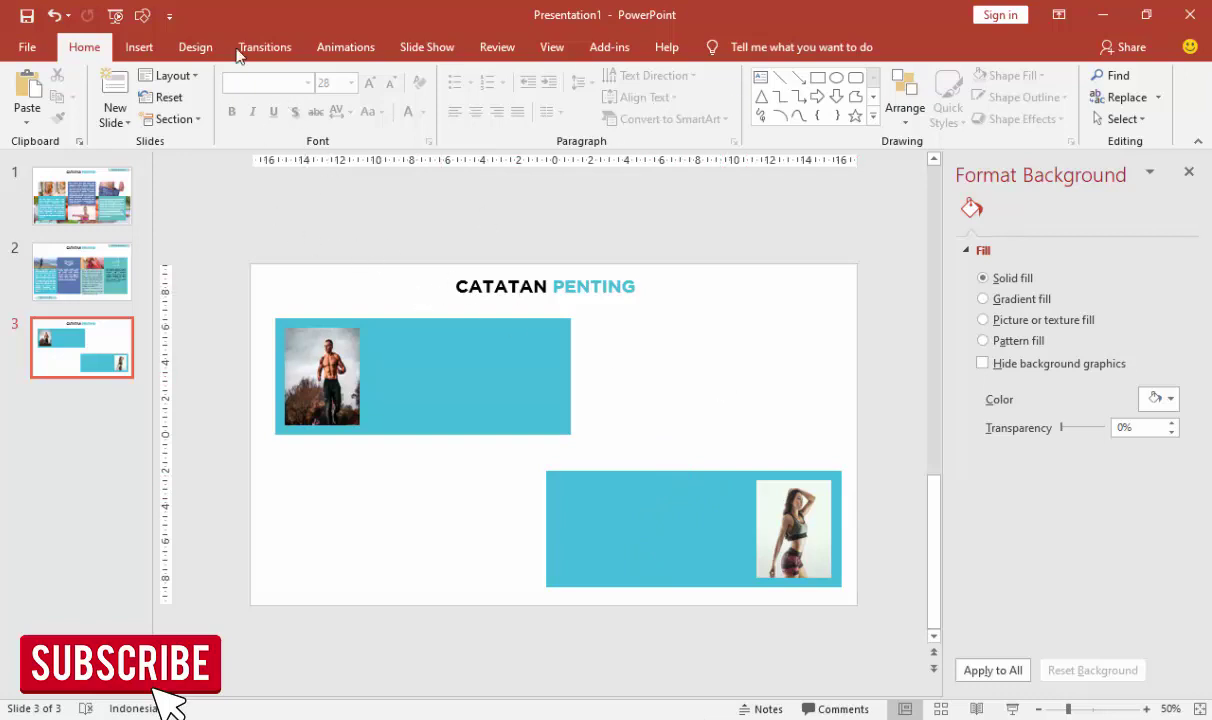
# Step: Draw a text box on the upper panel and copy the 'Jika muncul' paragraph from Word
pyautogui.click(138, 48)
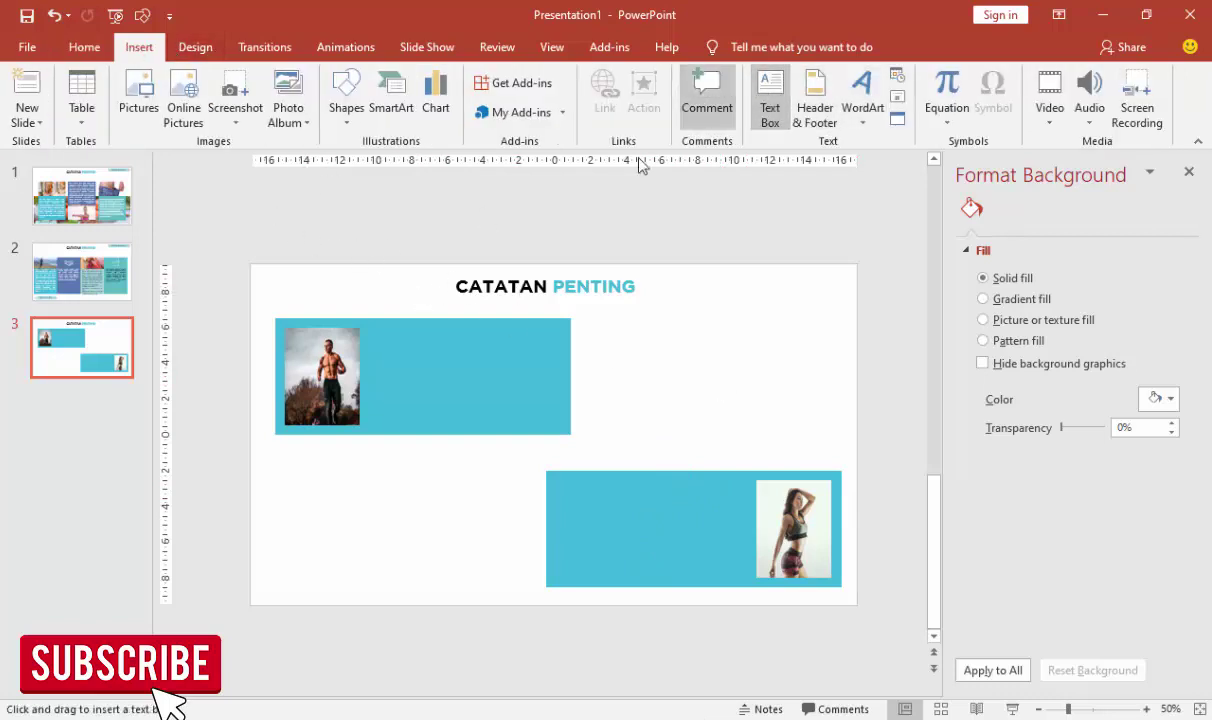
pyautogui.moveTo(370, 334); pyautogui.dragTo(563, 424)
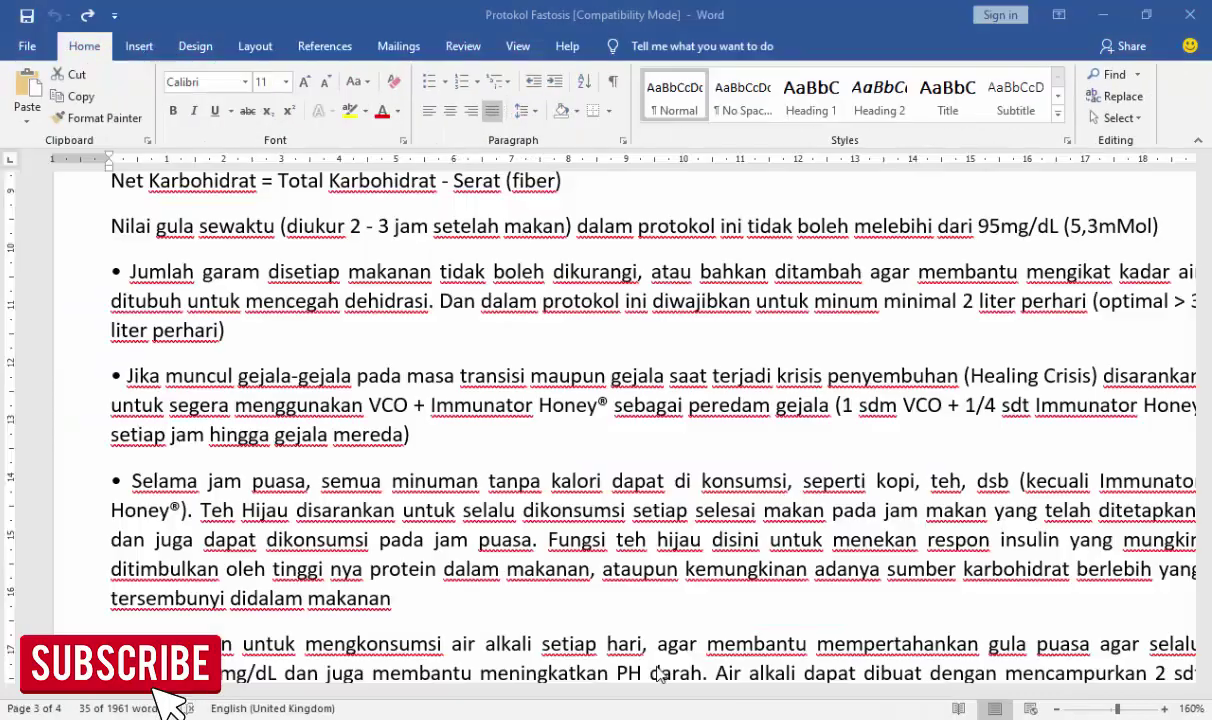
pyautogui.tripleClick(163, 395)
pyautogui.hotkey('ctrl', 'c')
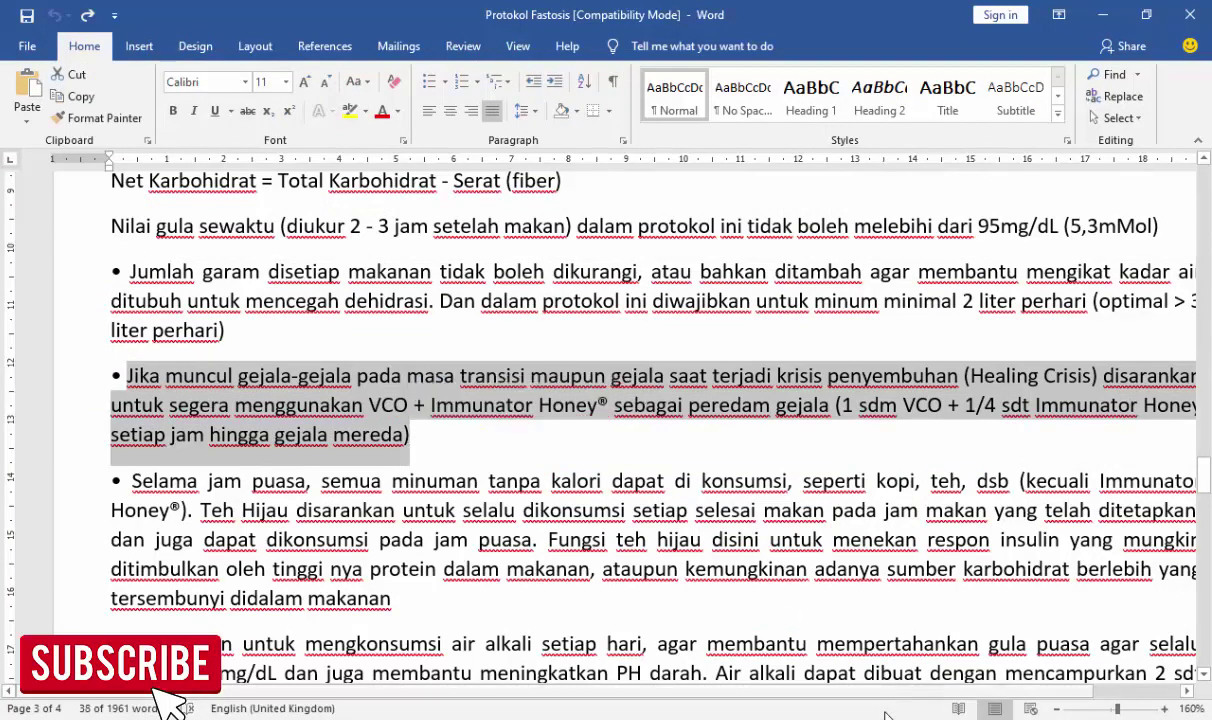
pyautogui.hotkey('alt', 'Tab')
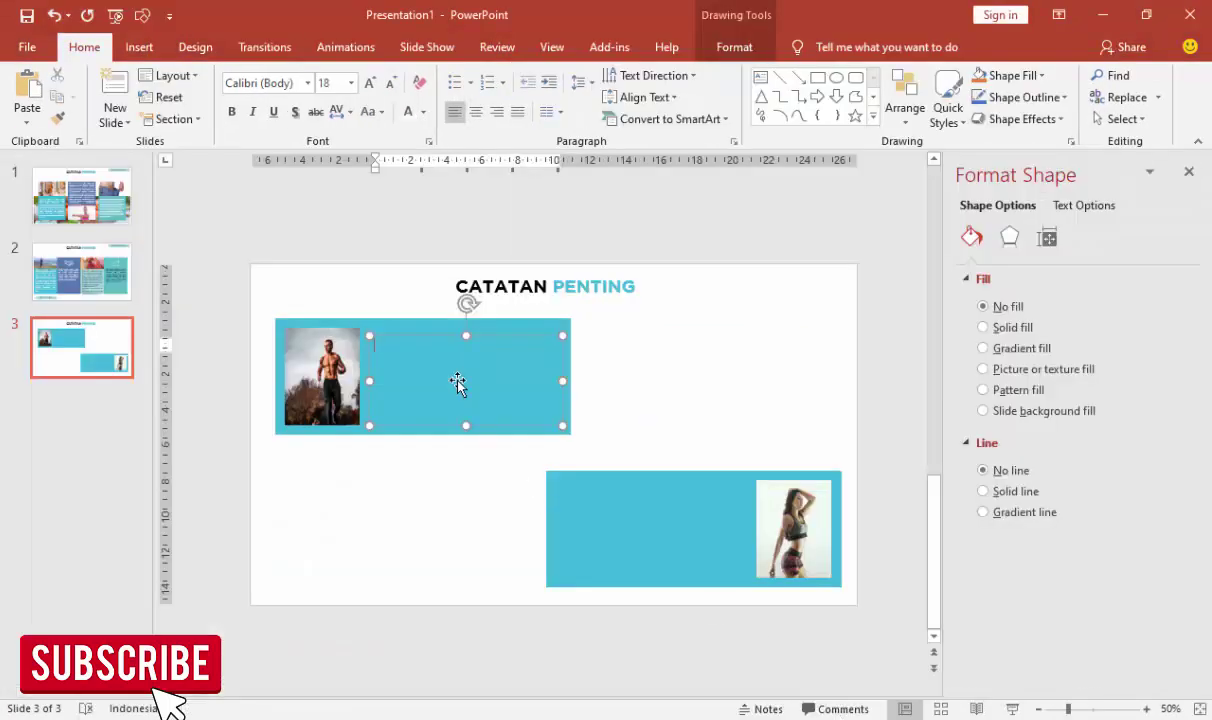
# Step: Paste the 'Jika muncul gejala' paragraph into the text box at 14 pt, left-aligned
pyautogui.hotkey('ctrl', 'v')
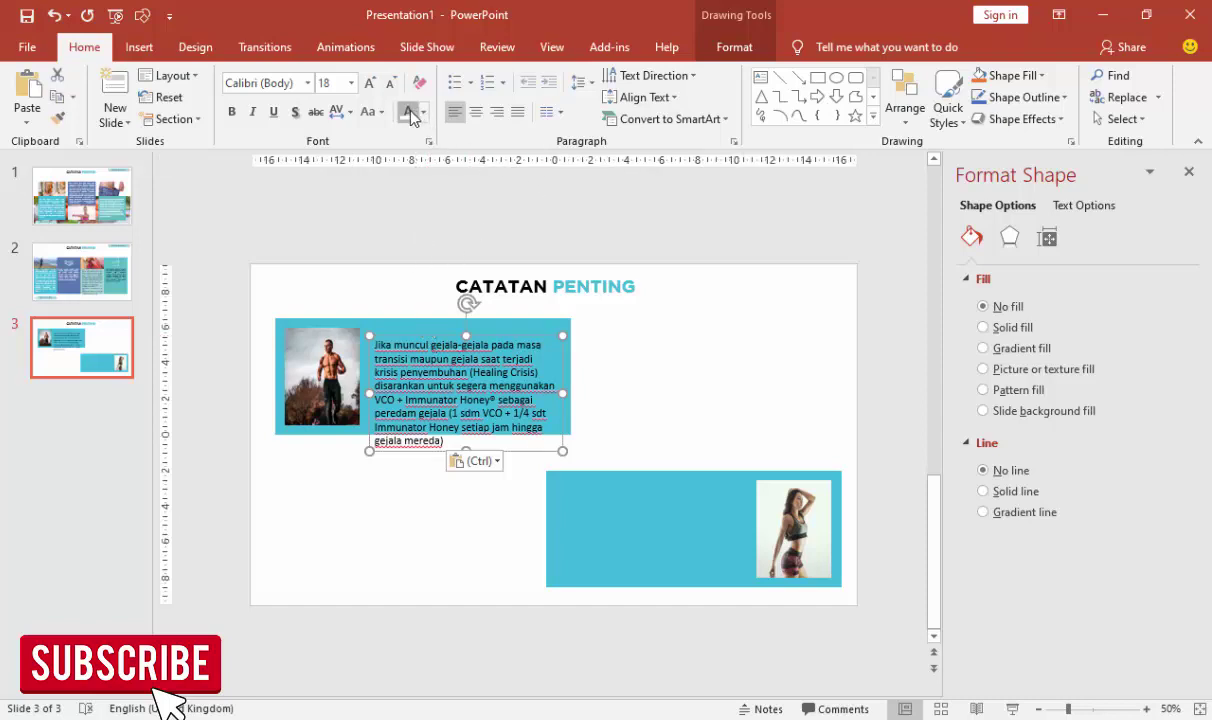
pyautogui.hotkey('ctrl', 'a')
pyautogui.click(350, 83)
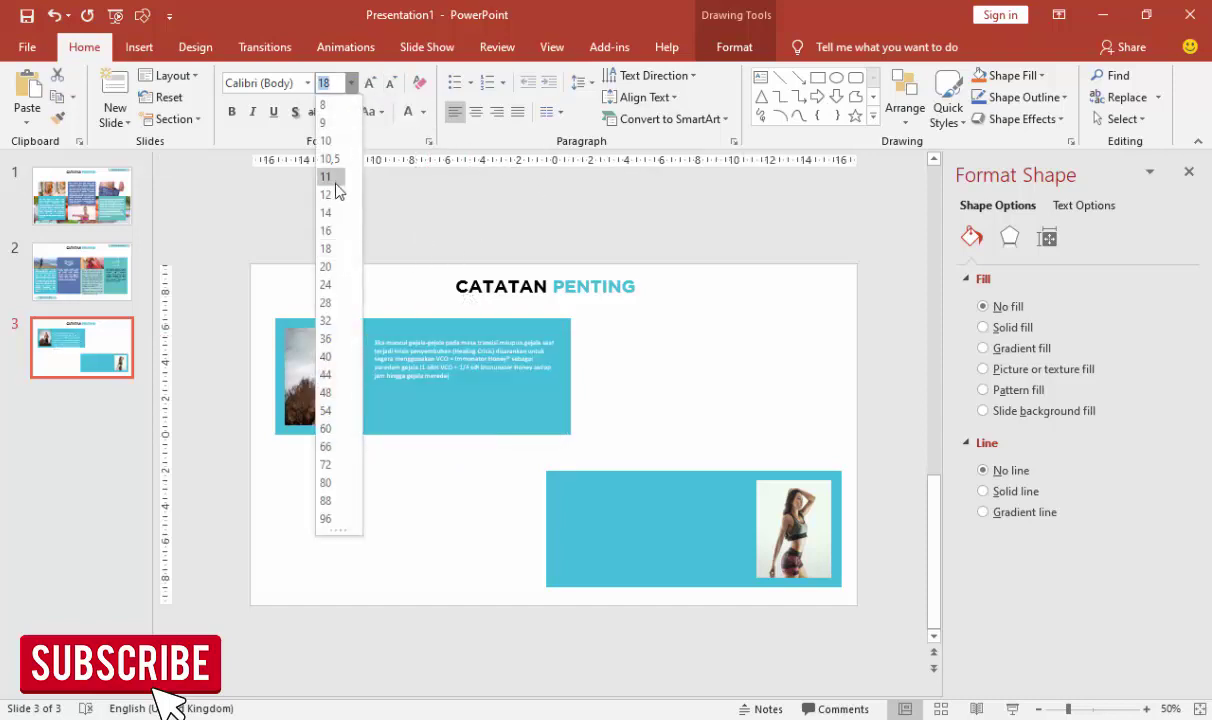
pyautogui.click(330, 213)
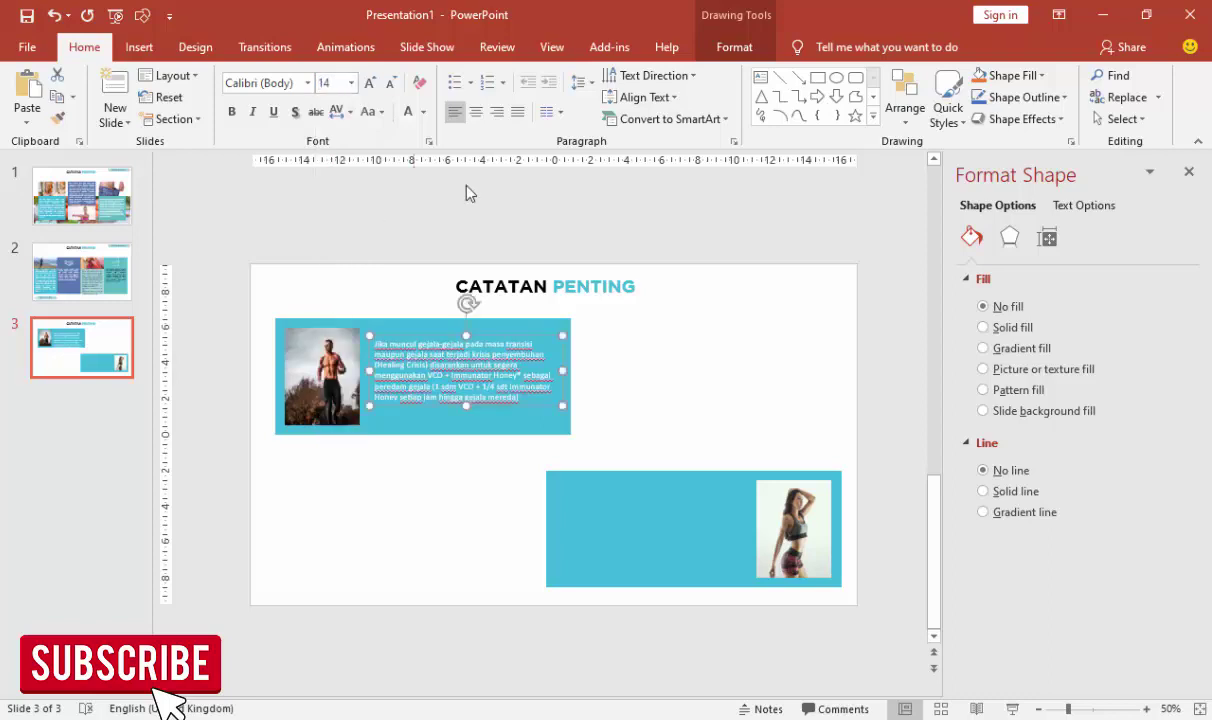
pyautogui.click(517, 116)
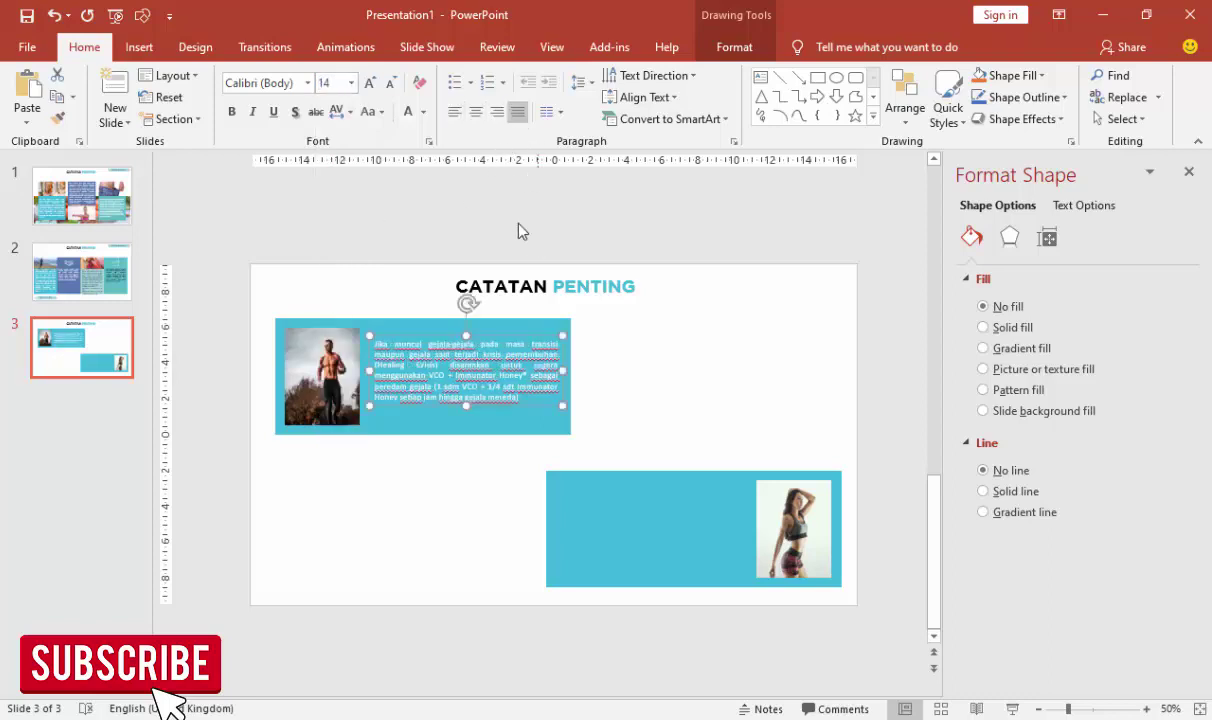
pyautogui.hotkey('ctrl', 'l')
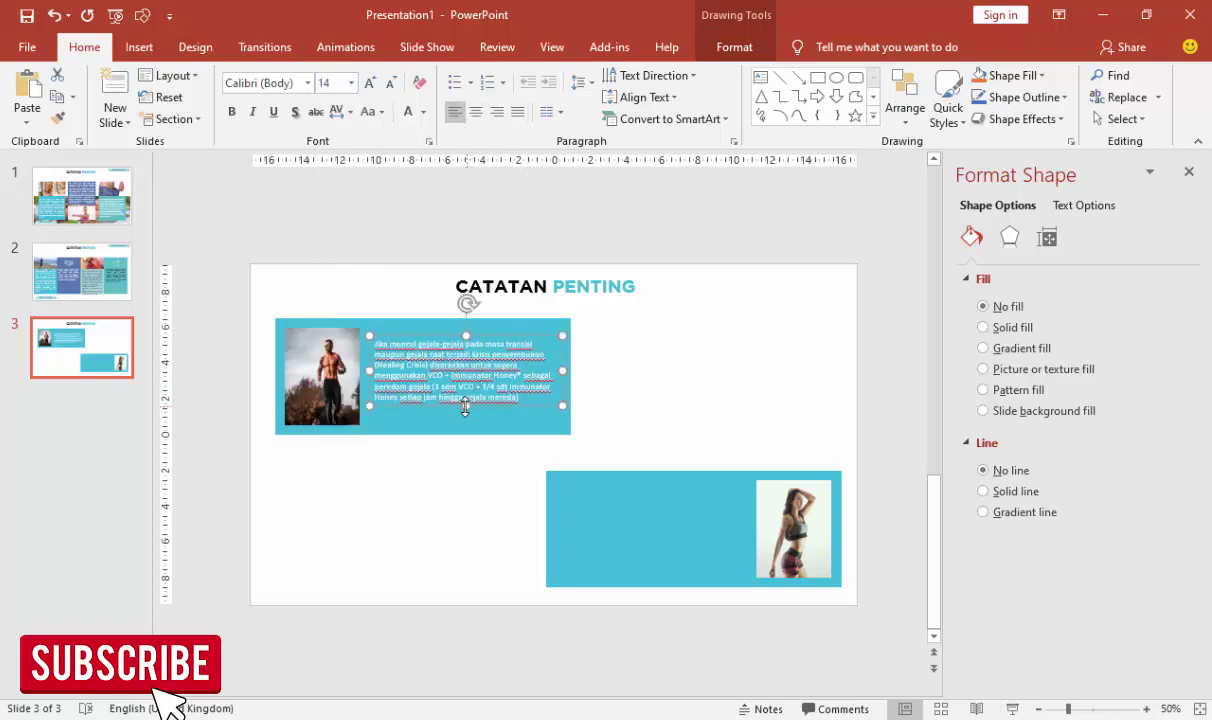
# Step: Duplicate the paragraph's text box down onto the lower panel
pyautogui.moveTo(465, 405); pyautogui.dragTo(462, 416)
pyautogui.click(524, 333)
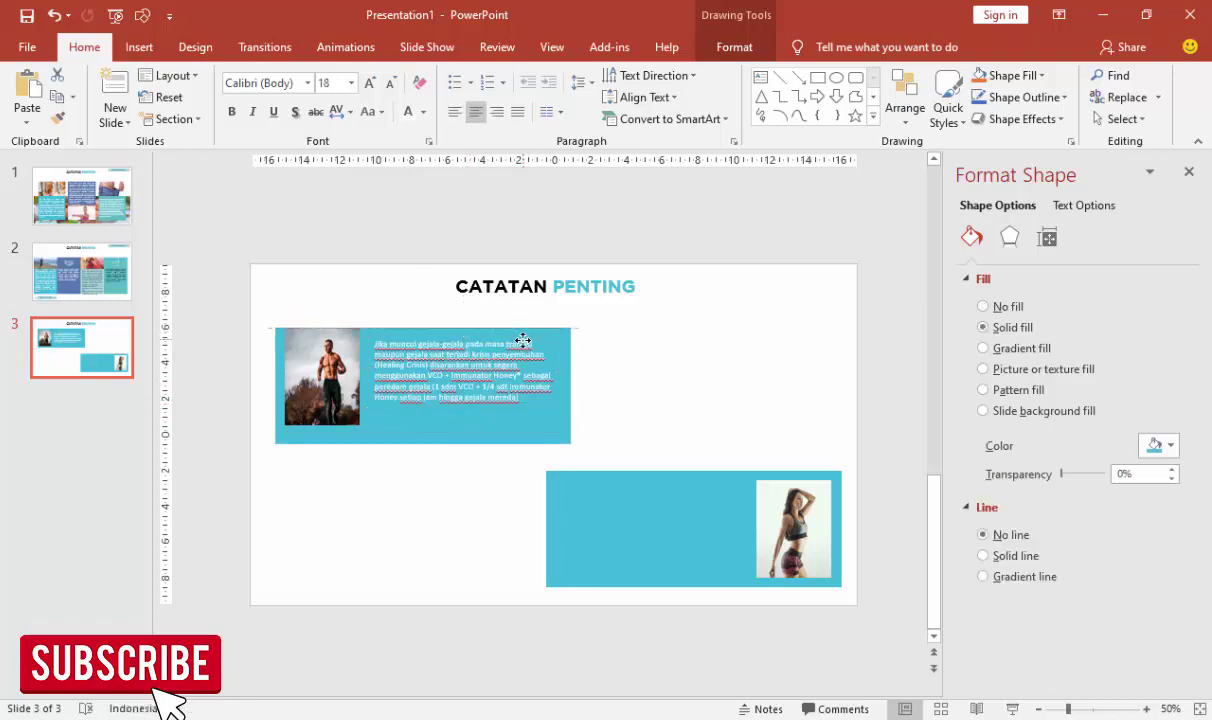
pyautogui.click(523, 335)
pyautogui.click(522, 338)
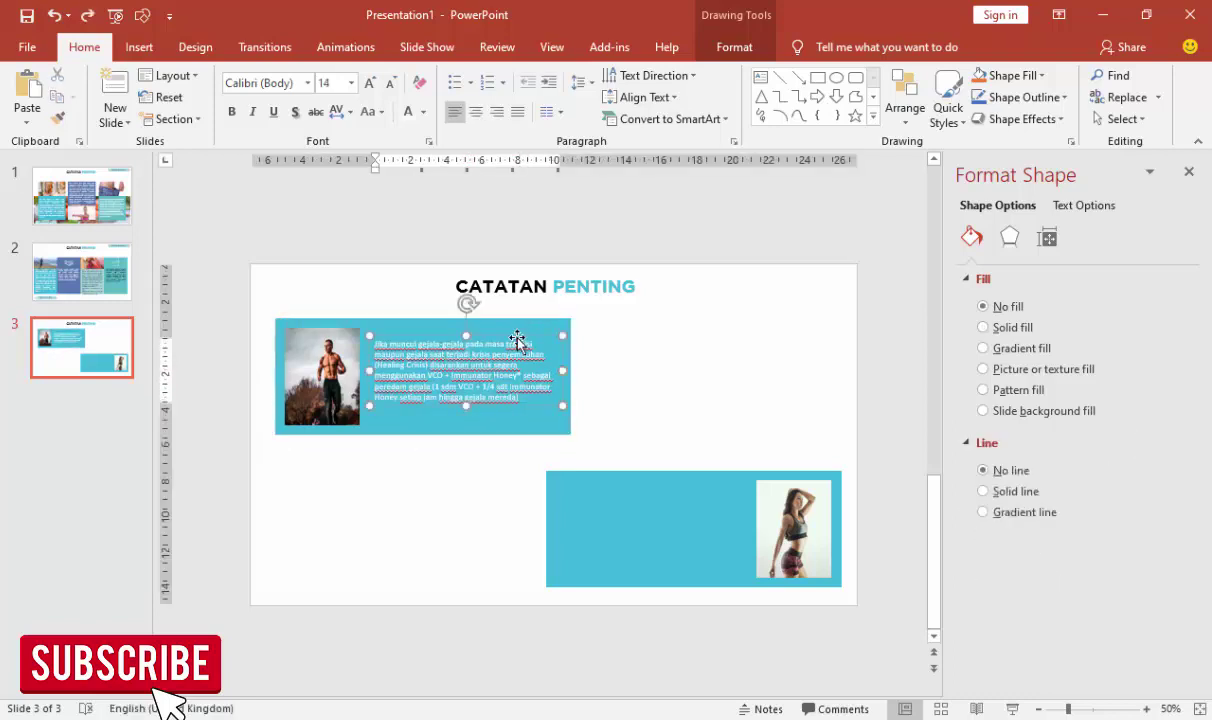
pyautogui.moveTo(519, 335)
pyautogui.mouseDown()
pyautogui.moveTo(730, 430)
pyautogui.moveTo(709, 490)
pyautogui.mouseUp()
# Step: Right-align the lower copy and add a teal, left-aligned copy beside the upper panel
pyautogui.click(499, 115)
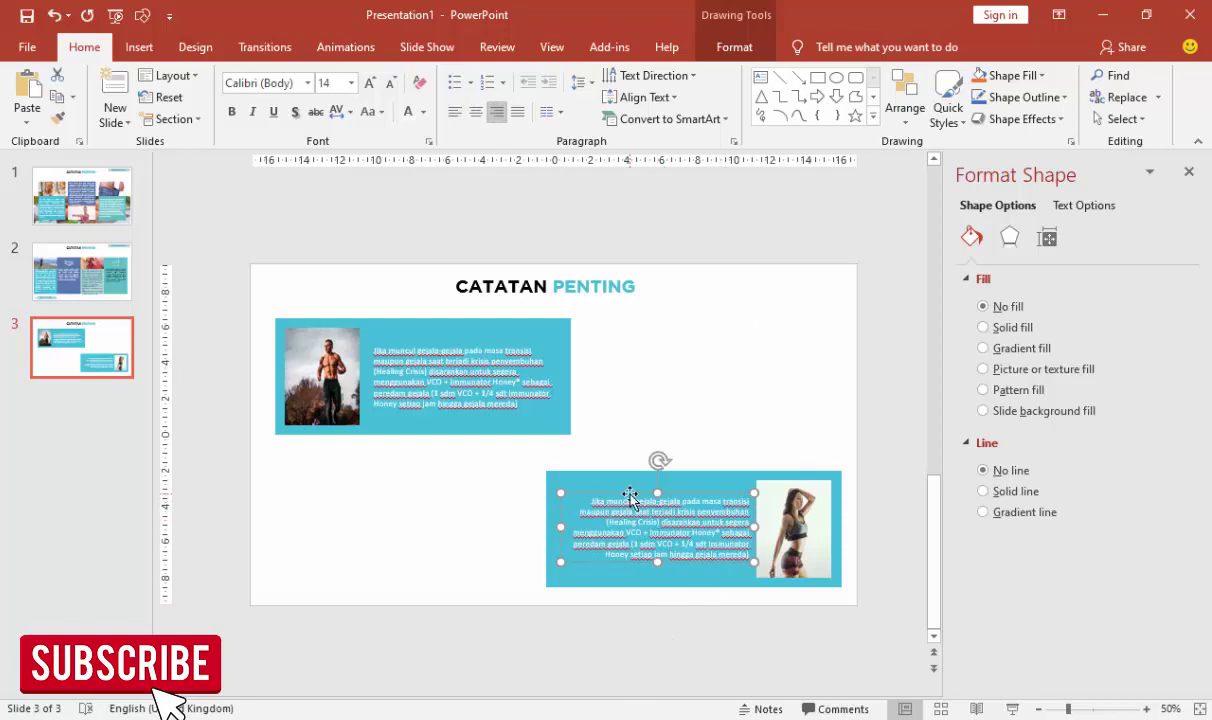
pyautogui.moveTo(634, 500)
pyautogui.mouseDown()
pyautogui.moveTo(757, 609)
pyautogui.moveTo(620, 300)
pyautogui.mouseUp()
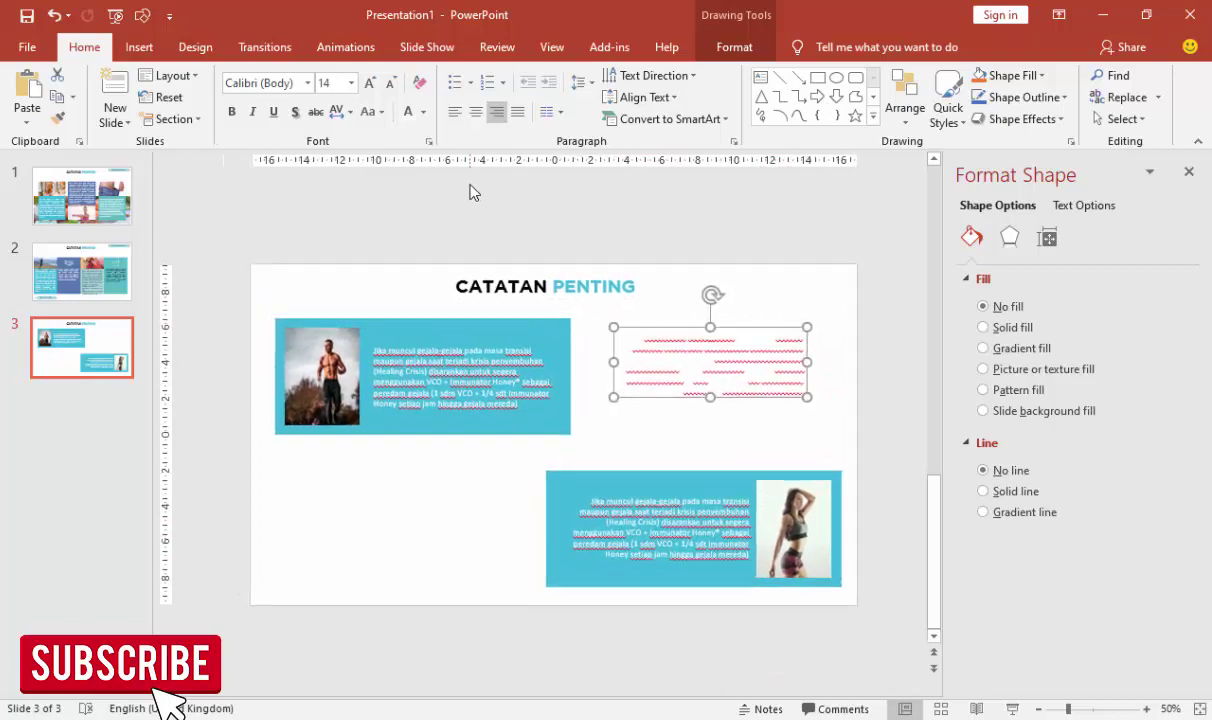
pyautogui.click(425, 113)
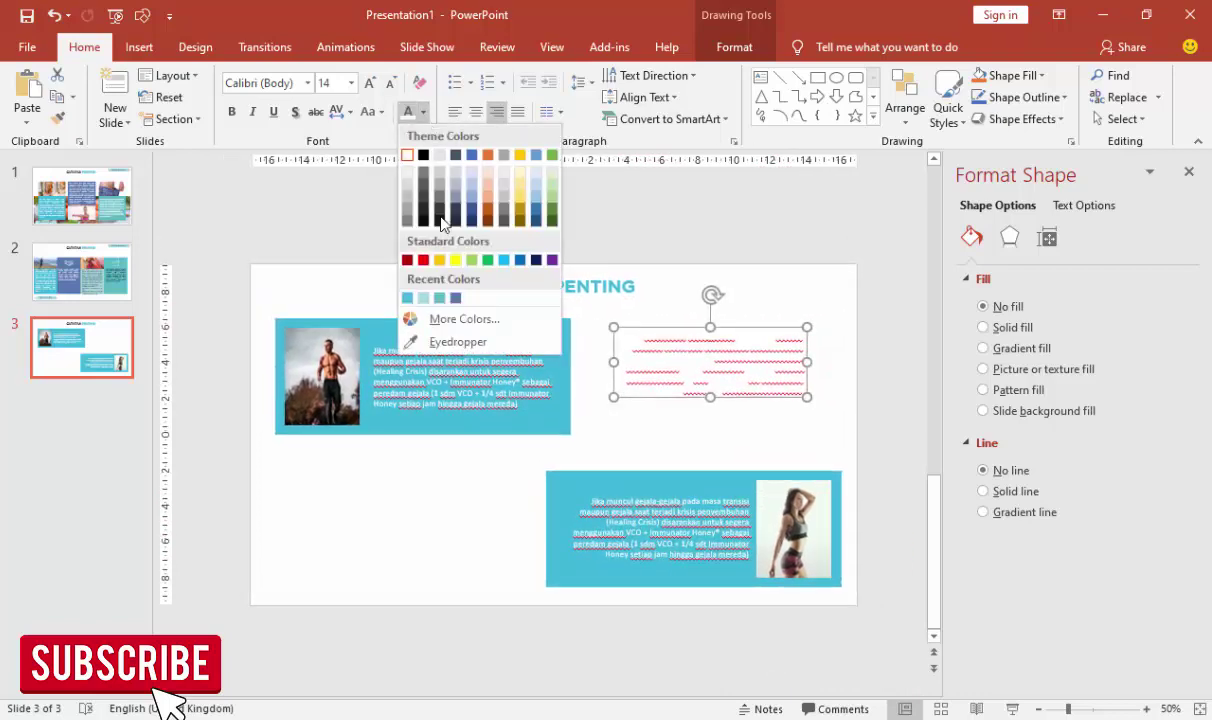
pyautogui.click(433, 298)
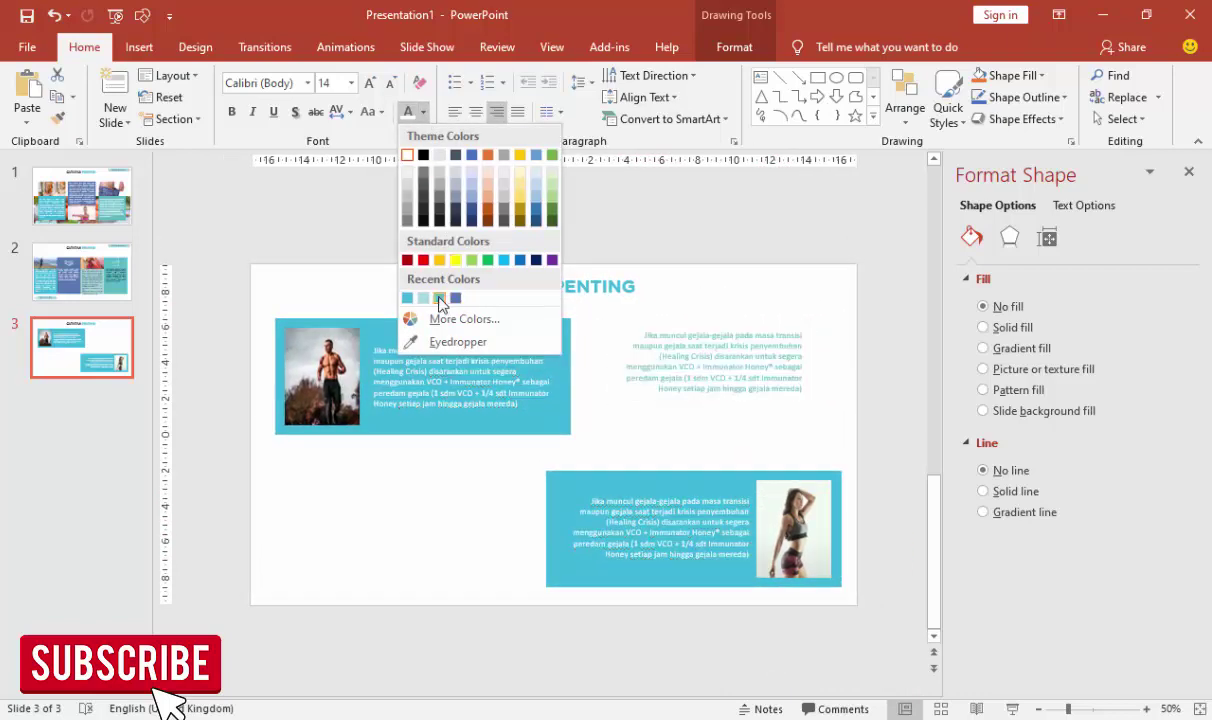
pyautogui.click(455, 112)
pyautogui.moveTo(637, 330); pyautogui.dragTo(621, 333)
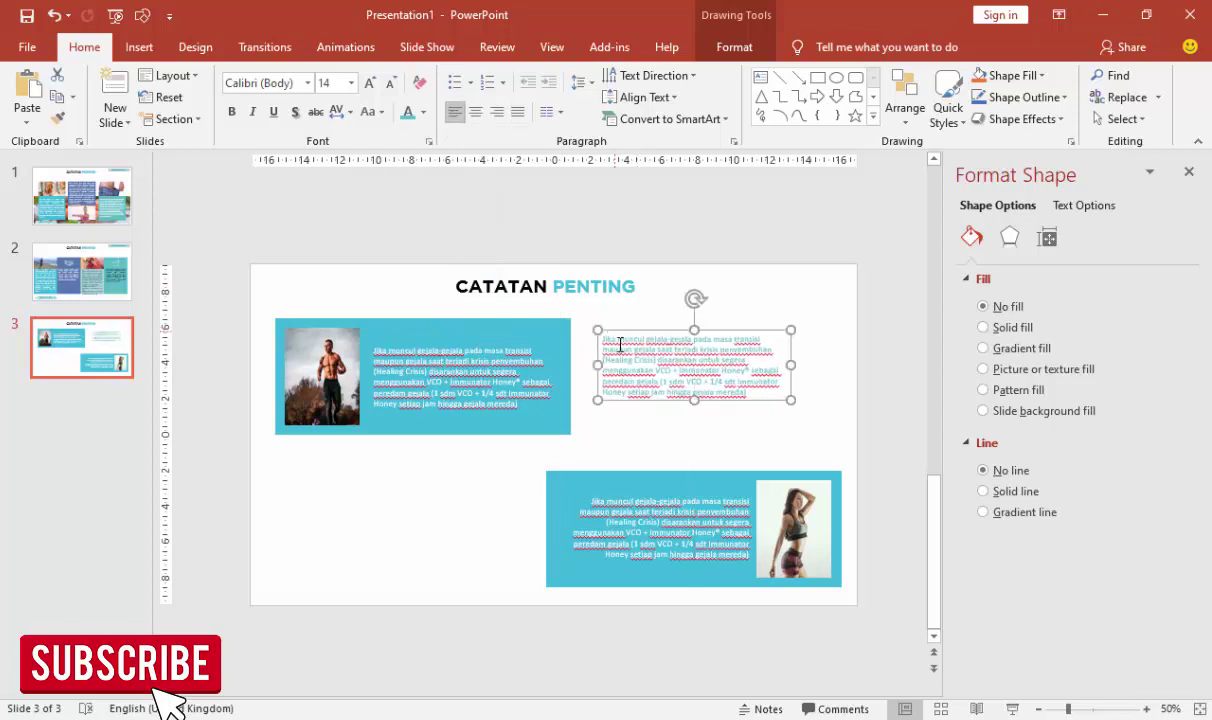
# Step: Copy the 'Selama jam puasa' paragraph from the Word document
pyautogui.hotkey('alt', 'Tab')
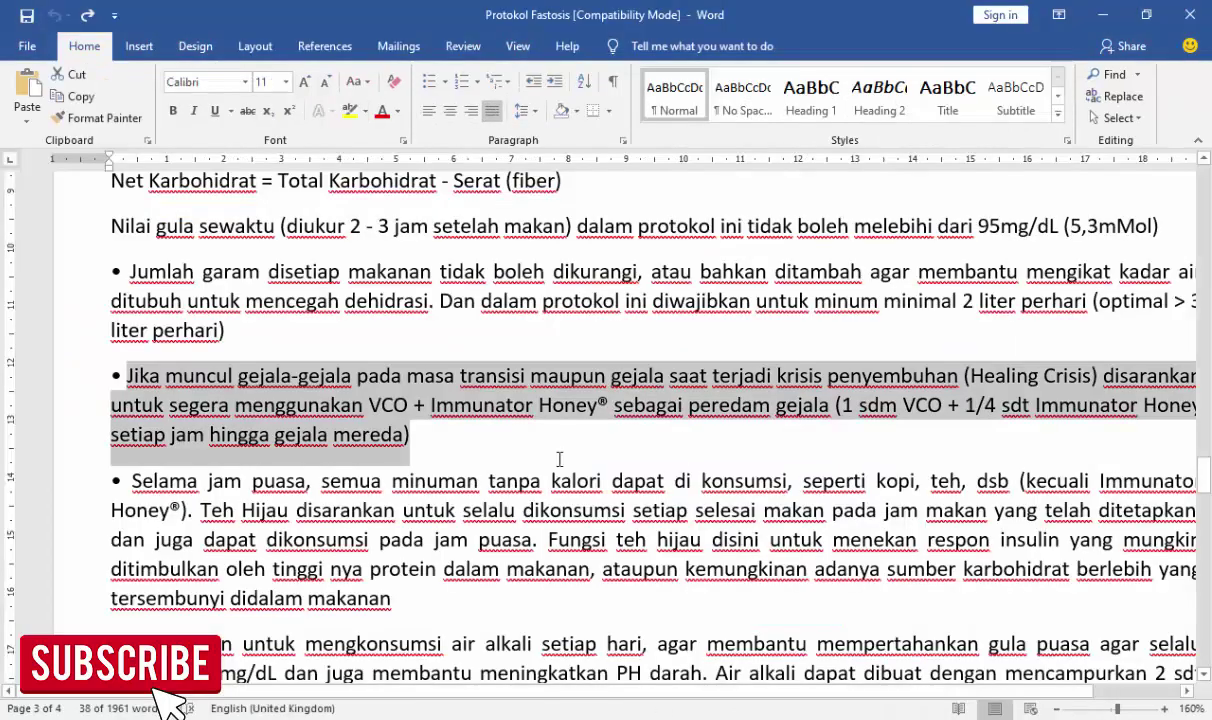
pyautogui.scroll(-2, 350, 468)
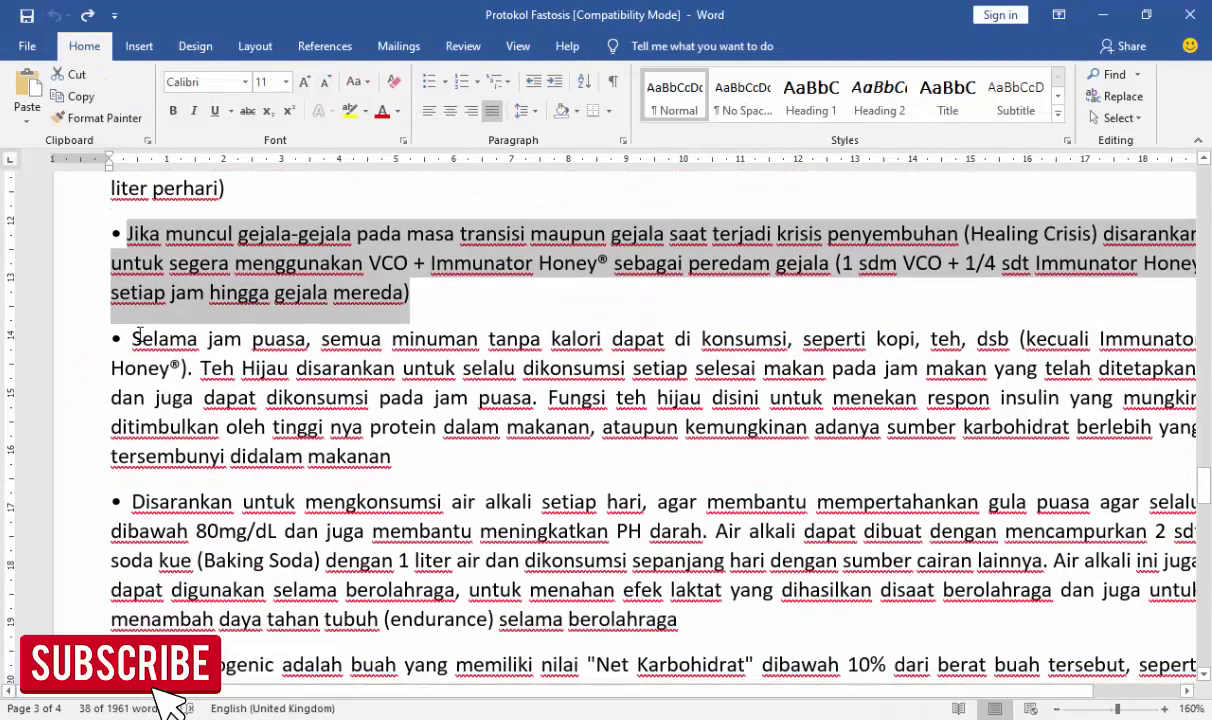
pyautogui.moveTo(133, 338); pyautogui.dragTo(409, 457)
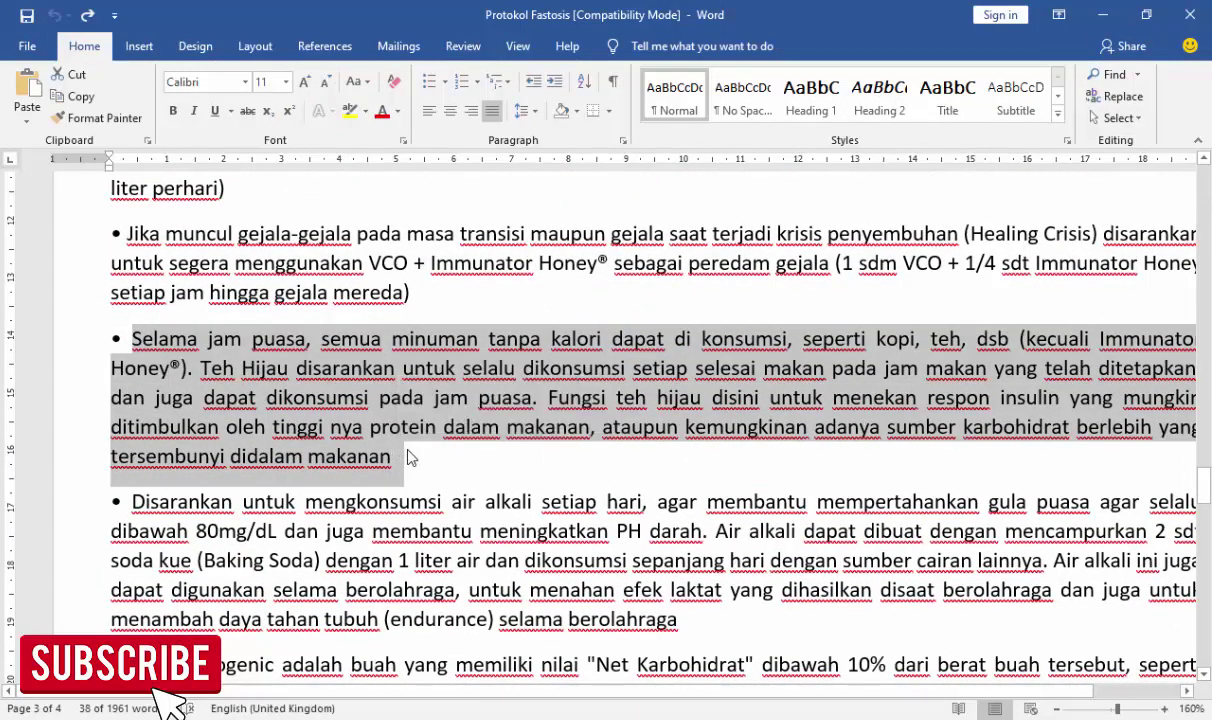
pyautogui.hotkey('alt', 'Tab')
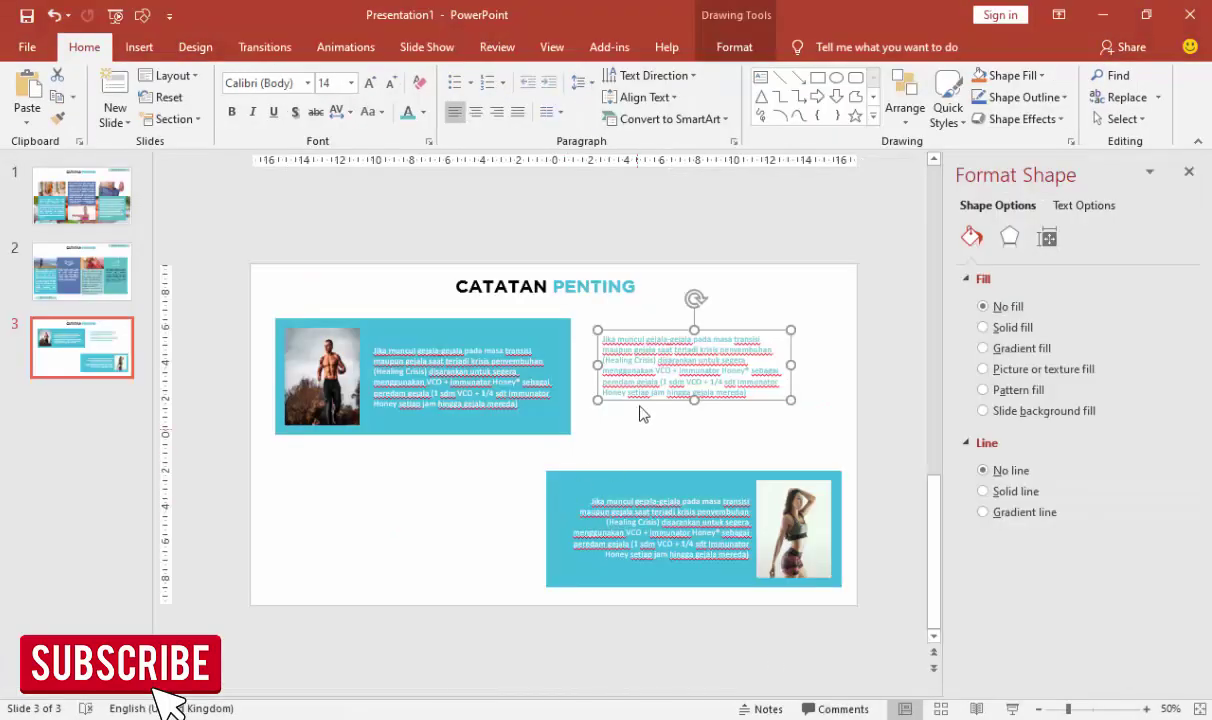
# Step: Replace the teal box's text with the 'Selama jam puasa' paragraph at 14 pt
pyautogui.click(606, 347)
pyautogui.tripleClick(614, 343)
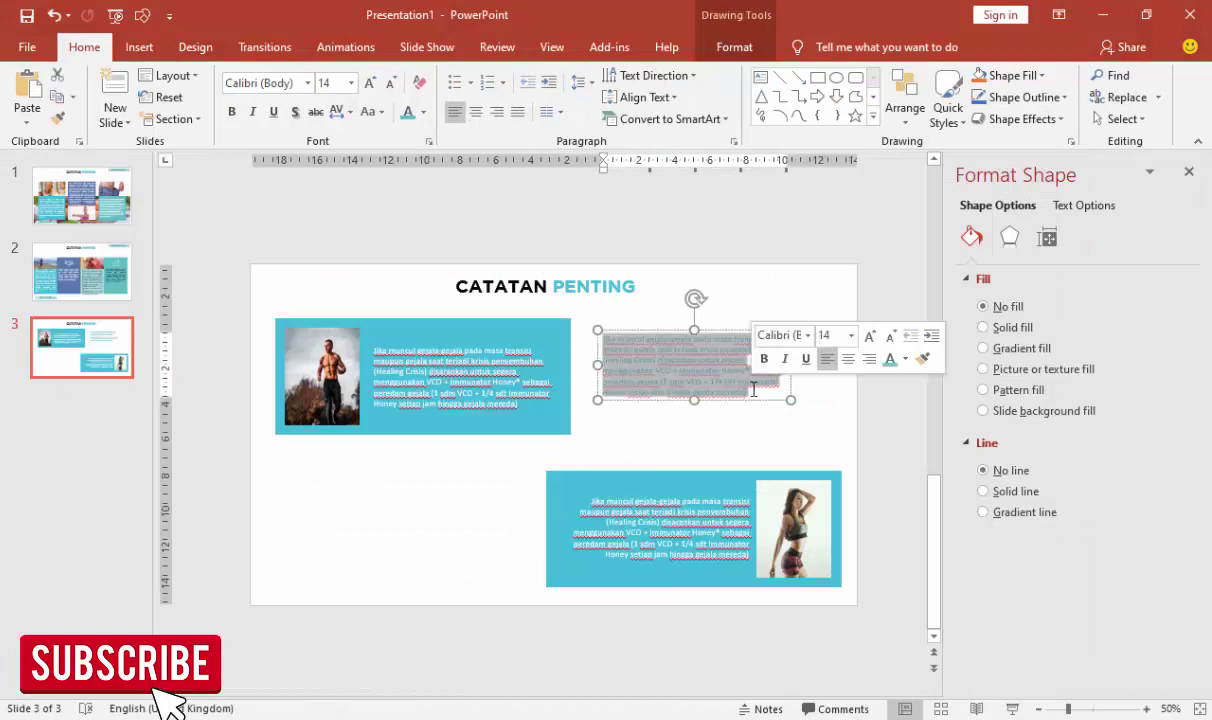
pyautogui.hotkey('ctrl', 'v')
pyautogui.hotkey('ctrl', 'a')
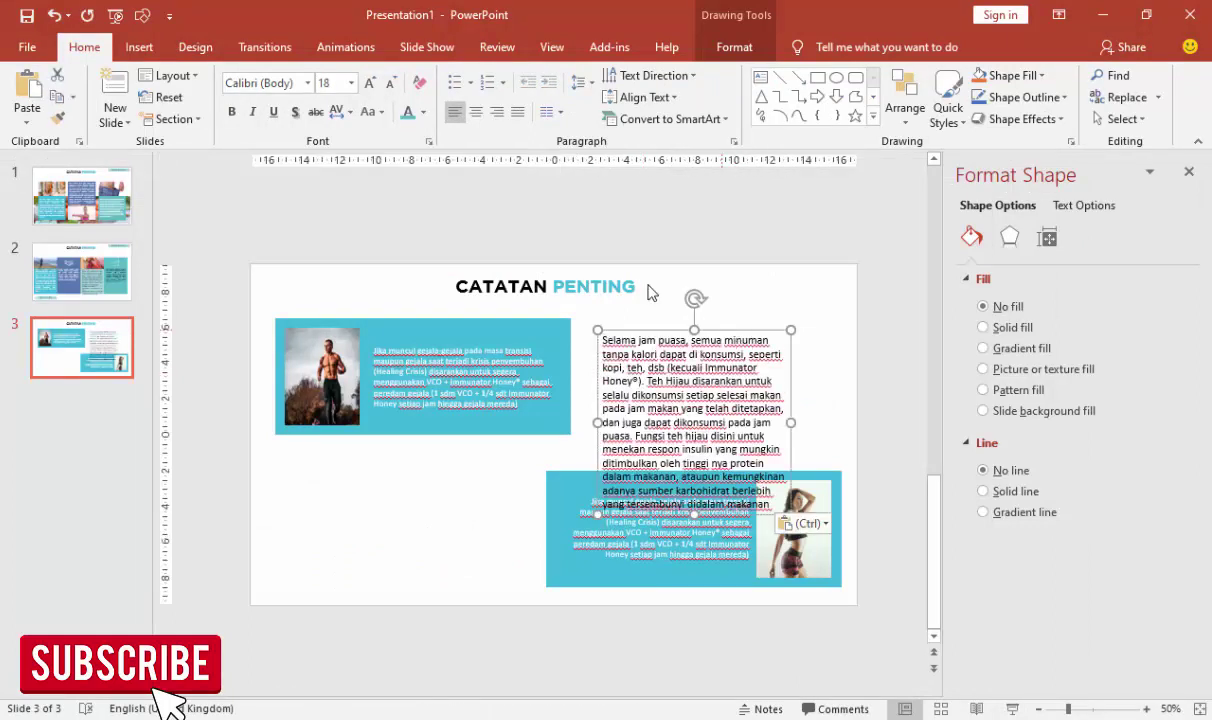
pyautogui.click(352, 84)
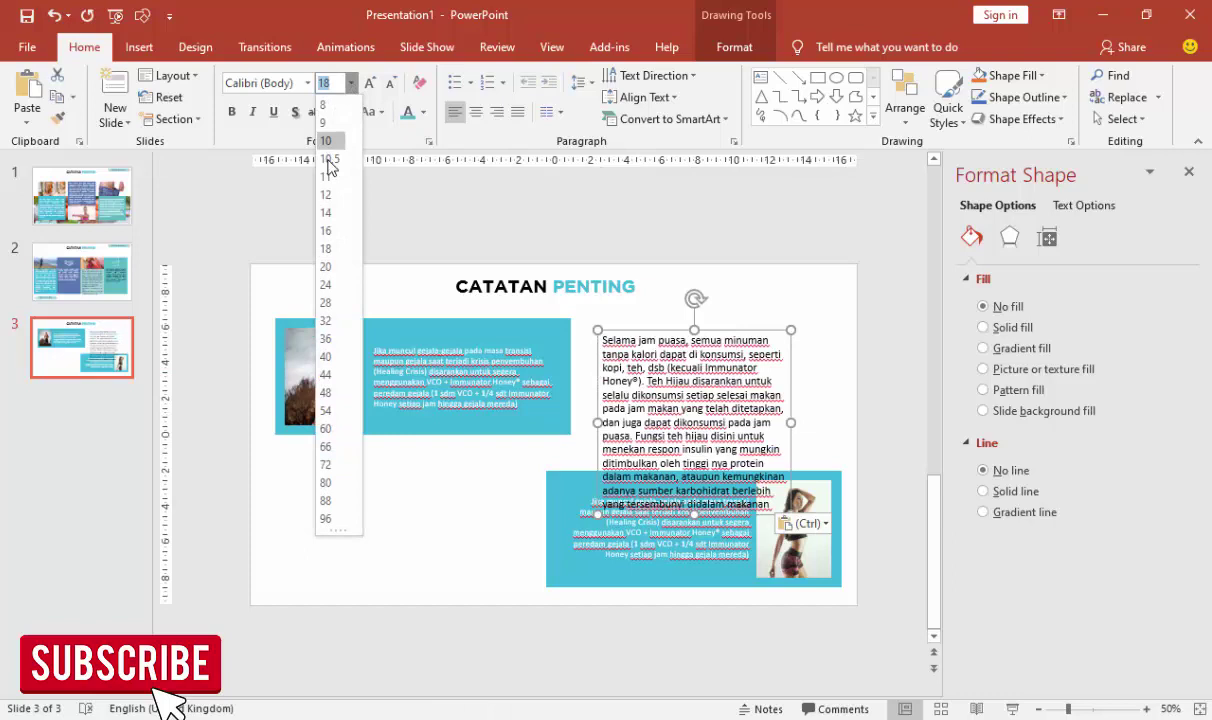
pyautogui.click(327, 208)
pyautogui.click(408, 113)
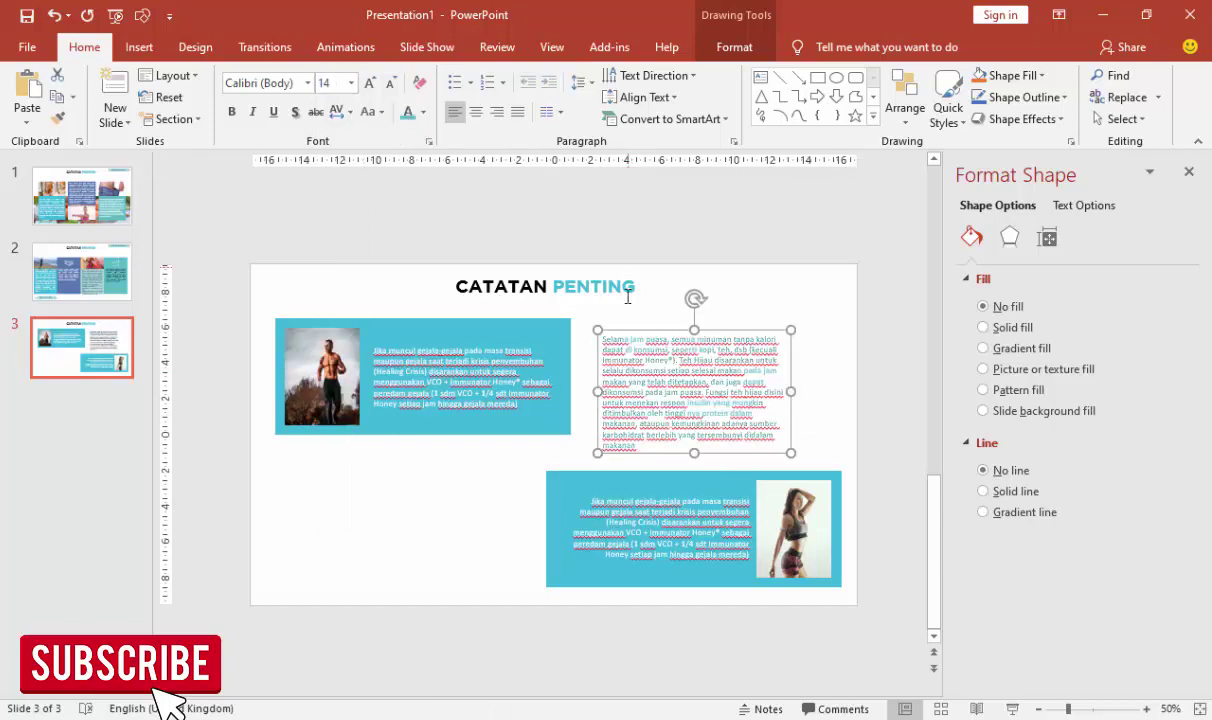
pyautogui.click(828, 393)
pyautogui.click(828, 393)
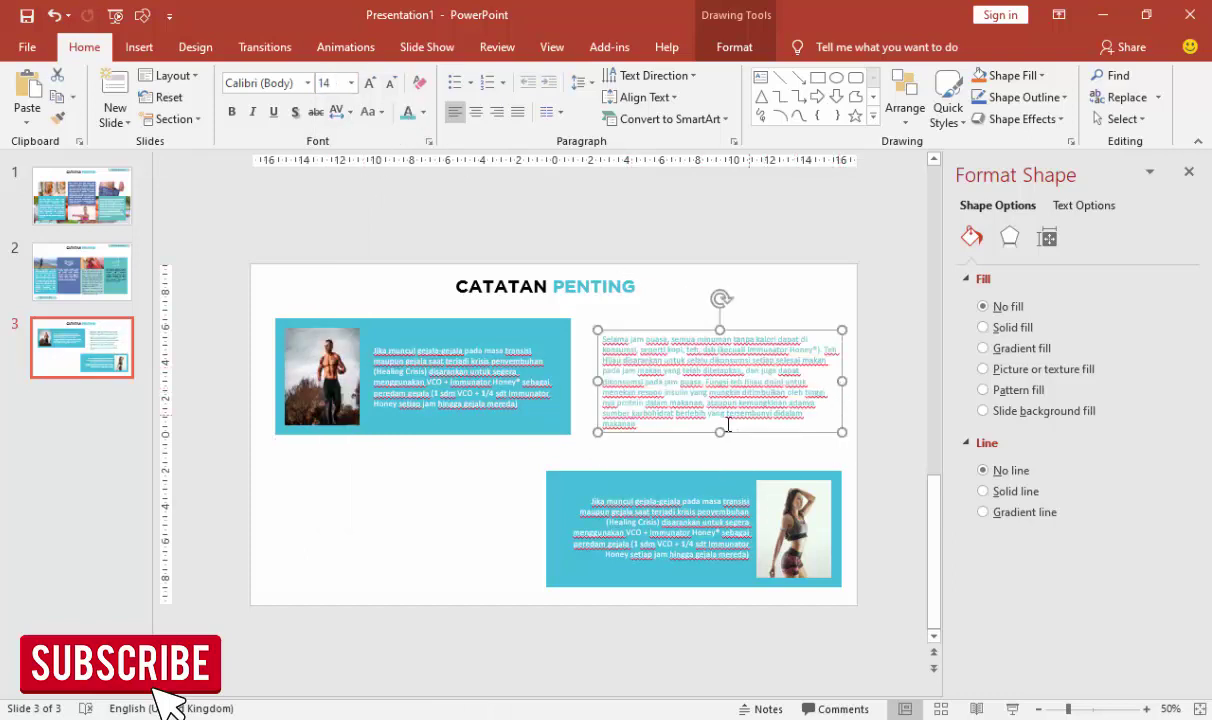
pyautogui.moveTo(669, 330); pyautogui.dragTo(657, 327)
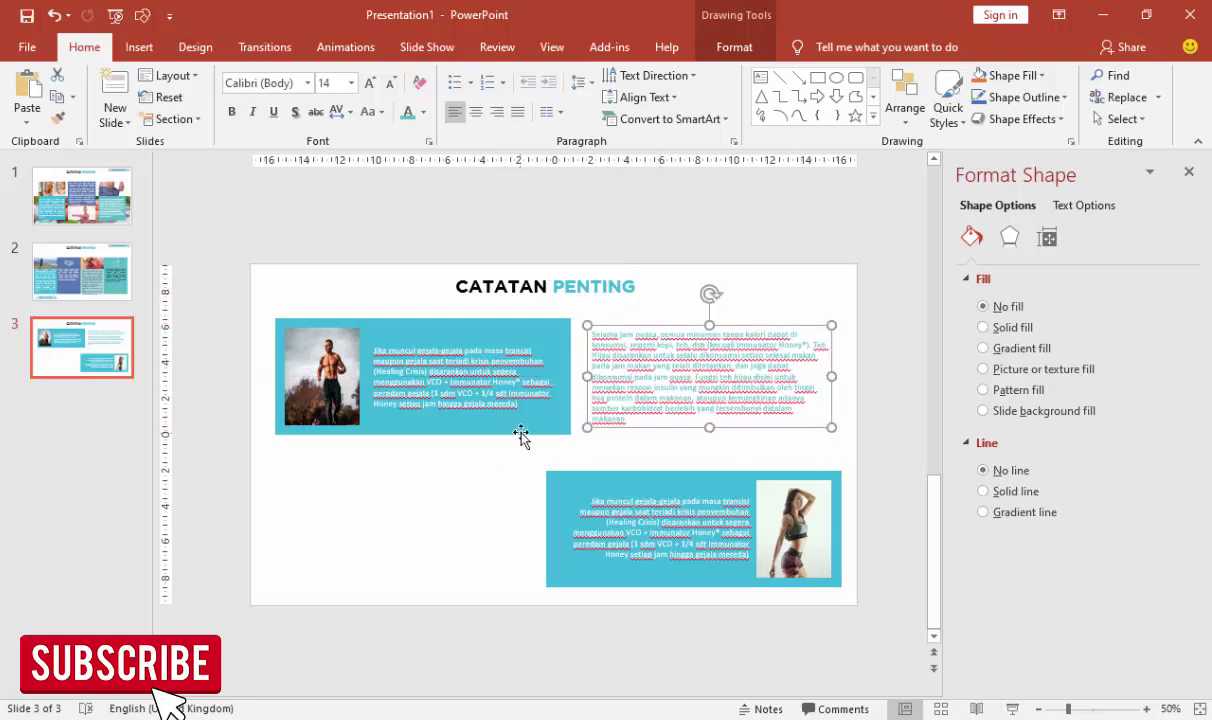
# Step: Copy the paragraph box to the lower left and right-align the upper-right one
pyautogui.scroll(2, 705, 378)
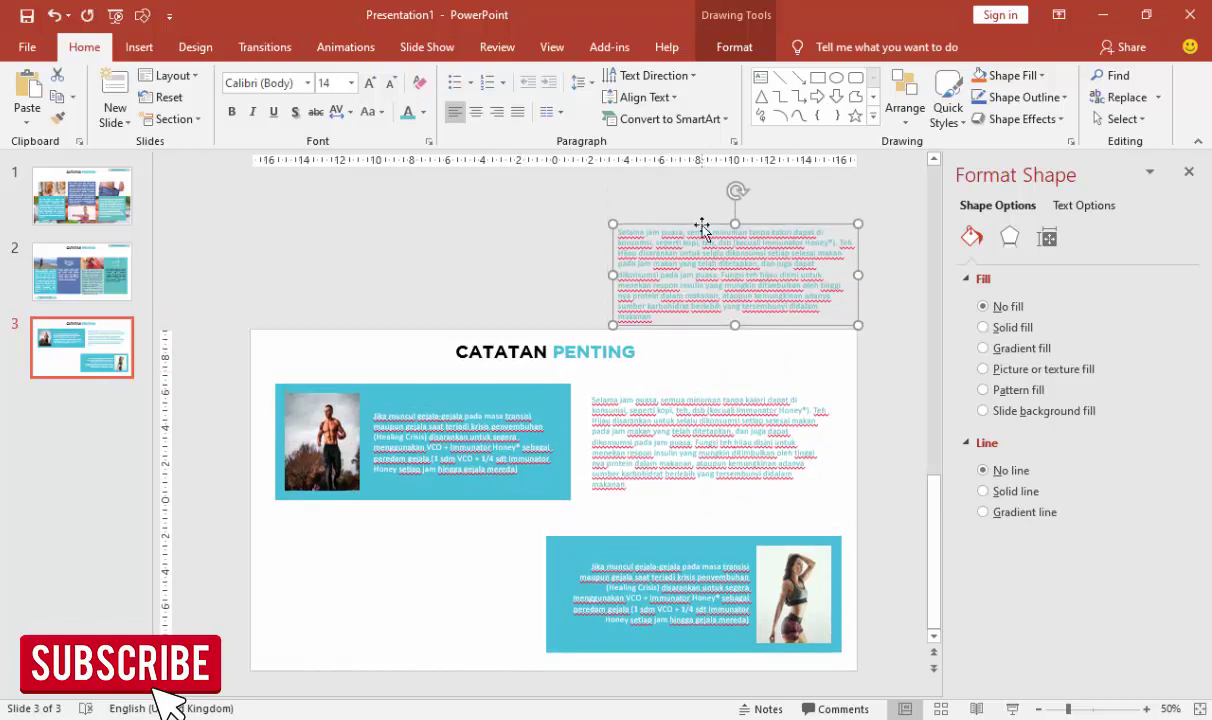
pyautogui.scroll(-2, 703, 228)
pyautogui.moveTo(703, 228); pyautogui.dragTo(366, 470)
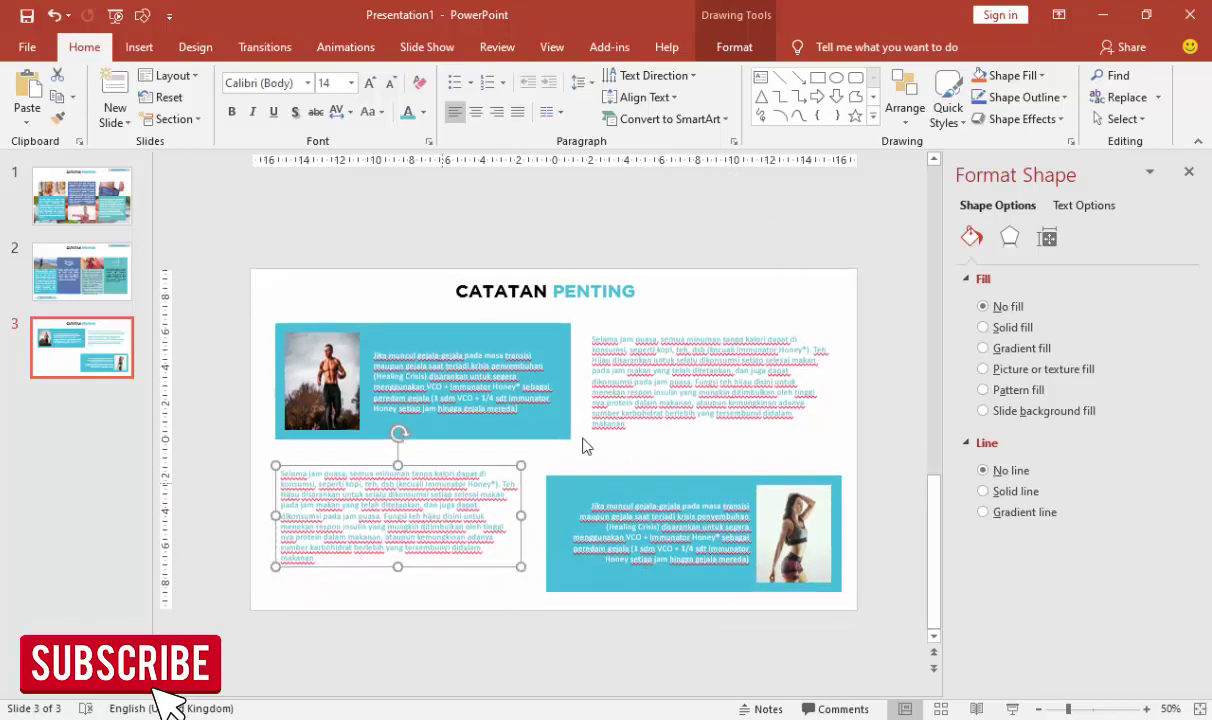
pyautogui.click(659, 353)
pyautogui.press('Escape')
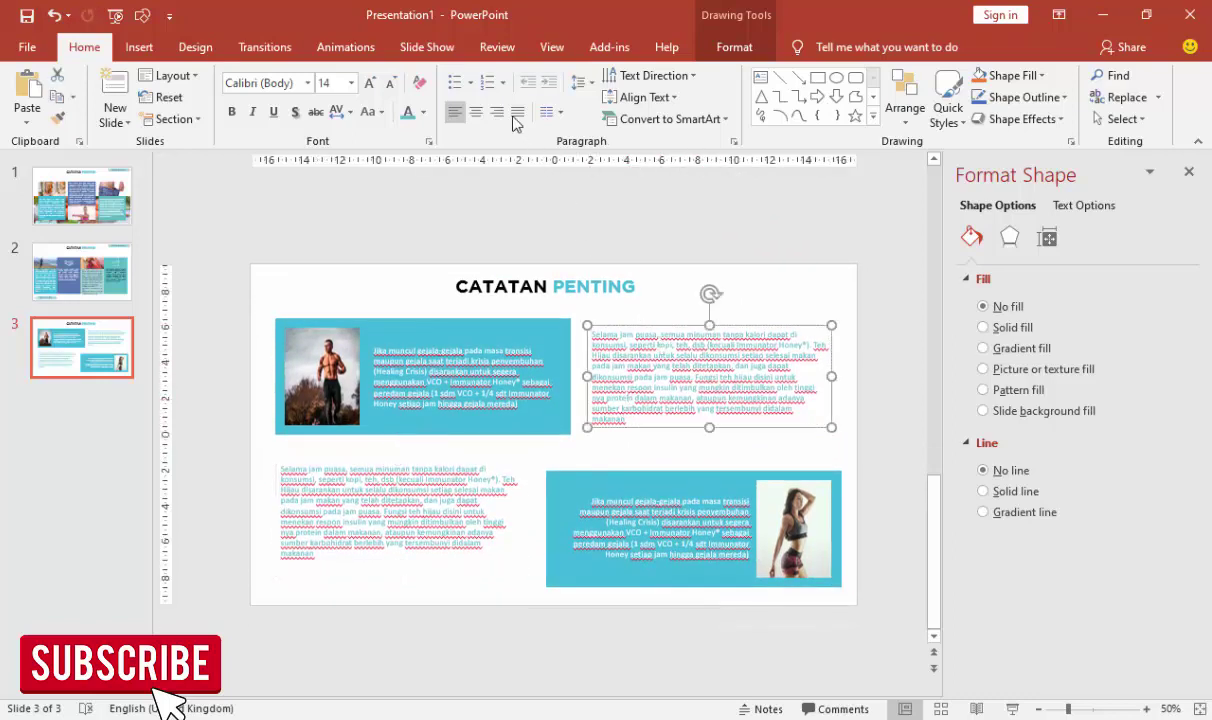
pyautogui.click(496, 111)
pyautogui.moveTo(672, 325); pyautogui.dragTo(673, 322)
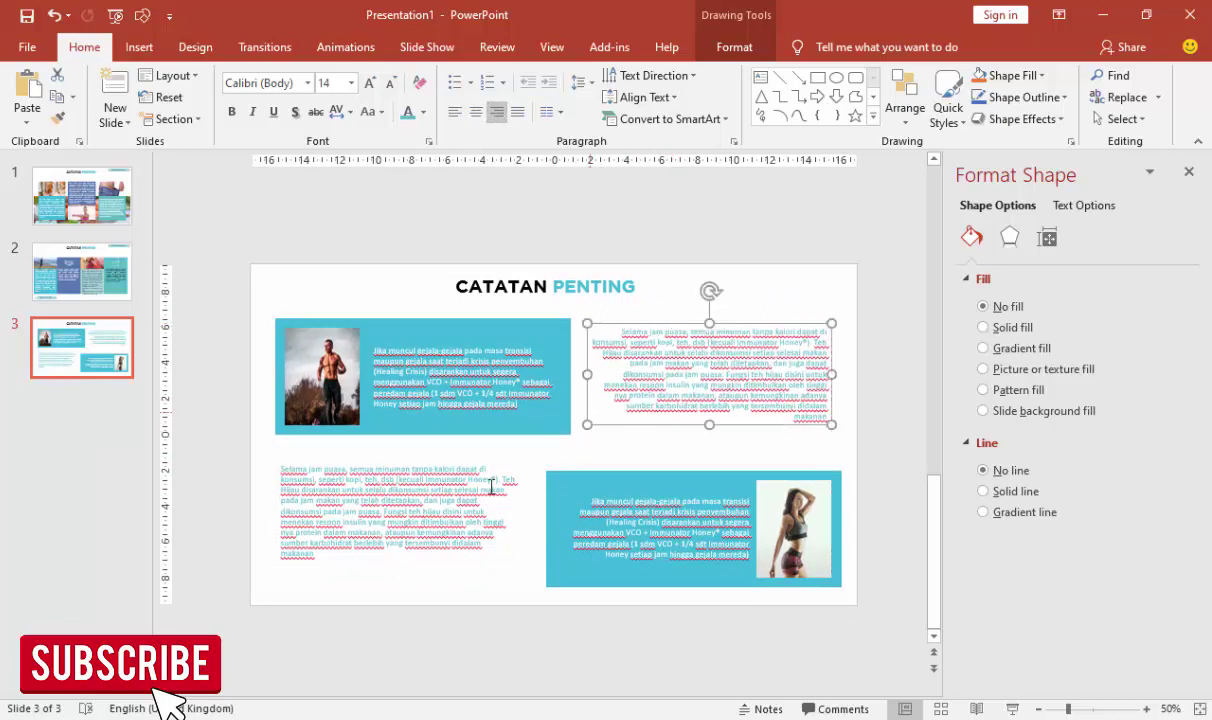
pyautogui.click(440, 479)
pyautogui.moveTo(429, 465); pyautogui.dragTo(429, 475)
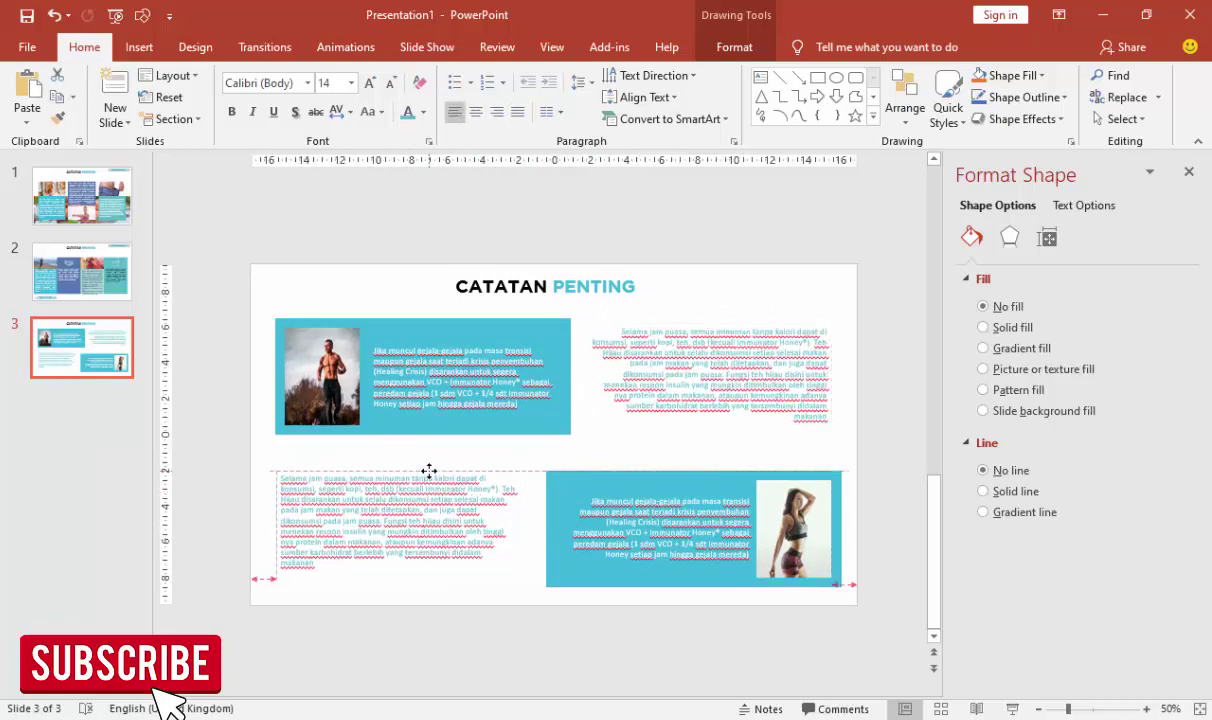
# Step: Select and copy the 'Disarankan untuk mengkonsumsi' alkaline-water paragraph in Word, back to PowerPoint
pyautogui.scroll(-3, 150, 303)
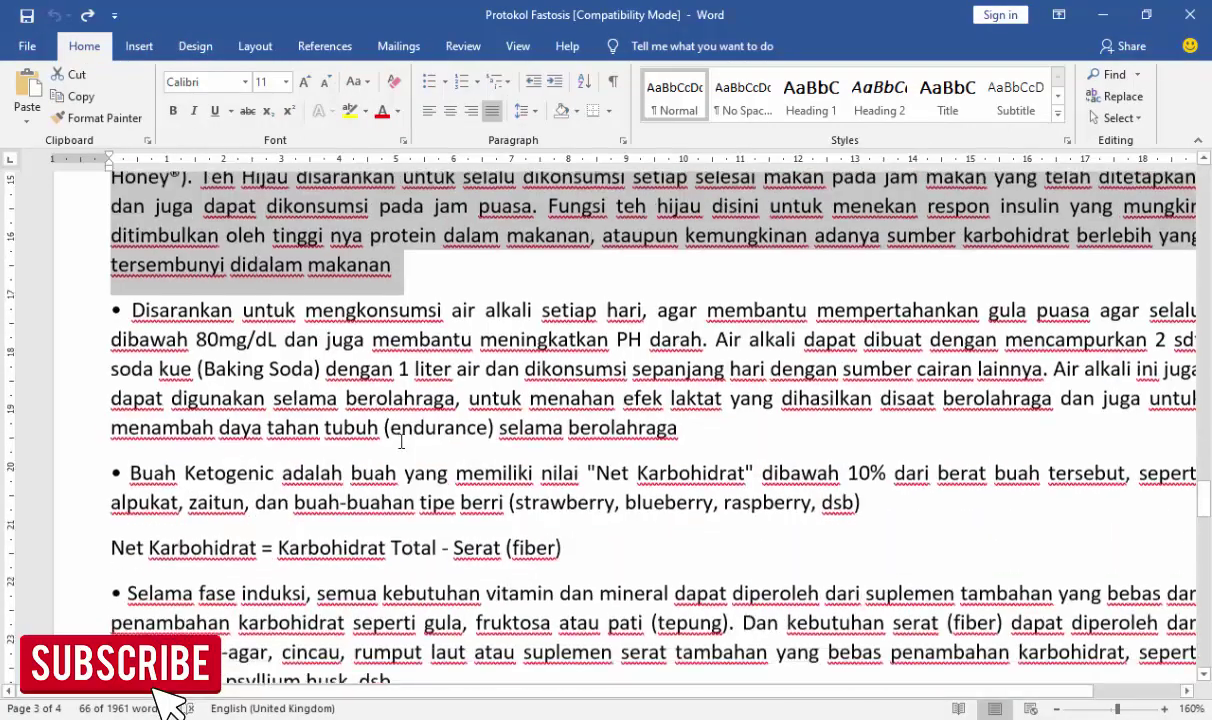
pyautogui.moveTo(152, 303); pyautogui.dragTo(657, 407)
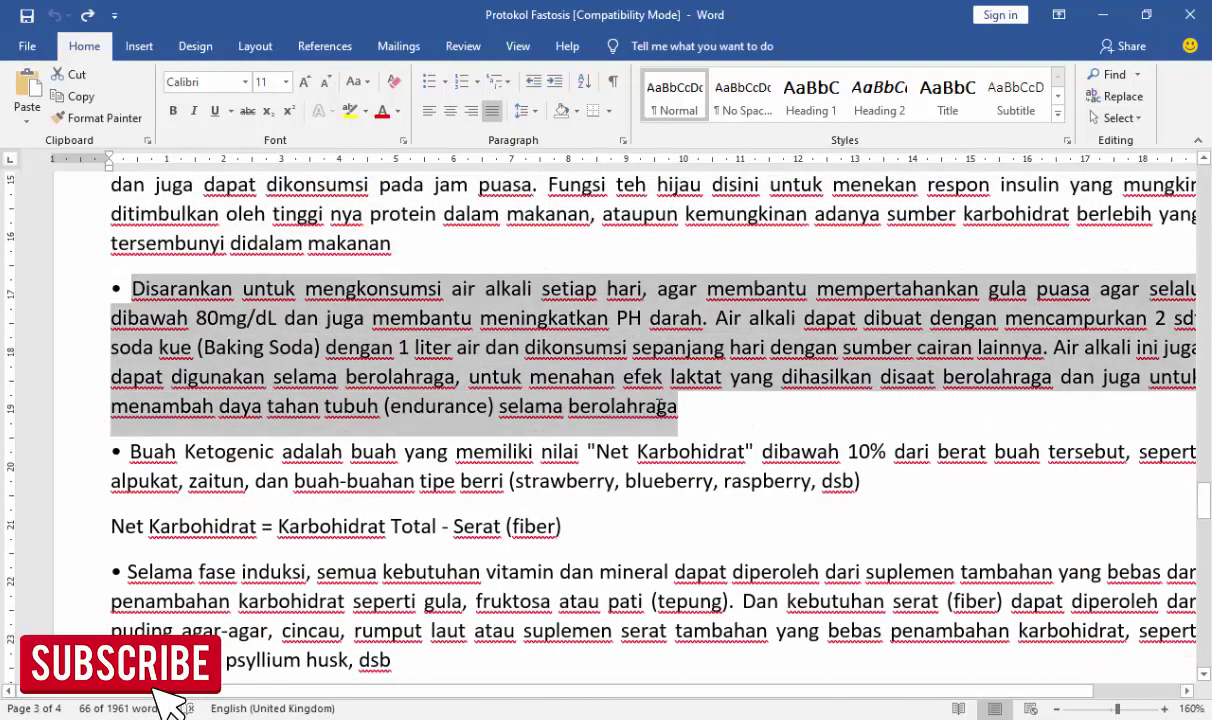
pyautogui.click(657, 407)
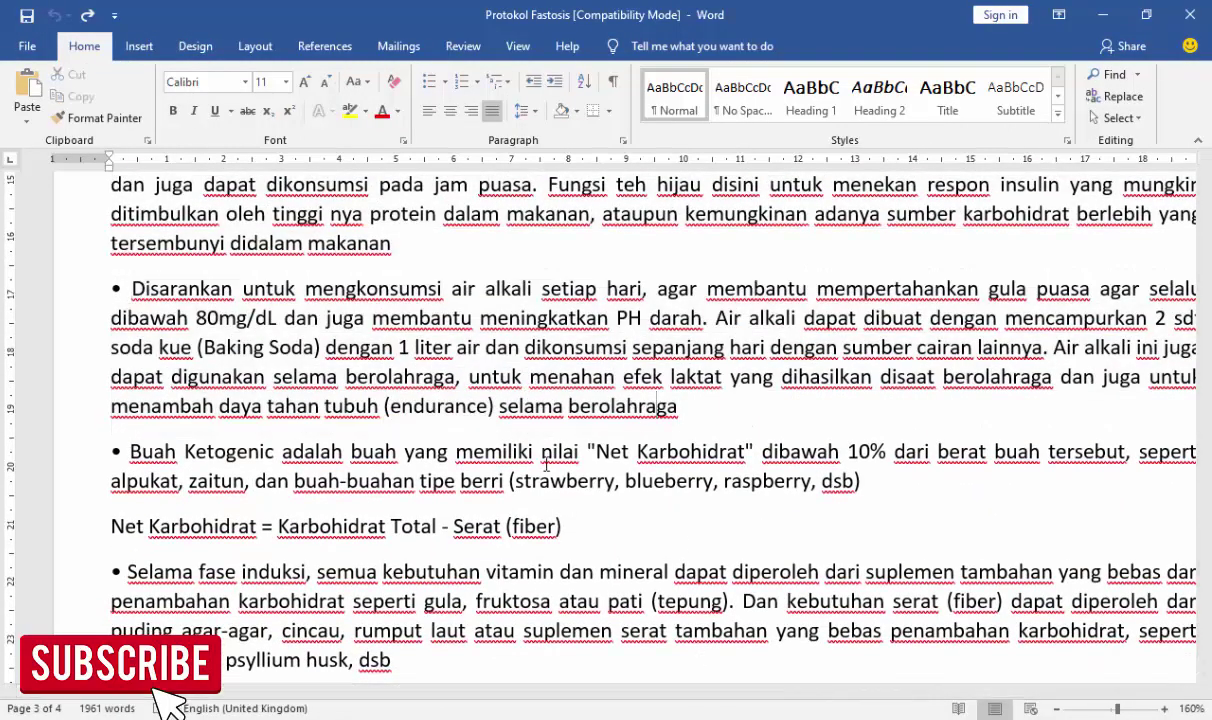
pyautogui.click(394, 347)
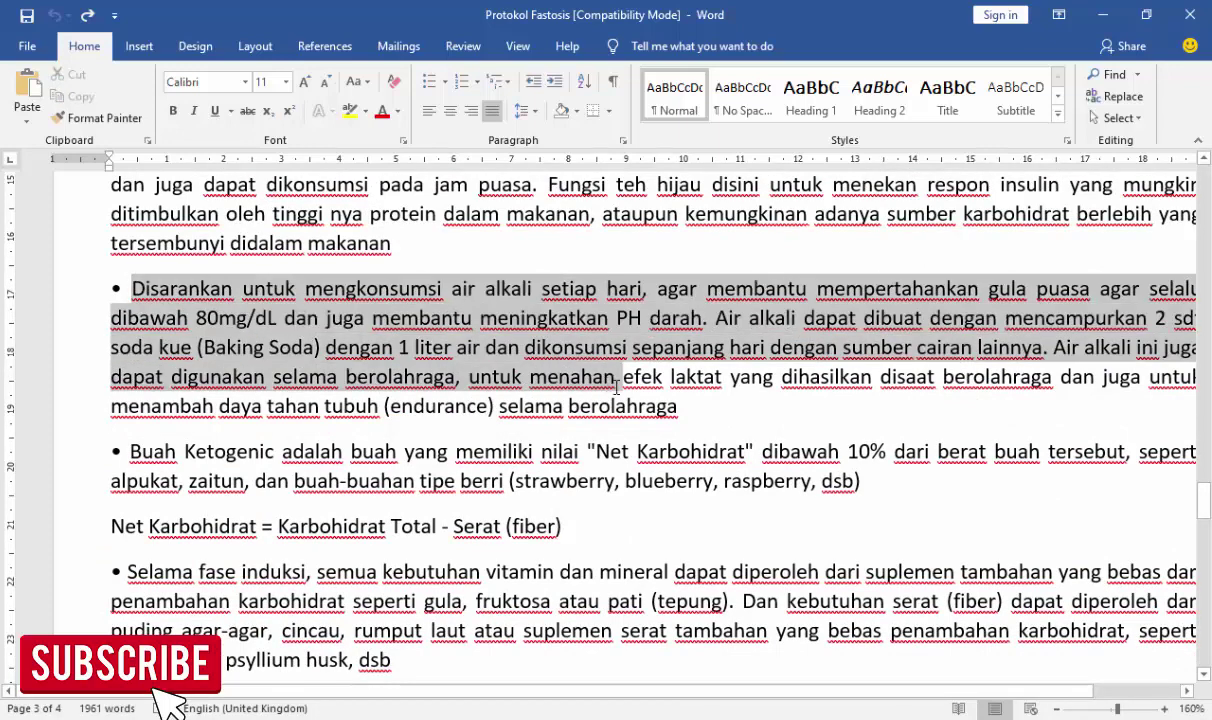
pyautogui.moveTo(133, 288); pyautogui.dragTo(660, 406)
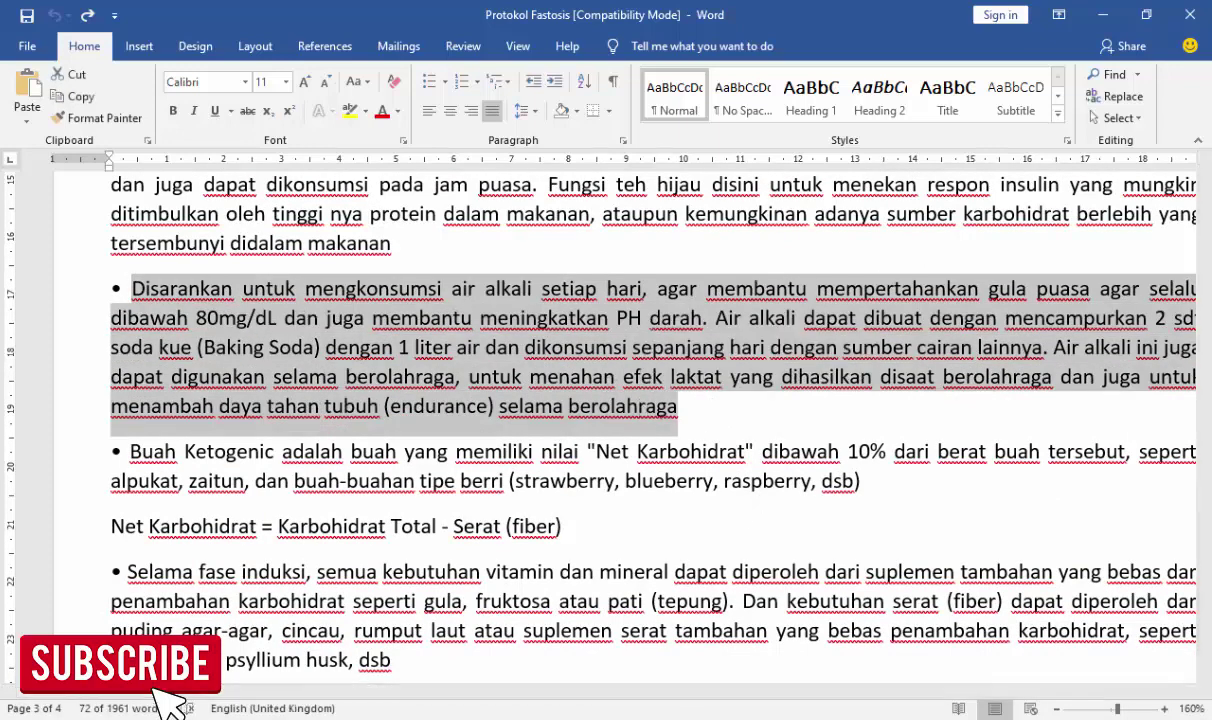
pyautogui.hotkey('alt', 'Tab')
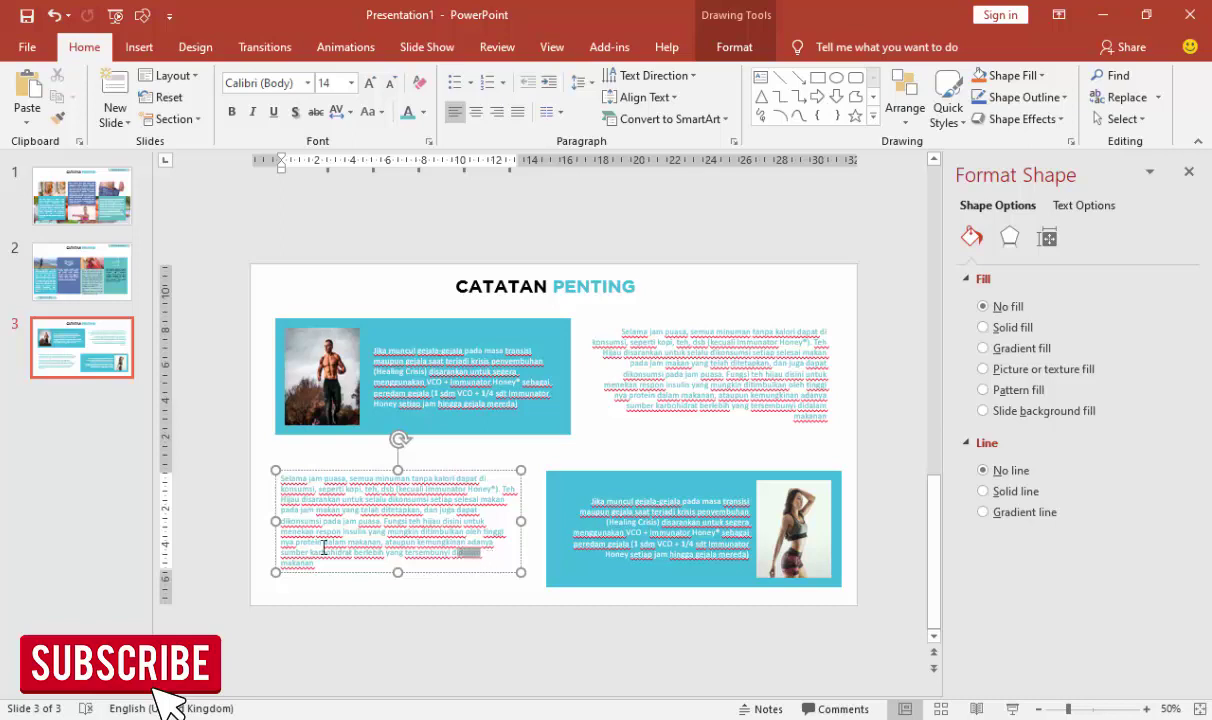
# Step: Paste the alkaline-water paragraph into the lower-left box in teal at 14 pt
pyautogui.moveTo(479, 552)
pyautogui.mouseDown()
pyautogui.moveTo(310, 554)
pyautogui.moveTo(279, 478)
pyautogui.mouseUp()
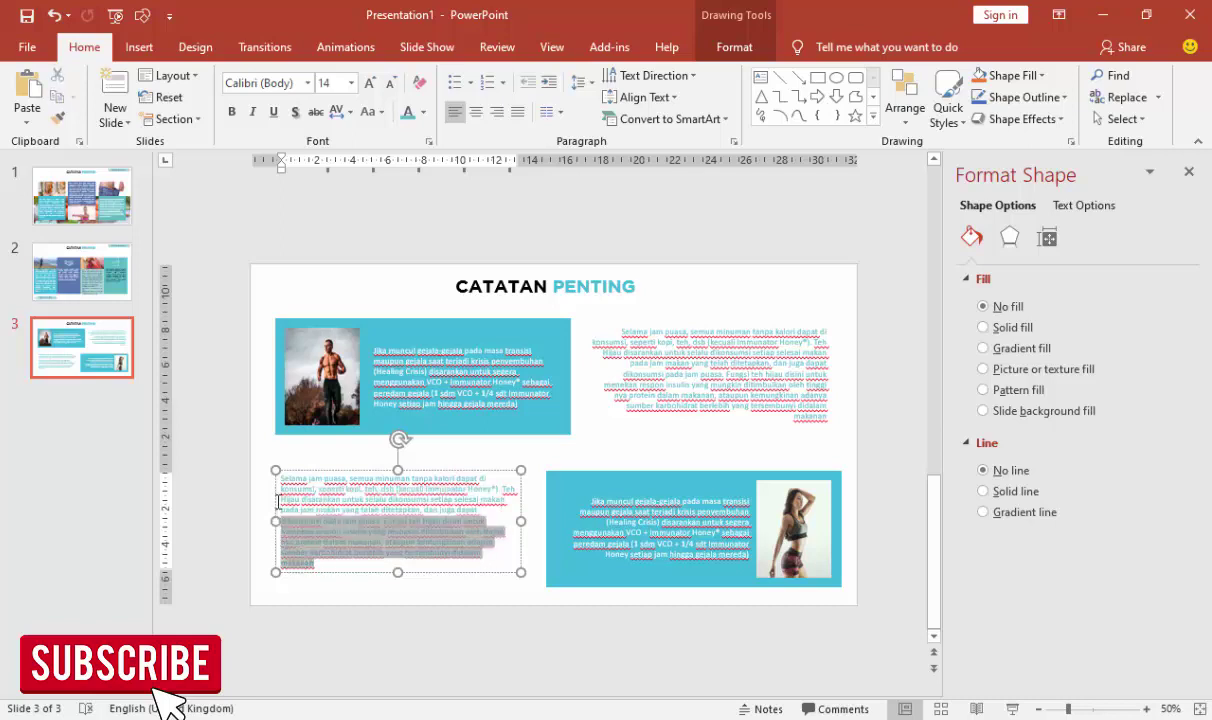
pyautogui.hotkey('ctrl', 'v')
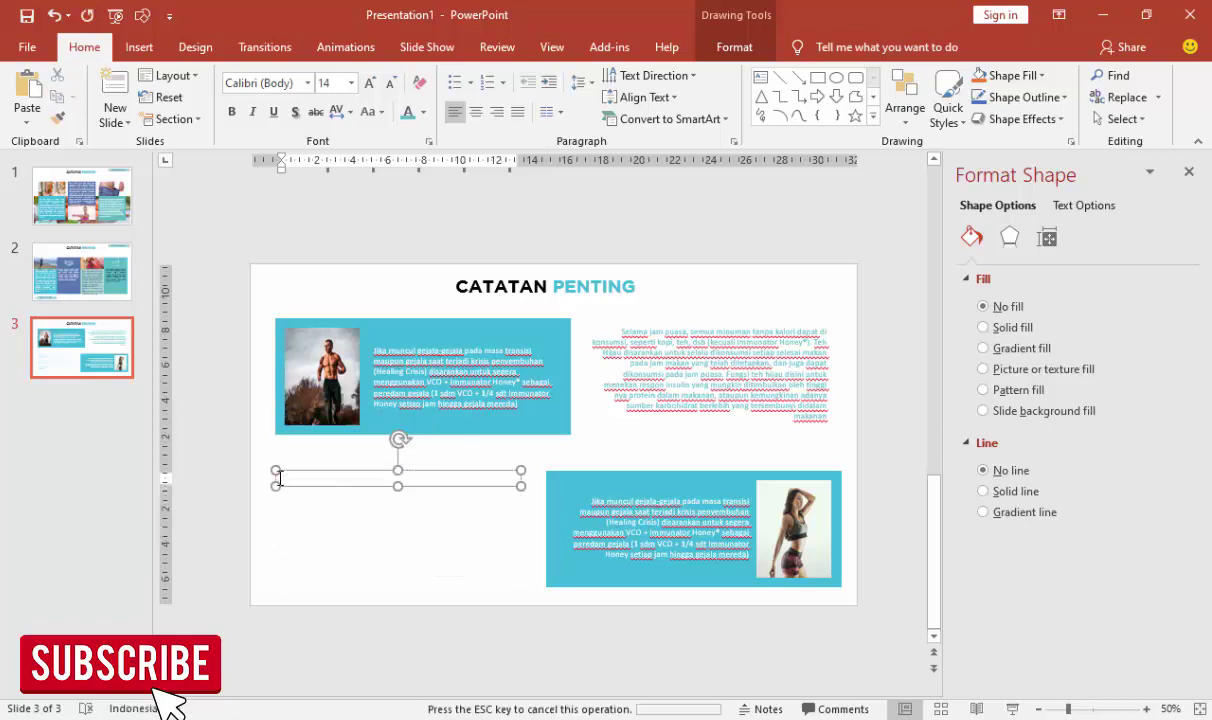
pyautogui.hotkey('ctrl', 'a')
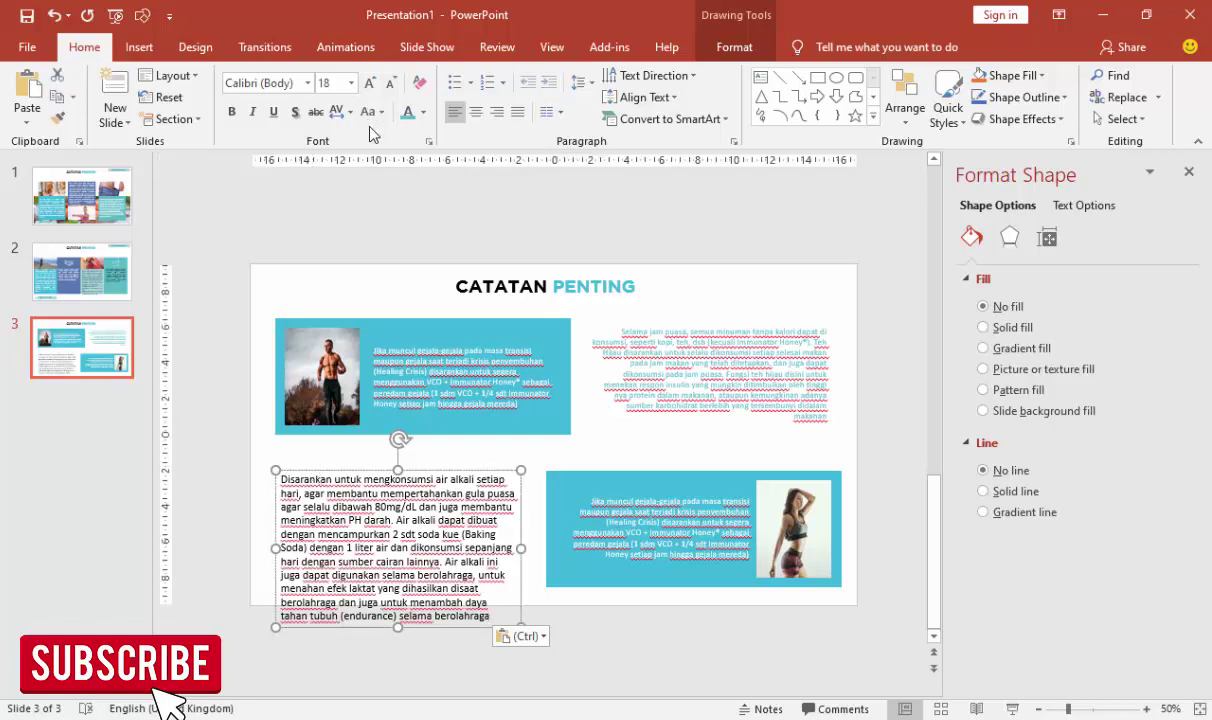
pyautogui.click(414, 113)
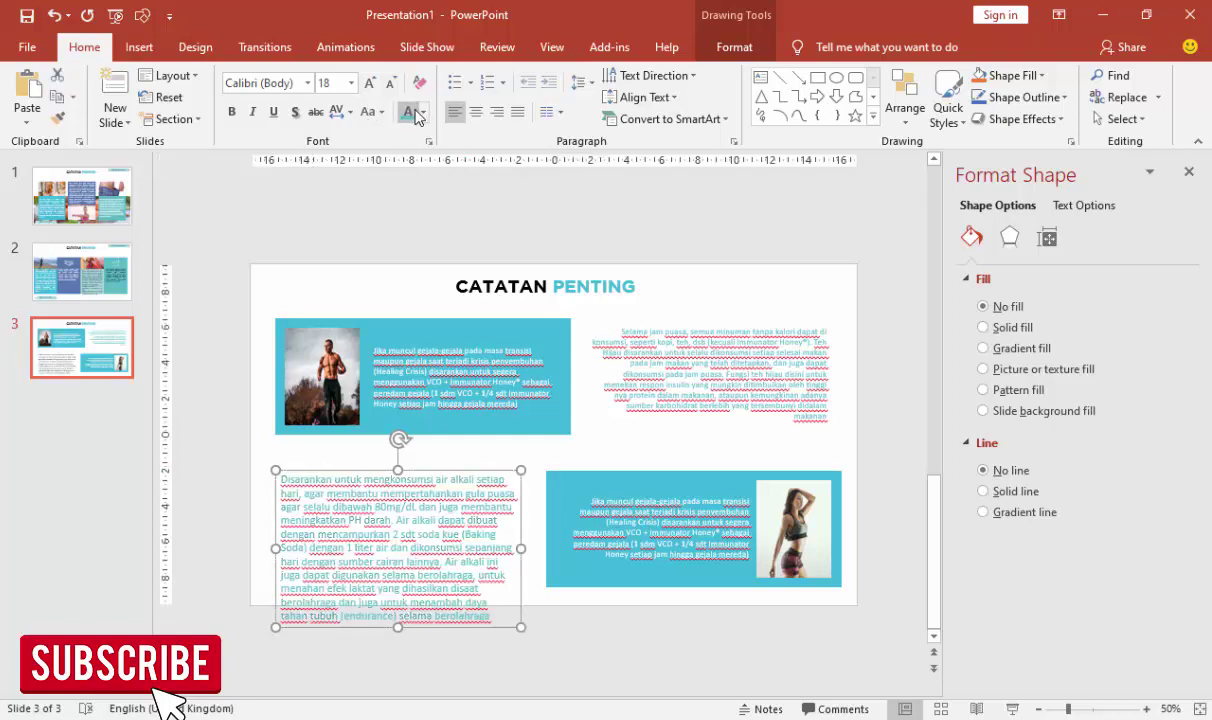
pyautogui.click(351, 83)
pyautogui.click(333, 217)
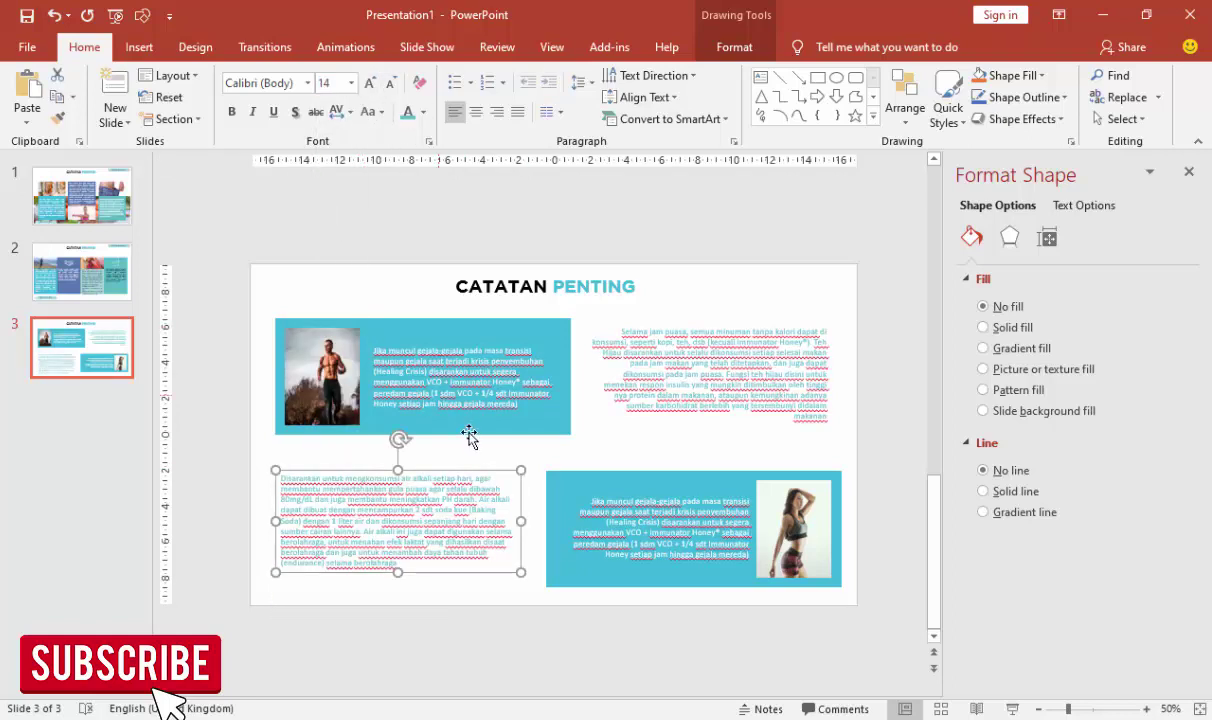
pyautogui.moveTo(449, 468); pyautogui.dragTo(445, 469)
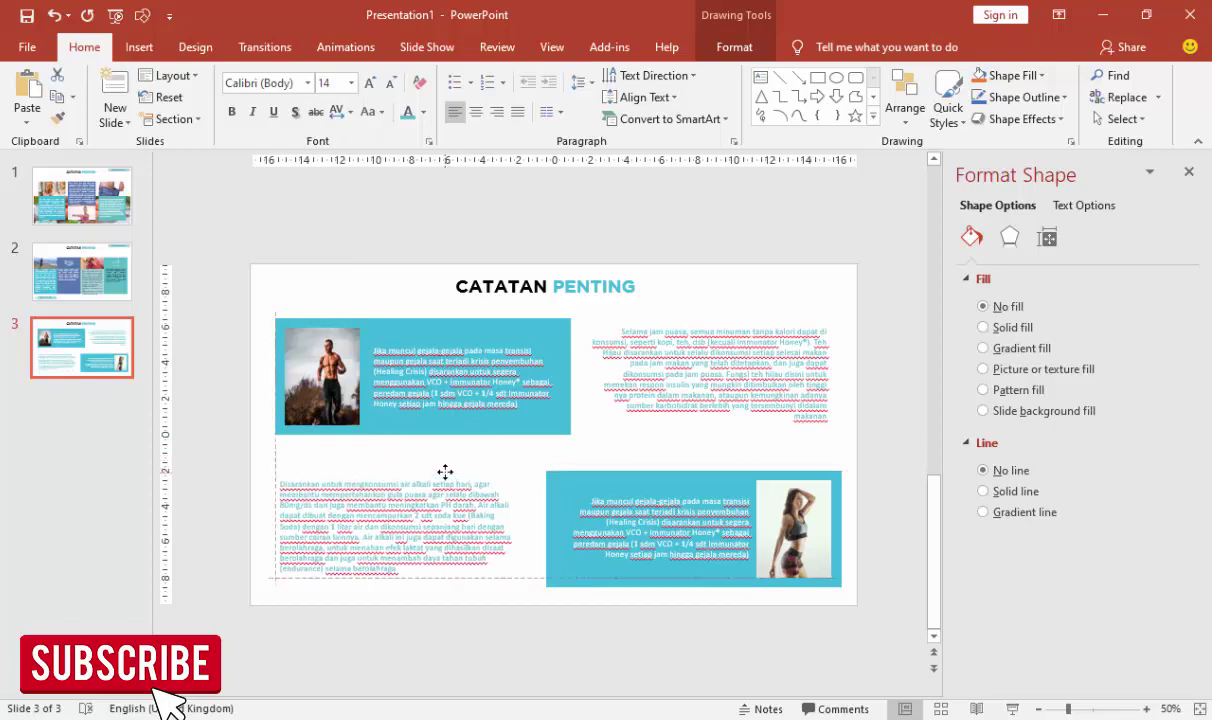
pyautogui.click(600, 482)
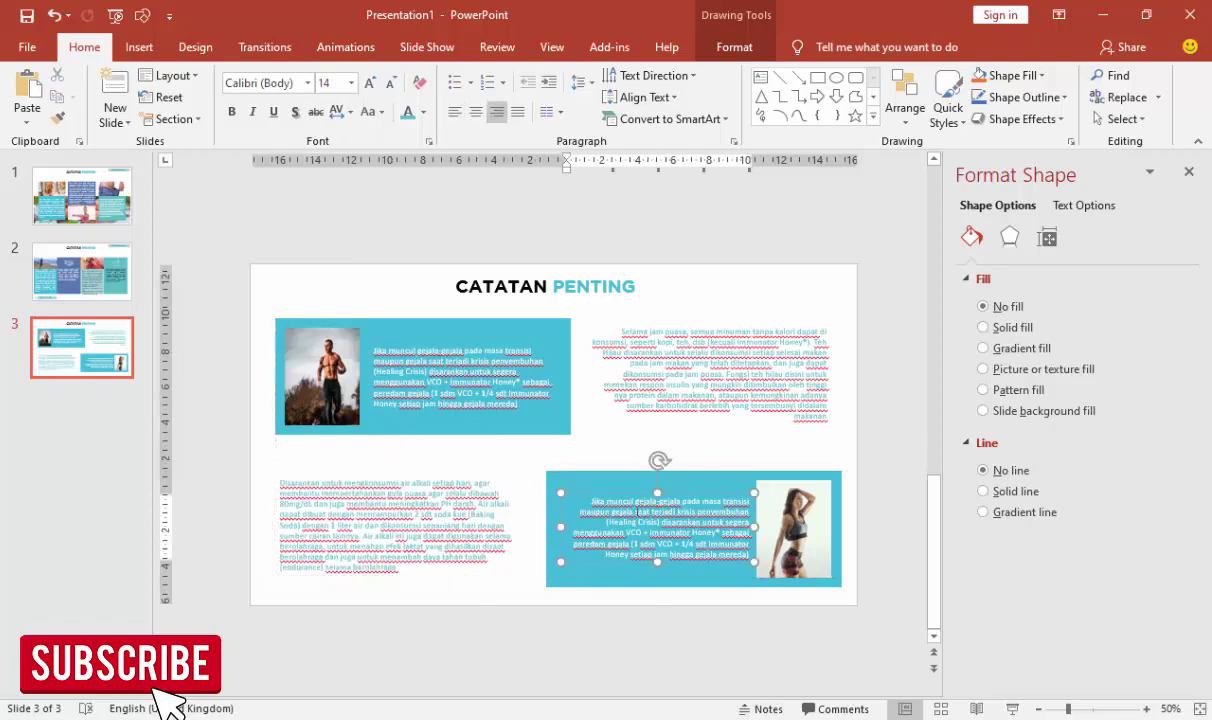
# Step: Copy the 'Buah Ketogenic' and 'Net Karbohidrat' lines from Word
pyautogui.hotkey('alt', 'Tab')
pyautogui.scroll(-3, 204, 360)
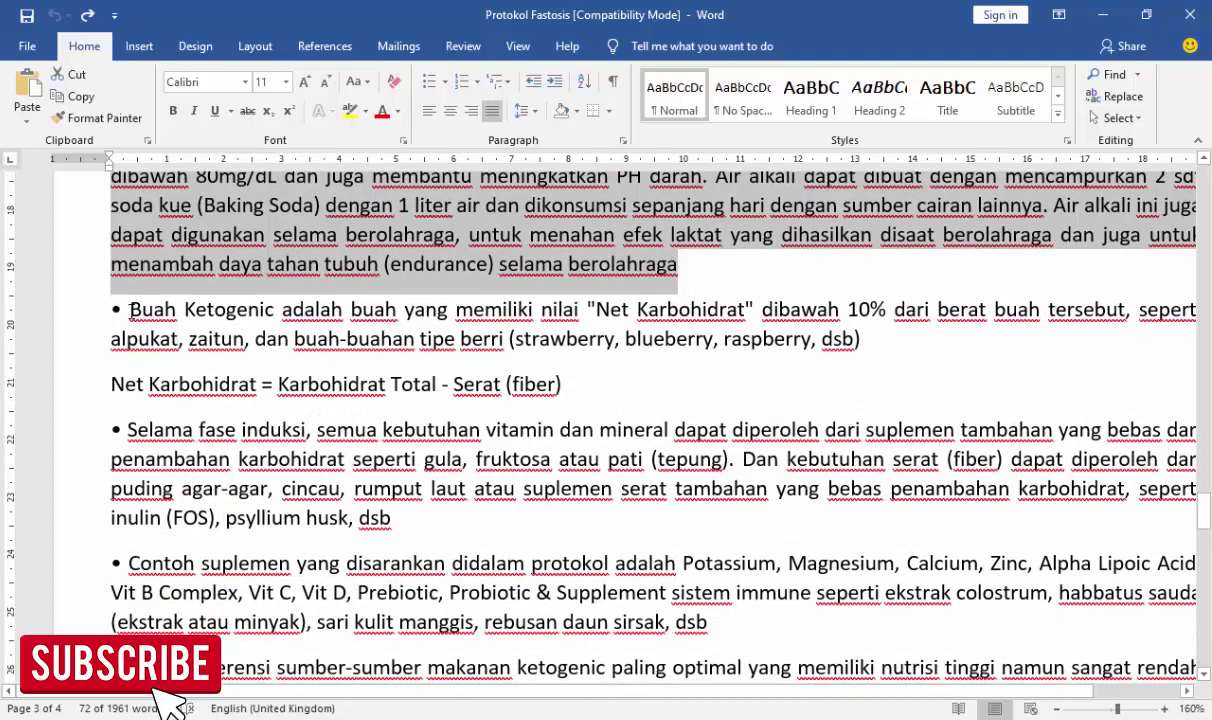
pyautogui.moveTo(130, 310); pyautogui.dragTo(596, 379)
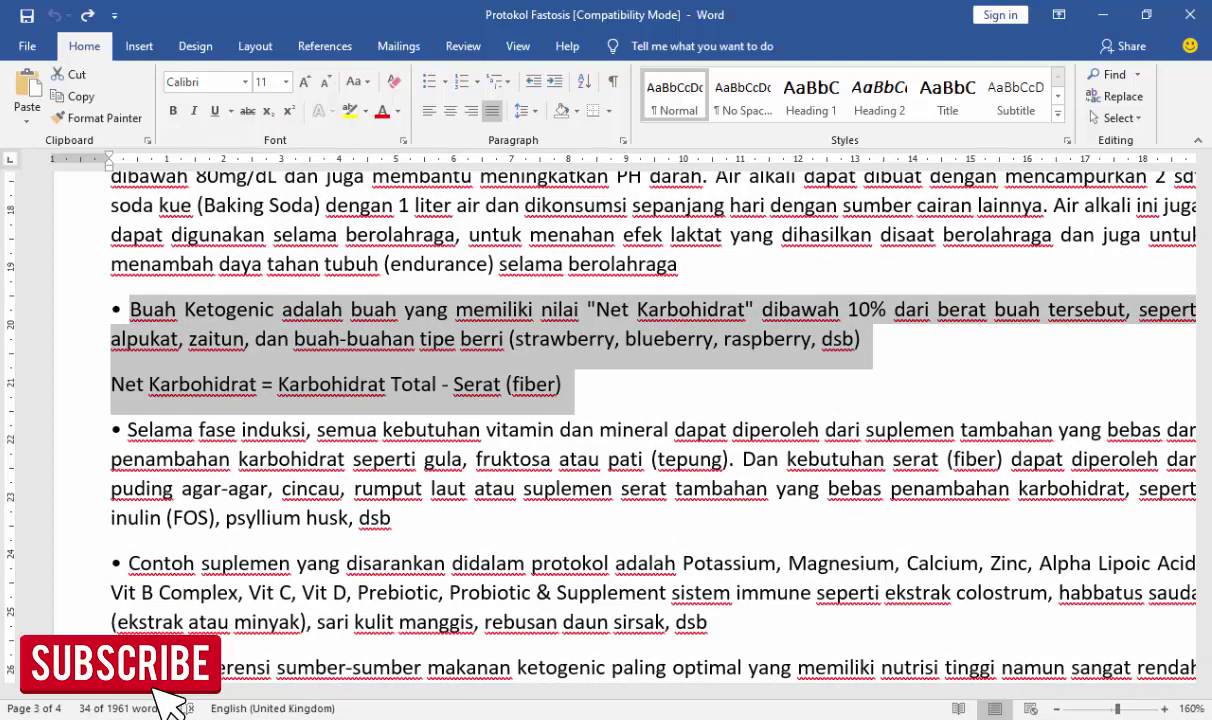
pyautogui.hotkey('alt', 'Tab')
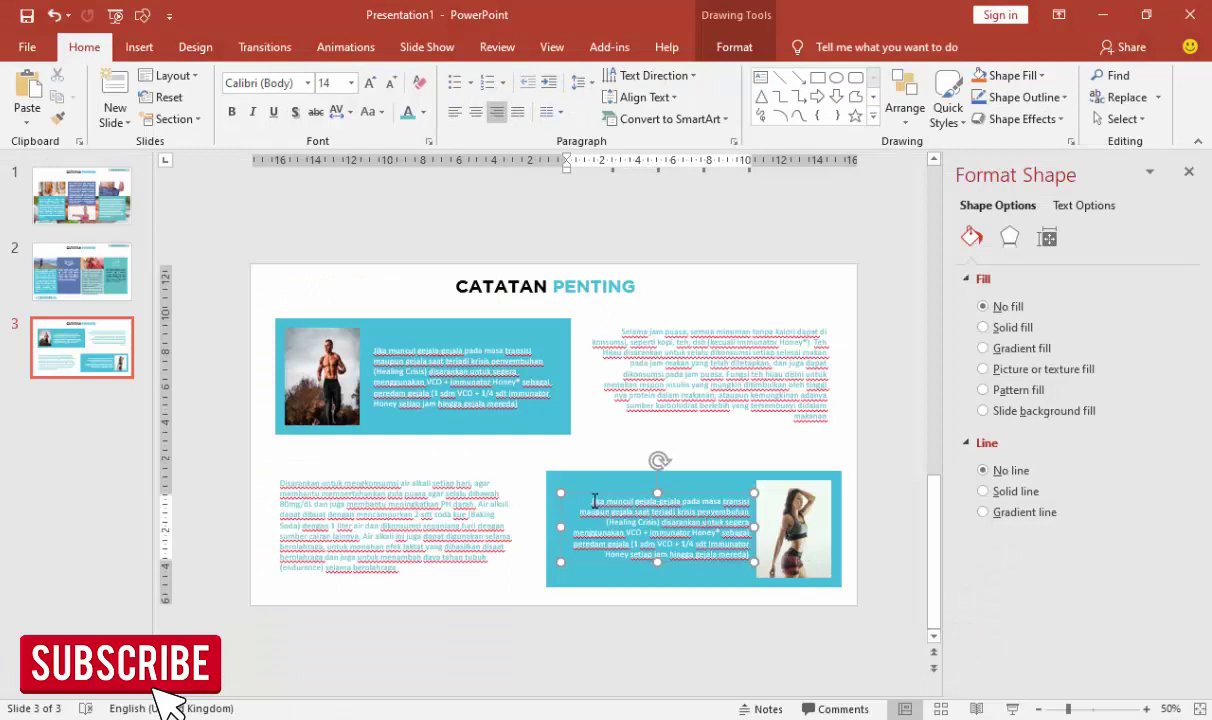
# Step: Paste the Buah Ketogenic and Net Karbohidrat text into the lower-right panel: right-aligned, 14 pt, white
pyautogui.moveTo(594, 500); pyautogui.dragTo(749, 552)
pyautogui.write('Buah Ketogenic adalah buah yang memiliki nilai "Net Karbohidrat" dibawah 10% dari berat buah tersebut, seperti alpukat, zaitun, dan buah-buahan tipe berri (strawberry, blueberry, raspberry, dsb) Net Karbohidrat = Karbohidrat Total - Serat (fiber)')
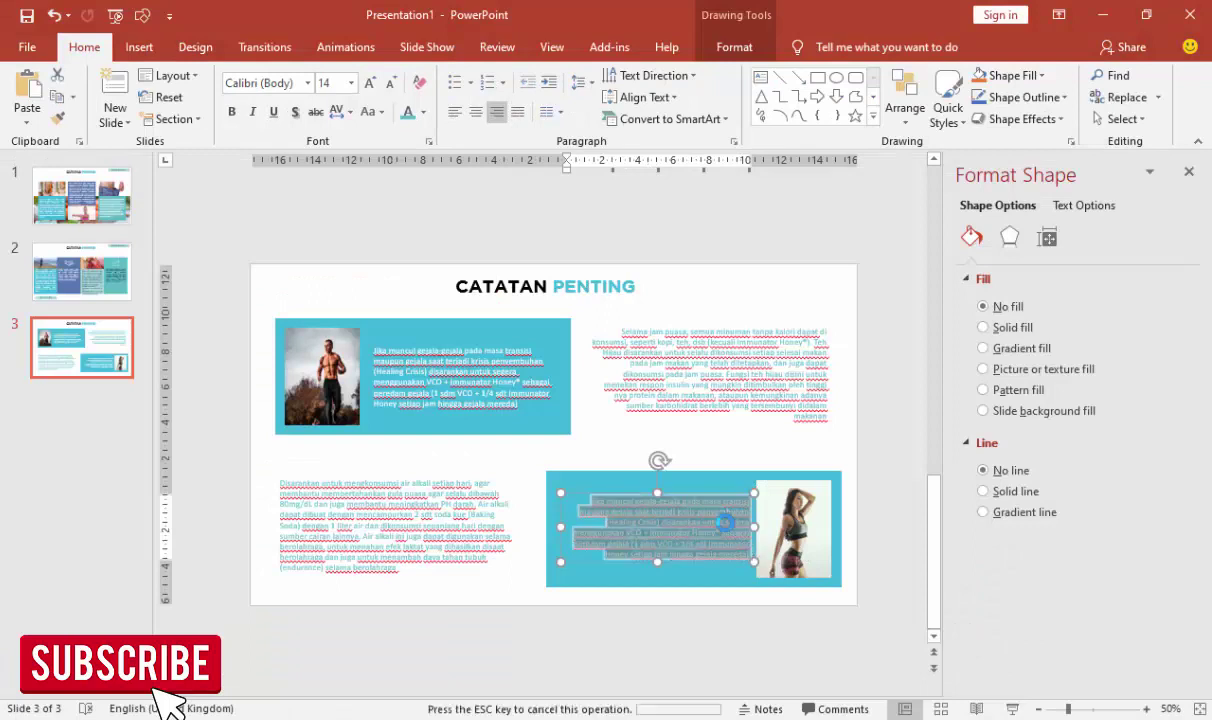
pyautogui.click(496, 111)
pyautogui.click(351, 82)
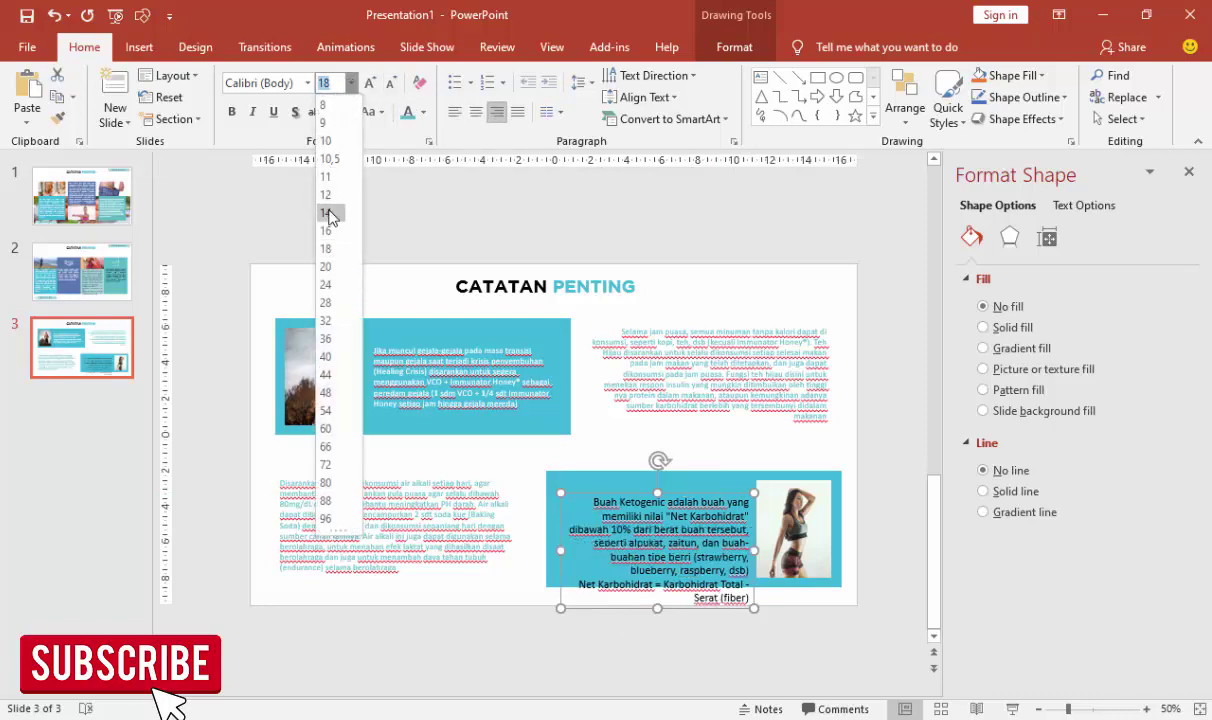
pyautogui.click(326, 212)
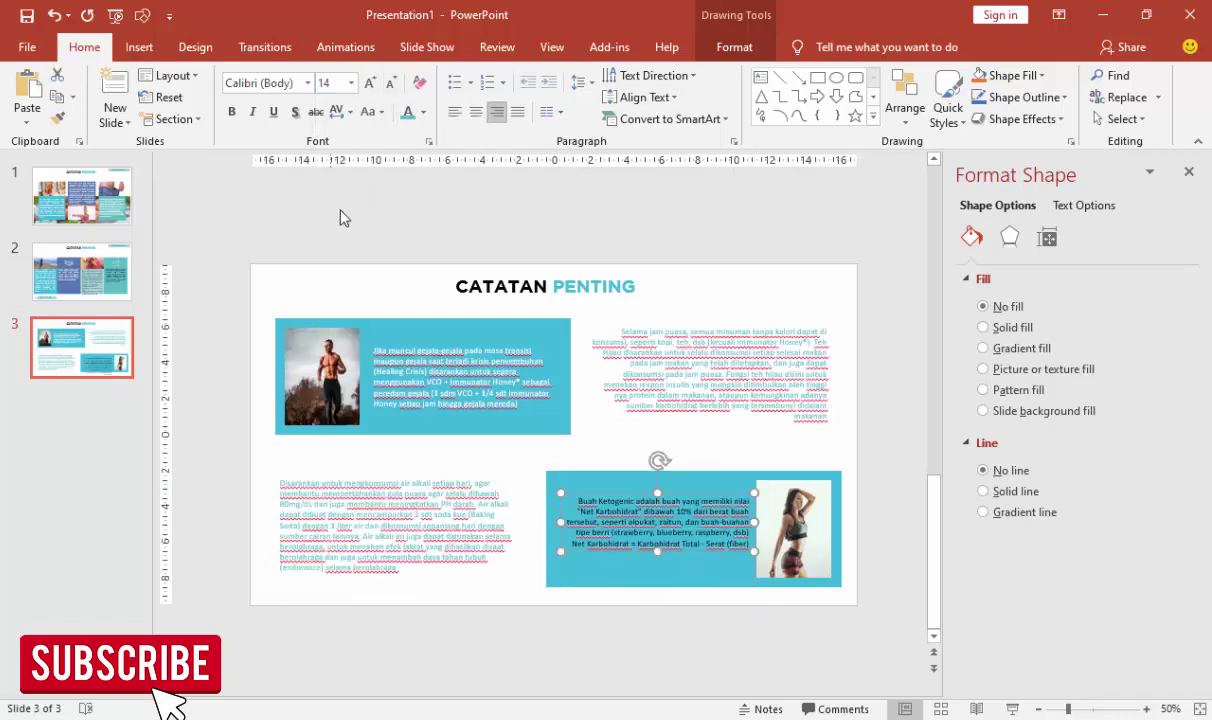
pyautogui.click(423, 112)
pyautogui.click(388, 152)
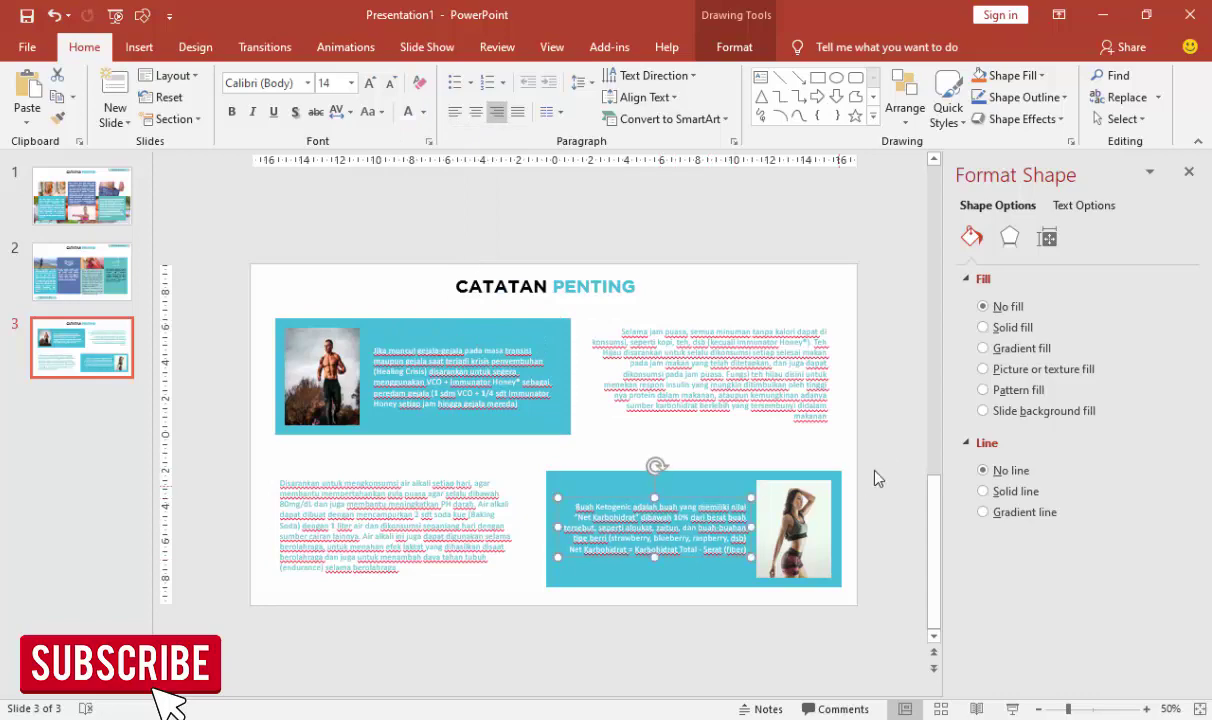
pyautogui.click(905, 471)
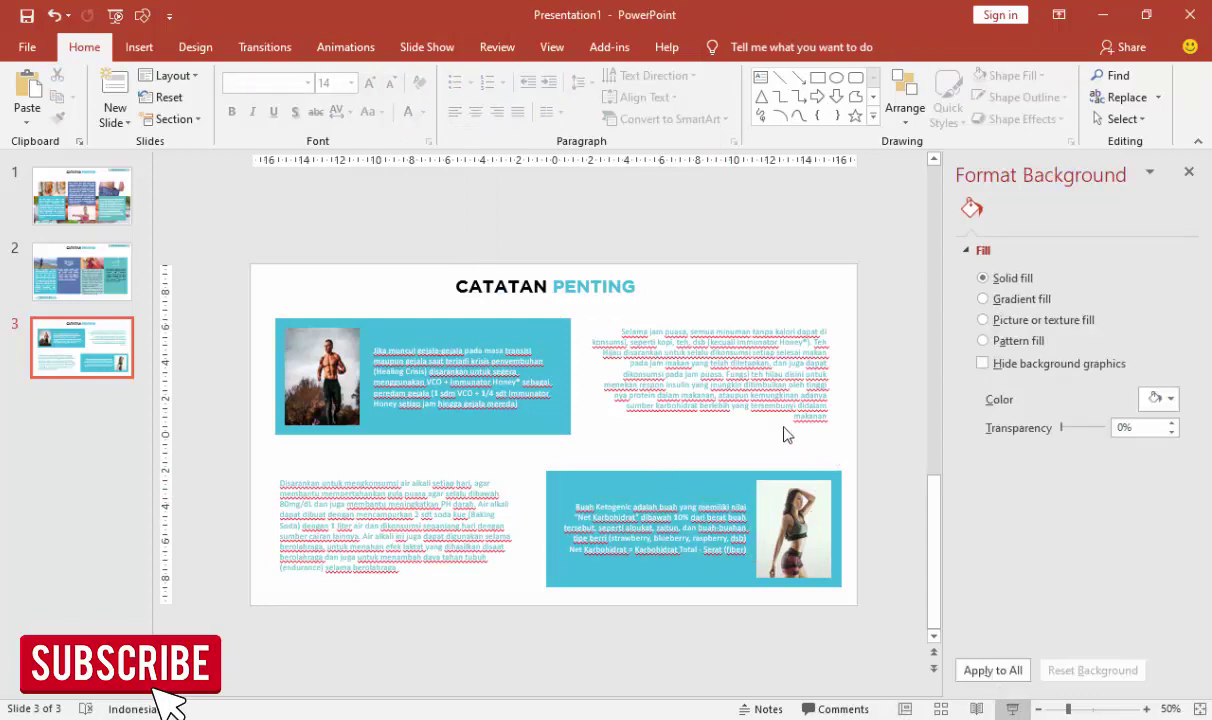
# Step: Copy the Ketofastosis.com website tag and name tag from slide 2 onto slide 3
pyautogui.hotkey('shift', 'F5')
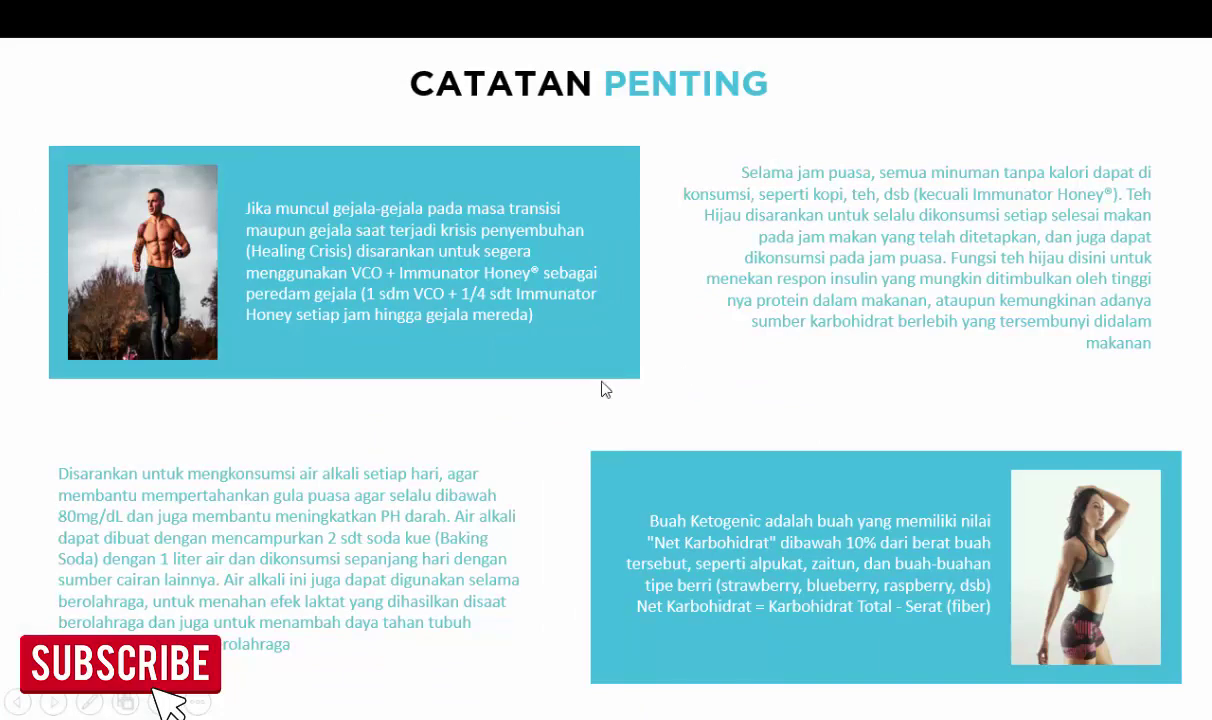
pyautogui.press('Escape')
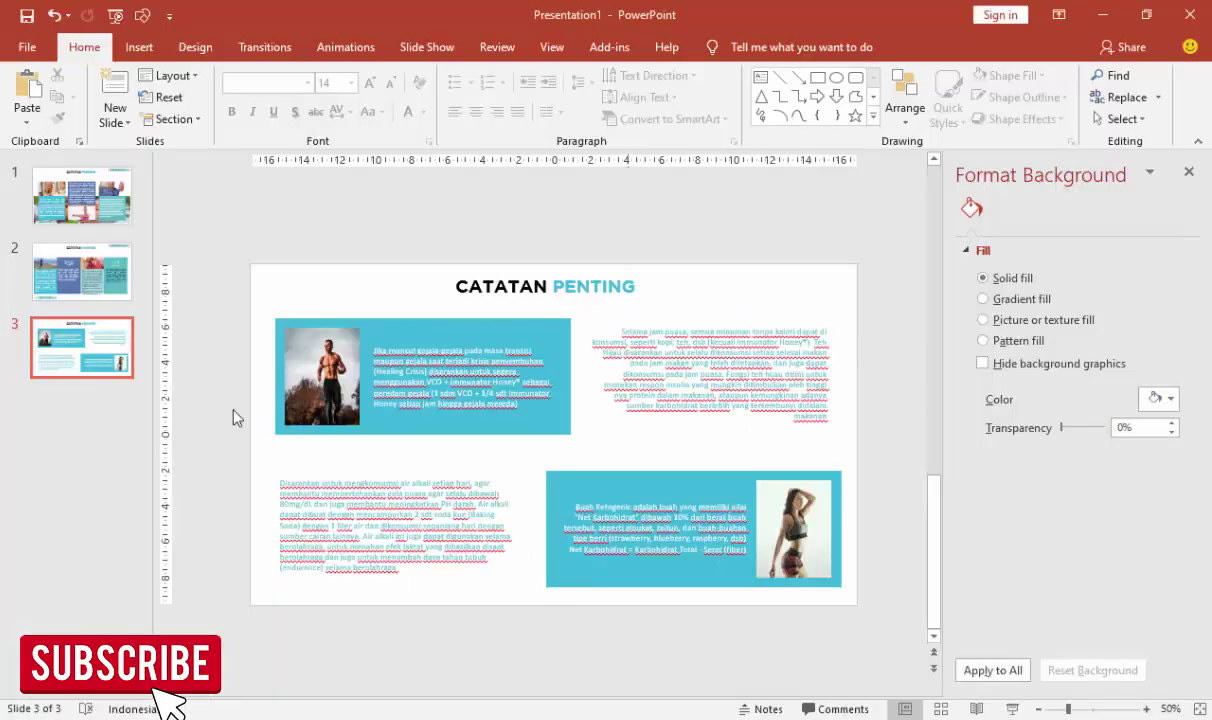
pyautogui.click(110, 274)
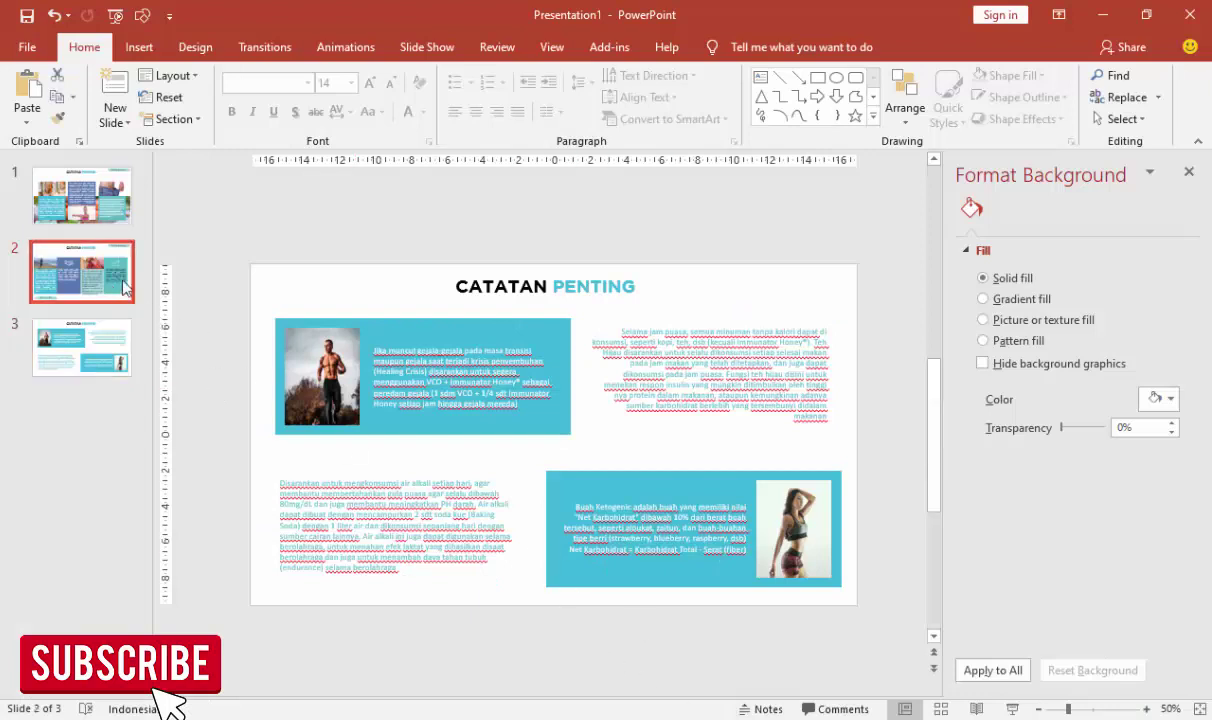
pyautogui.click(793, 286)
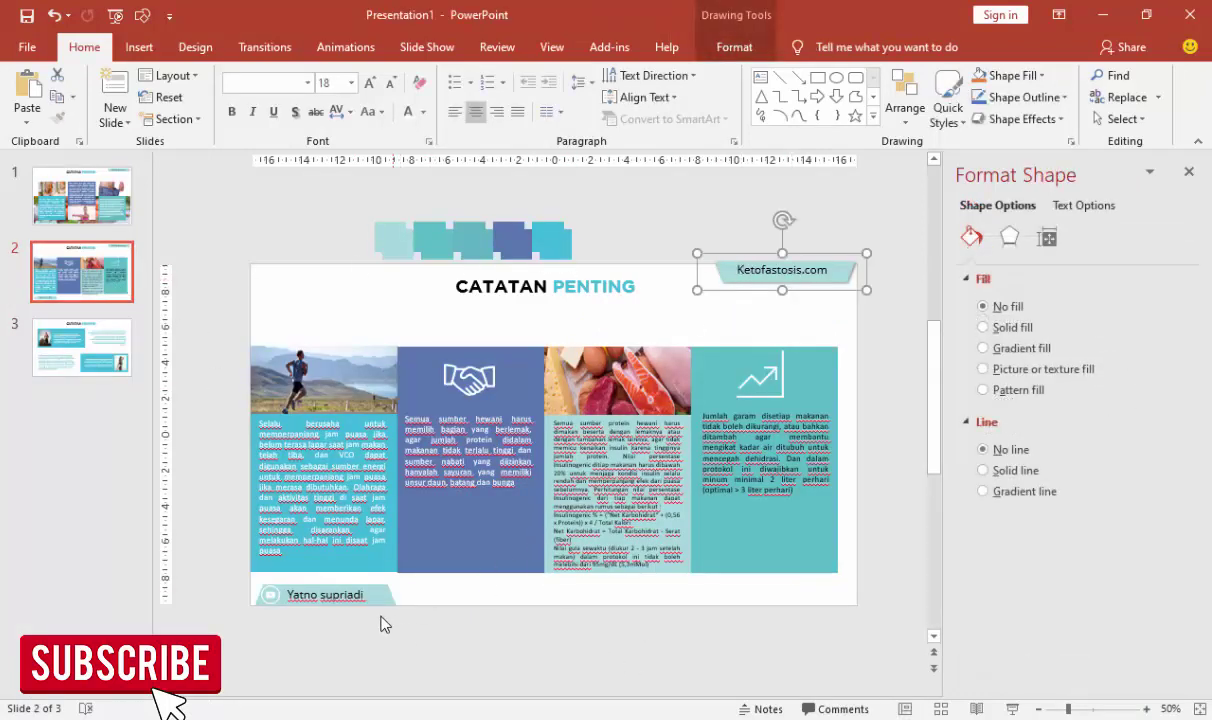
pyautogui.keyDown('shift'); pyautogui.click(368, 597); pyautogui.keyUp('shift')
pyautogui.hotkey('ctrl', 'c')
pyautogui.click(110, 350)
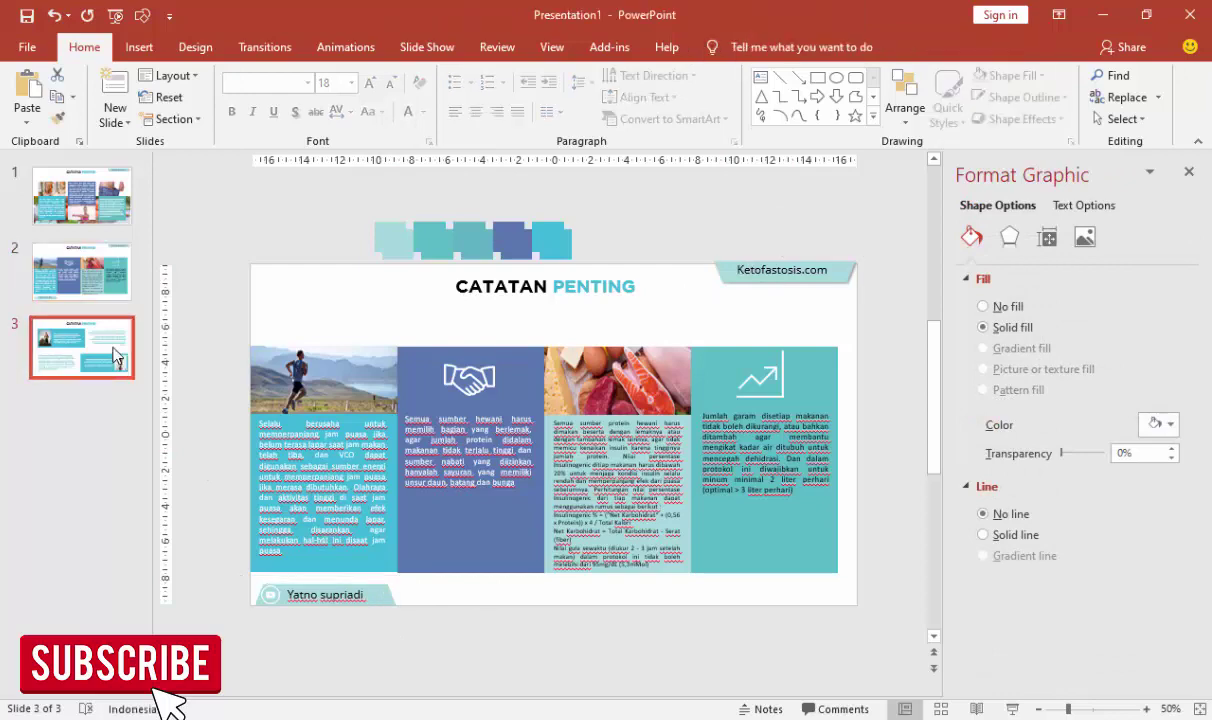
pyautogui.hotkey('ctrl', 'v')
pyautogui.click(788, 648)
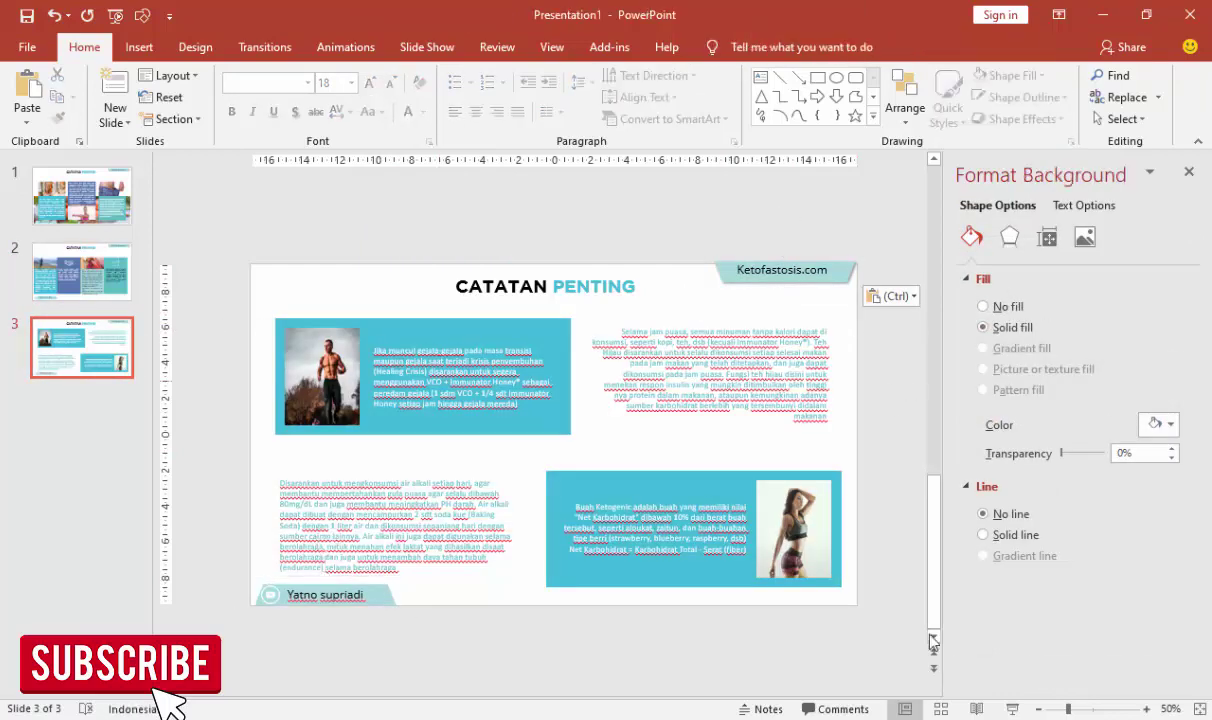
# Step: Preview slide 3 as a full-screen slide show
pyautogui.hotkey('shift', 'F5')
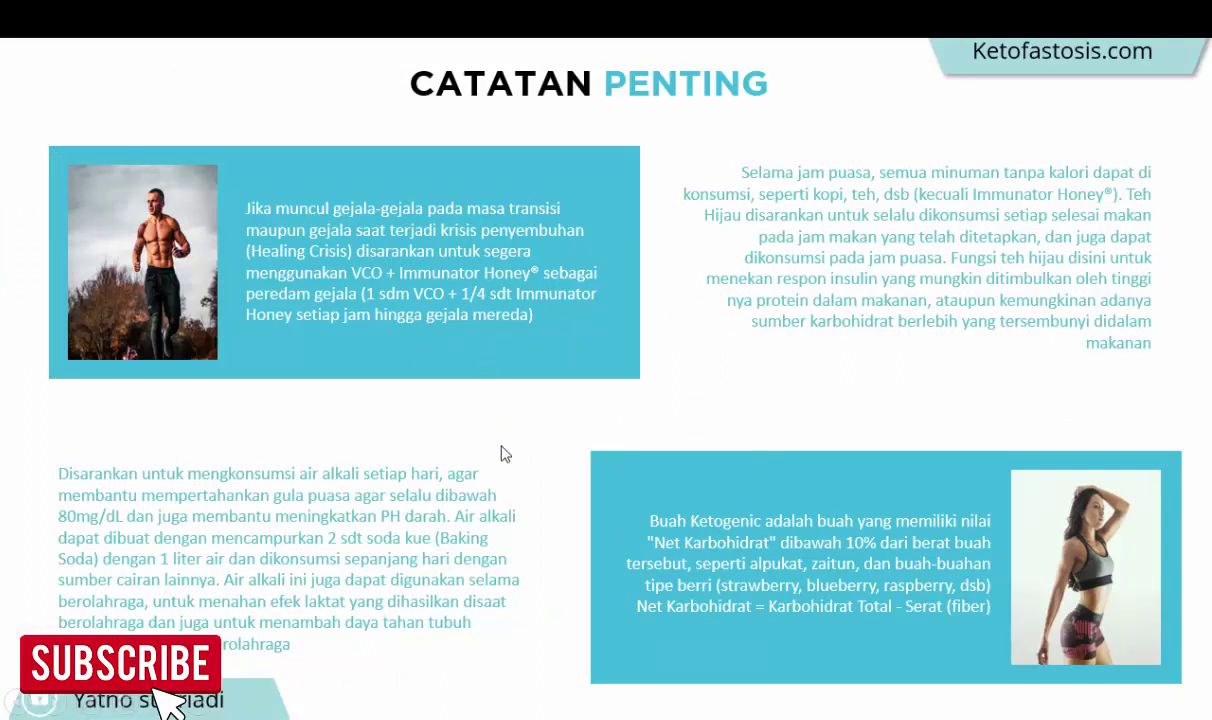
pyautogui.press('Escape')
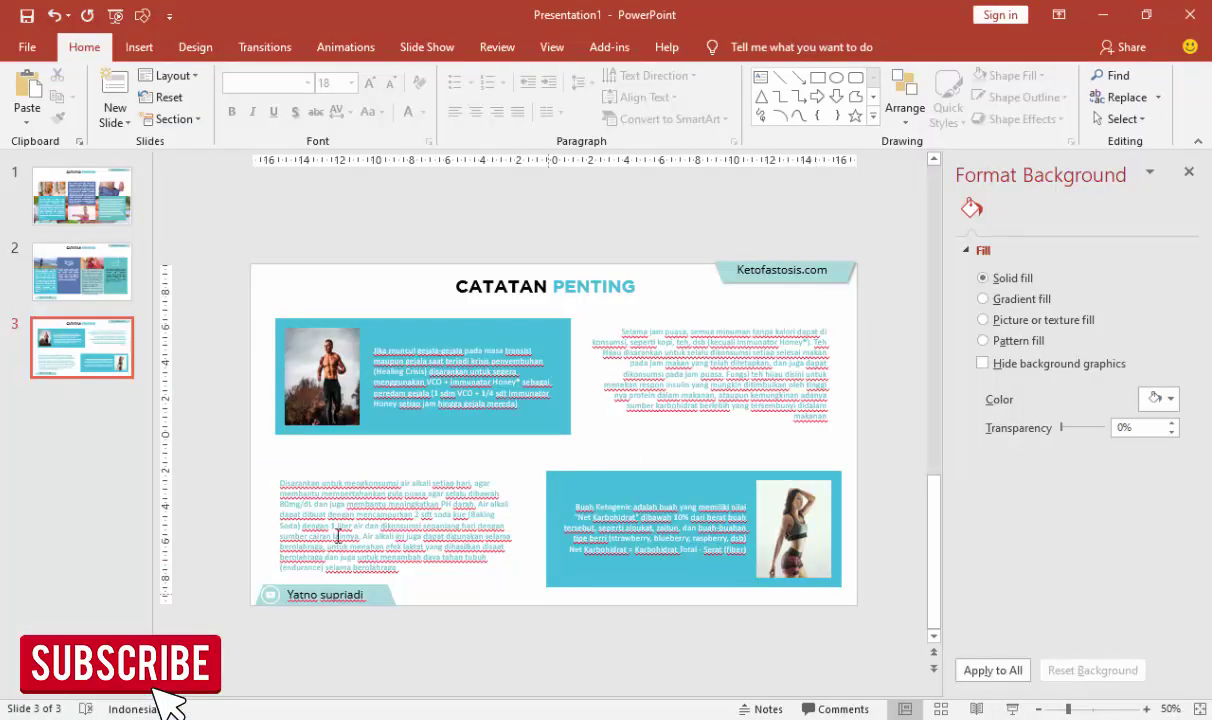
pyautogui.rightClick(102, 394)
# Step: Add a new slide 4 and delete its title and text placeholders
pyautogui.click(149, 460)
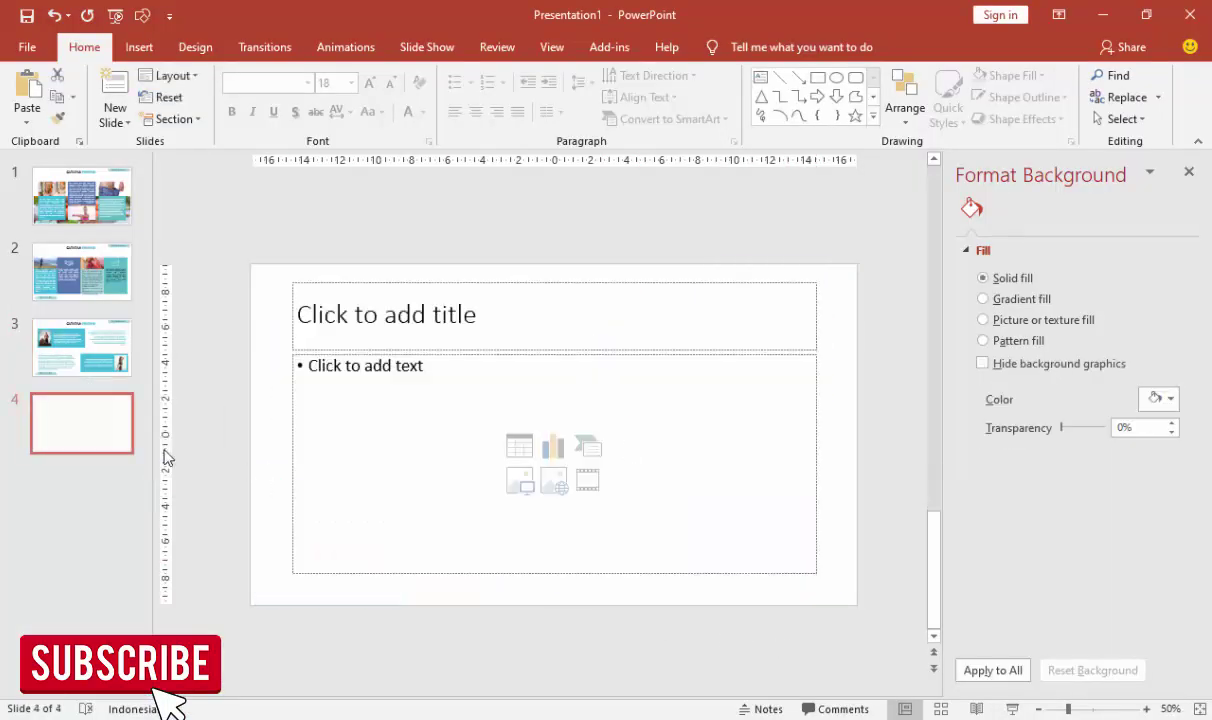
pyautogui.click(623, 283)
pyautogui.press('Delete')
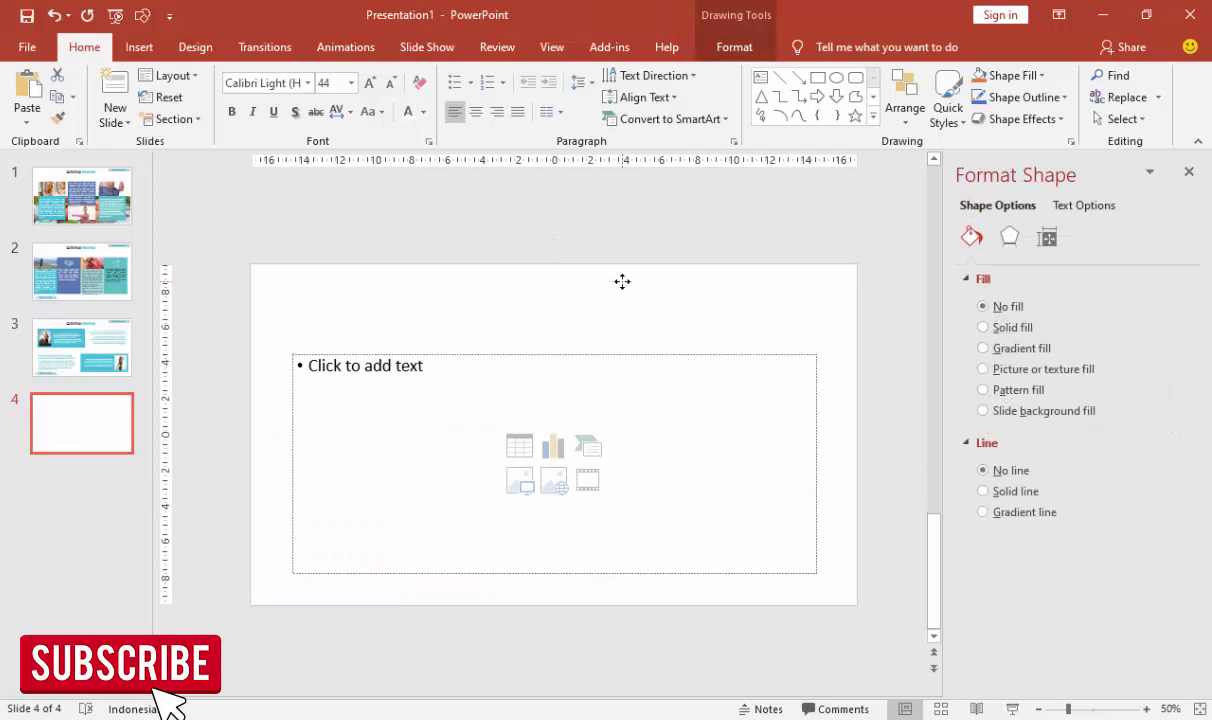
pyautogui.click(649, 358)
pyautogui.press('Delete')
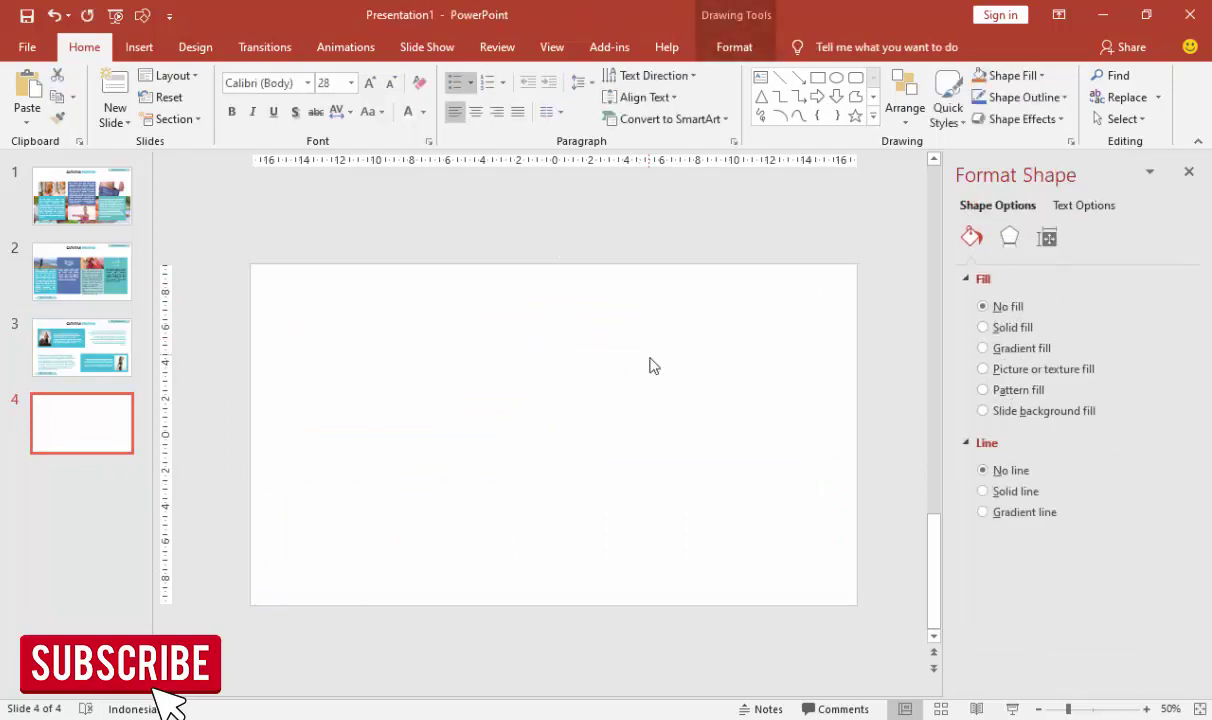
# Step: Draw a rectangle across the lower slide with no outline
pyautogui.click(139, 46)
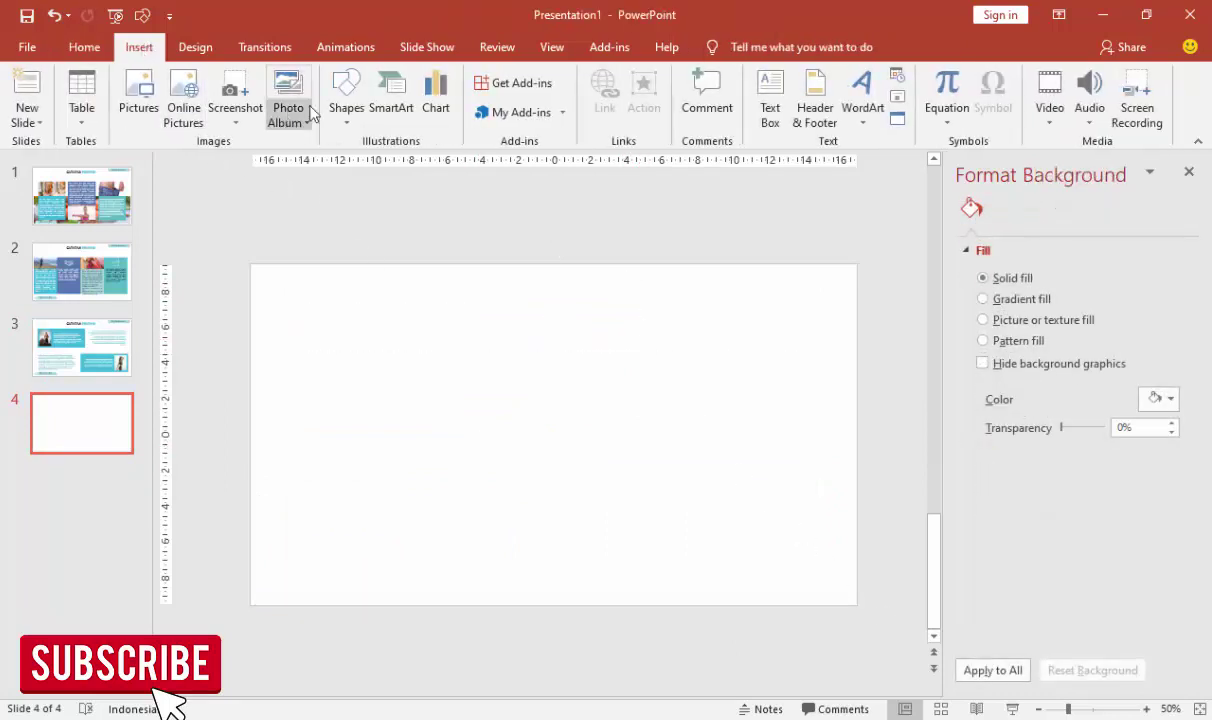
pyautogui.click(345, 100)
pyautogui.click(385, 163)
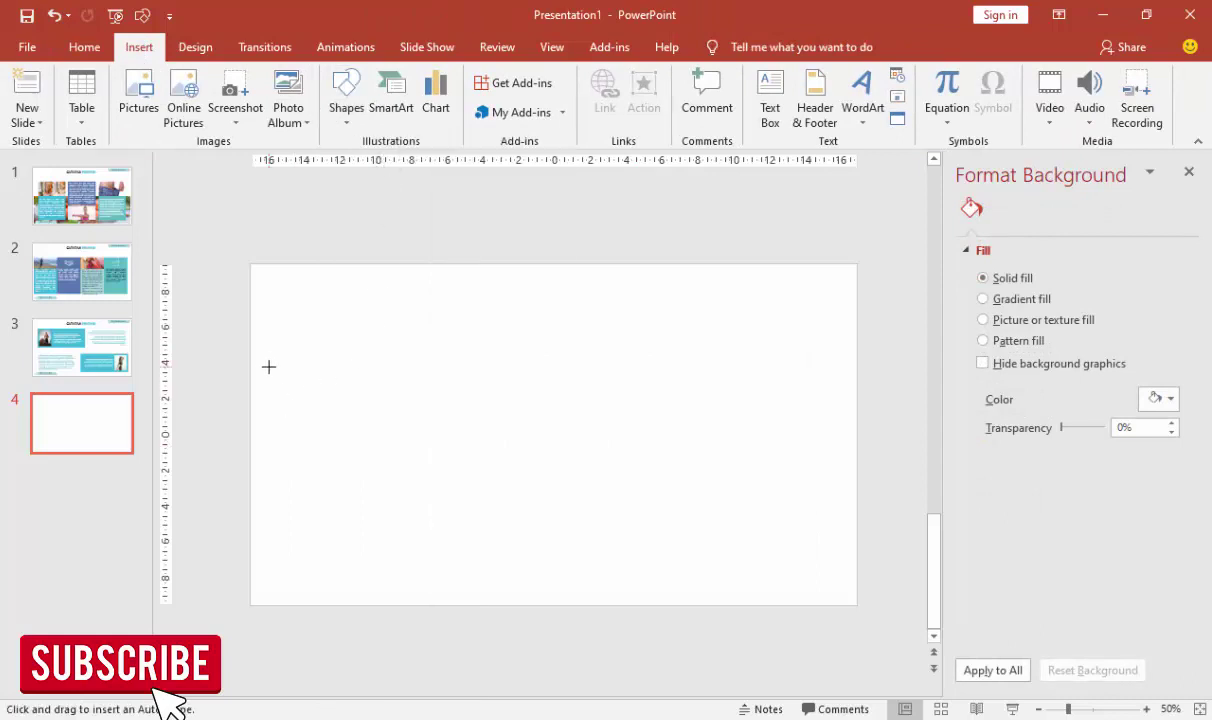
pyautogui.moveTo(246, 398); pyautogui.dragTo(855, 604)
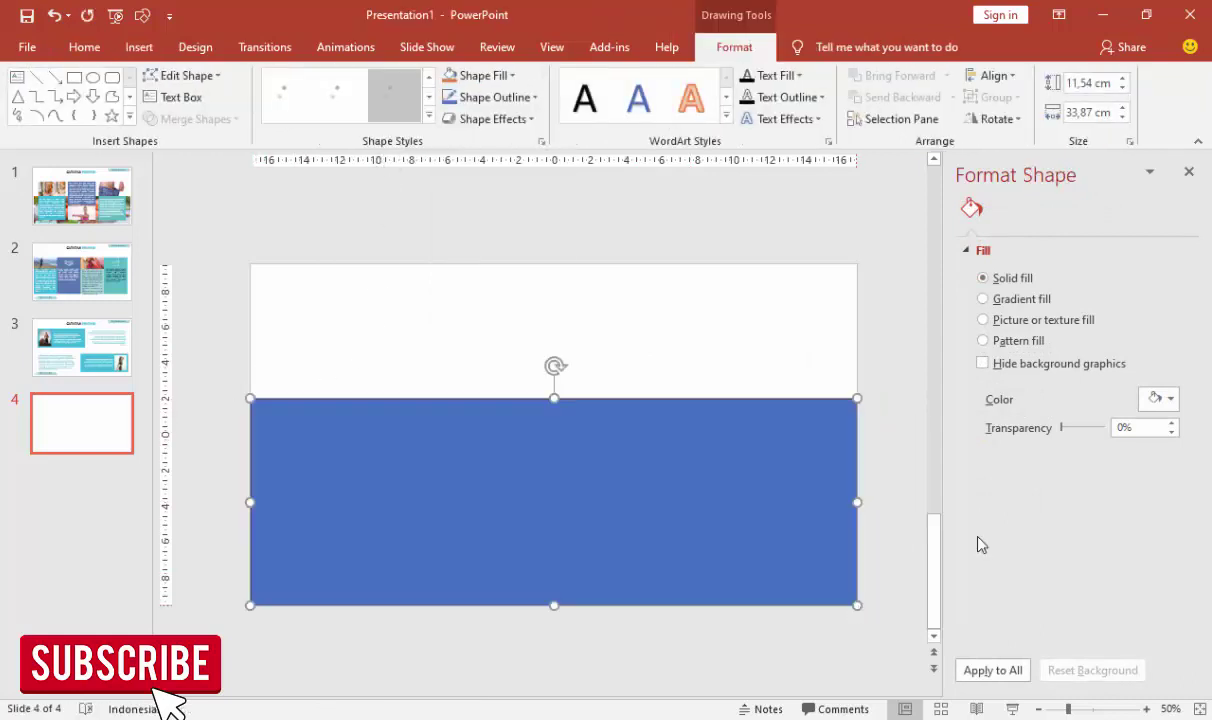
pyautogui.click(985, 534)
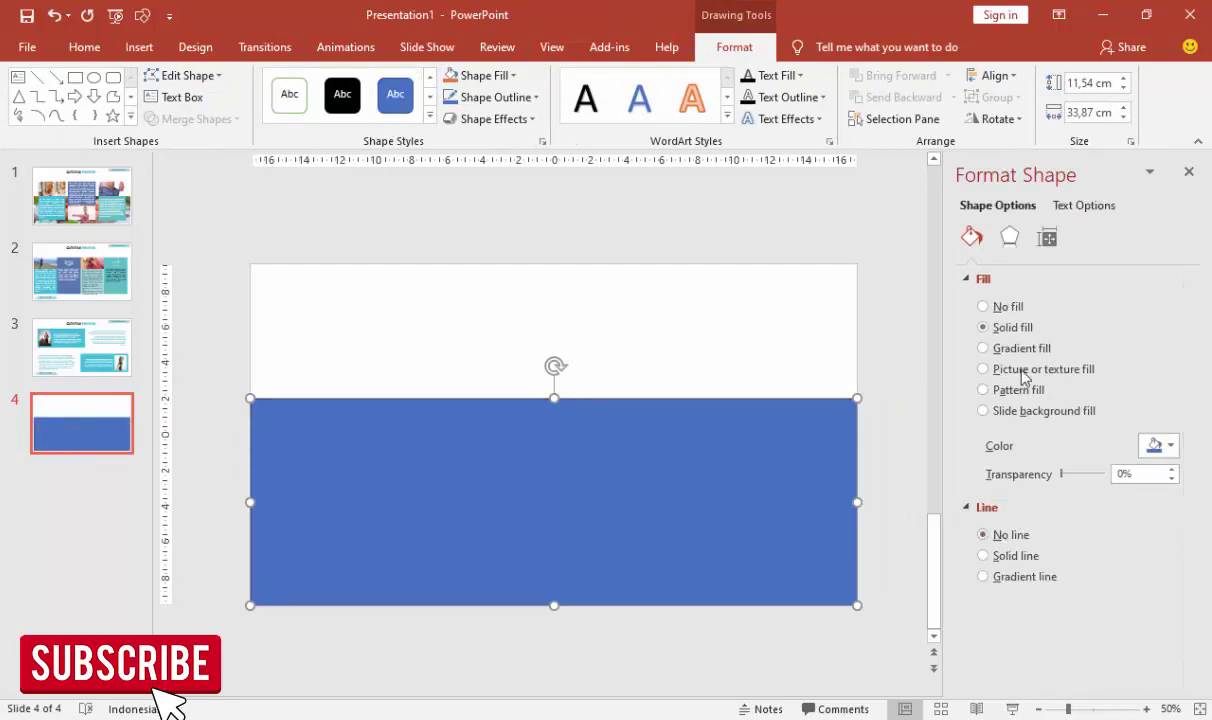
# Step: Fill the rectangle with the ribs photo pexels-photo-410648
pyautogui.click(1011, 466)
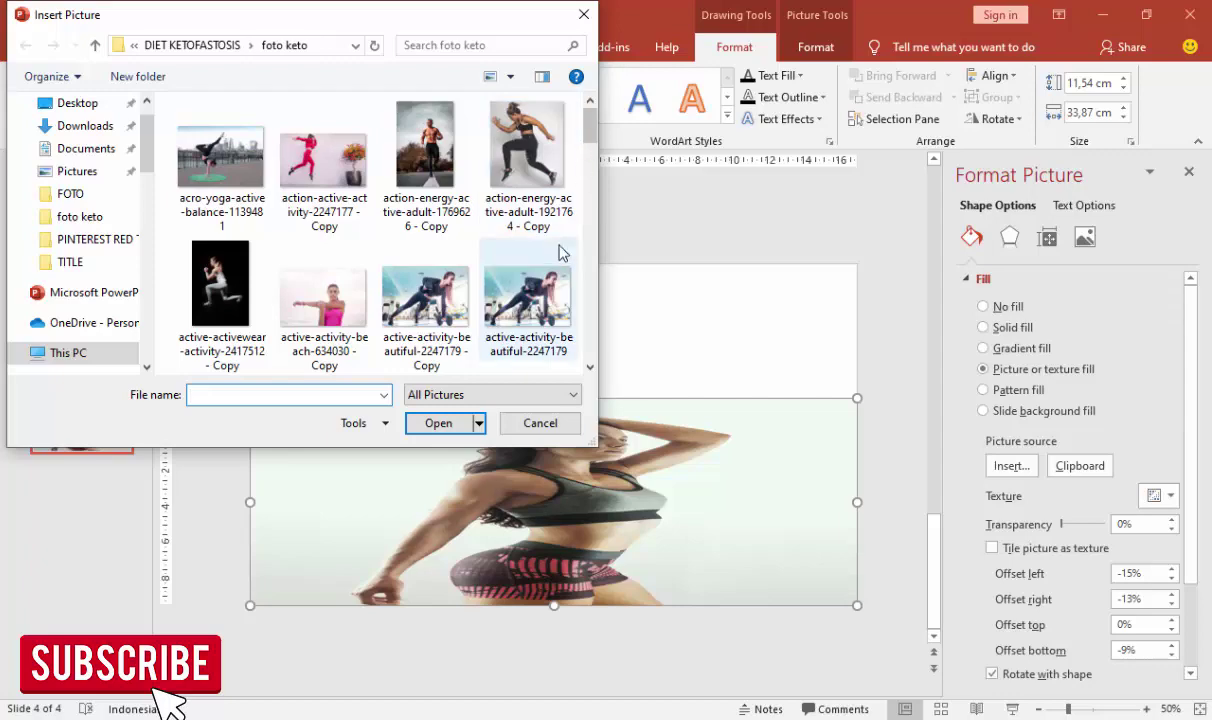
pyautogui.scroll(-2, 560, 252)
pyautogui.scroll(-3, 560, 252)
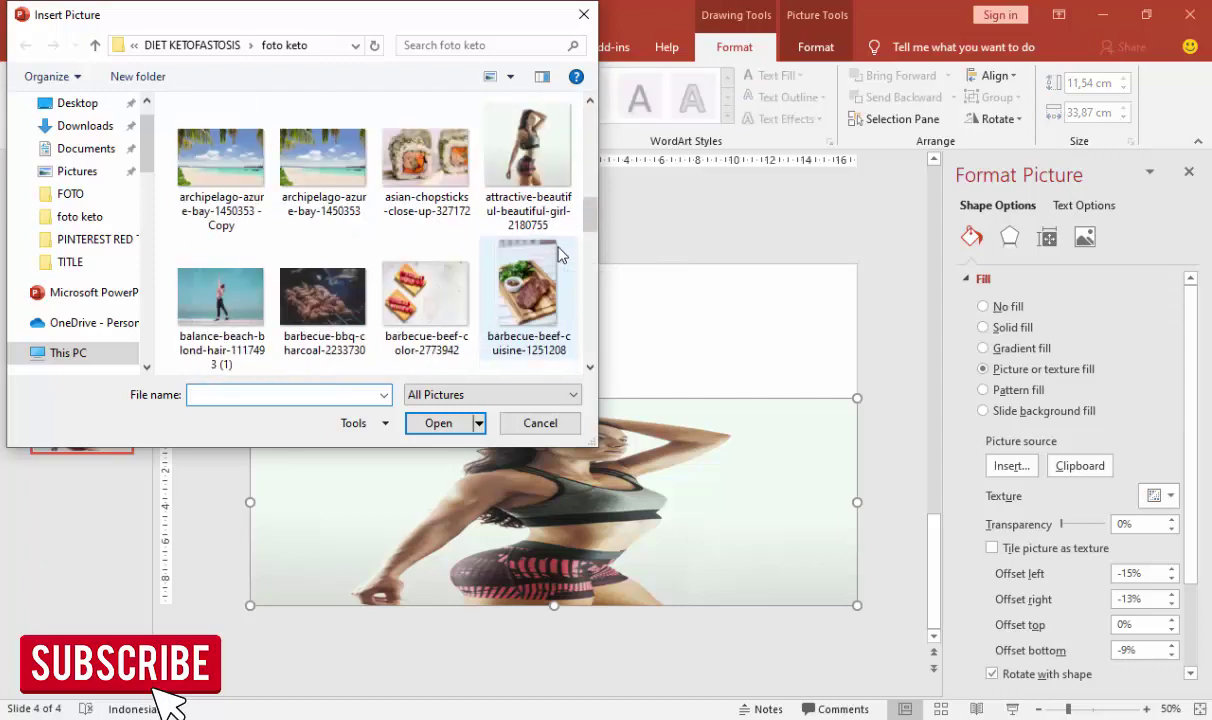
pyautogui.scroll(-1, 560, 254)
pyautogui.scroll(-1, 560, 254)
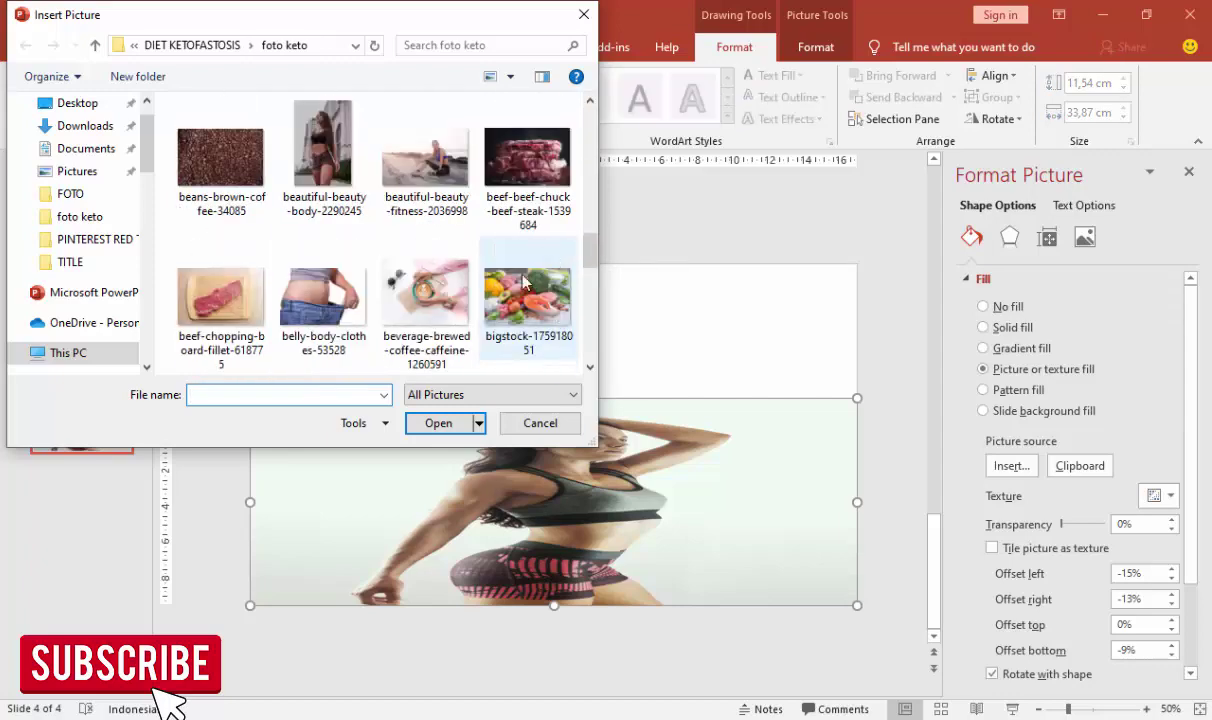
pyautogui.scroll(-2, 522, 283)
pyautogui.scroll(-1, 530, 295)
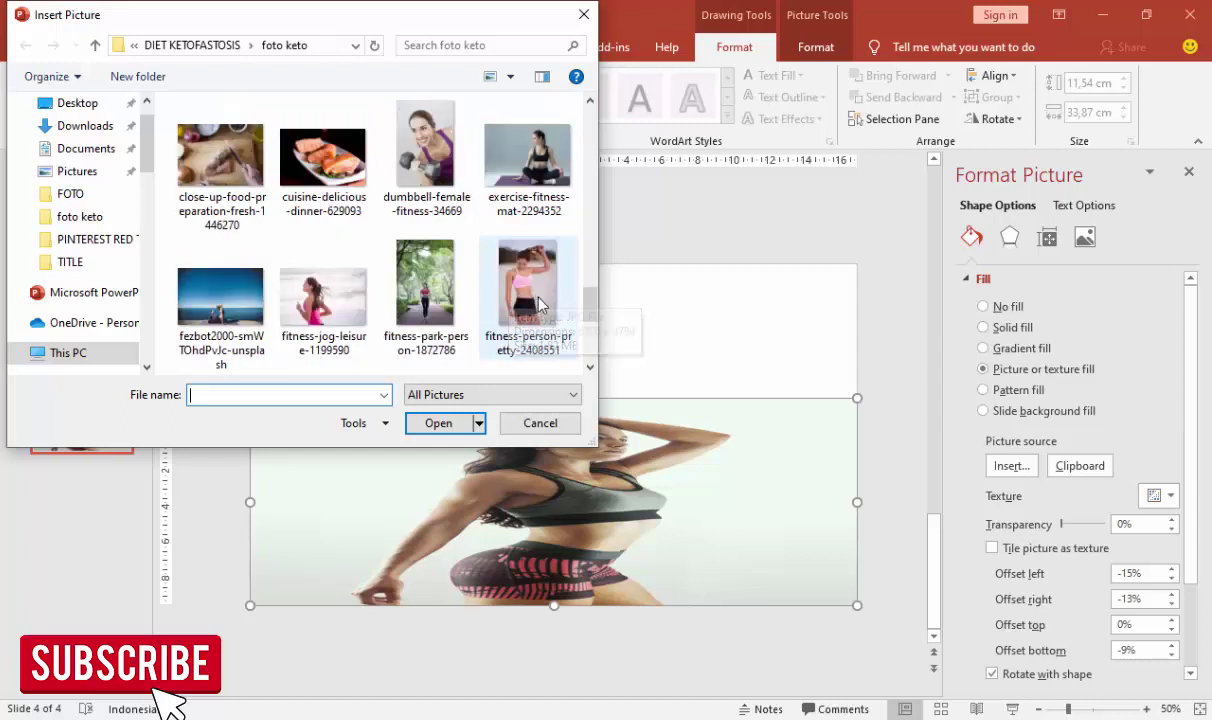
pyautogui.scroll(-3, 540, 305)
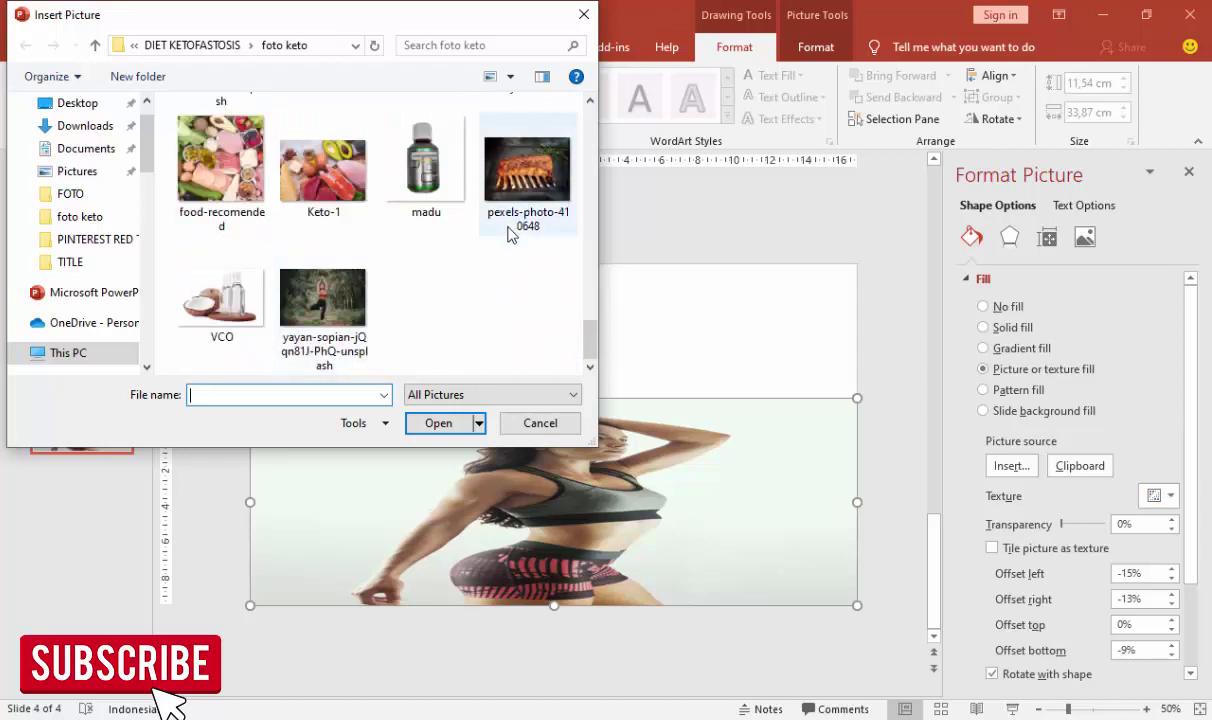
pyautogui.click(525, 190)
pyautogui.click(436, 424)
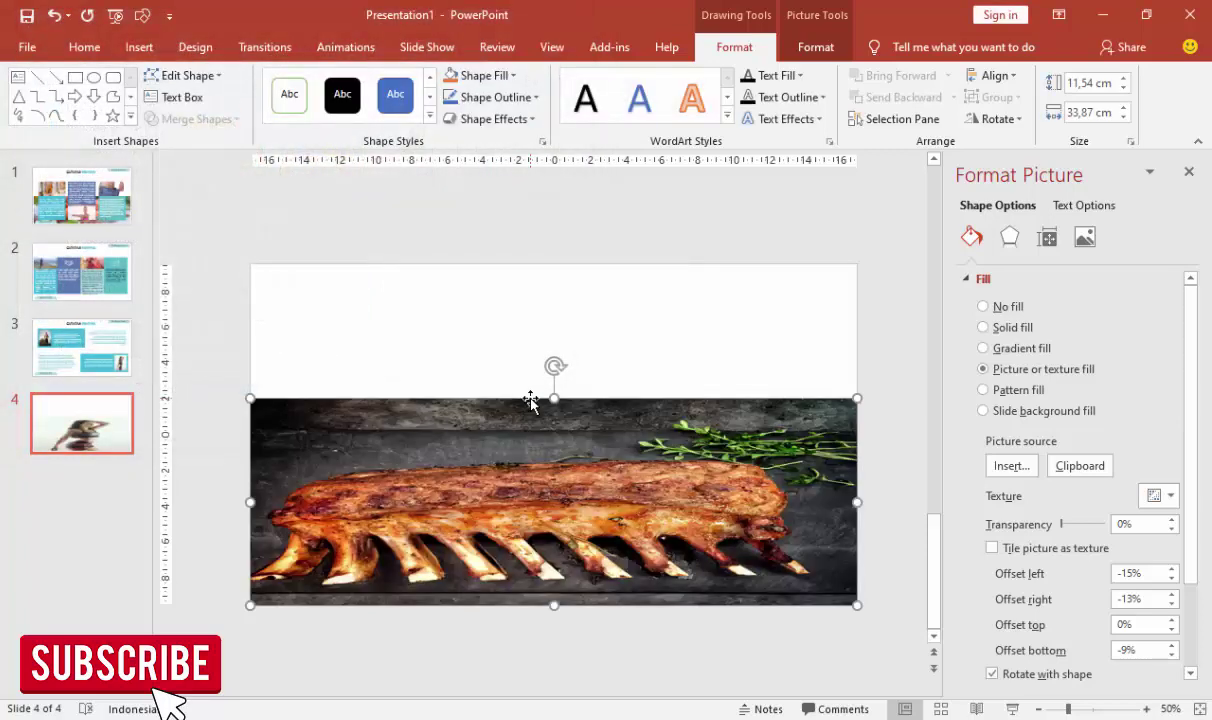
# Step: Crop the ribs photo to a -32% top offset and -28% bottom offset
pyautogui.click(1171, 629)
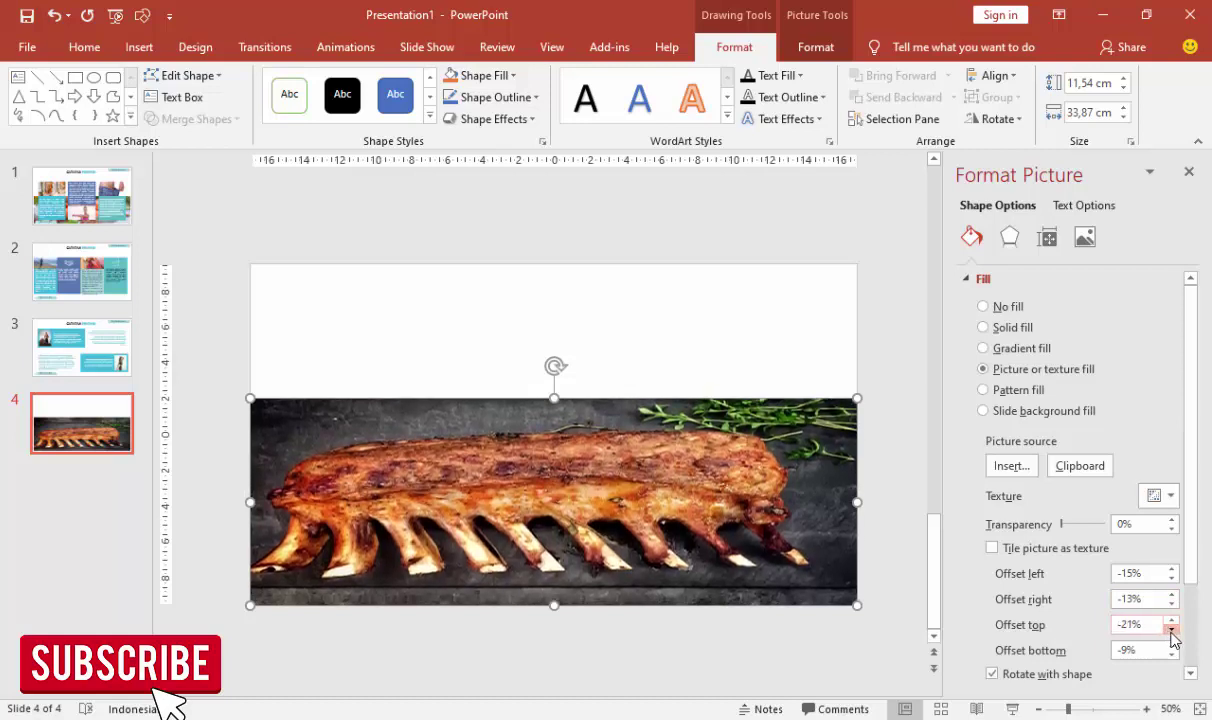
pyautogui.click(1172, 654)
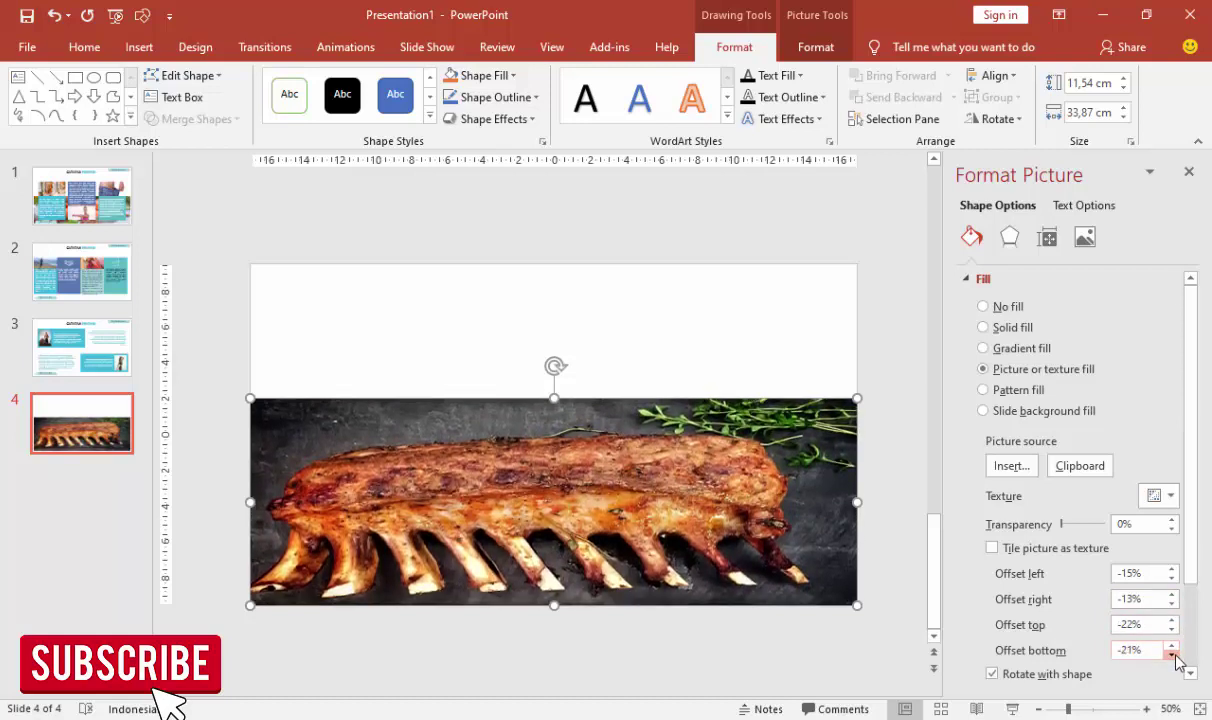
pyautogui.click(1171, 629)
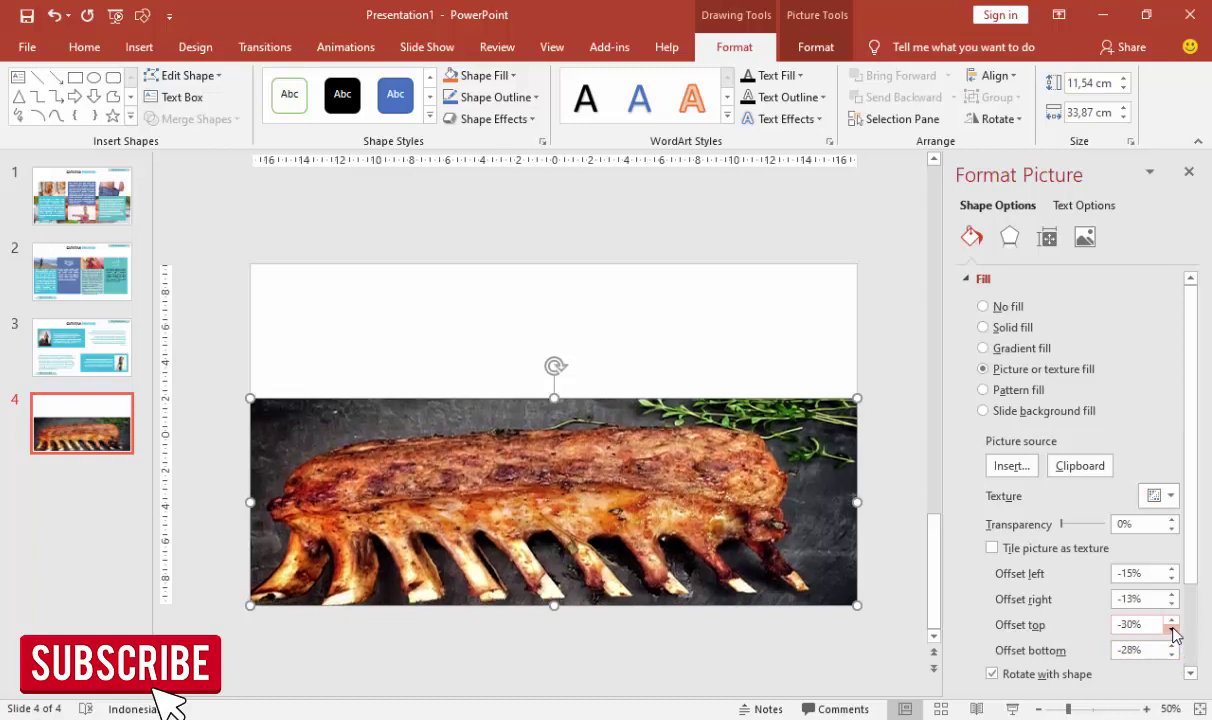
pyautogui.click(1171, 629)
pyautogui.click(890, 443)
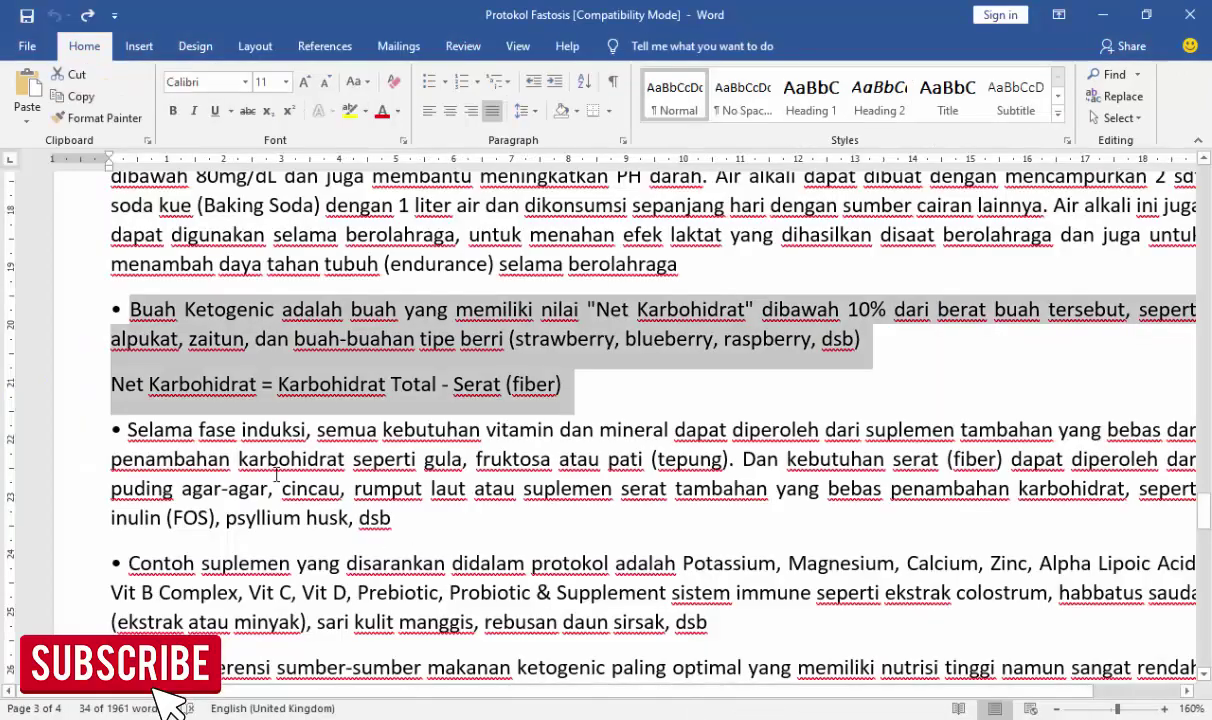
pyautogui.scroll(-3, 262, 449)
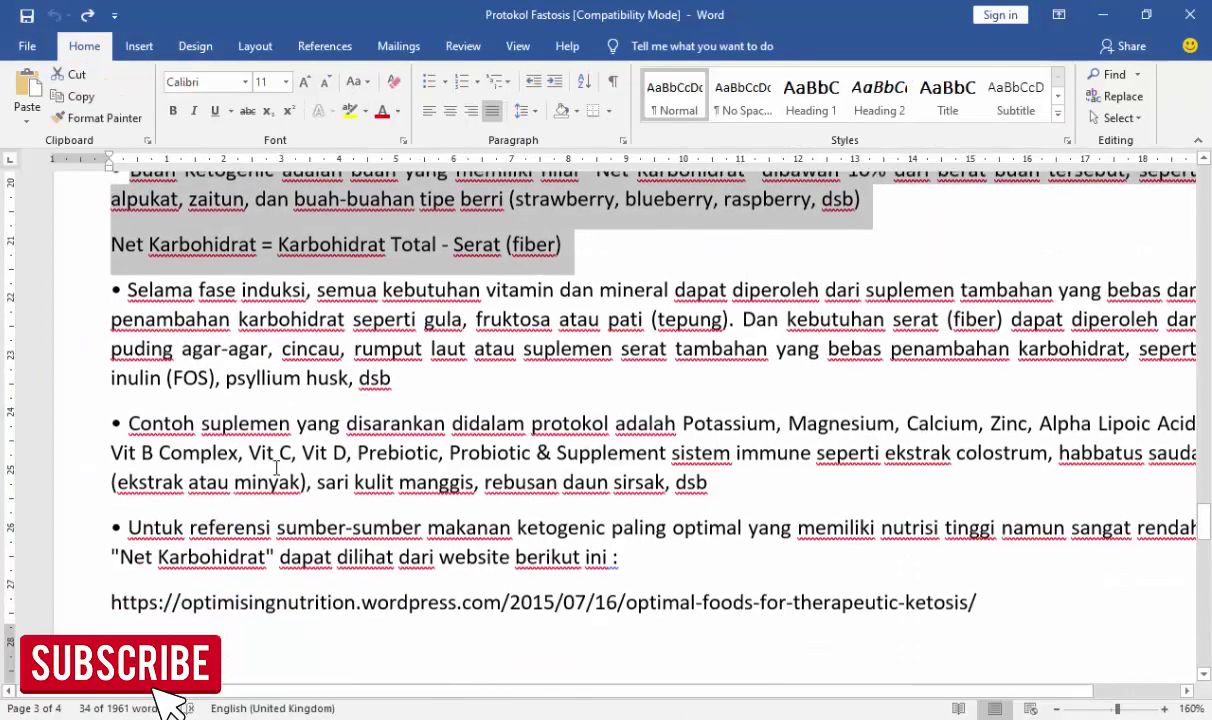
pyautogui.scroll(-5, 228, 514)
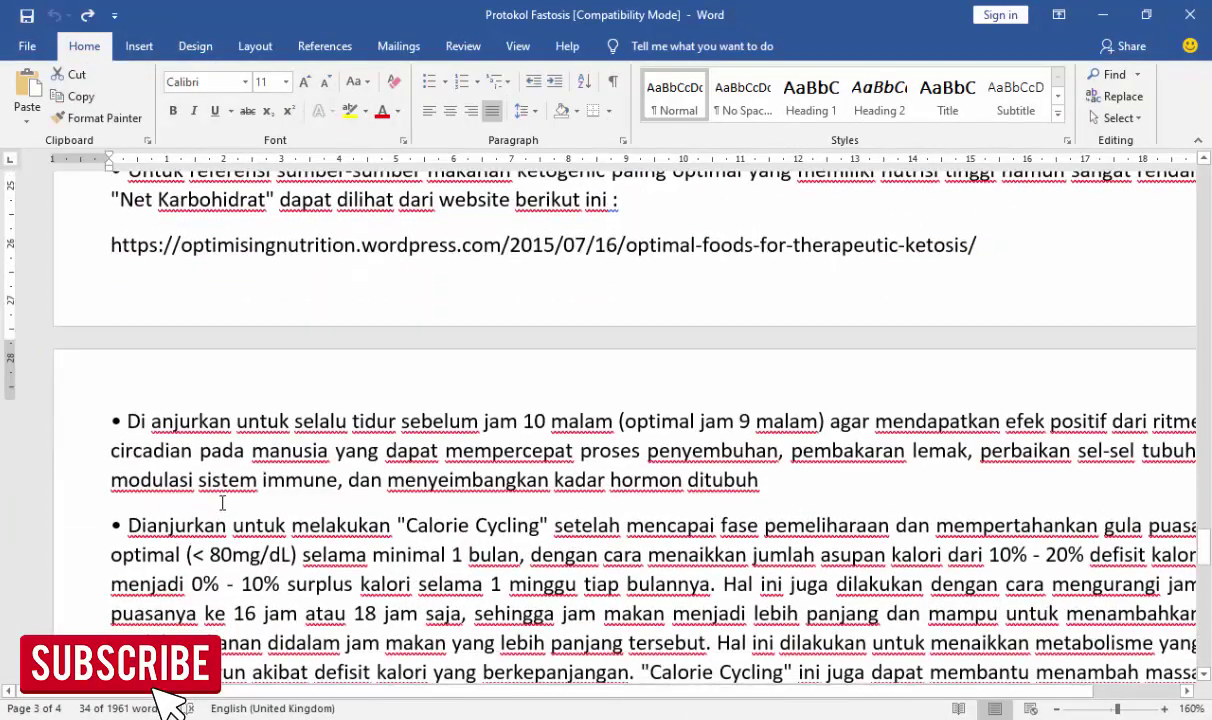
pyautogui.scroll(-5, 228, 487)
pyautogui.scroll(-5, 228, 487)
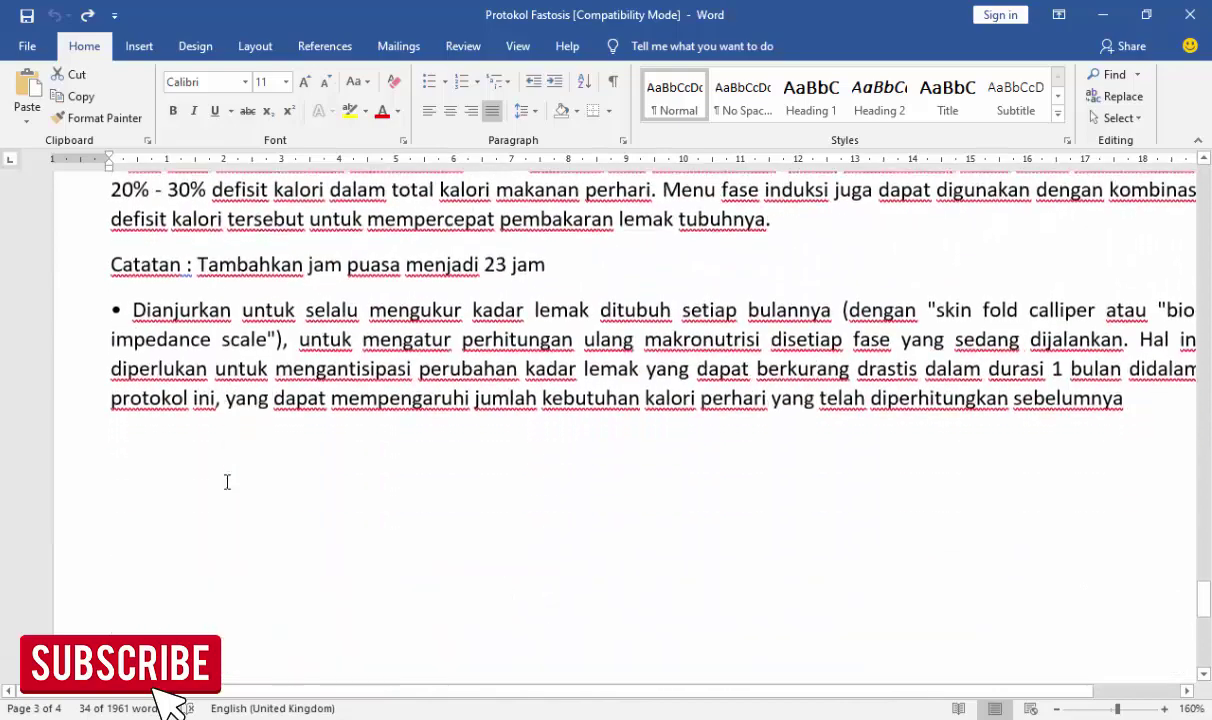
pyautogui.scroll(10, 228, 470)
pyautogui.scroll(10, 228, 443)
pyautogui.scroll(-3, 224, 445)
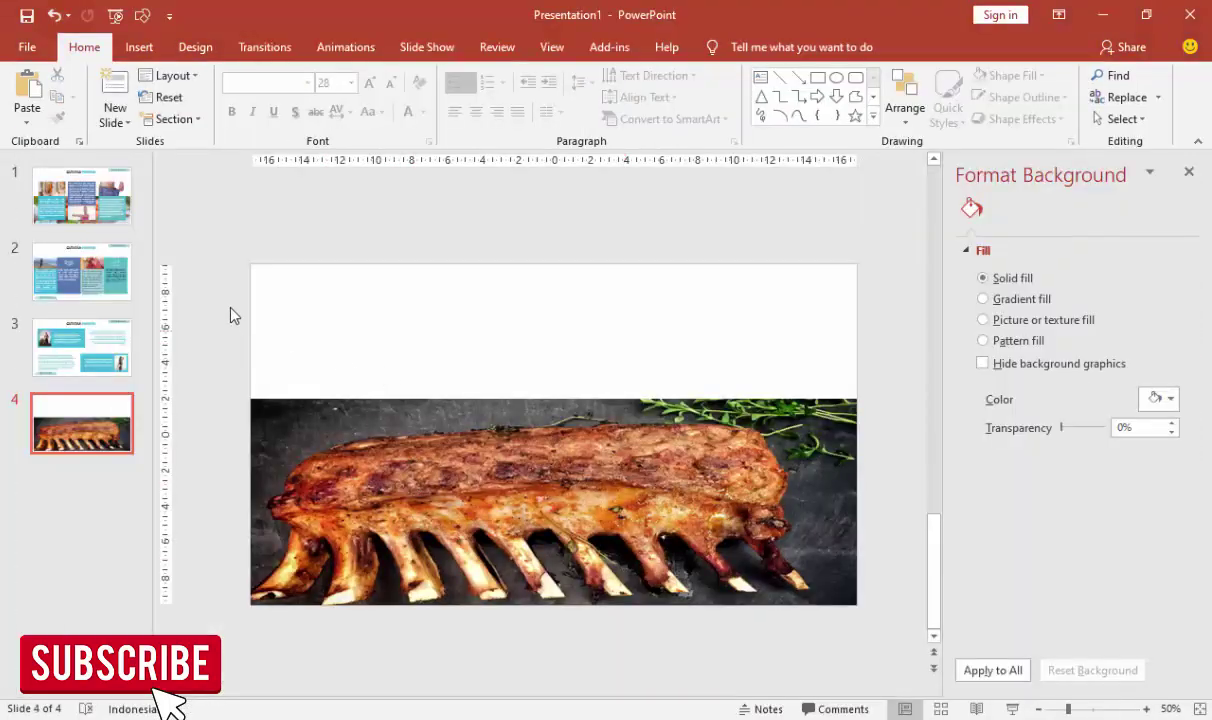
# Step: Draw a rectangle from the photo's top-left and remove its outline
pyautogui.click(139, 47)
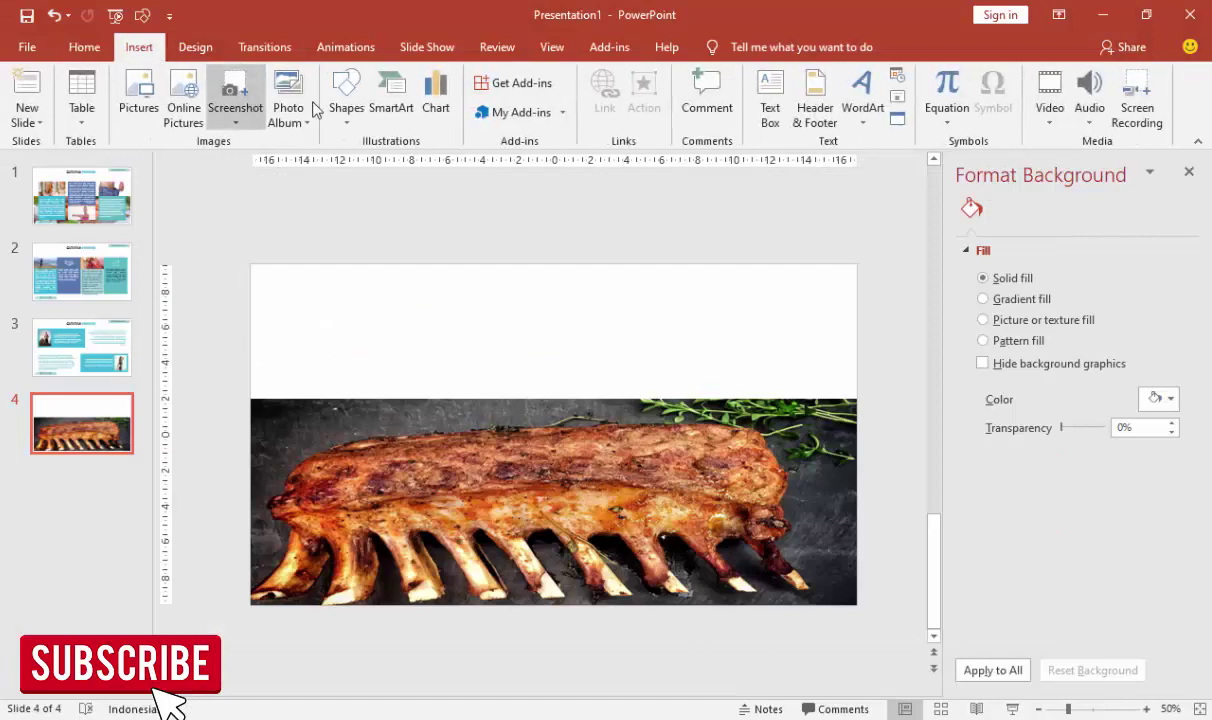
pyautogui.click(361, 130)
pyautogui.click(375, 165)
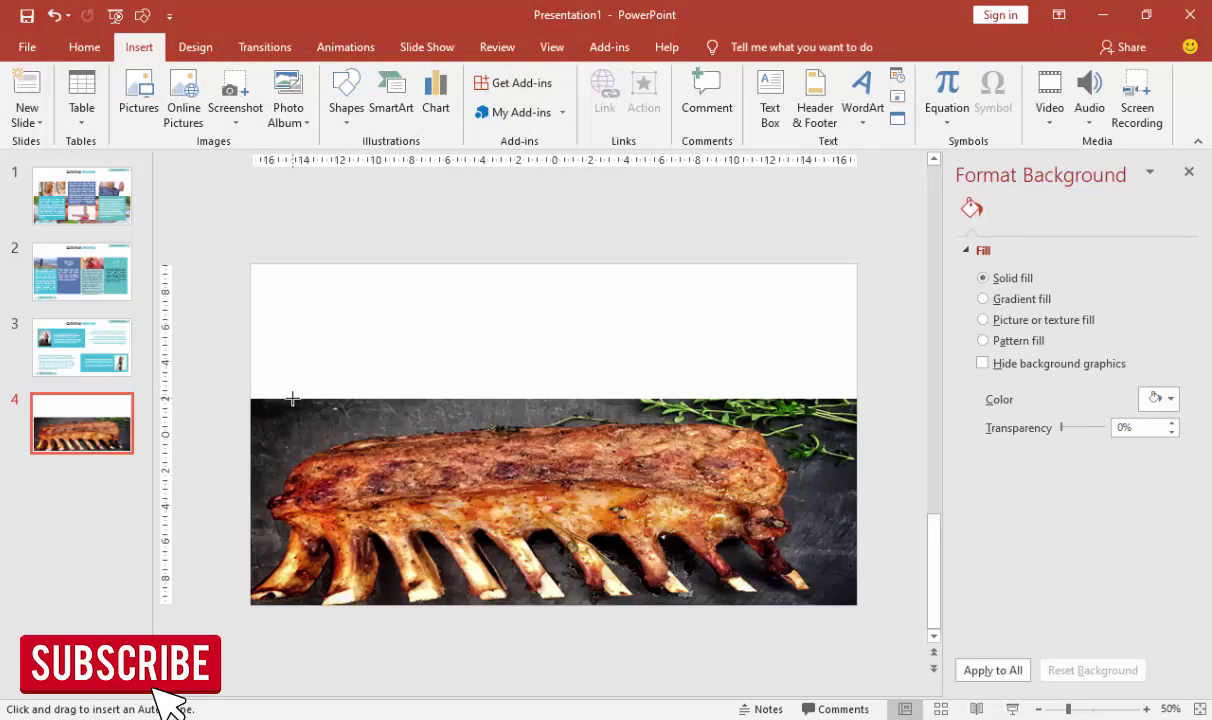
pyautogui.moveTo(292, 398); pyautogui.dragTo(469, 571)
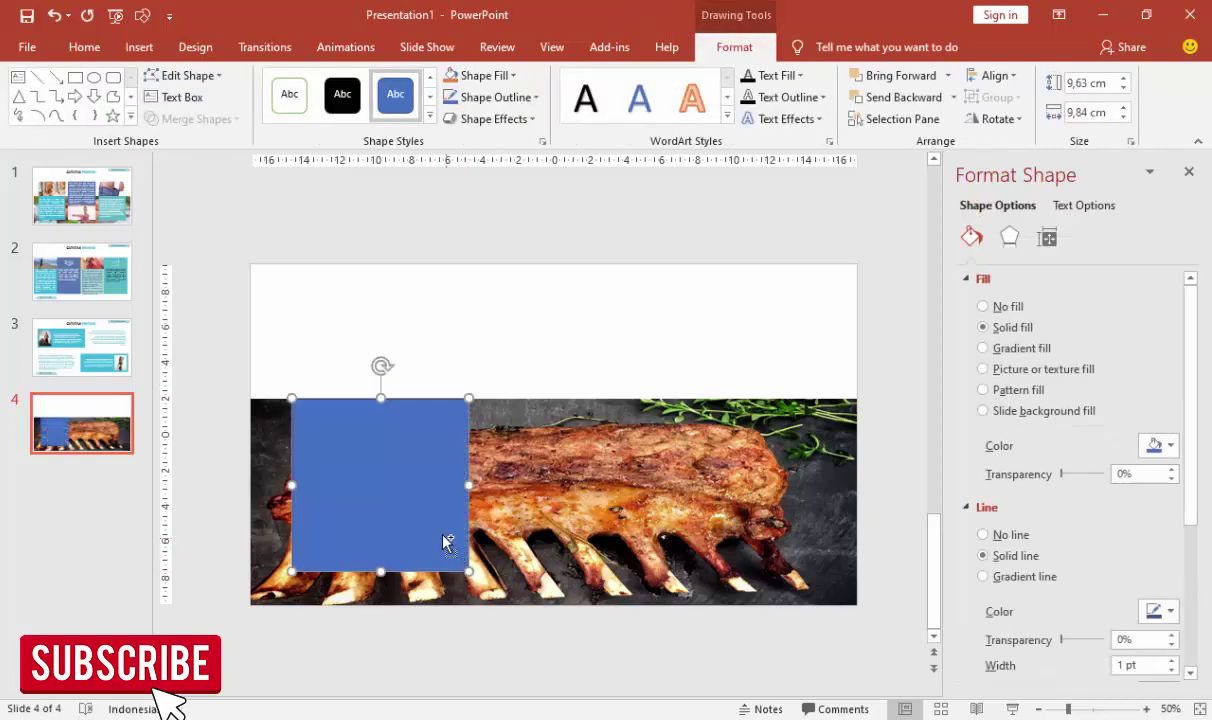
pyautogui.click(998, 536)
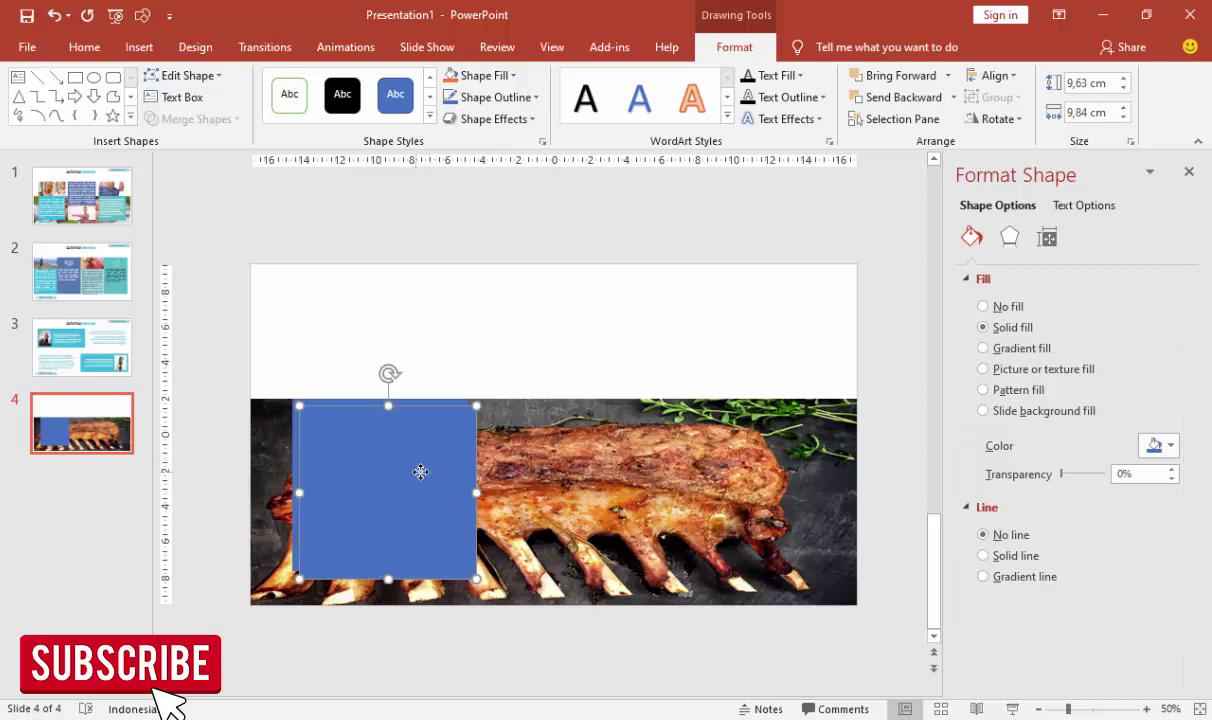
# Step: Duplicate the rectangle into three evenly spaced panels and shift them left to centre
pyautogui.moveTo(428, 462); pyautogui.dragTo(603, 460)
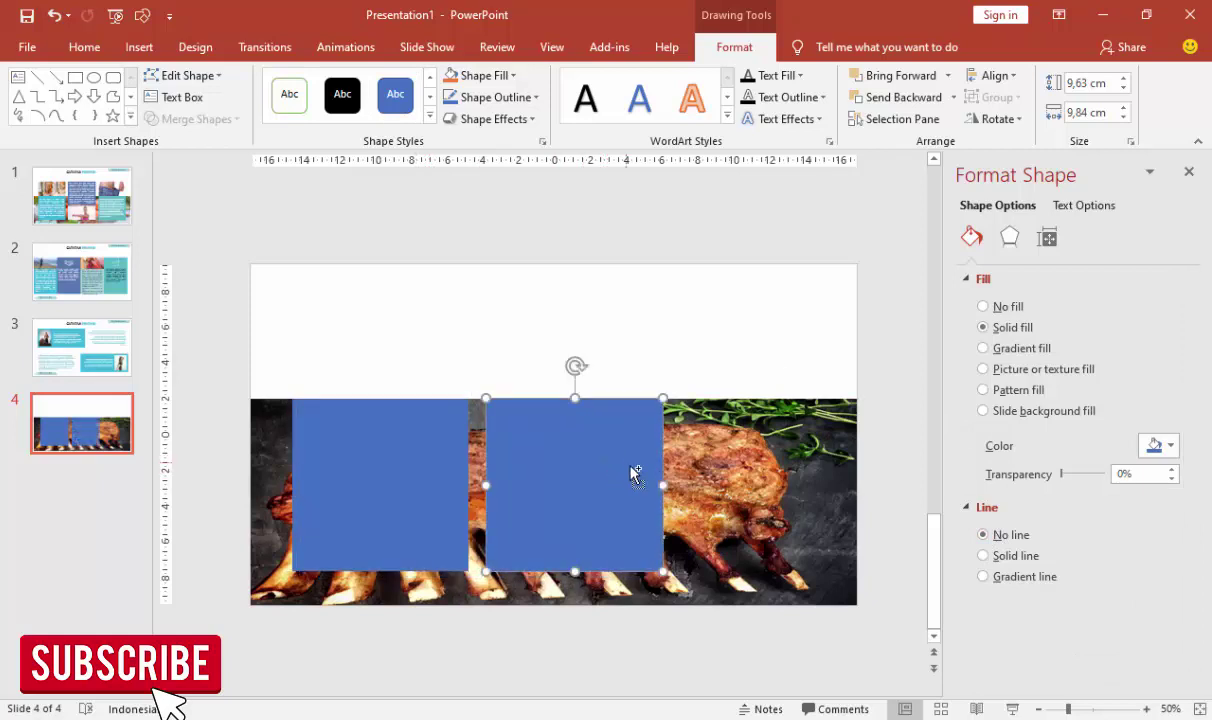
pyautogui.hotkey('ctrl', 'd')
pyautogui.keyDown('shift'); pyautogui.click(609, 474); pyautogui.keyUp('shift')
pyautogui.keyDown('shift'); pyautogui.click(410, 462); pyautogui.keyUp('shift')
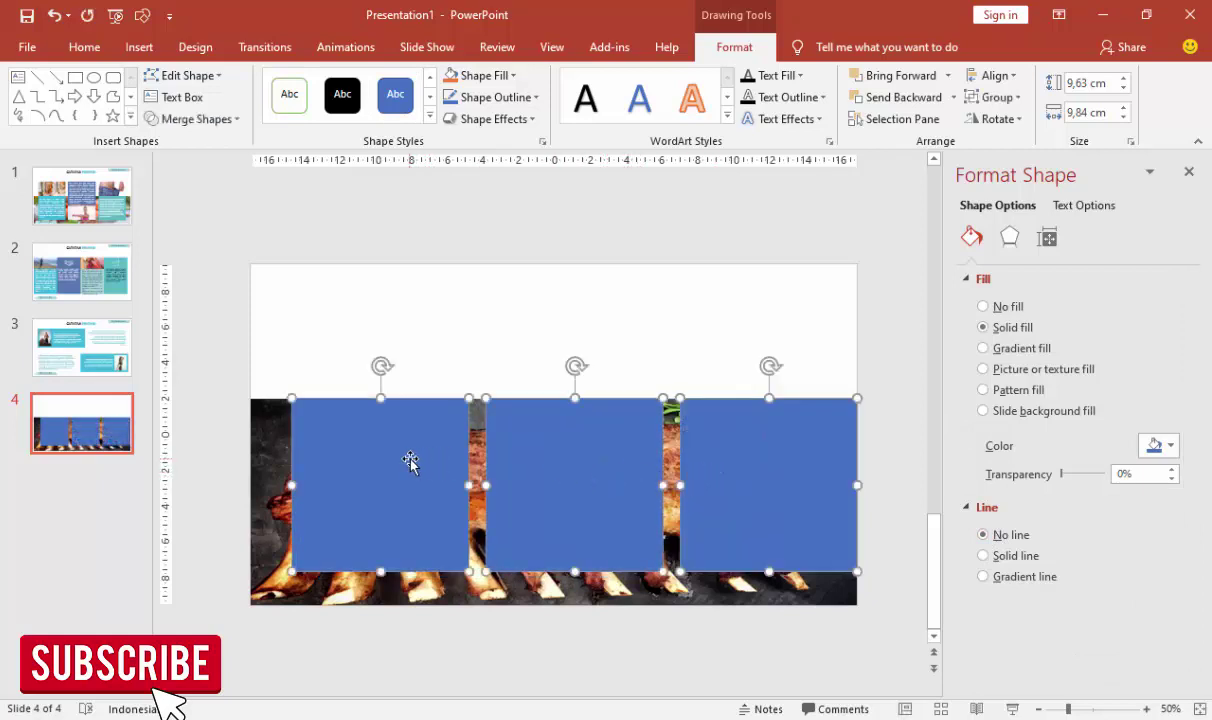
pyautogui.moveTo(547, 460); pyautogui.dragTo(545, 462)
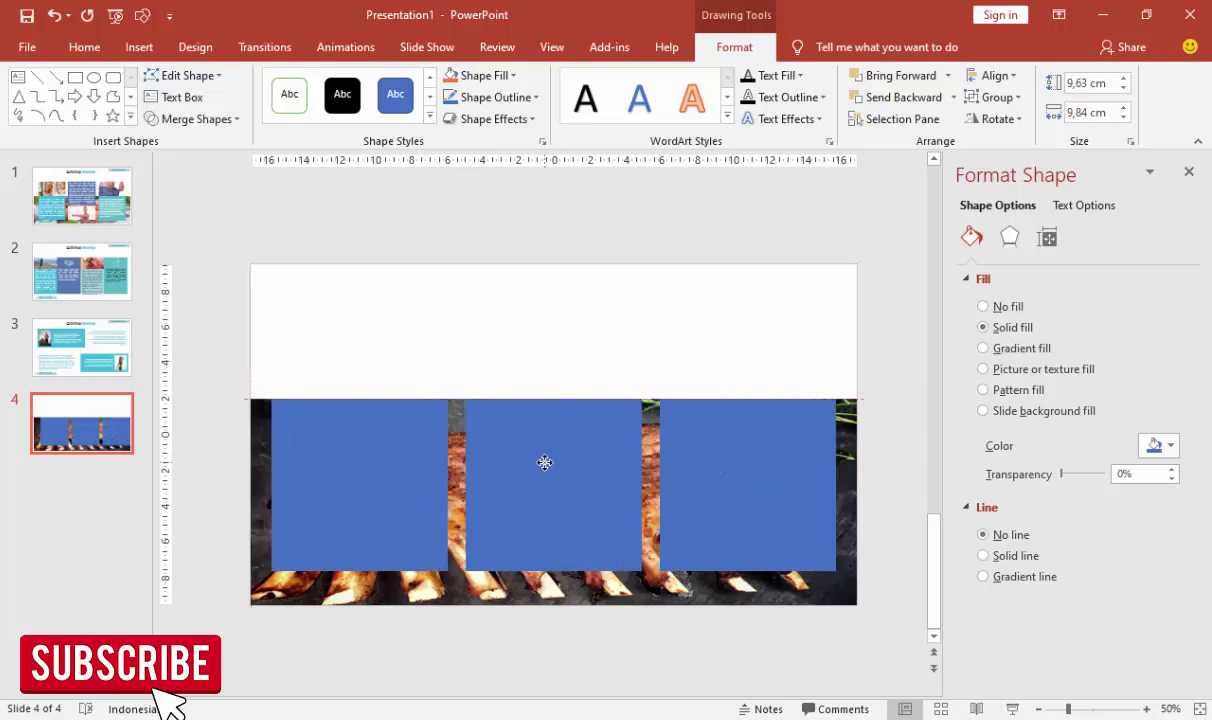
# Step: Fill the middle panel teal, the right light teal and the left muted blue
pyautogui.click(876, 335)
pyautogui.click(600, 475)
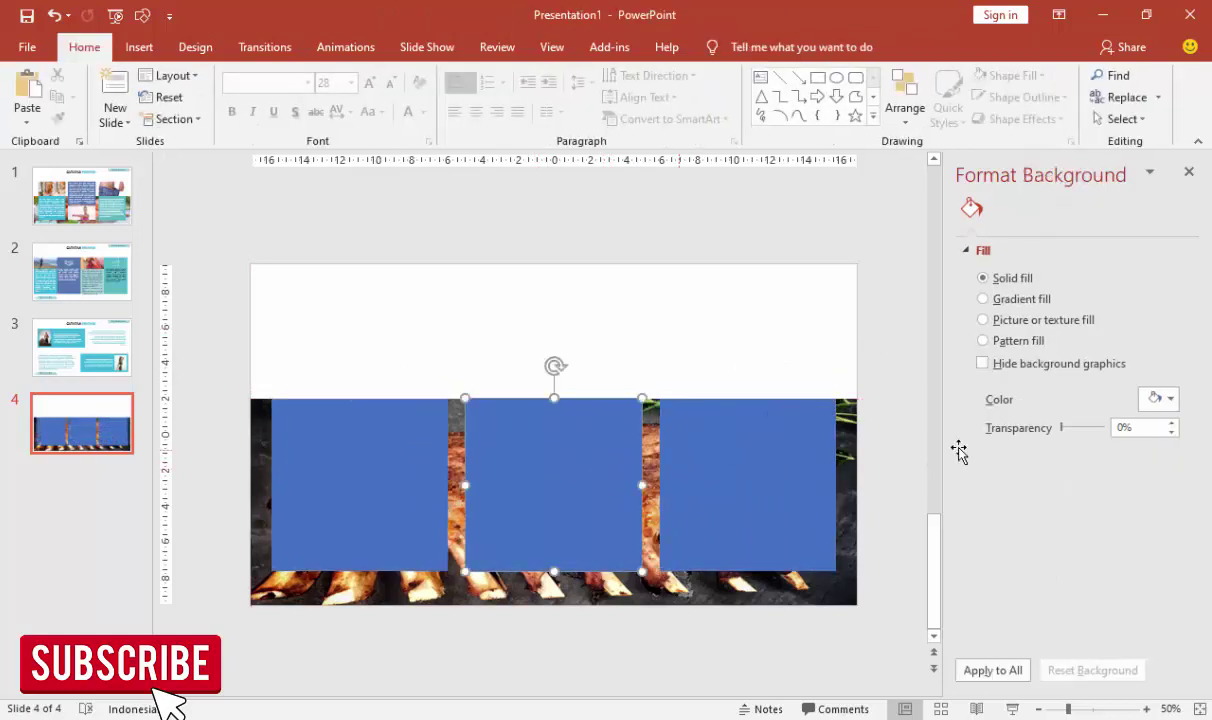
pyautogui.click(1155, 446)
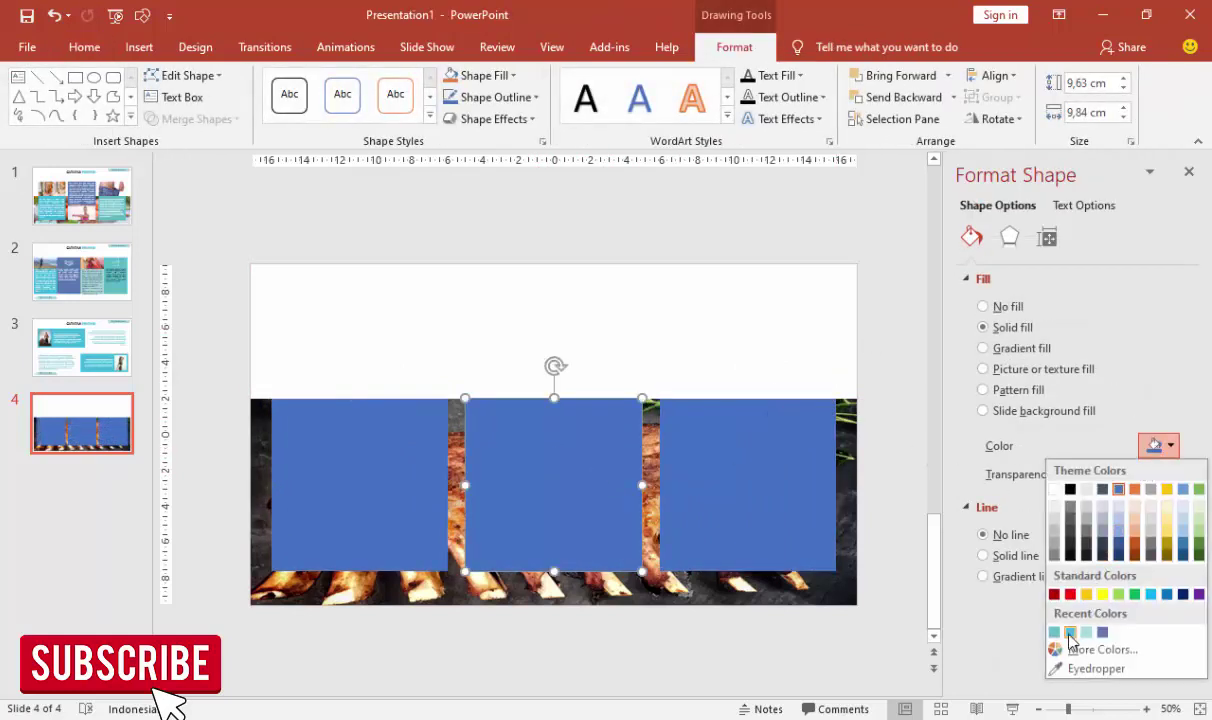
pyautogui.click(1070, 632)
pyautogui.click(815, 521)
pyautogui.click(1158, 446)
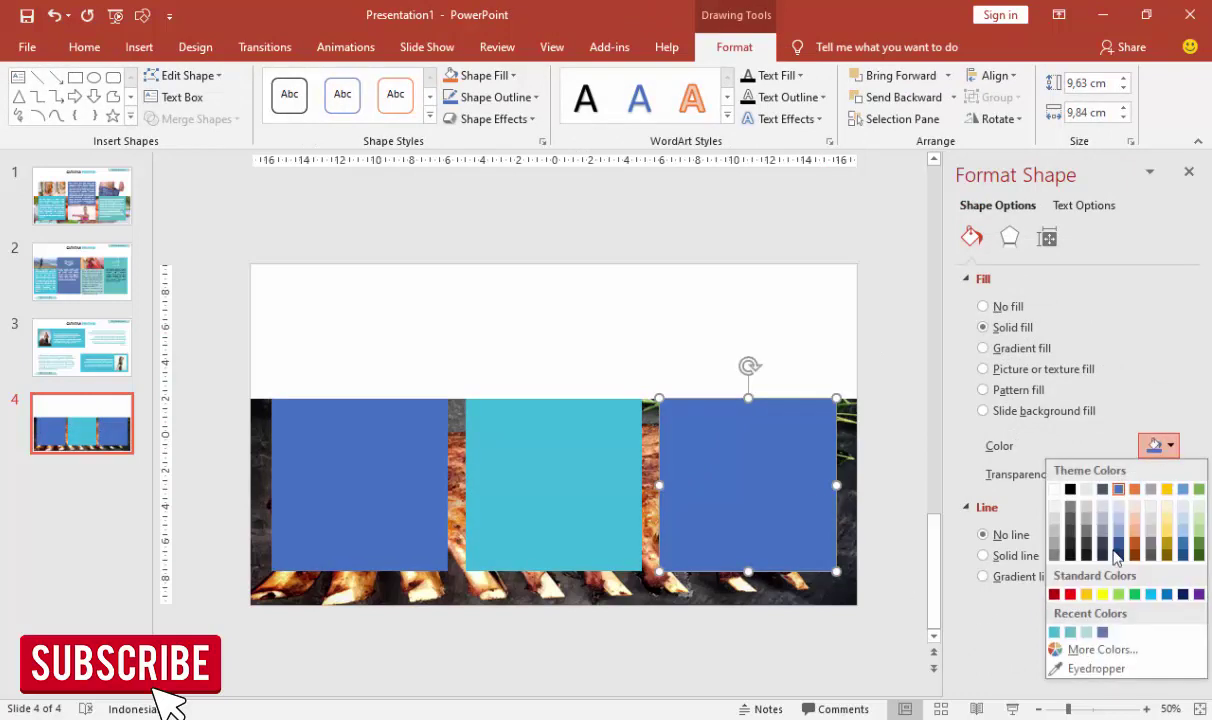
pyautogui.click(1088, 633)
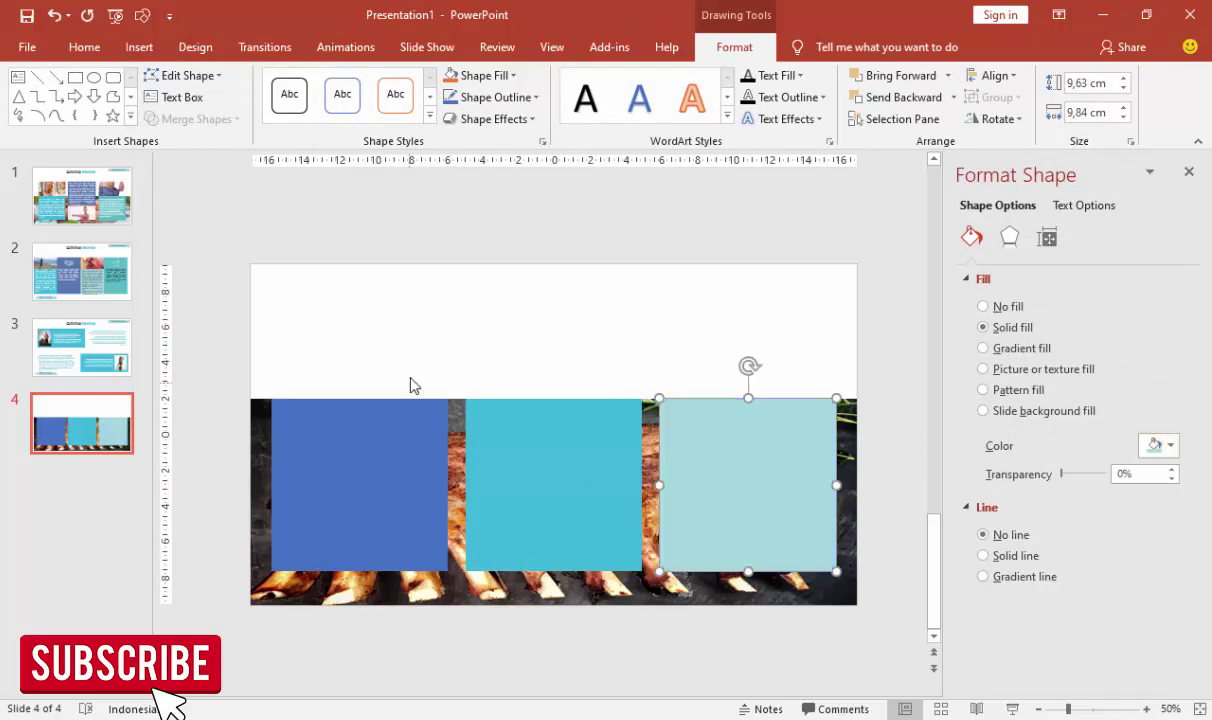
pyautogui.click(353, 424)
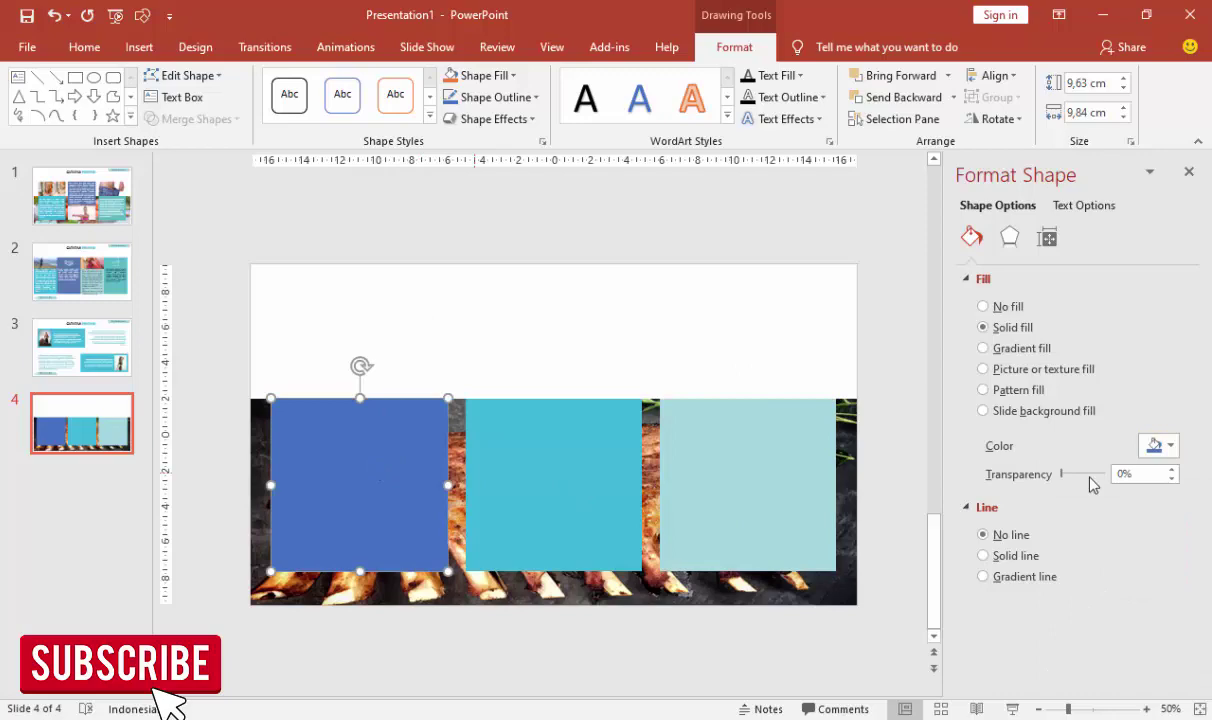
pyautogui.click(1158, 446)
pyautogui.click(1102, 631)
pyautogui.click(610, 220)
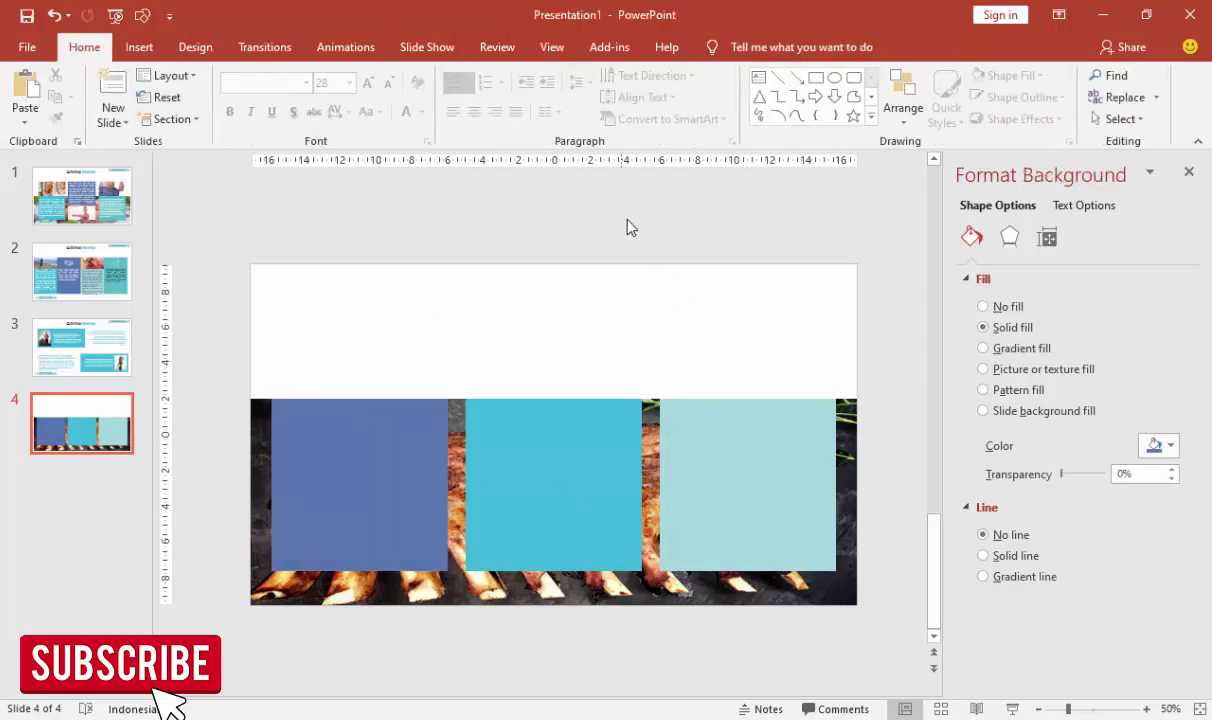
pyautogui.click(139, 47)
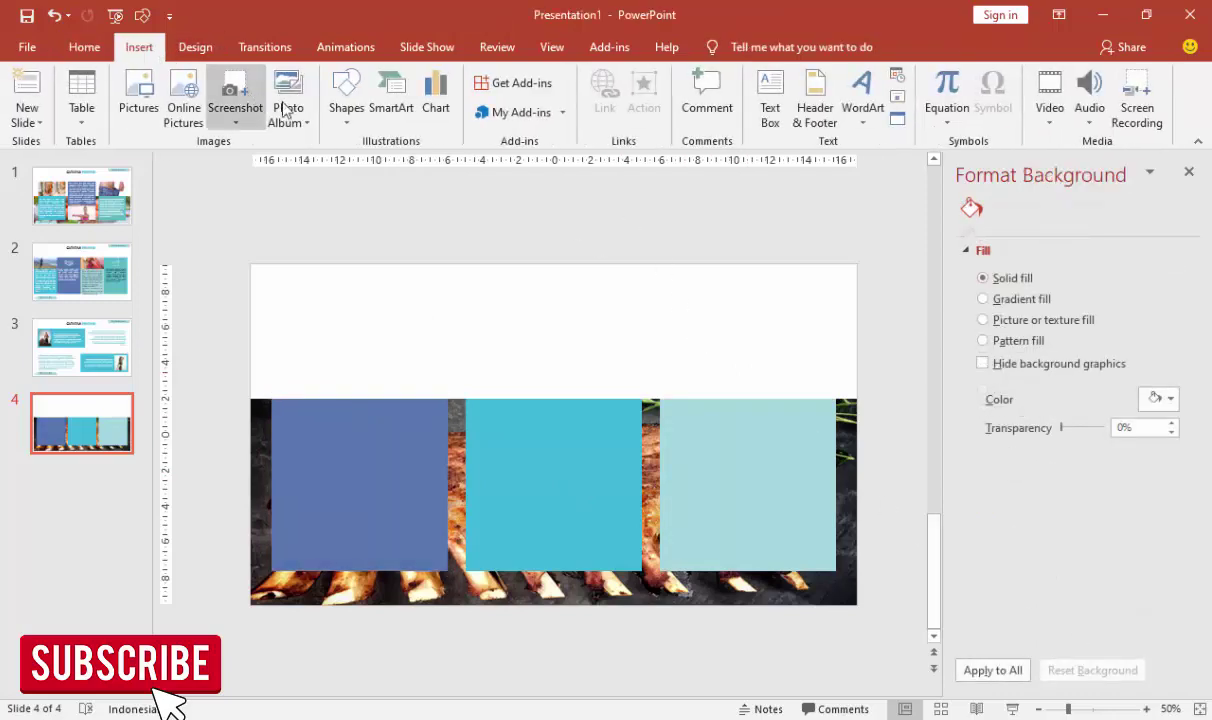
# Step: Draw a circle overlapping the left panel's top edge and change its outline colour
pyautogui.click(346, 98)
pyautogui.click(400, 162)
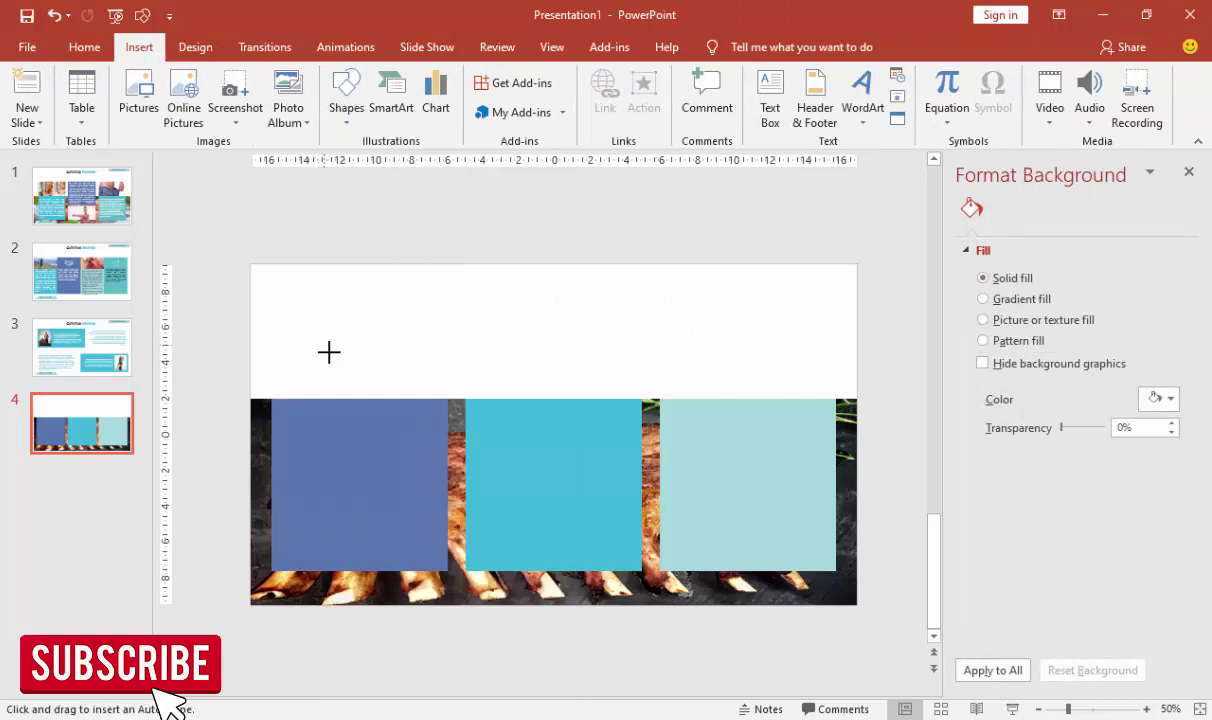
pyautogui.moveTo(316, 345); pyautogui.dragTo(405, 434)
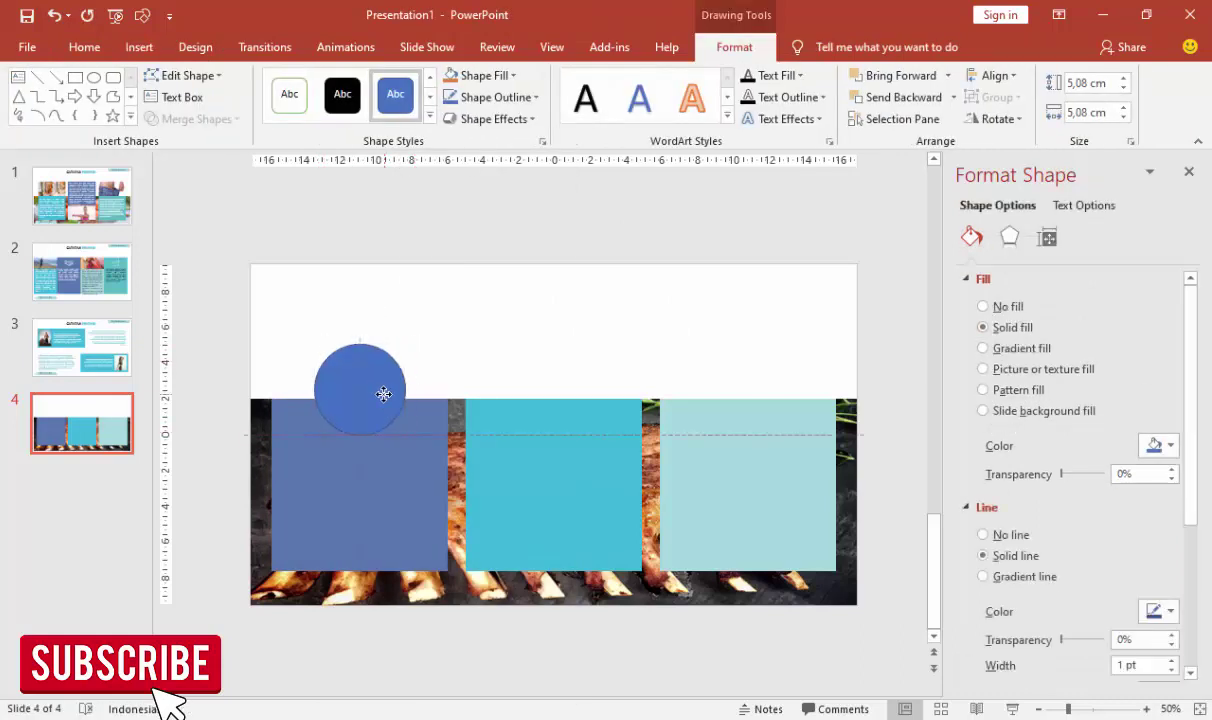
pyautogui.click(381, 393)
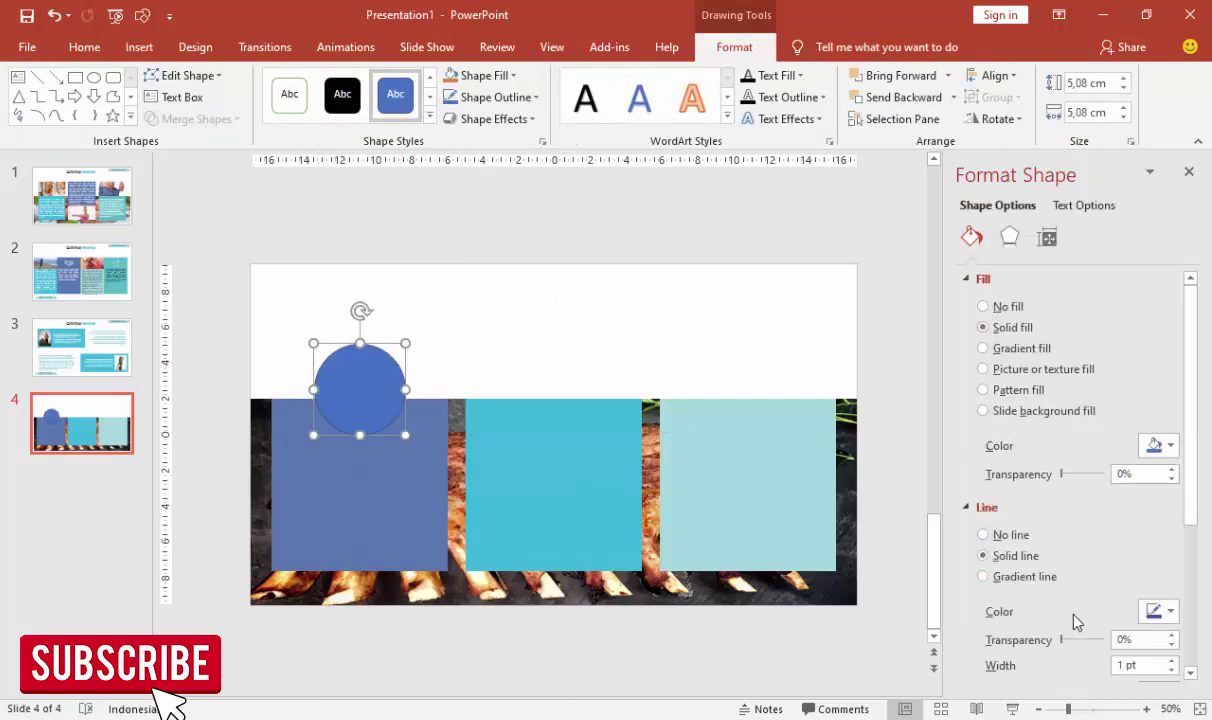
pyautogui.click(1154, 612)
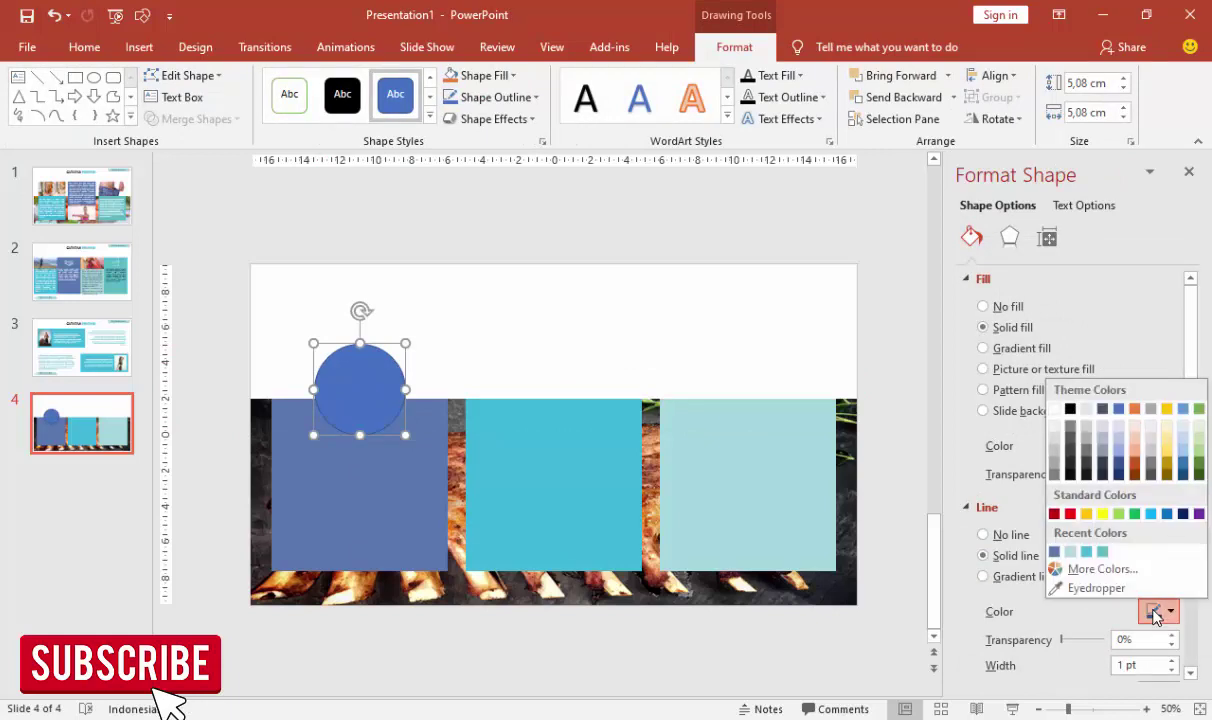
pyautogui.click(1056, 477)
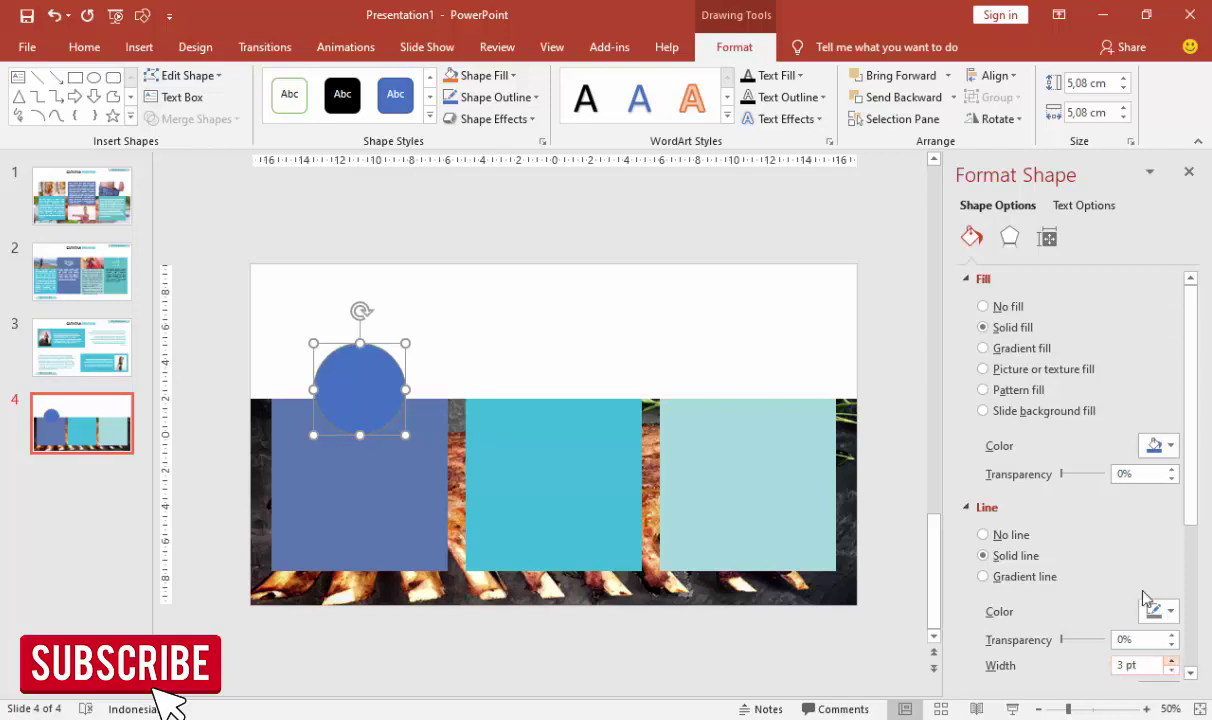
# Step: Give the circle an outer bottom-right drop shadow and a blue outline
pyautogui.click(1010, 237)
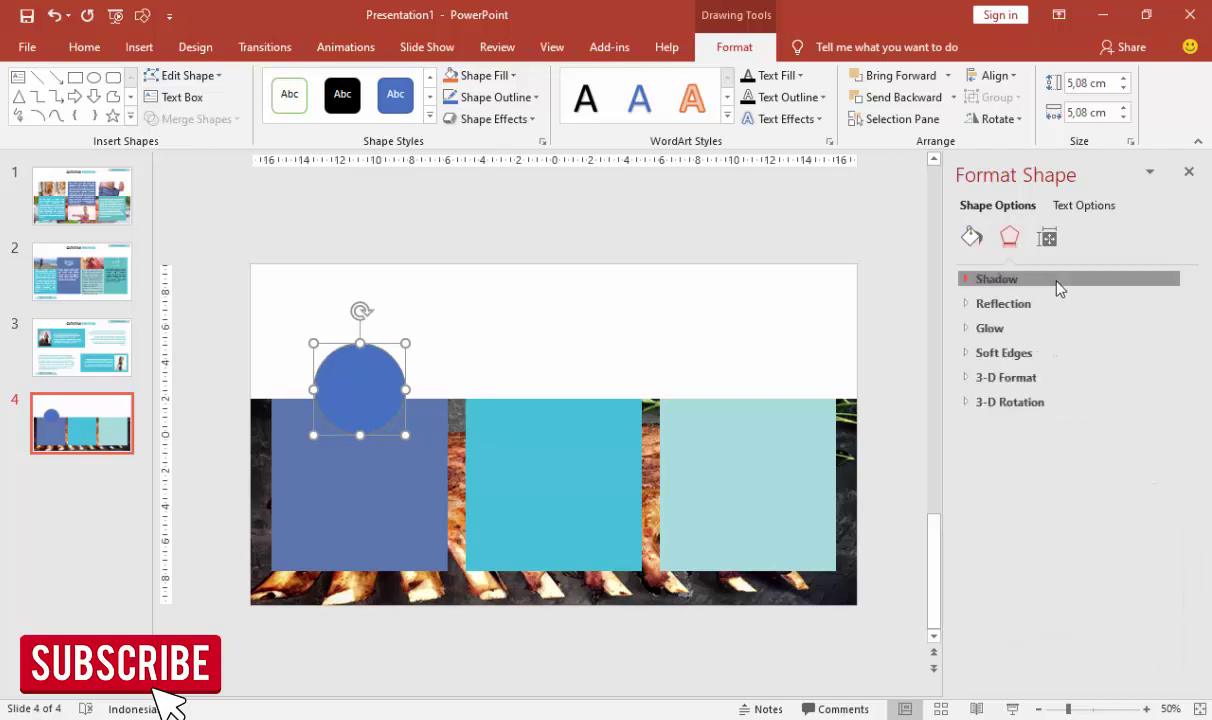
pyautogui.click(1052, 281)
pyautogui.click(1158, 304)
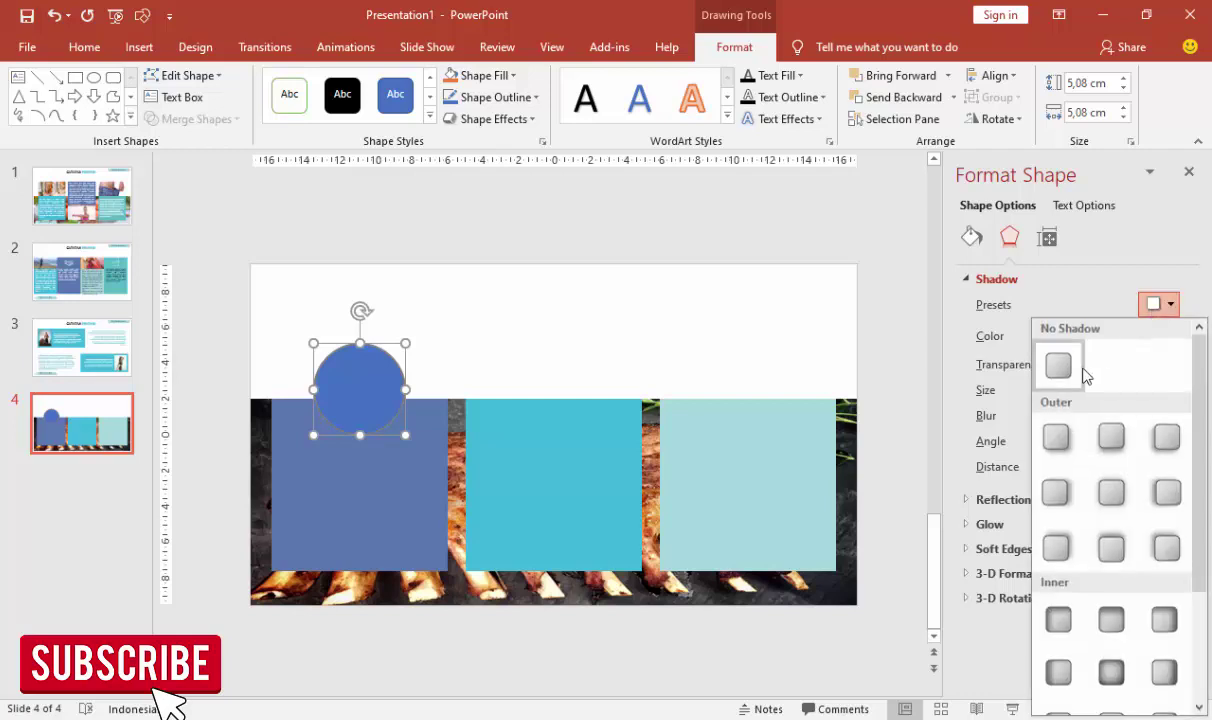
pyautogui.click(1066, 436)
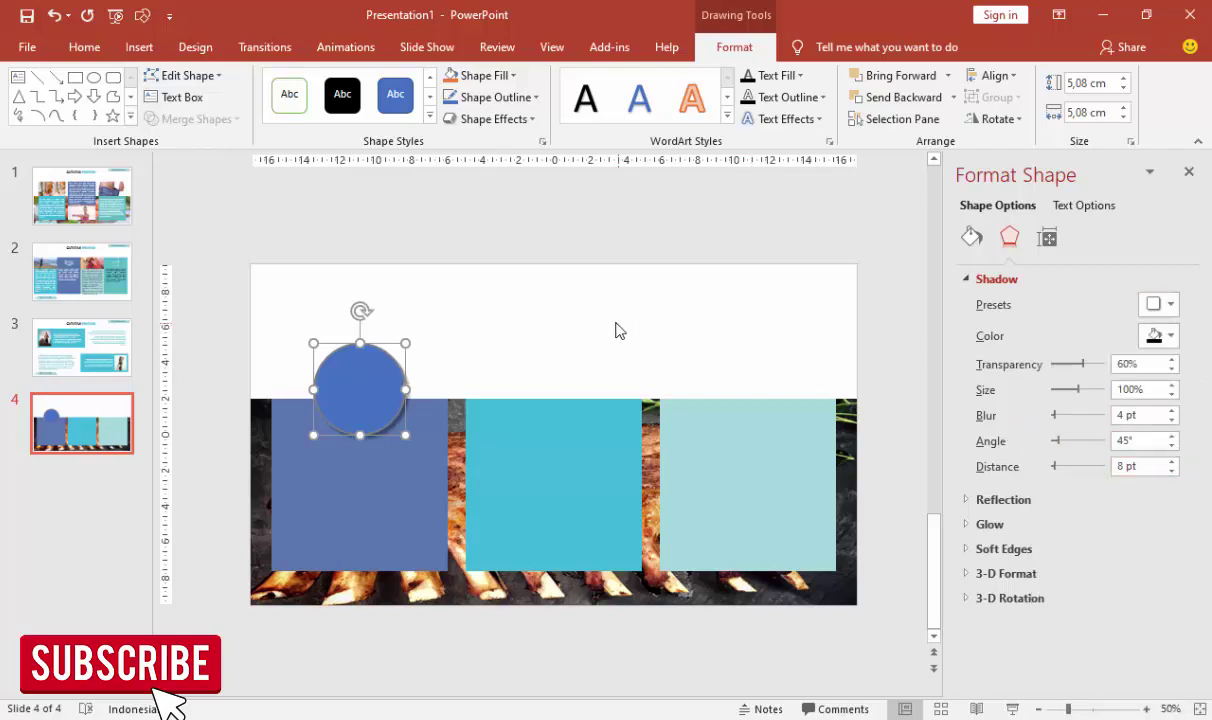
pyautogui.click(540, 325)
pyautogui.click(382, 370)
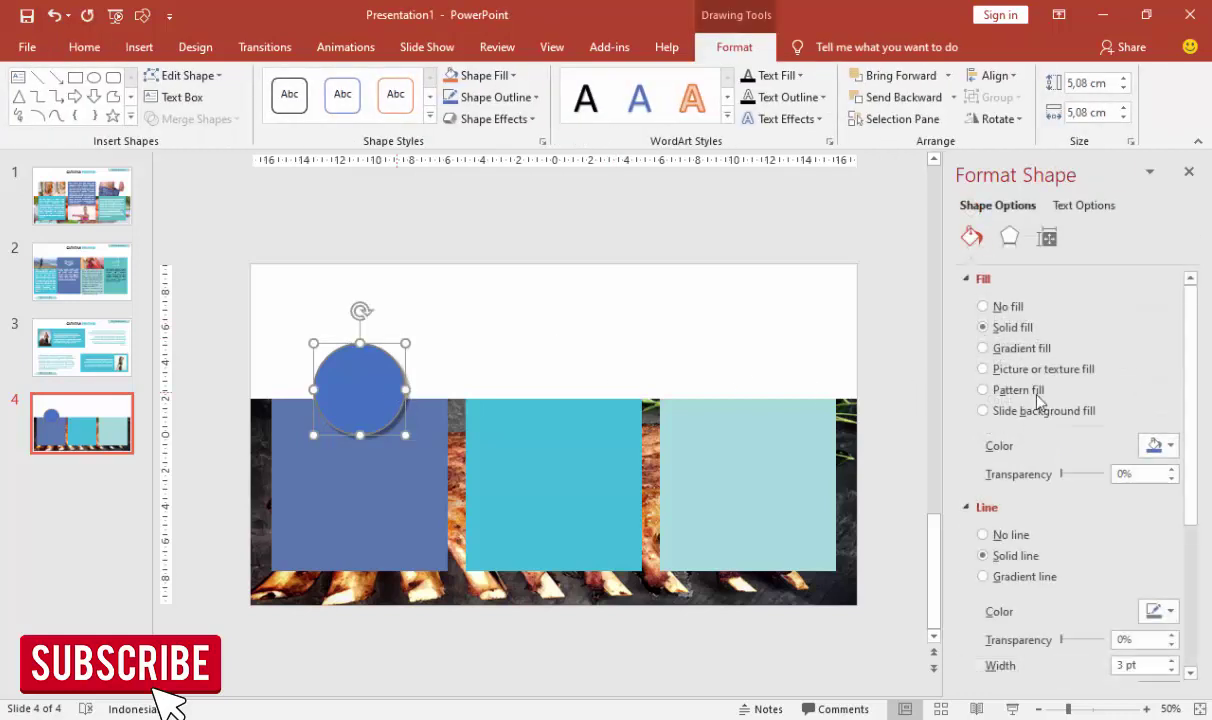
pyautogui.click(1170, 611)
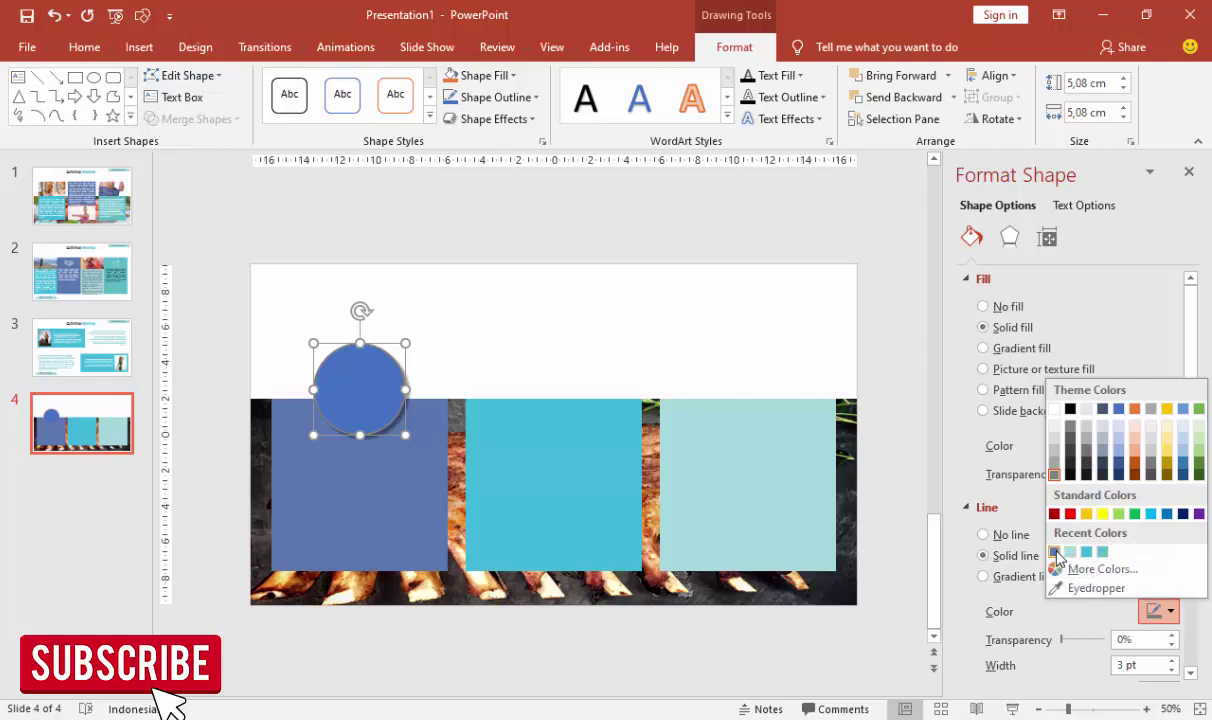
pyautogui.click(1055, 552)
pyautogui.click(522, 232)
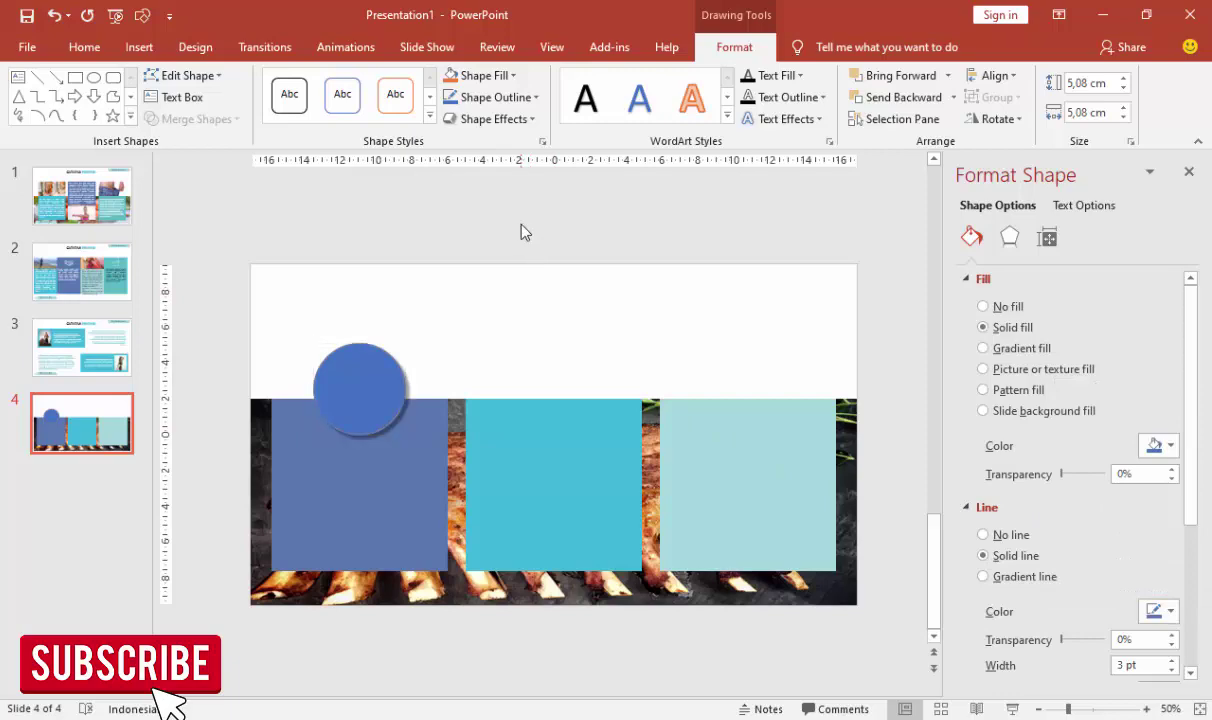
# Step: Picture-fill the circle with the AN159-Salmon-Avo-Slate-Board photo from the foto keto folder
pyautogui.click(390, 392)
pyautogui.click(1018, 370)
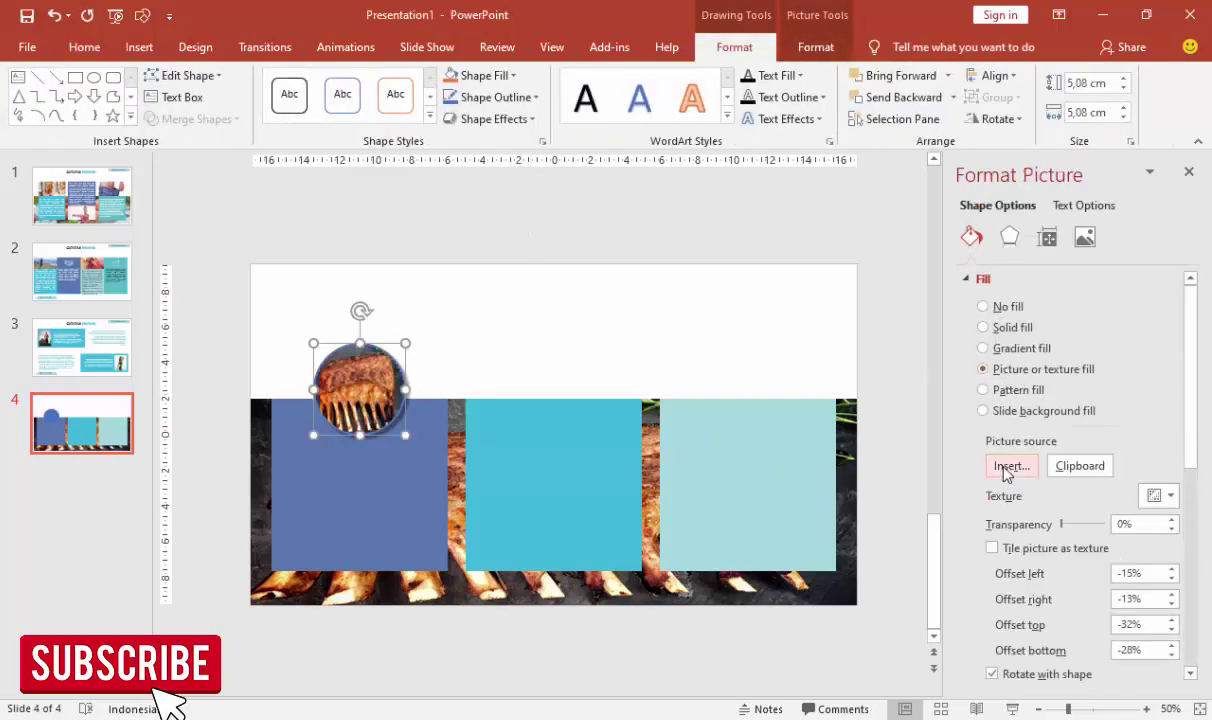
pyautogui.click(1009, 466)
pyautogui.click(477, 273)
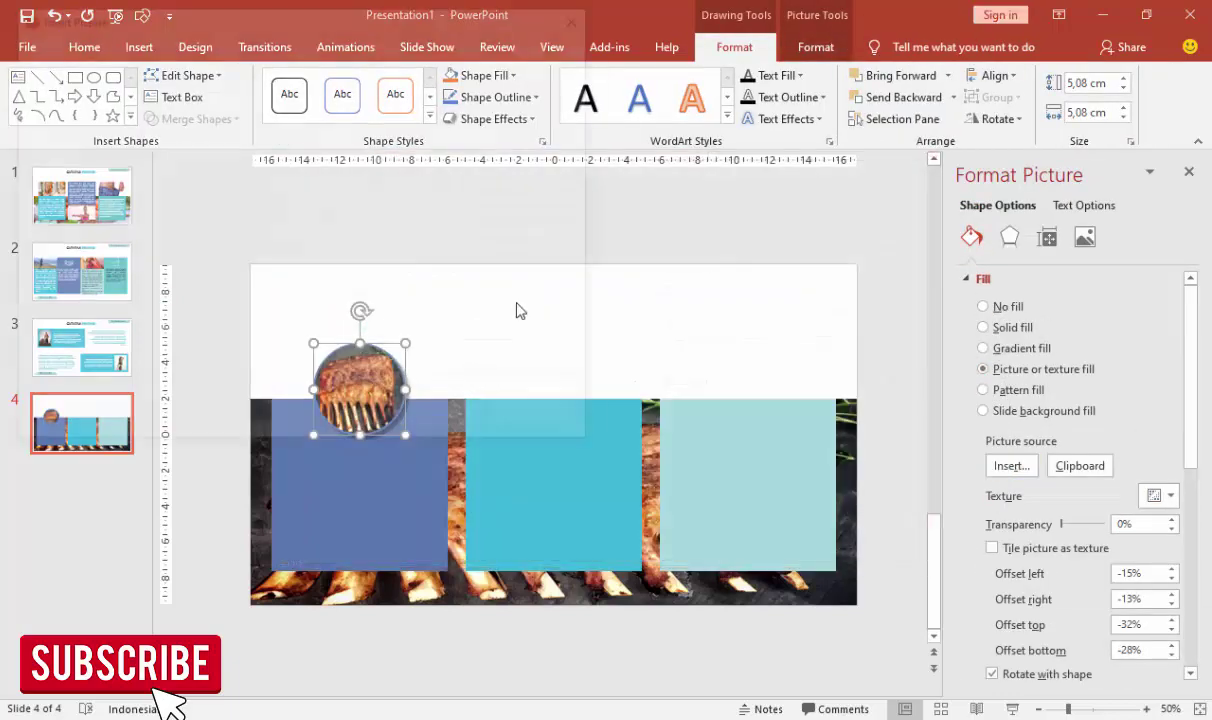
pyautogui.scroll(-1, 437, 283)
pyautogui.scroll(-1, 455, 284)
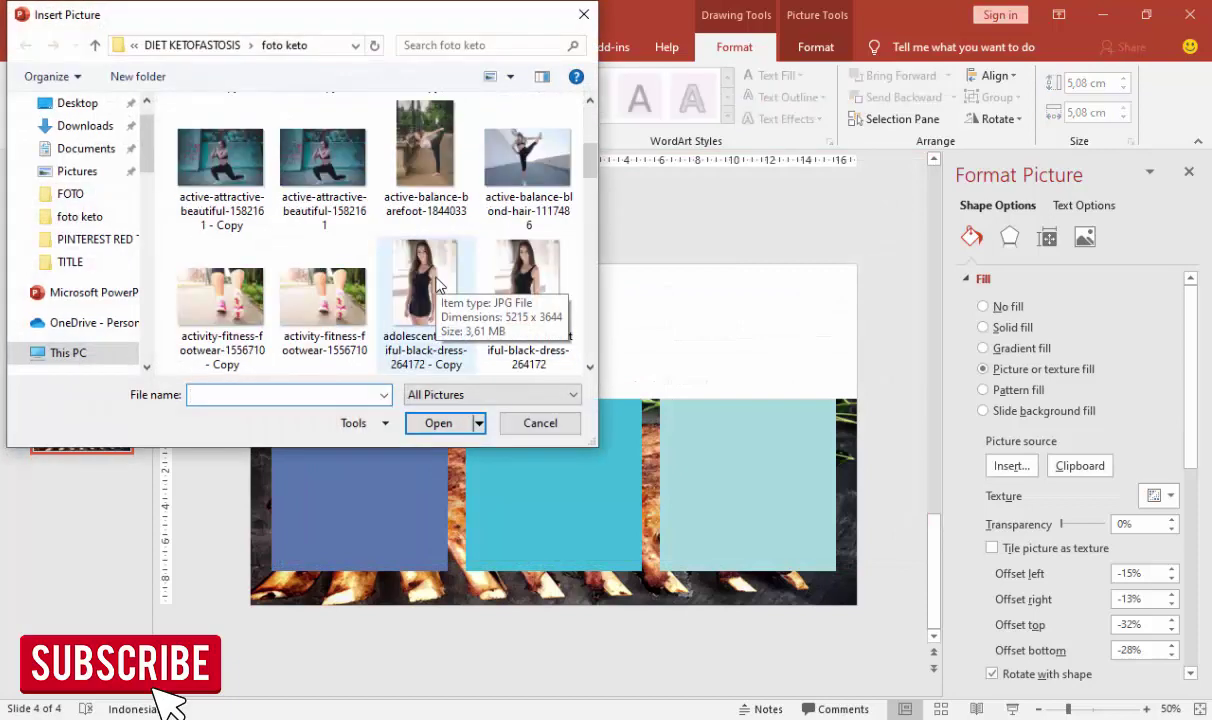
pyautogui.scroll(-1, 462, 285)
pyautogui.scroll(-1, 462, 285)
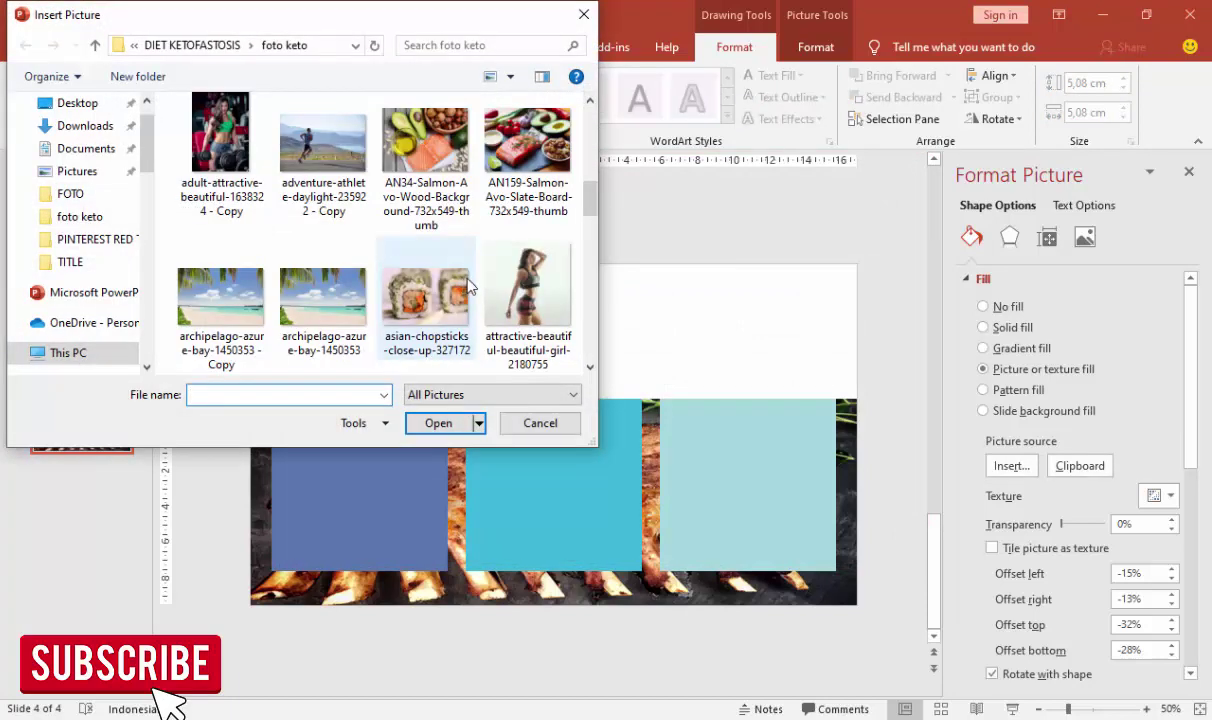
pyautogui.click(495, 165)
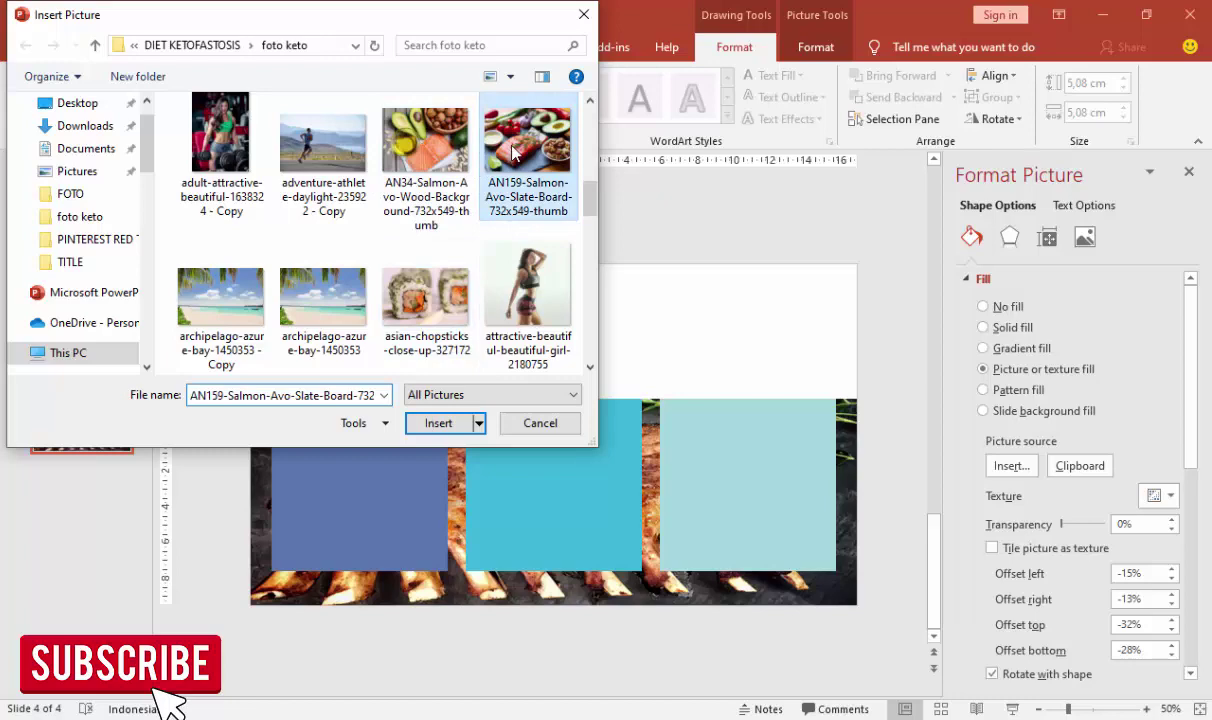
pyautogui.click(420, 422)
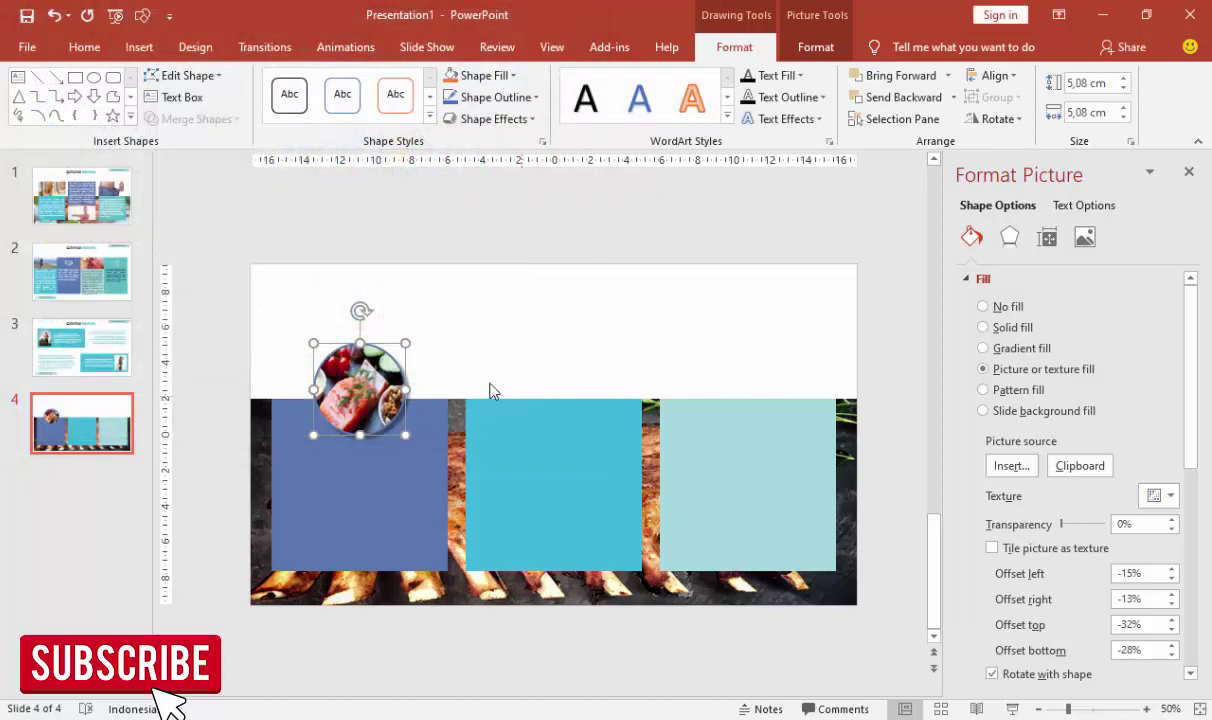
pyautogui.click(407, 230)
pyautogui.click(355, 340)
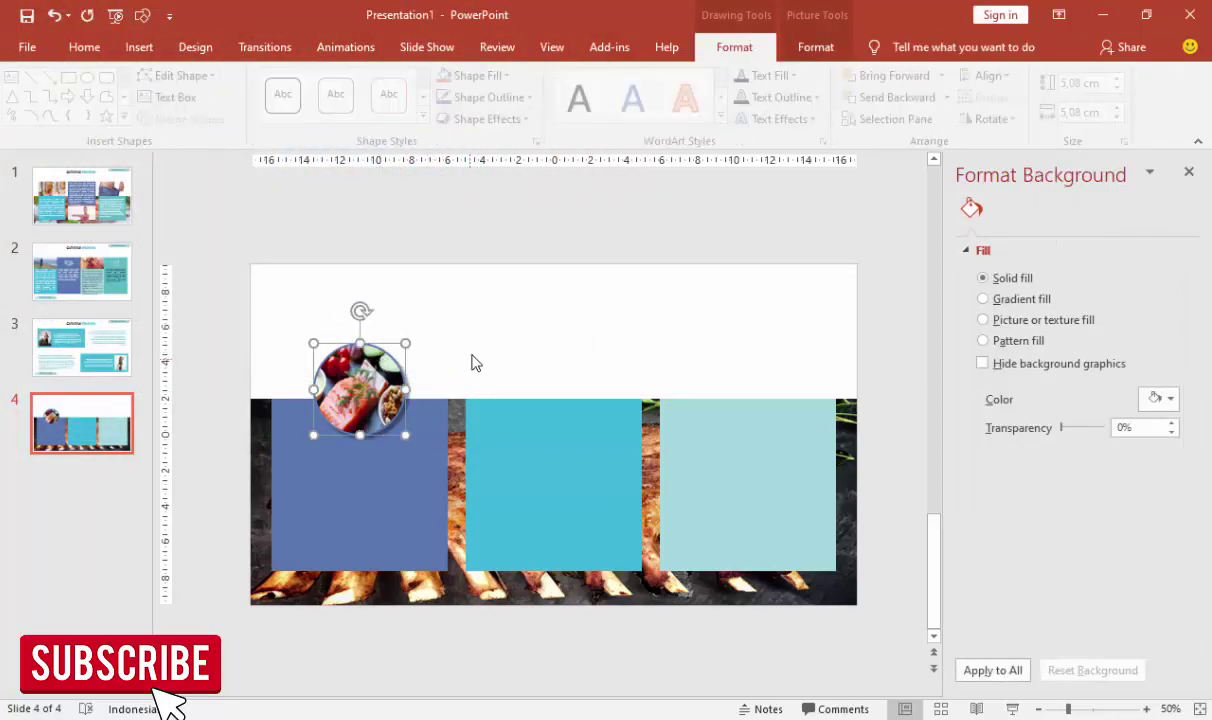
# Step: Copy the salmon circle above the middle panel and fill it with the barbecue beef photo
pyautogui.moveTo(358, 390)
pyautogui.mouseDown()
pyautogui.moveTo(570, 390)
pyautogui.moveTo(562, 396)
pyautogui.mouseUp()
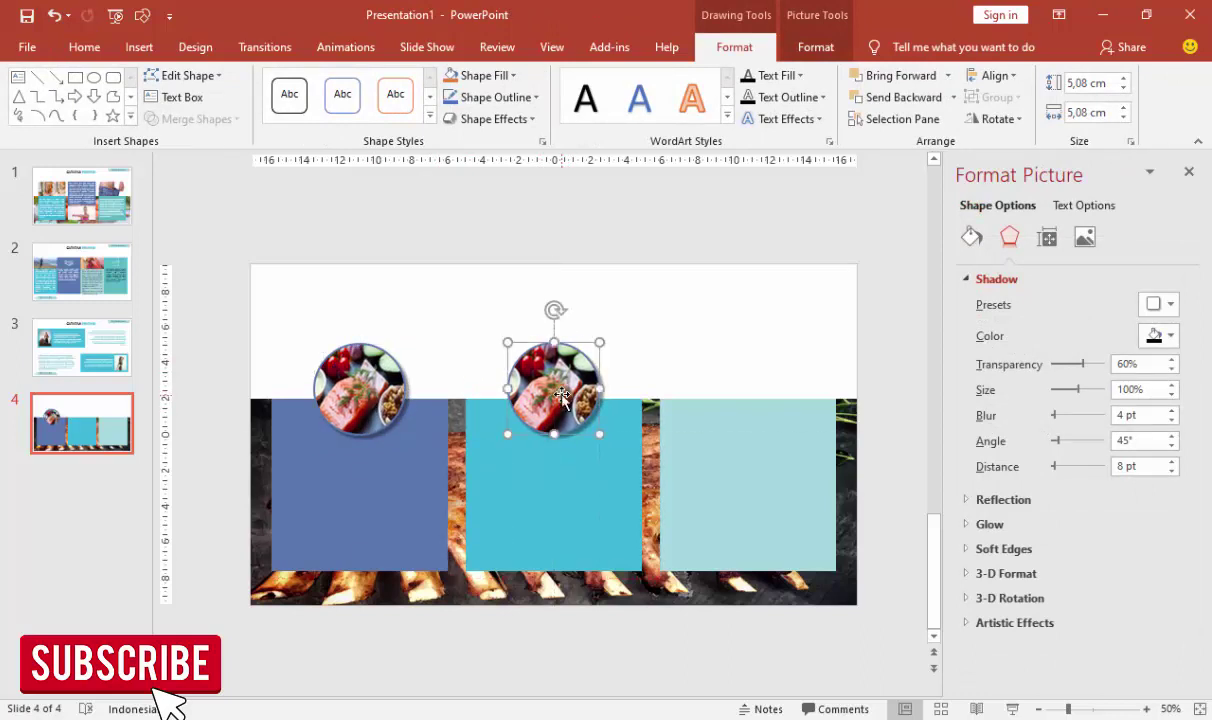
pyautogui.click(972, 238)
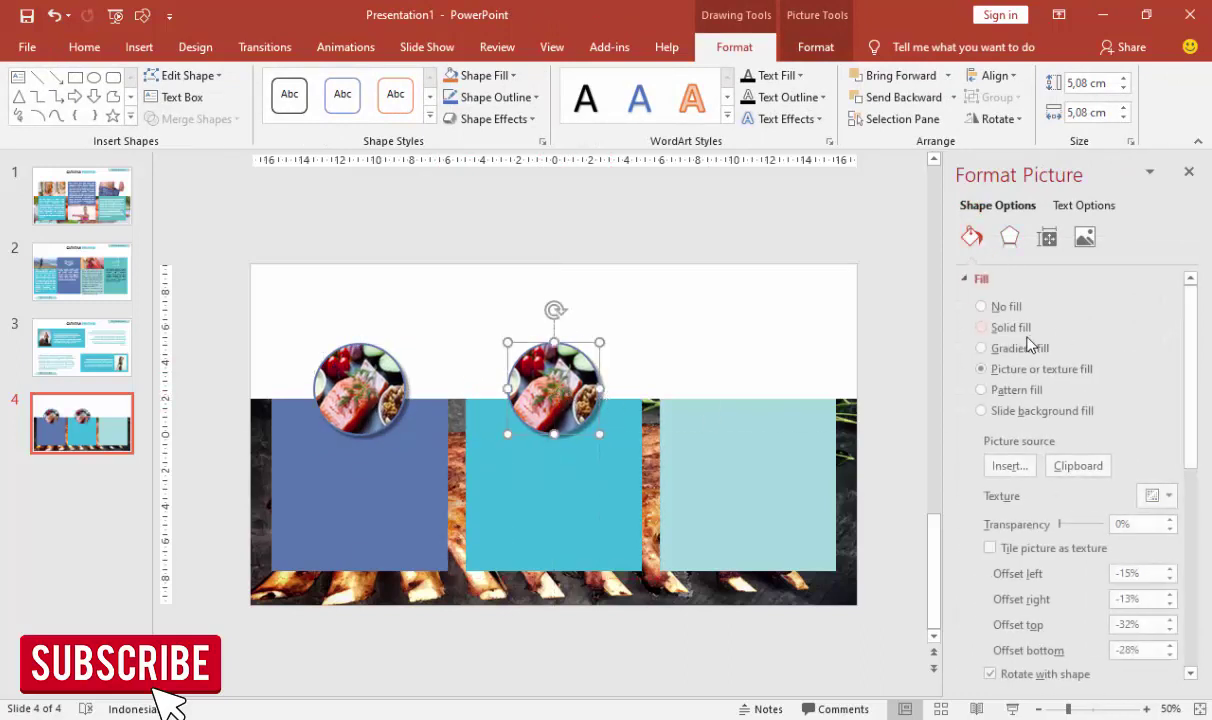
pyautogui.click(1010, 466)
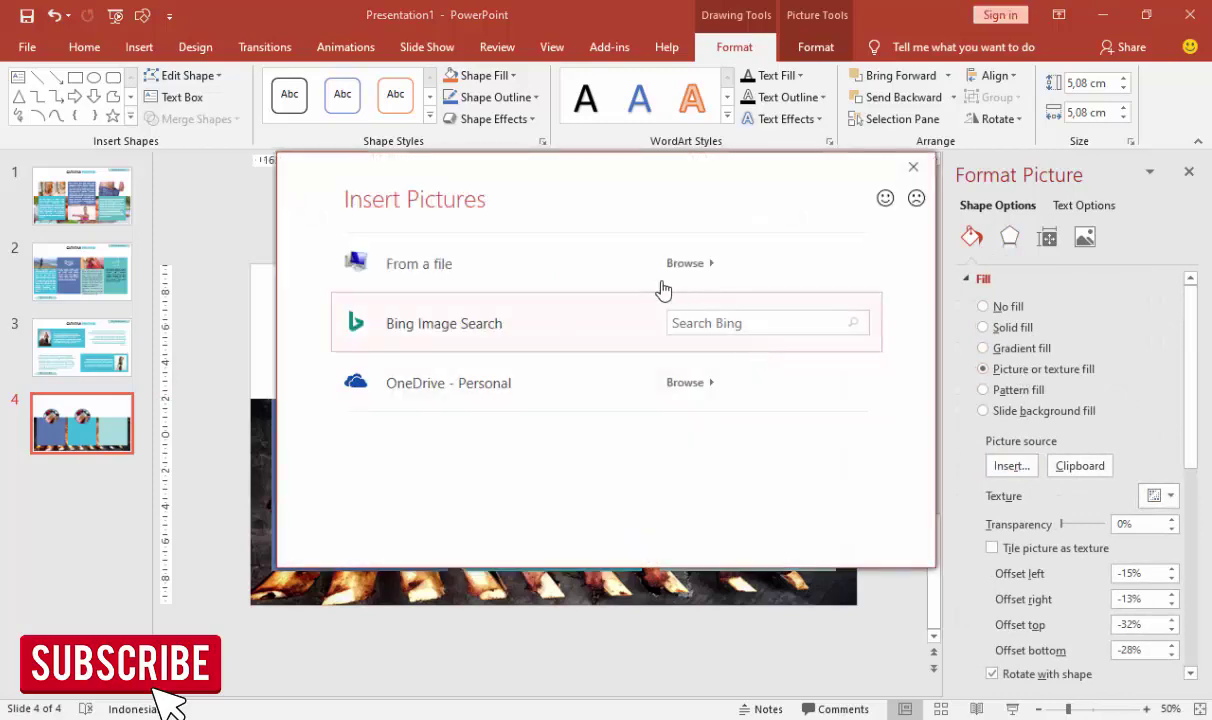
pyautogui.click(680, 264)
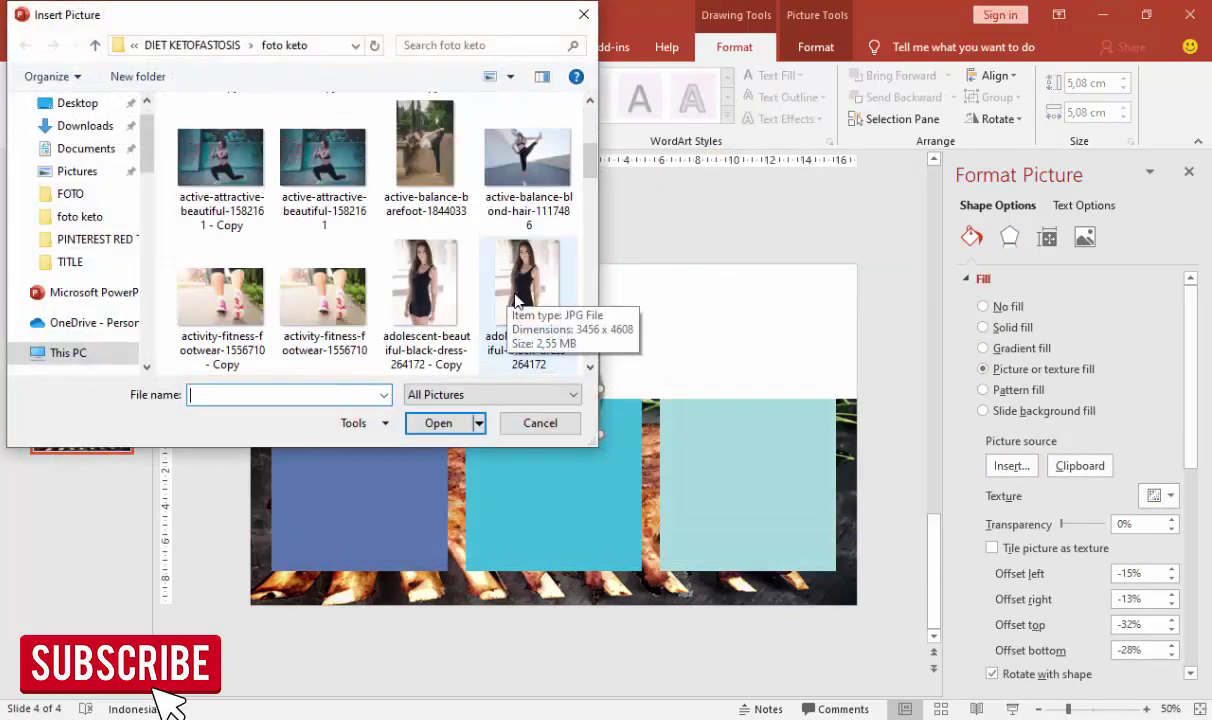
pyautogui.scroll(-3, 515, 300)
pyautogui.scroll(-2, 518, 302)
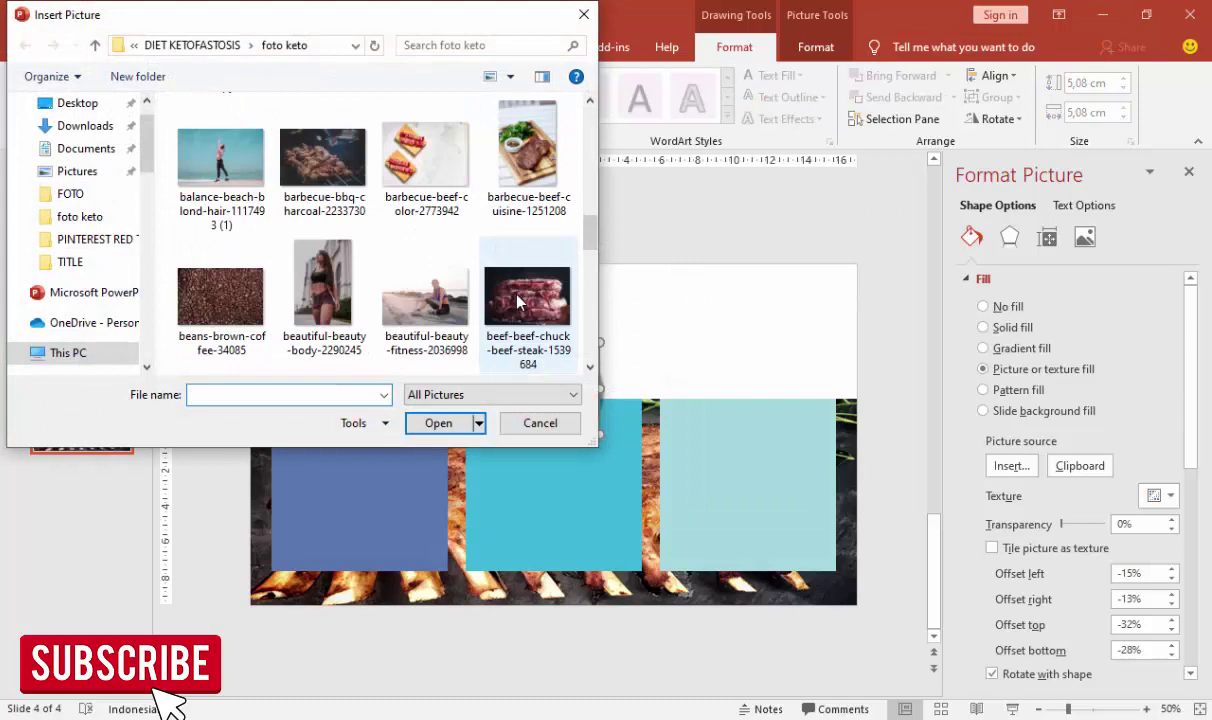
pyautogui.click(417, 178)
pyautogui.click(438, 423)
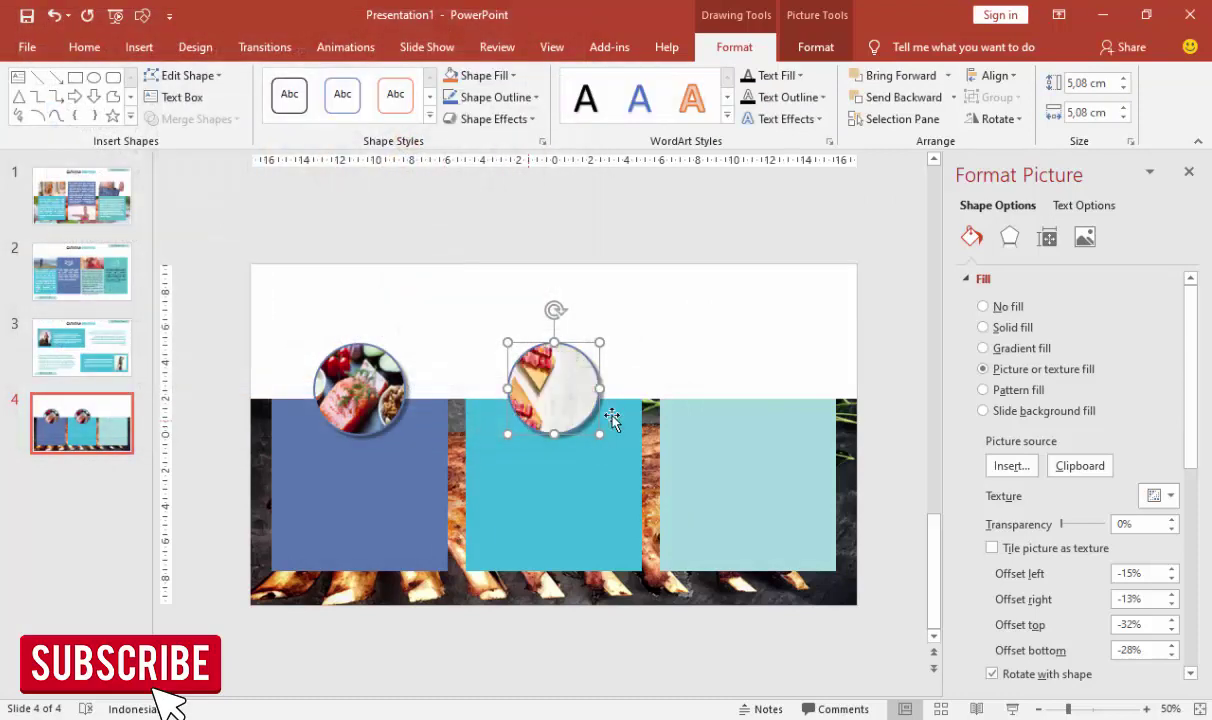
# Step: Reframe the middle photo by adjusting its top, bottom, left and right offsets
pyautogui.click(1172, 620)
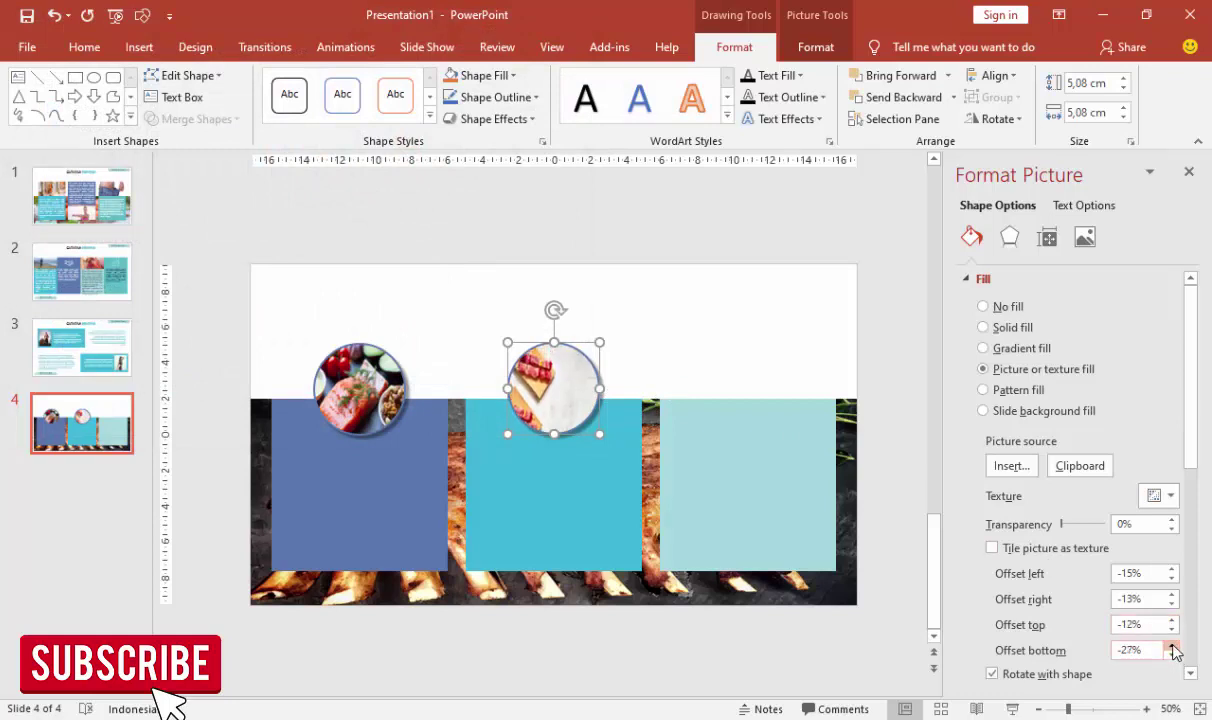
pyautogui.click(1172, 647)
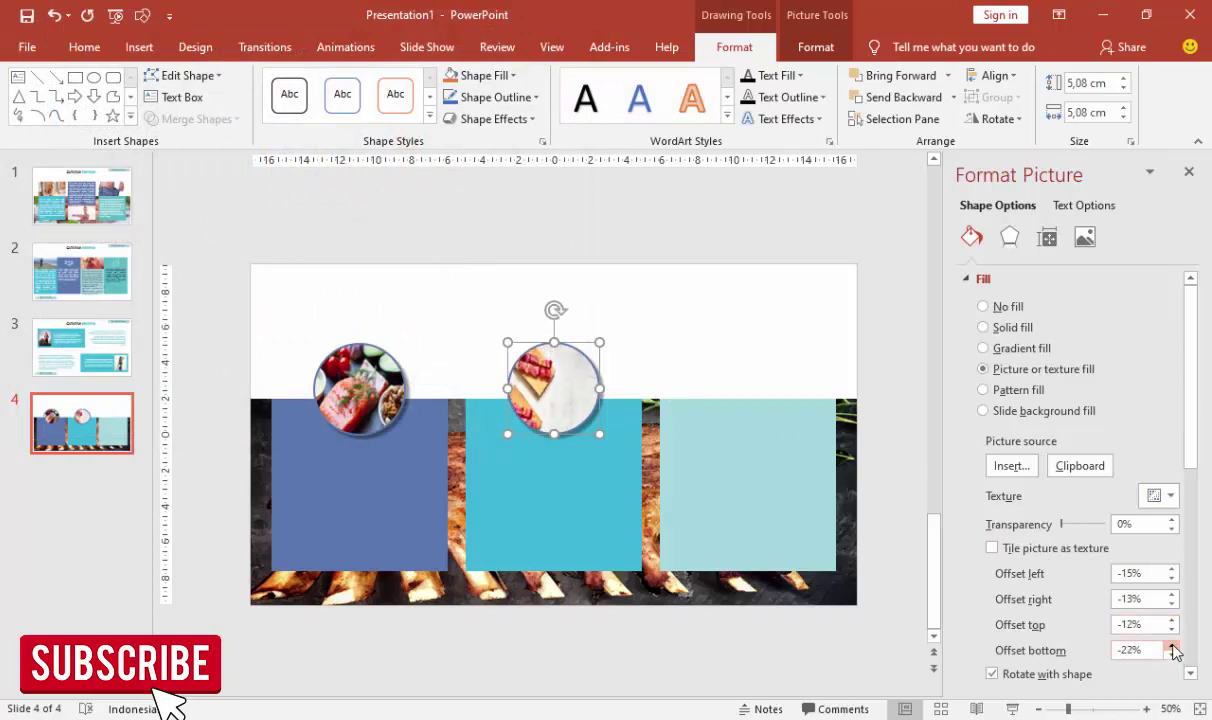
pyautogui.click(1172, 569)
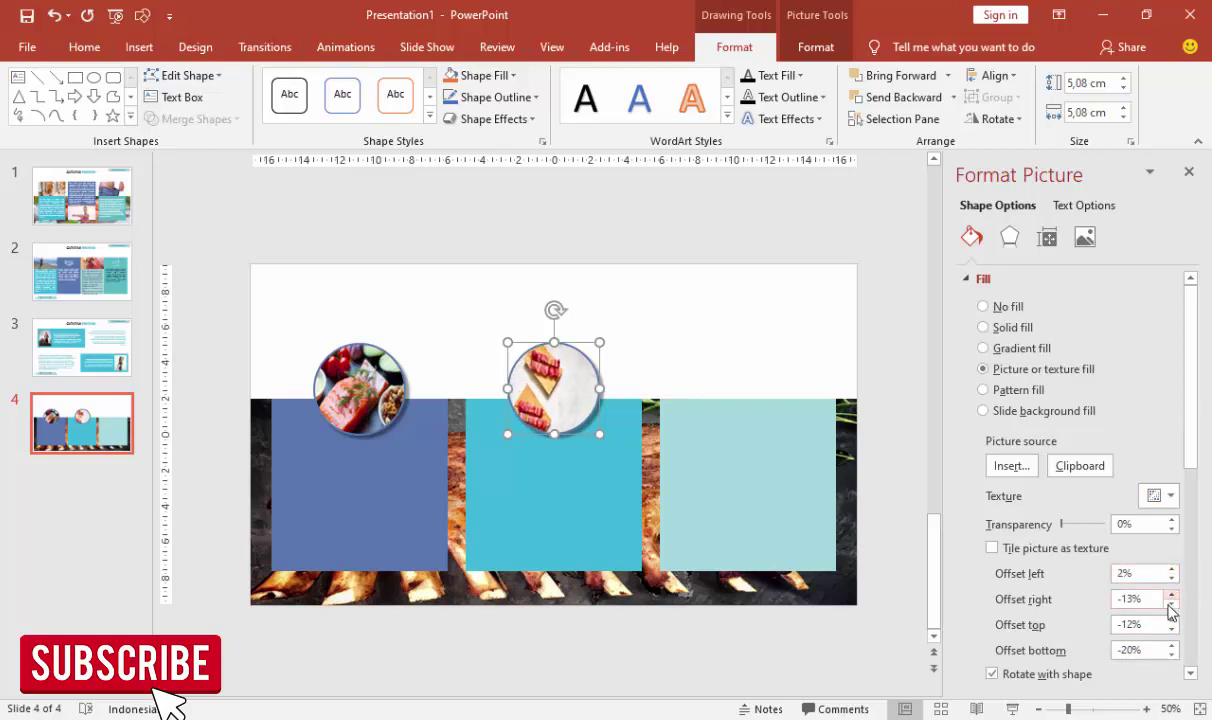
pyautogui.click(1172, 603)
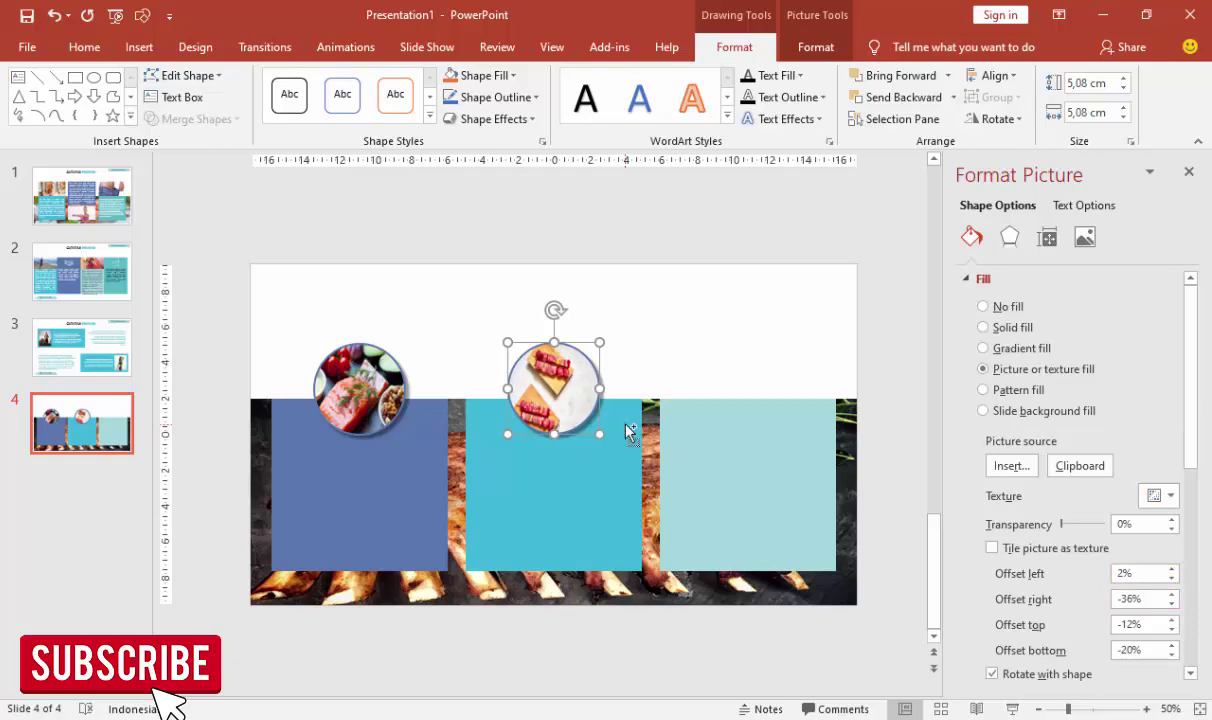
# Step: Copy the circle onto the right panel with the latte photo, then show slide 3
pyautogui.moveTo(560, 390); pyautogui.dragTo(754, 389)
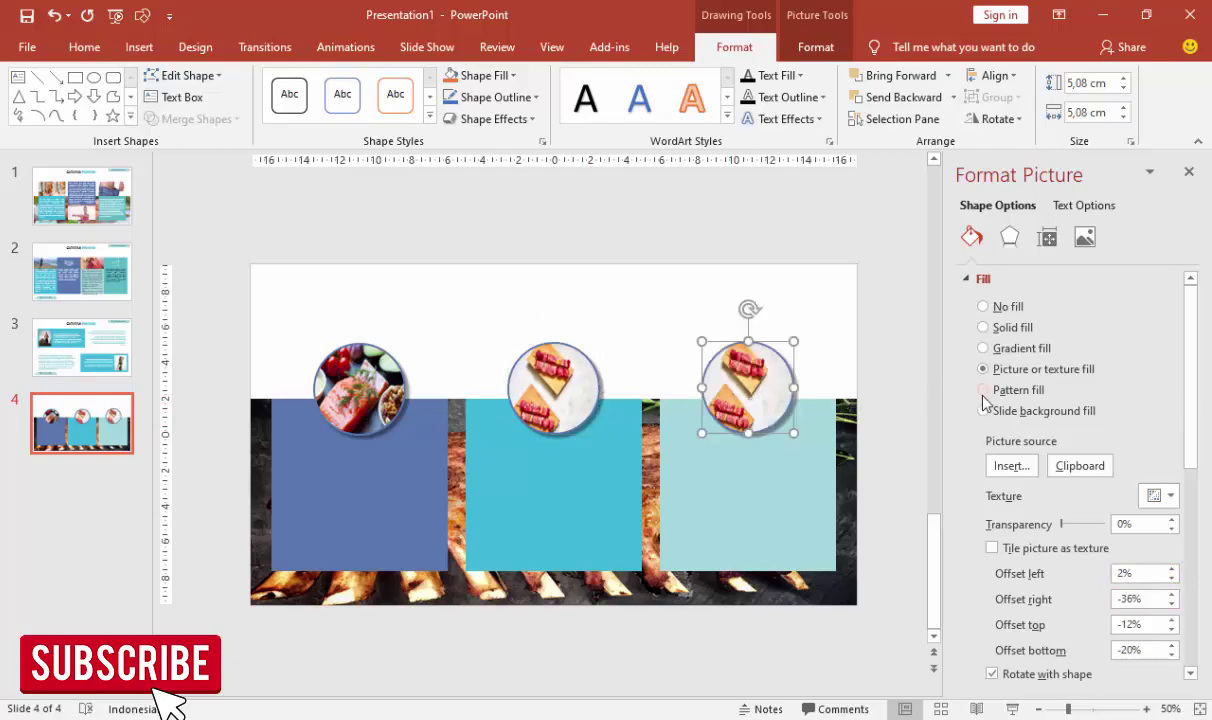
pyautogui.click(1010, 465)
pyautogui.click(476, 268)
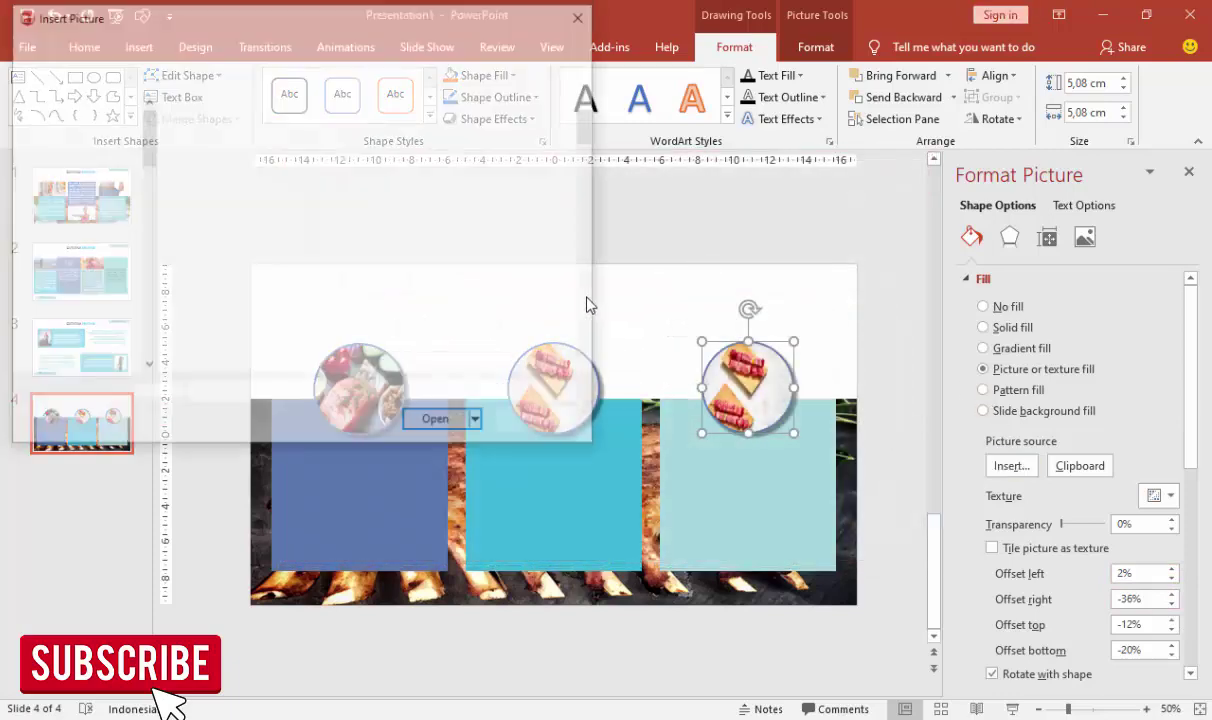
pyautogui.scroll(-2, 536, 230)
pyautogui.scroll(-2, 536, 230)
pyautogui.scroll(-2, 530, 232)
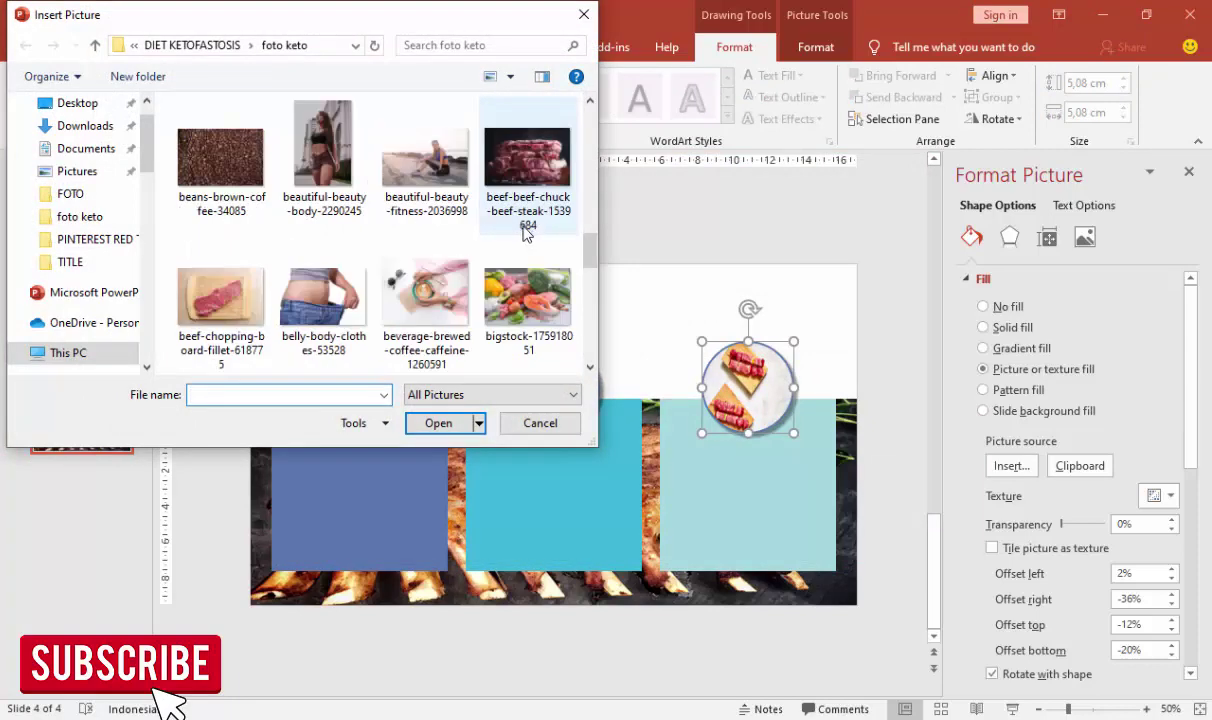
pyautogui.click(426, 295)
pyautogui.doubleClick(426, 295)
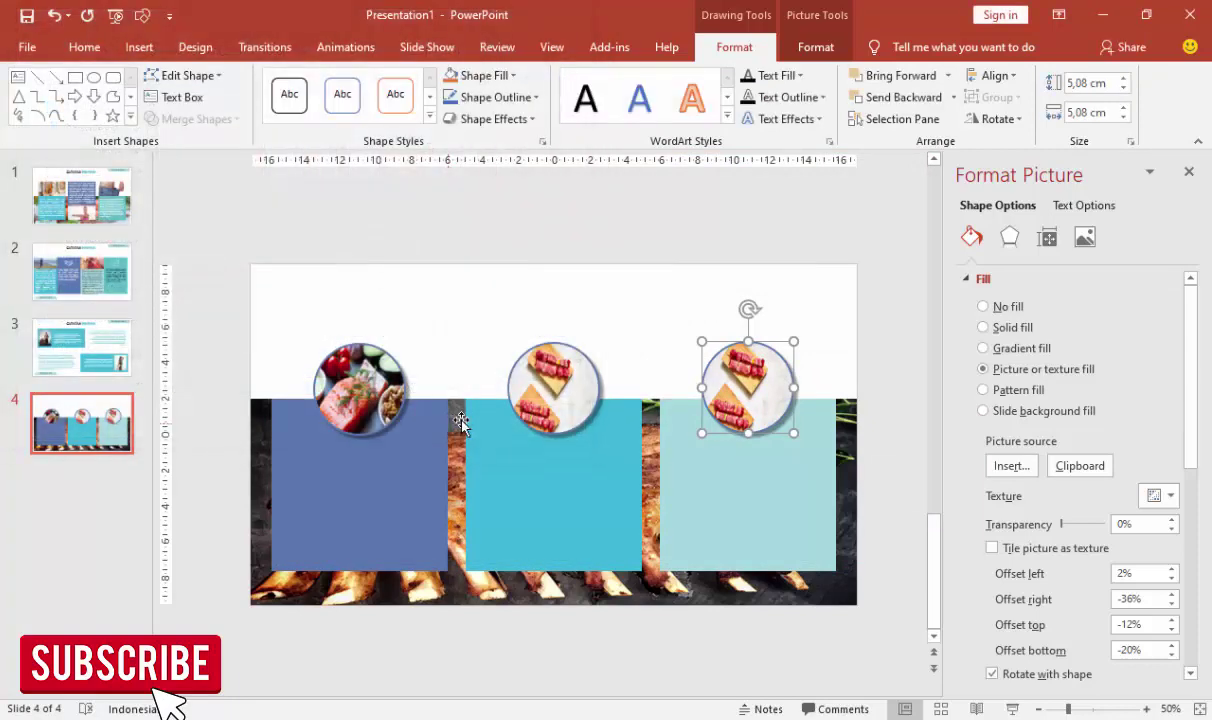
pyautogui.click(801, 298)
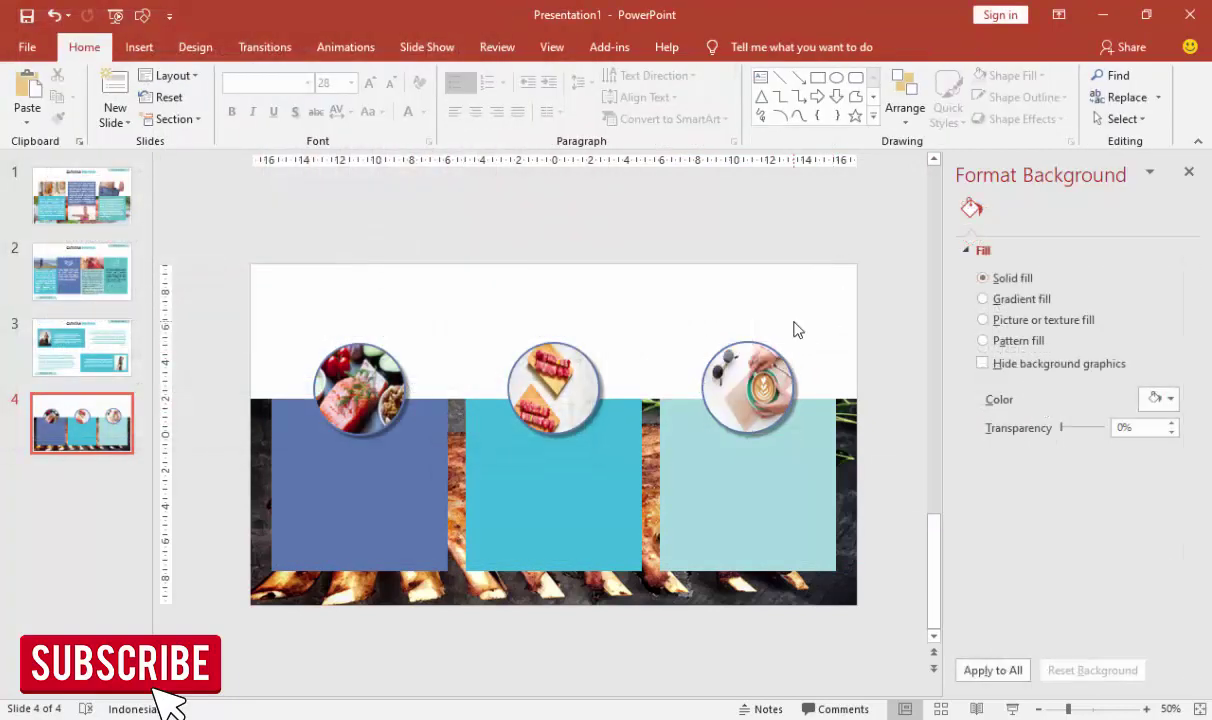
pyautogui.click(131, 352)
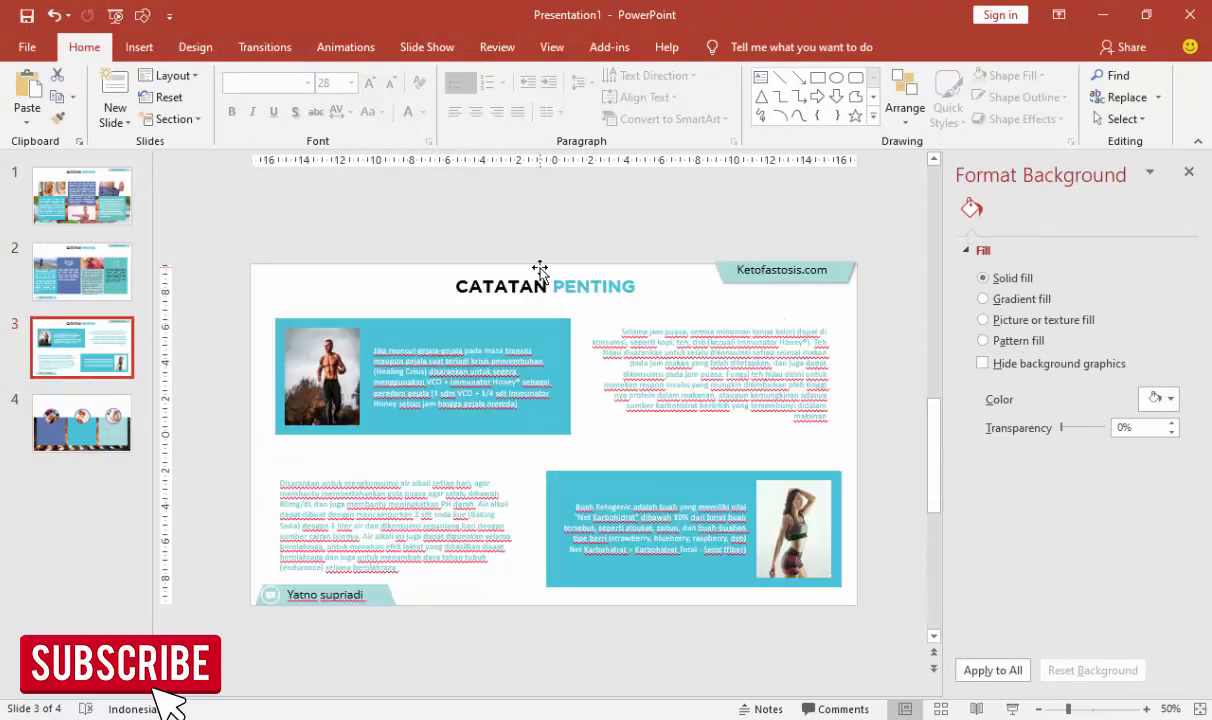
# Step: Copy the CATATAN PENTING title from slide 3 to the top centre of slide 4
pyautogui.click(528, 266)
pyautogui.click(527, 270)
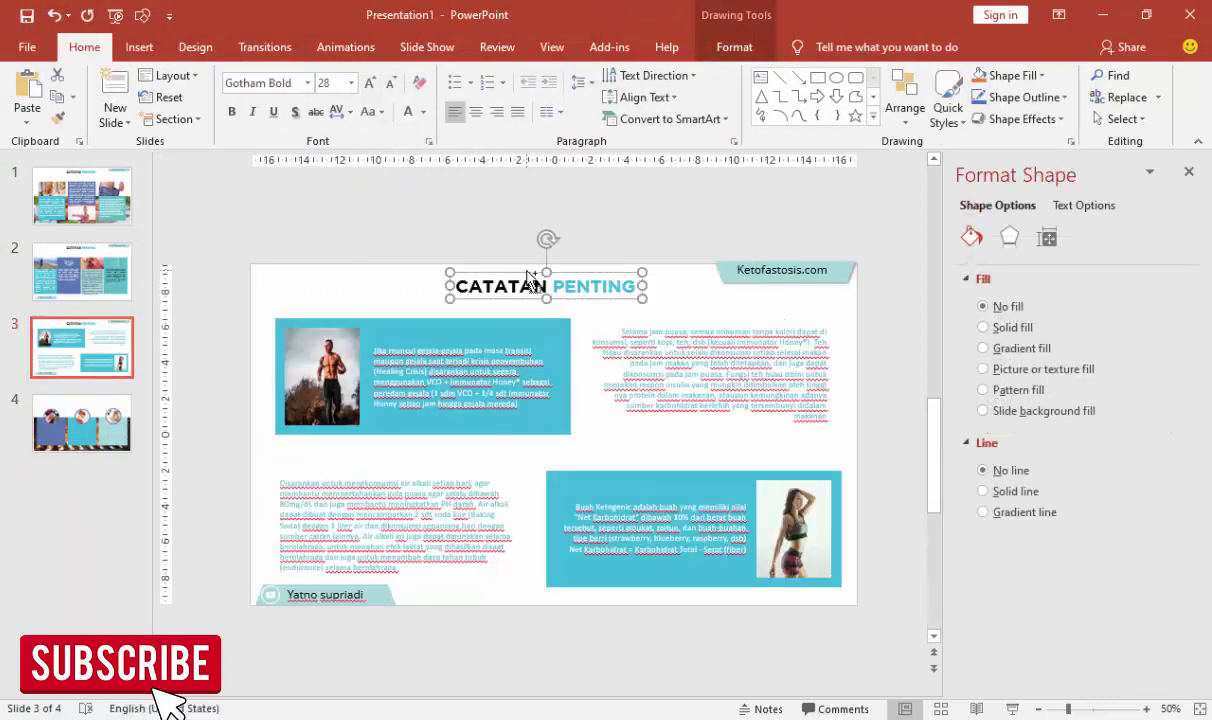
pyautogui.click(97, 390)
pyautogui.hotkey('ctrl', 'v')
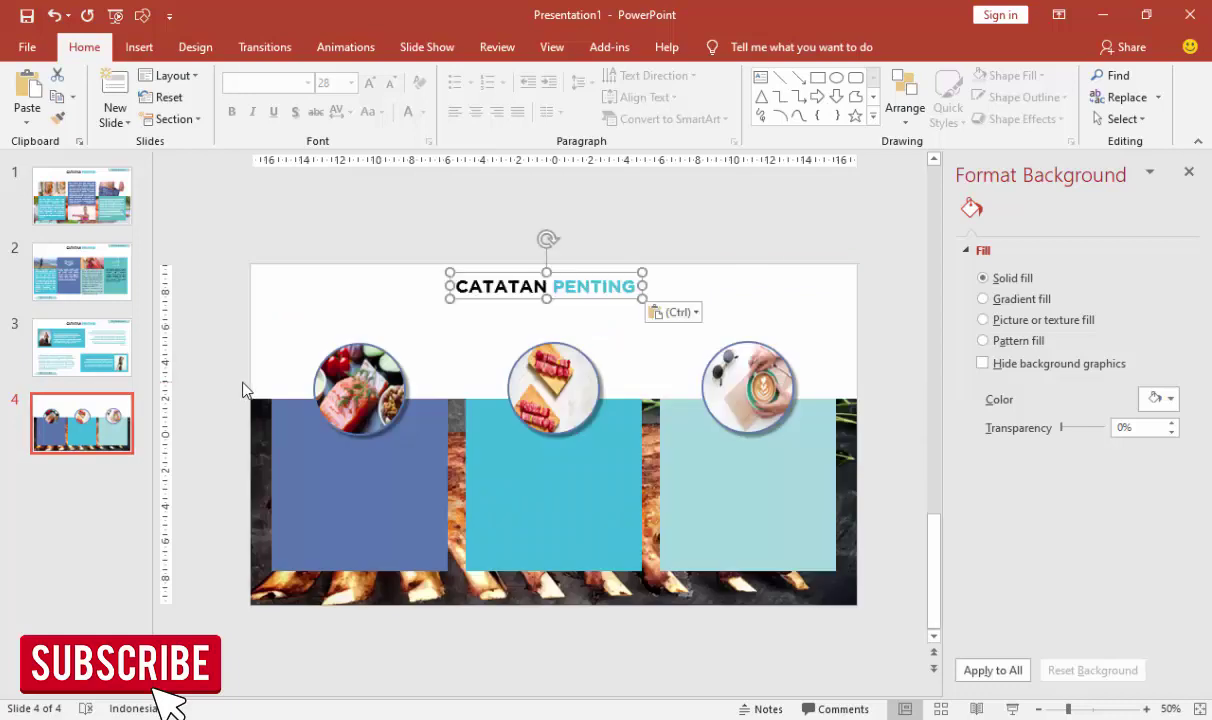
pyautogui.moveTo(579, 274); pyautogui.dragTo(611, 270)
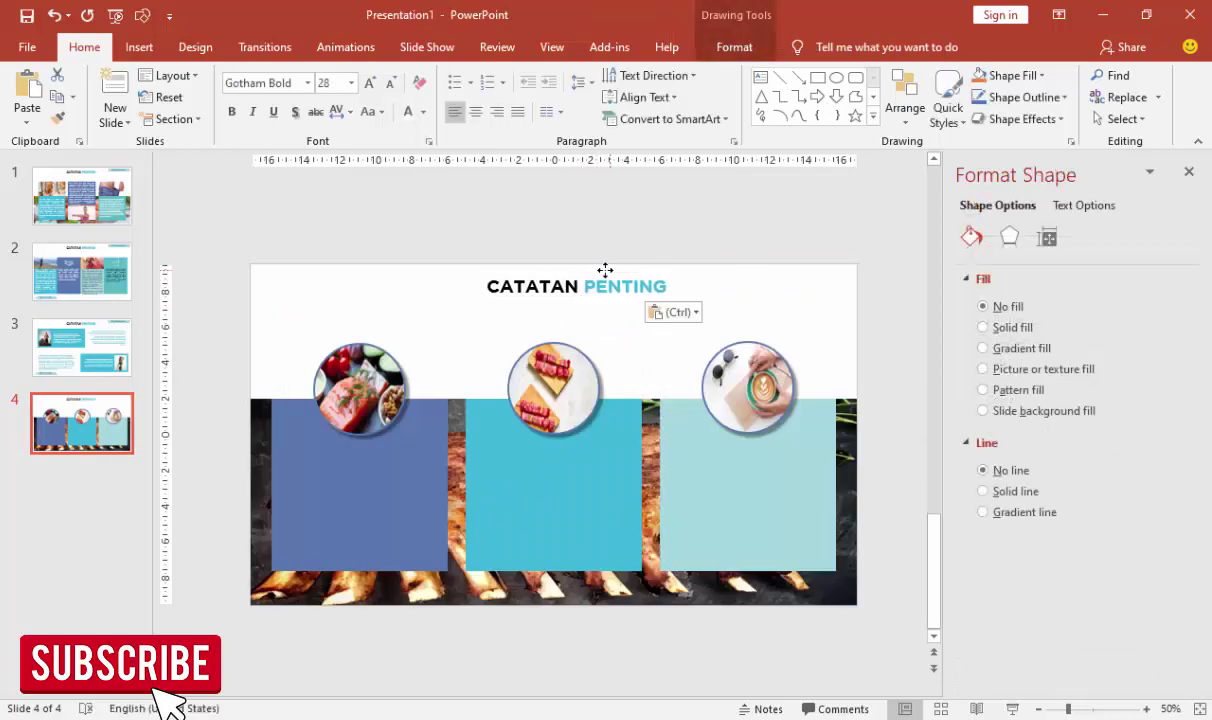
pyautogui.moveTo(611, 270); pyautogui.dragTo(598, 268)
pyautogui.click(612, 337)
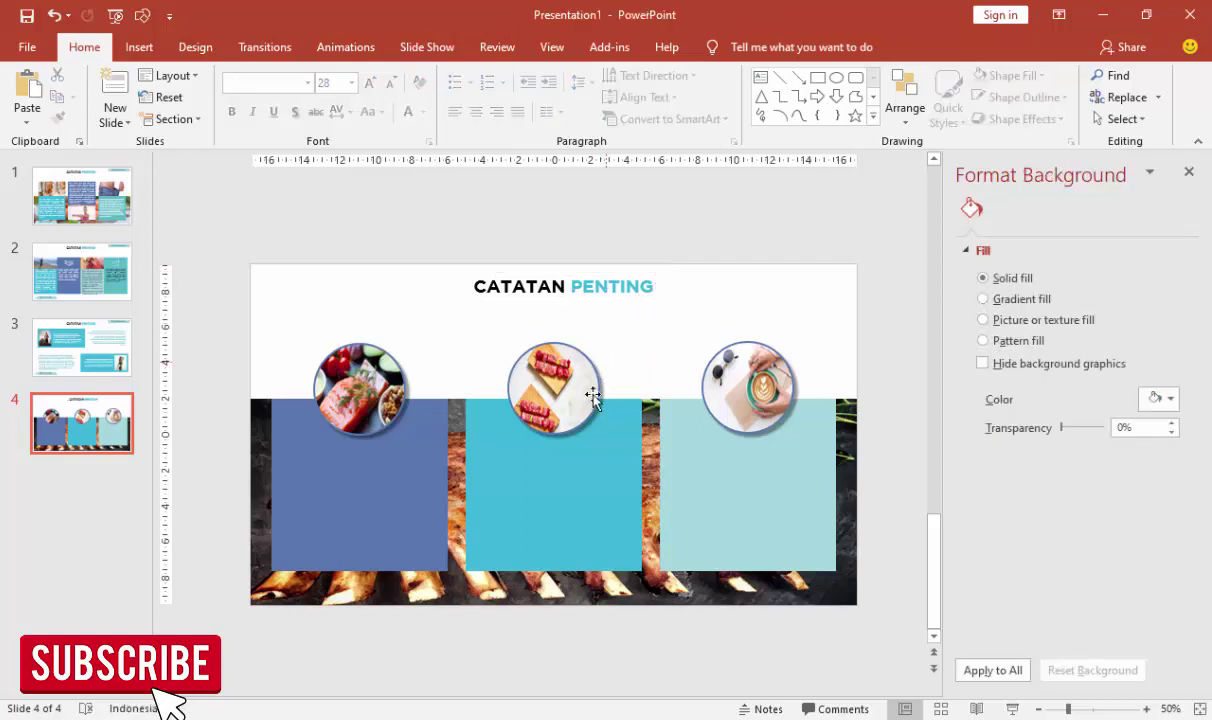
# Step: Draw an empty text box over the blue panel
pyautogui.click(139, 47)
pyautogui.click(769, 103)
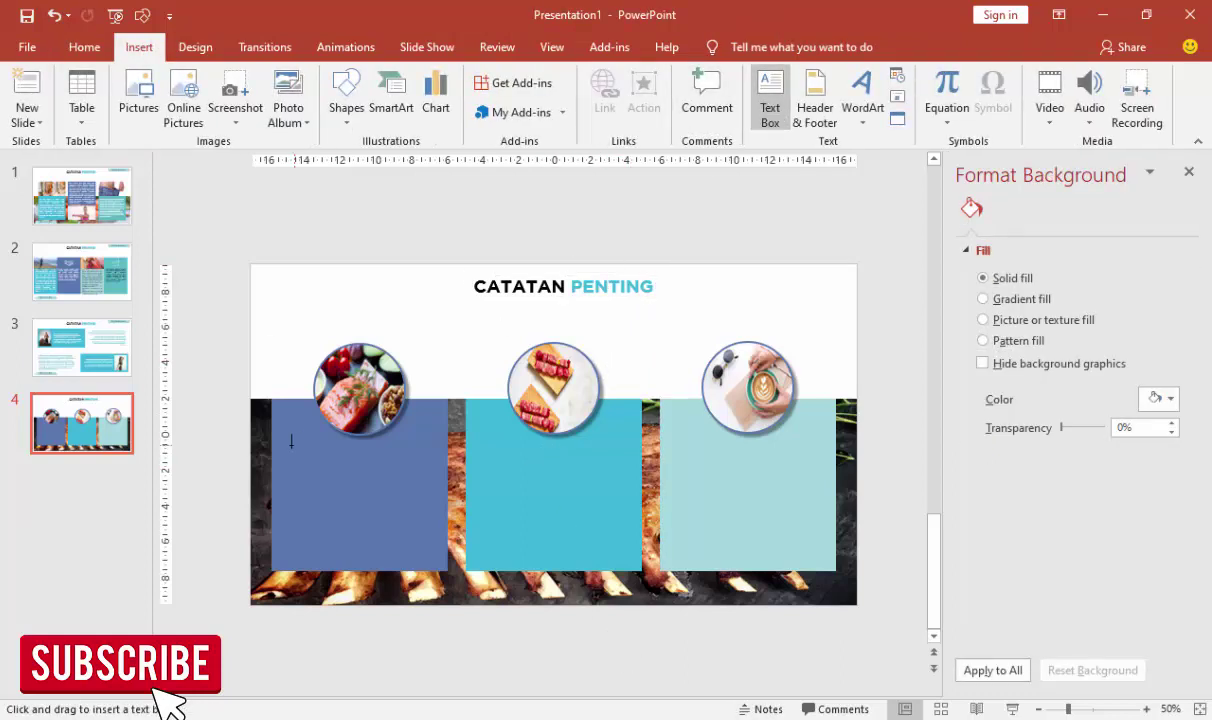
pyautogui.moveTo(395, 475); pyautogui.dragTo(435, 557)
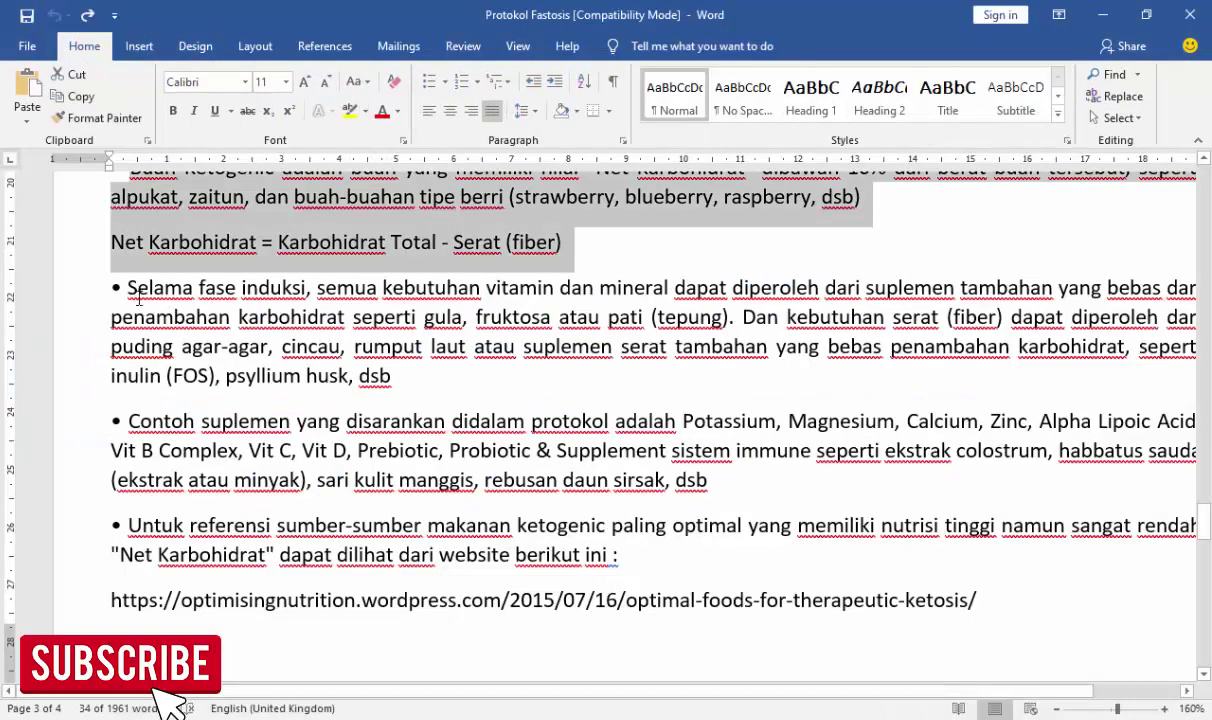
# Step: Select the 'Selama fase induksi' paragraph in the Word protocol for copying
pyautogui.moveTo(130, 290); pyautogui.dragTo(390, 374)
pyautogui.click(392, 374)
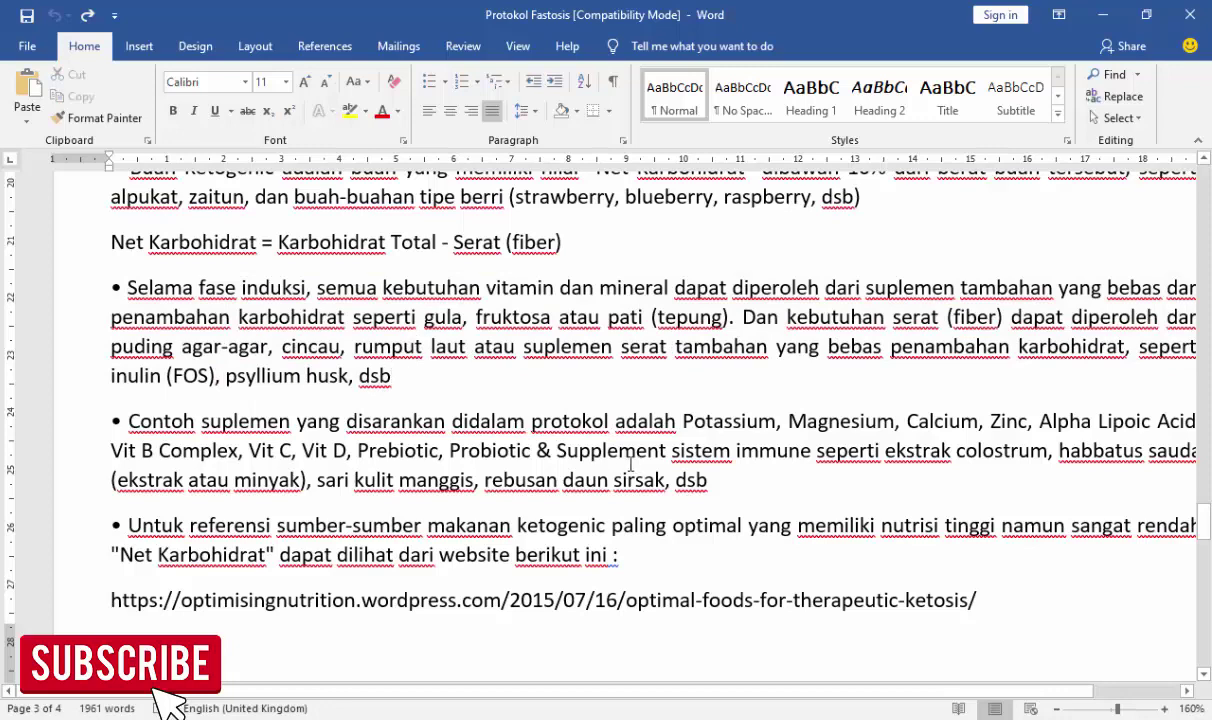
pyautogui.moveTo(189, 300); pyautogui.dragTo(395, 375)
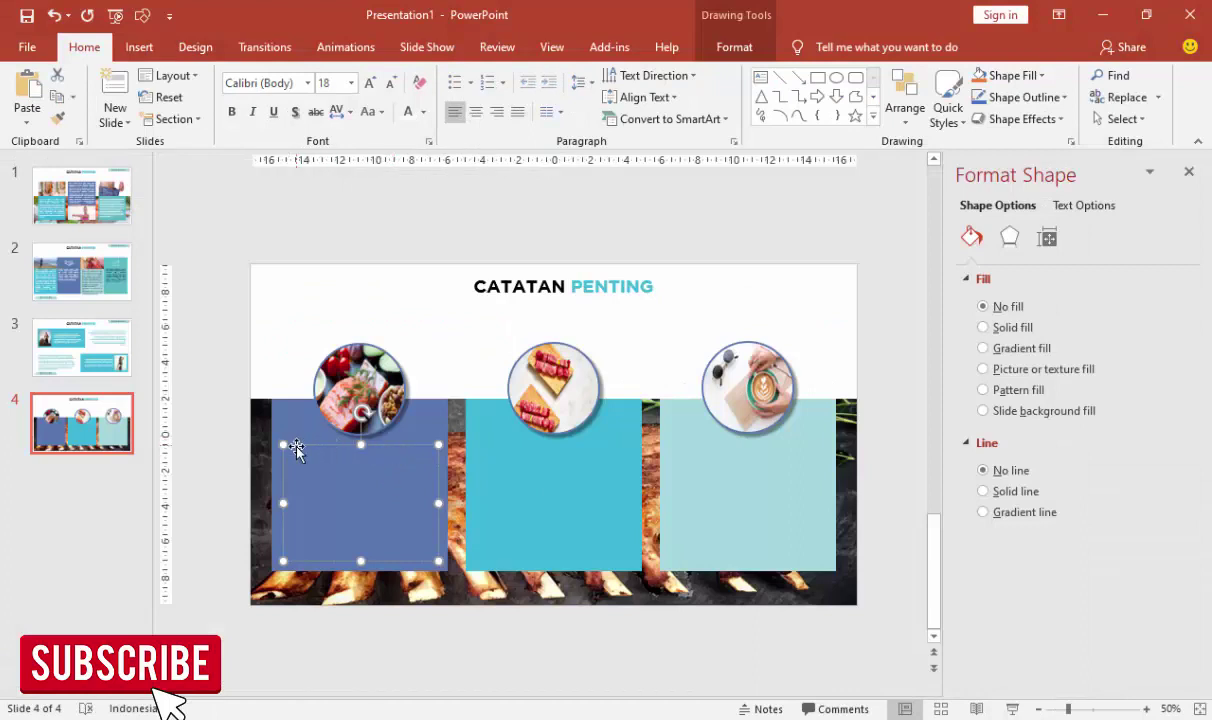
# Step: Paste the Selama fase induksi paragraph into a 14 pt text box on the blue panel
pyautogui.click(210, 441)
pyautogui.click(290, 465)
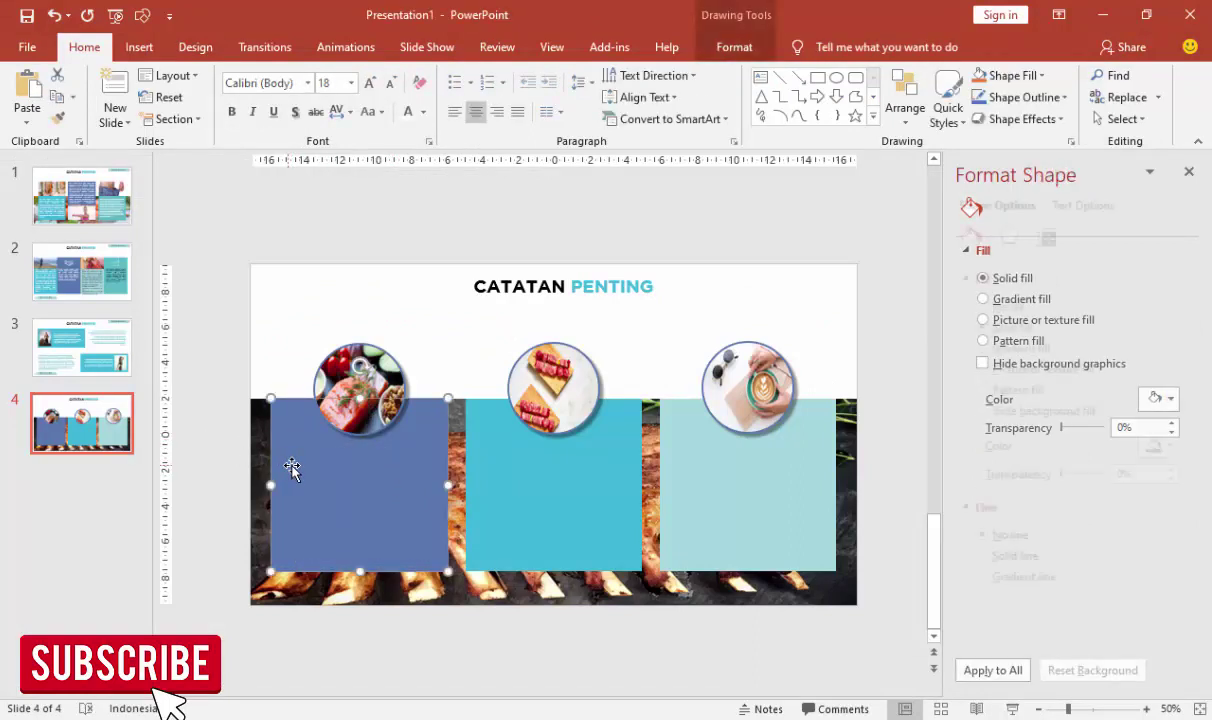
pyautogui.click(139, 47)
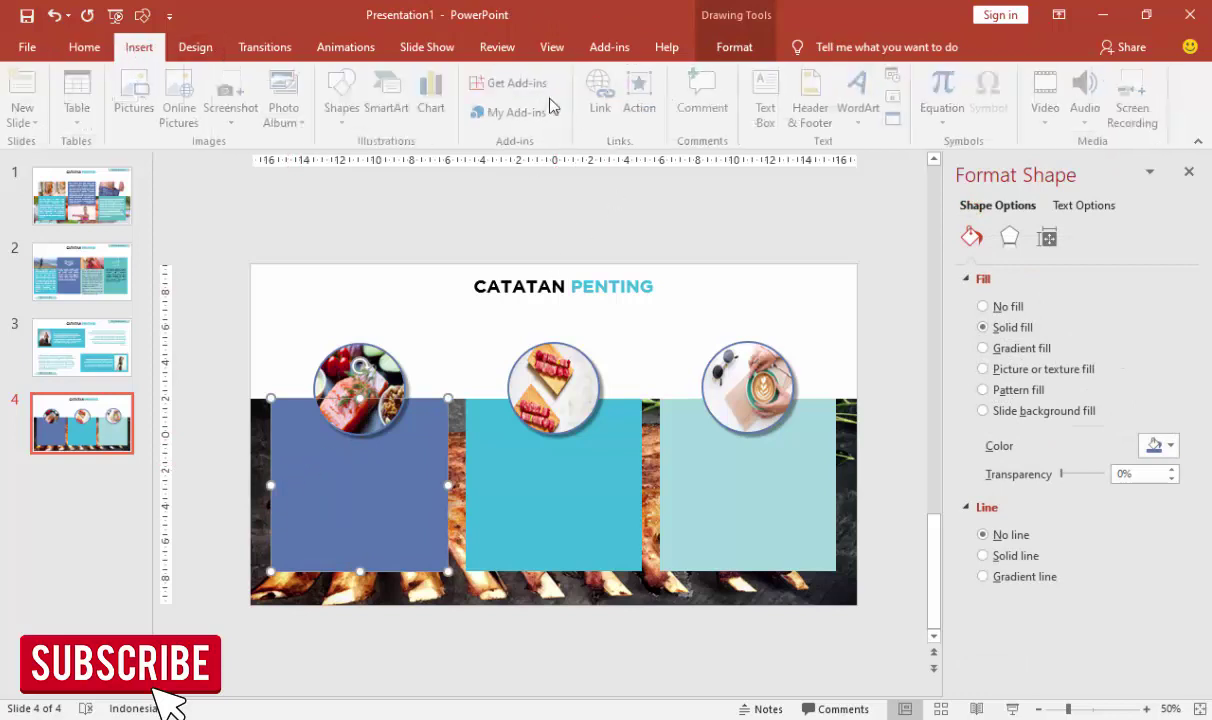
pyautogui.click(770, 100)
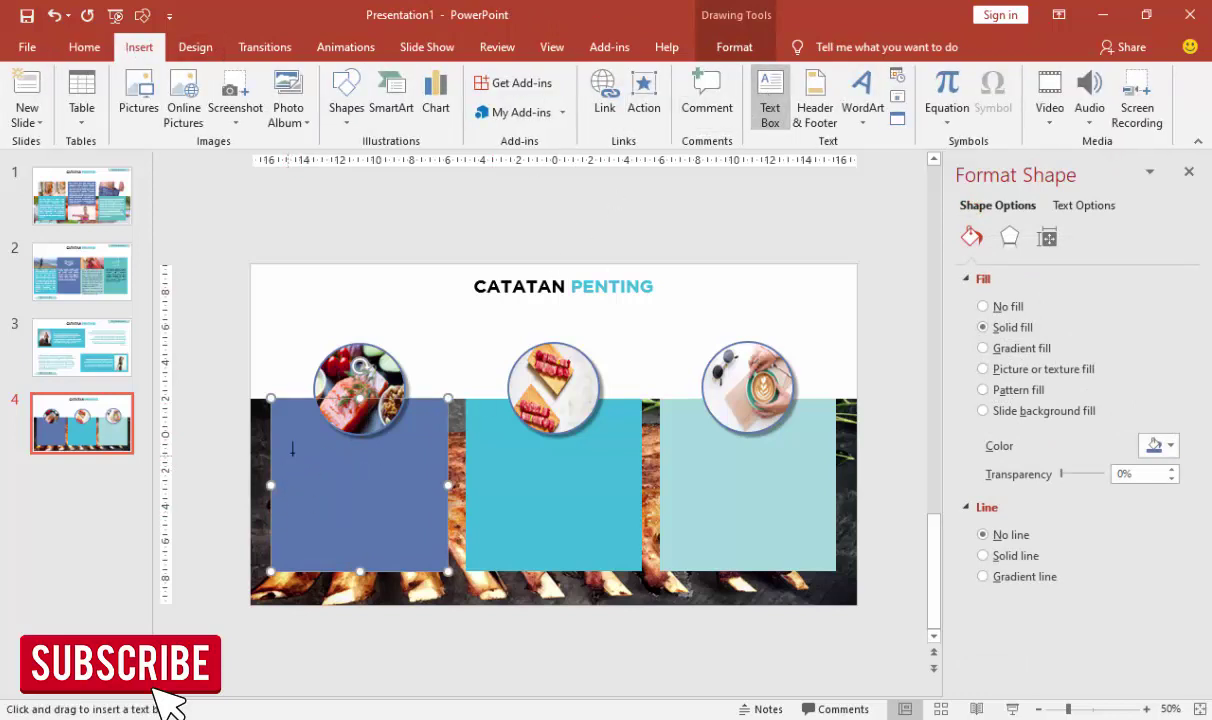
pyautogui.moveTo(292, 449); pyautogui.dragTo(433, 533)
pyautogui.hotkey('ctrl', 'v')
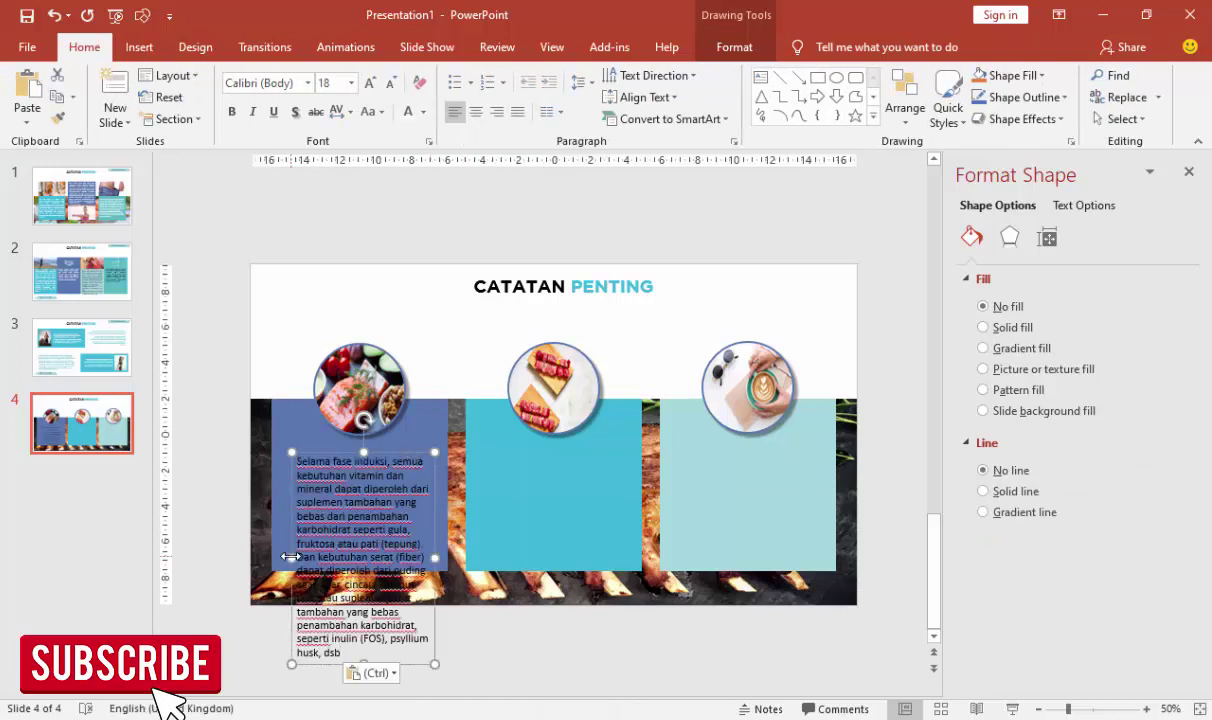
pyautogui.moveTo(291, 556); pyautogui.dragTo(279, 556)
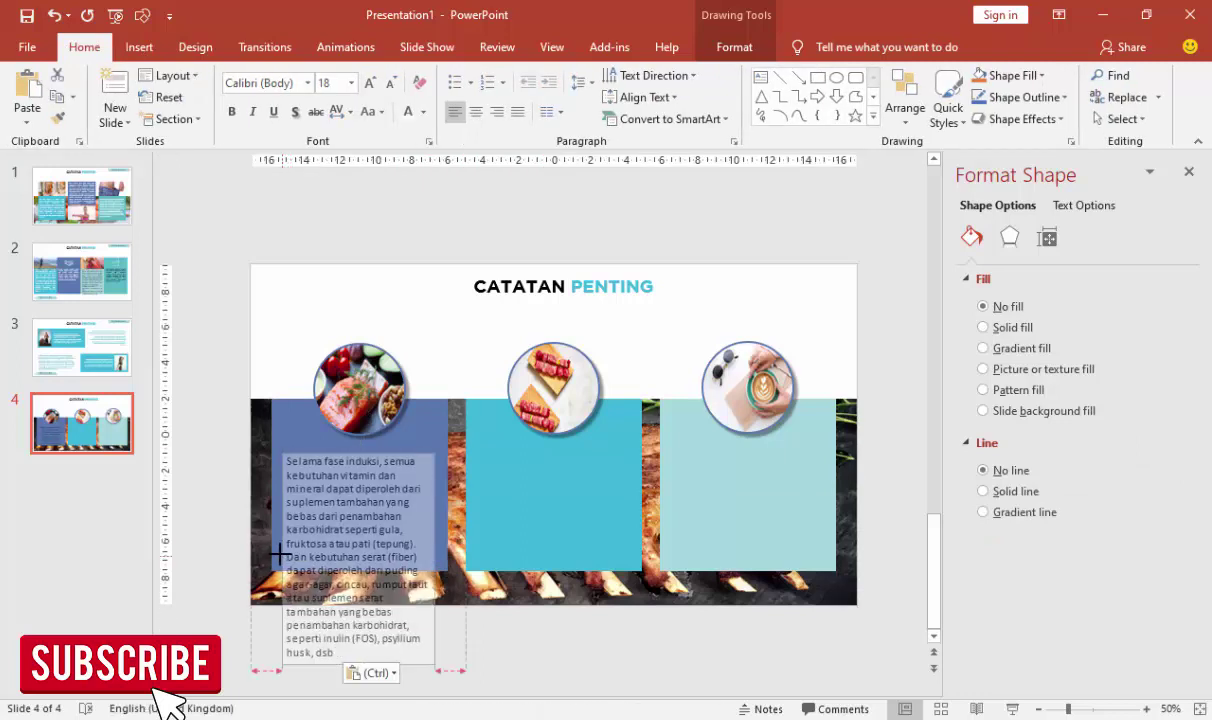
pyautogui.click(349, 84)
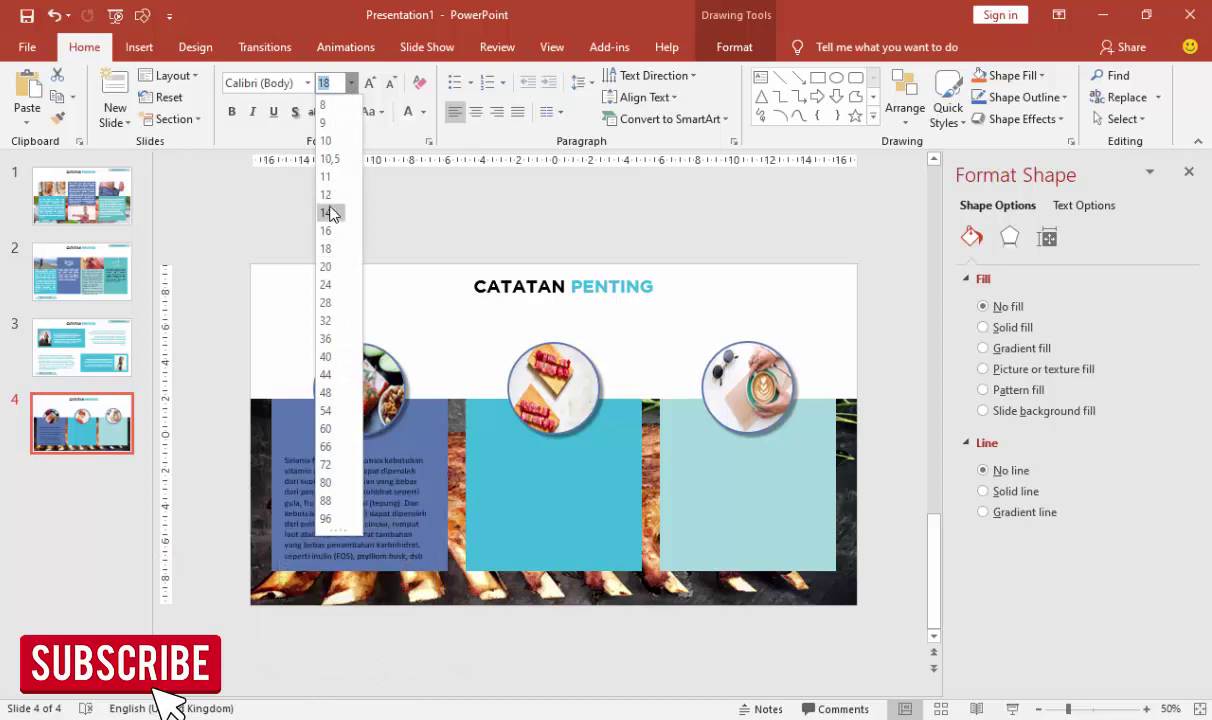
pyautogui.click(330, 213)
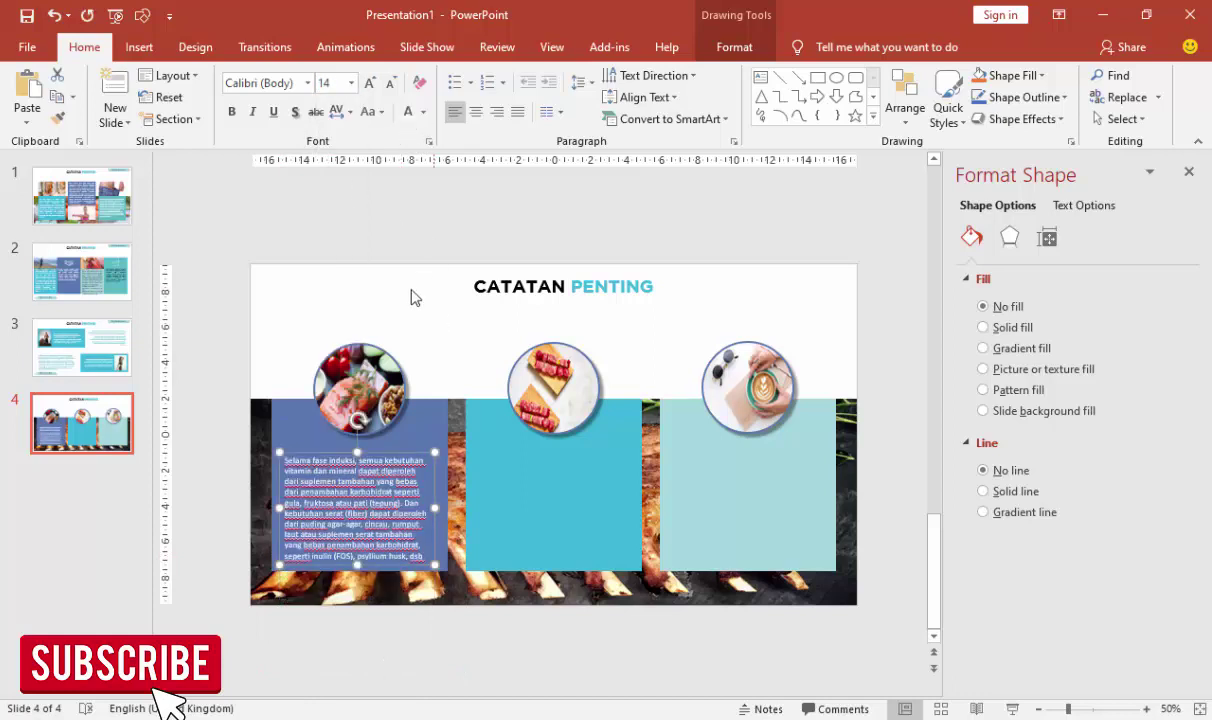
pyautogui.moveTo(385, 455); pyautogui.dragTo(591, 448)
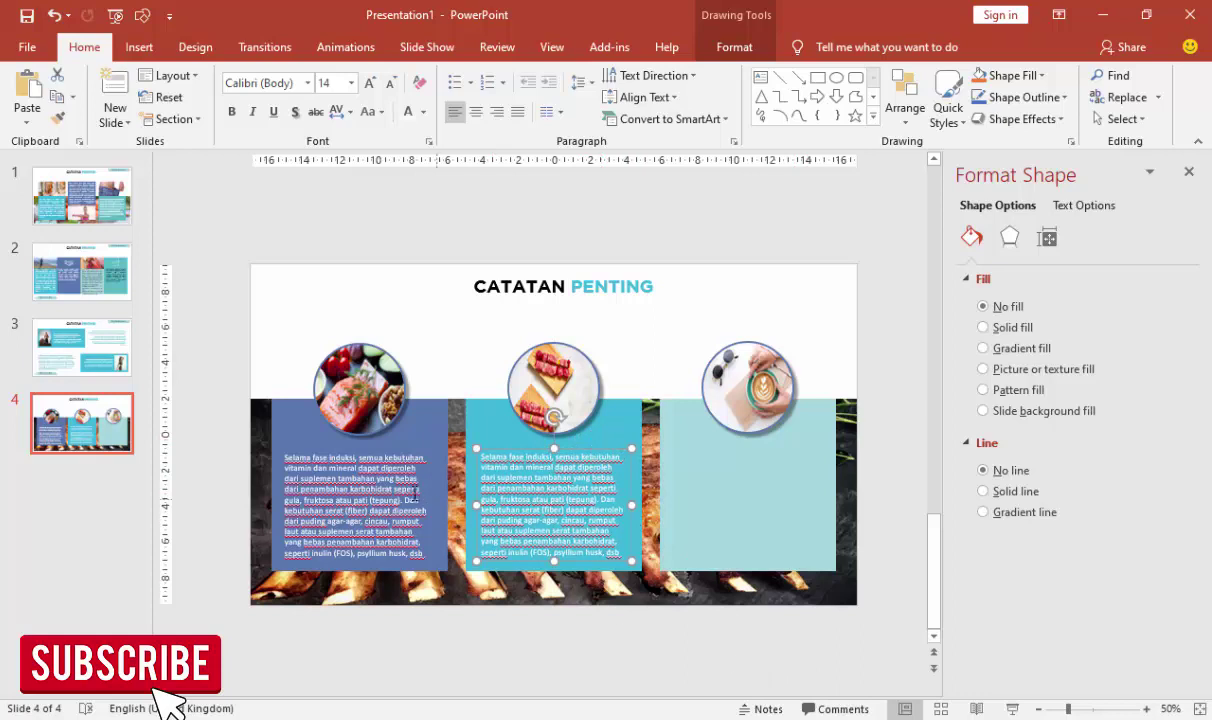
# Step: Centre the paragraph text in both the blue and teal panels
pyautogui.click(409, 448)
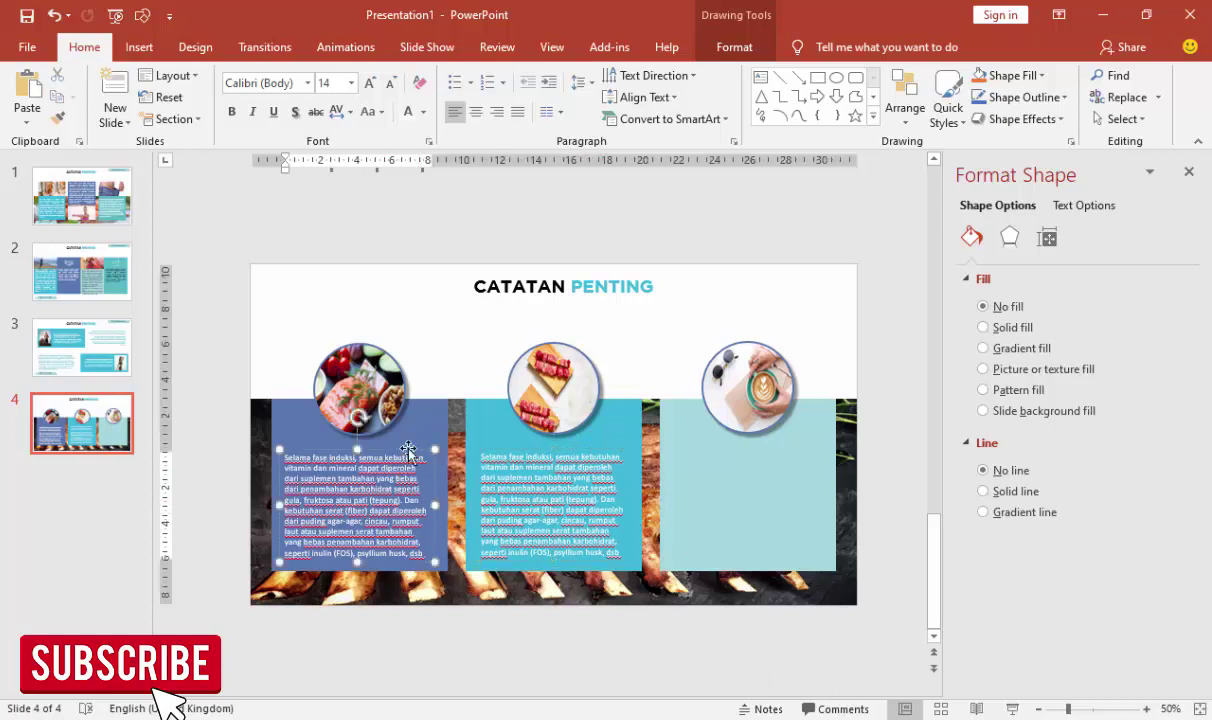
pyautogui.click(474, 118)
pyautogui.click(572, 449)
pyautogui.click(478, 119)
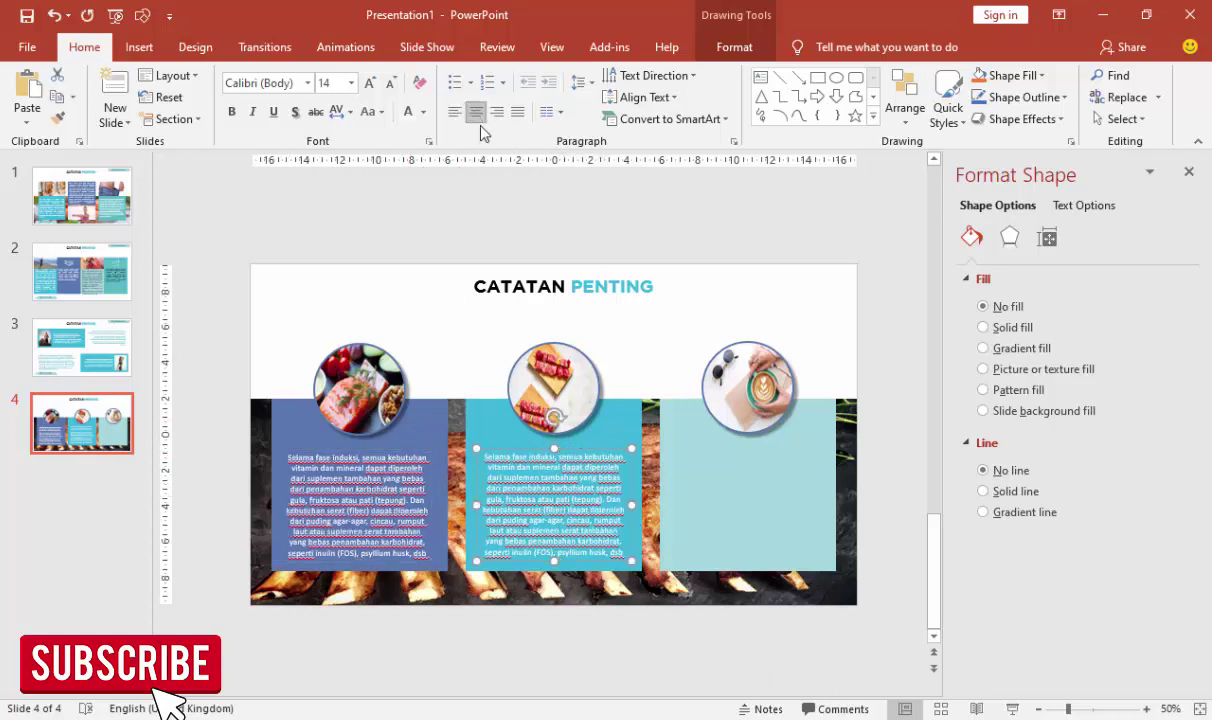
pyautogui.hotkey('alt', 'Tab')
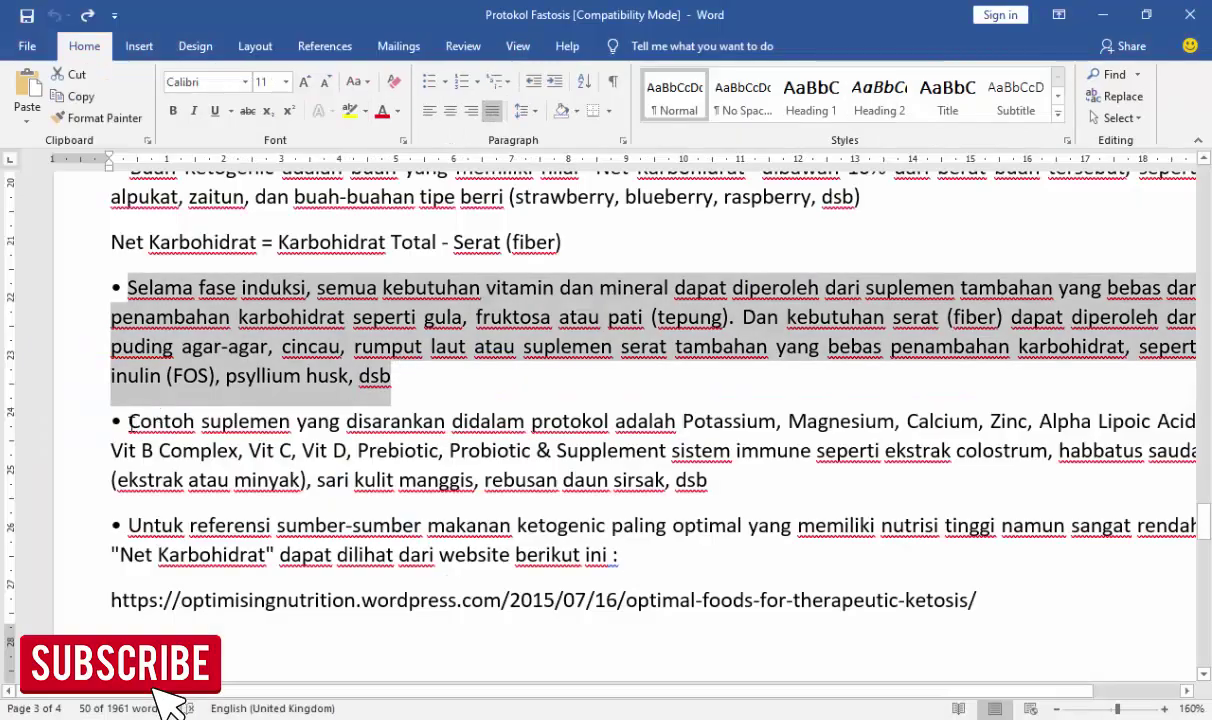
# Step: Replace the teal panel's text with Word's 'Contoh suplemen' paragraph in white 14 pt
pyautogui.moveTo(127, 421)
pyautogui.mouseDown()
pyautogui.moveTo(418, 469)
pyautogui.moveTo(706, 481)
pyautogui.mouseUp()
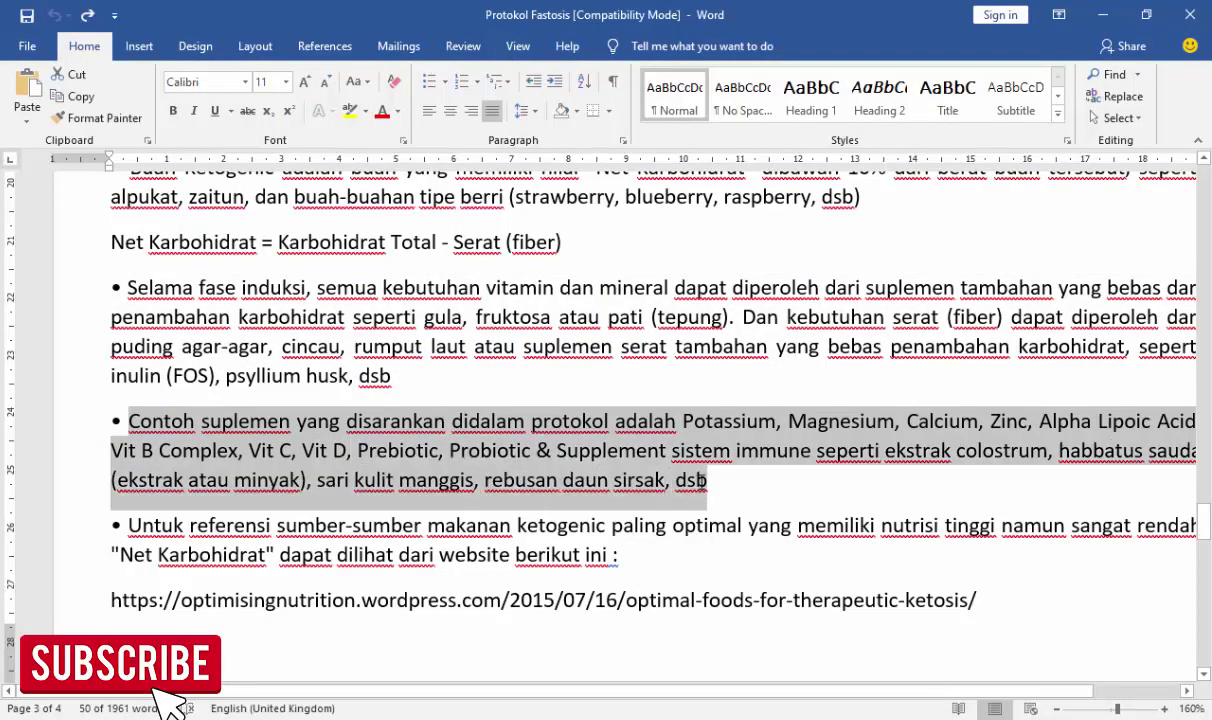
pyautogui.hotkey('alt', 'Tab')
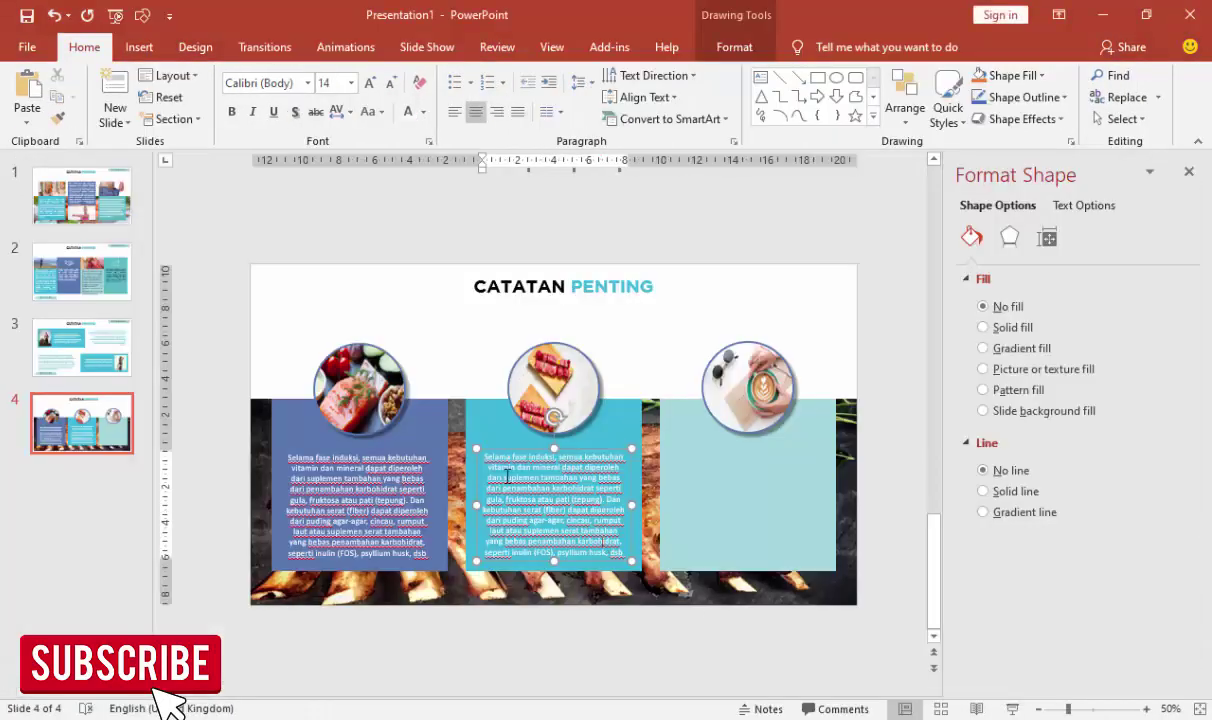
pyautogui.moveTo(484, 457); pyautogui.dragTo(622, 553)
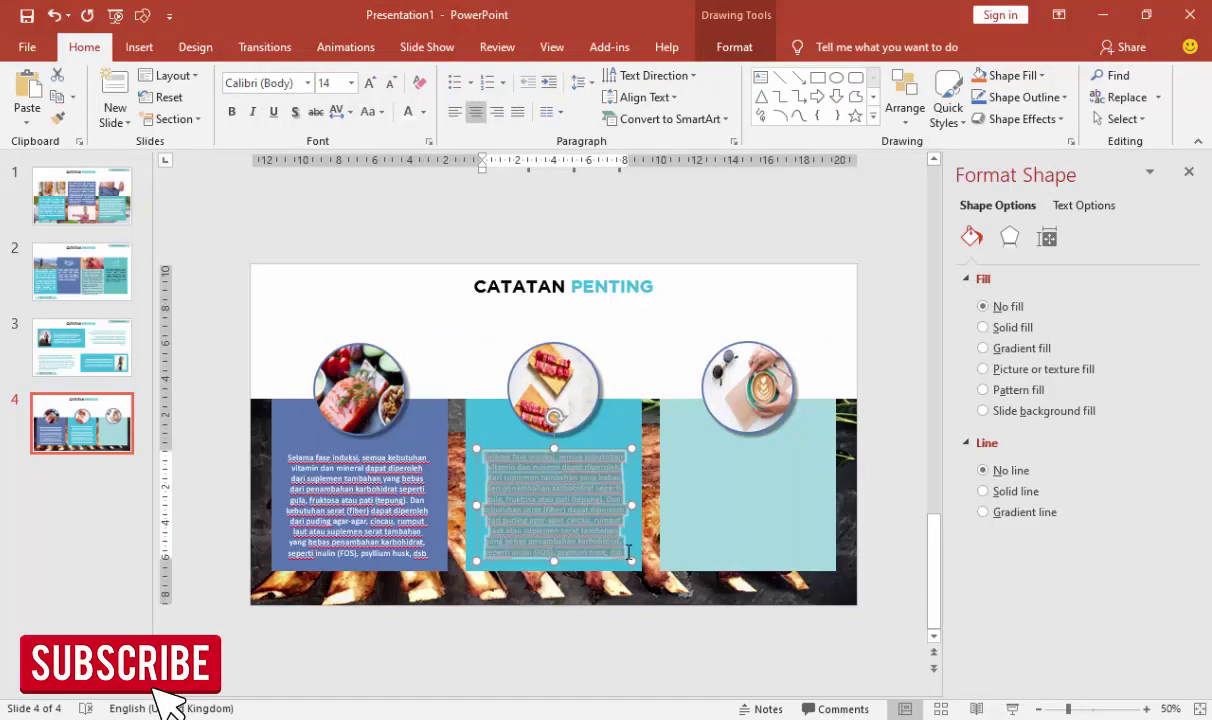
pyautogui.hotkey('ctrl', 'v')
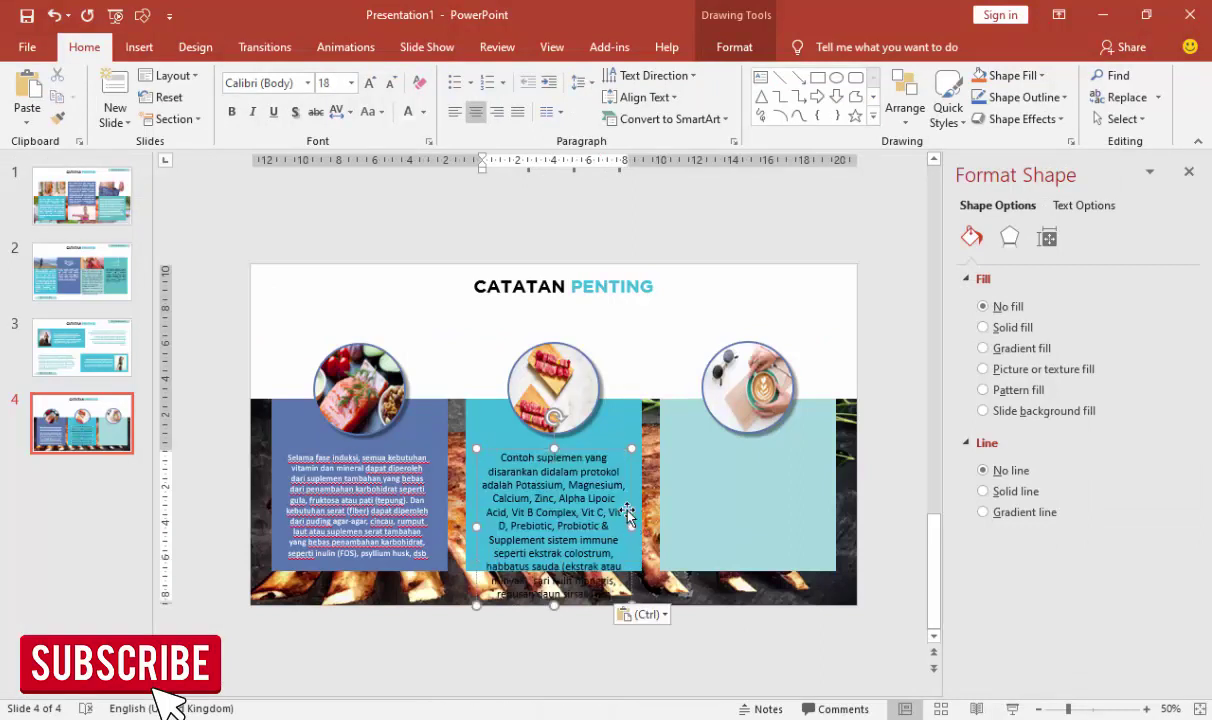
pyautogui.press('Escape')
pyautogui.click(407, 111)
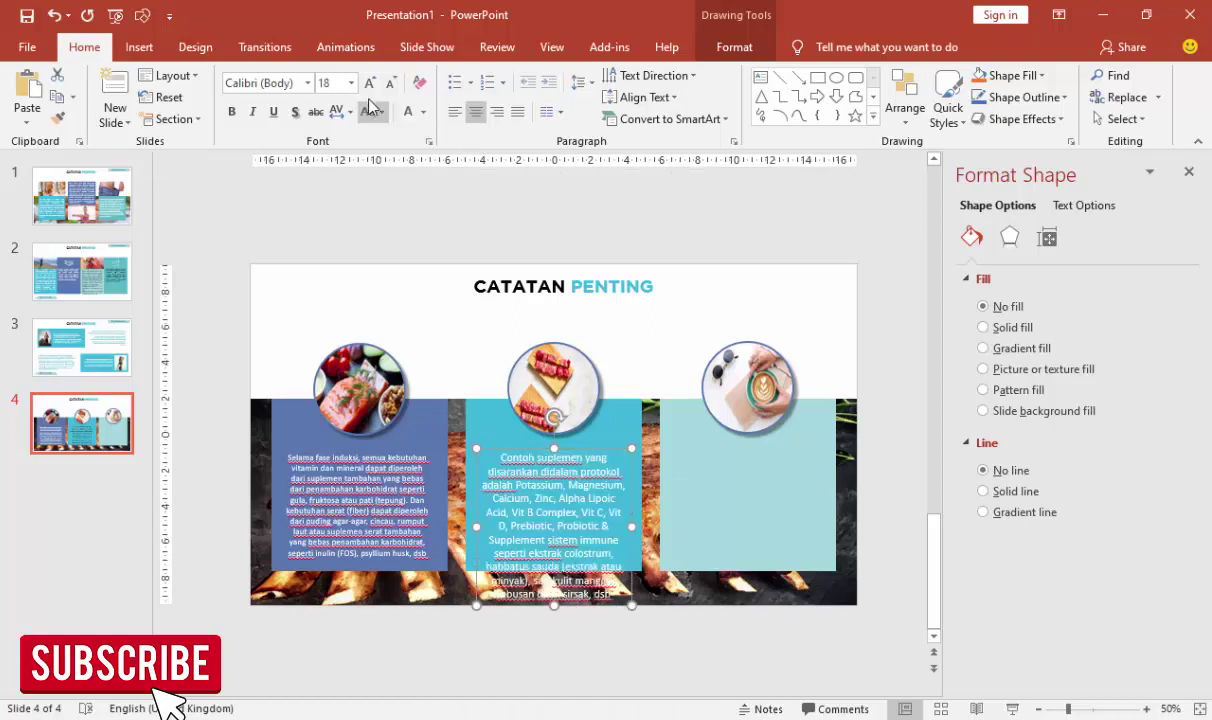
pyautogui.click(350, 83)
pyautogui.click(325, 212)
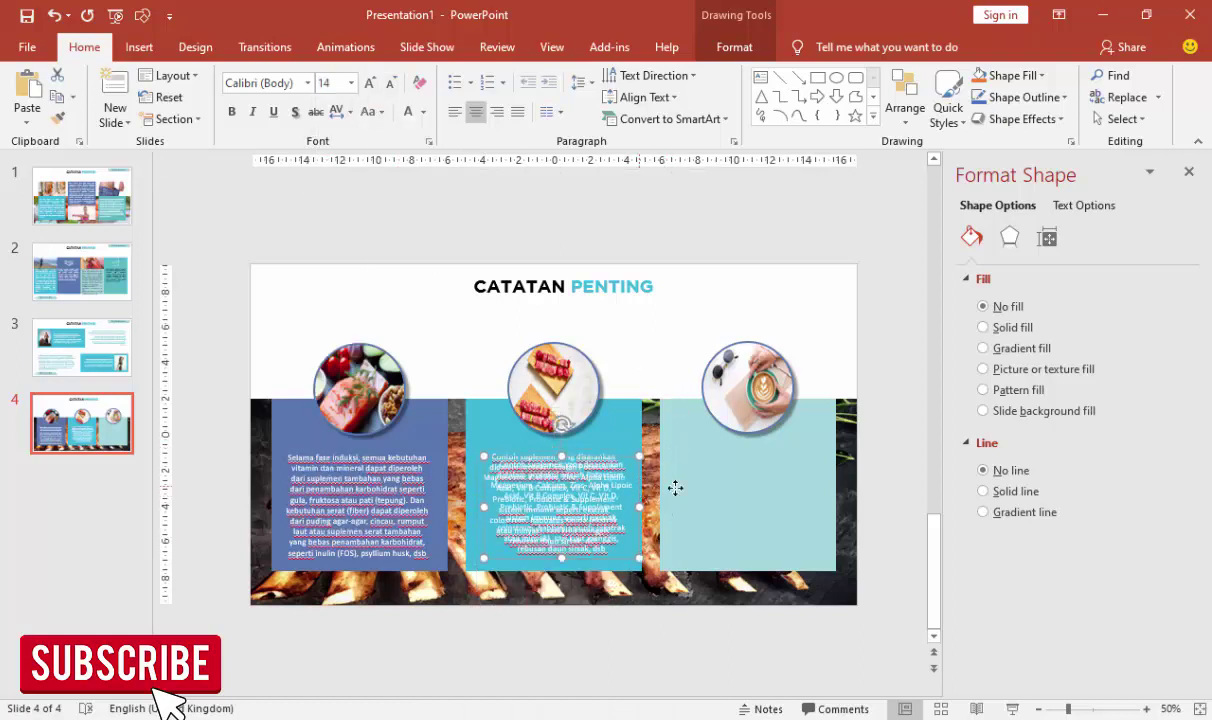
# Step: Copy that paragraph onto the right panel and make its text black
pyautogui.moveTo(670, 481); pyautogui.dragTo(817, 481)
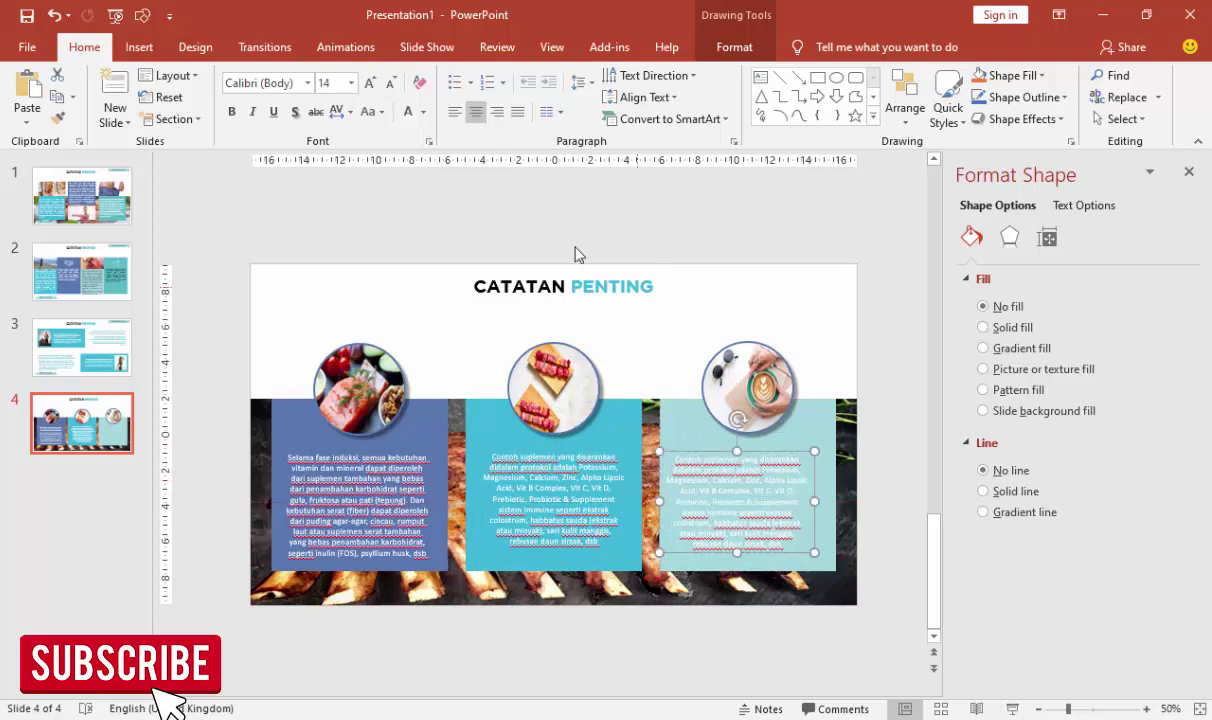
pyautogui.click(423, 111)
pyautogui.click(423, 157)
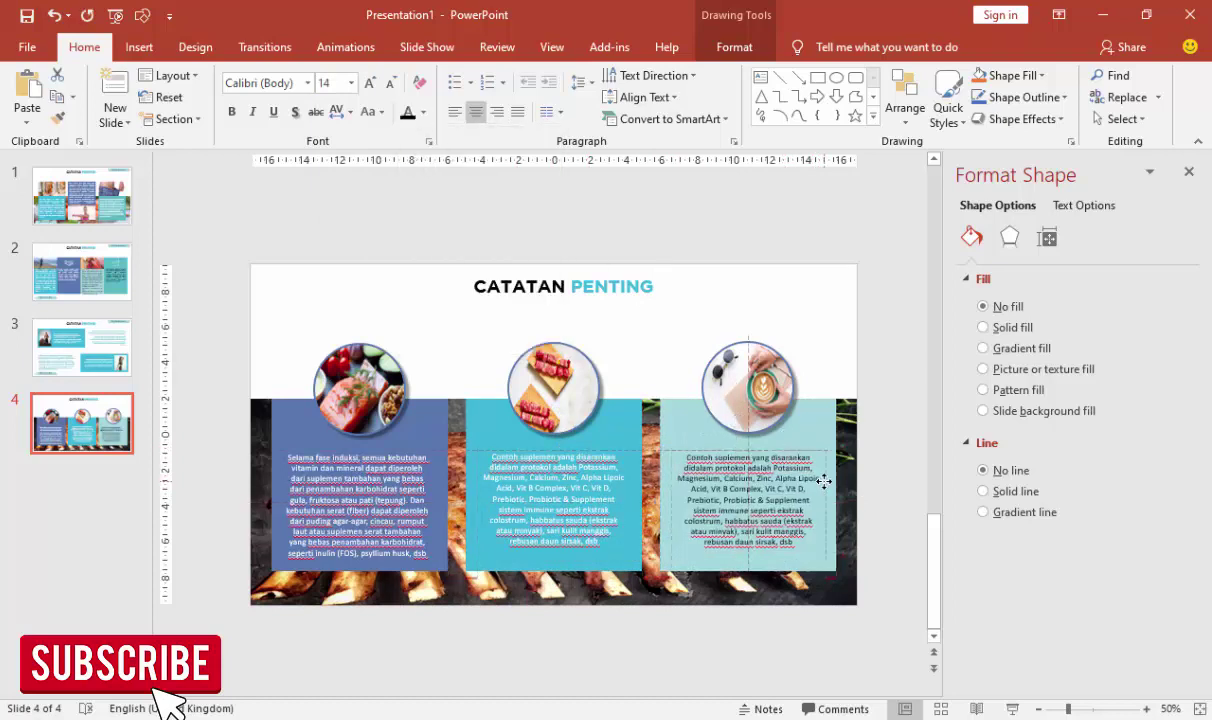
pyautogui.click(823, 481)
# Step: Replace the right panel's text with Word's 'Untuk referensi' paragraph and URL, centred, 14 pt
pyautogui.hotkey('alt', 'Tab')
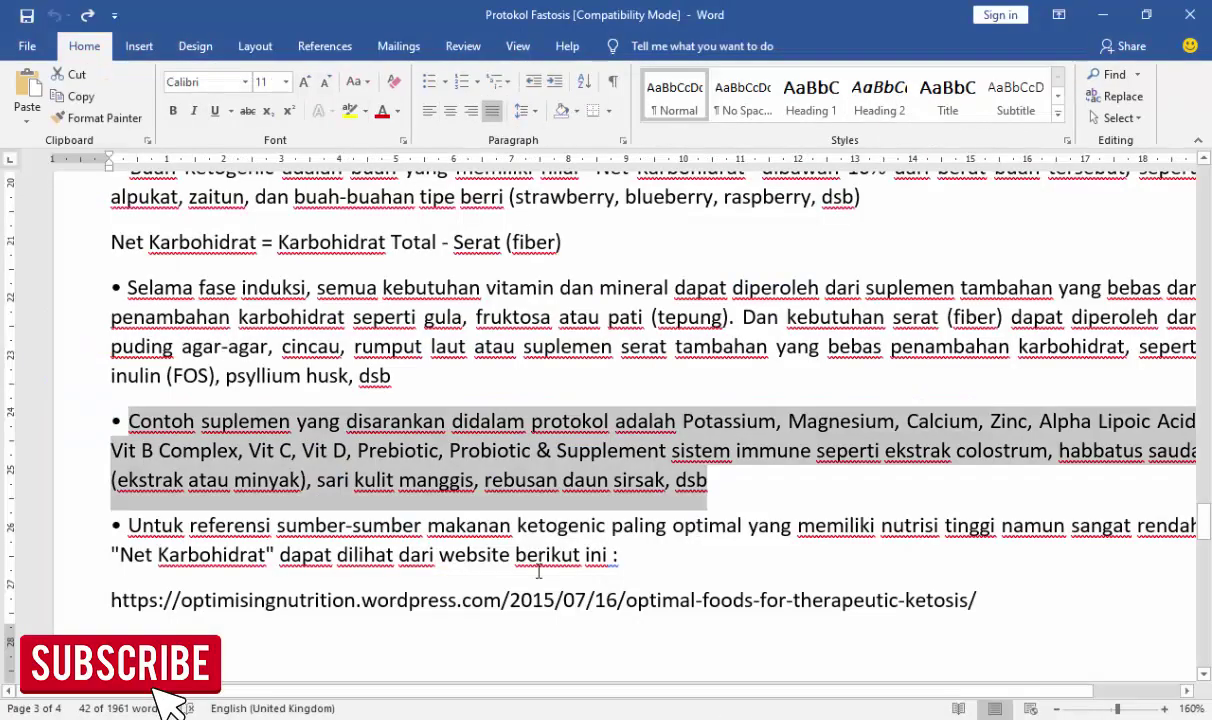
pyautogui.scroll(-1, 253, 405)
pyautogui.scroll(-1, 253, 405)
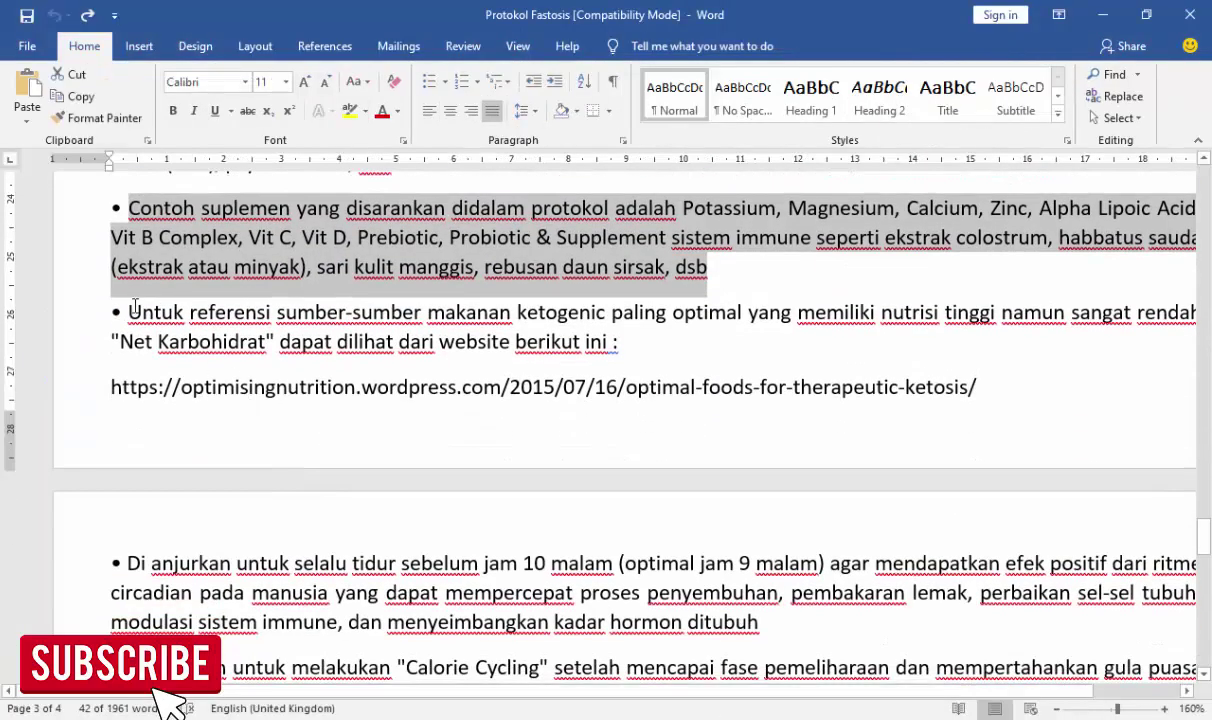
pyautogui.moveTo(130, 313); pyautogui.dragTo(985, 388)
pyautogui.hotkey('ctrl', 'c')
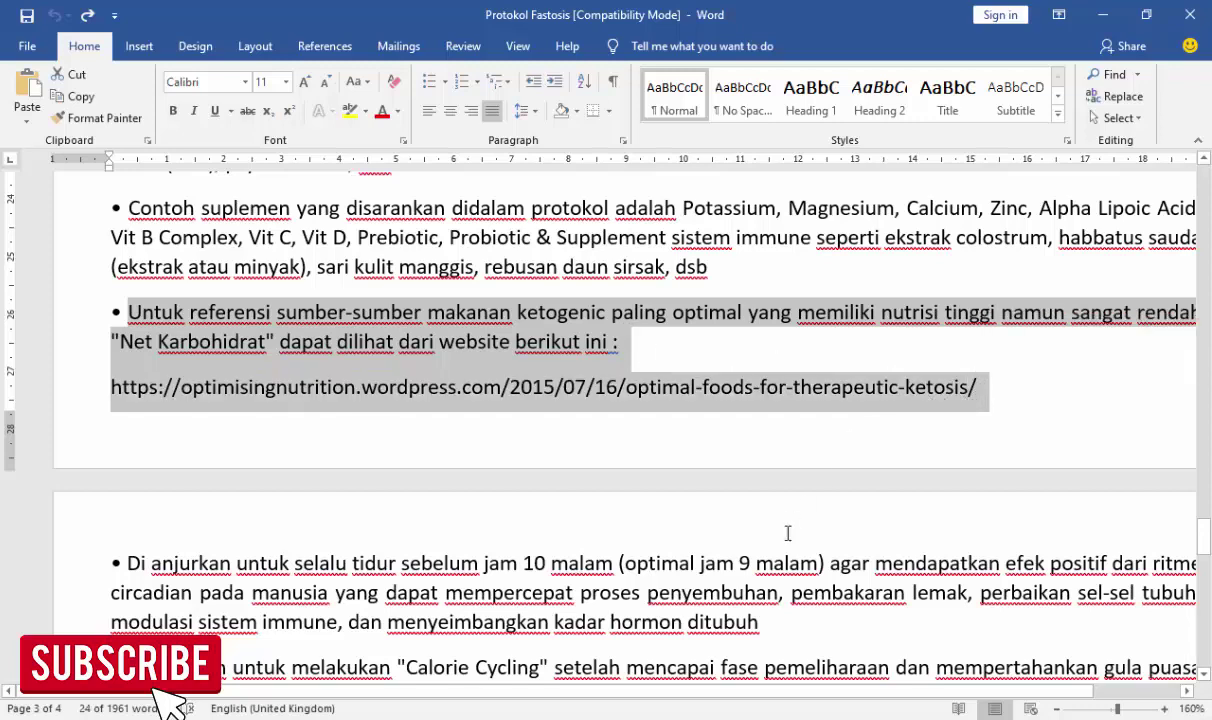
pyautogui.hotkey('alt', 'Tab')
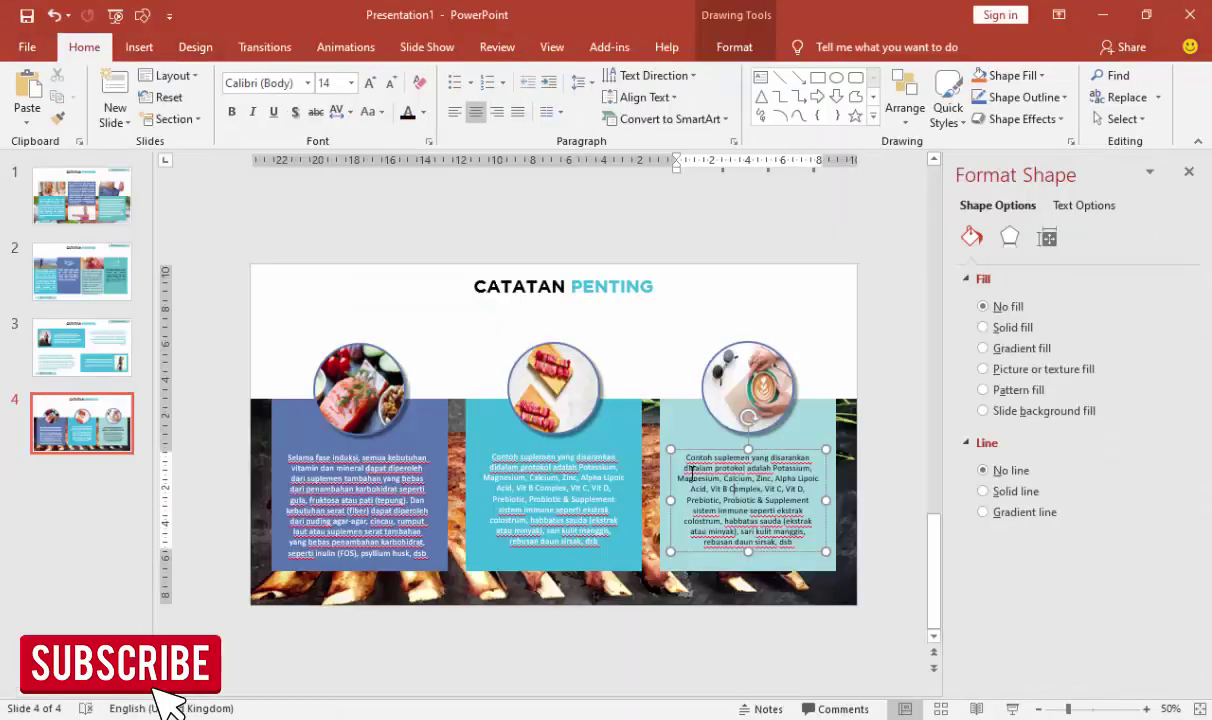
pyautogui.moveTo(690, 463); pyautogui.dragTo(808, 537)
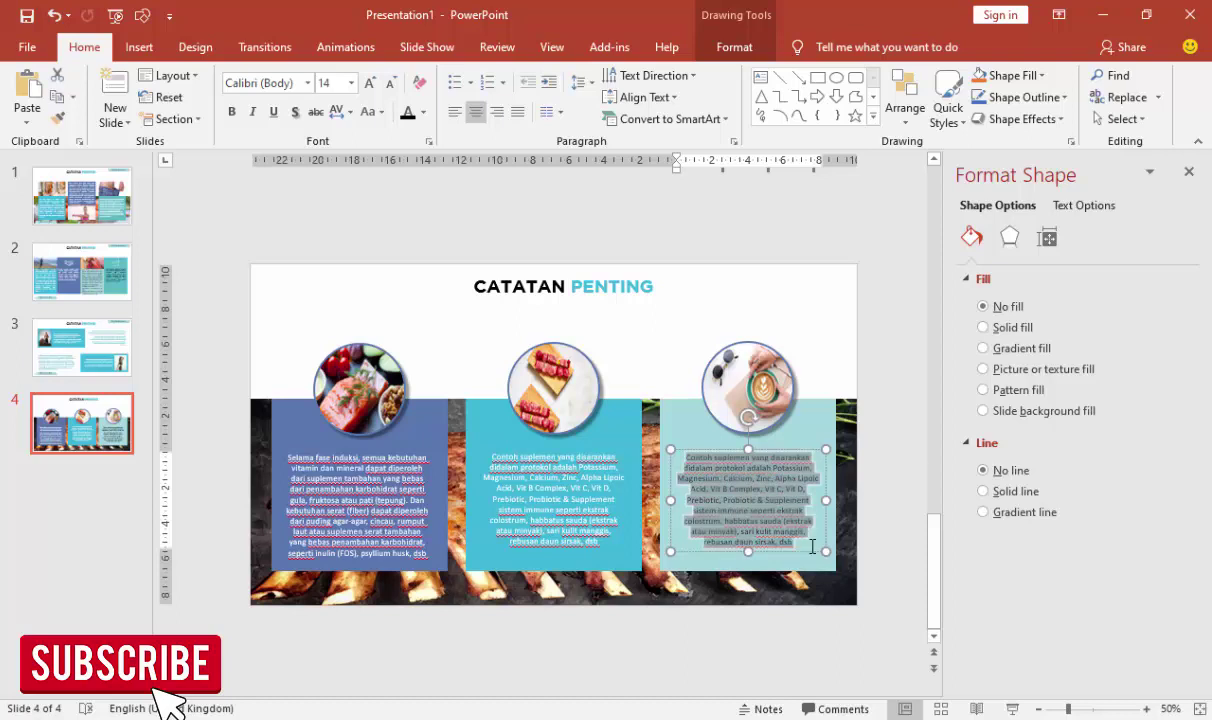
pyautogui.press('Delete')
pyautogui.hotkey('ctrl', 'v')
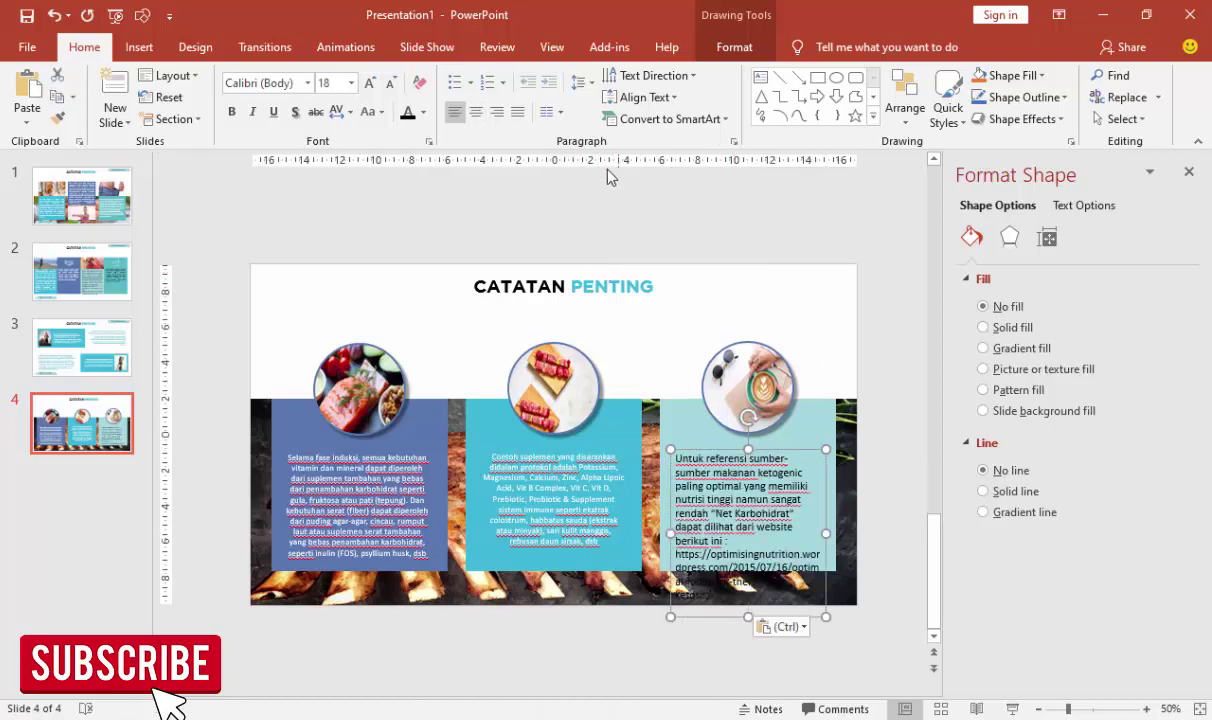
pyautogui.click(351, 83)
pyautogui.click(331, 215)
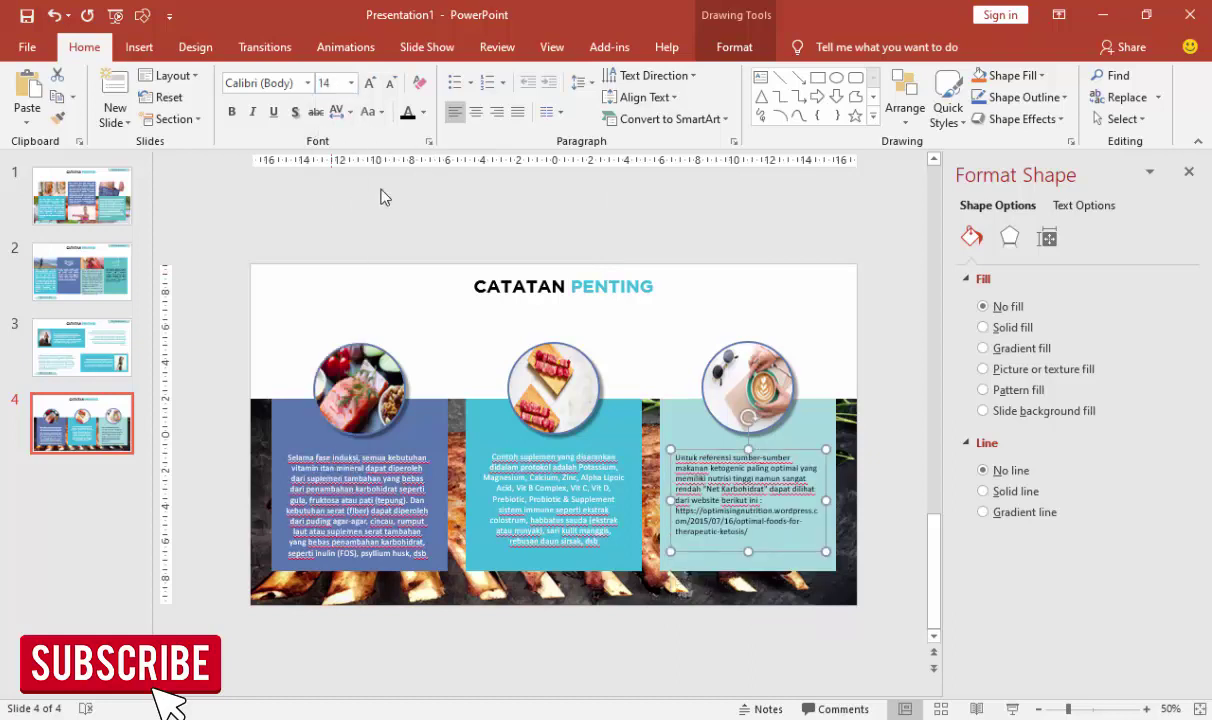
pyautogui.click(476, 111)
pyautogui.click(751, 277)
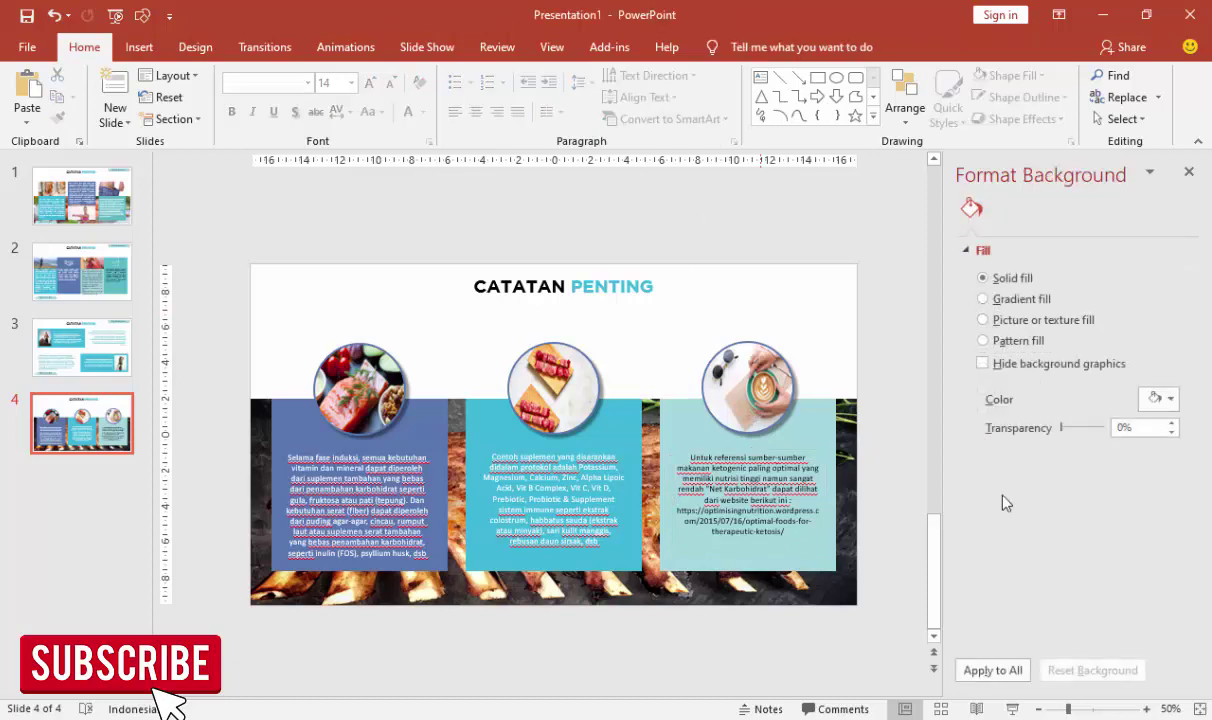
# Step: Copy the Ketofastosis.com and name tags from slide 3 to slide 4, then preview the slide show
pyautogui.click(115, 365)
pyautogui.click(756, 262)
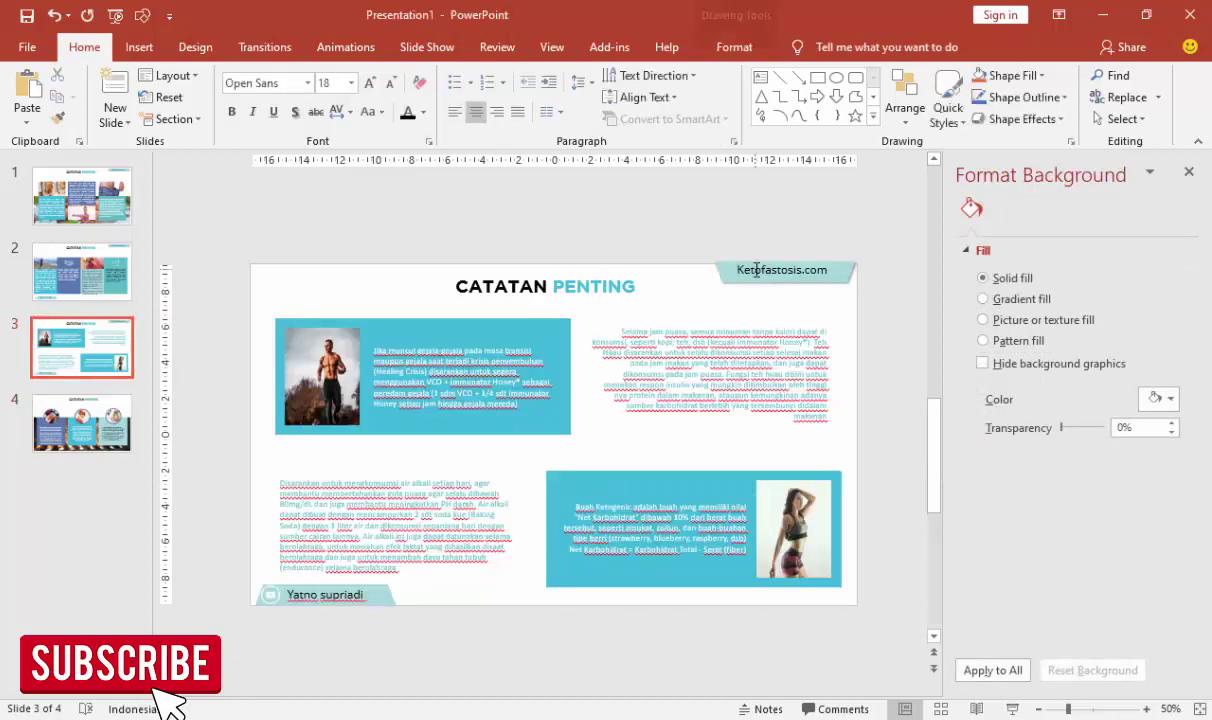
pyautogui.click(384, 599)
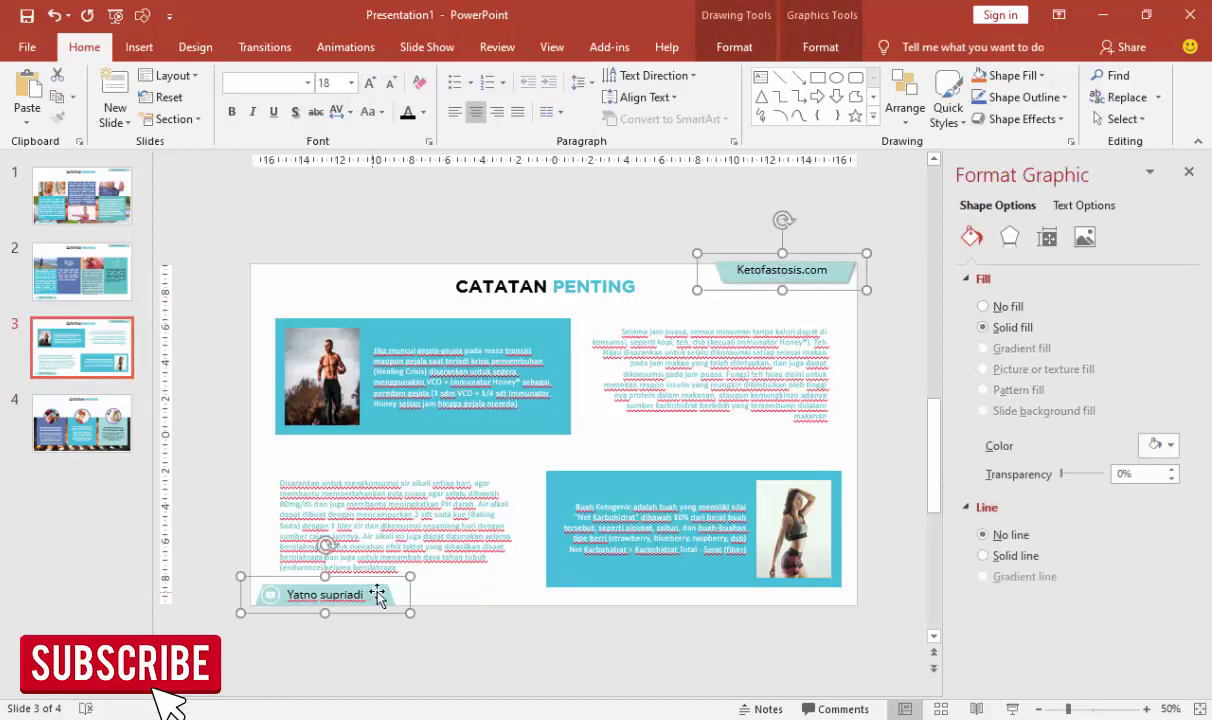
pyautogui.click(109, 462)
pyautogui.click(106, 445)
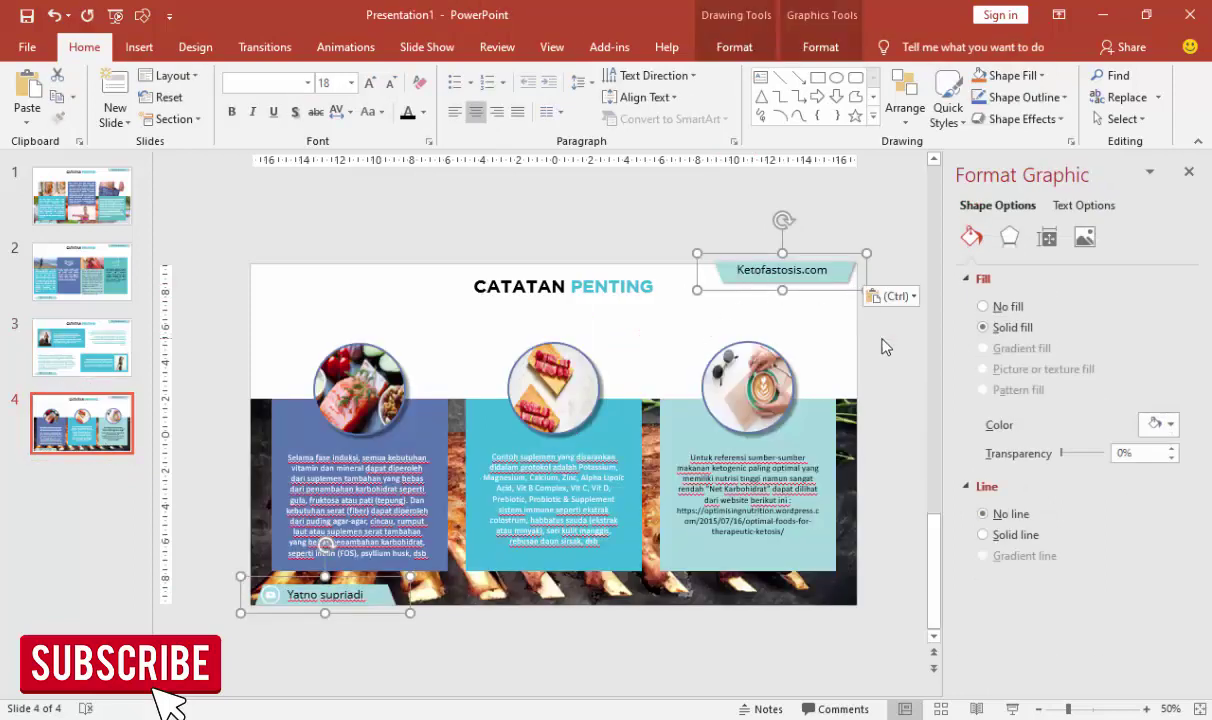
pyautogui.press('Escape')
pyautogui.click(1012, 709)
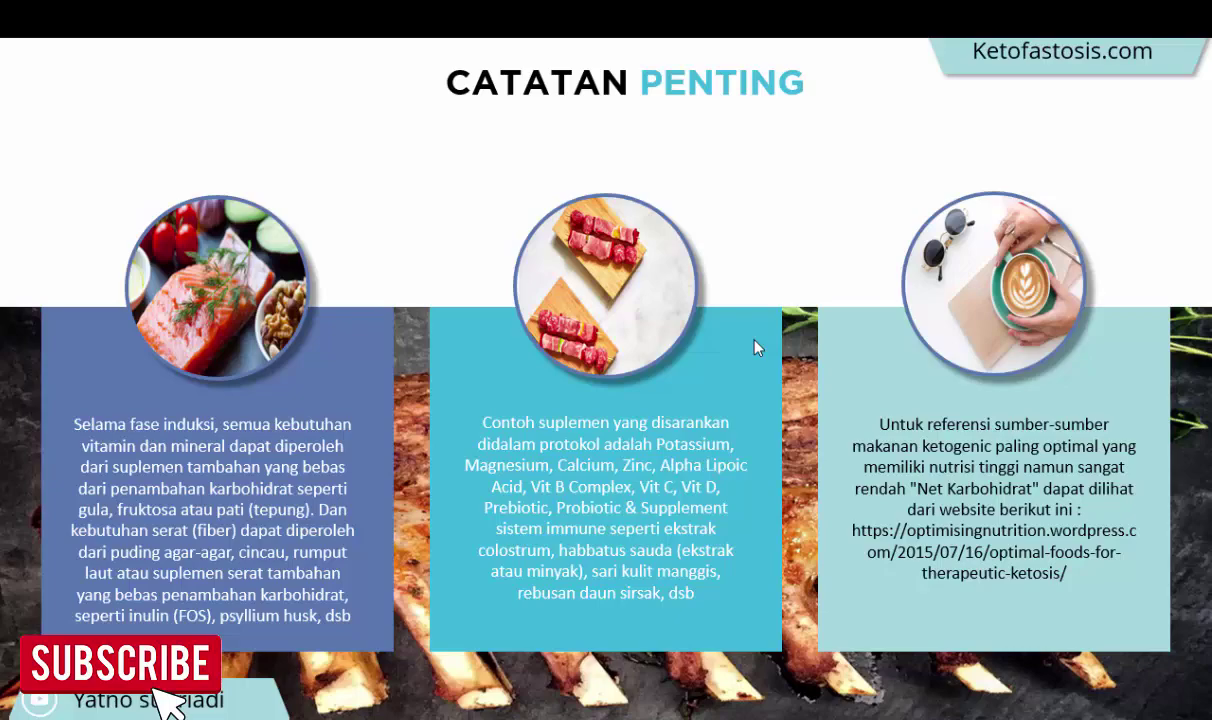
# Step: Exit the slide show, select slide 1, and close the Format Background pane
pyautogui.press('Escape')
pyautogui.click(80, 194)
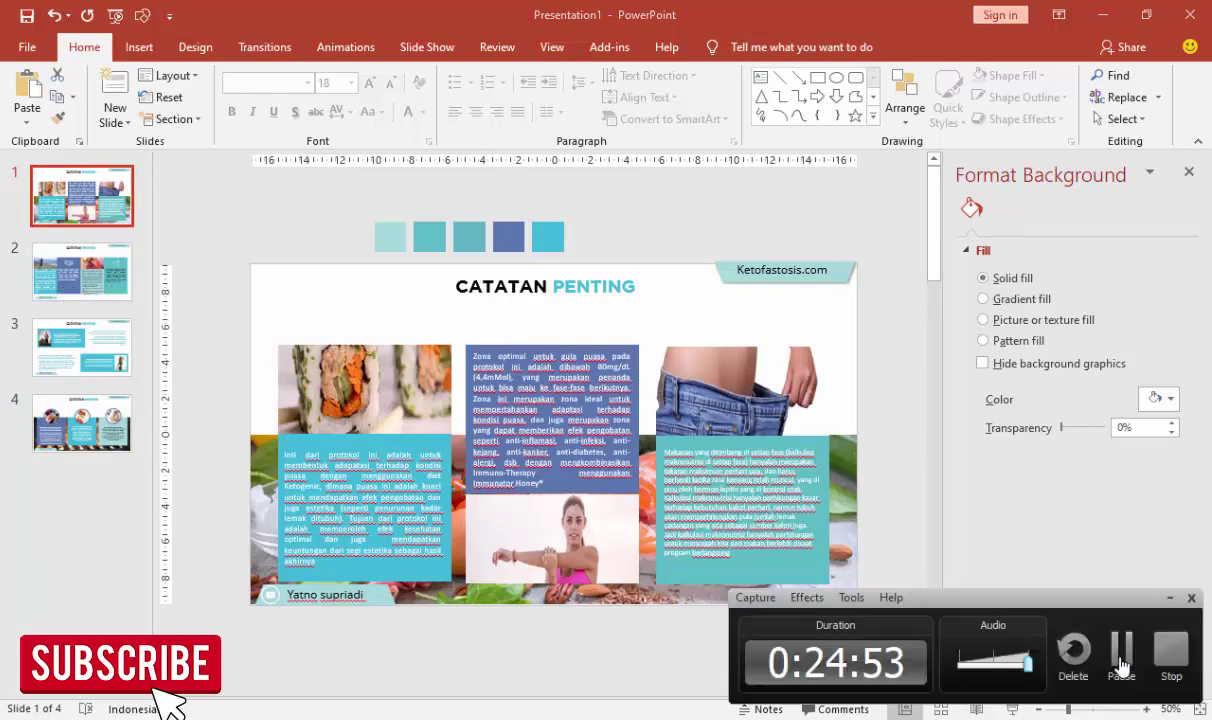
pyautogui.click(1189, 173)
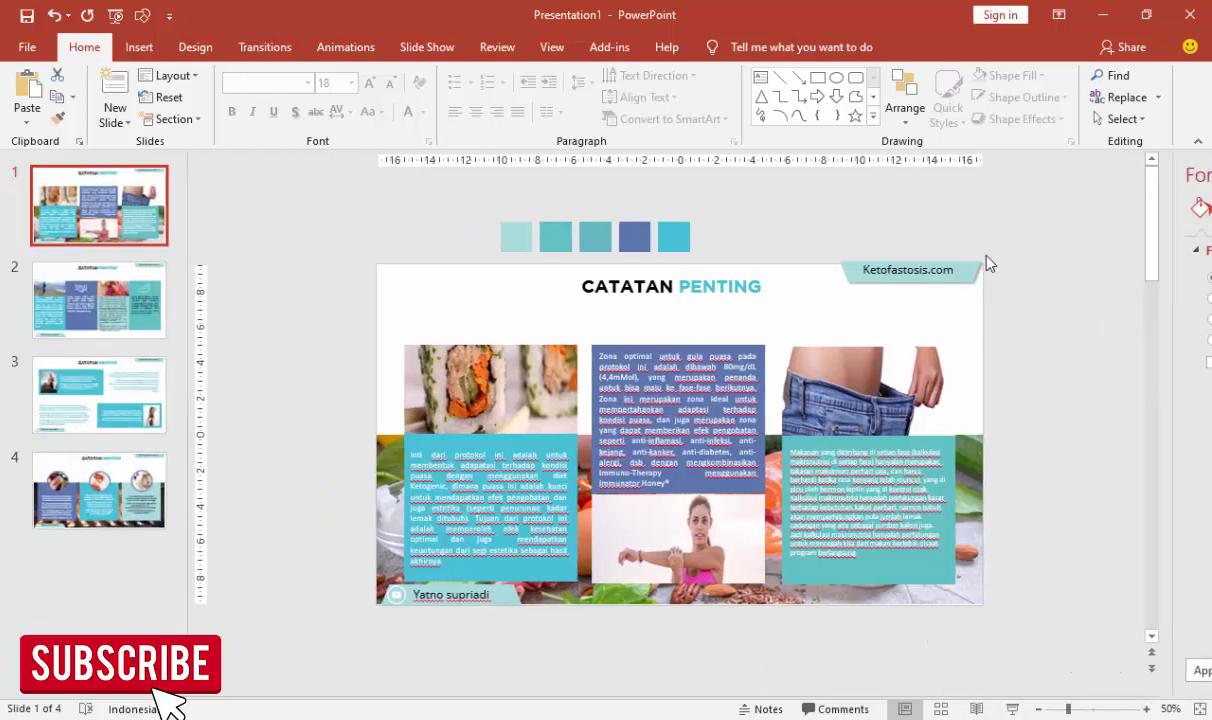
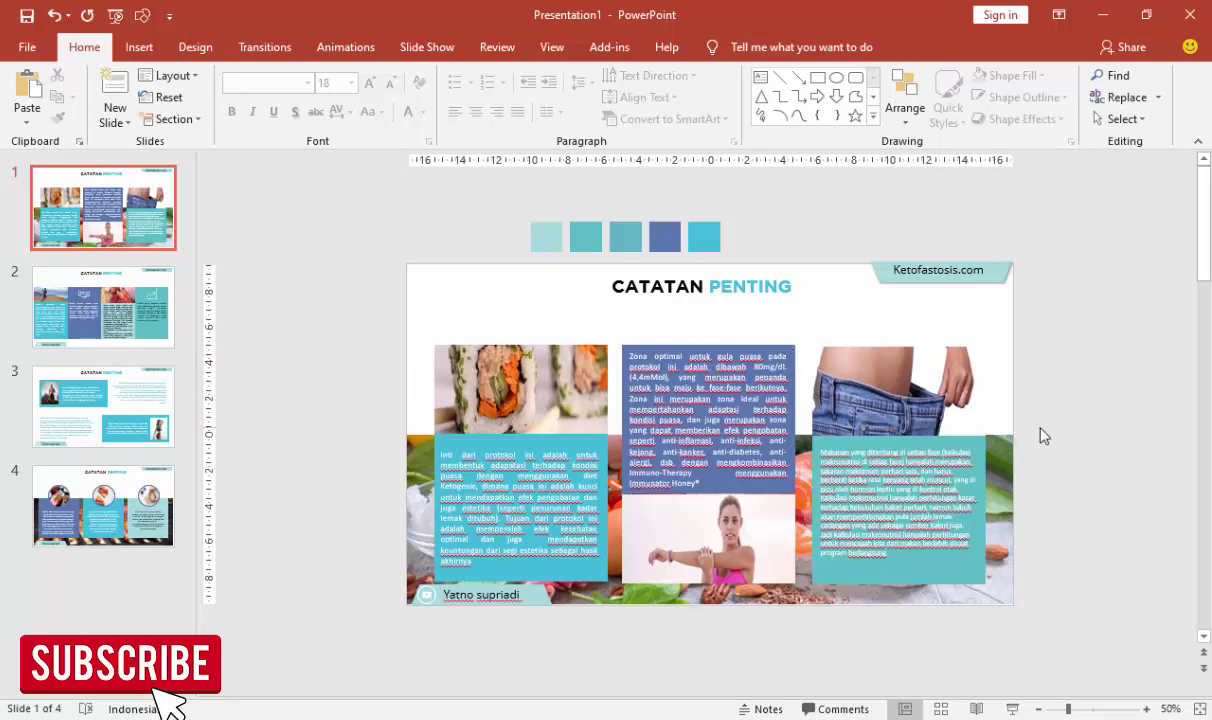
# Step: Return to slide 1 of the presentation and select its CATATAN PENTING title
pyautogui.scroll(2, 1041, 435)
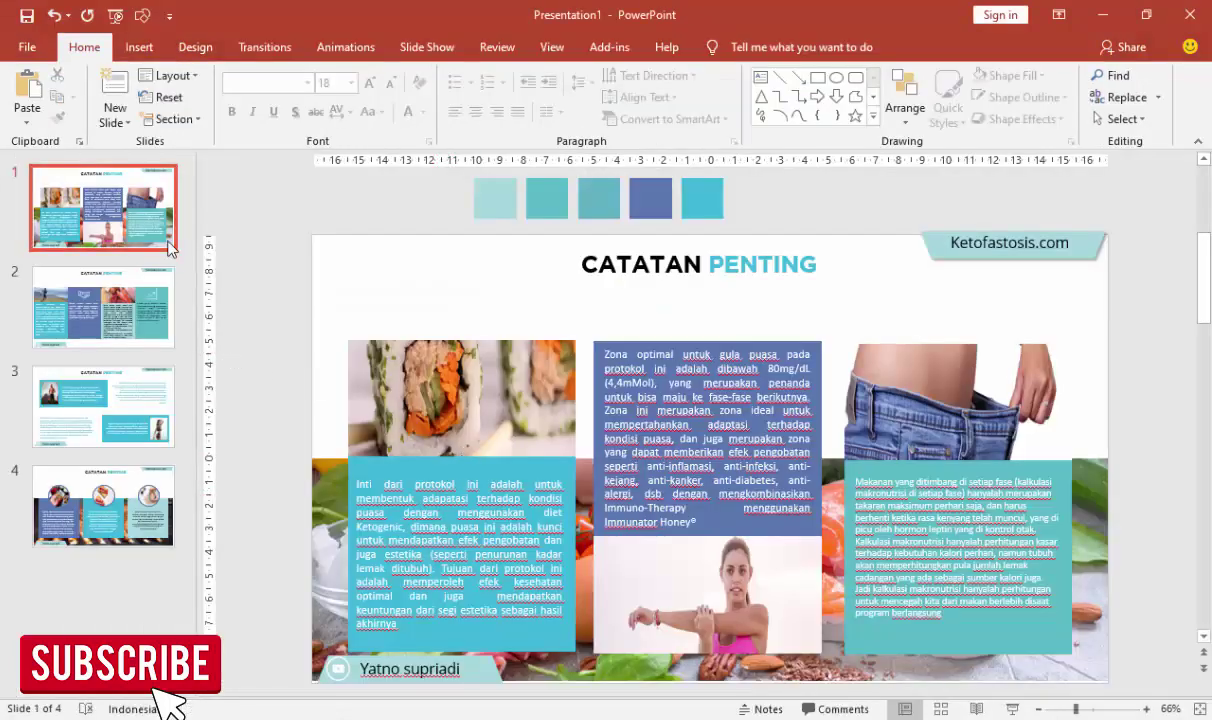
pyautogui.click(168, 238)
pyautogui.click(765, 262)
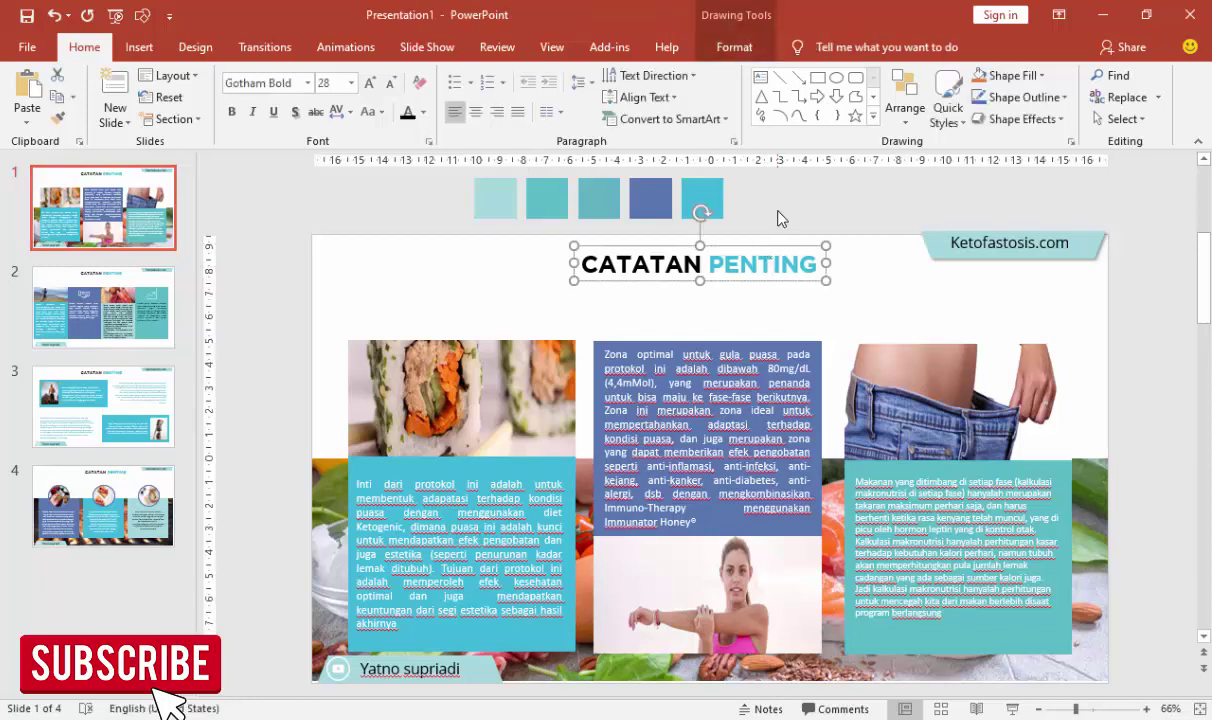
# Step: Show the Animation Pane and give the Ketofastosis.com banner a Basic Zoom entrance
pyautogui.click(336, 56)
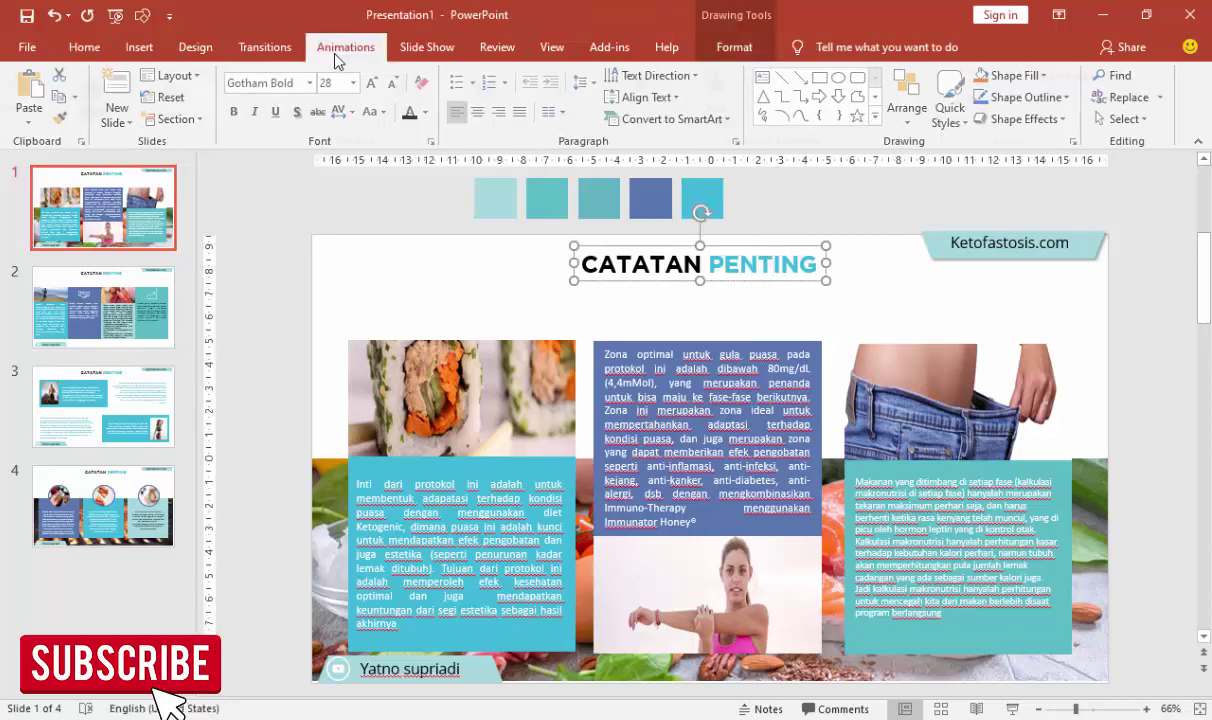
pyautogui.click(800, 76)
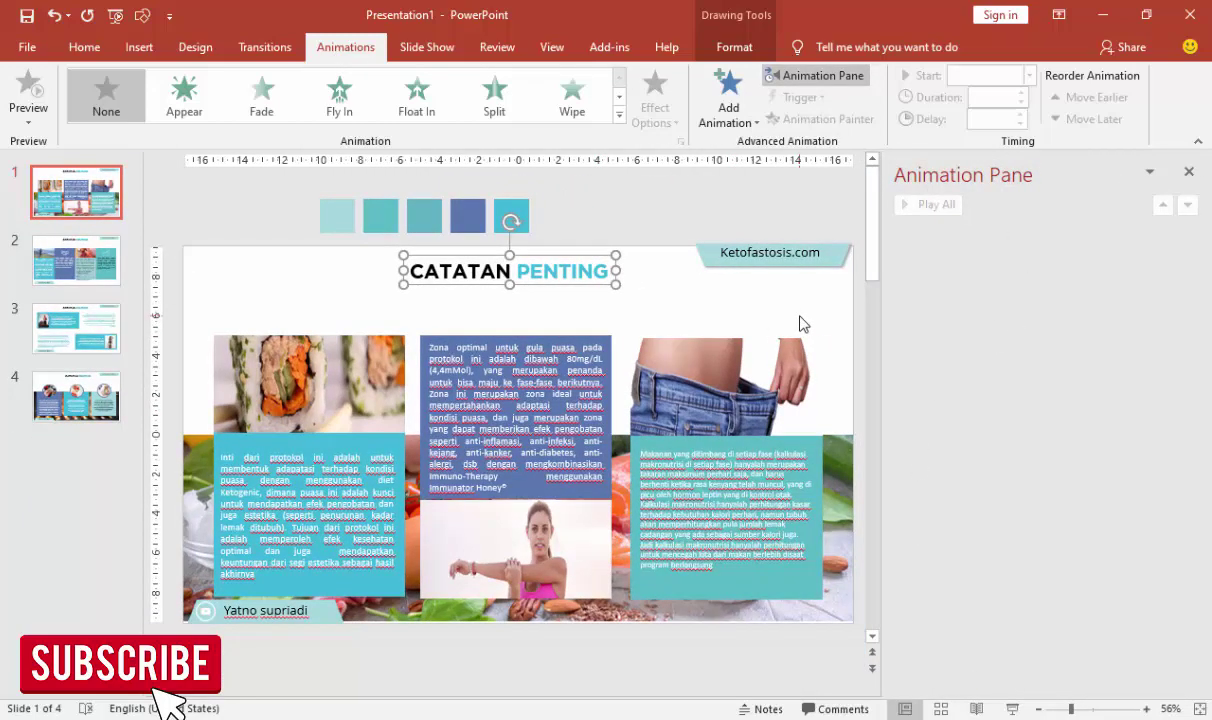
pyautogui.click(710, 258)
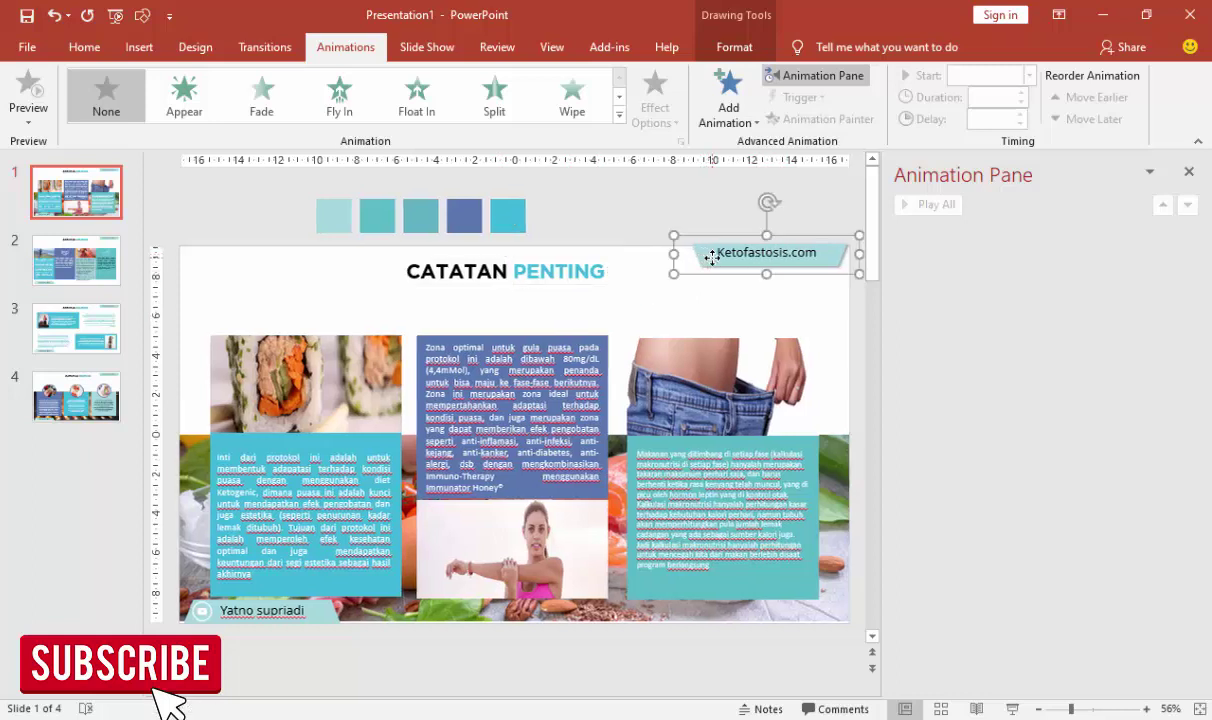
pyautogui.click(568, 282)
pyautogui.click(709, 262)
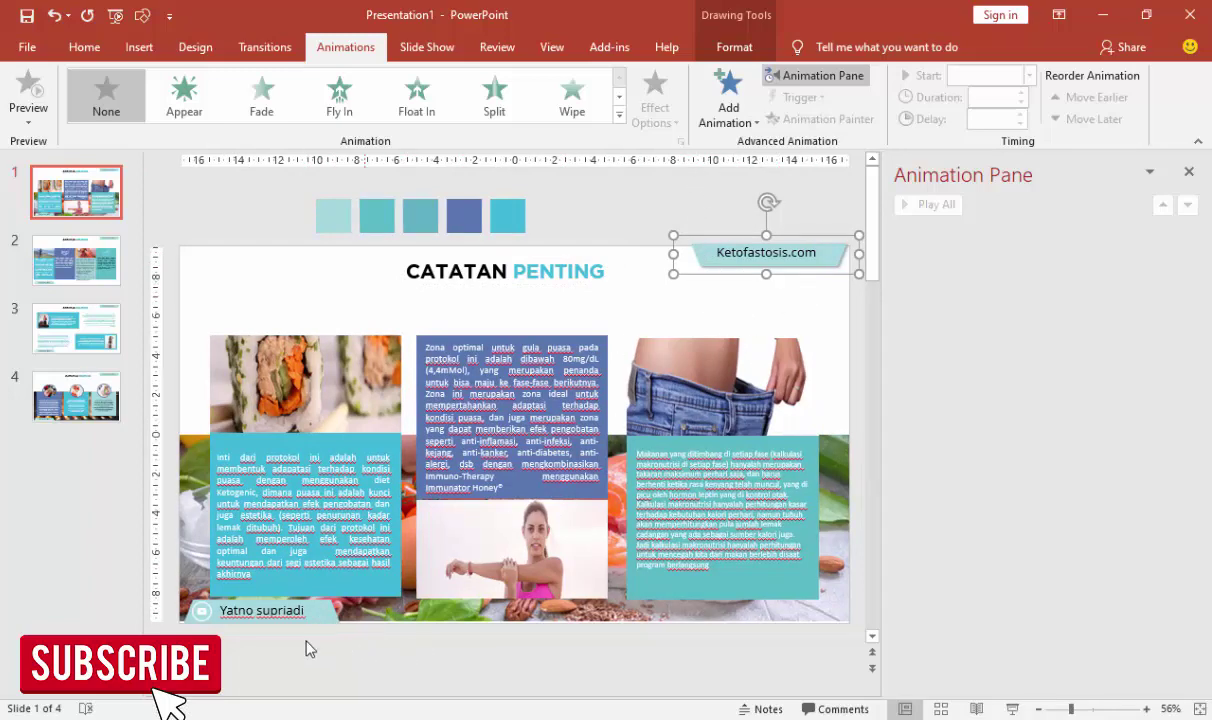
pyautogui.click(729, 115)
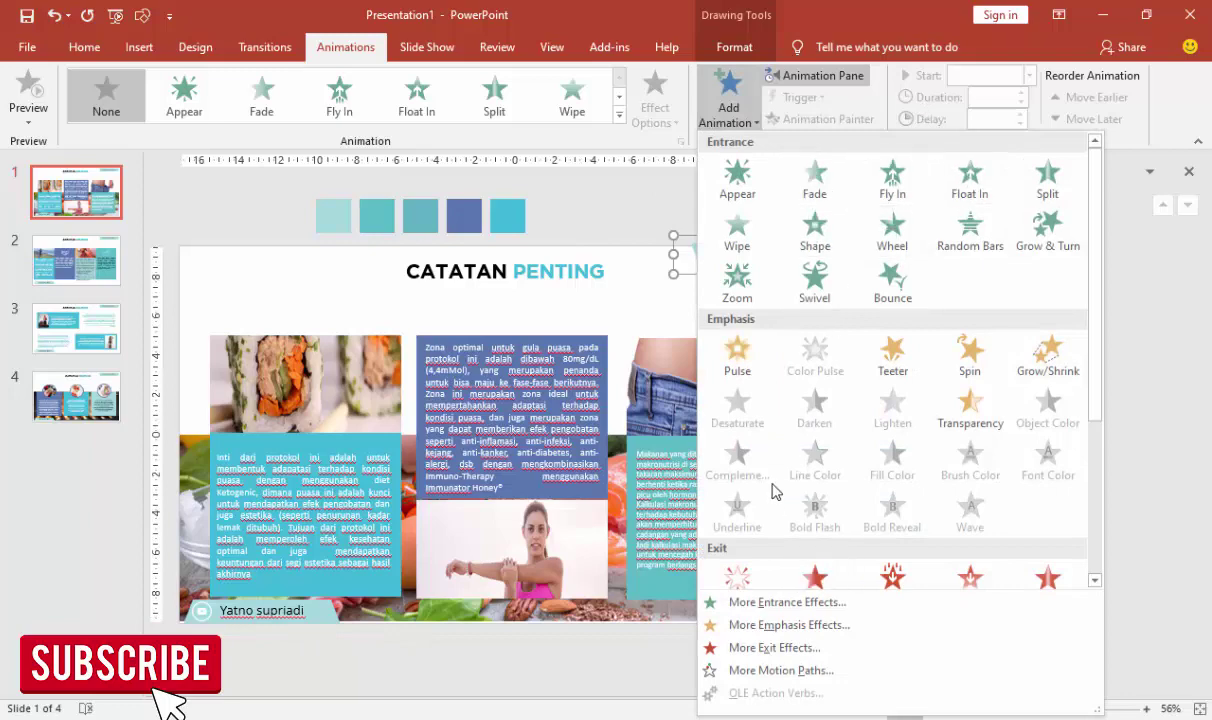
pyautogui.click(760, 602)
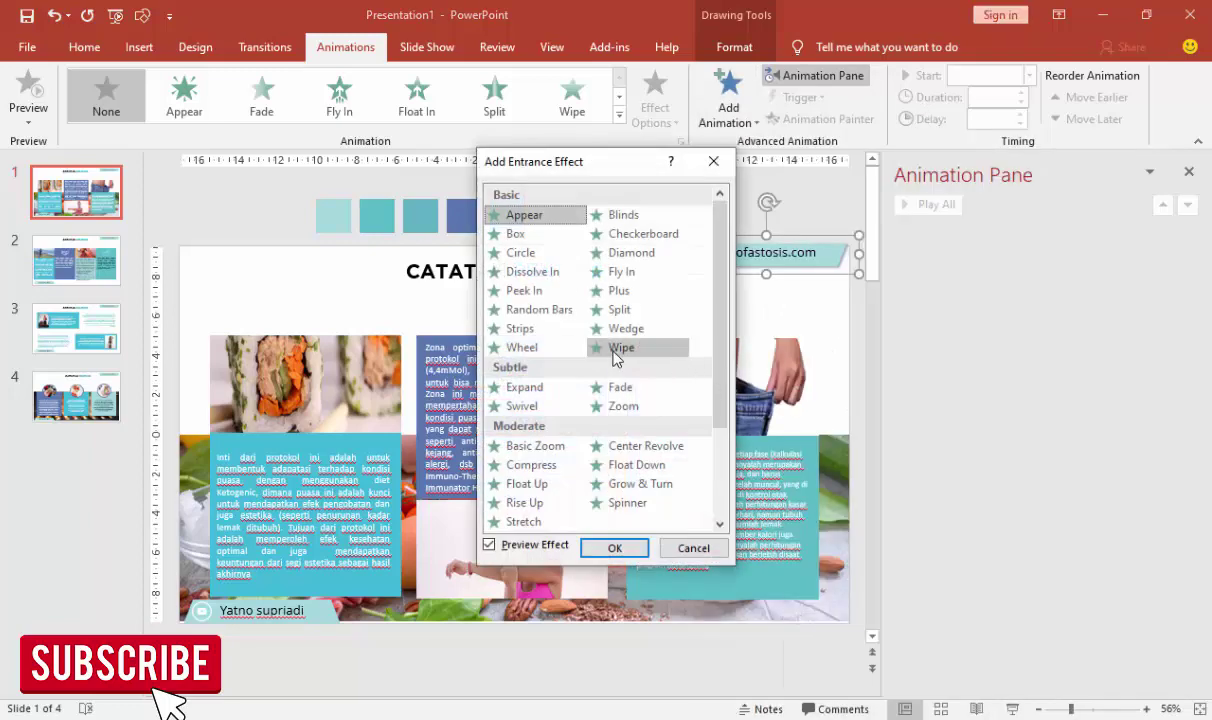
pyautogui.click(536, 445)
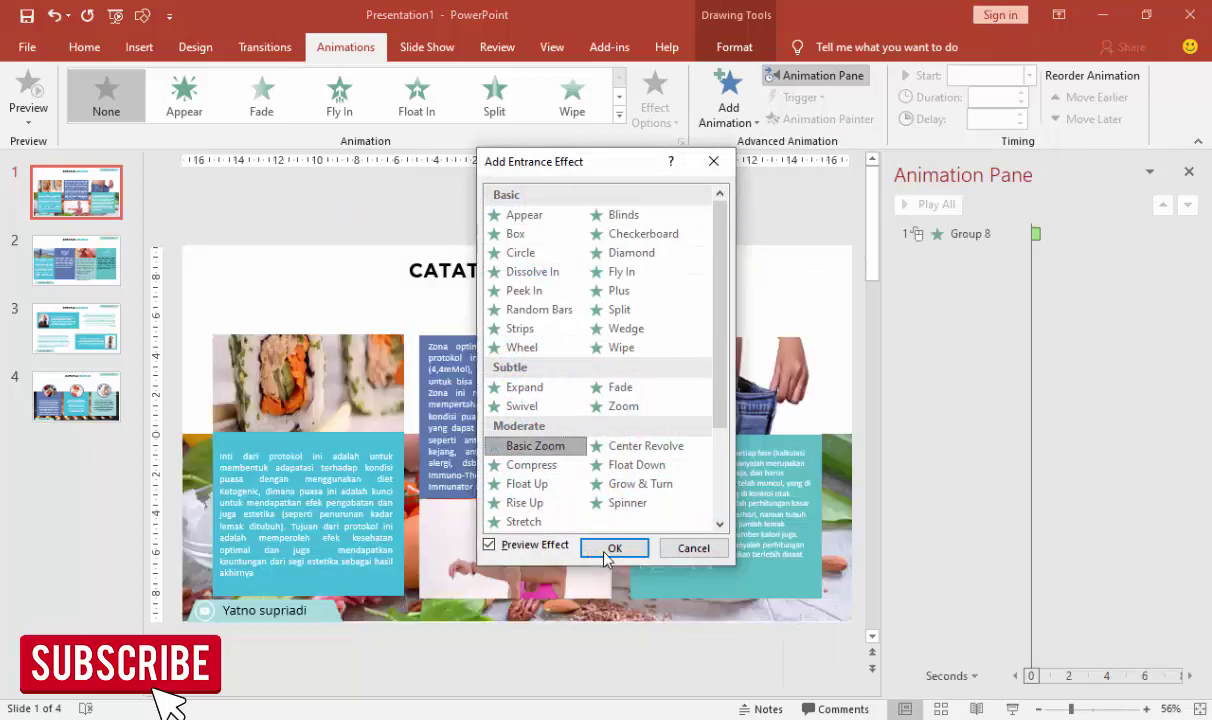
pyautogui.click(607, 550)
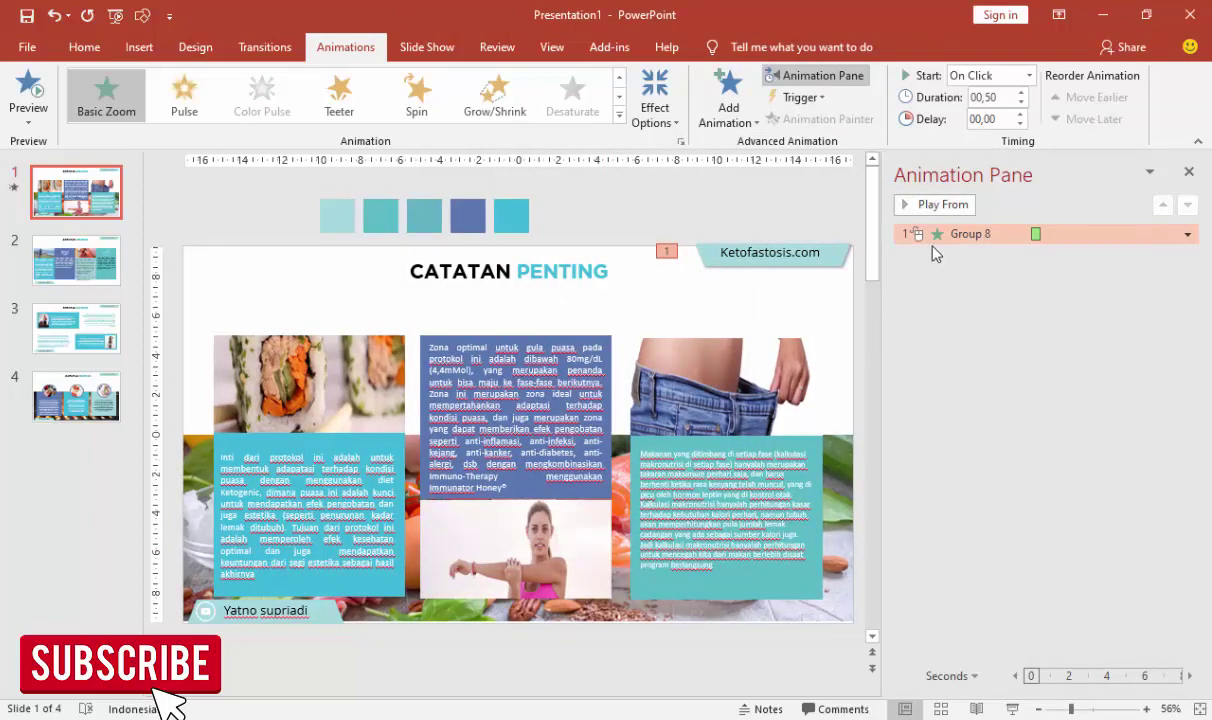
# Step: Copy the Basic Zoom onto the bottom name tag, set it to With Previous, and preview
pyautogui.click(808, 250)
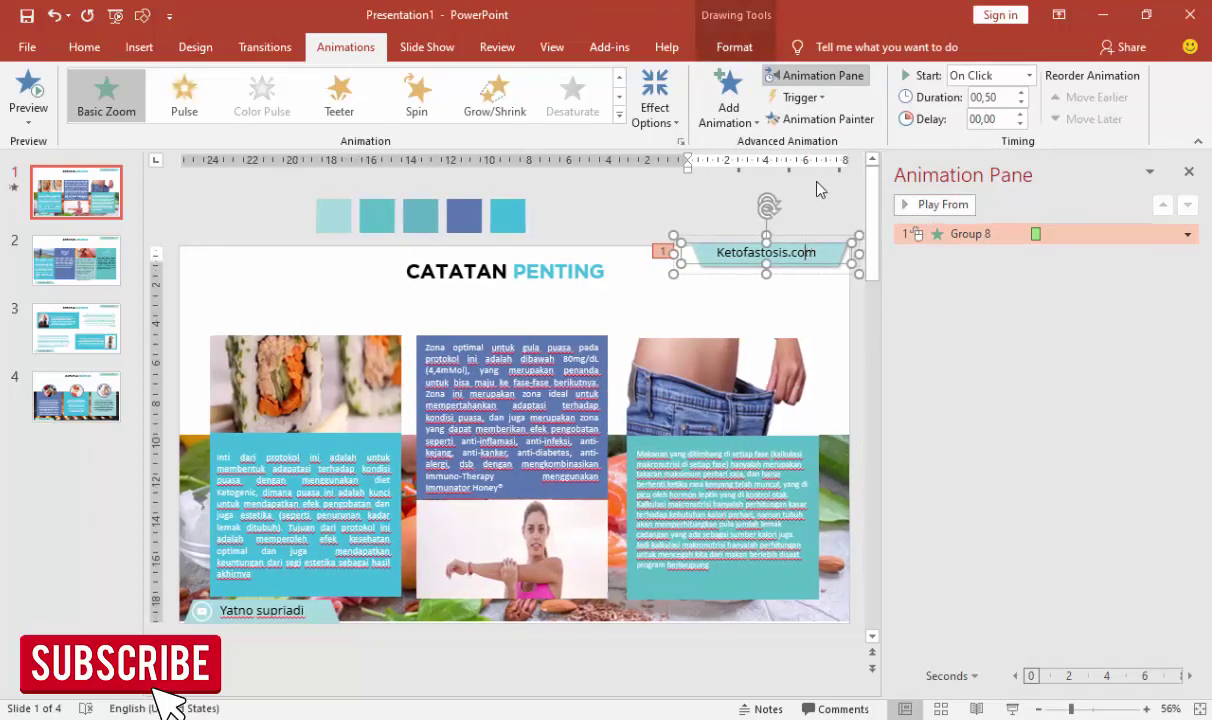
pyautogui.click(258, 621)
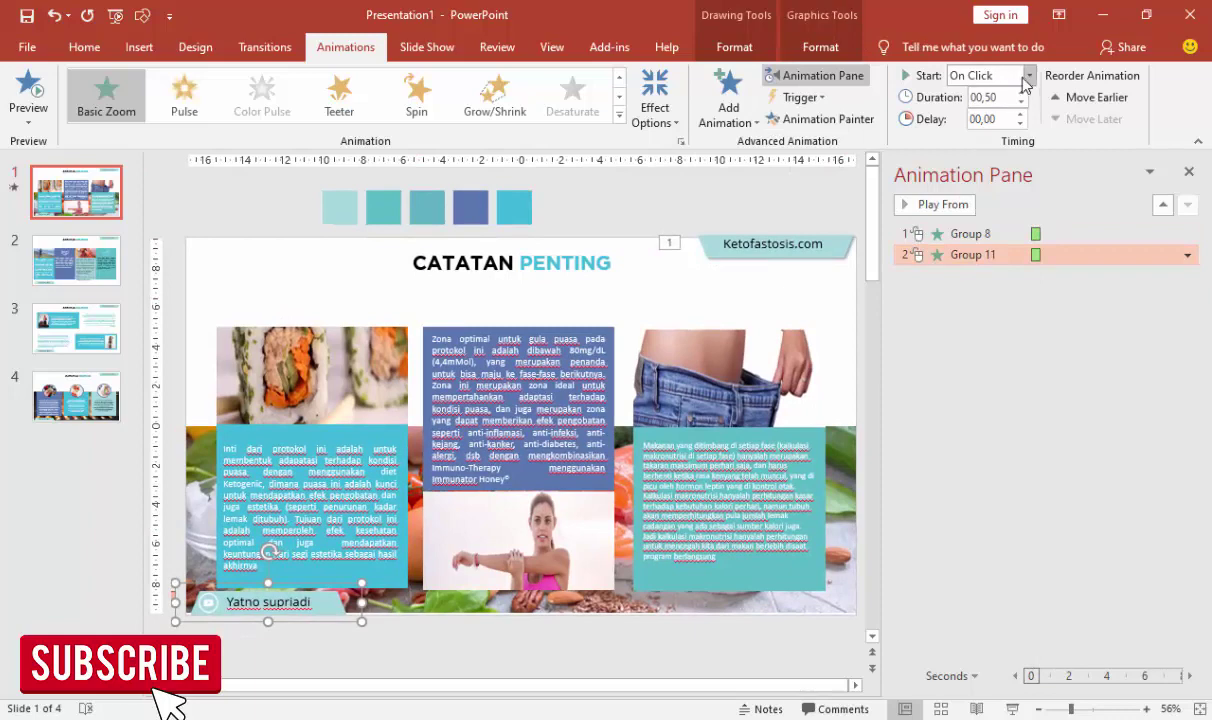
pyautogui.click(1025, 76)
pyautogui.click(986, 115)
pyautogui.click(965, 233)
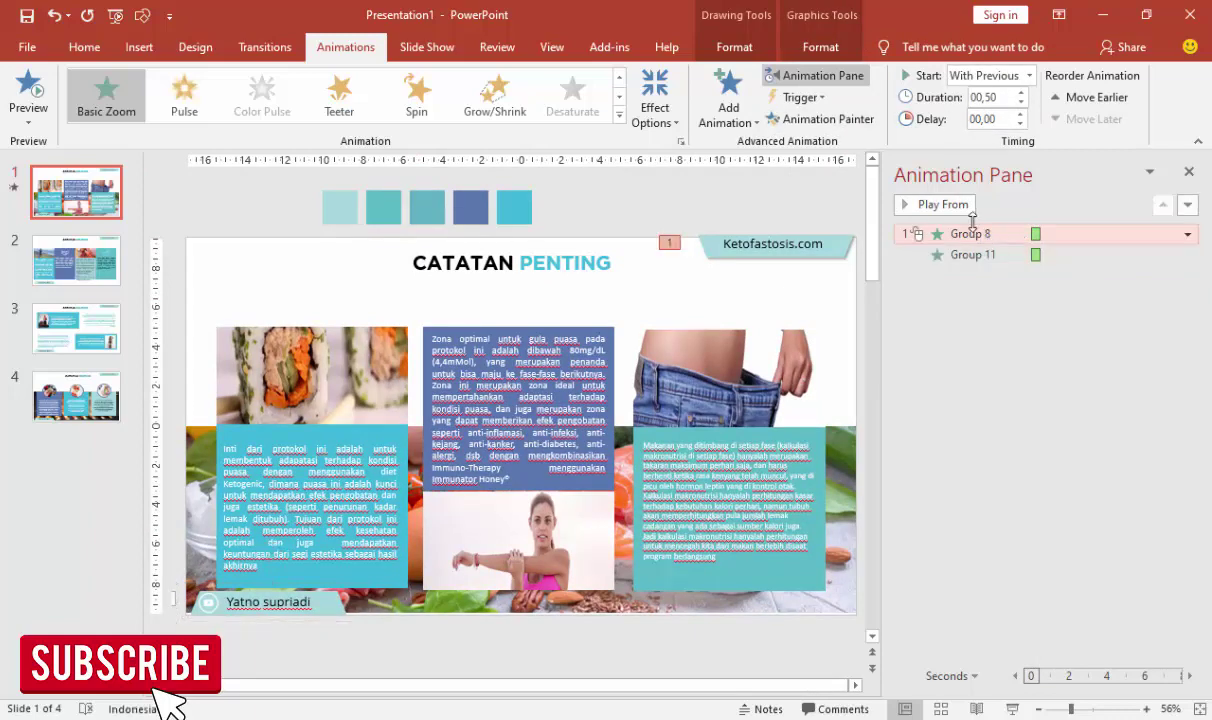
pyautogui.click(943, 204)
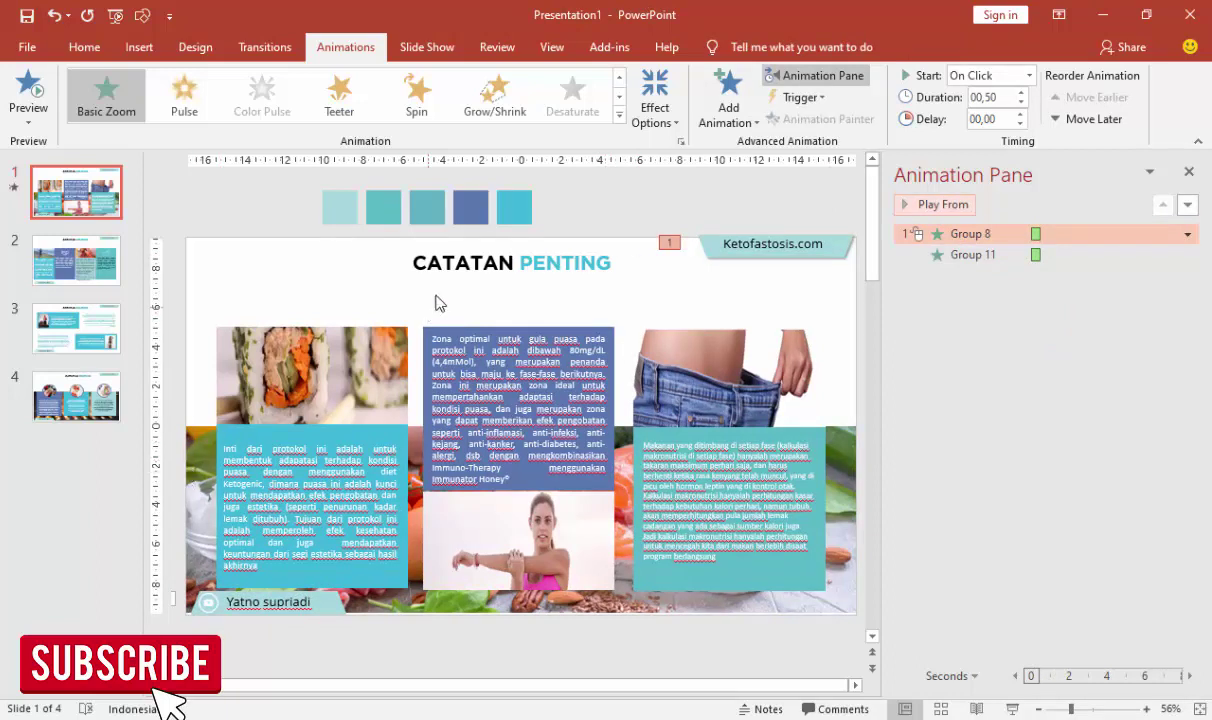
pyautogui.click(457, 264)
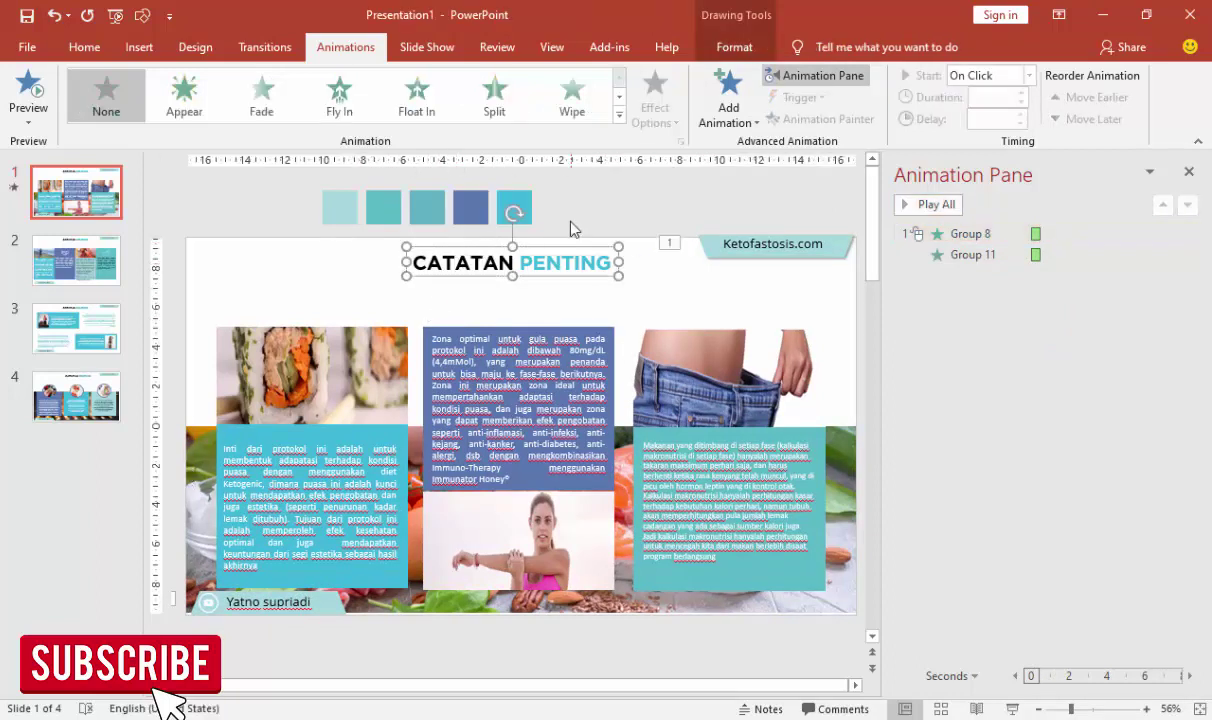
# Step: Give the CATATAN PENTING title a Fly In entrance from the left
pyautogui.click(728, 88)
pyautogui.click(778, 601)
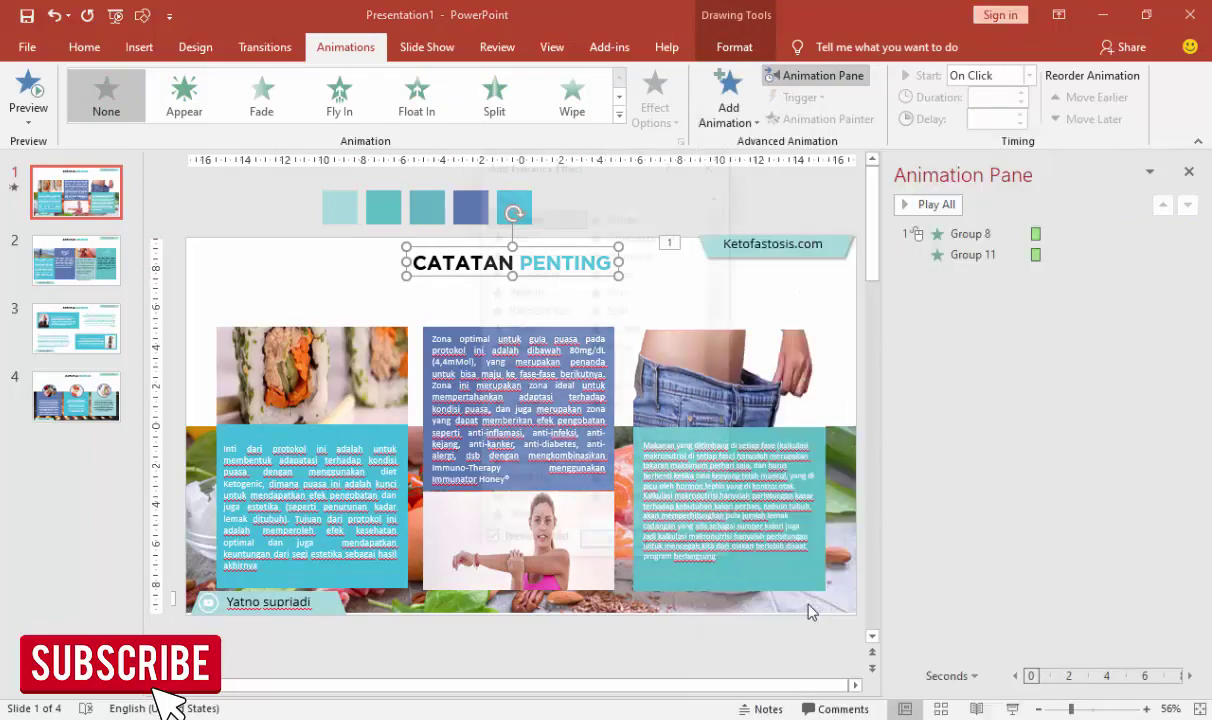
pyautogui.click(655, 273)
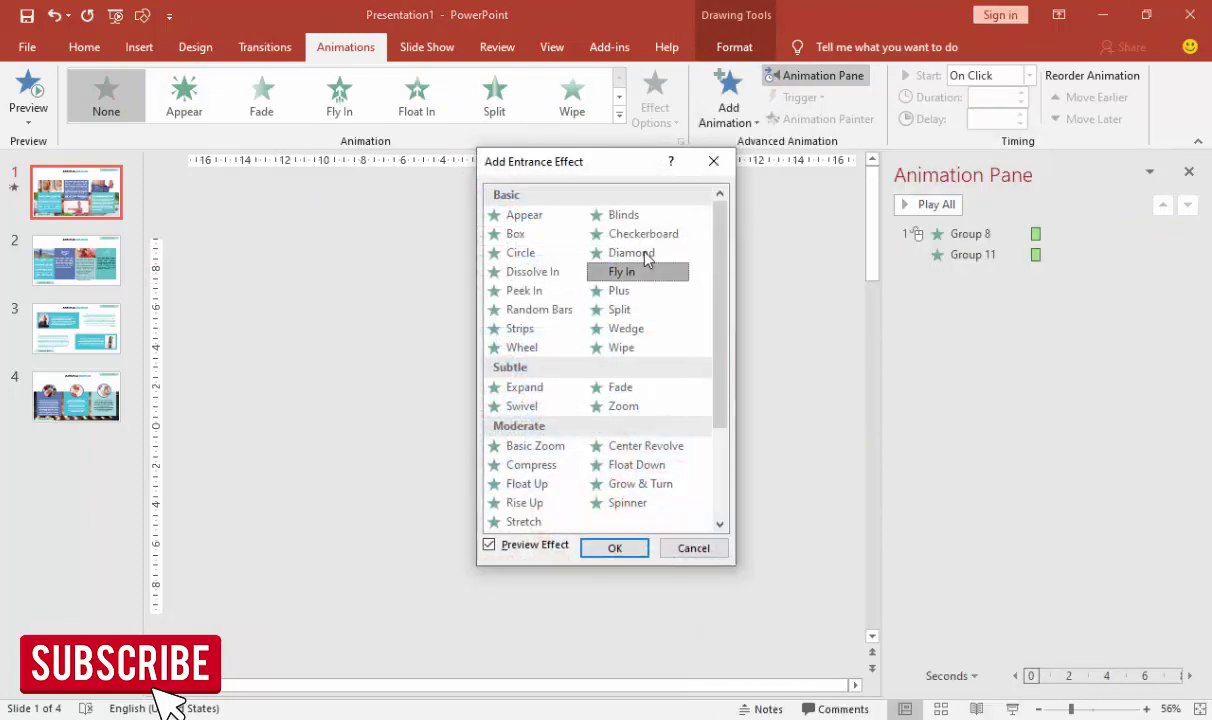
pyautogui.click(614, 548)
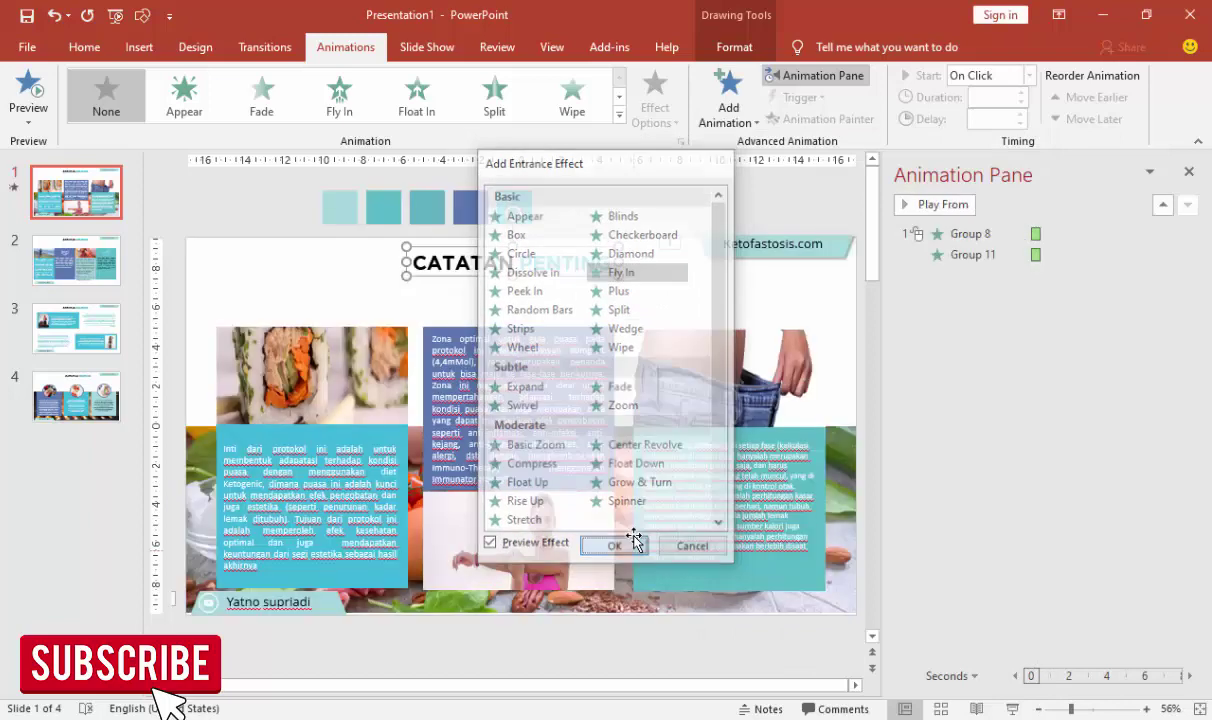
pyautogui.click(660, 95)
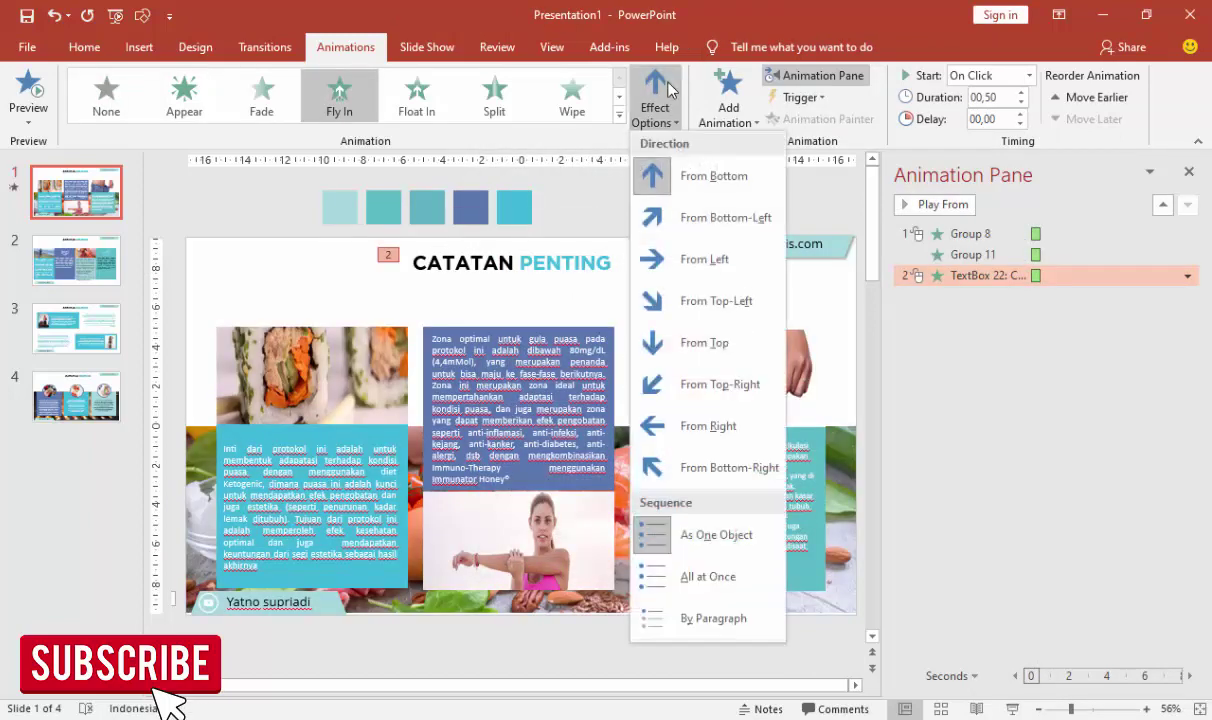
pyautogui.click(690, 260)
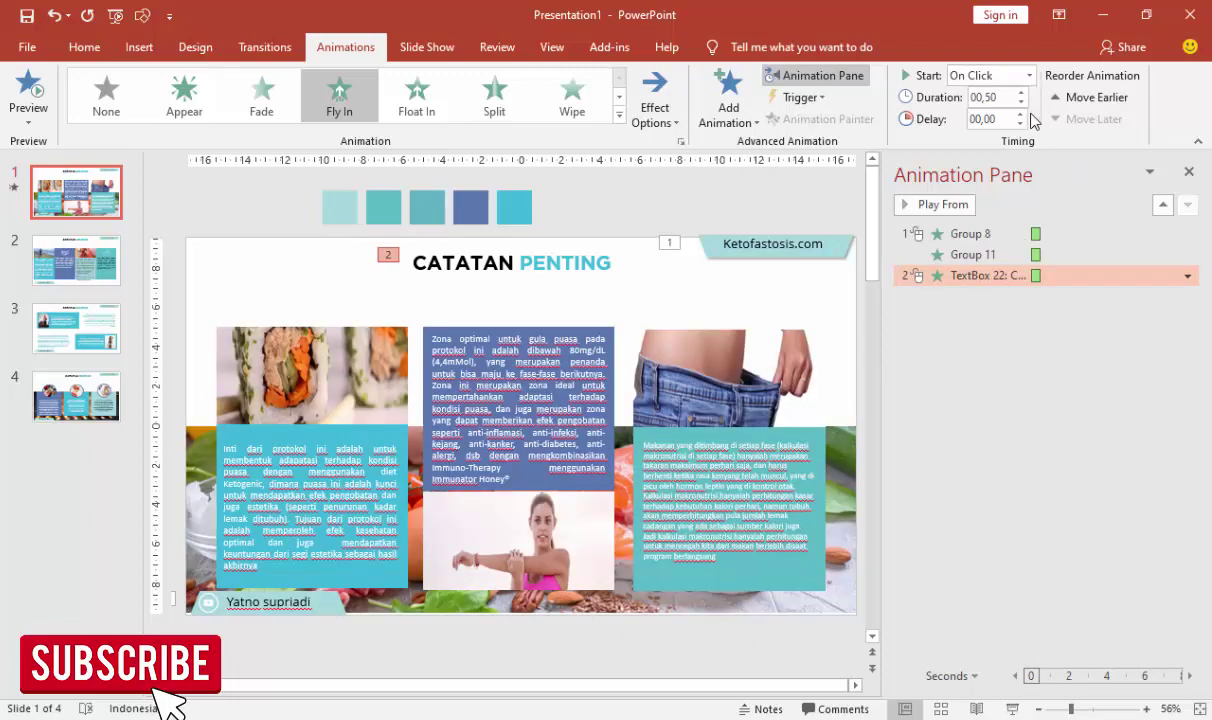
# Step: Set the title's Fly In to animate the text by letter
pyautogui.rightClick(1058, 275)
pyautogui.click(1025, 358)
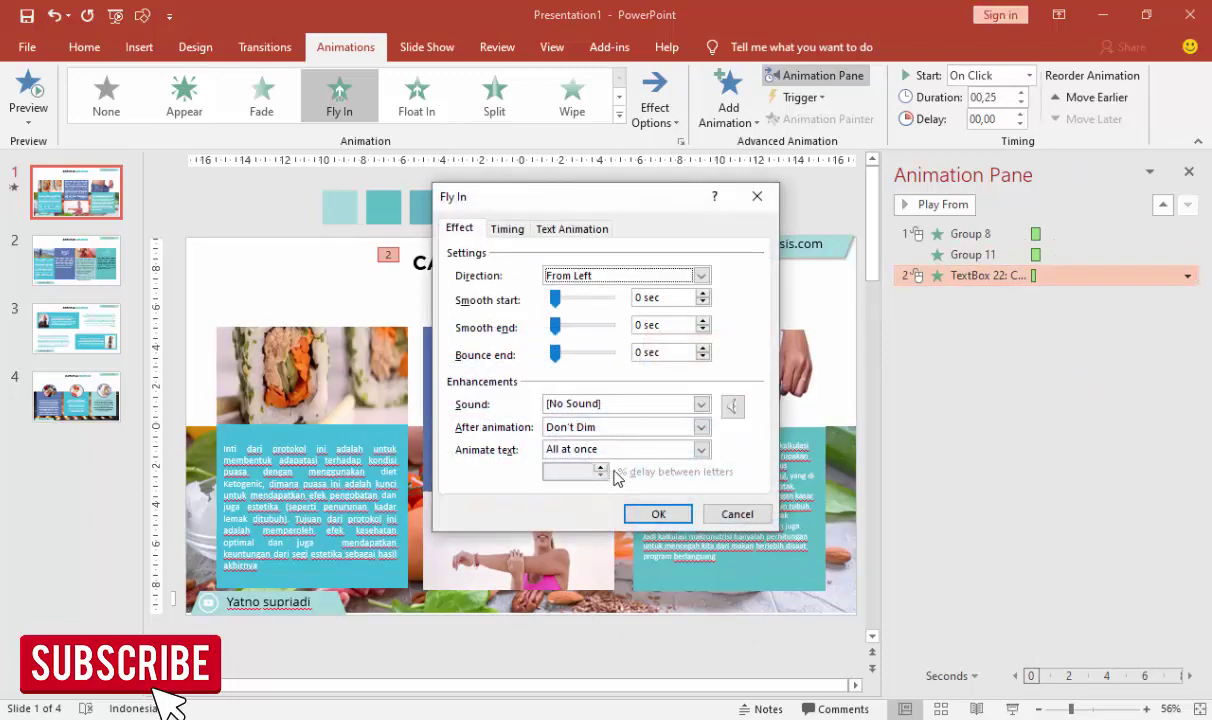
pyautogui.click(590, 449)
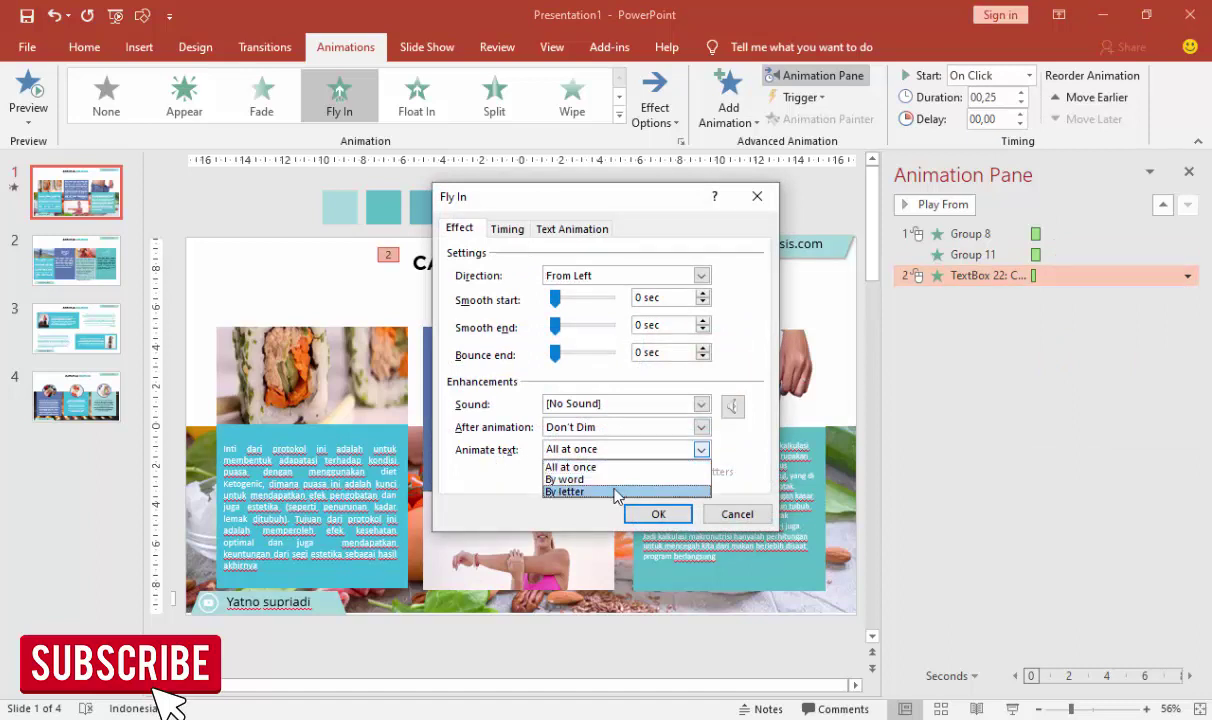
pyautogui.click(617, 492)
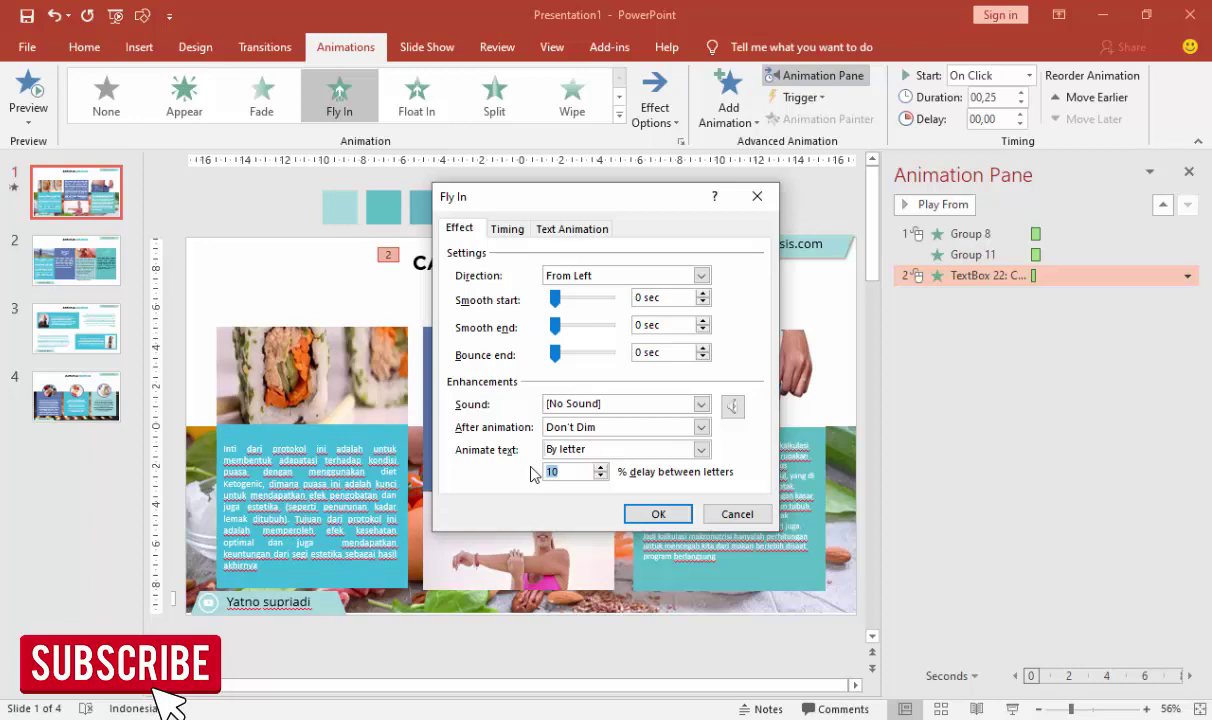
pyautogui.click(662, 512)
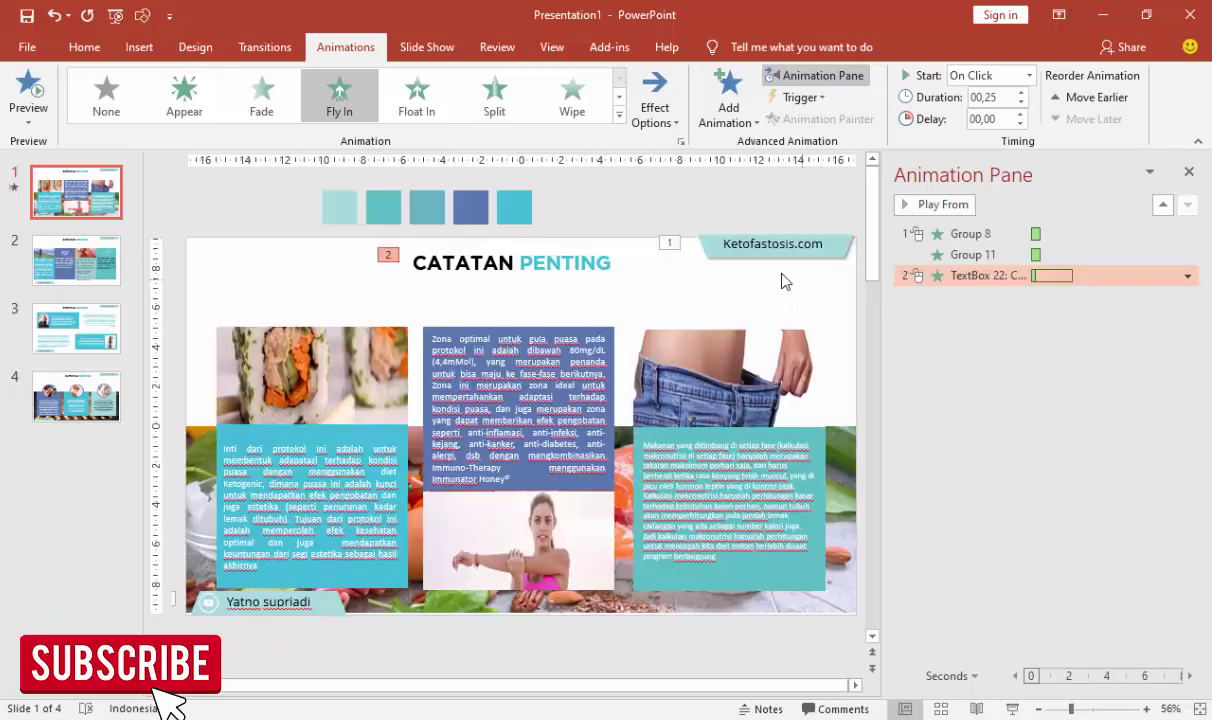
pyautogui.click(840, 460)
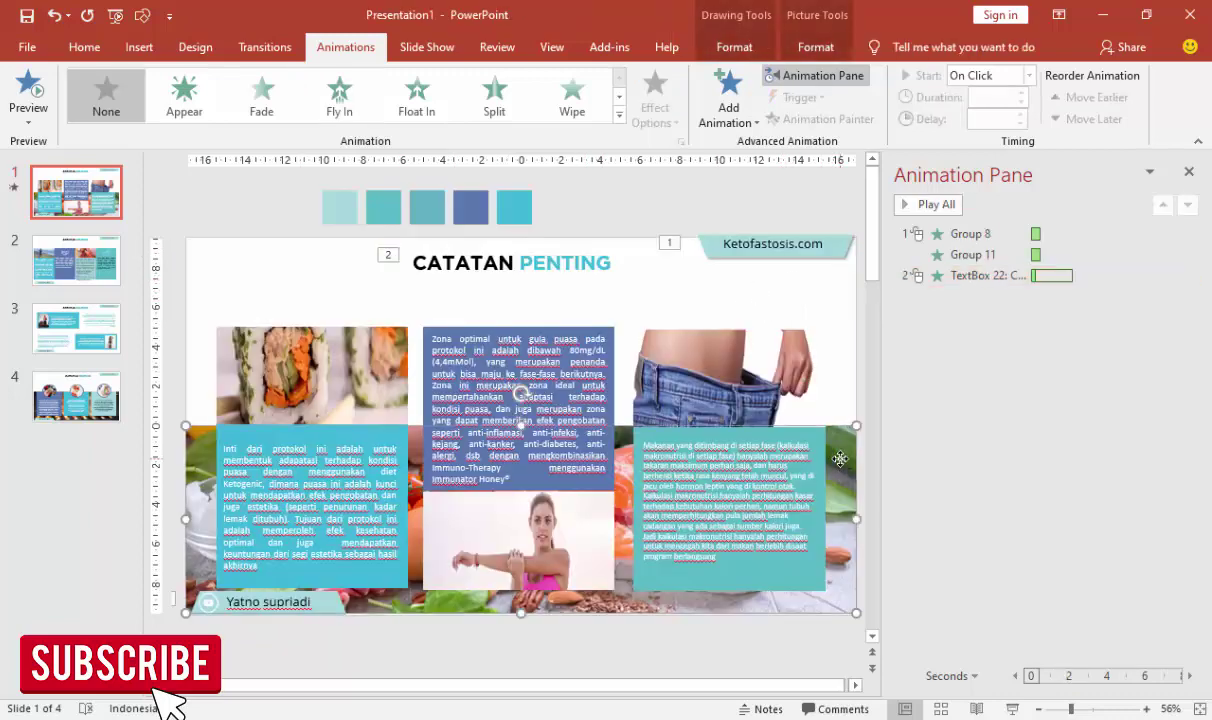
# Step: Add a Wipe entrance to the background picture, starting After Previous
pyautogui.click(736, 92)
pyautogui.click(730, 233)
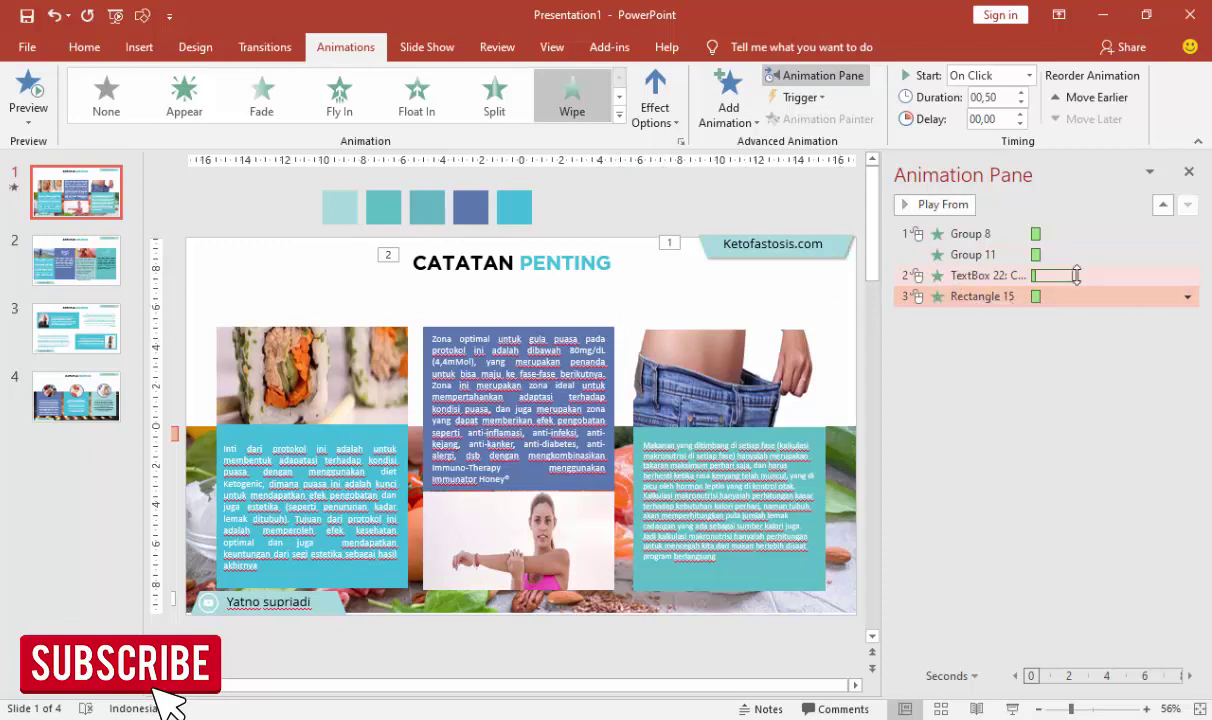
pyautogui.click(1029, 75)
pyautogui.click(989, 134)
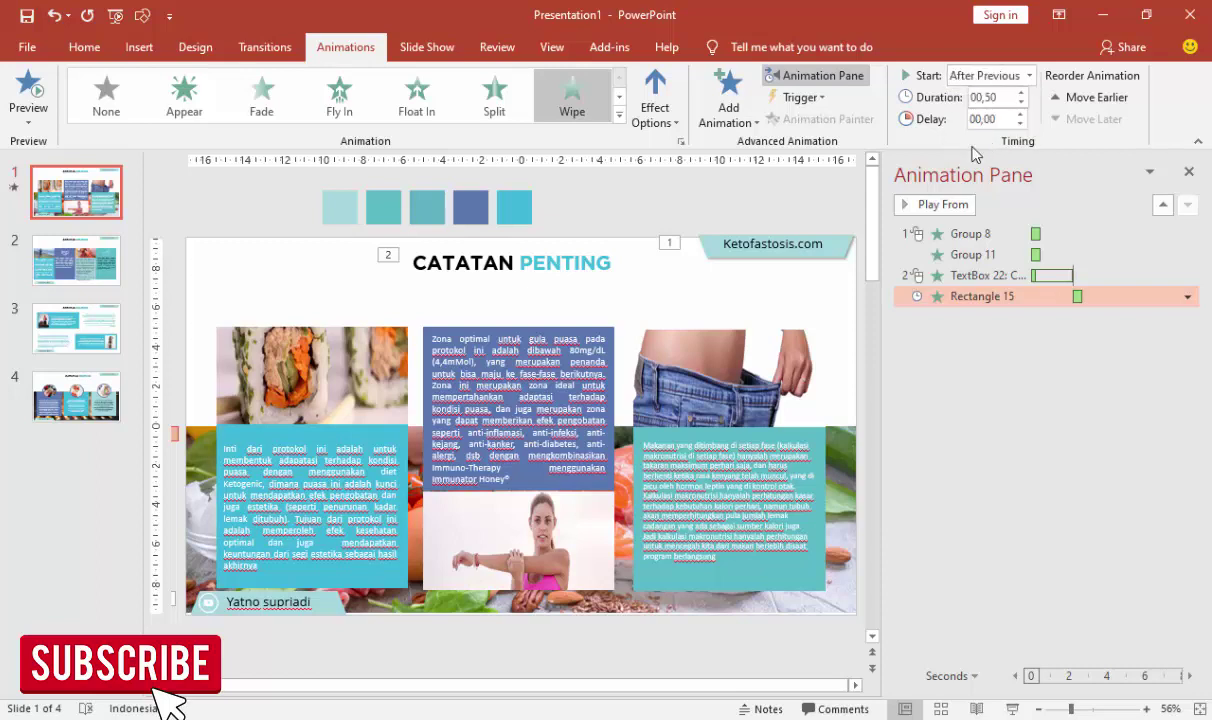
pyautogui.click(544, 263)
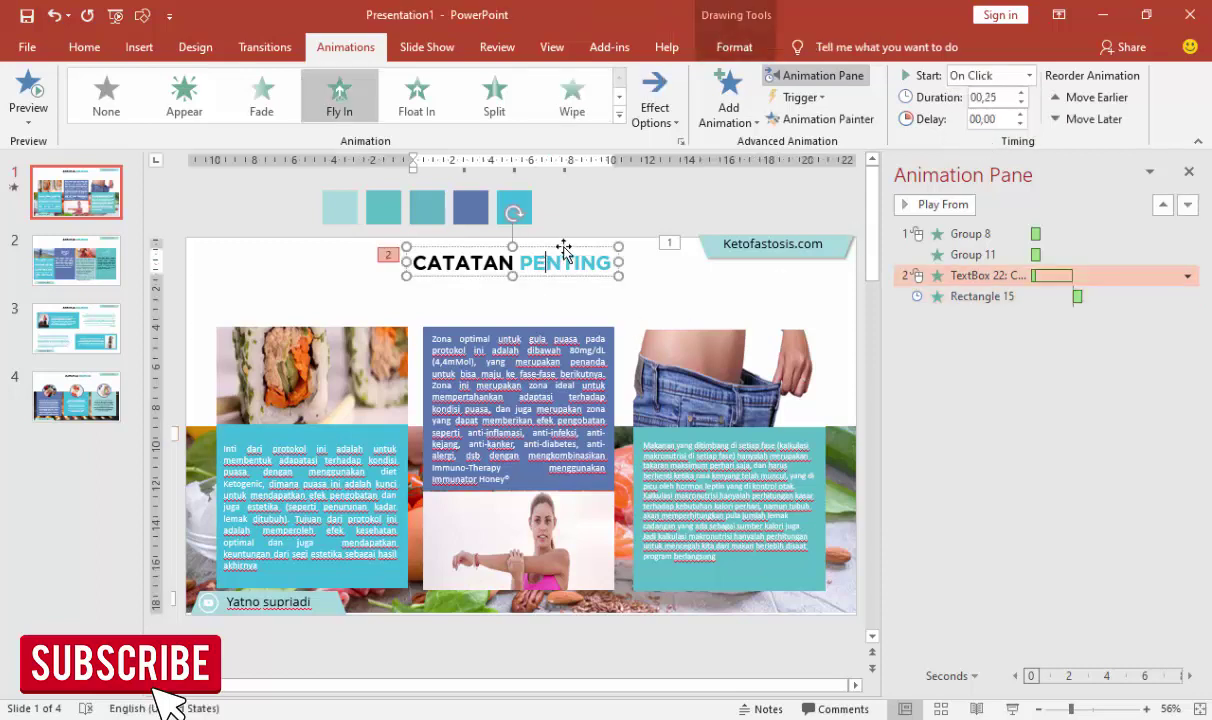
pyautogui.click(563, 250)
pyautogui.click(845, 463)
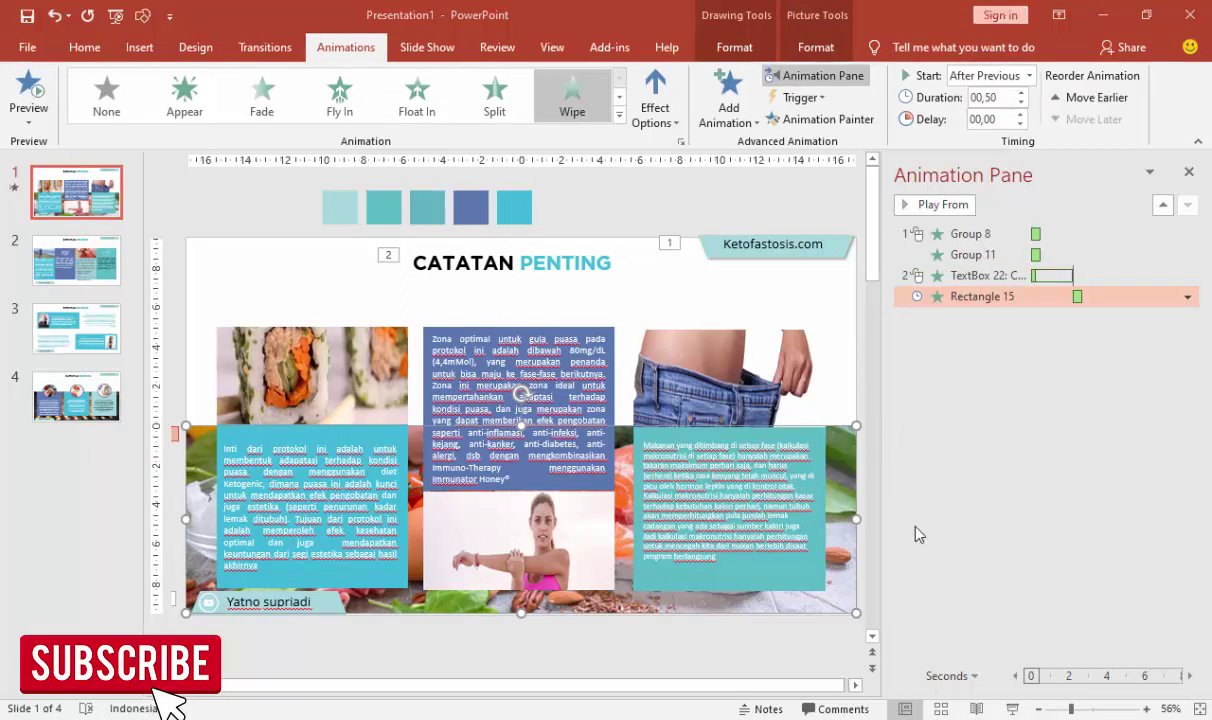
# Step: On the sushi picture, preview the Diamond, Circle, Box, Appear and Expand entrances
pyautogui.click(370, 350)
pyautogui.click(706, 115)
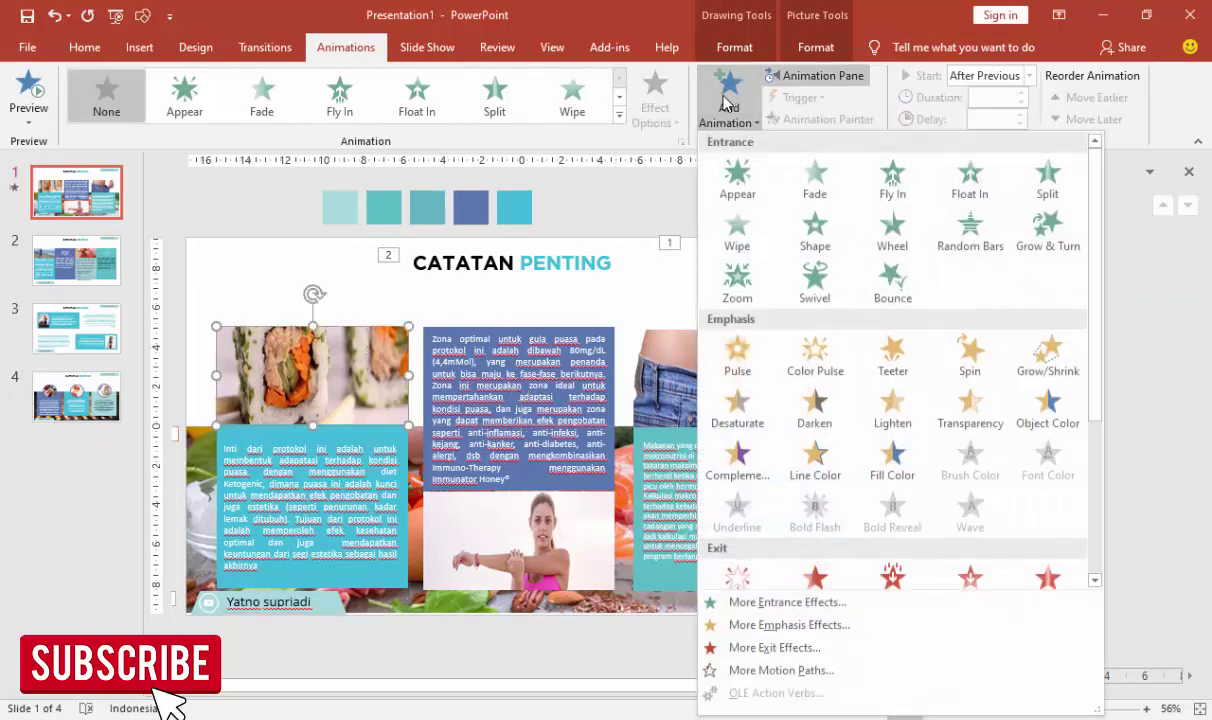
pyautogui.click(780, 610)
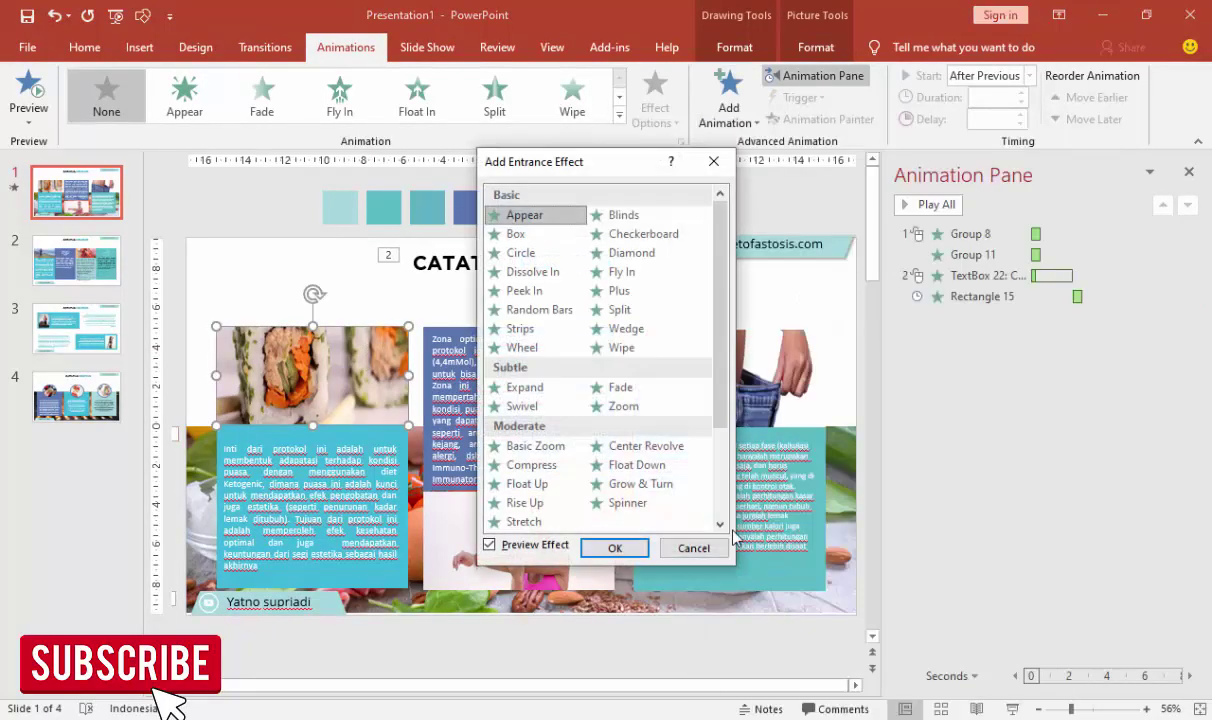
pyautogui.click(630, 253)
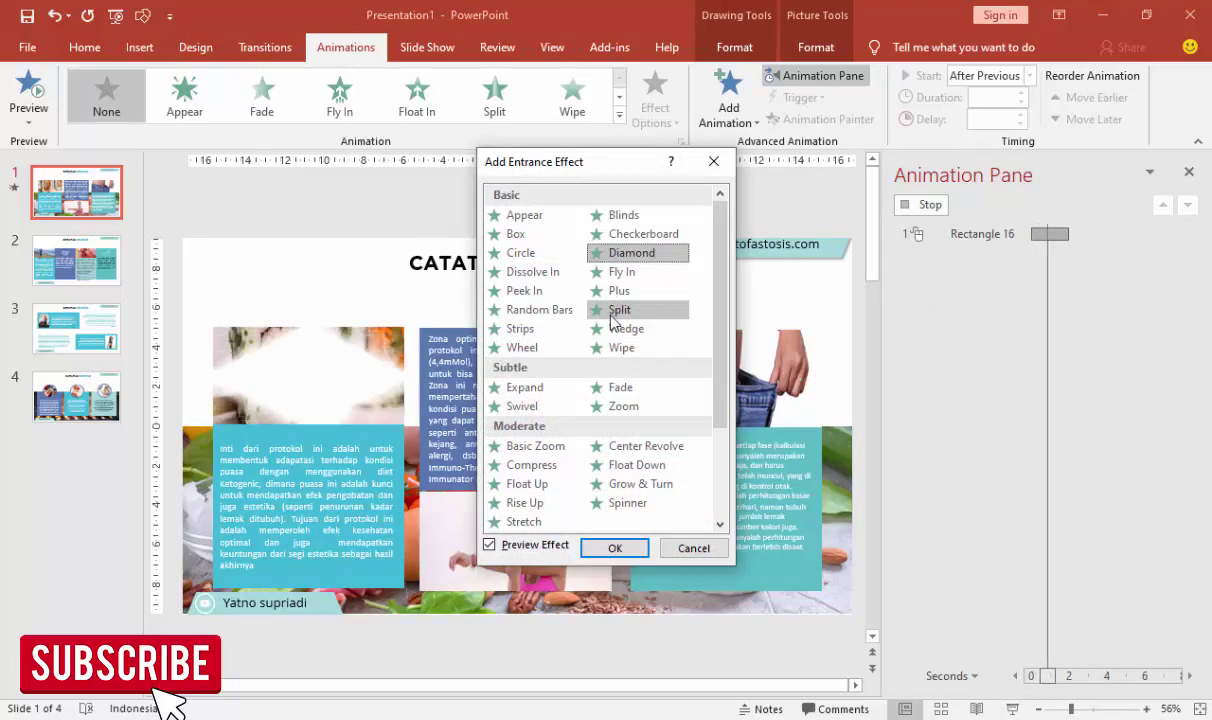
pyautogui.click(522, 256)
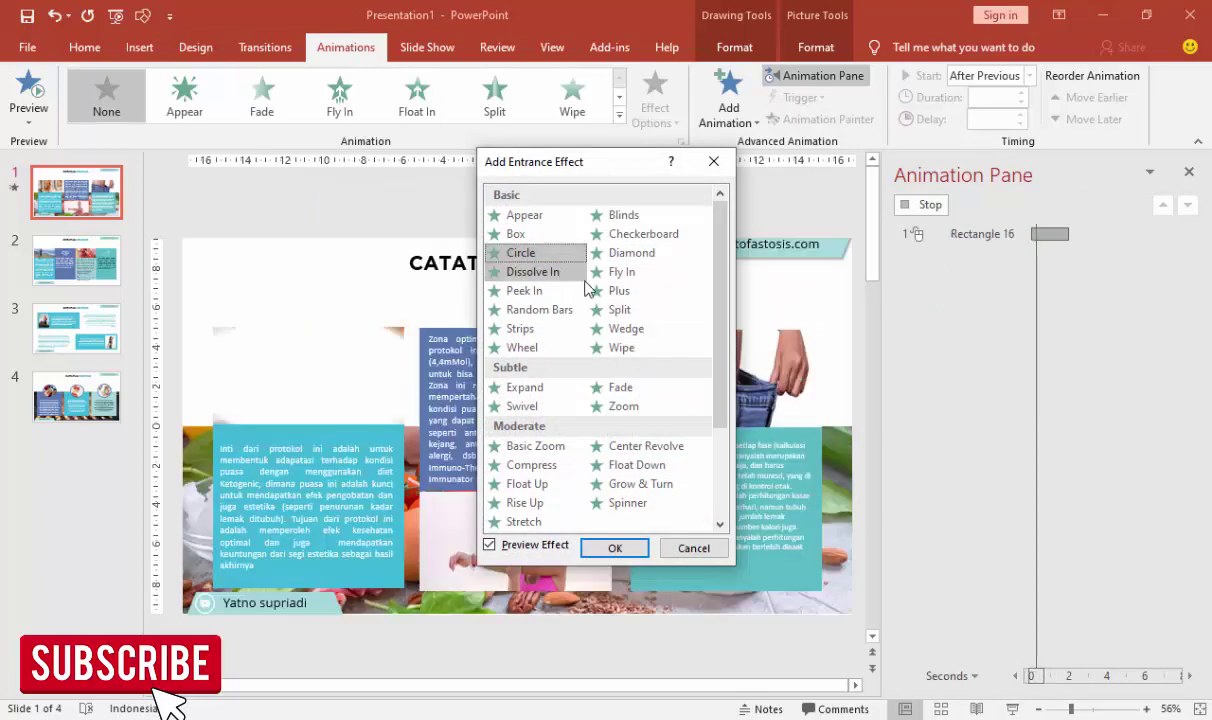
pyautogui.click(515, 236)
pyautogui.click(520, 218)
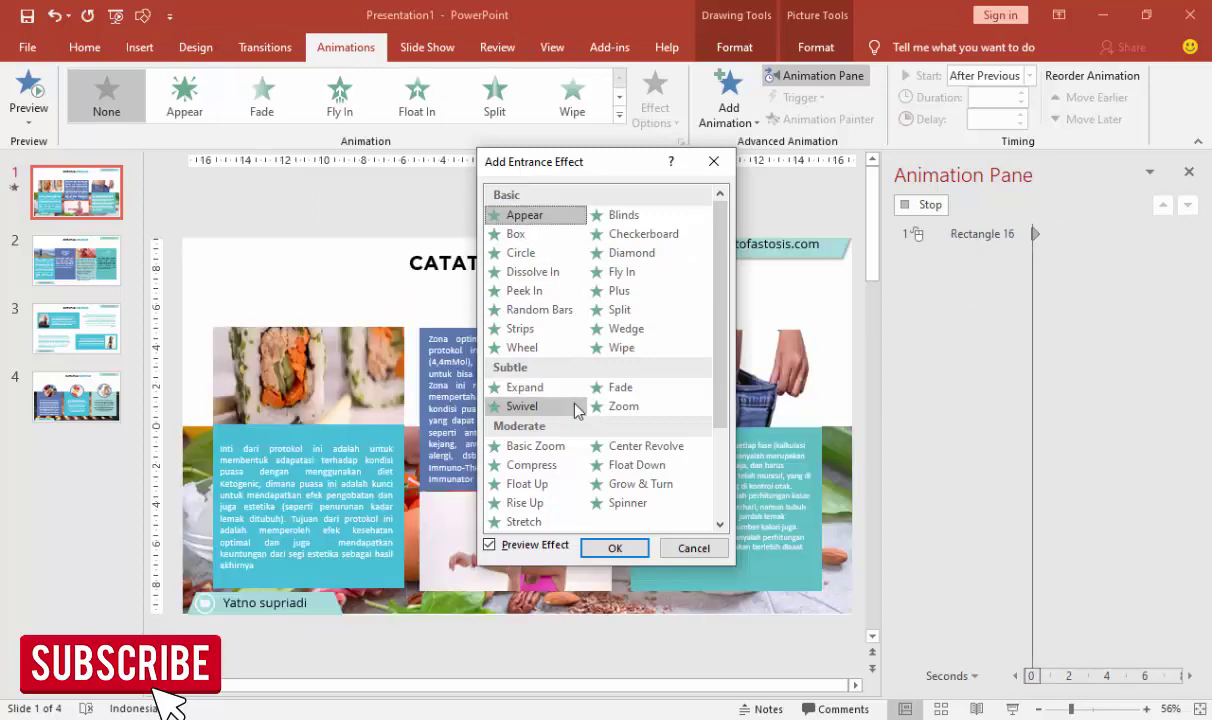
pyautogui.click(519, 392)
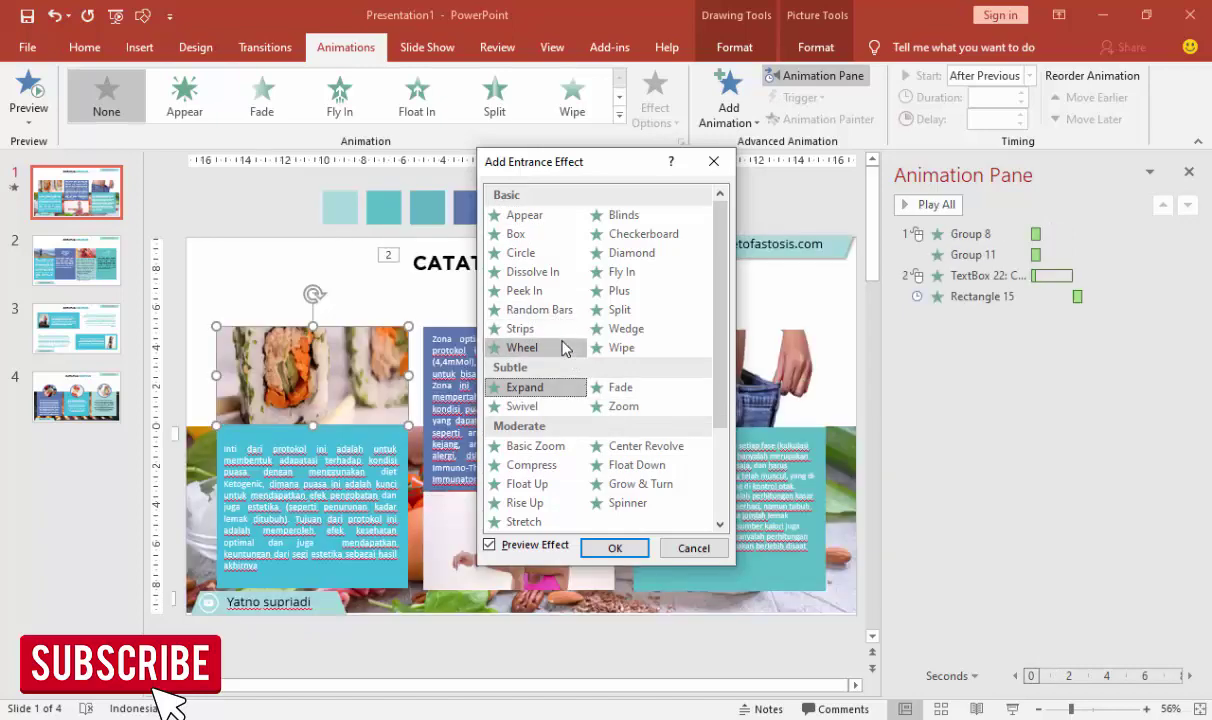
pyautogui.scroll(-2, 563, 347)
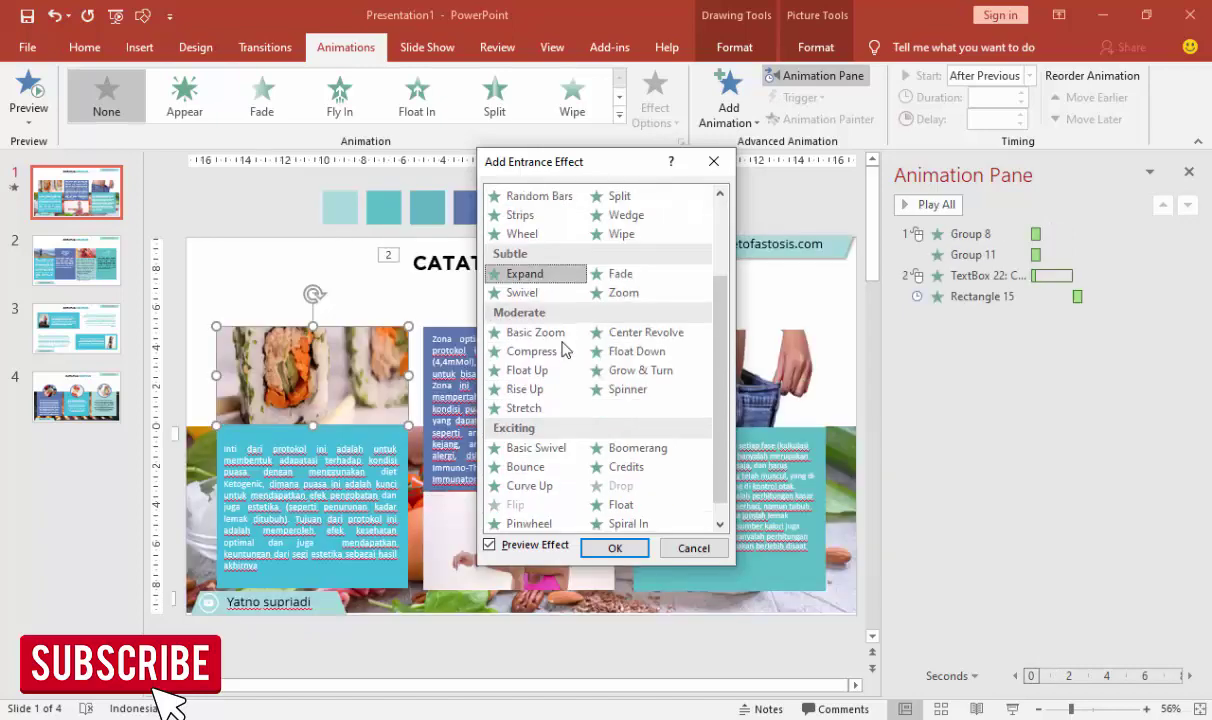
# Step: Preview Bounce, Basic Swivel, Boomerang, Pinwheel and Spiral In, then apply Float and play it
pyautogui.click(563, 477)
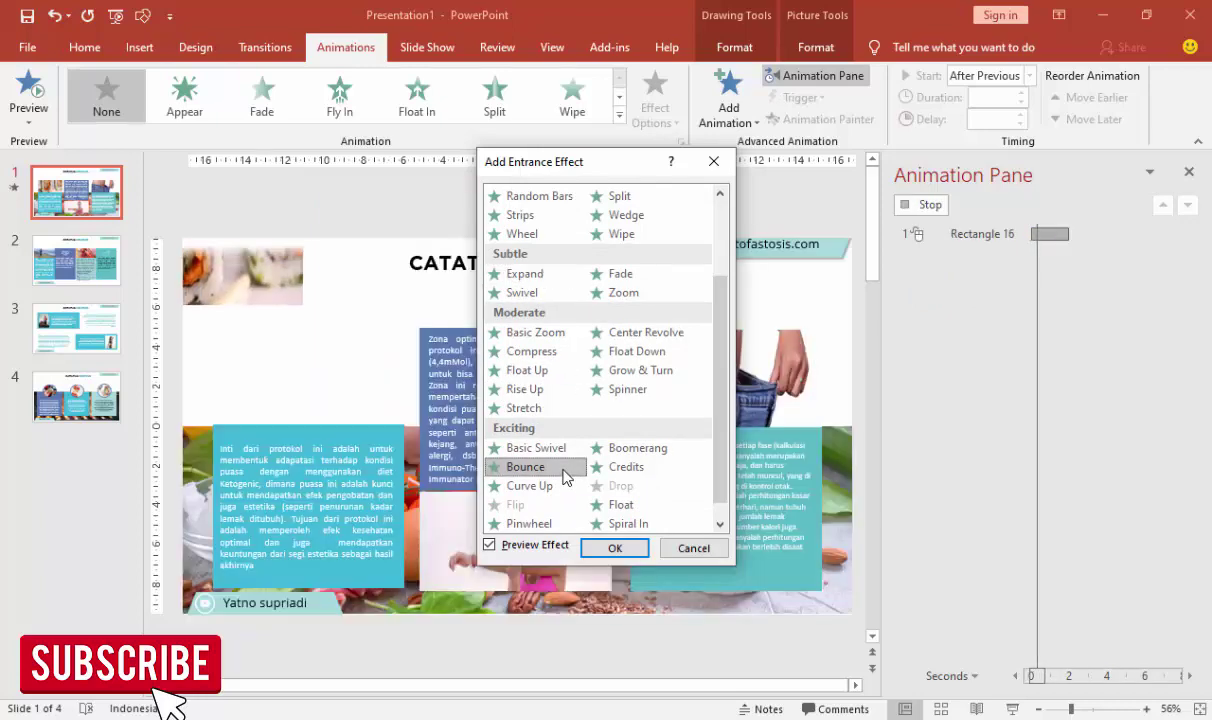
pyautogui.click(532, 452)
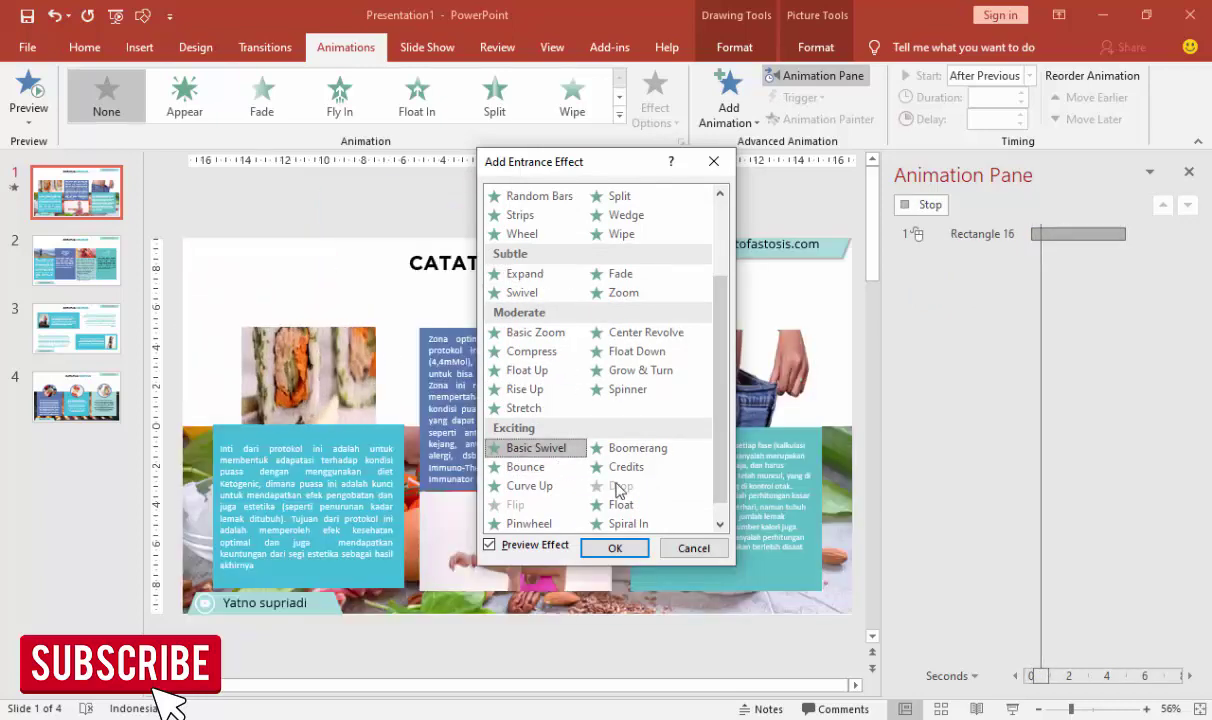
pyautogui.click(632, 452)
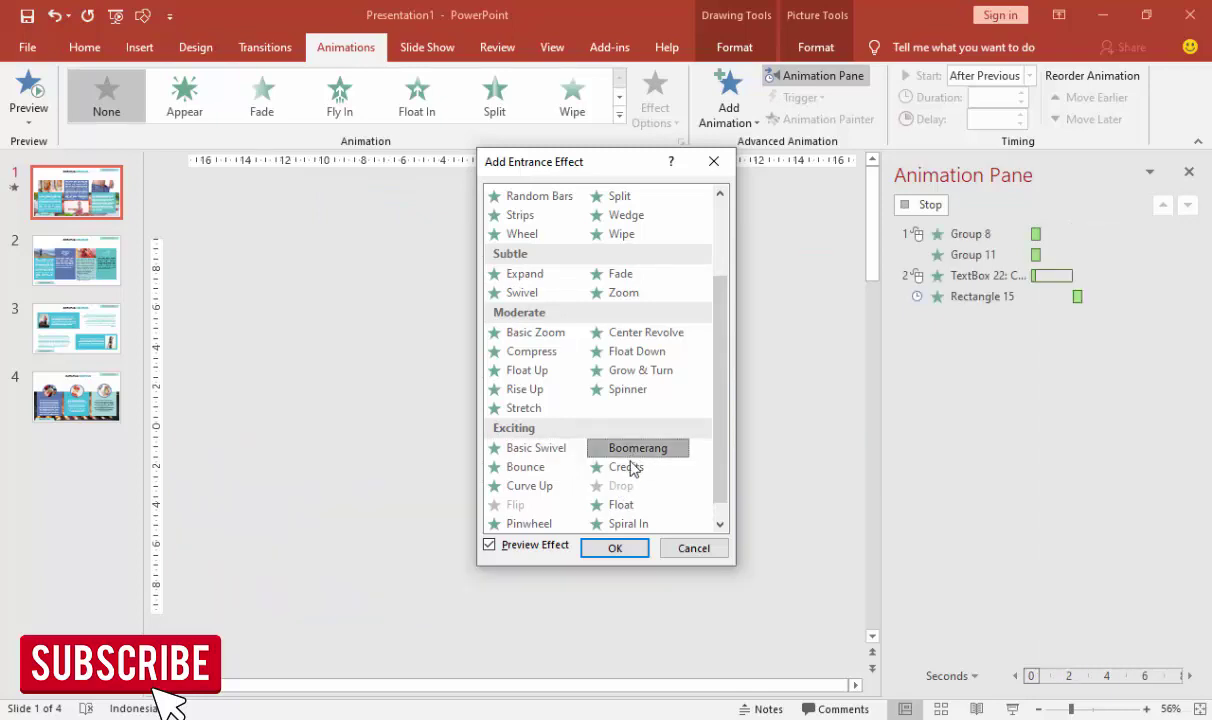
pyautogui.moveTo(714, 412); pyautogui.dragTo(714, 432)
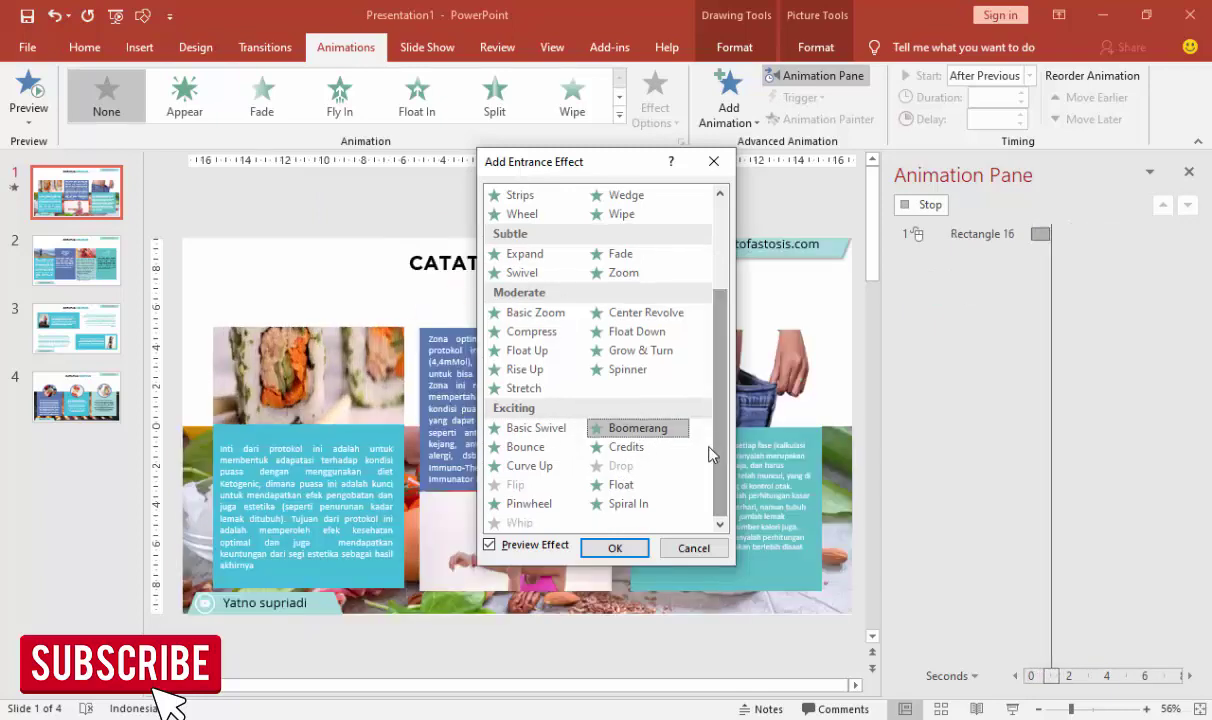
pyautogui.click(535, 504)
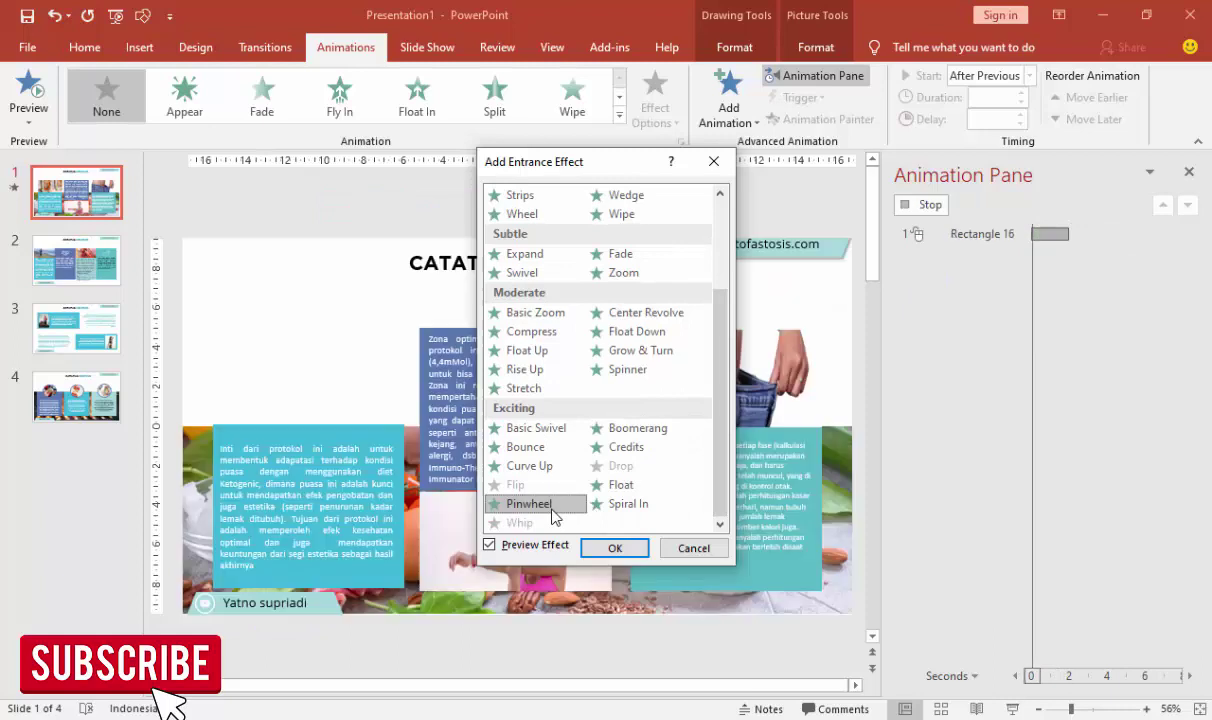
pyautogui.click(624, 507)
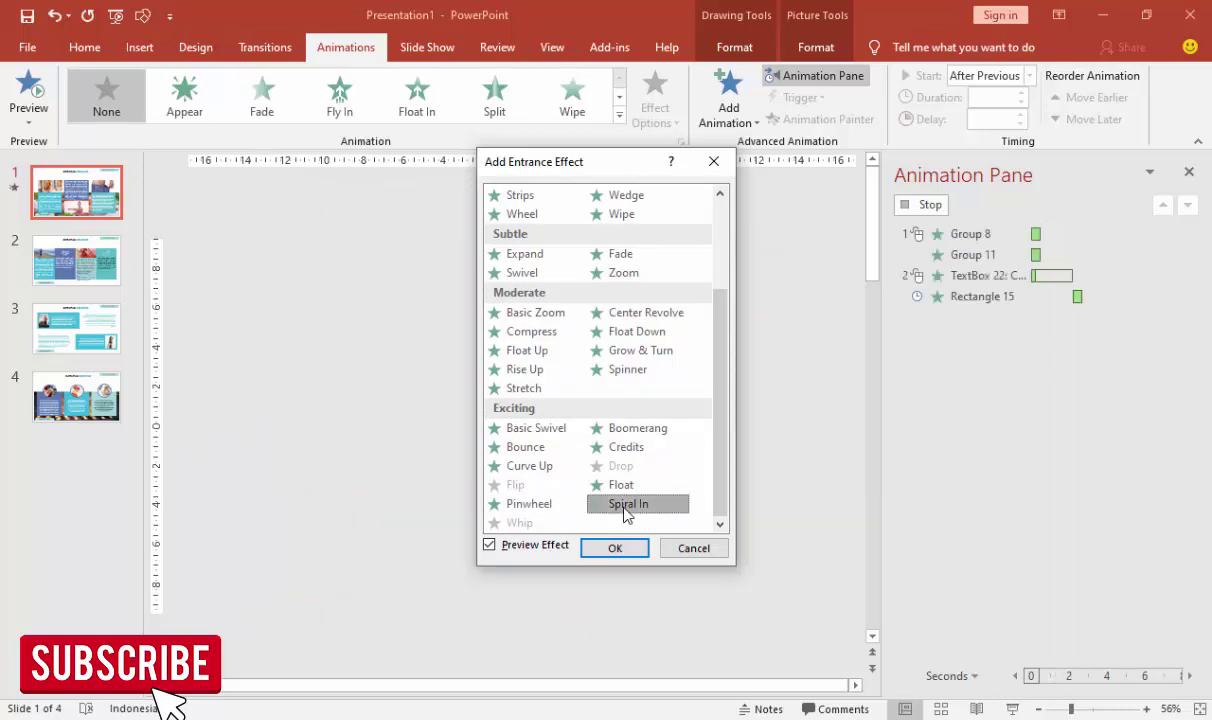
pyautogui.click(621, 487)
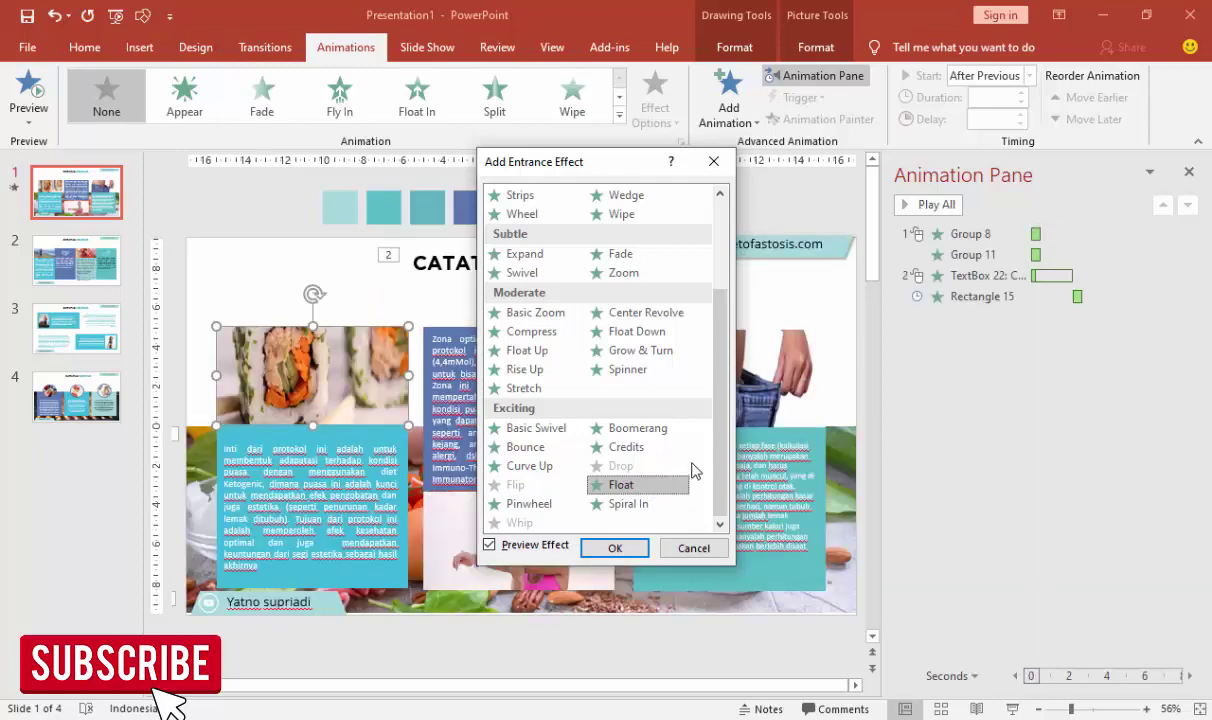
pyautogui.click(615, 548)
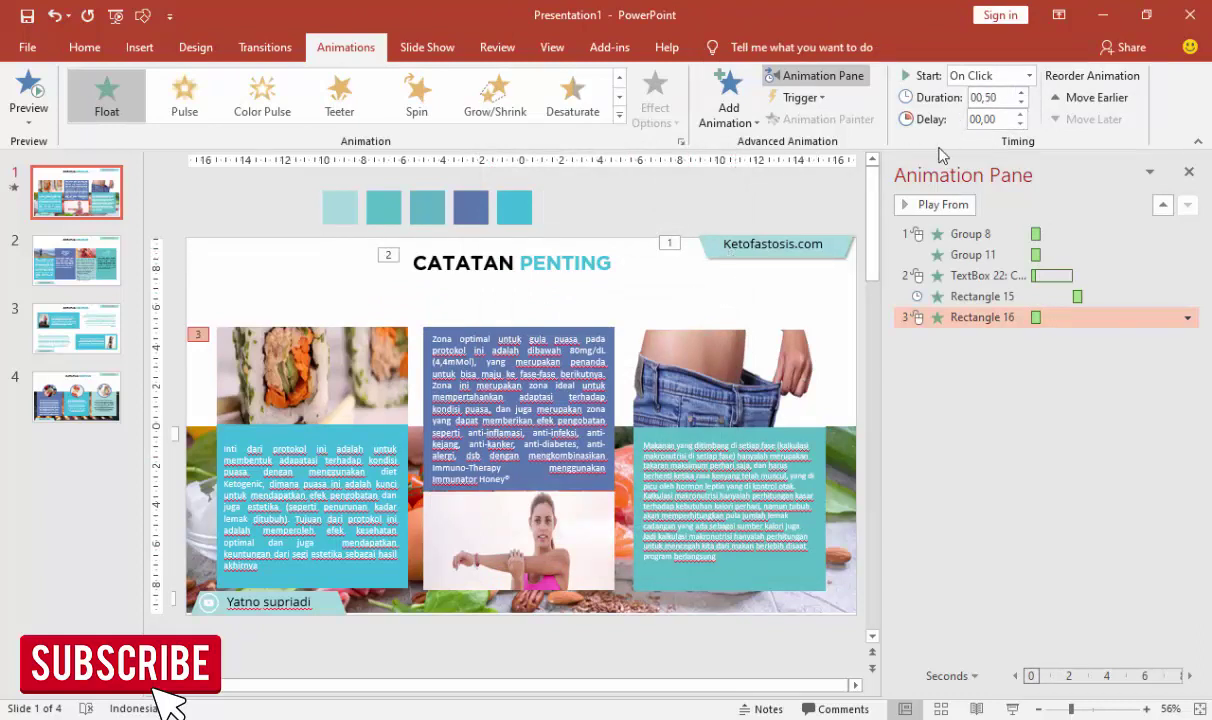
pyautogui.click(922, 206)
# Step: Give the left blue panel a Fly In entrance starting After Previous
pyautogui.click(397, 437)
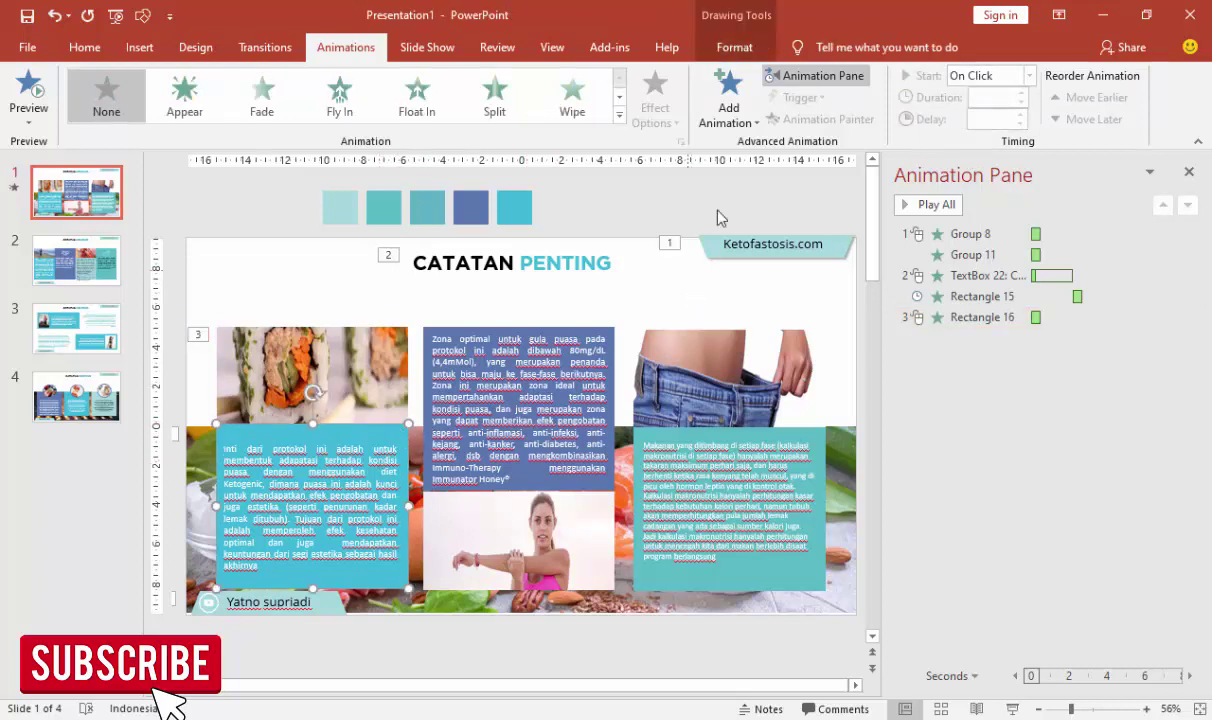
pyautogui.click(703, 95)
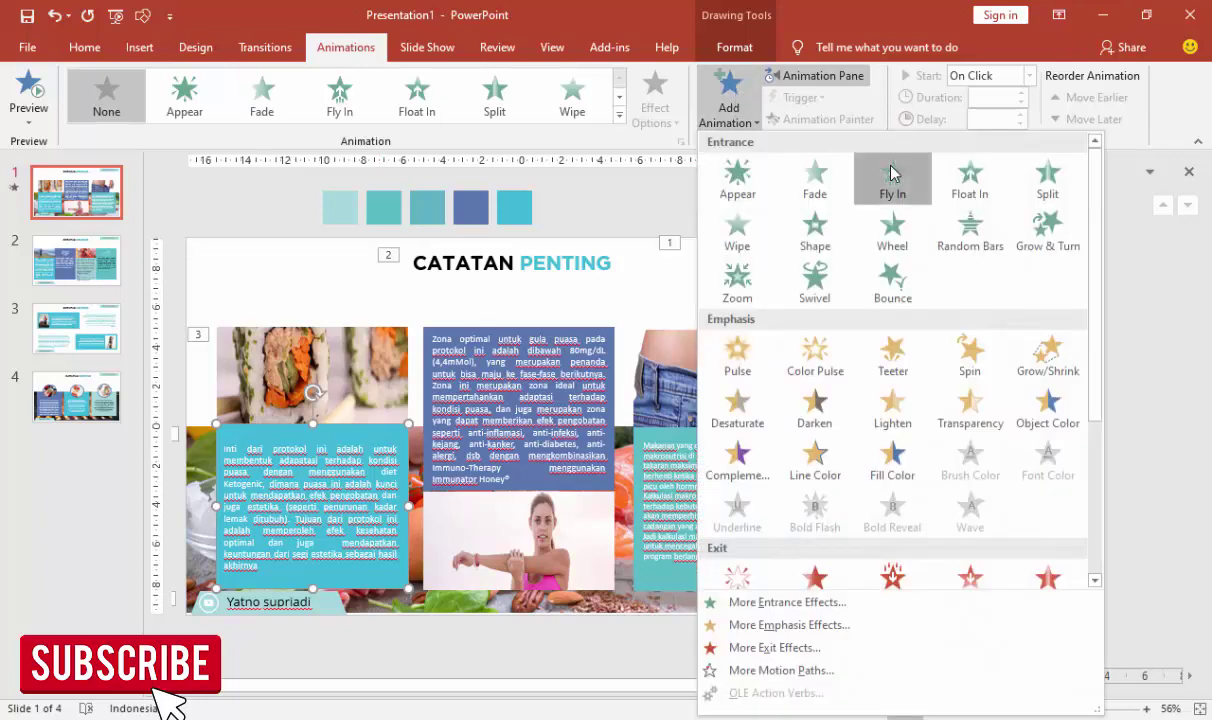
pyautogui.click(893, 174)
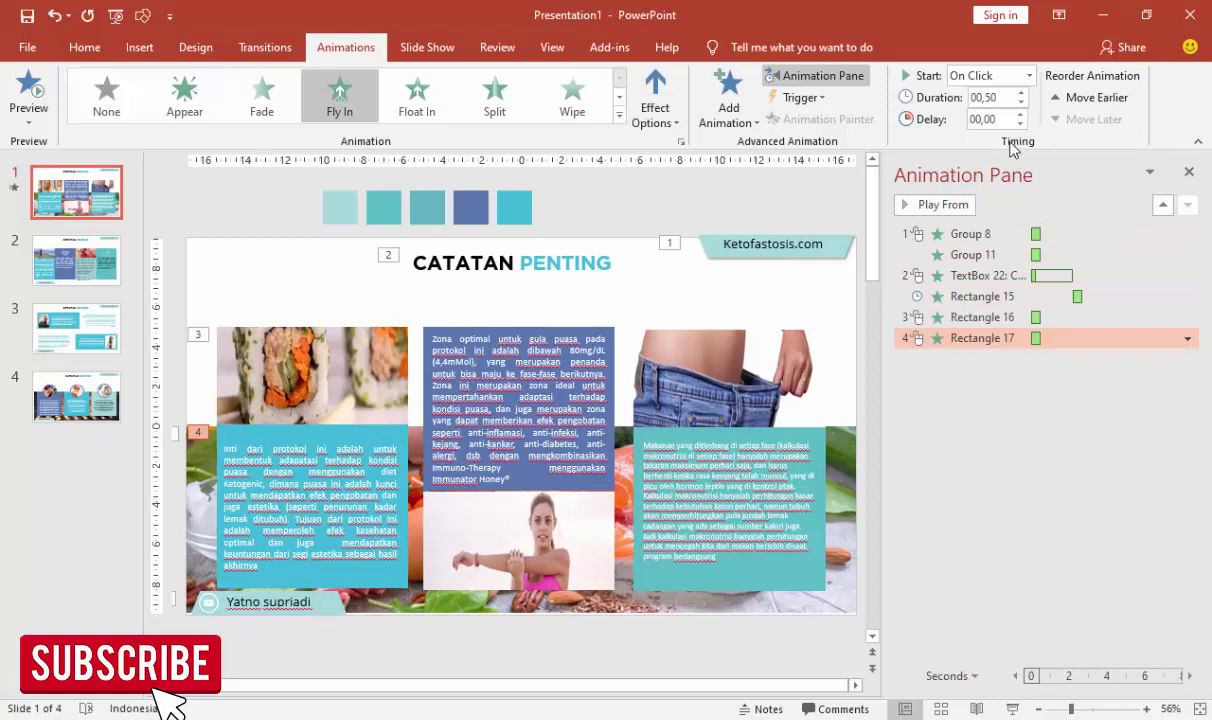
pyautogui.click(1000, 75)
pyautogui.click(990, 130)
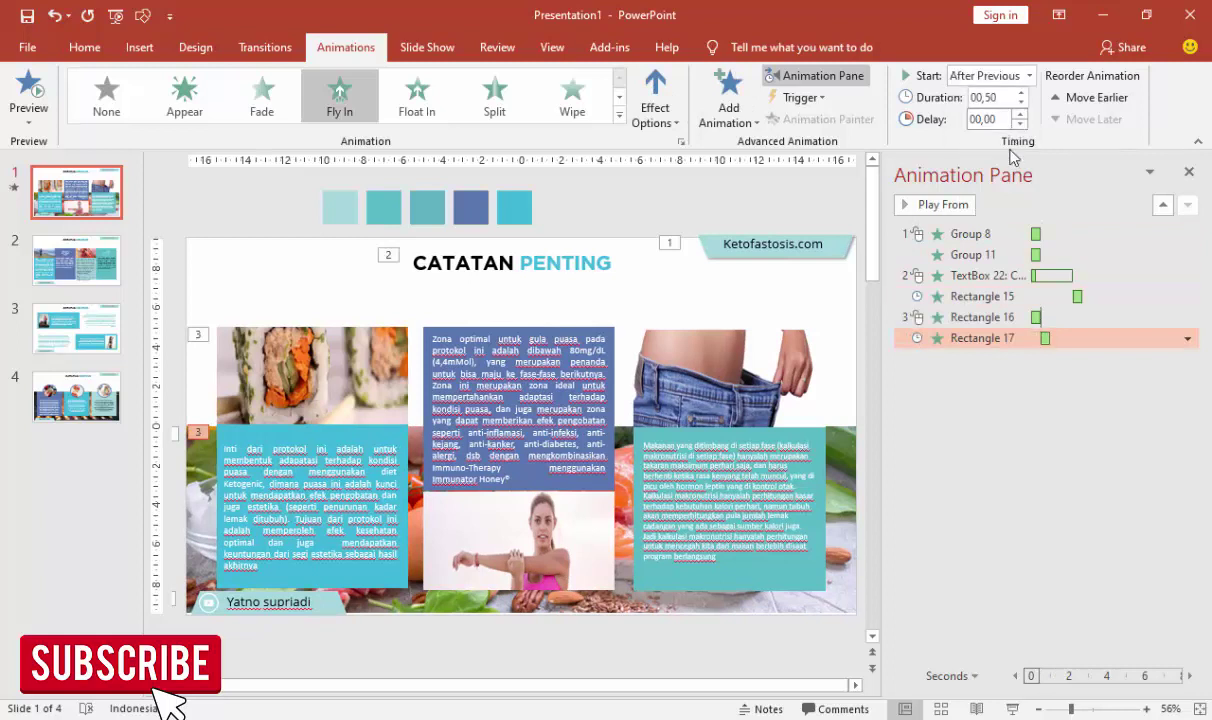
# Step: Give the left panel's text a Fly In entrance starting After Previous
pyautogui.click(357, 495)
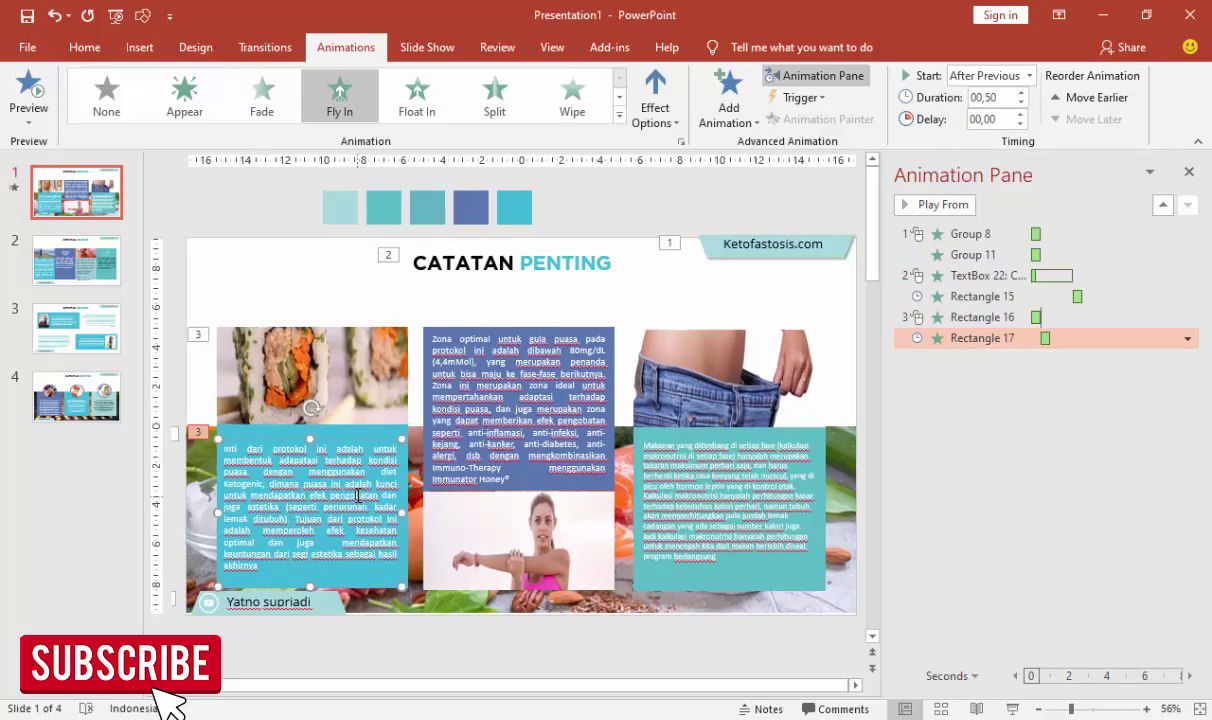
pyautogui.click(728, 112)
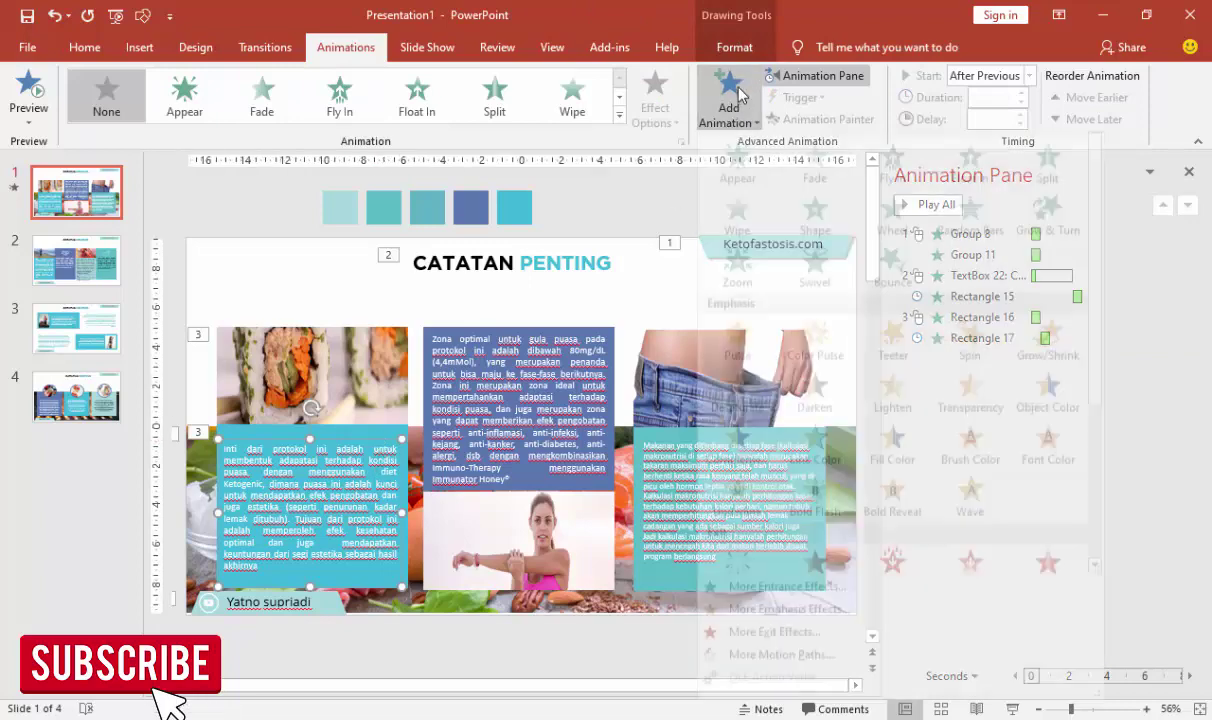
pyautogui.click(898, 195)
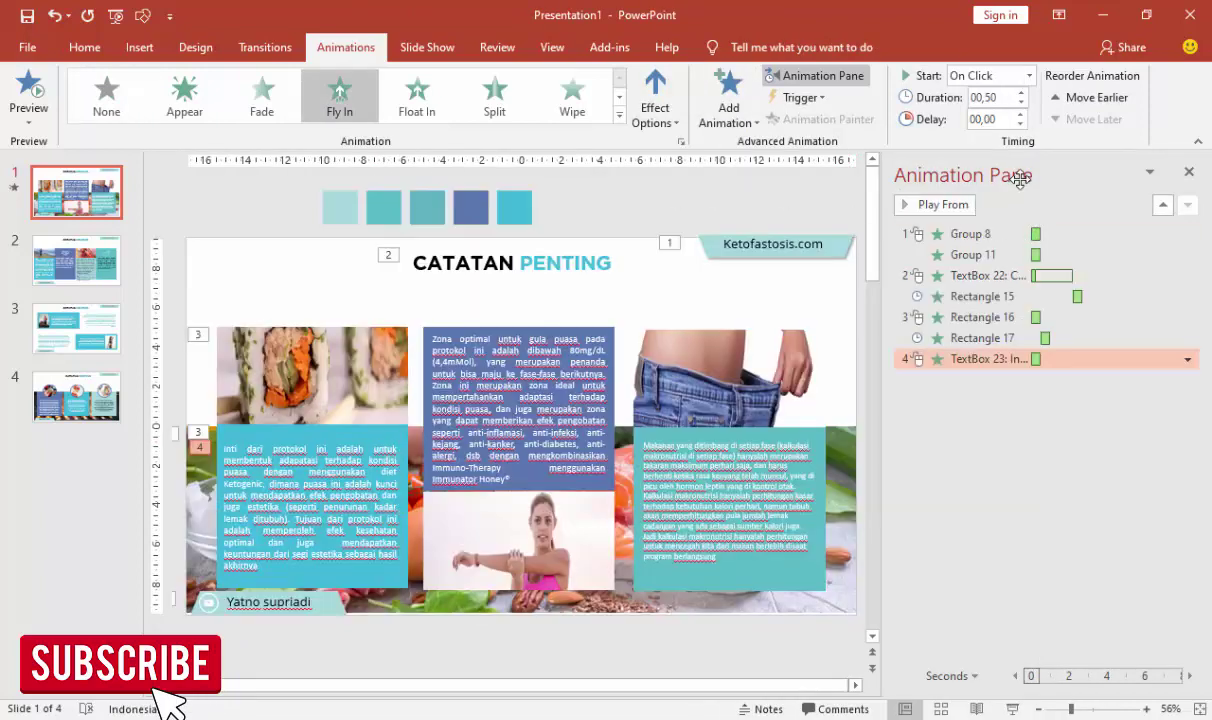
pyautogui.click(1028, 76)
pyautogui.click(1013, 135)
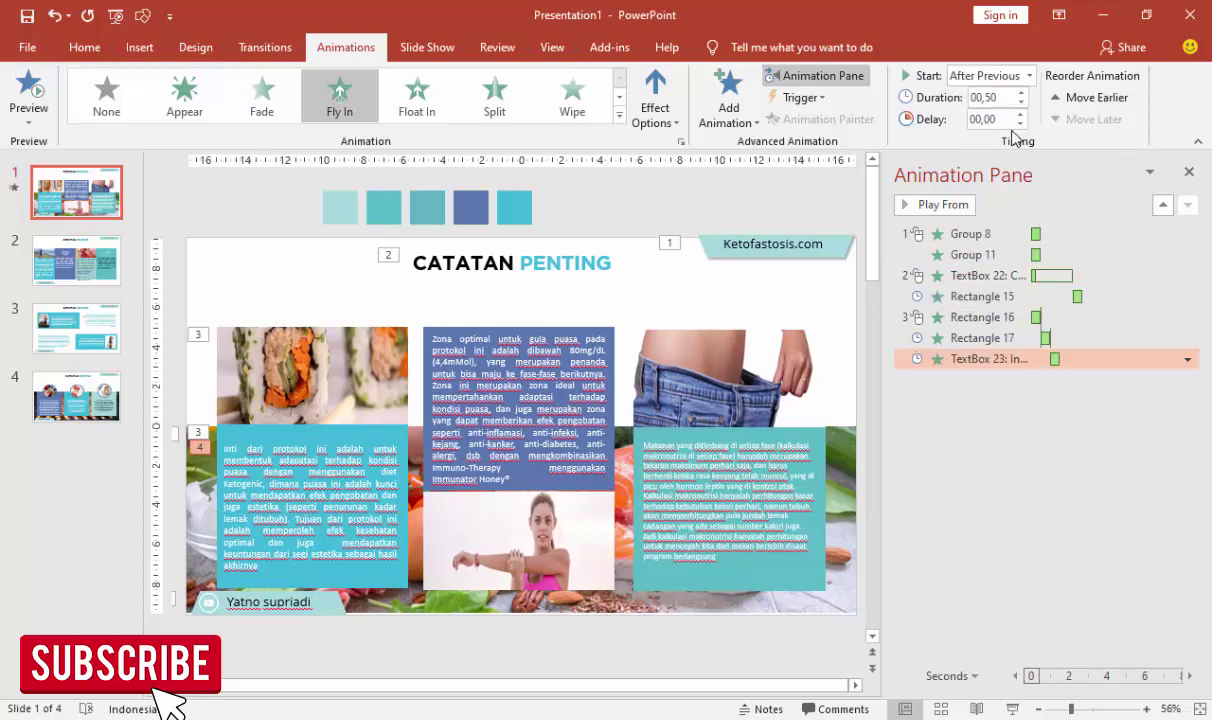
# Step: Add a bounce end of about 0.3 seconds to TextBox 23's Fly In effect
pyautogui.rightClick(1080, 357)
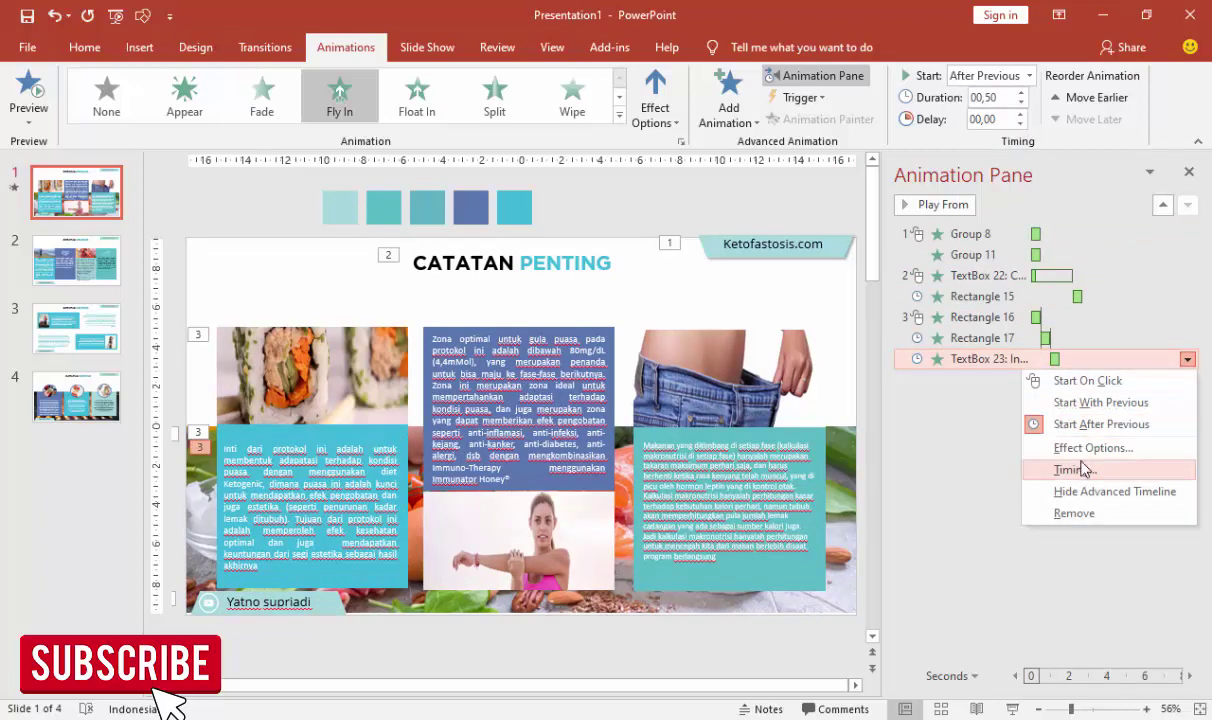
pyautogui.click(1083, 448)
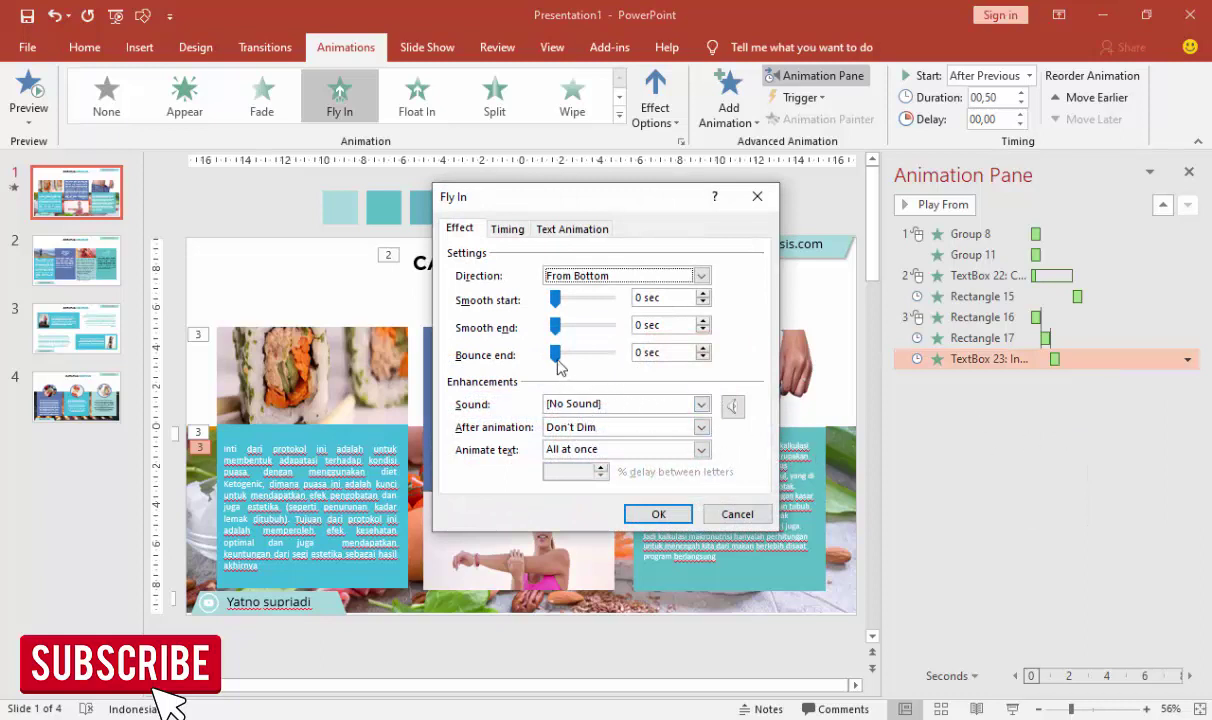
pyautogui.moveTo(557, 360); pyautogui.dragTo(591, 360)
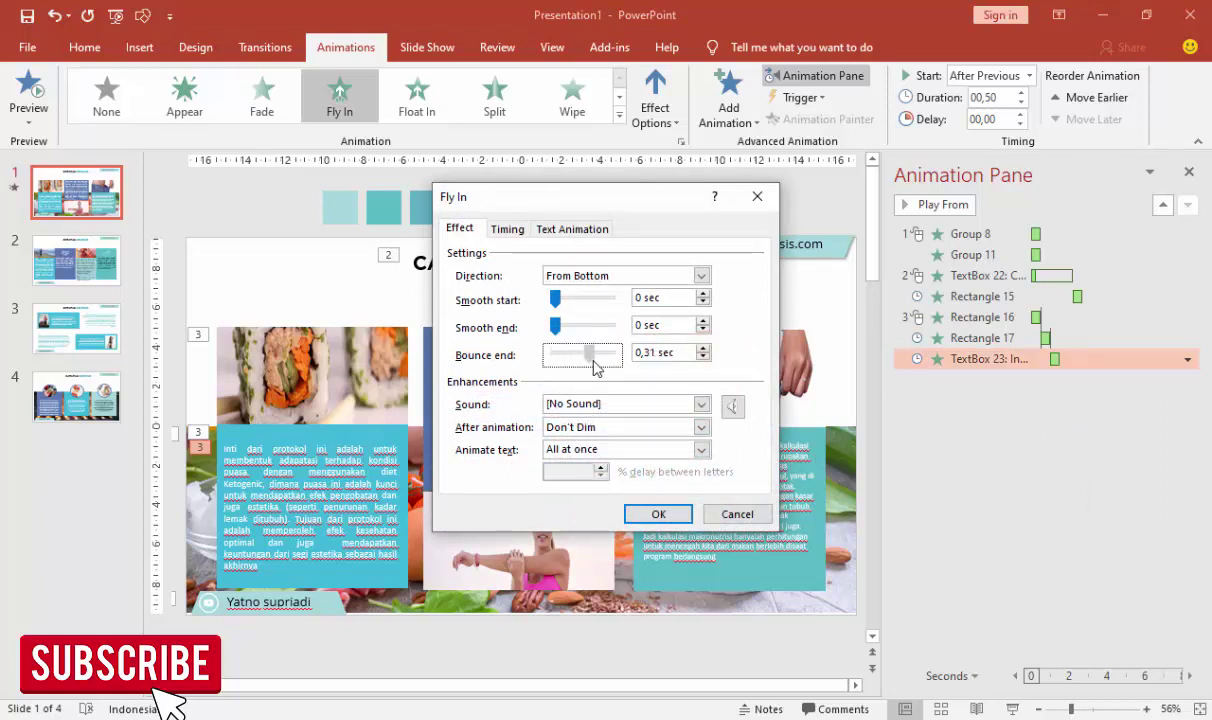
pyautogui.click(658, 514)
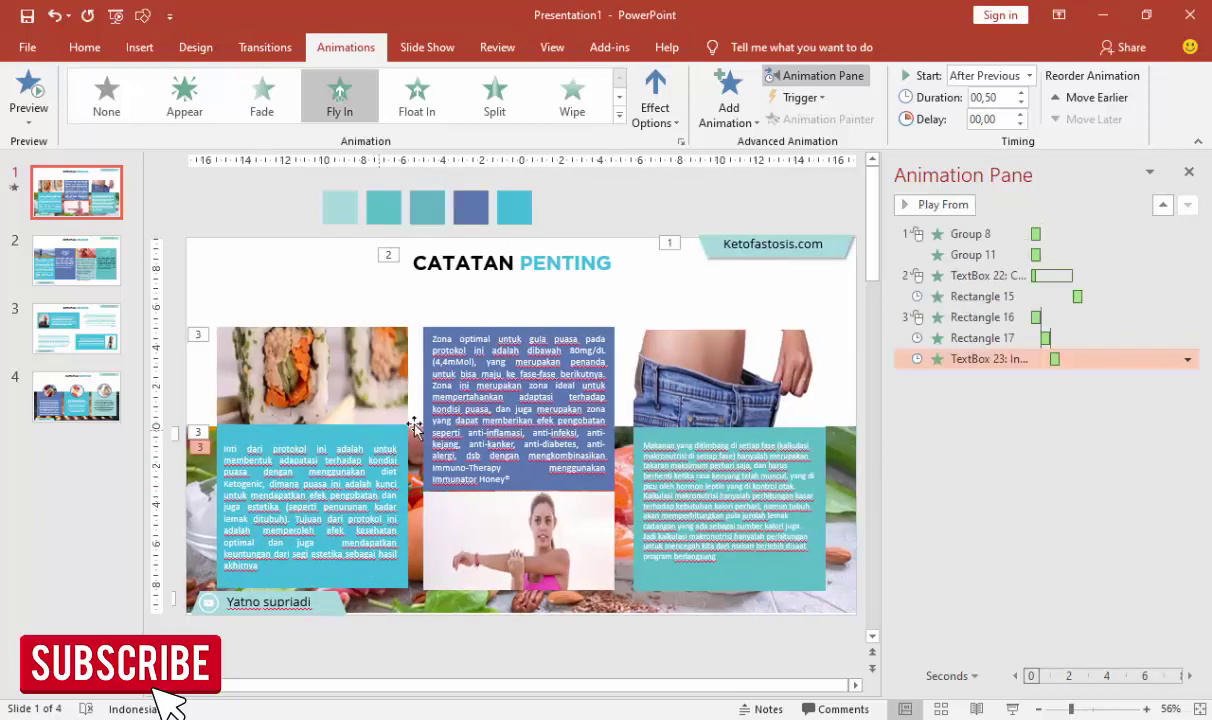
# Step: Paint the sushi picture's animation onto the woman picture and the blue panel's onto the middle text
pyautogui.click(366, 340)
pyautogui.click(776, 121)
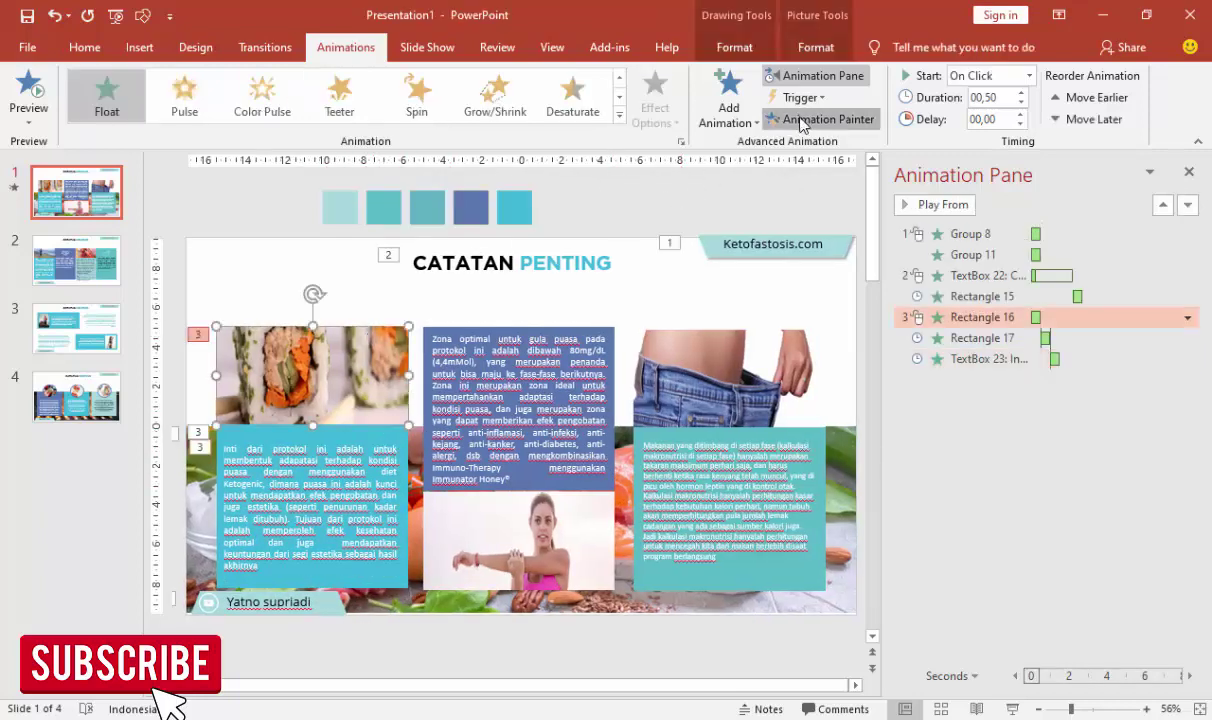
pyautogui.click(580, 553)
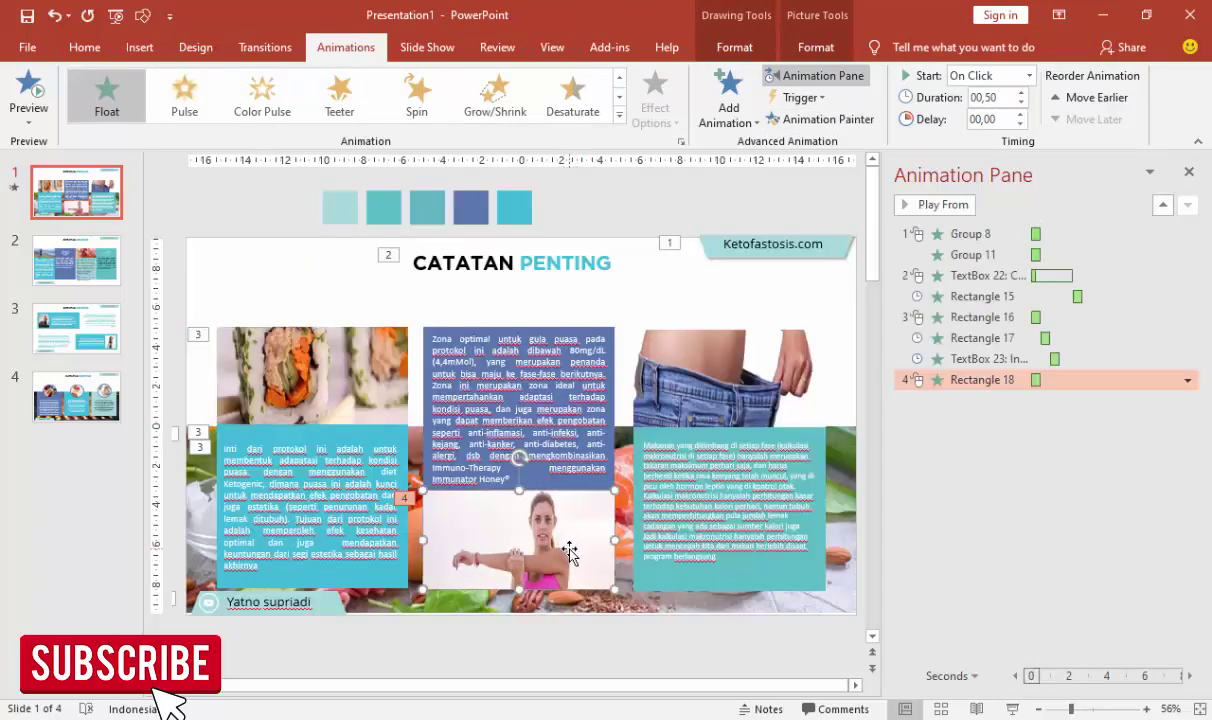
pyautogui.click(405, 435)
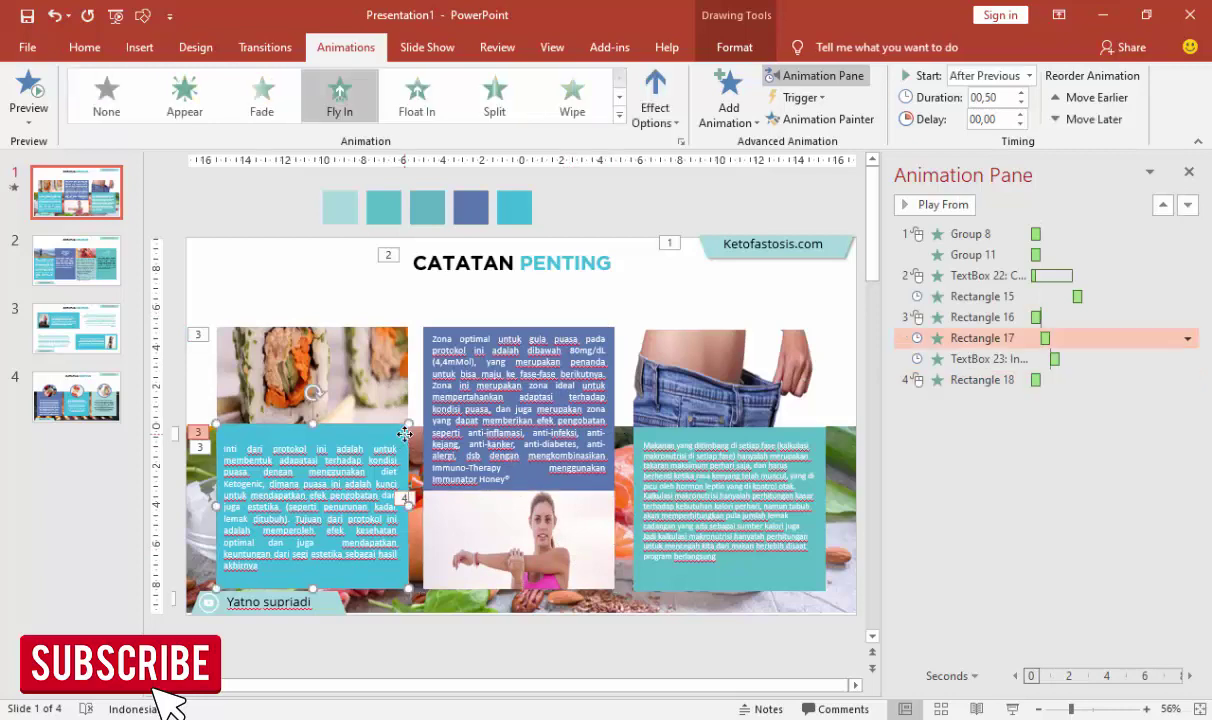
pyautogui.click(812, 120)
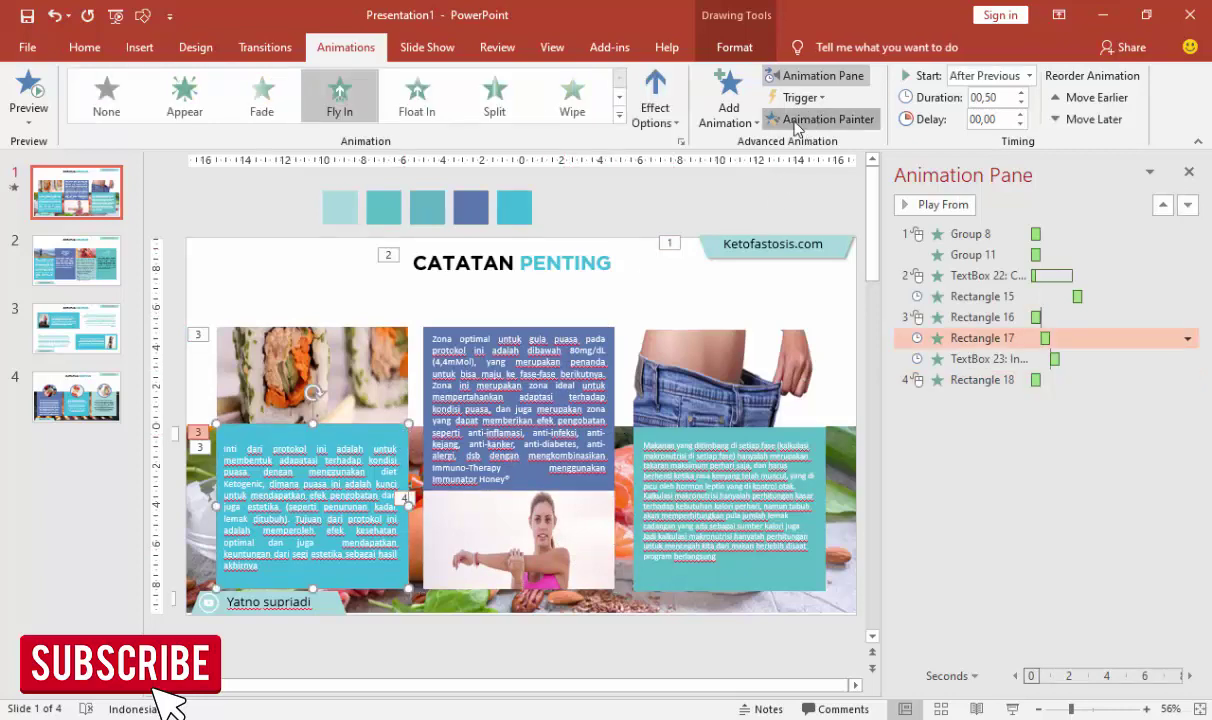
pyautogui.click(608, 338)
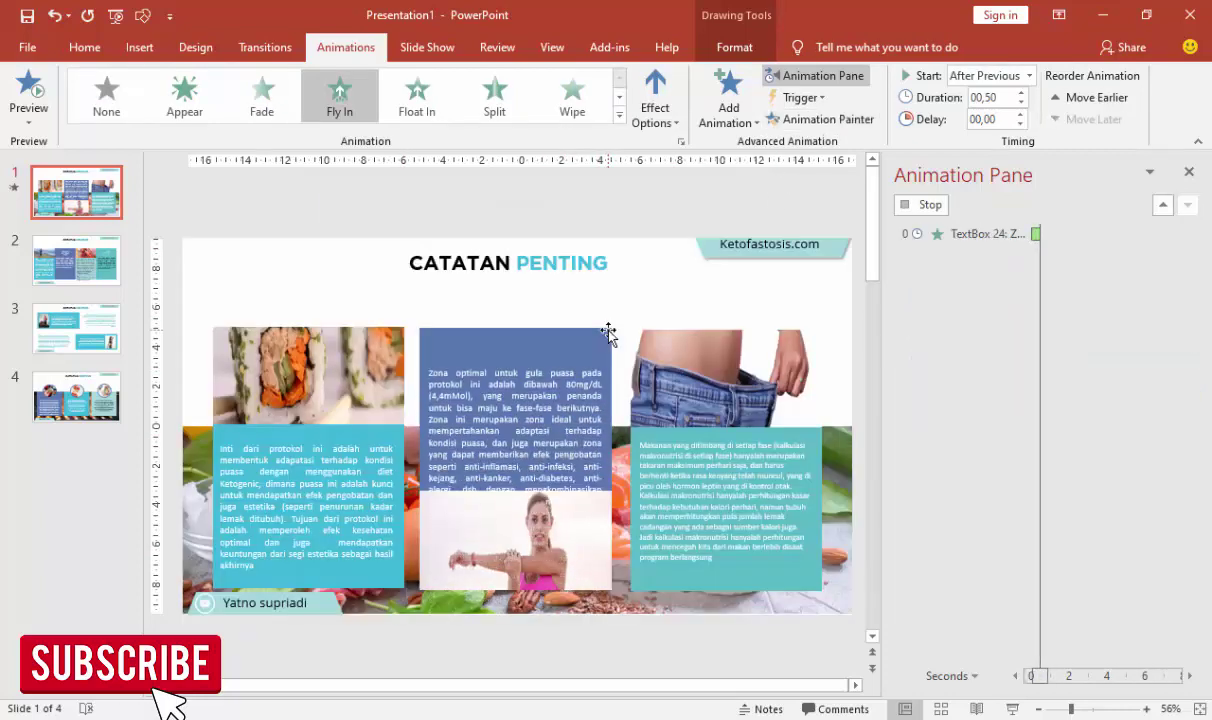
pyautogui.click(581, 353)
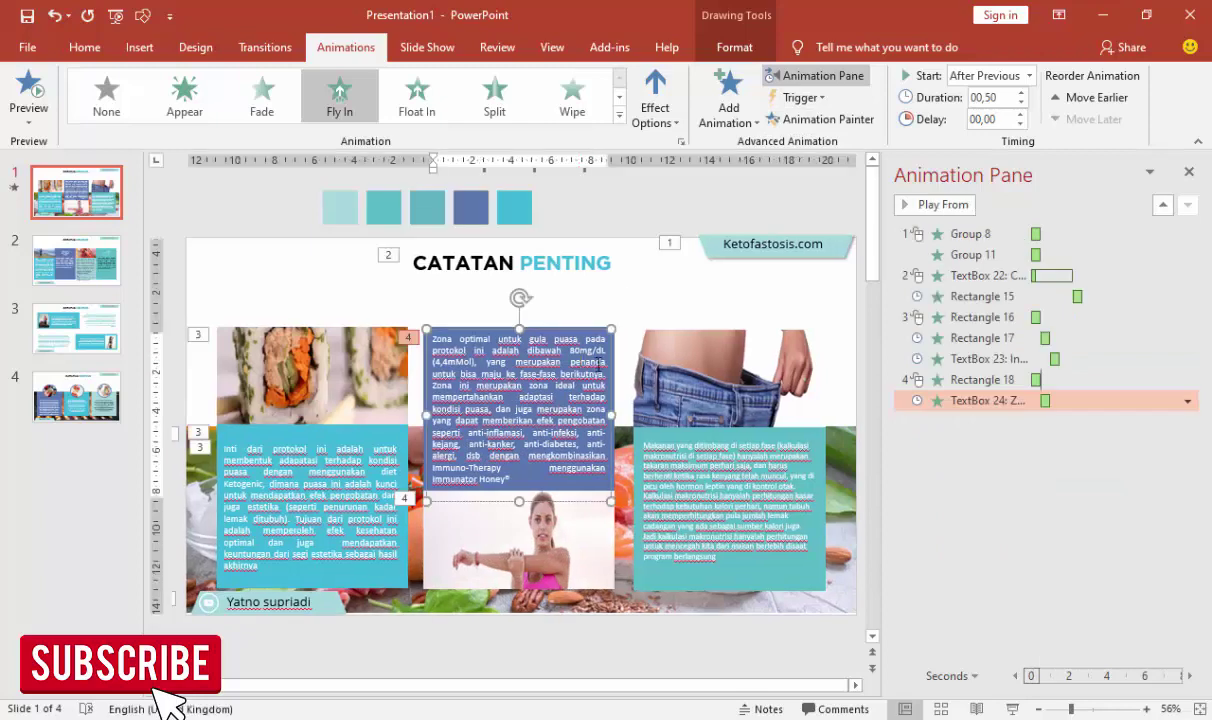
pyautogui.click(378, 440)
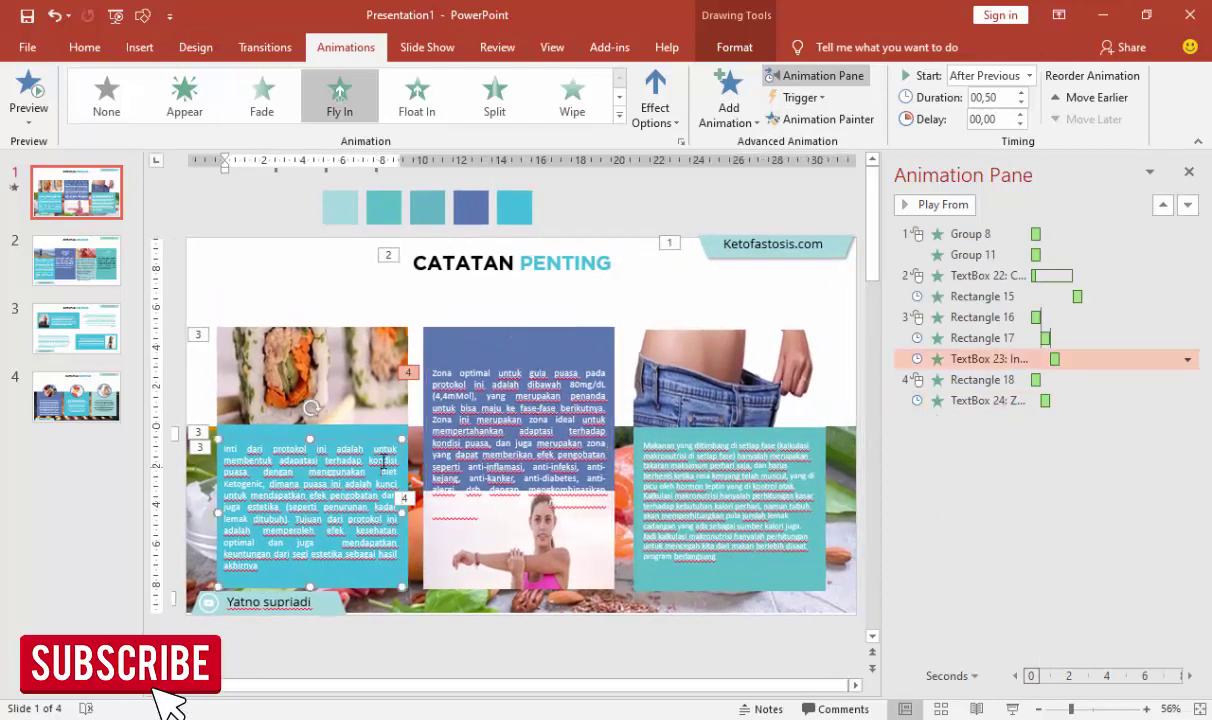
# Step: Give the middle blue panel the teal panel's entrance, ordered before its text, then copy the photo's animation
pyautogui.click(378, 433)
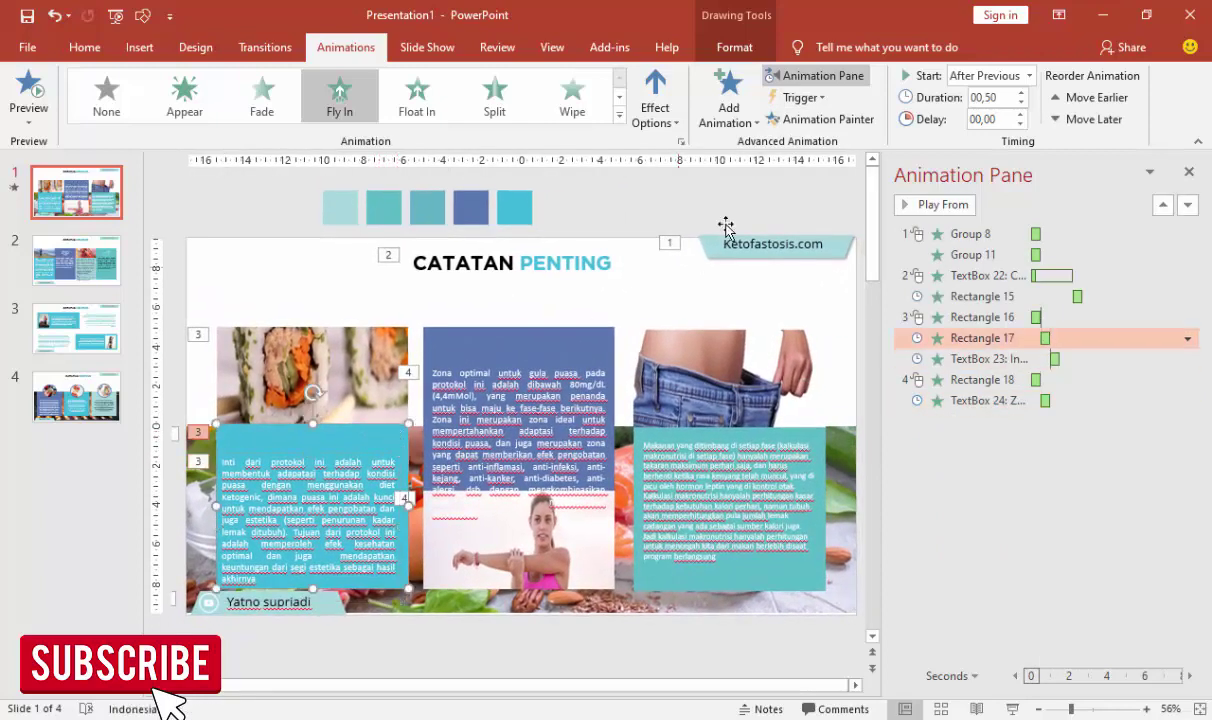
pyautogui.click(805, 119)
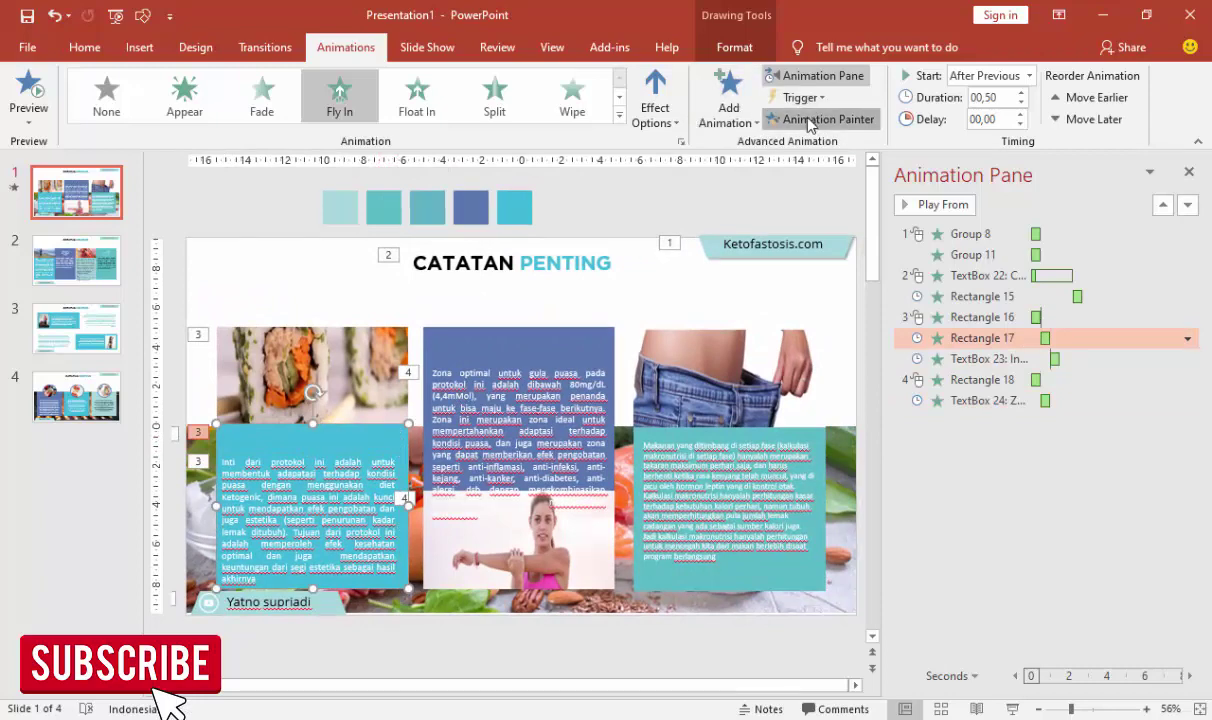
pyautogui.click(548, 353)
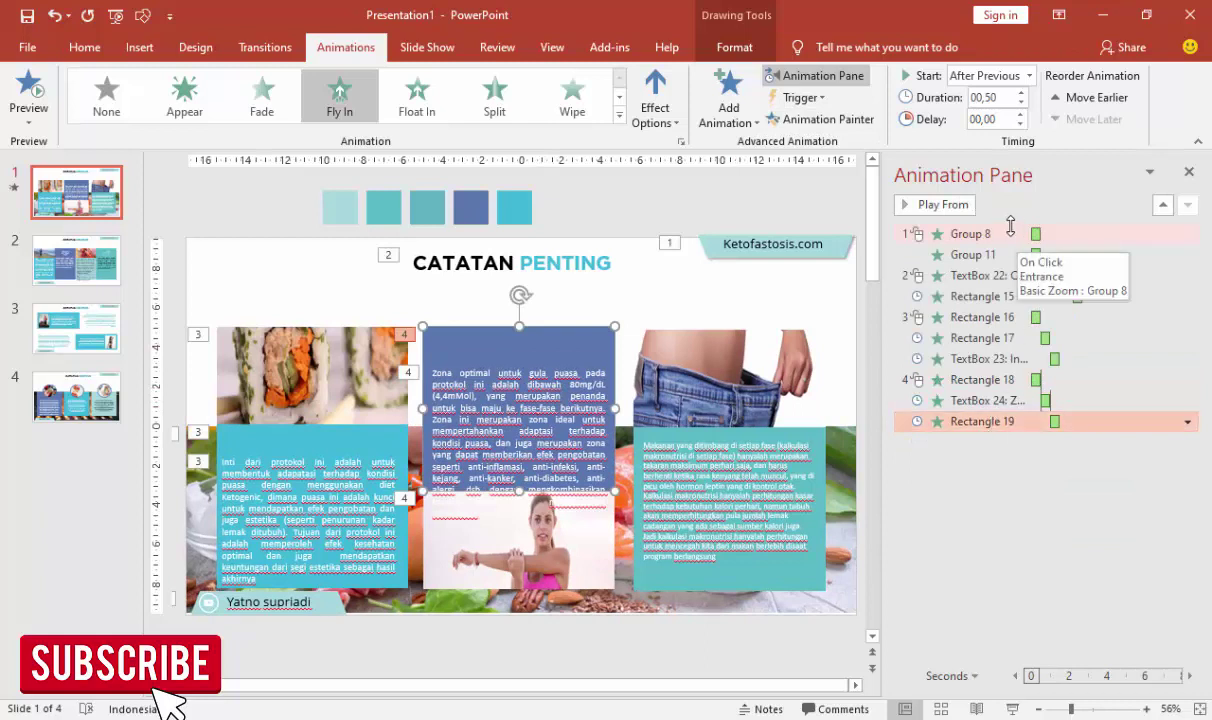
pyautogui.click(1162, 205)
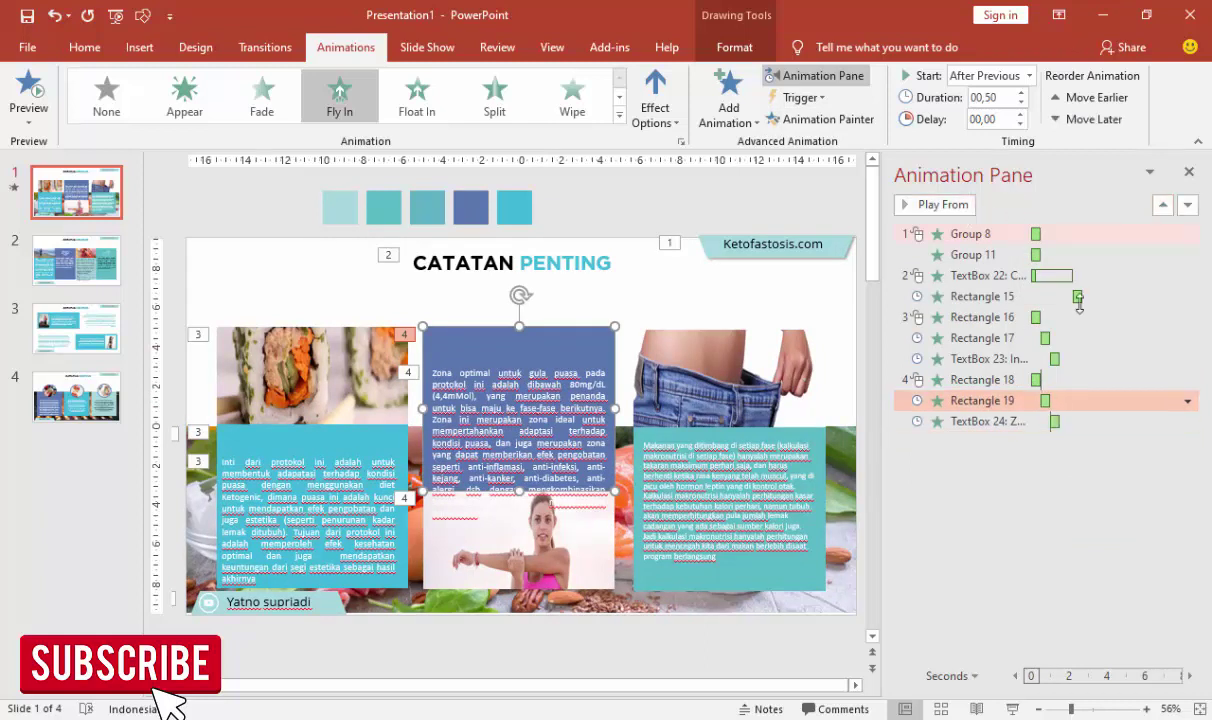
pyautogui.click(569, 366)
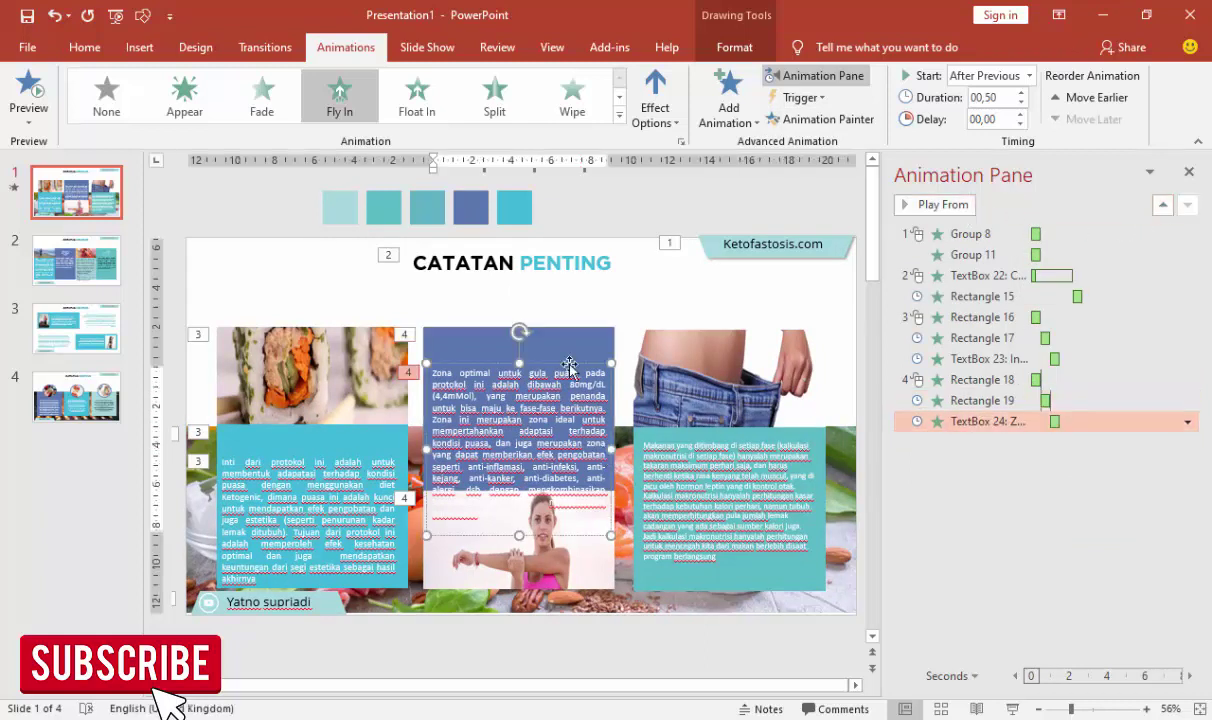
pyautogui.moveTo(566, 368); pyautogui.dragTo(556, 338)
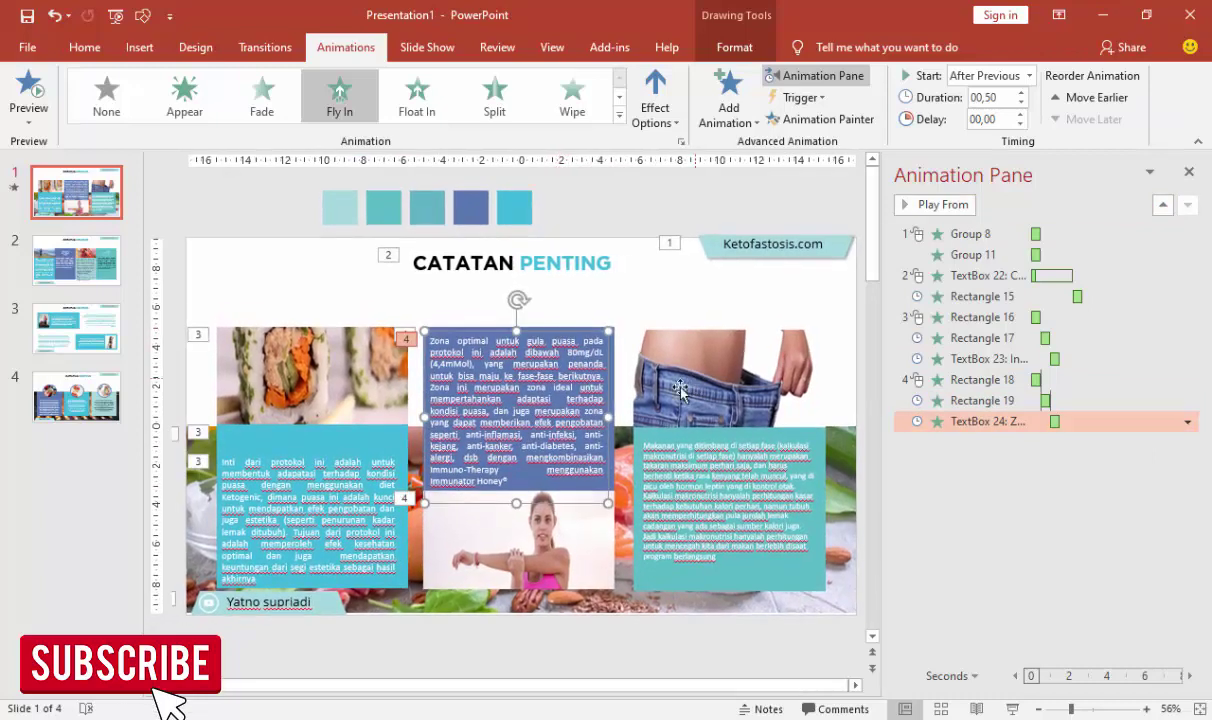
pyautogui.click(598, 540)
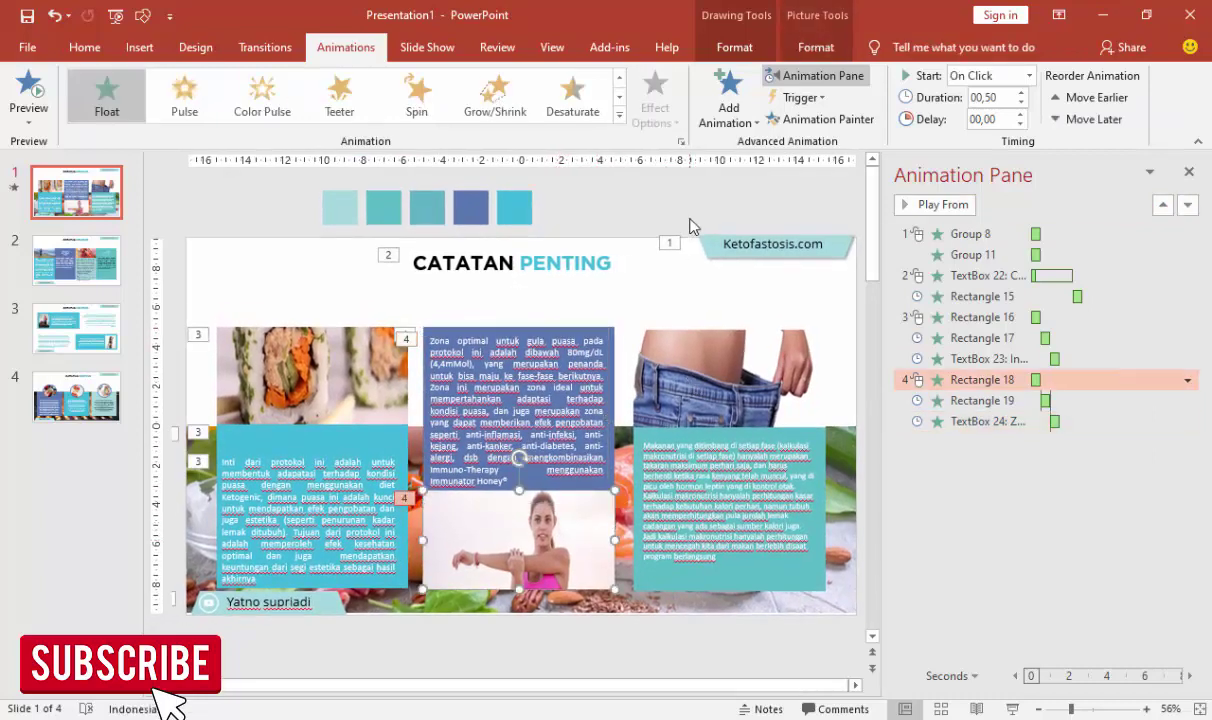
pyautogui.click(805, 119)
# Step: Apply the photo animation to the jeans photo and the blue panel's to the right teal panel
pyautogui.click(720, 385)
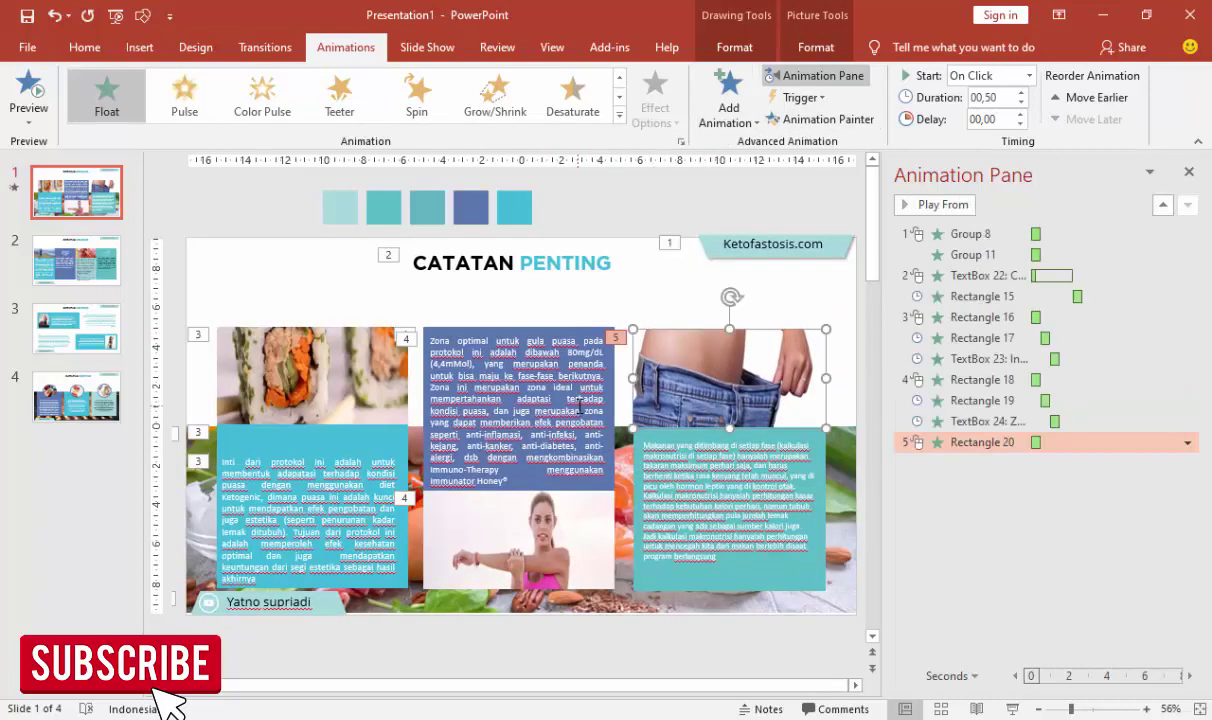
pyautogui.click(606, 393)
pyautogui.moveTo(597, 390); pyautogui.dragTo(587, 398)
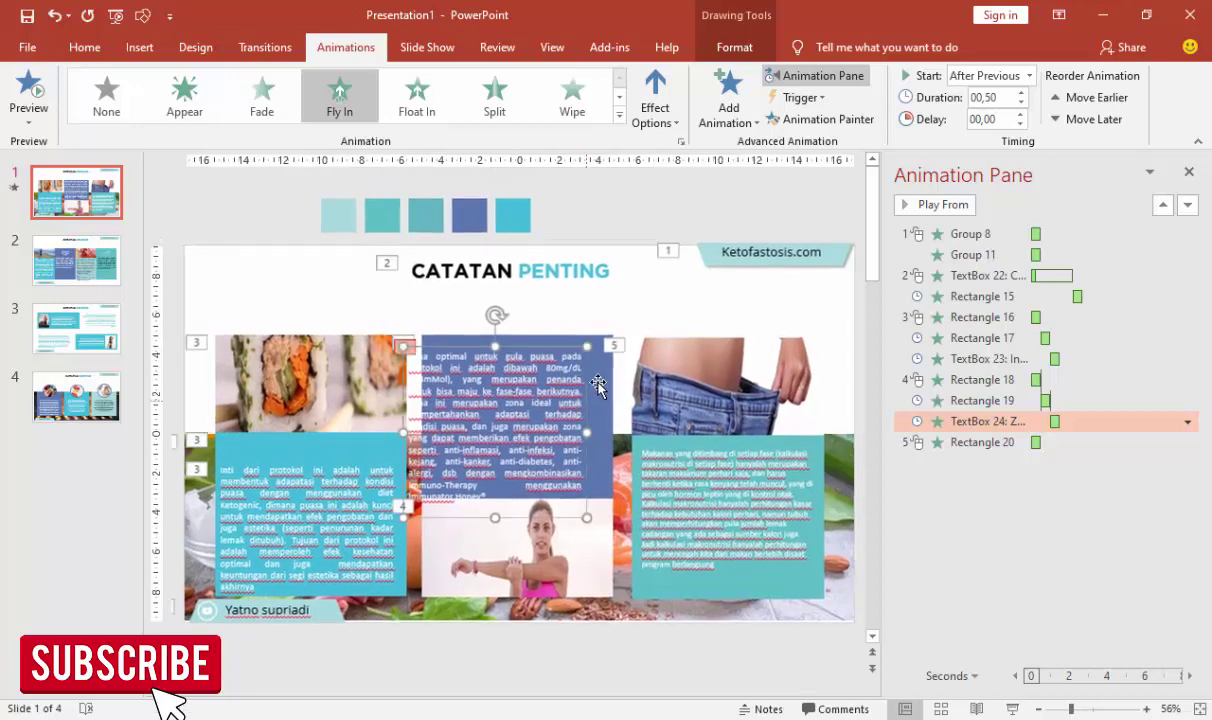
pyautogui.click(575, 357)
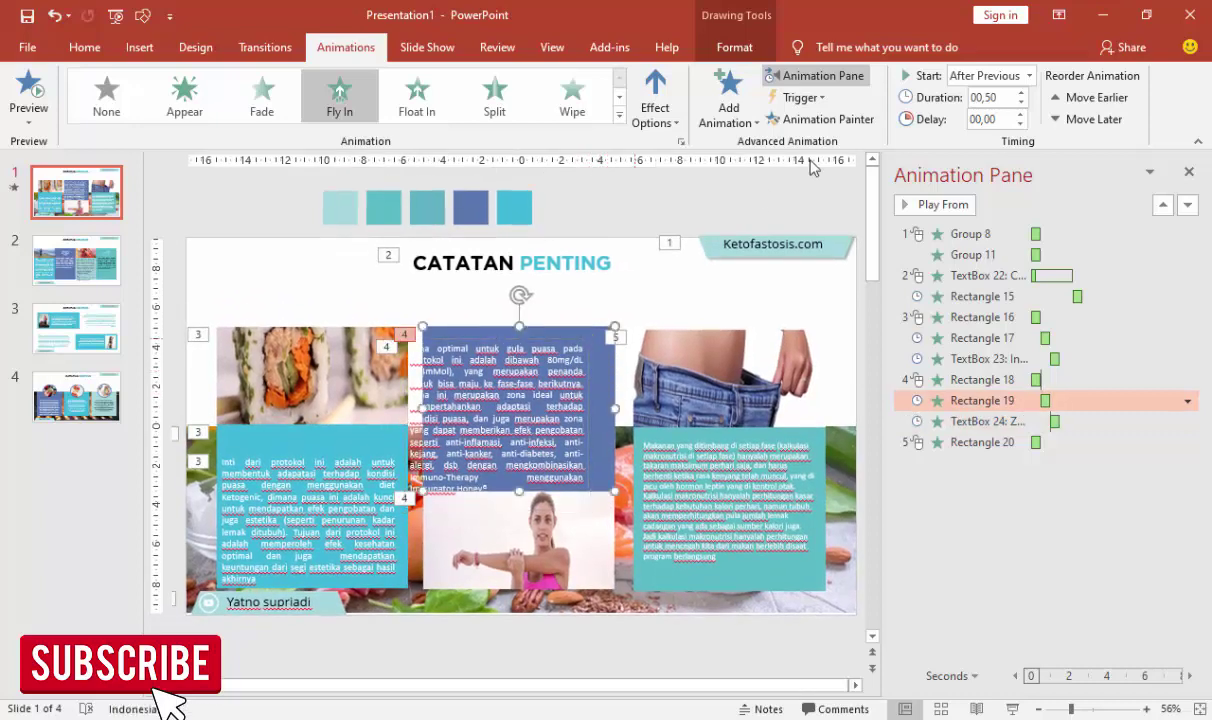
pyautogui.click(773, 410)
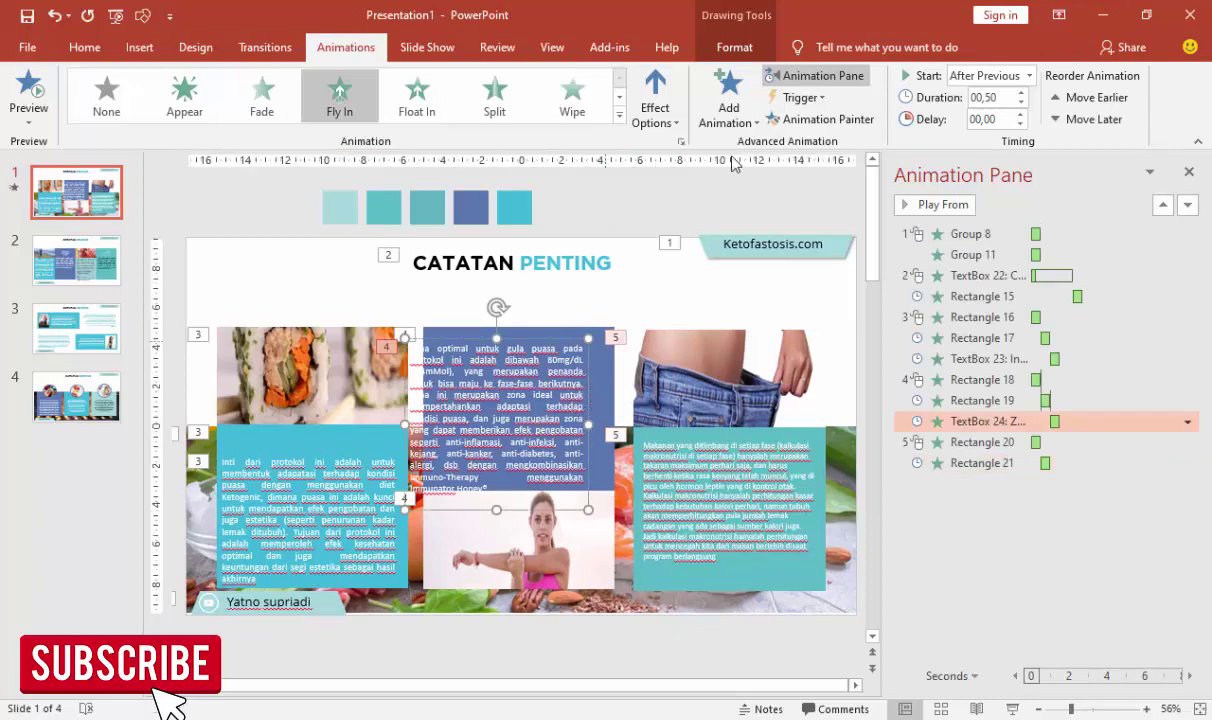
# Step: Copy the middle text's animation onto the right column's text, then move to slide 2
pyautogui.click(818, 119)
pyautogui.click(715, 505)
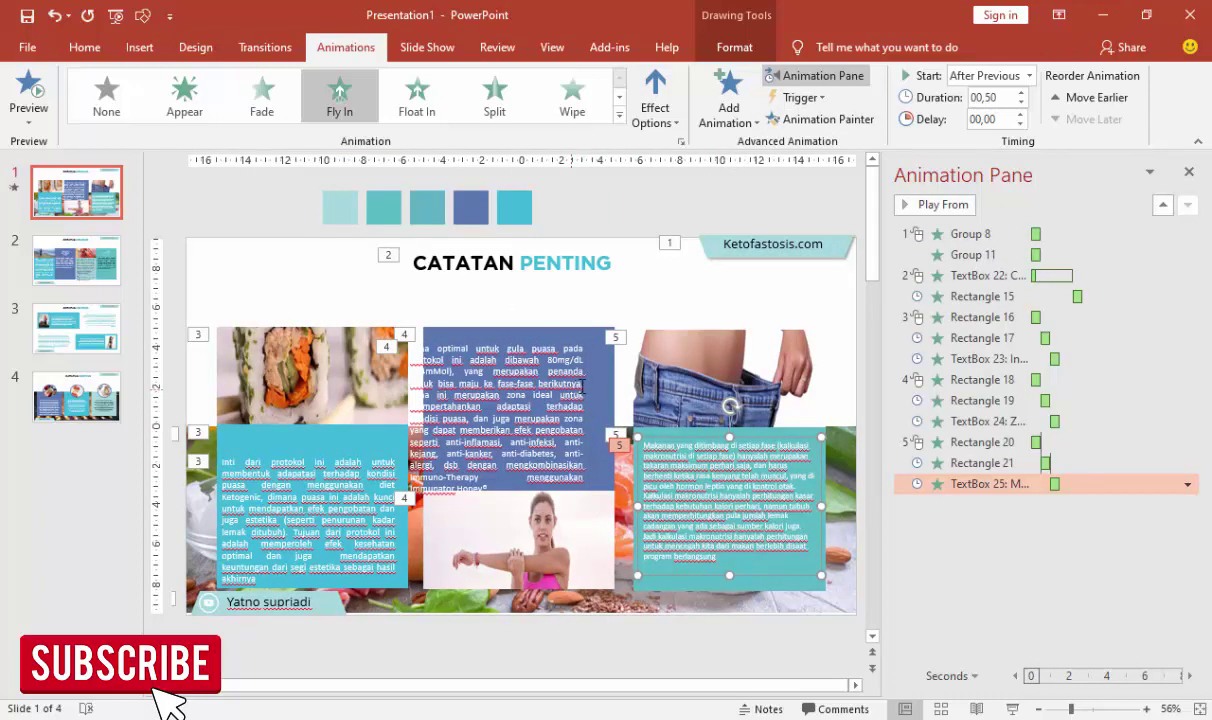
pyautogui.click(583, 384)
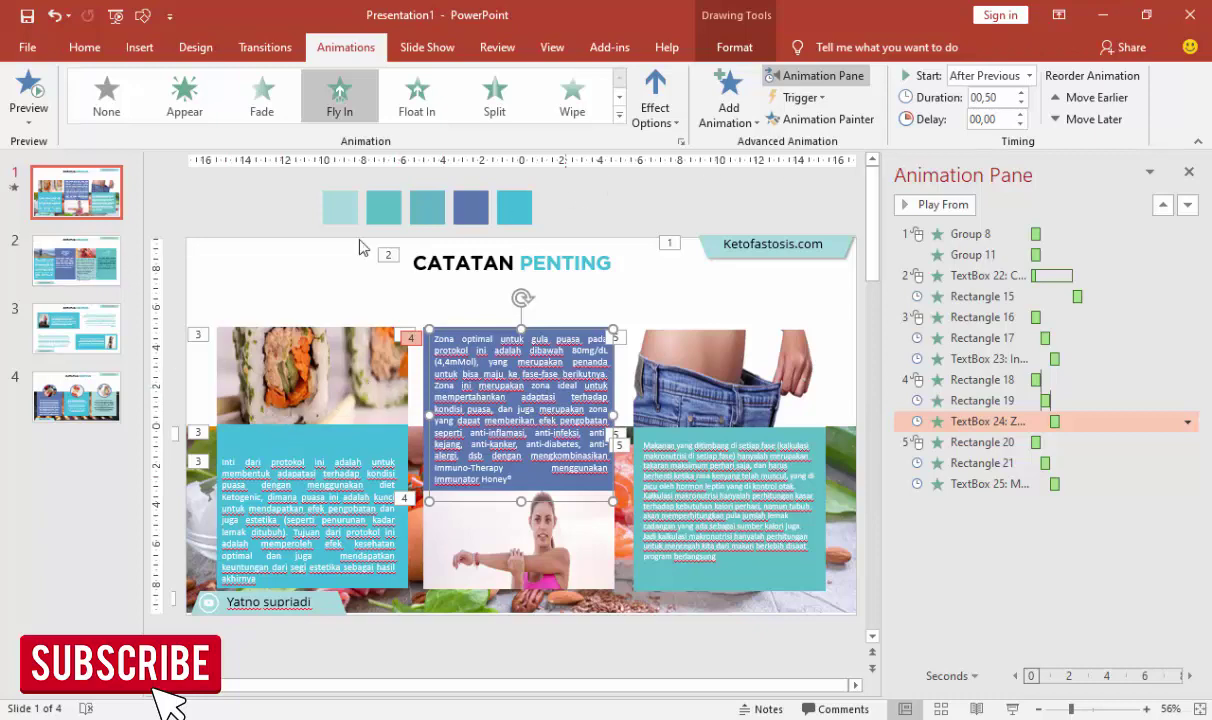
pyautogui.scroll(-3, 362, 247)
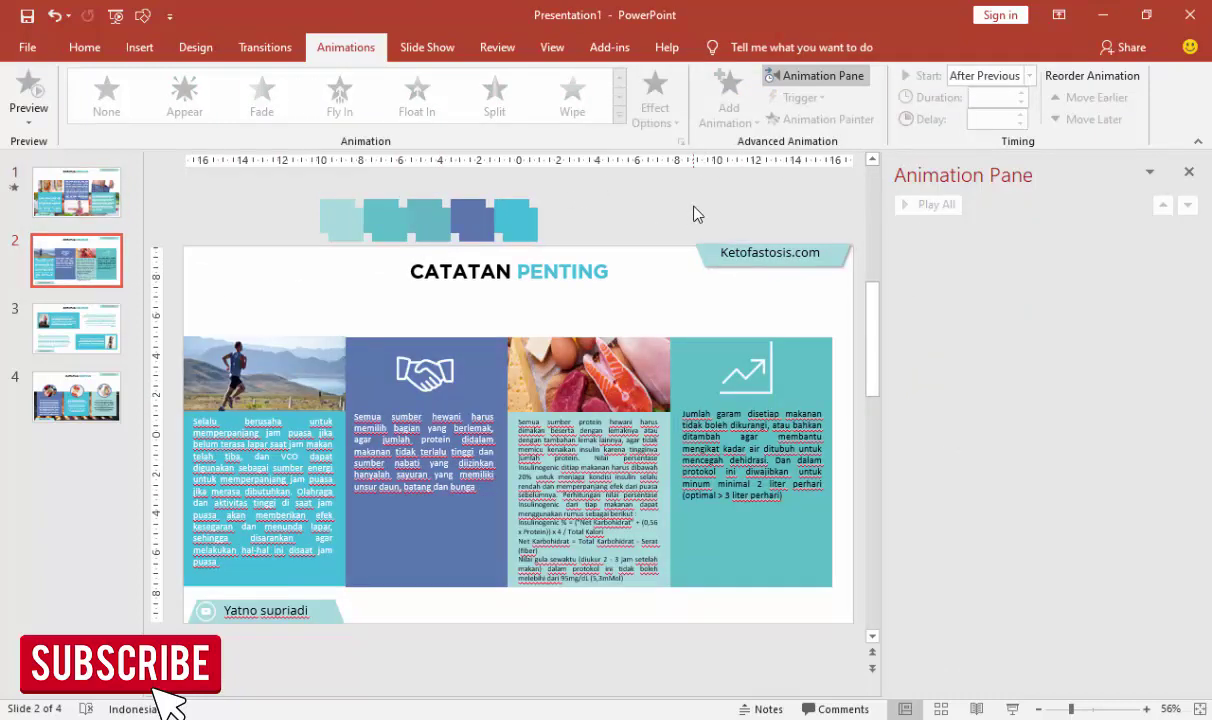
# Step: Give slide 2's runner column a Wipe entrance from the left
pyautogui.click(283, 365)
pyautogui.click(728, 100)
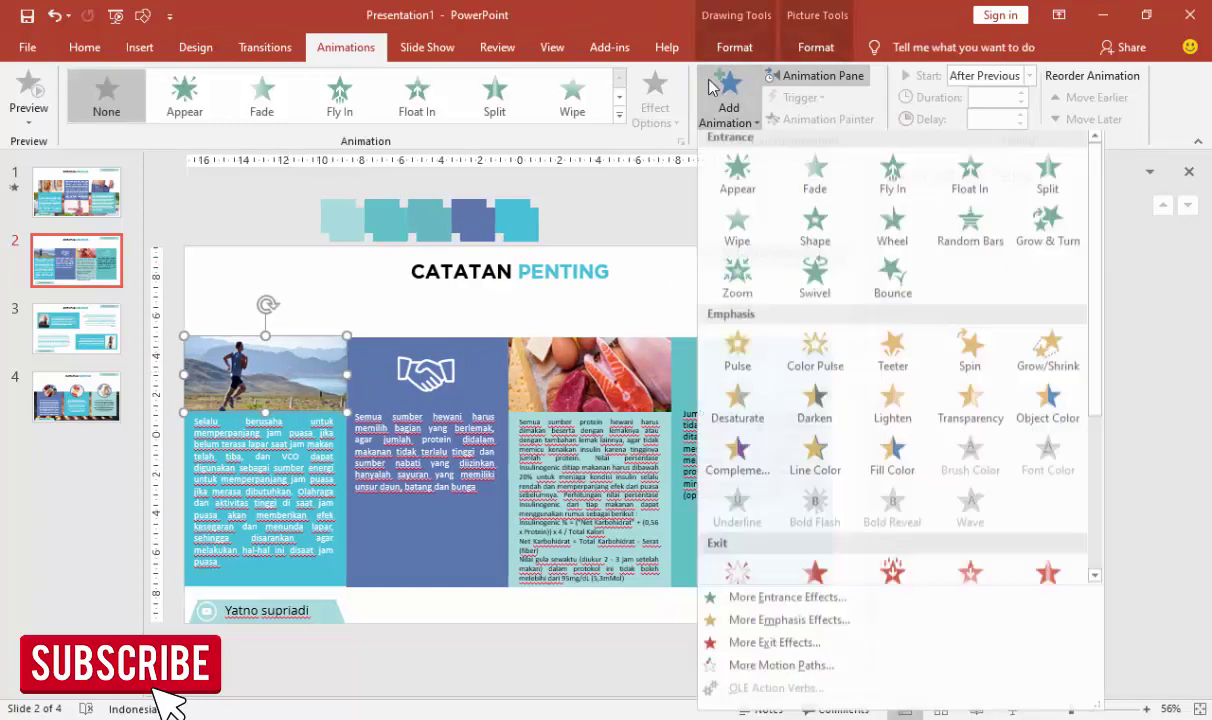
pyautogui.click(755, 223)
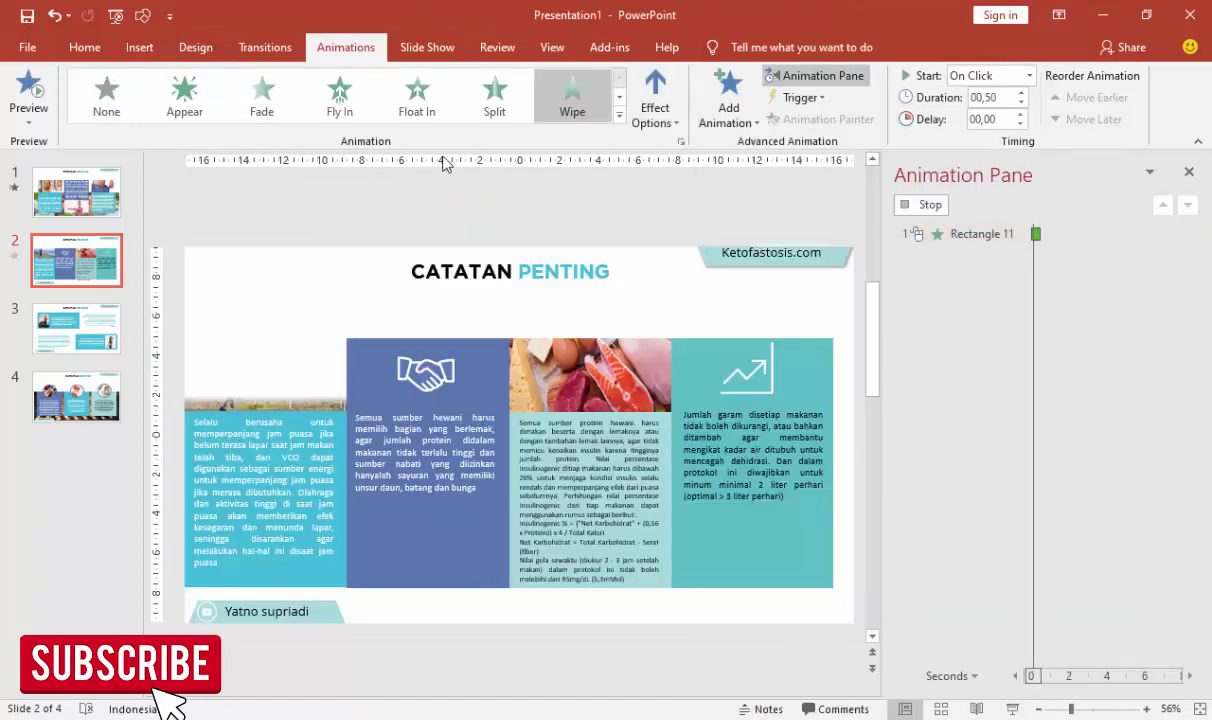
pyautogui.click(655, 95)
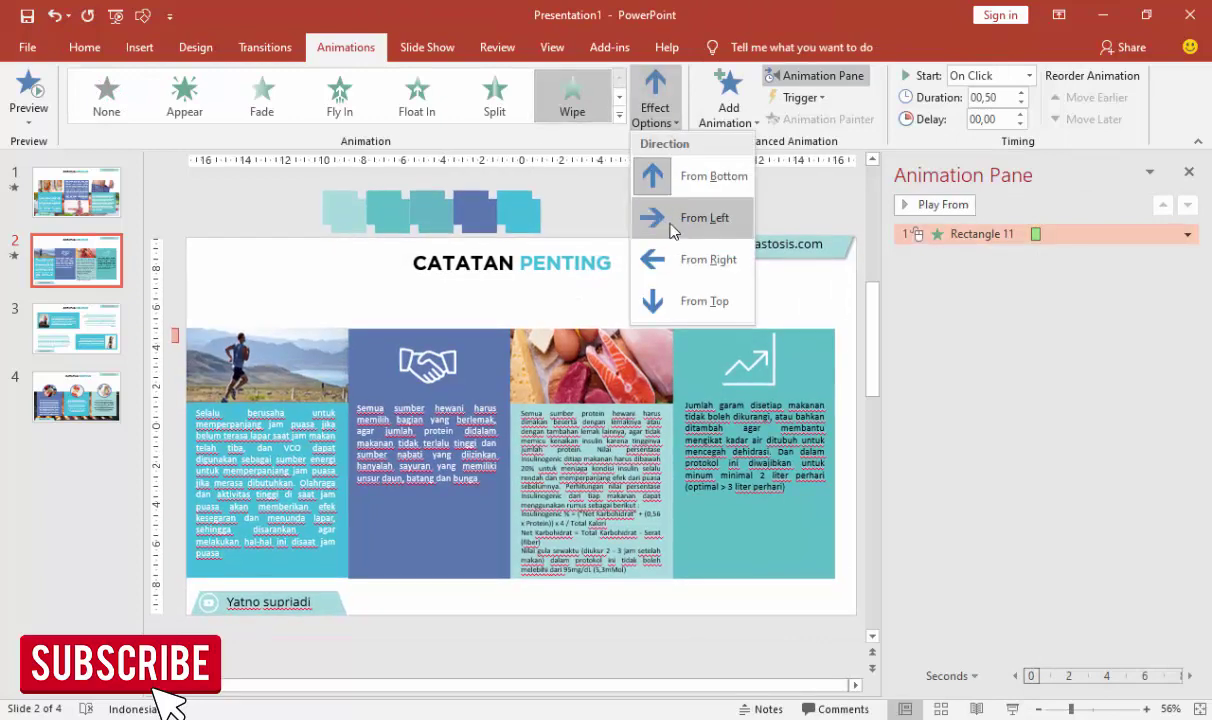
pyautogui.click(687, 217)
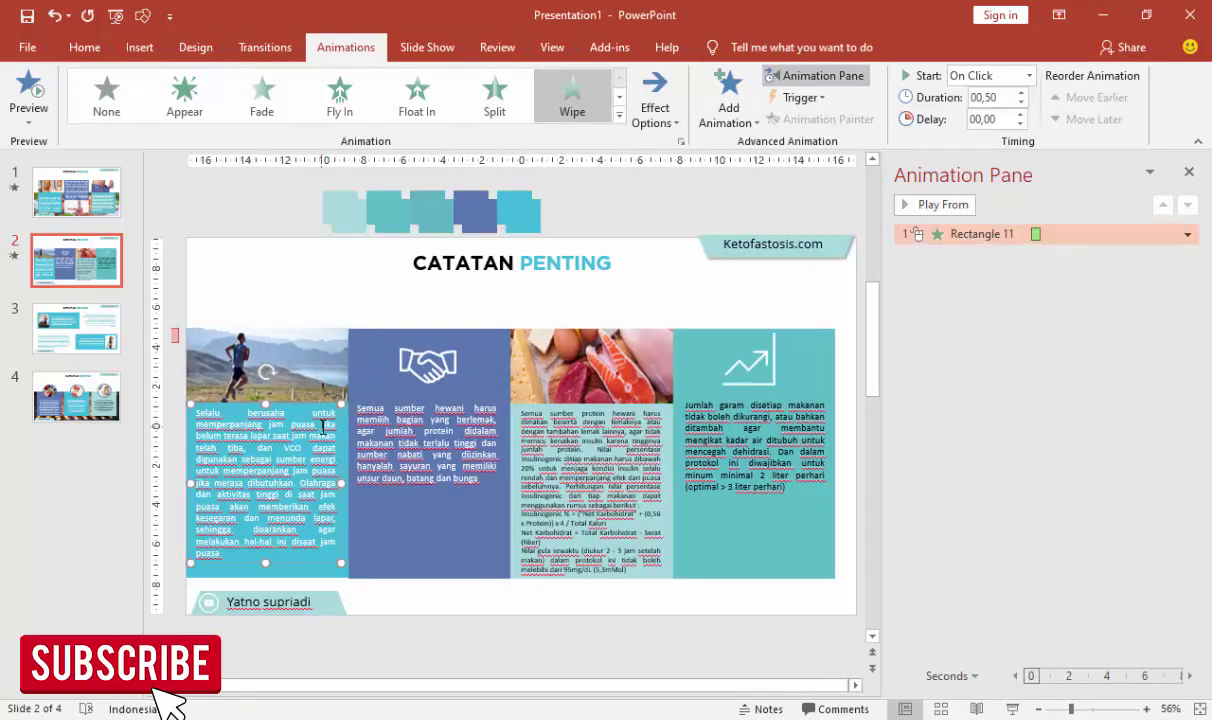
pyautogui.click(336, 442)
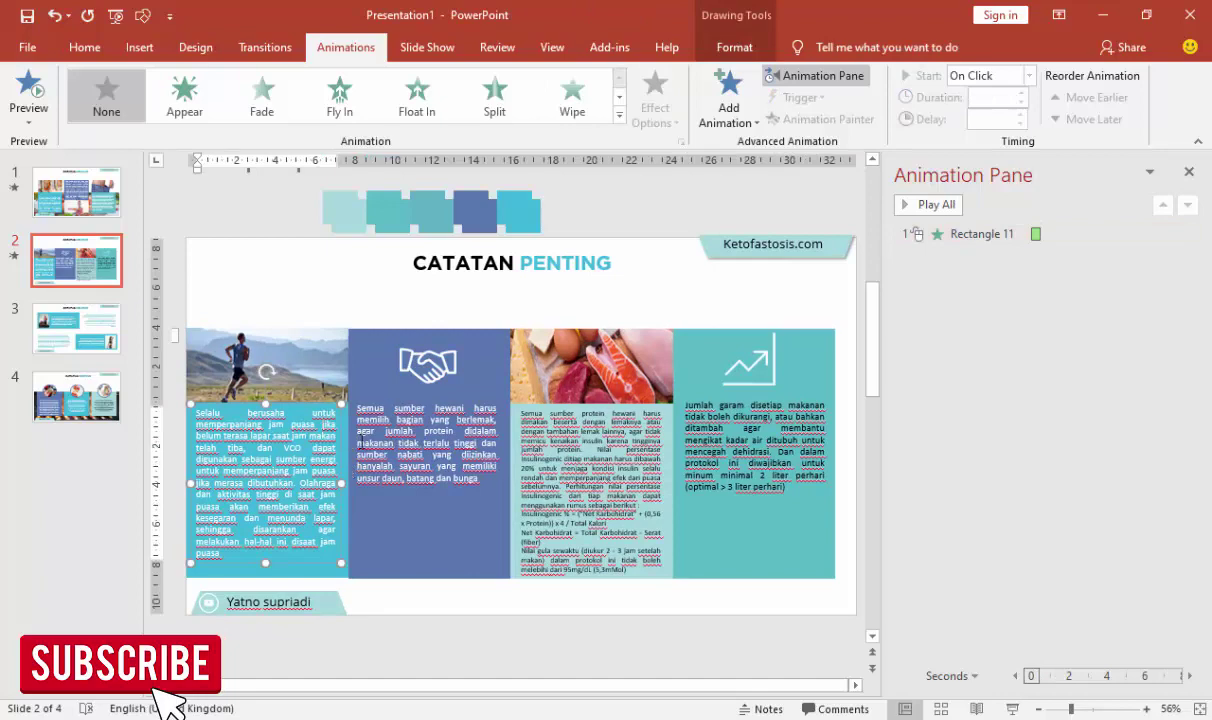
# Step: Give the CATATAN PENTING title a Whip entrance and move the runner column's animation after it
pyautogui.click(497, 262)
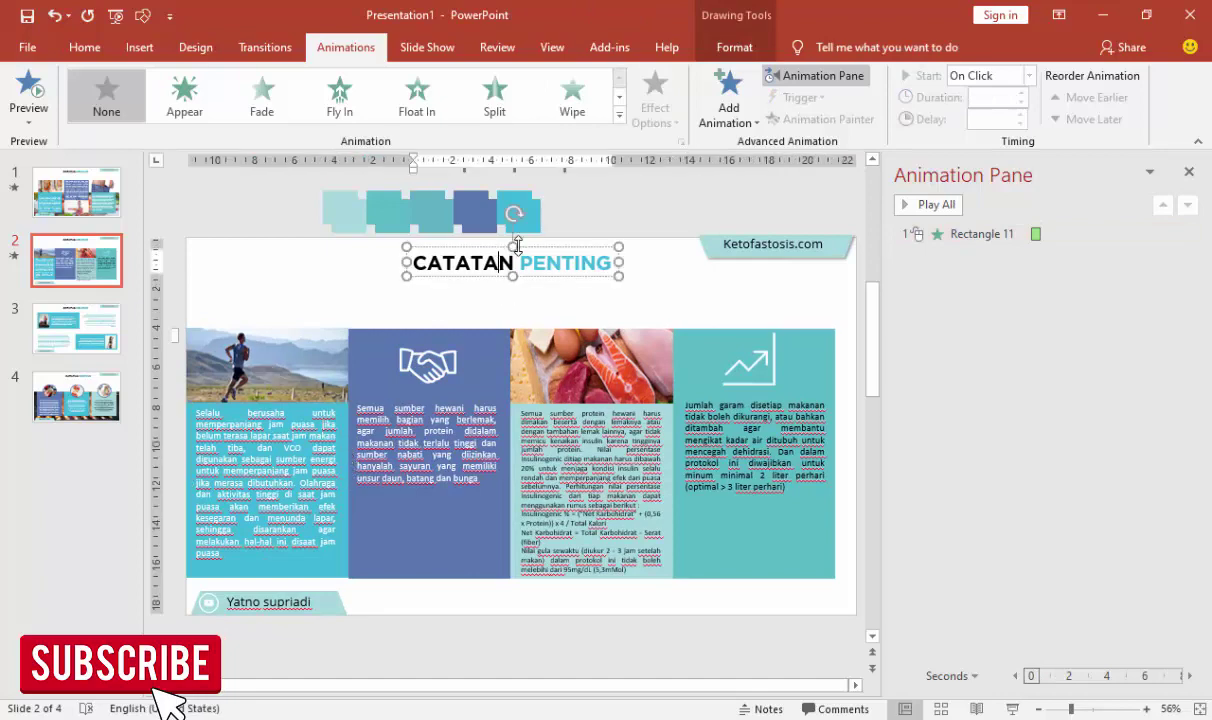
pyautogui.click(528, 245)
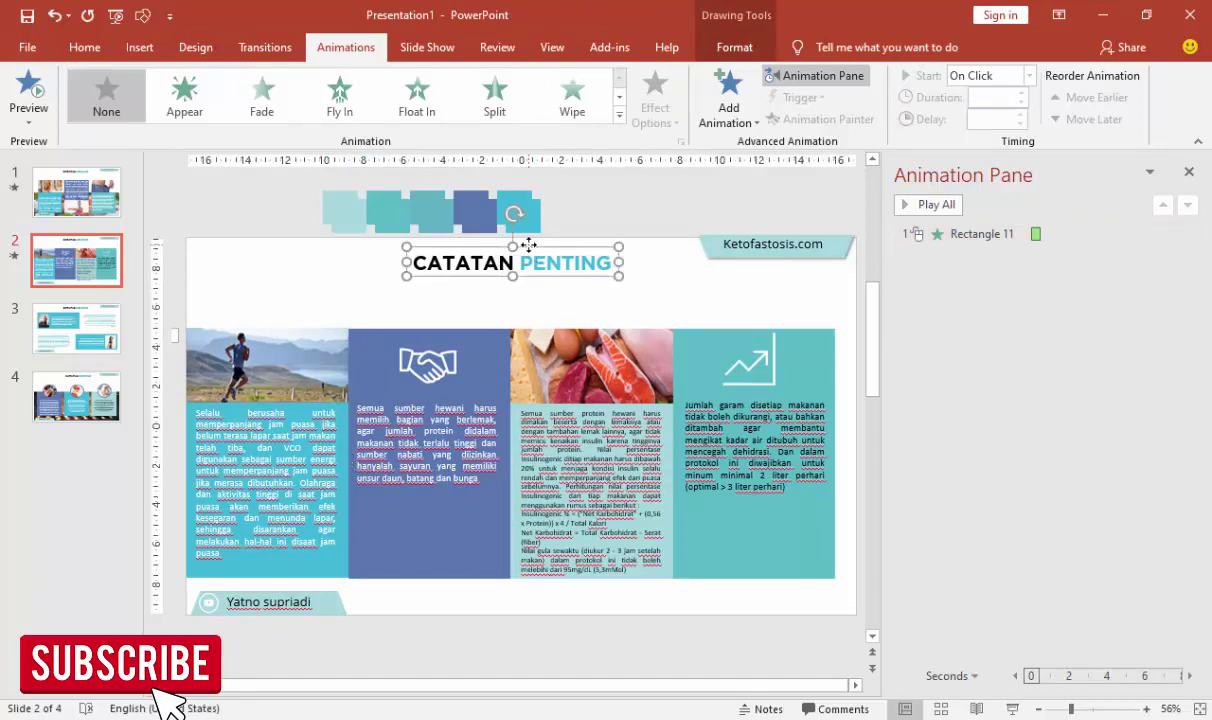
pyautogui.click(728, 100)
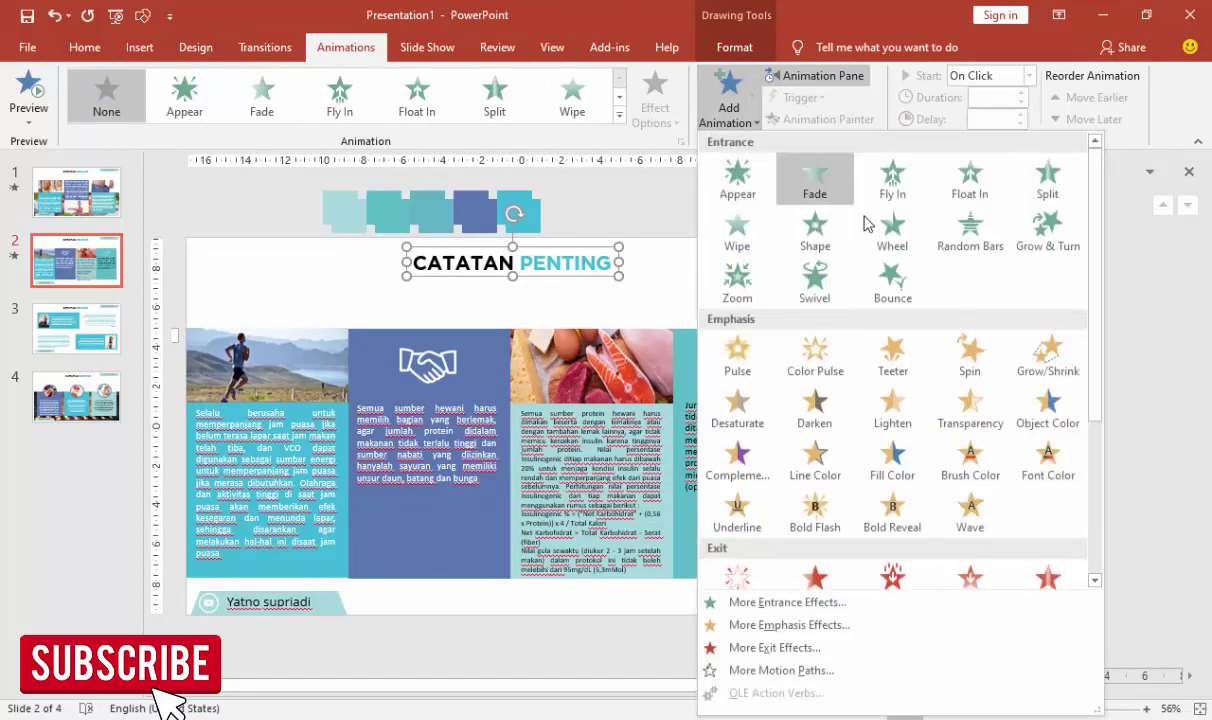
pyautogui.click(810, 604)
pyautogui.scroll(-3, 722, 294)
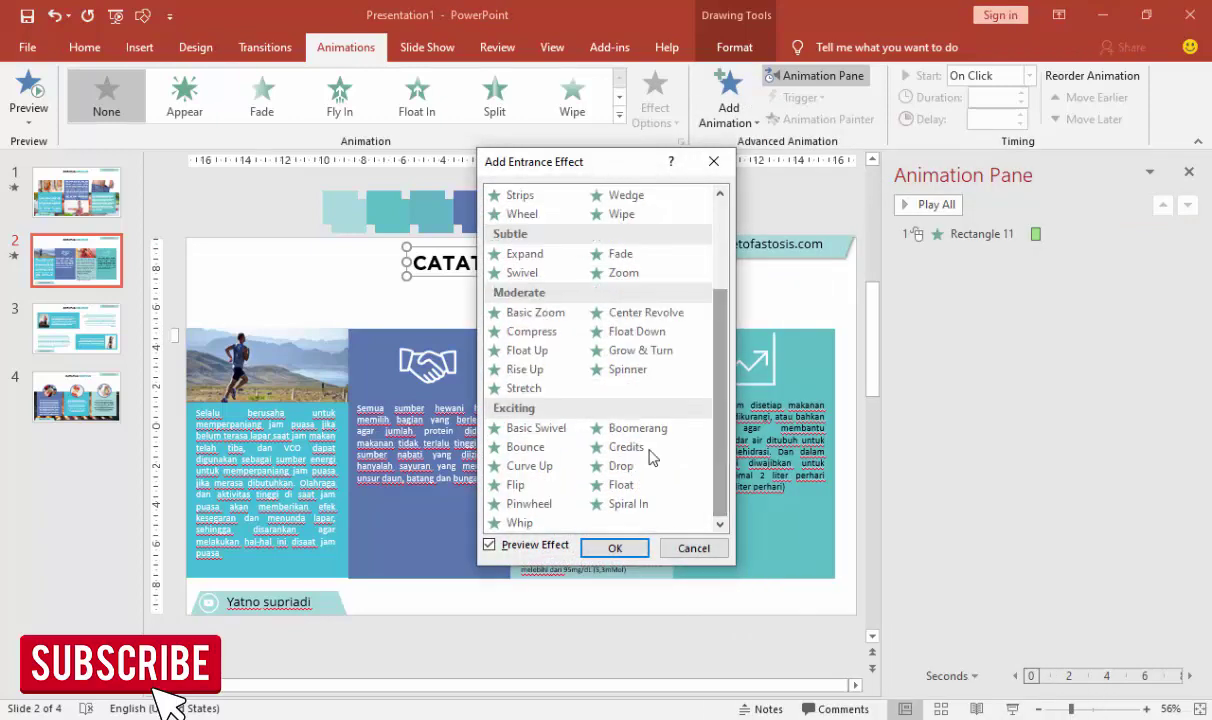
pyautogui.click(530, 522)
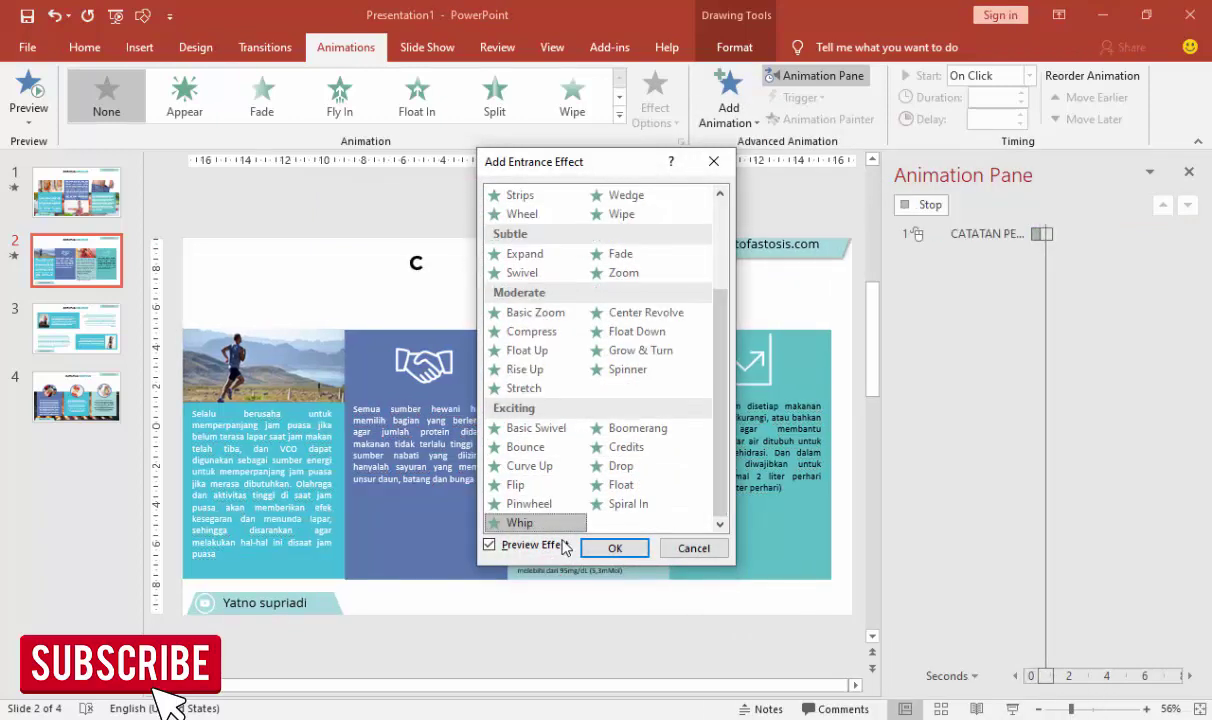
pyautogui.click(615, 548)
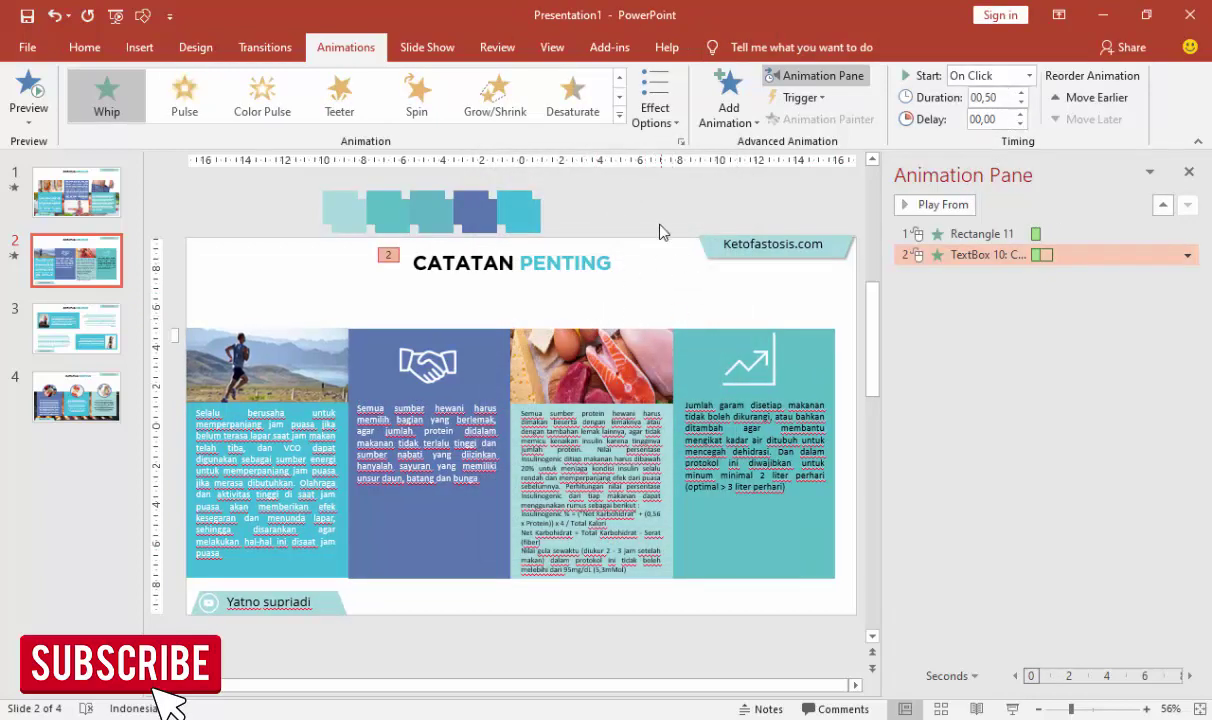
pyautogui.click(304, 387)
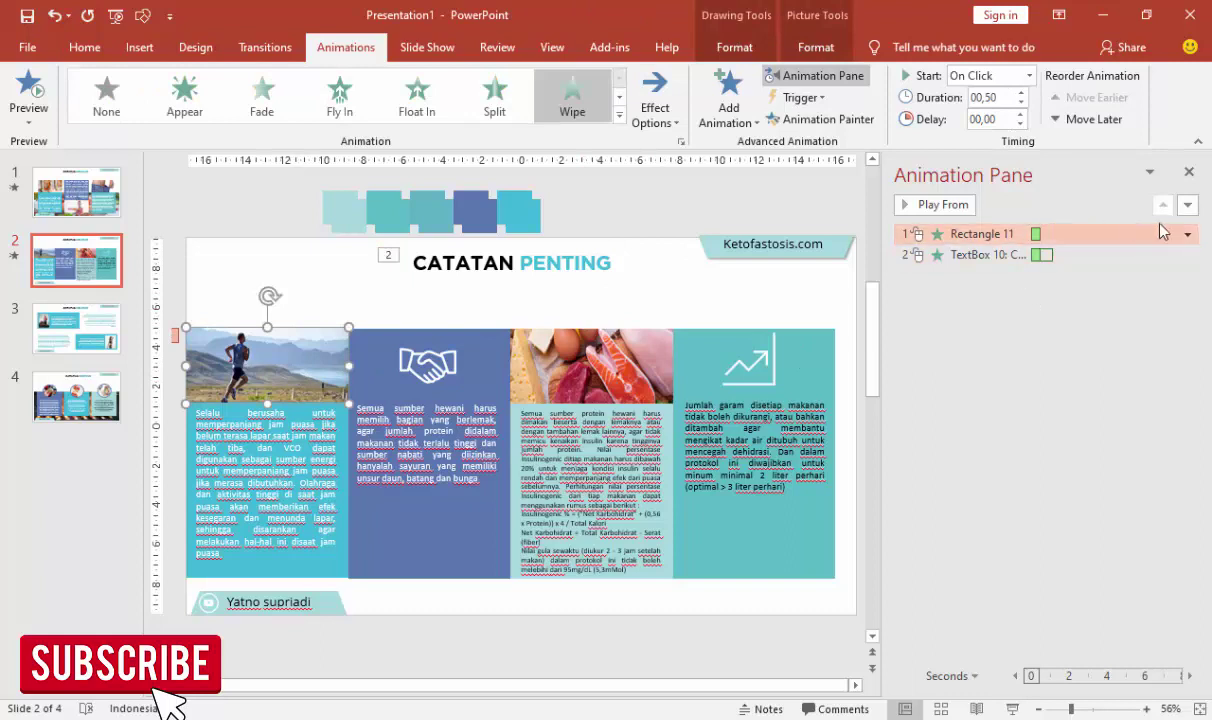
pyautogui.click(1195, 209)
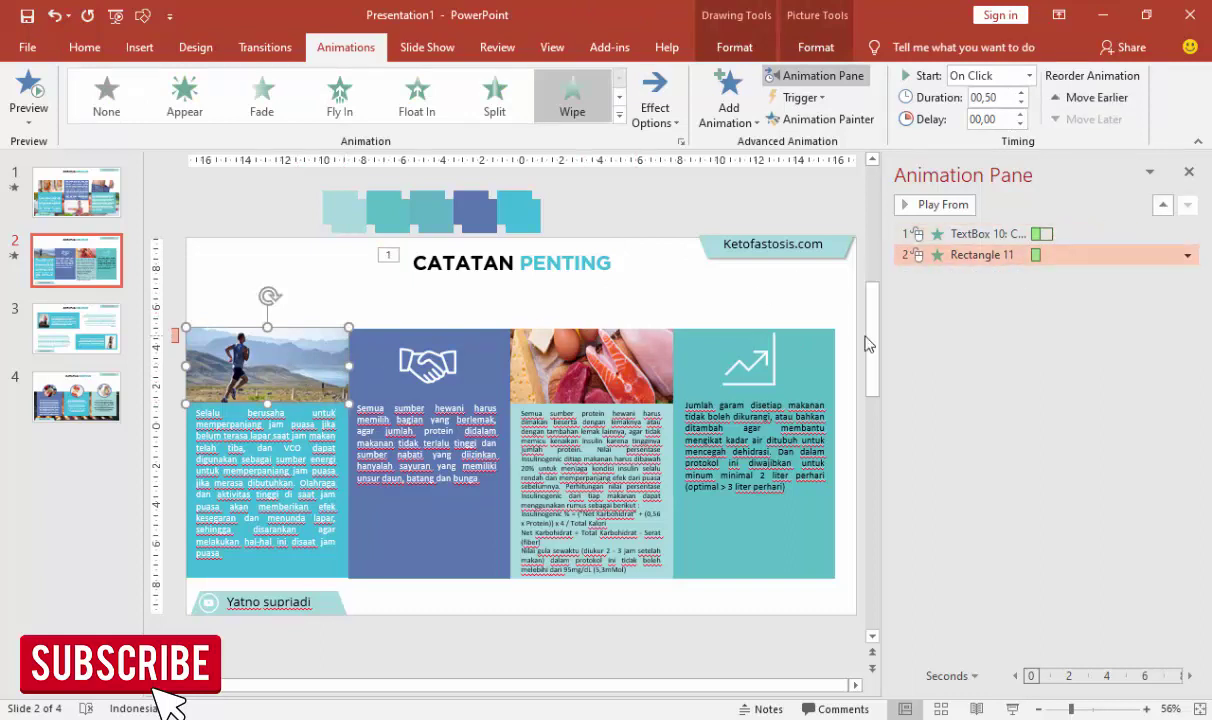
# Step: Give the runner column's text block a Wipe entrance
pyautogui.click(302, 414)
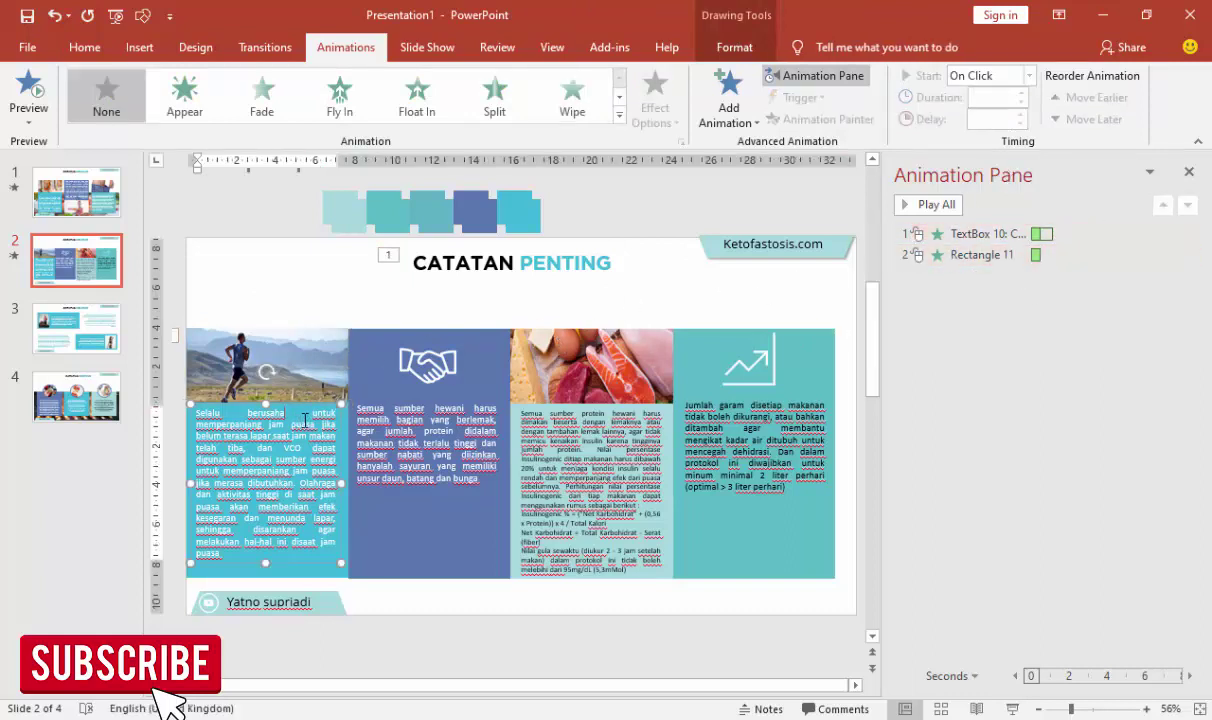
pyautogui.press('Escape')
pyautogui.click(315, 566)
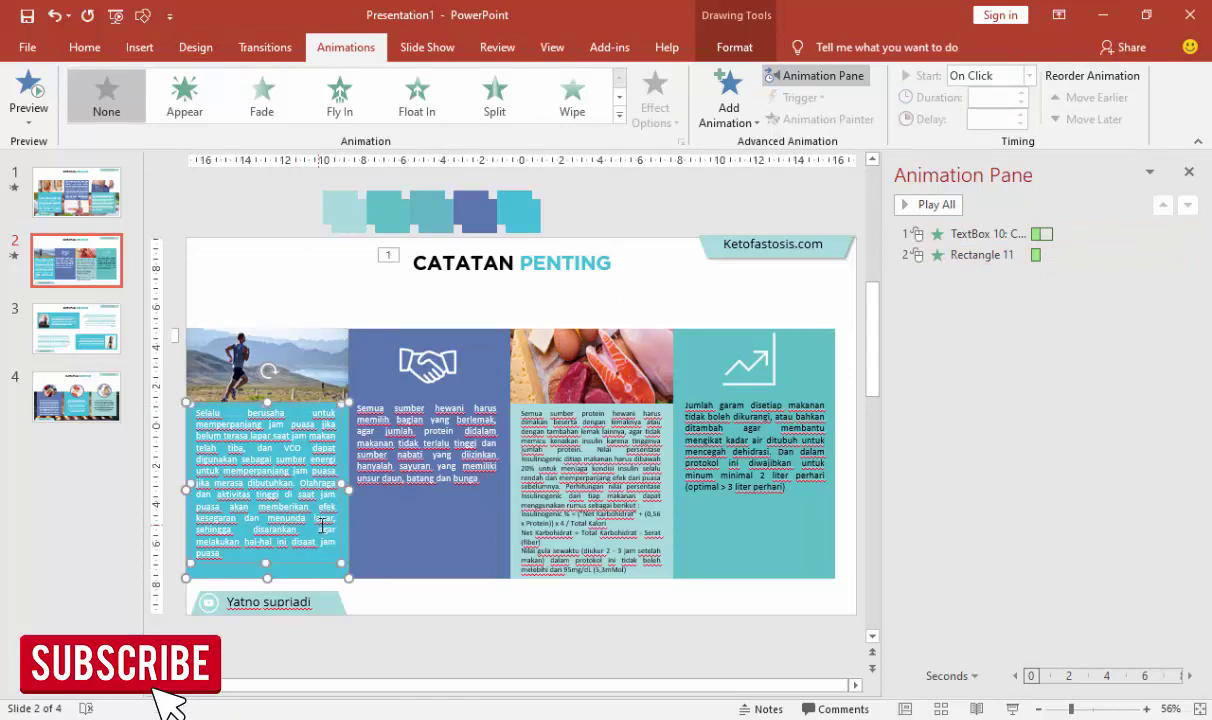
pyautogui.click(335, 522)
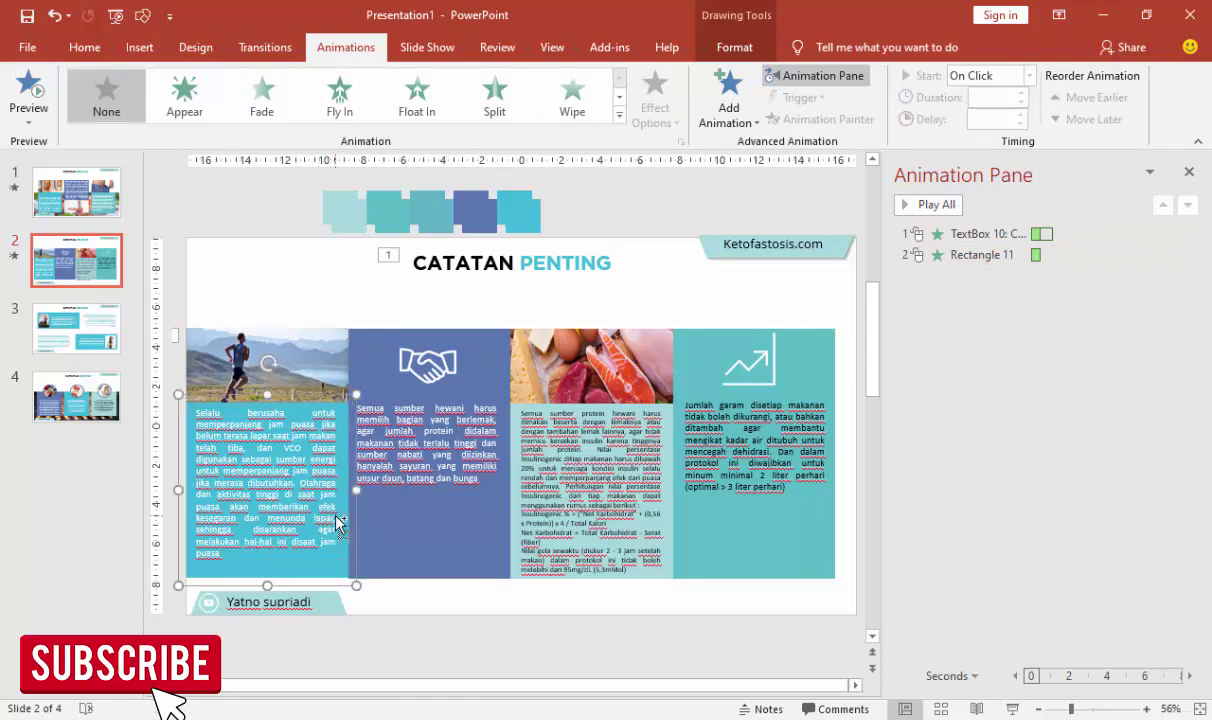
pyautogui.click(728, 100)
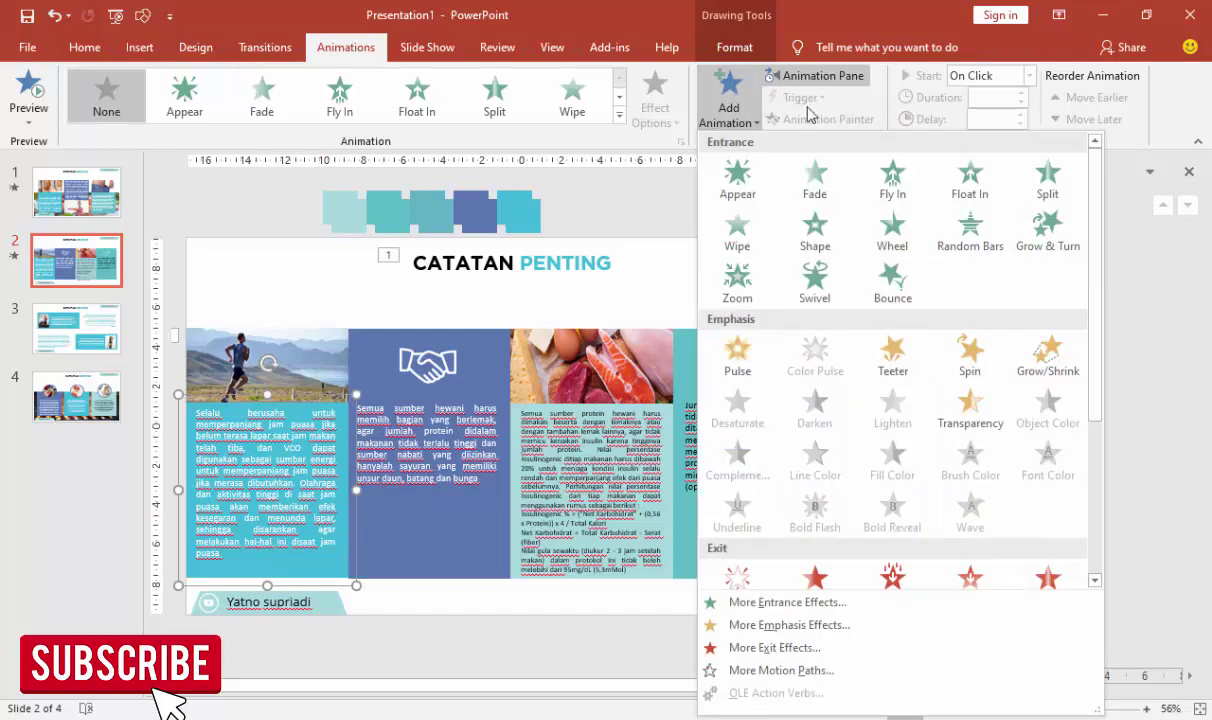
pyautogui.click(738, 245)
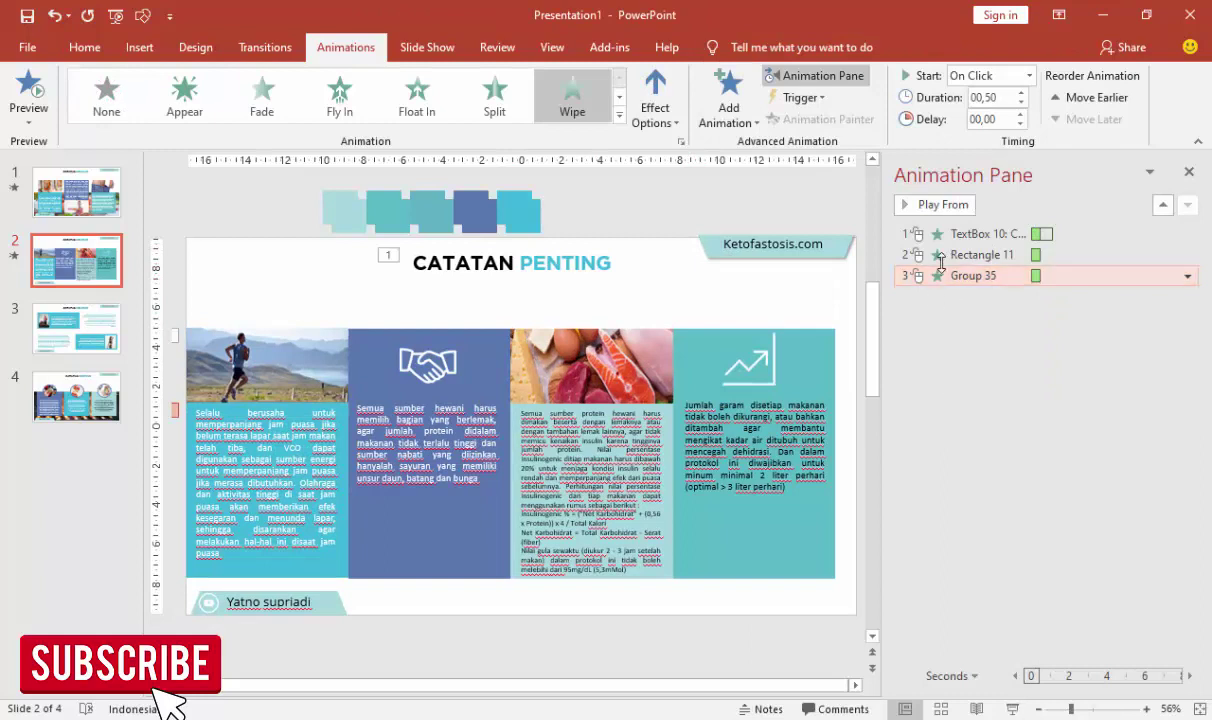
pyautogui.click(946, 255)
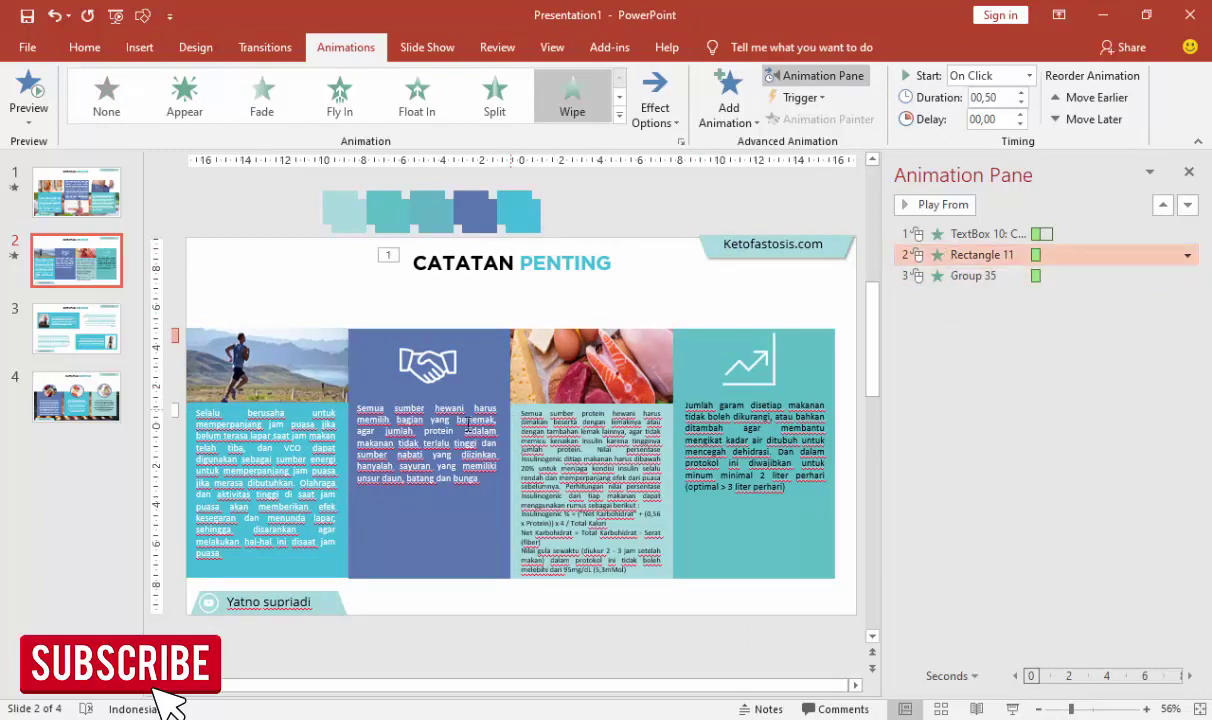
# Step: Give the handshake icon a Basic Zoom entrance
pyautogui.click(371, 366)
pyautogui.click(455, 355)
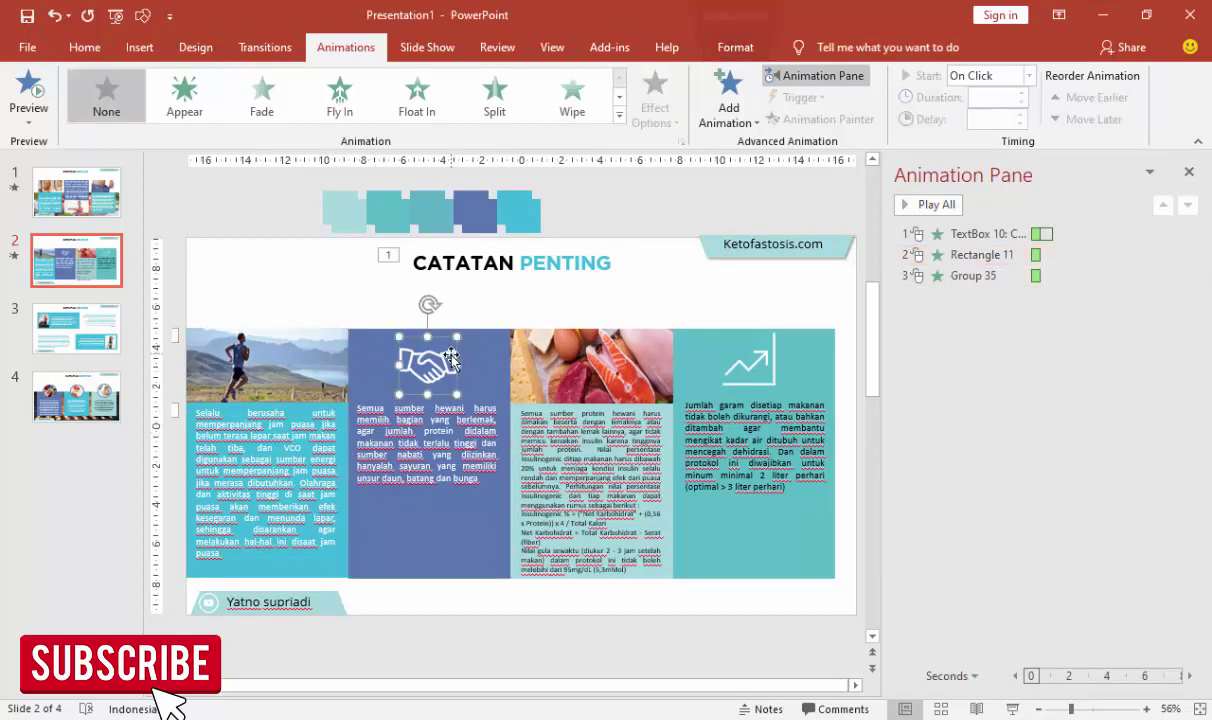
pyautogui.click(728, 100)
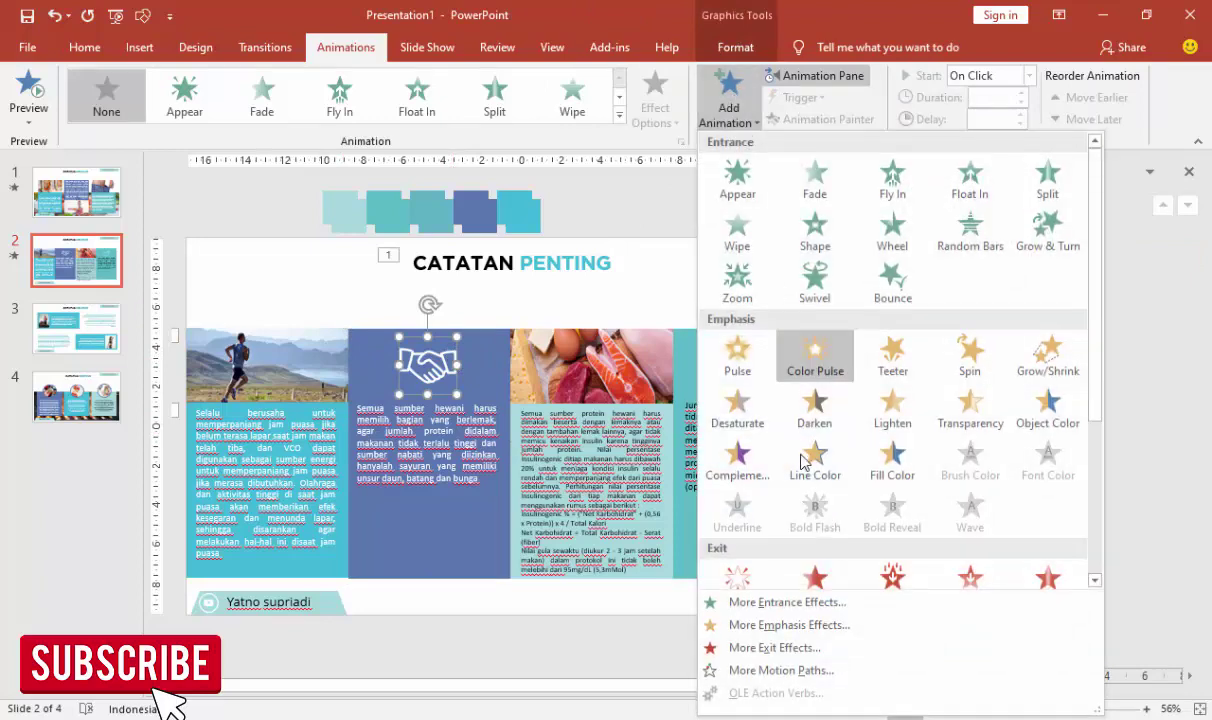
pyautogui.click(787, 602)
pyautogui.click(535, 446)
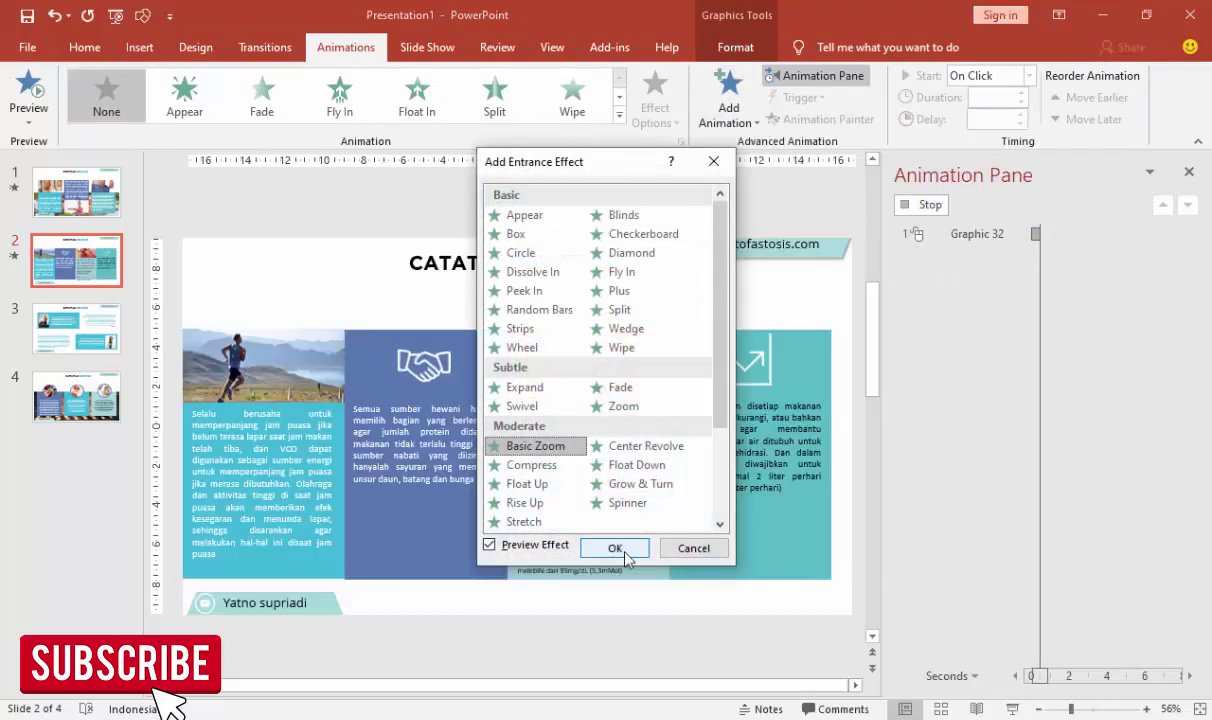
pyautogui.click(614, 548)
# Step: Give the whole handshake column group a Wipe entrance from the top
pyautogui.click(468, 432)
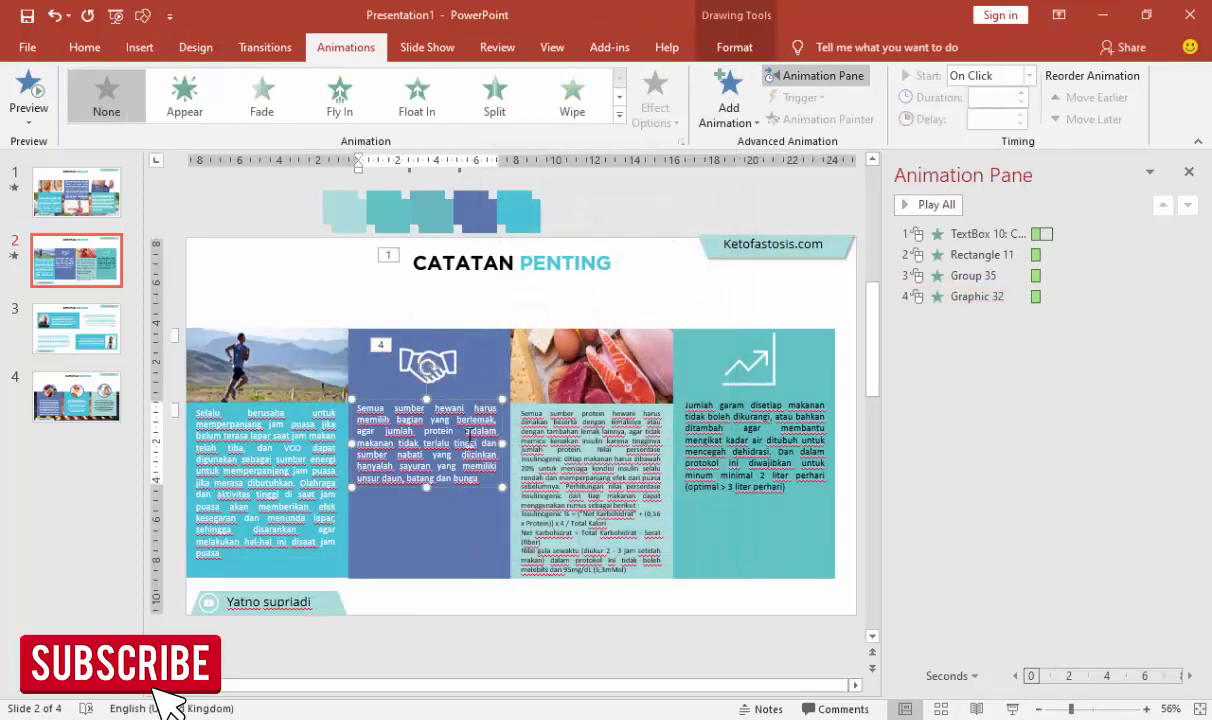
pyautogui.click(496, 357)
pyautogui.click(481, 413)
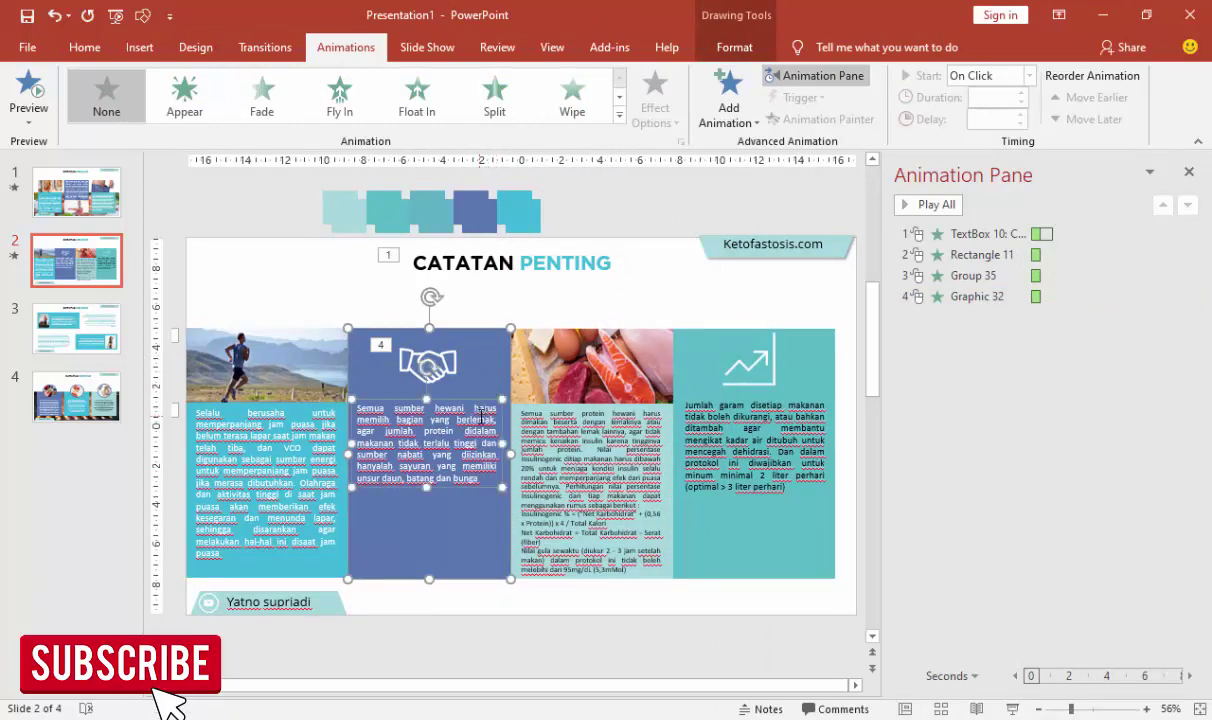
pyautogui.click(481, 413)
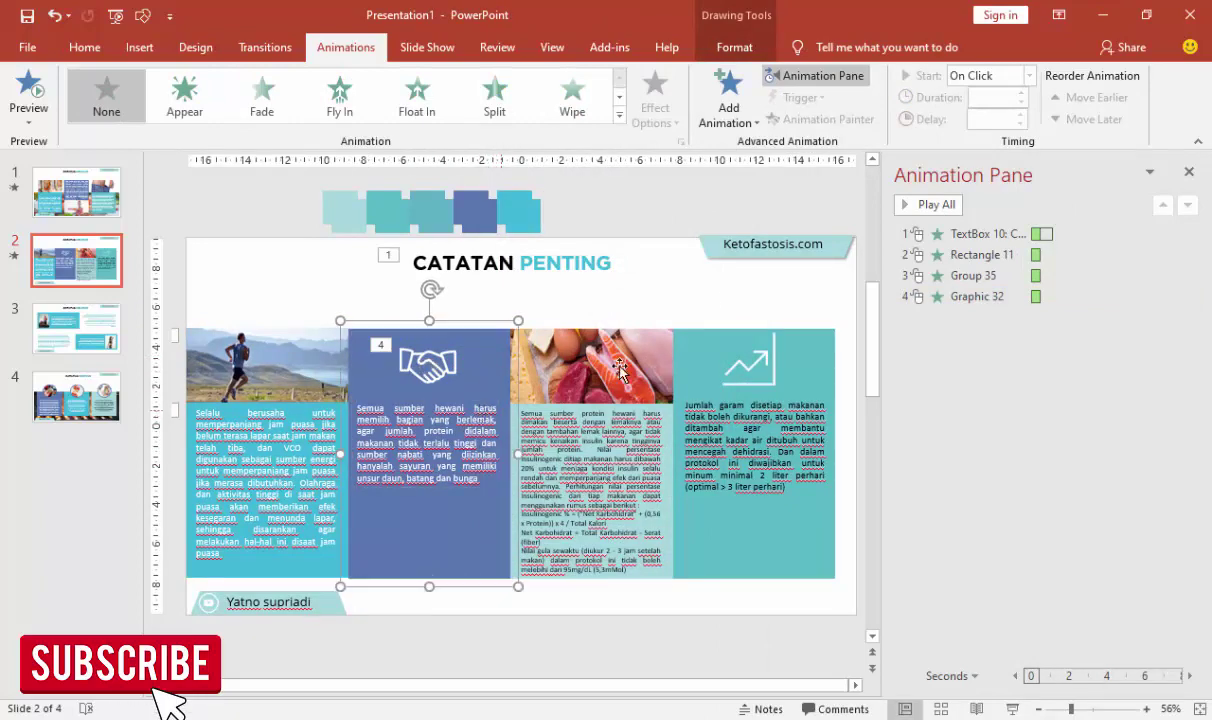
pyautogui.click(728, 100)
pyautogui.click(698, 220)
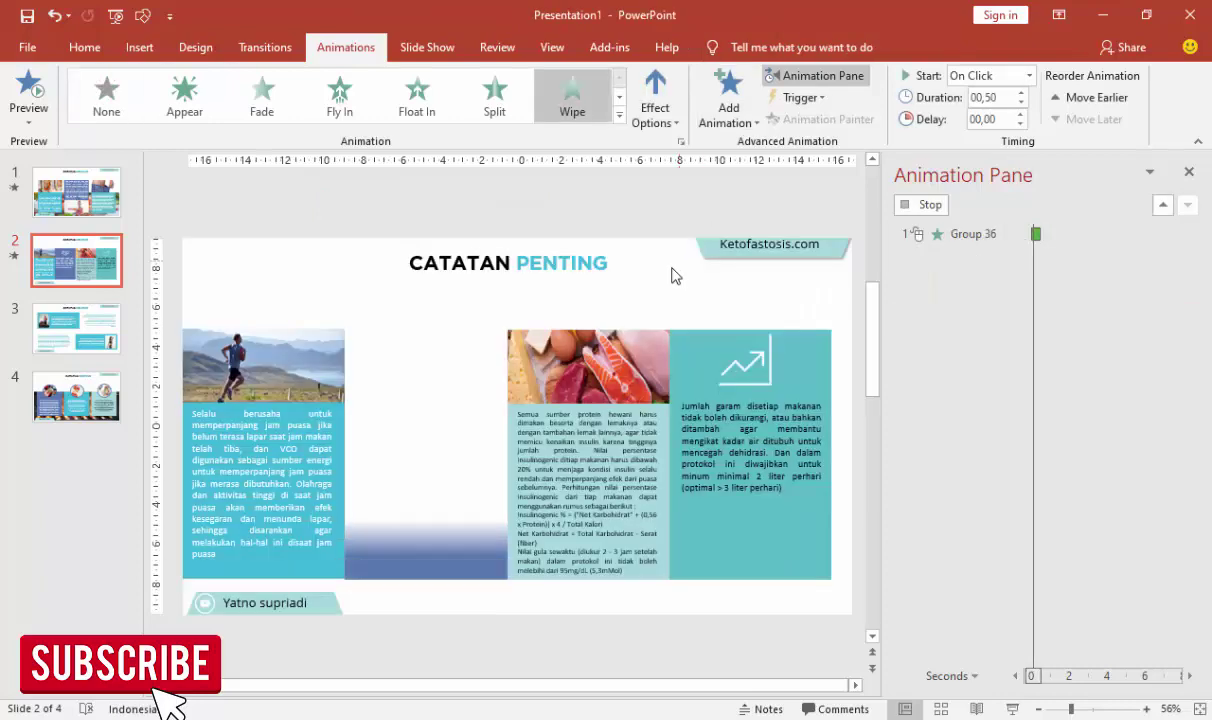
pyautogui.click(655, 105)
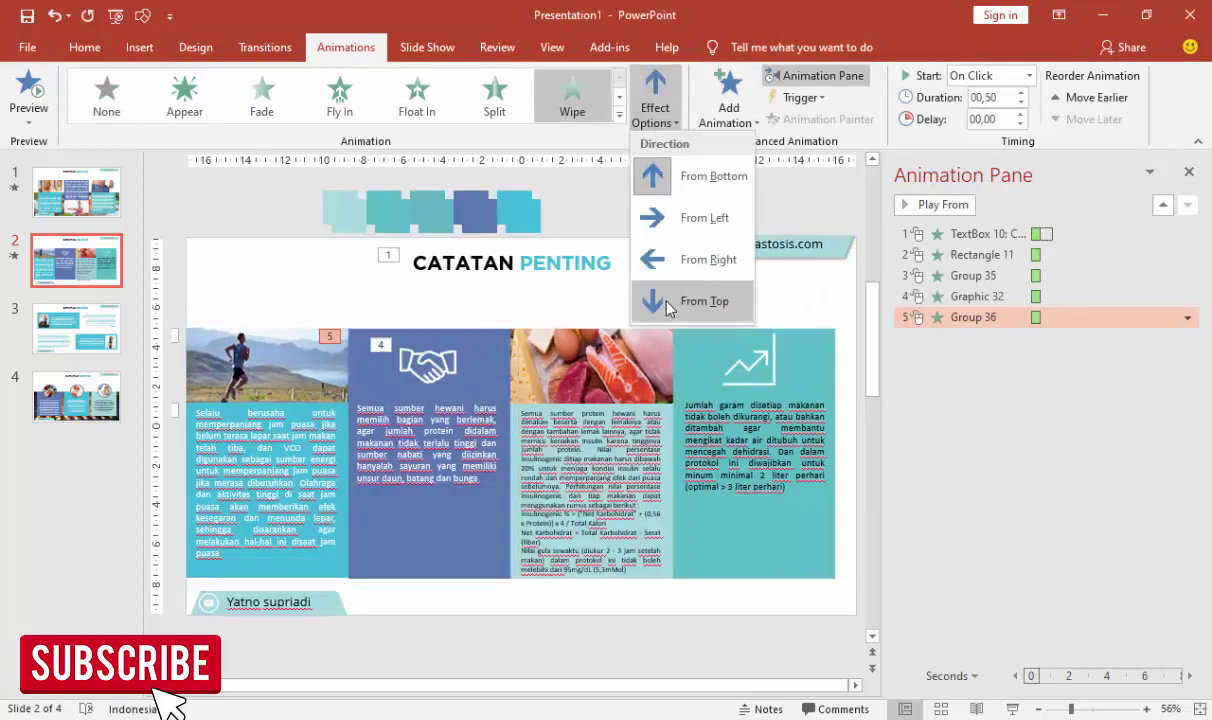
pyautogui.click(668, 302)
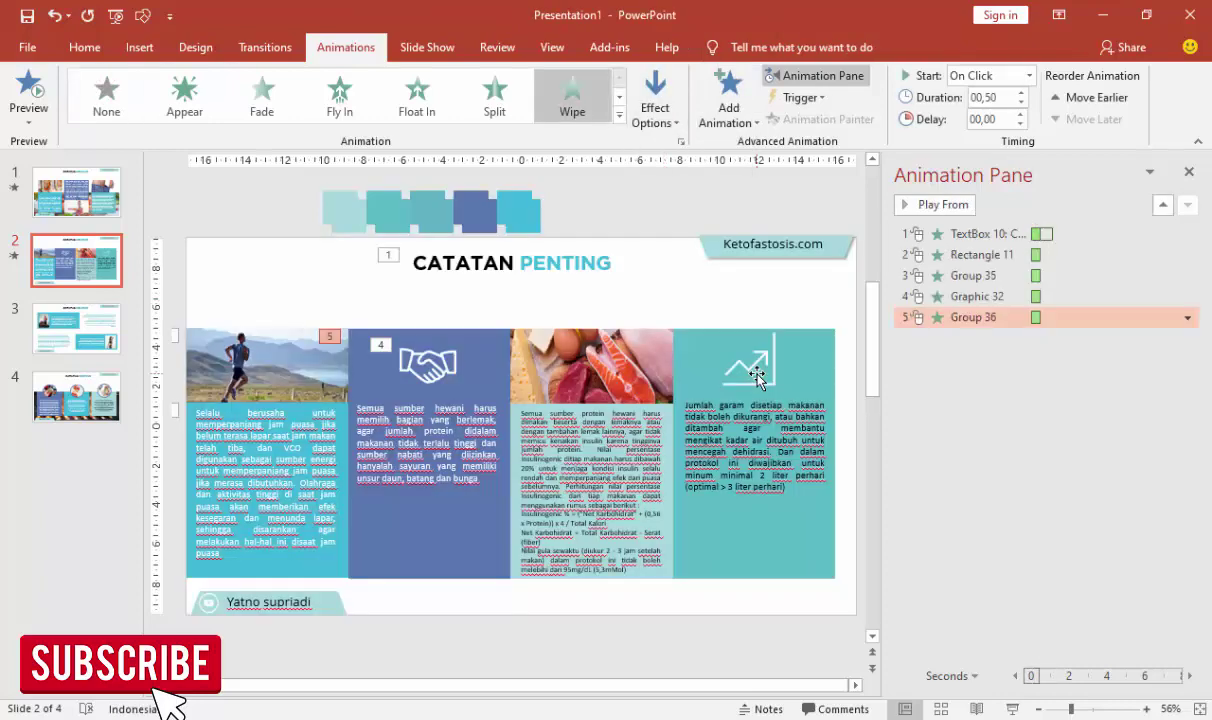
pyautogui.click(588, 352)
# Step: Copy the runner photo's animation to the food photo and the handshake column's Wipe to the food column
pyautogui.click(268, 352)
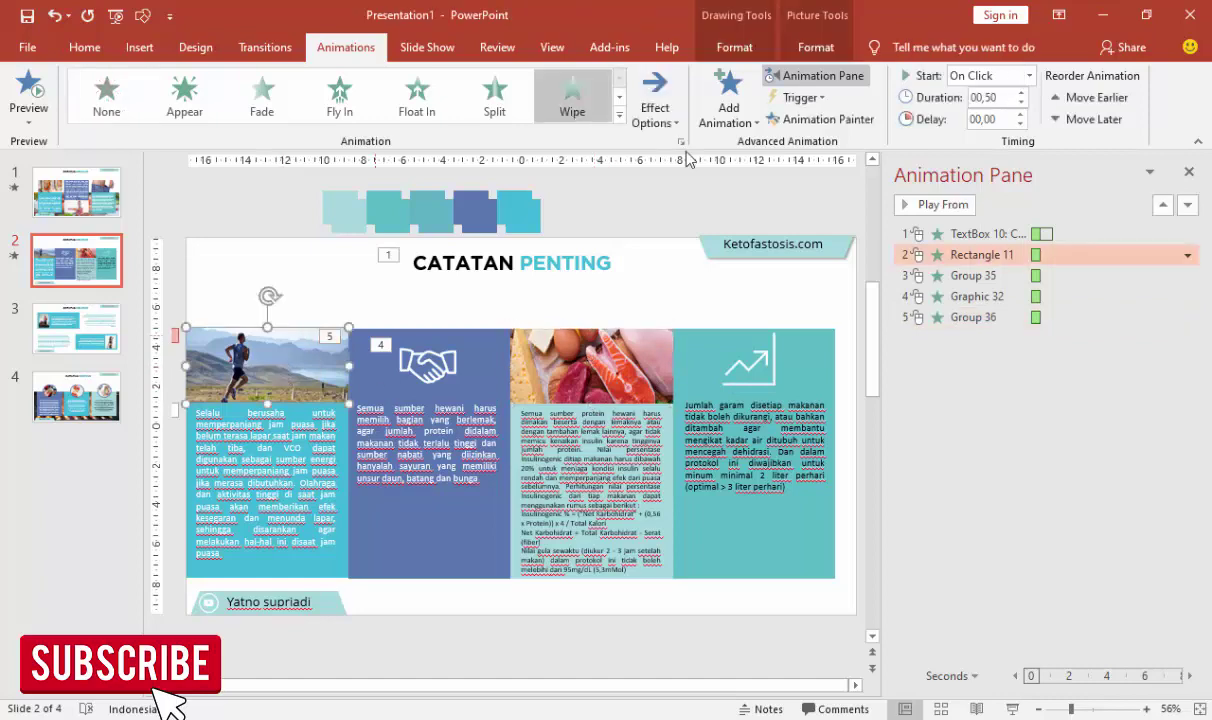
pyautogui.click(812, 121)
pyautogui.click(587, 386)
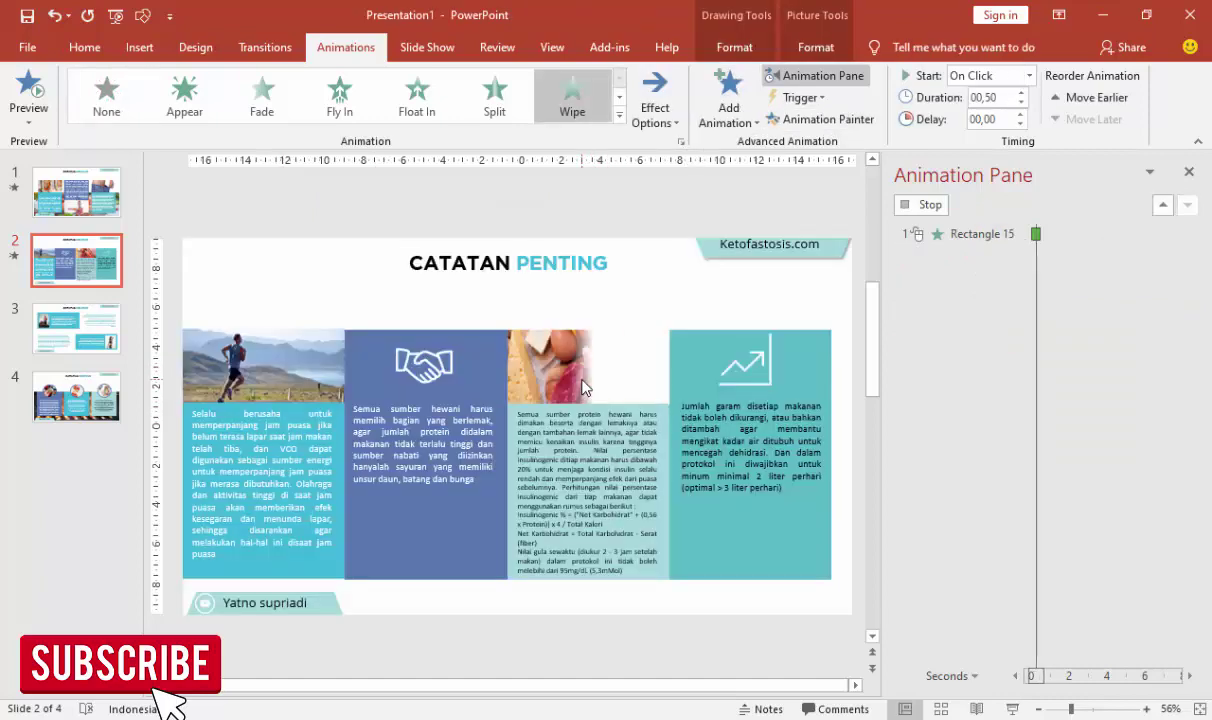
pyautogui.click(570, 455)
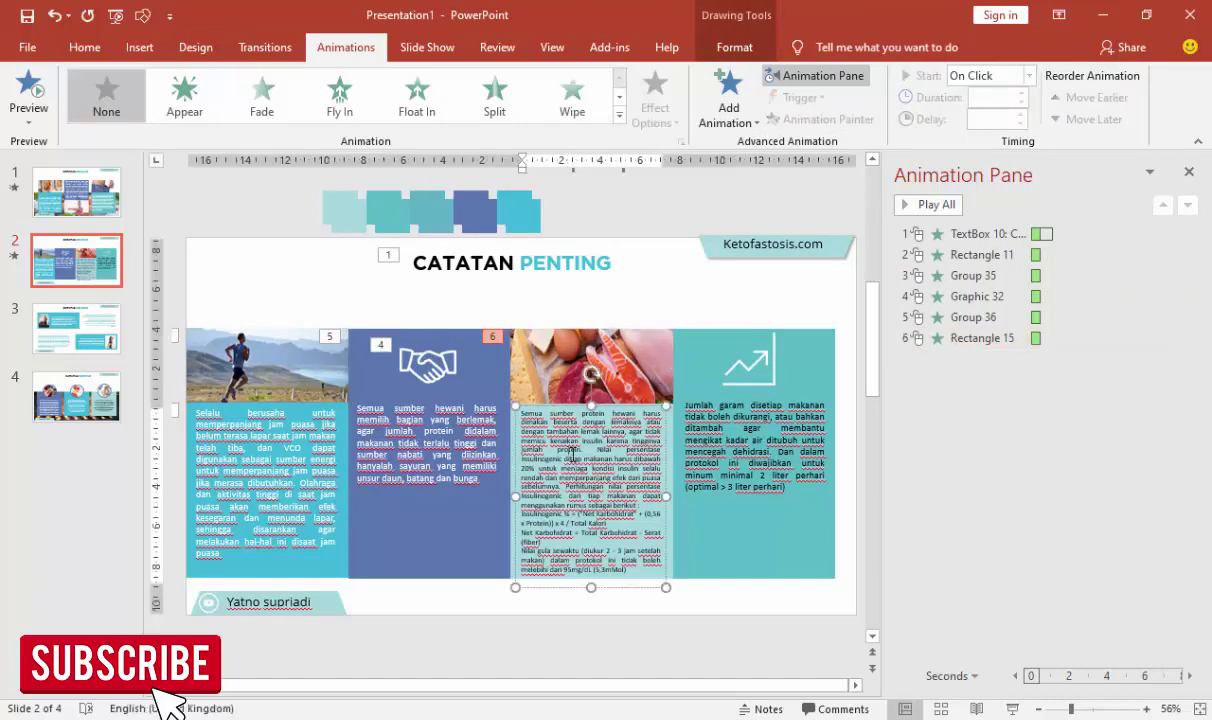
pyautogui.click(511, 471)
pyautogui.click(512, 471)
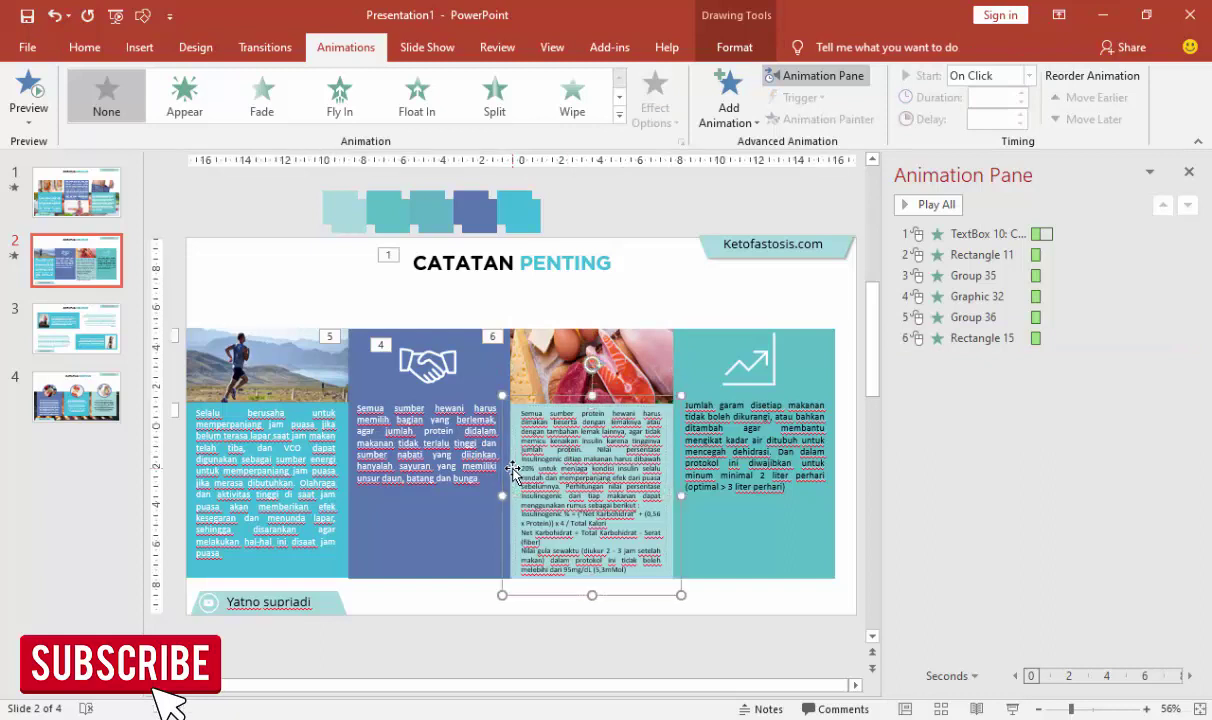
pyautogui.click(483, 450)
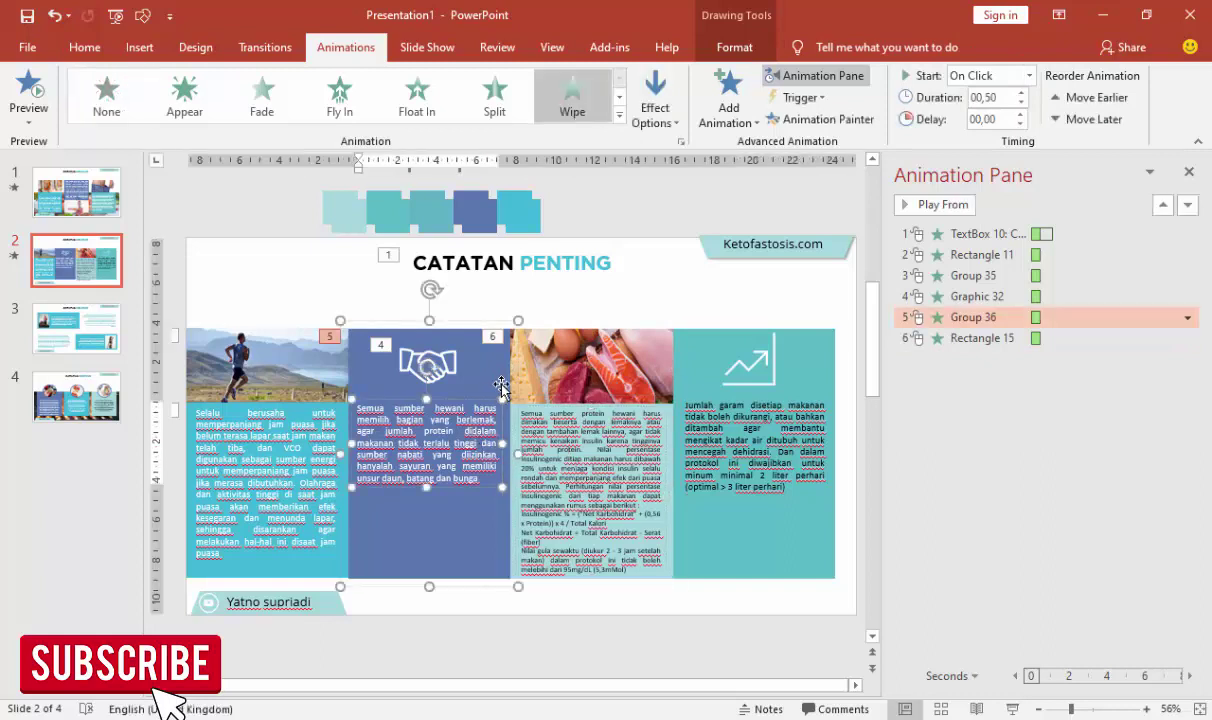
pyautogui.click(500, 385)
pyautogui.click(784, 122)
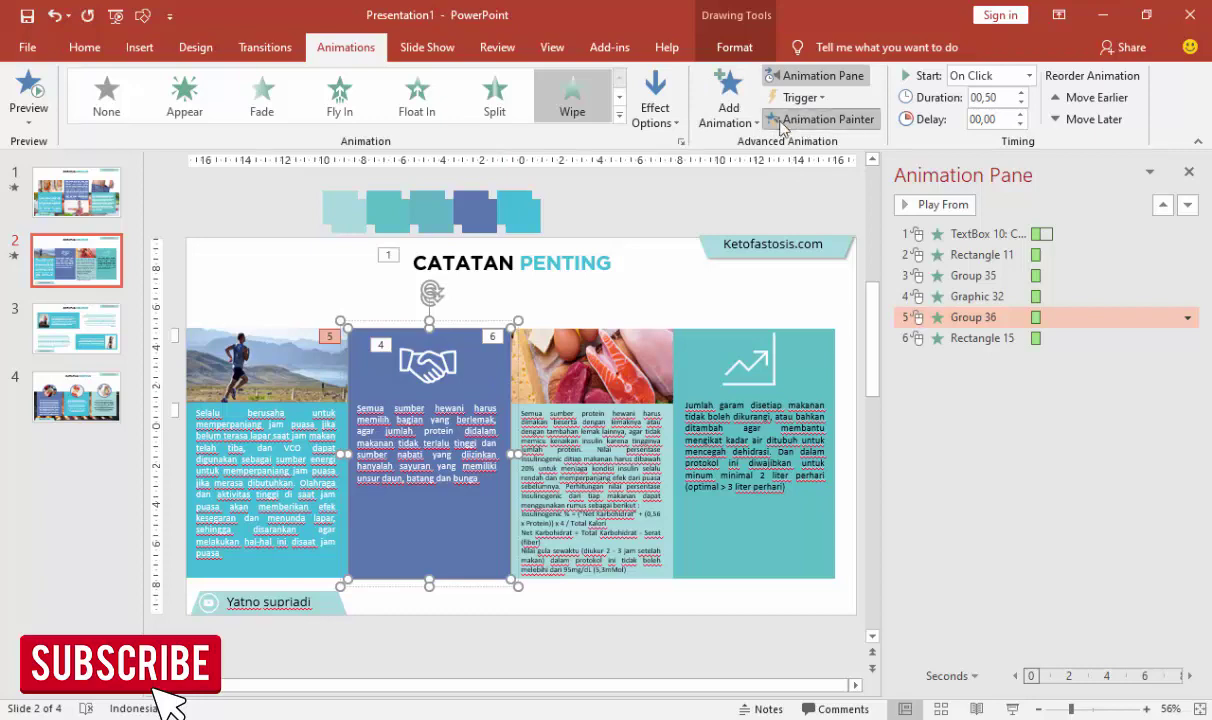
pyautogui.click(632, 470)
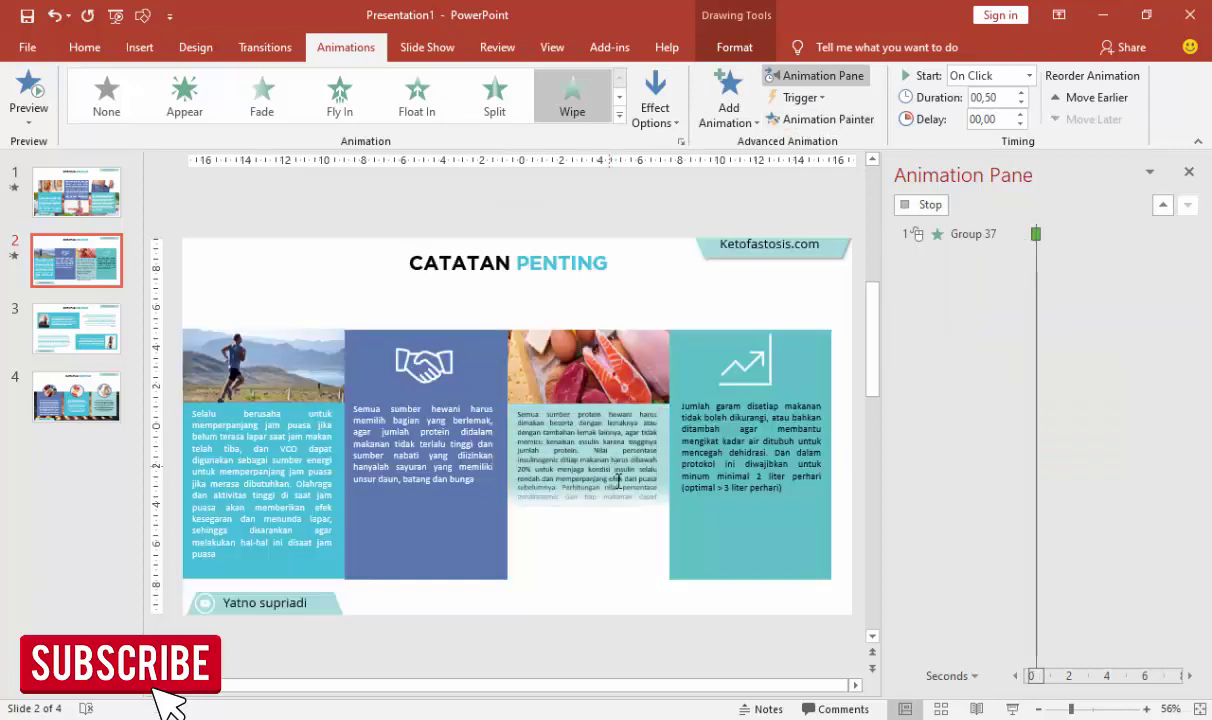
# Step: Copy Basic Zoom to the chart icon and Wipe to the chart column, wiping from bottom
pyautogui.click(760, 380)
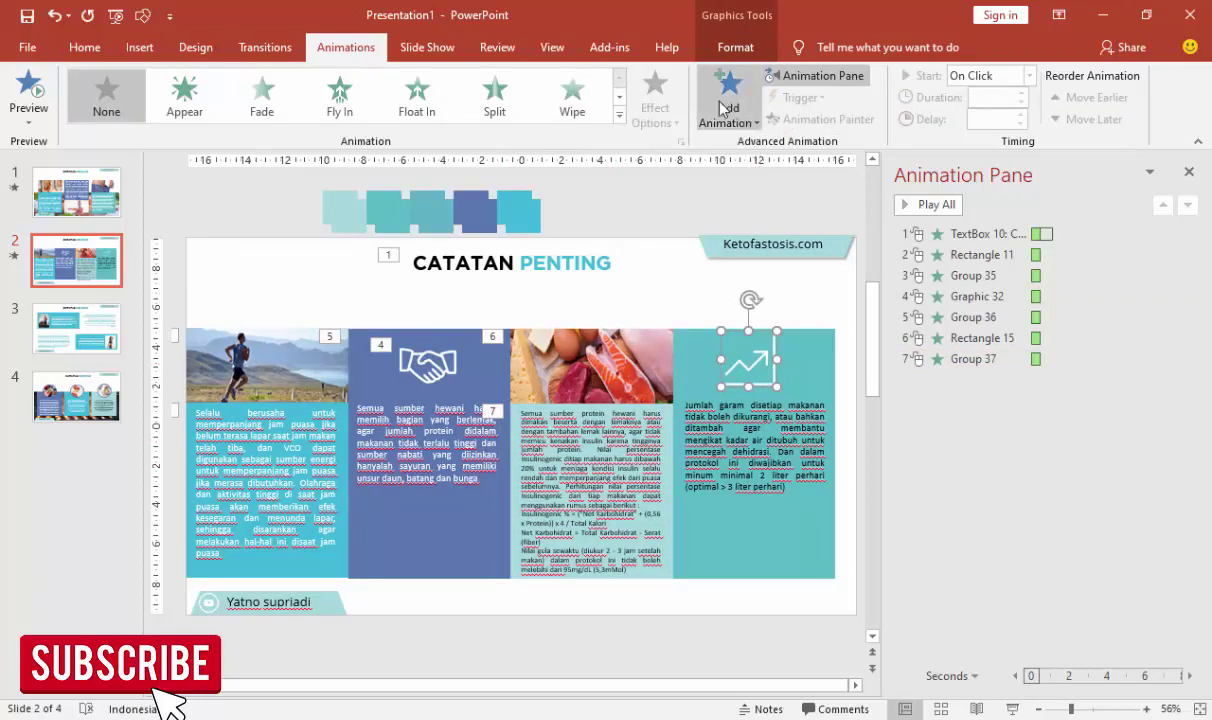
pyautogui.click(428, 365)
pyautogui.click(806, 119)
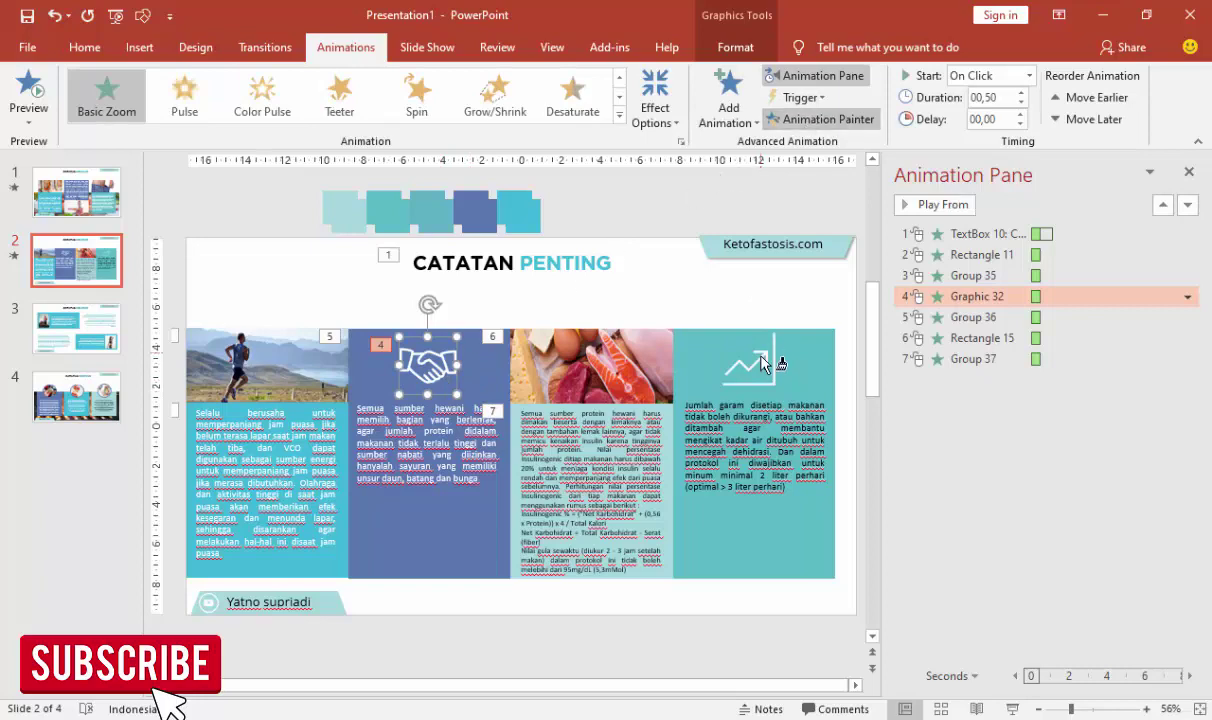
pyautogui.click(762, 368)
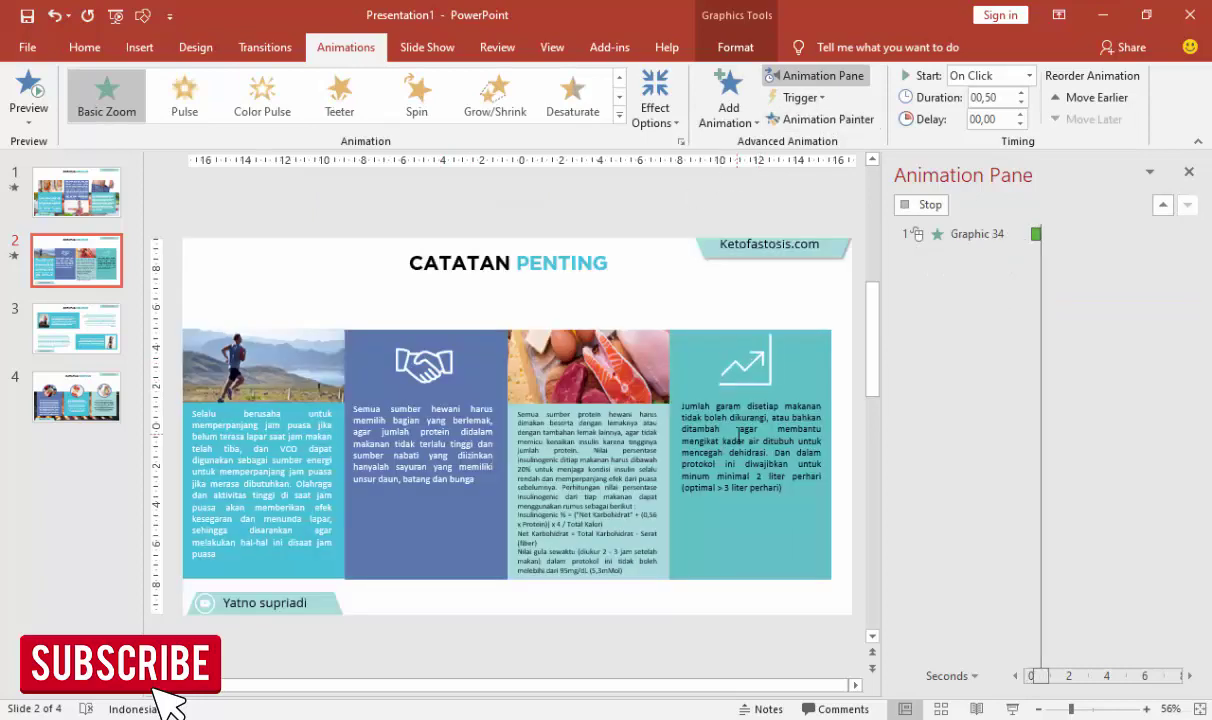
pyautogui.click(770, 480)
pyautogui.click(783, 562)
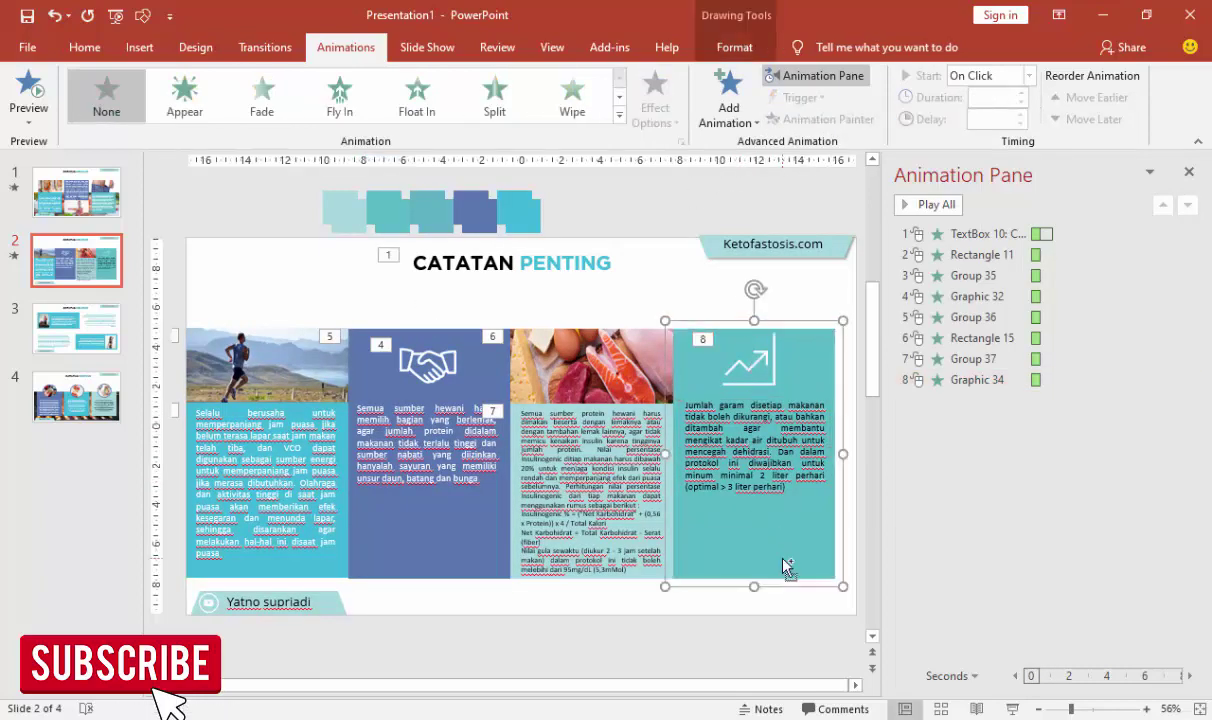
pyautogui.click(605, 445)
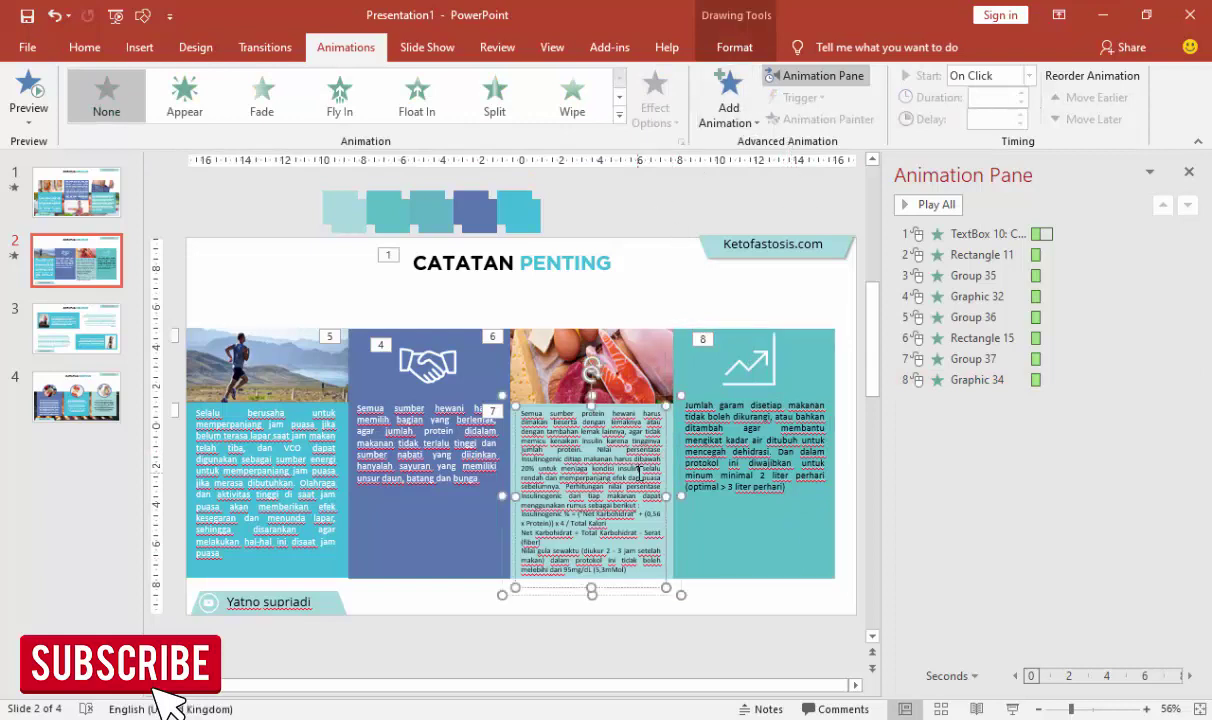
pyautogui.click(763, 437)
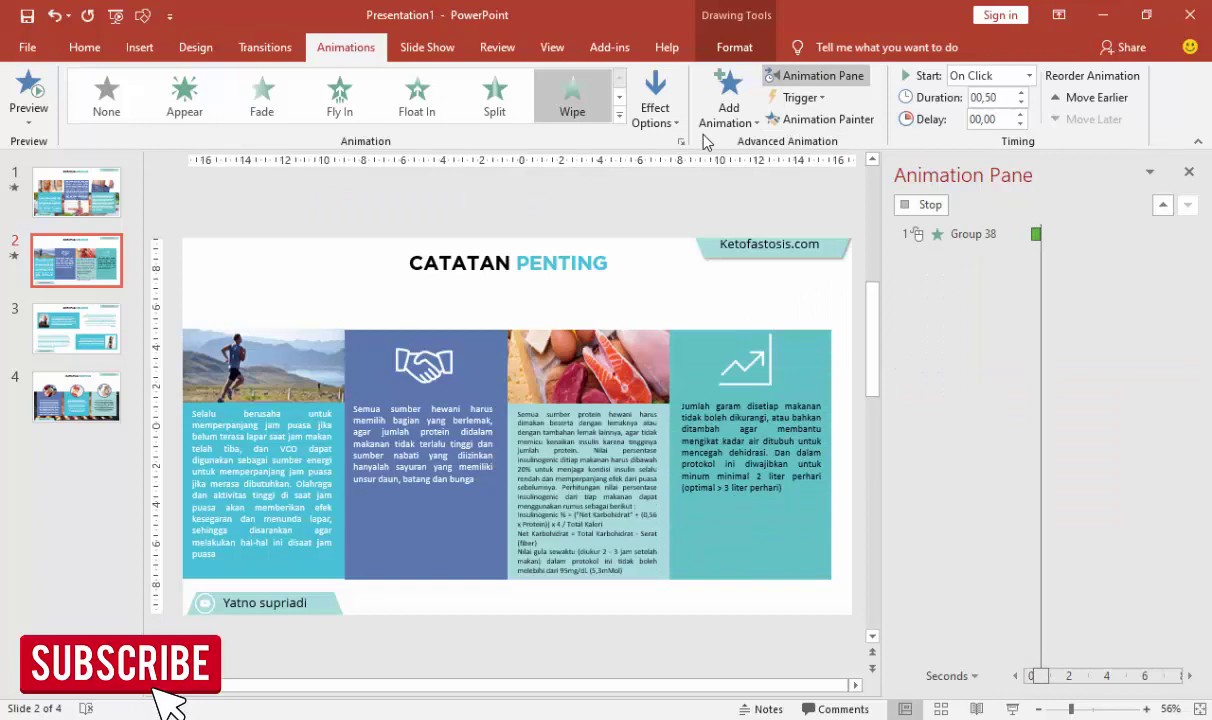
pyautogui.click(656, 98)
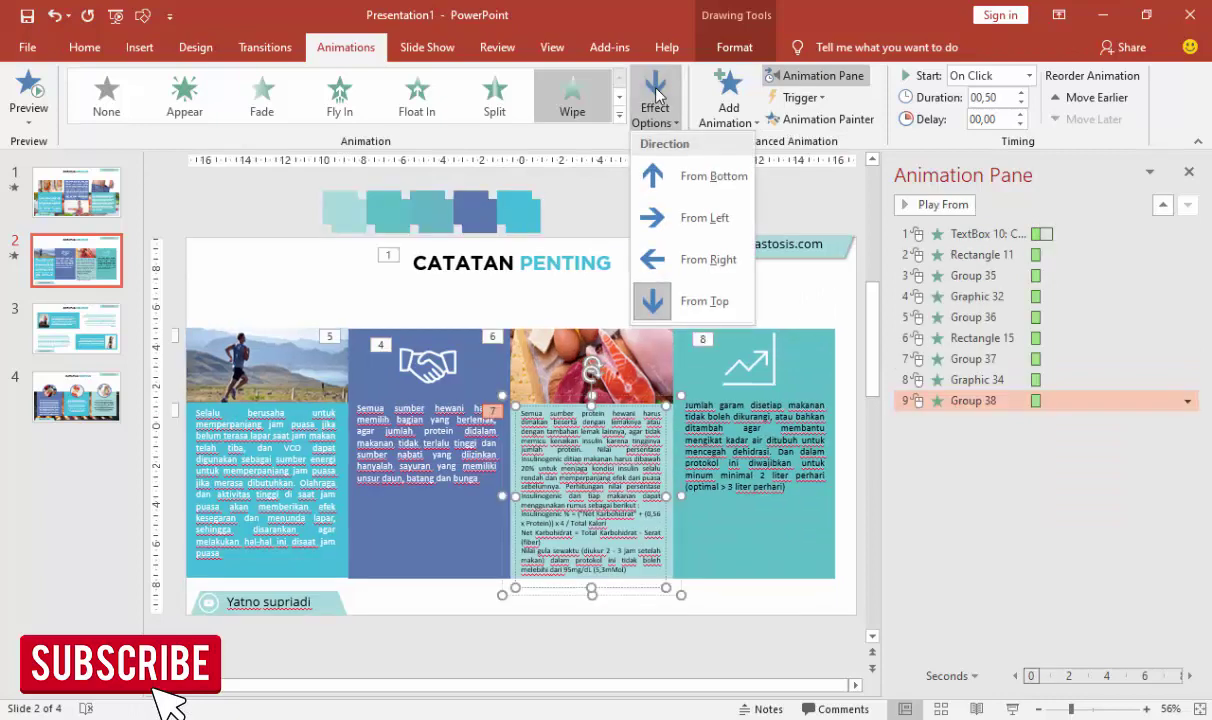
pyautogui.click(690, 176)
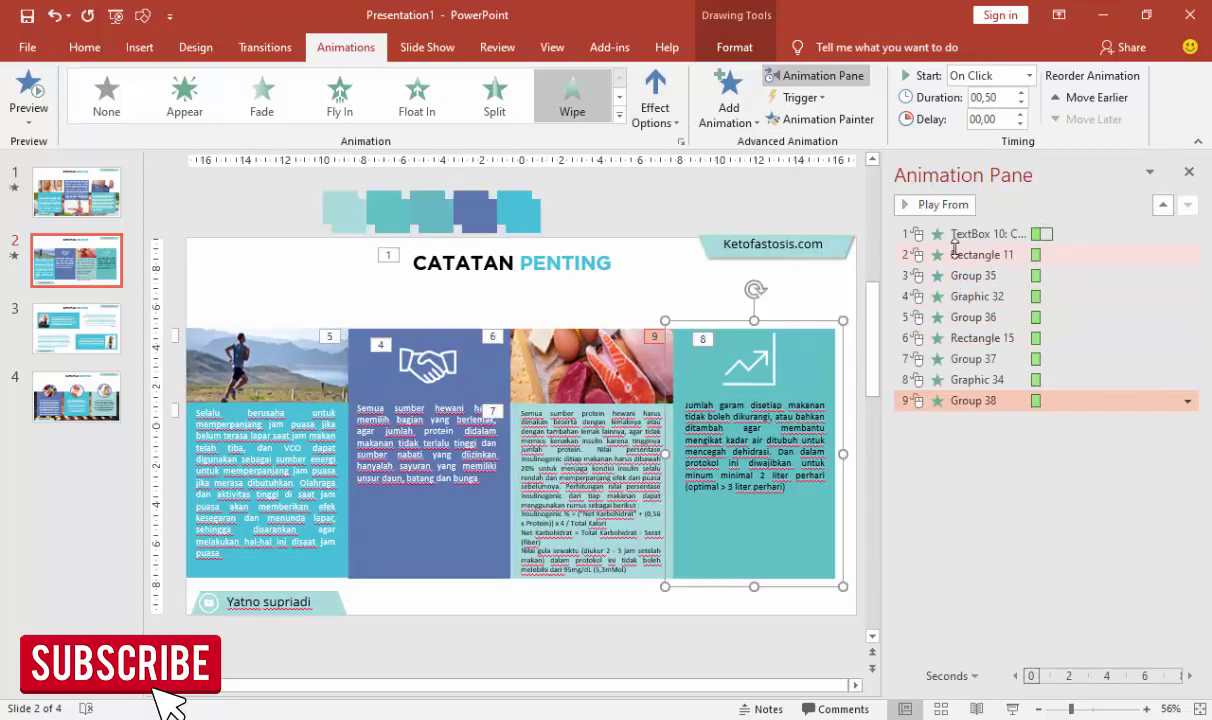
# Step: Preview slide 2's animations from the first one, then go to slide 3
pyautogui.click(955, 236)
pyautogui.click(950, 205)
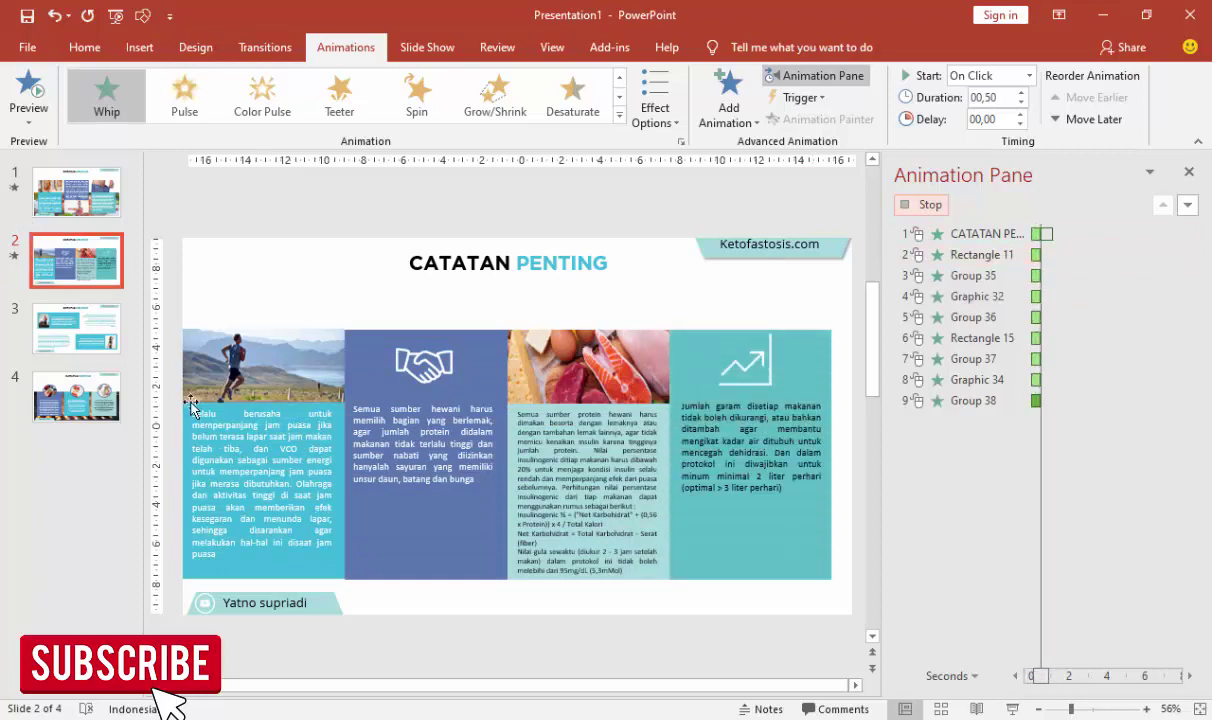
pyautogui.click(873, 526)
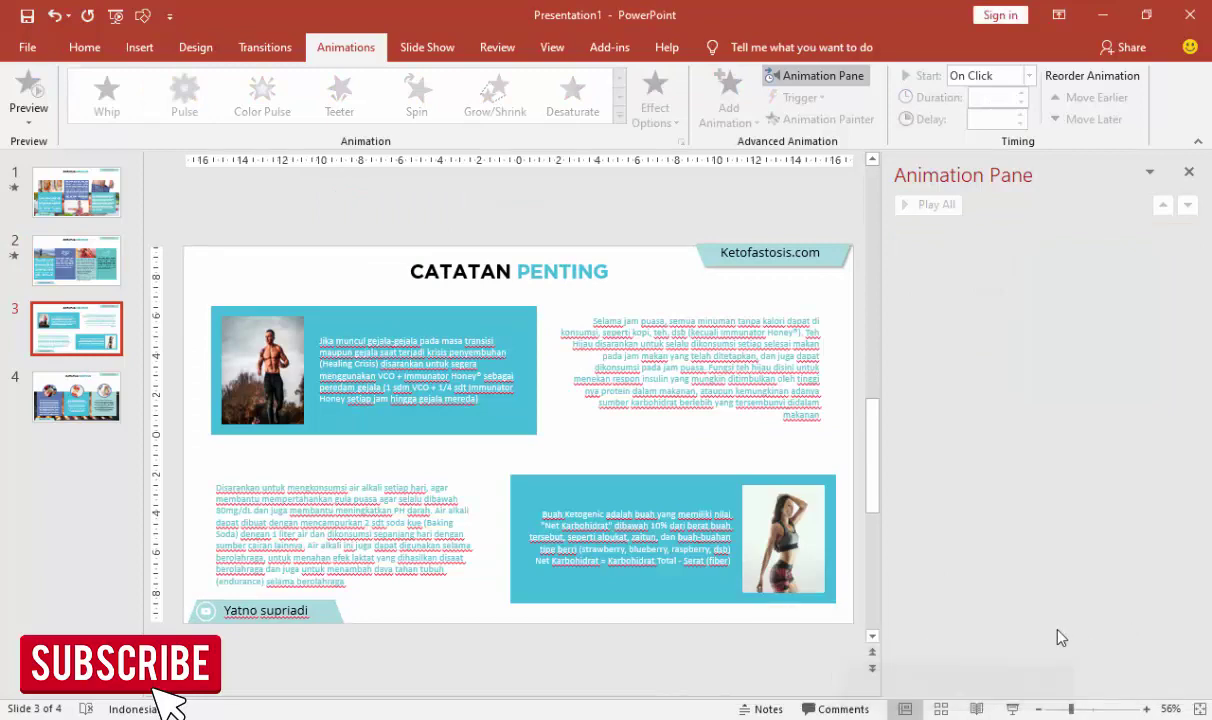
# Step: Give slide 3's CATATAN PENTING title a Drop entrance, preview it, and select the man's photo
pyautogui.click(518, 278)
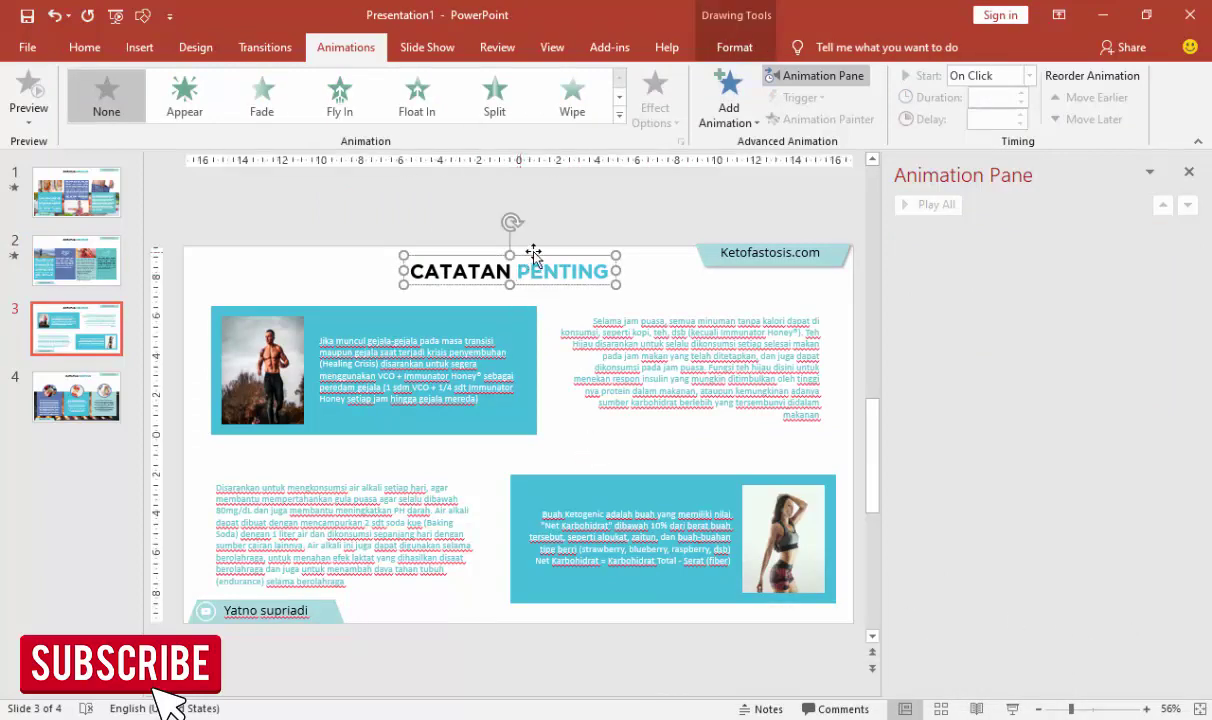
pyautogui.click(718, 85)
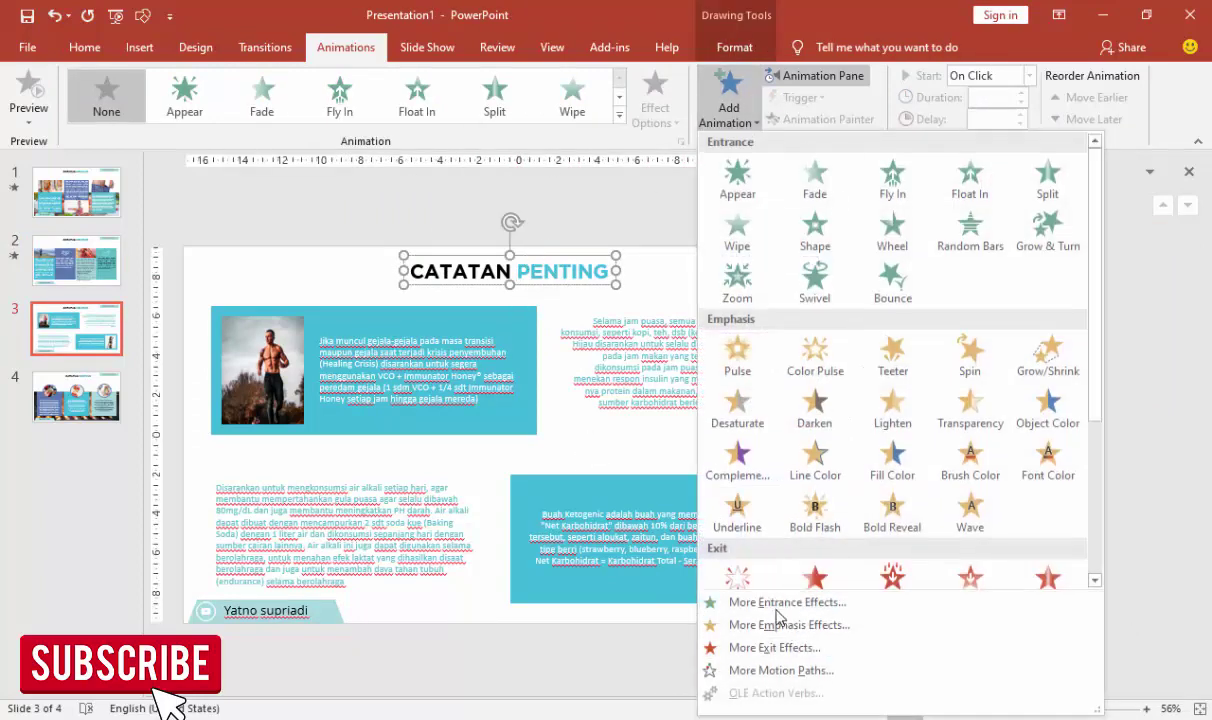
pyautogui.click(776, 602)
pyautogui.scroll(-2, 639, 415)
pyautogui.scroll(-1, 639, 415)
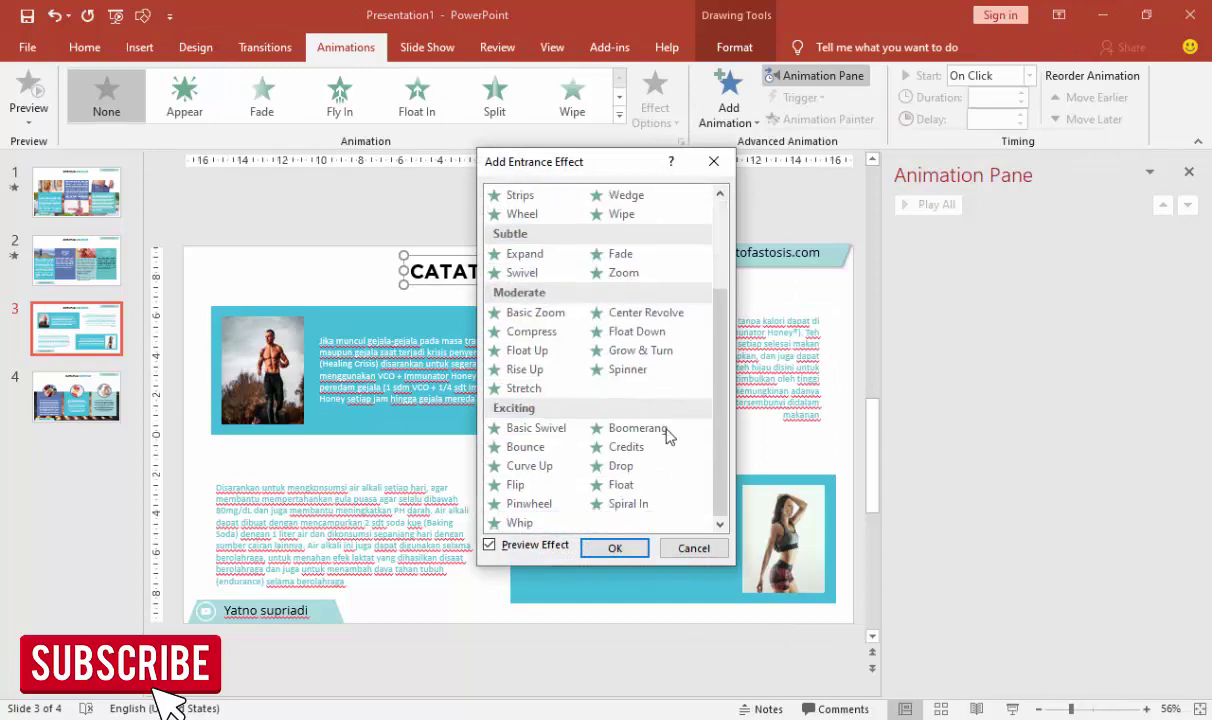
pyautogui.click(630, 475)
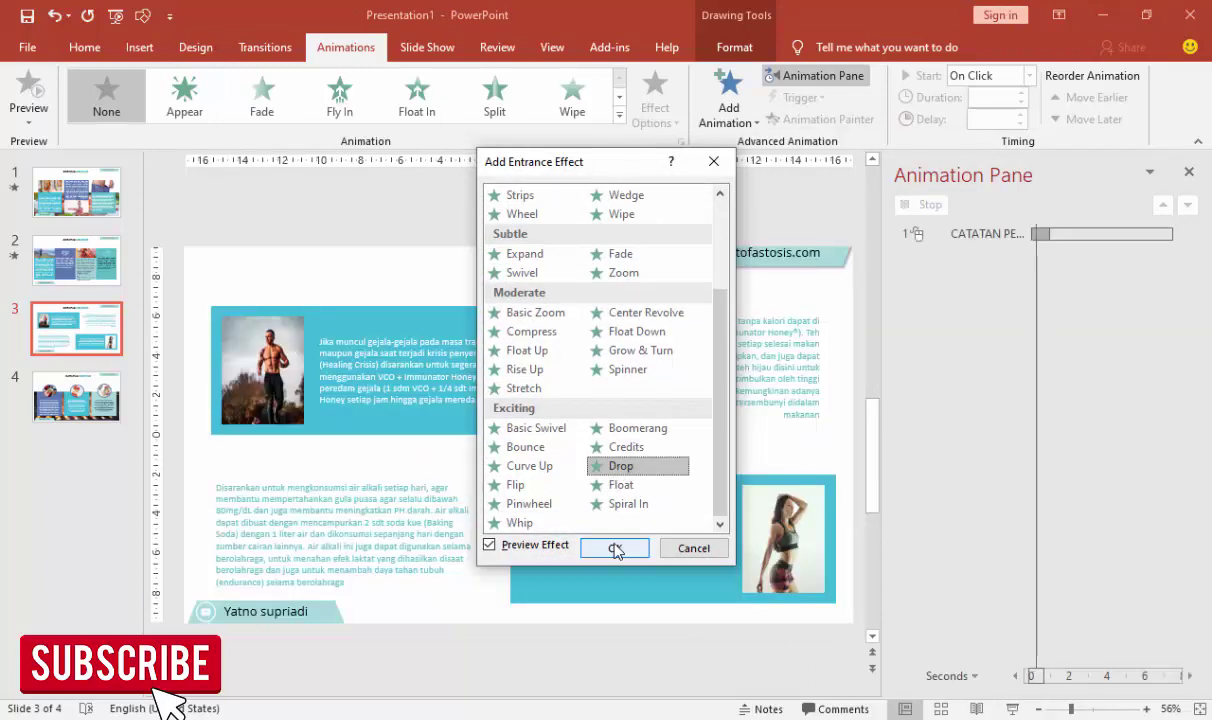
pyautogui.click(615, 549)
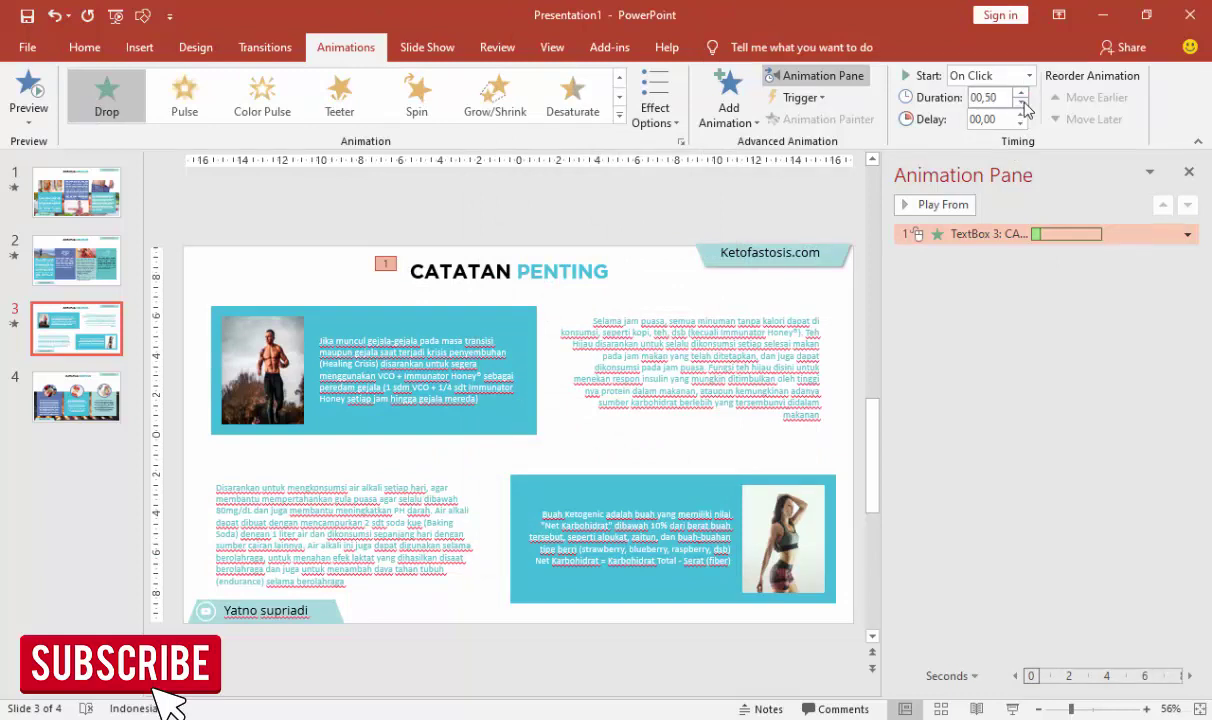
pyautogui.click(945, 206)
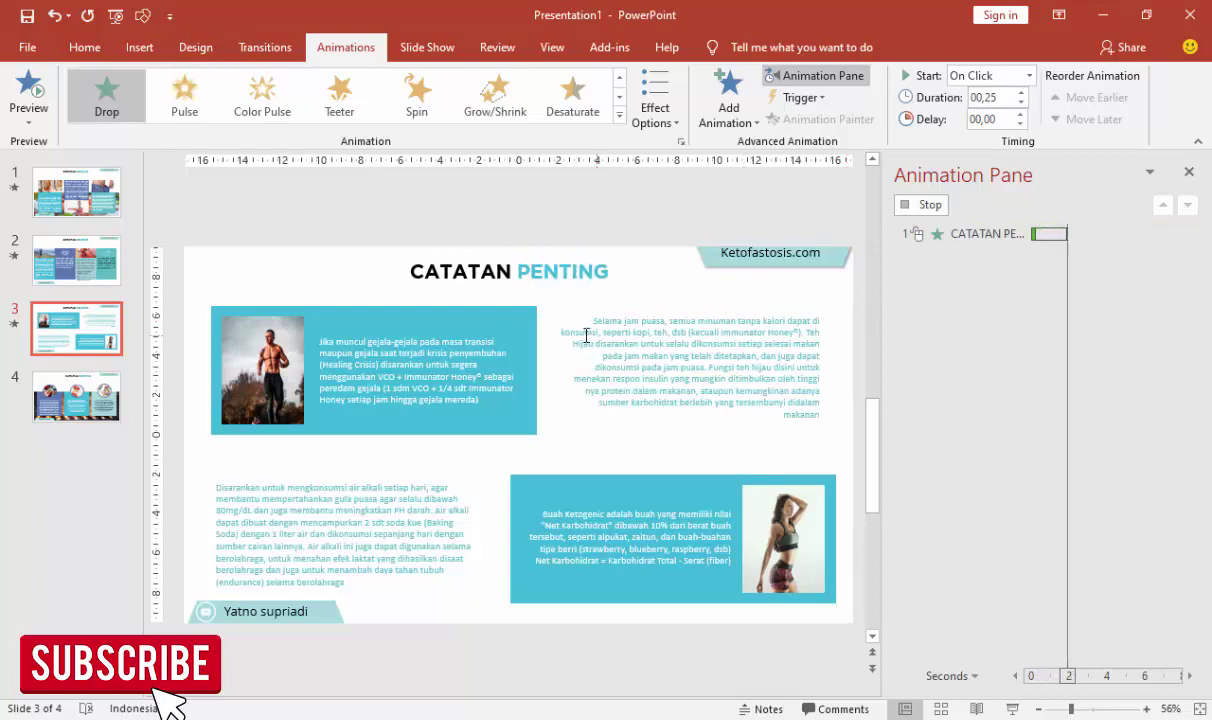
pyautogui.click(280, 325)
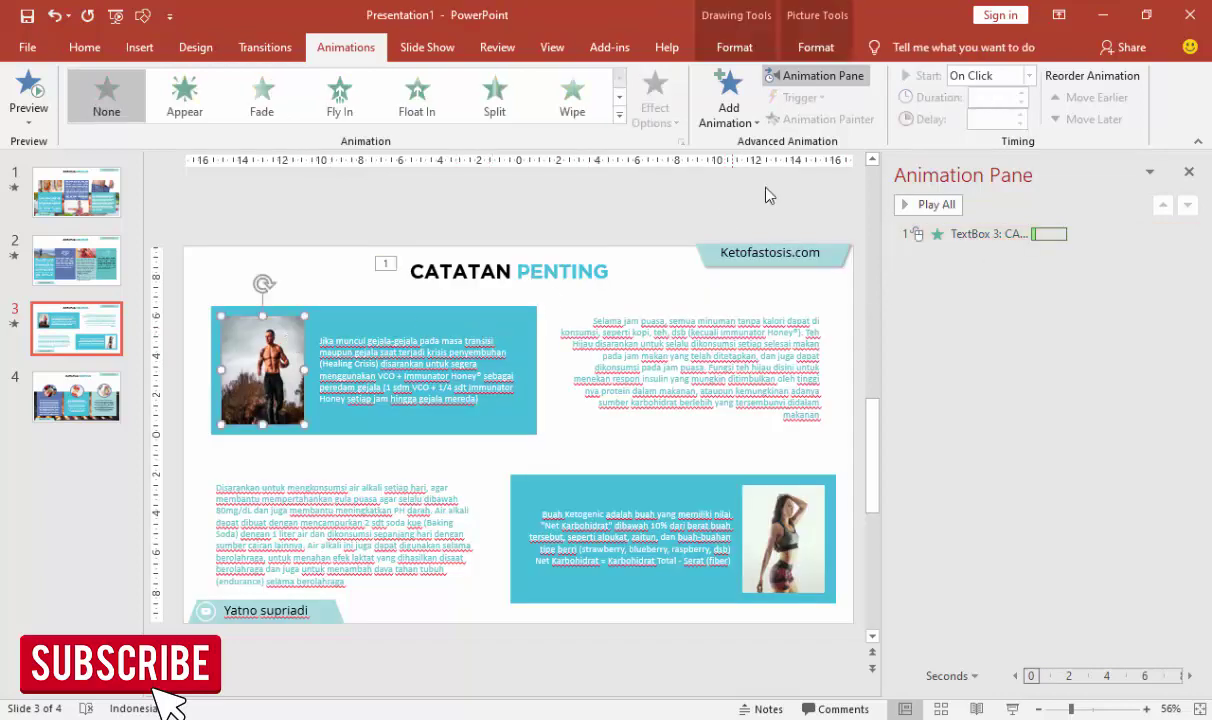
pyautogui.click(728, 100)
# Step: Give the man's photo a Basic Zoom entrance
pyautogui.click(787, 602)
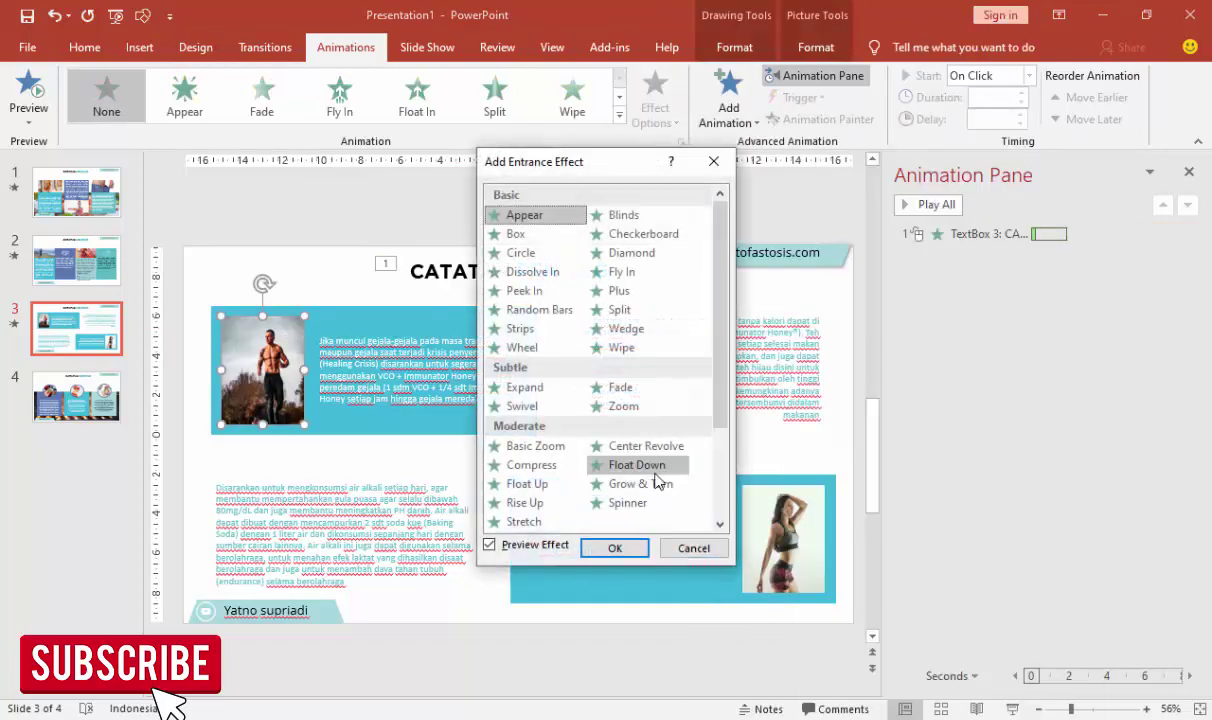
pyautogui.click(550, 450)
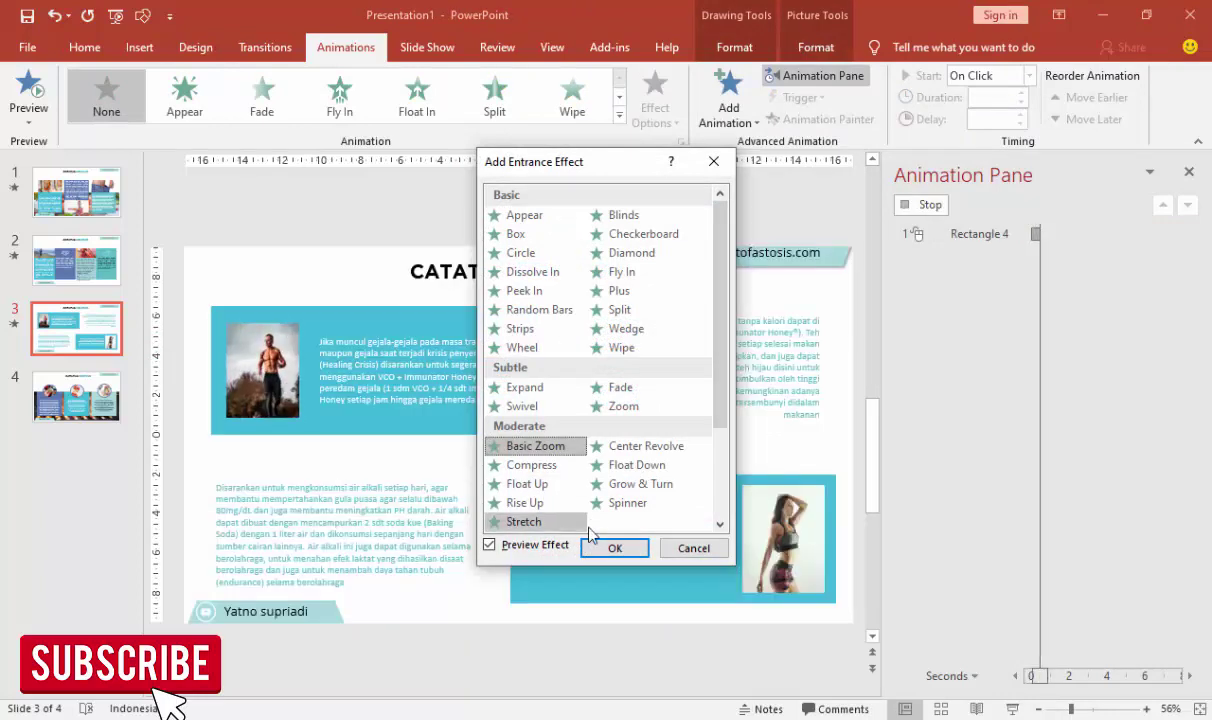
pyautogui.click(614, 548)
# Step: Give the top-left blue panel a Wipe entrance from the left
pyautogui.click(478, 378)
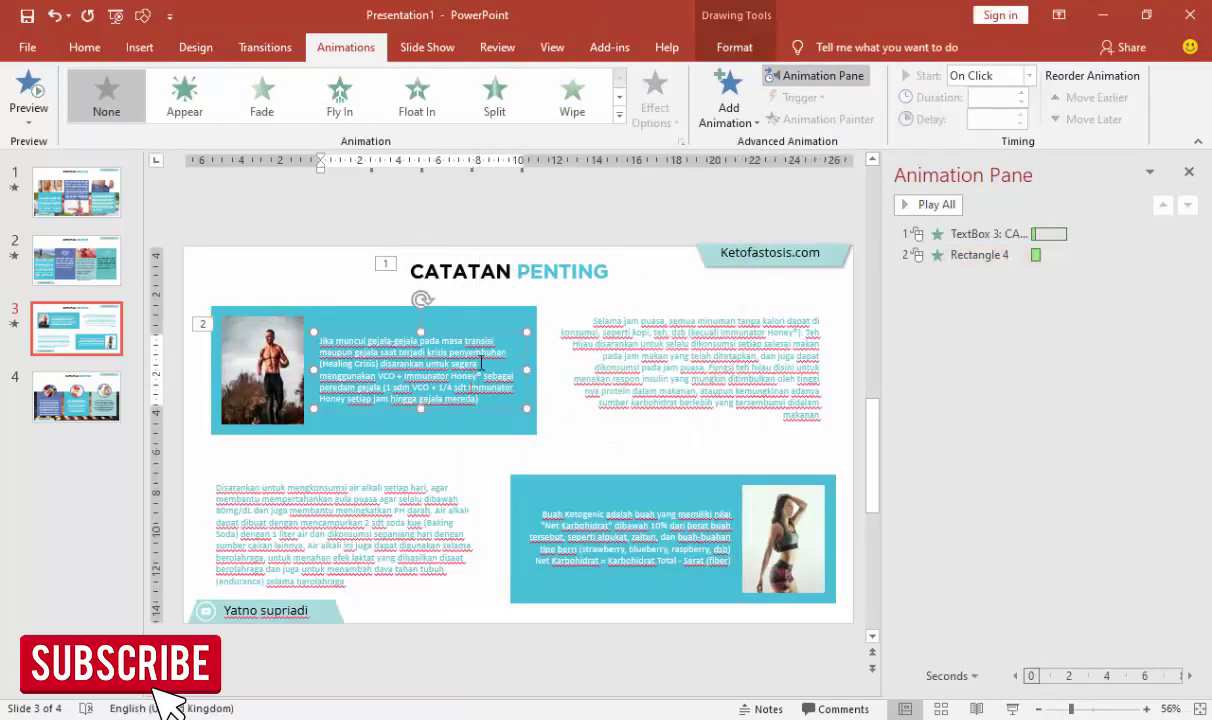
pyautogui.click(523, 310)
pyautogui.click(748, 119)
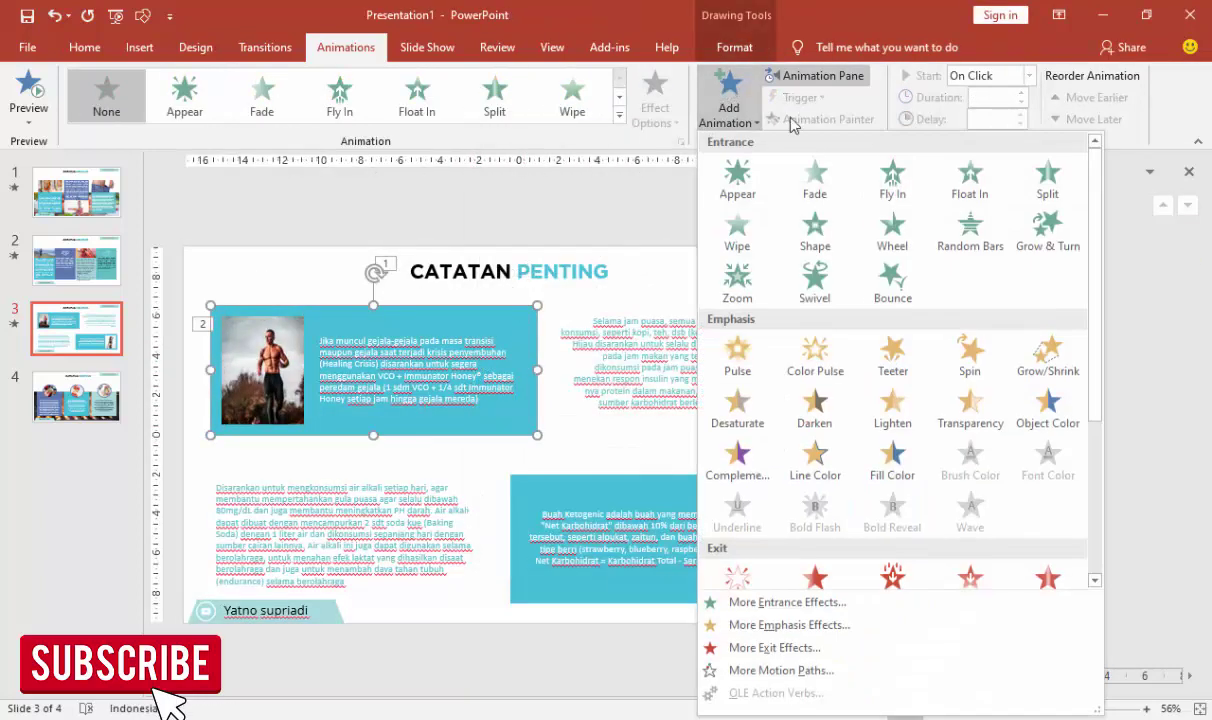
pyautogui.click(745, 228)
pyautogui.click(660, 88)
pyautogui.click(675, 218)
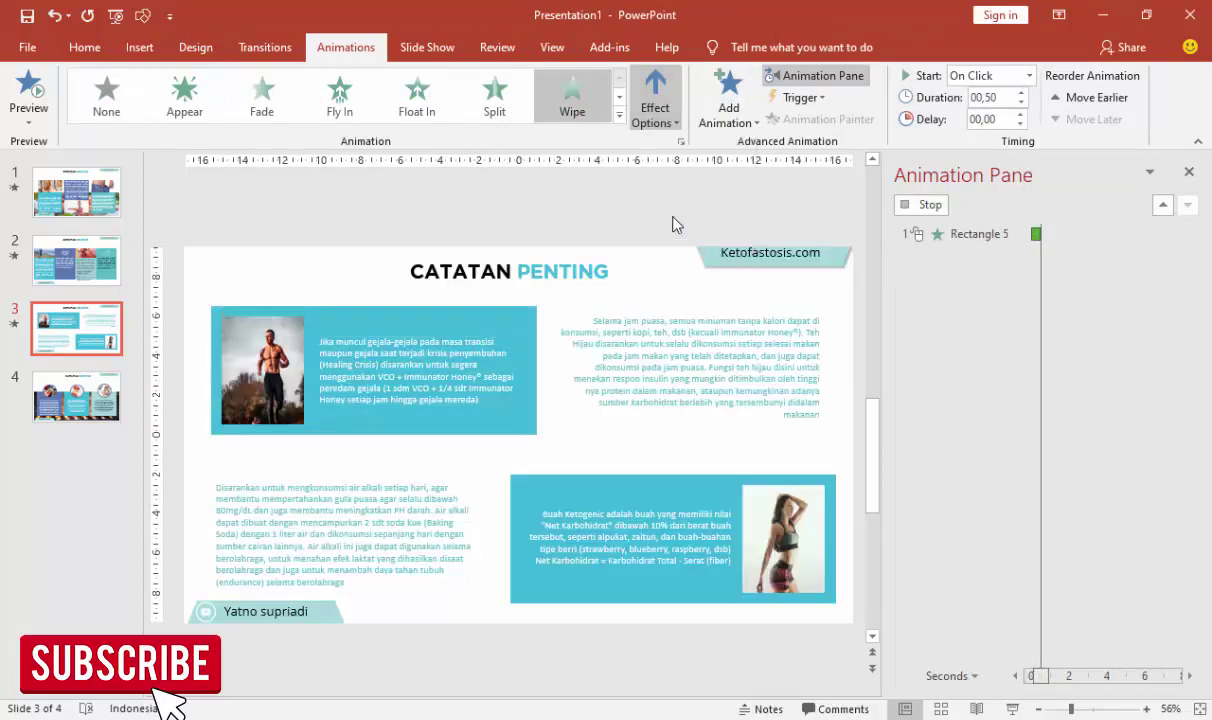
# Step: Give the panel's paragraph text a Float In entrance, keeping the default direction
pyautogui.click(412, 332)
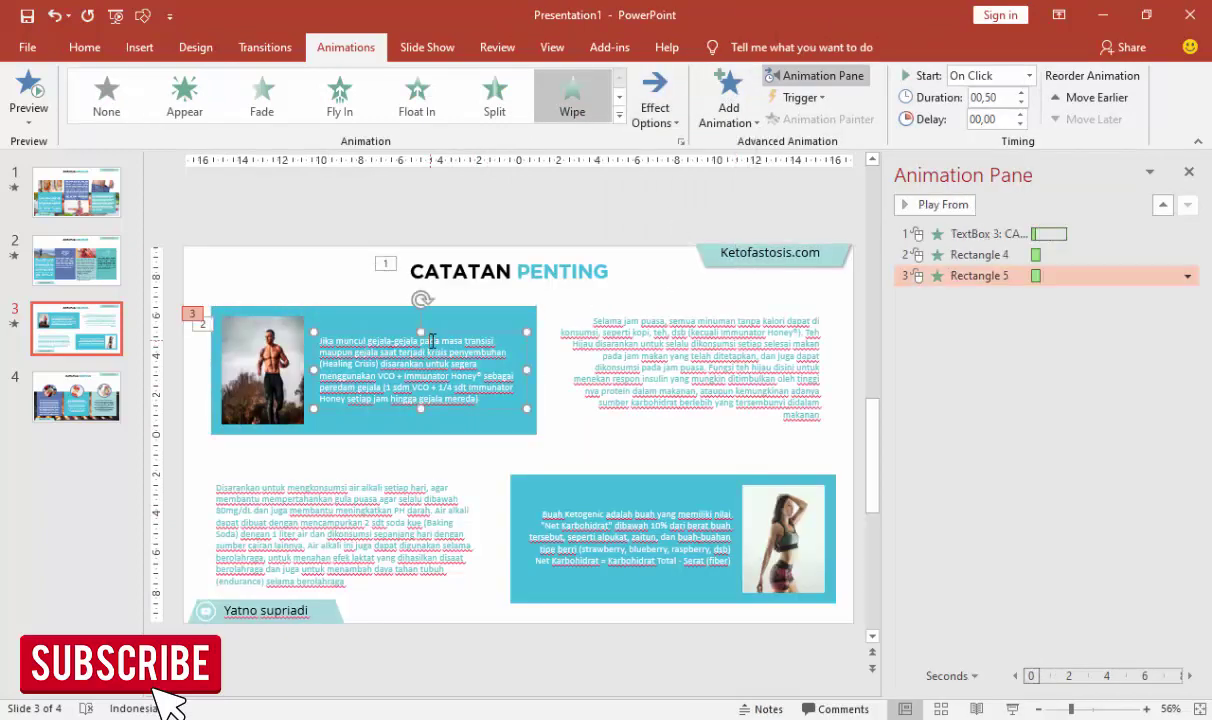
pyautogui.click(729, 99)
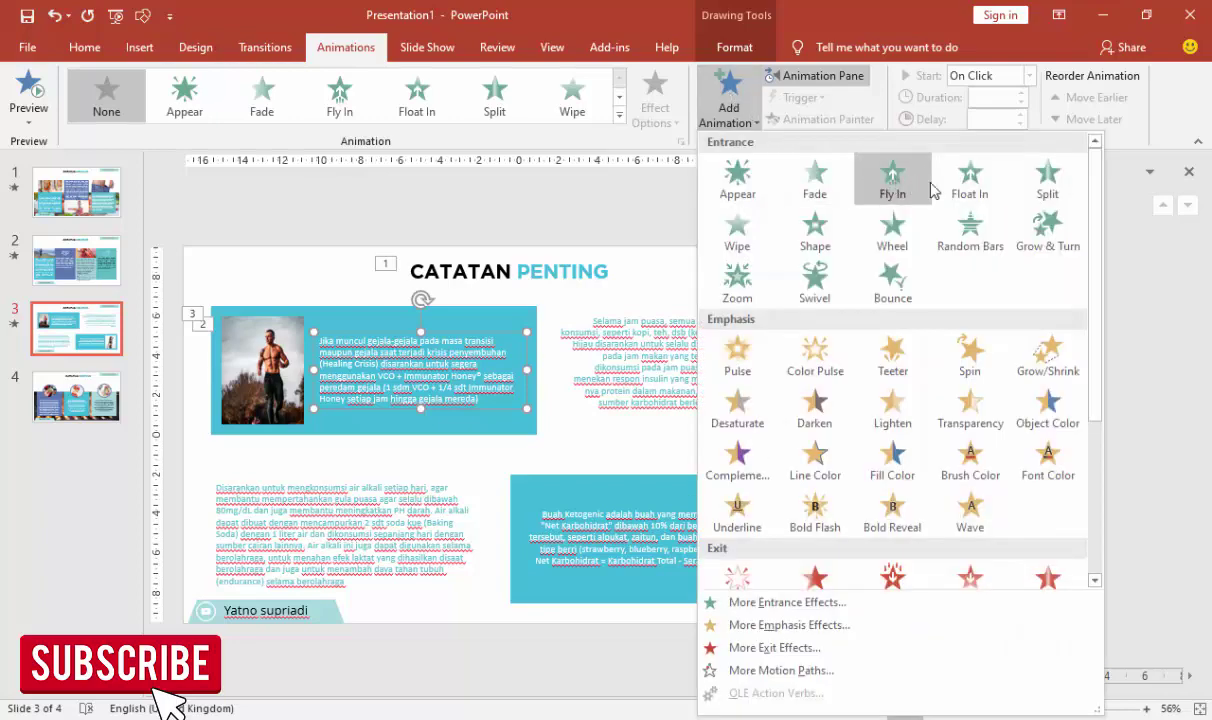
pyautogui.click(969, 182)
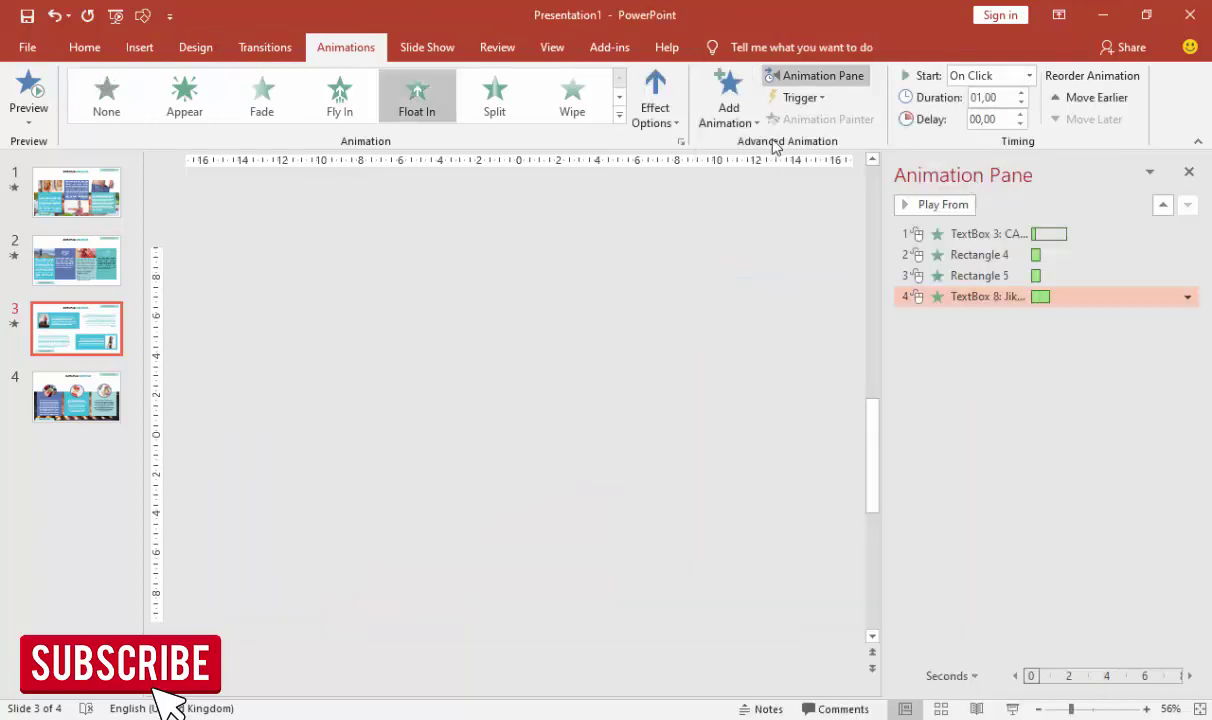
pyautogui.click(658, 100)
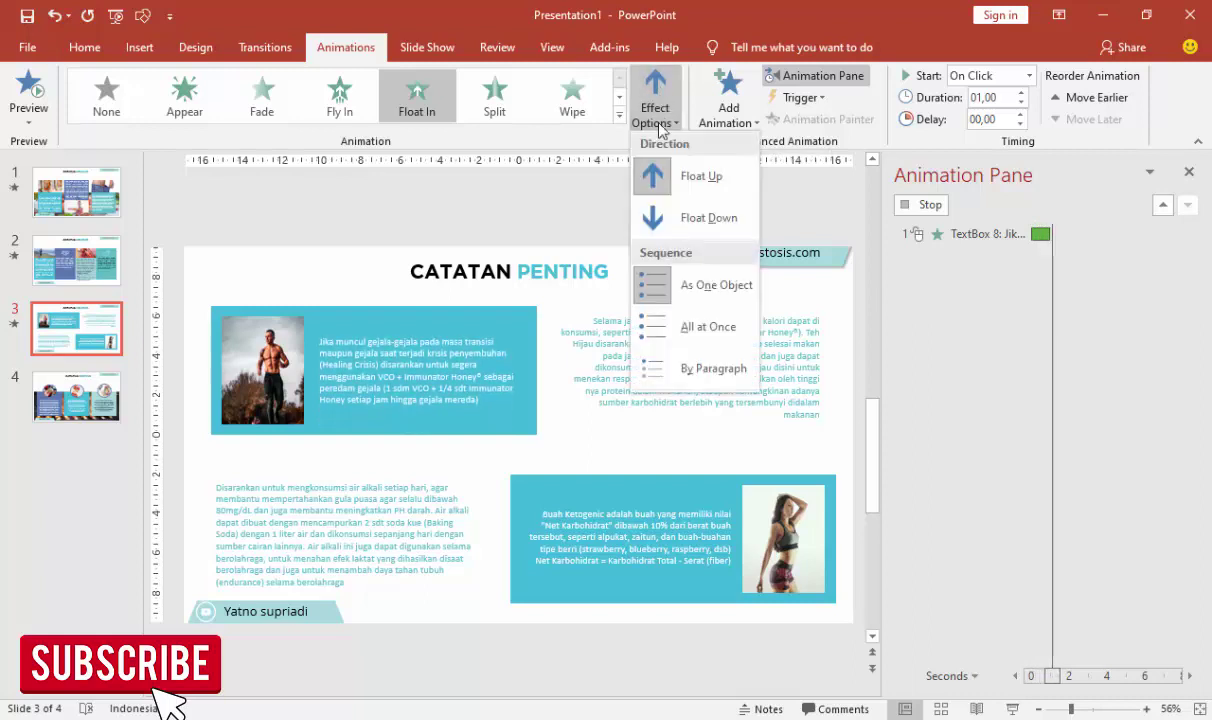
pyautogui.click(578, 189)
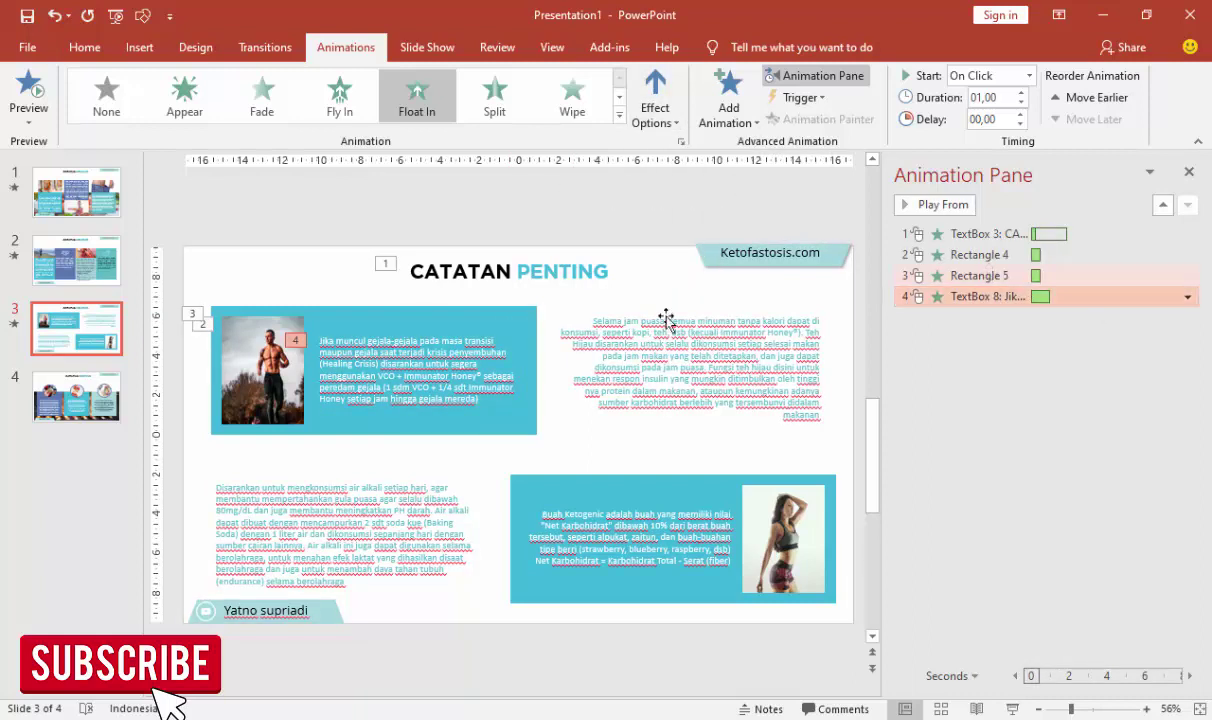
# Step: Set the panel's Wipe and the paragraph's Float In to start After Previous
pyautogui.click(530, 335)
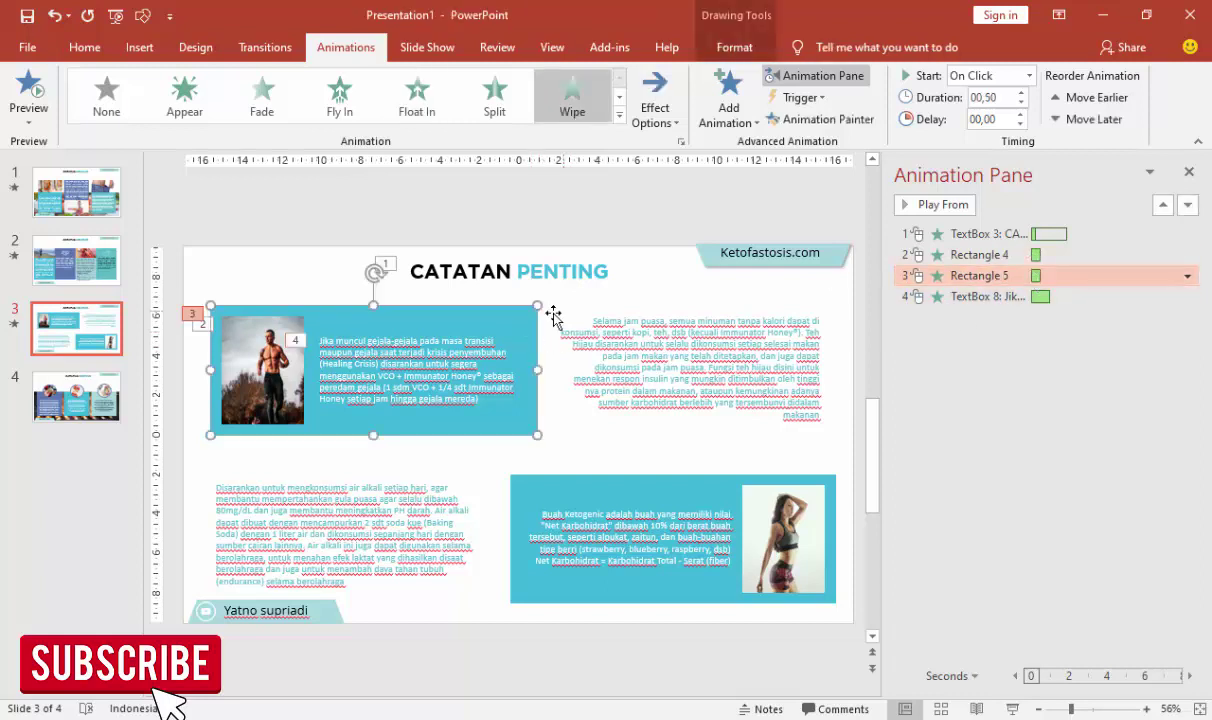
pyautogui.click(1030, 78)
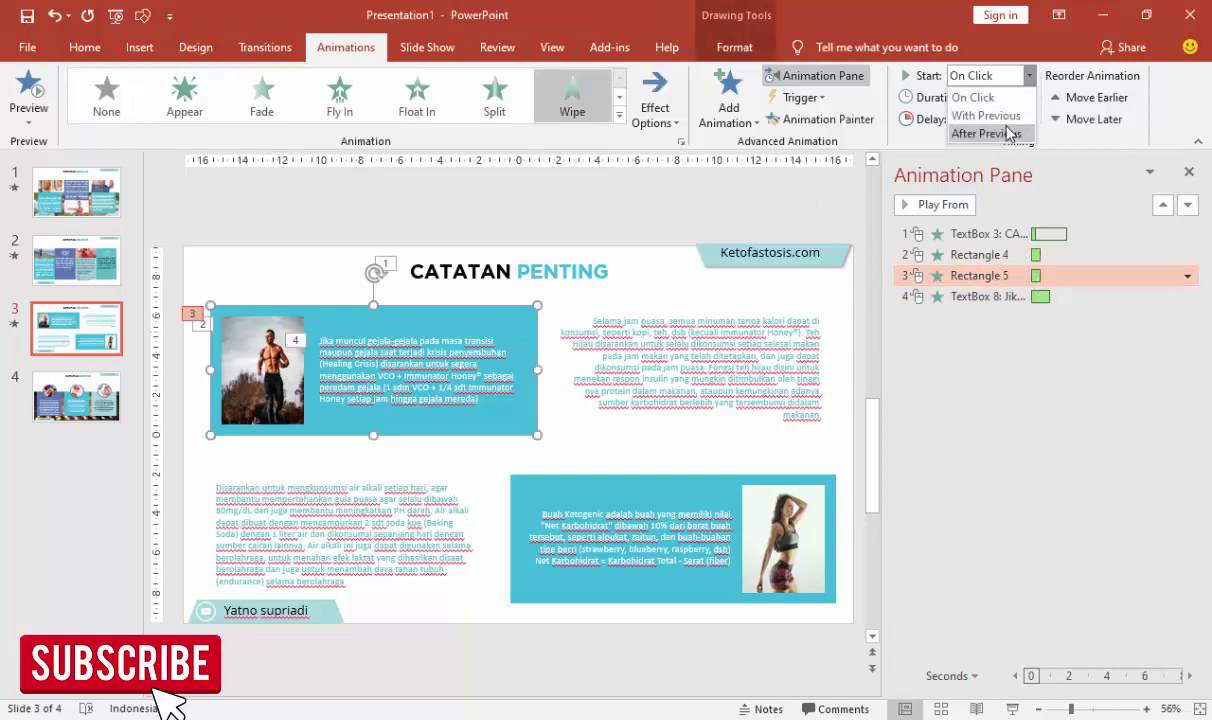
pyautogui.click(1006, 127)
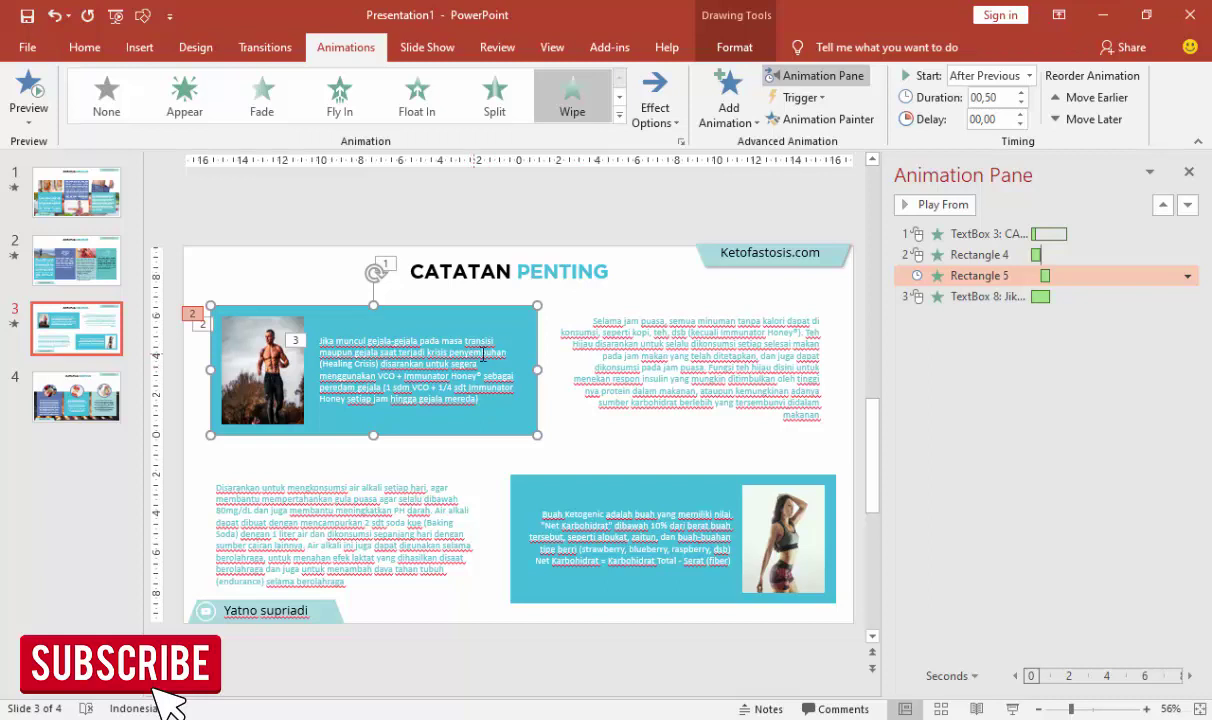
pyautogui.click(975, 298)
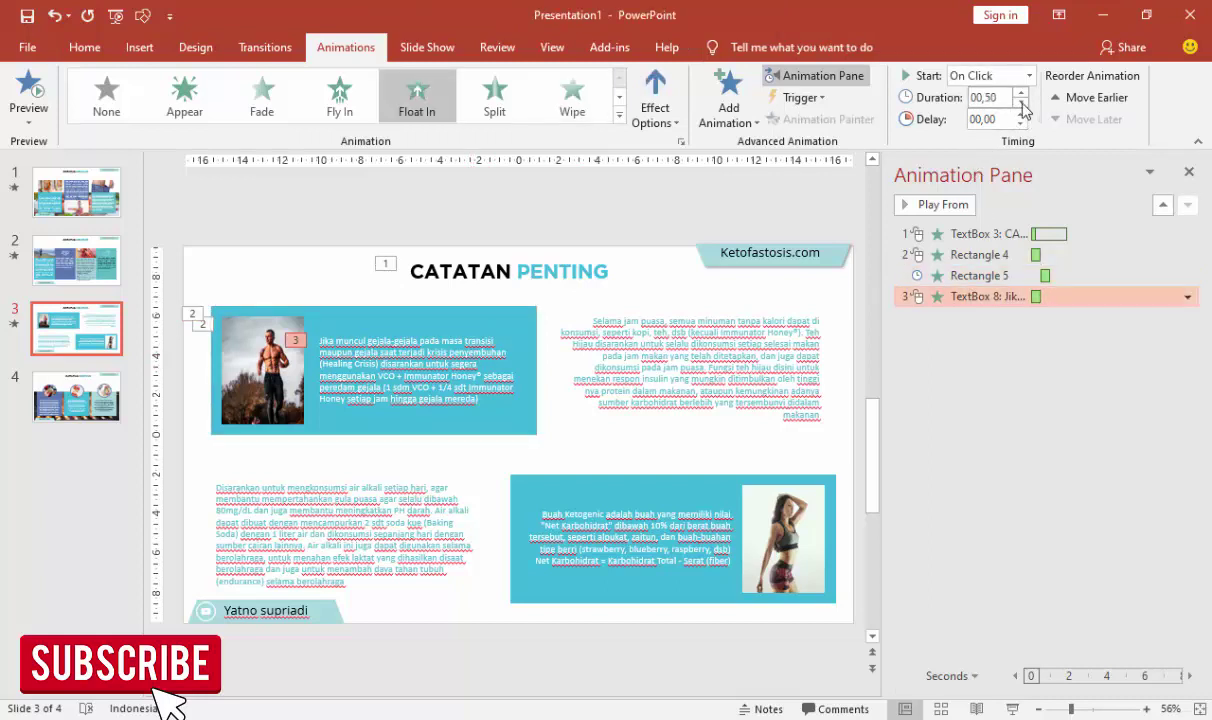
pyautogui.click(1030, 78)
pyautogui.click(1006, 127)
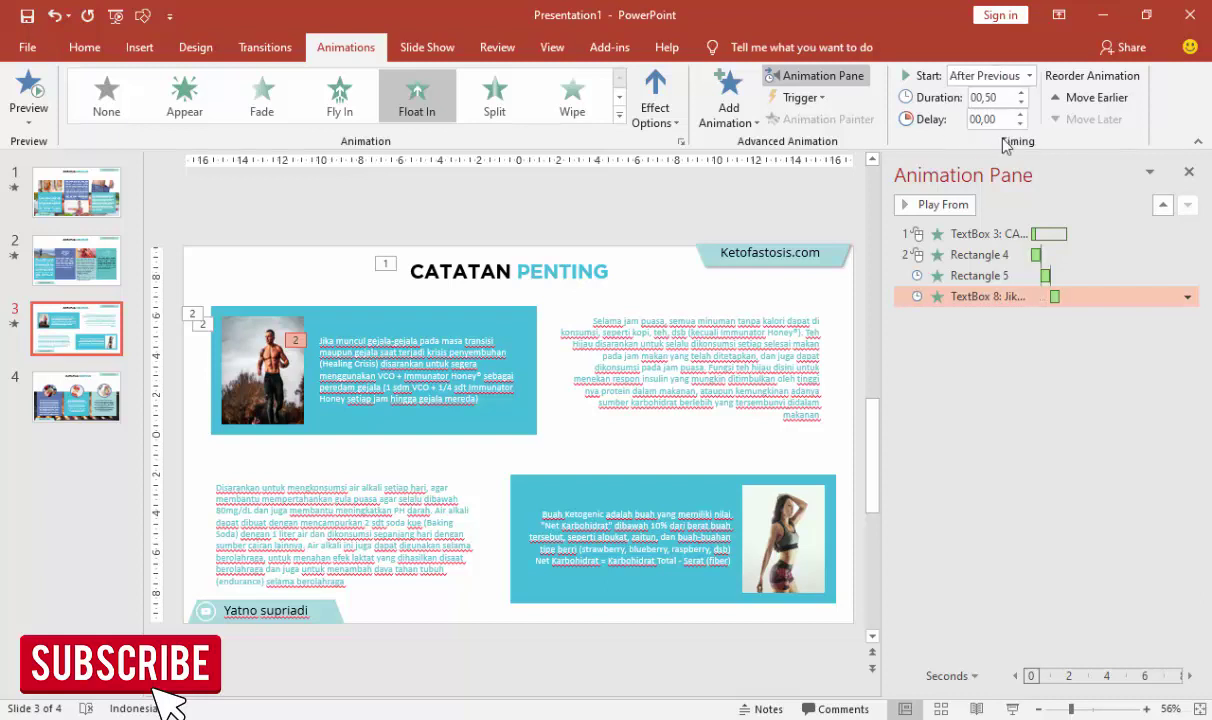
# Step: Preview slide 3's animations starting from the photo's Basic Zoom
pyautogui.click(969, 233)
pyautogui.click(955, 254)
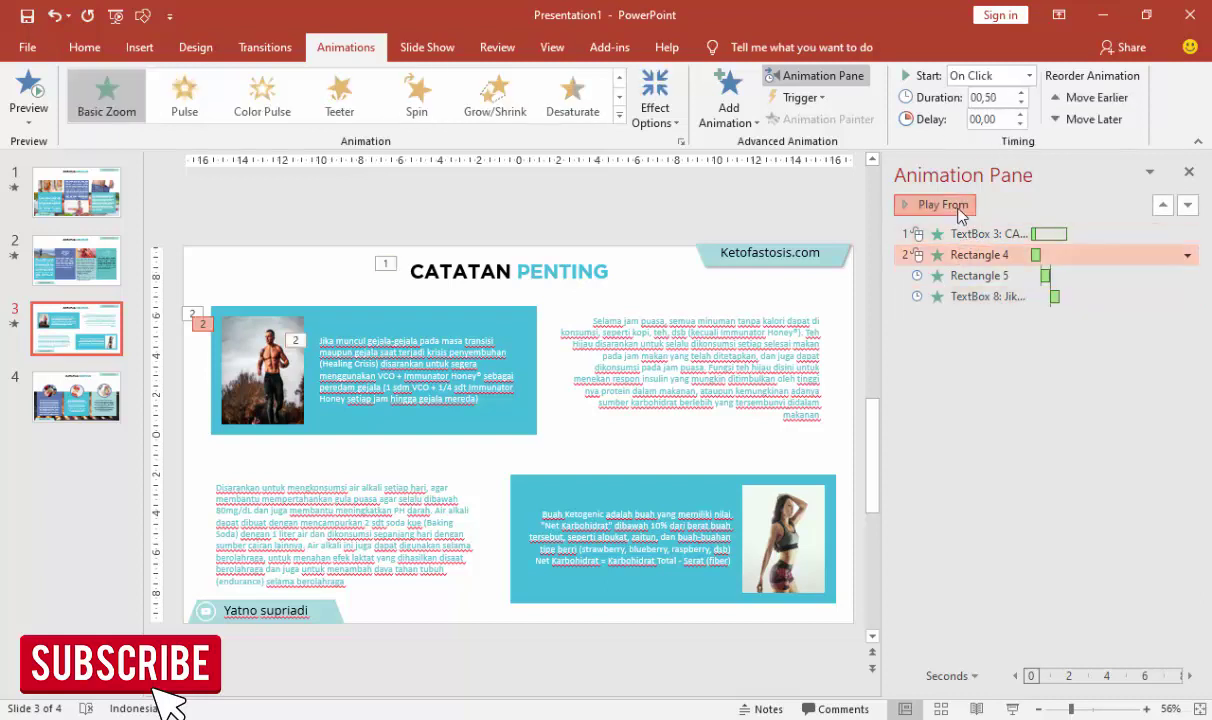
pyautogui.click(943, 204)
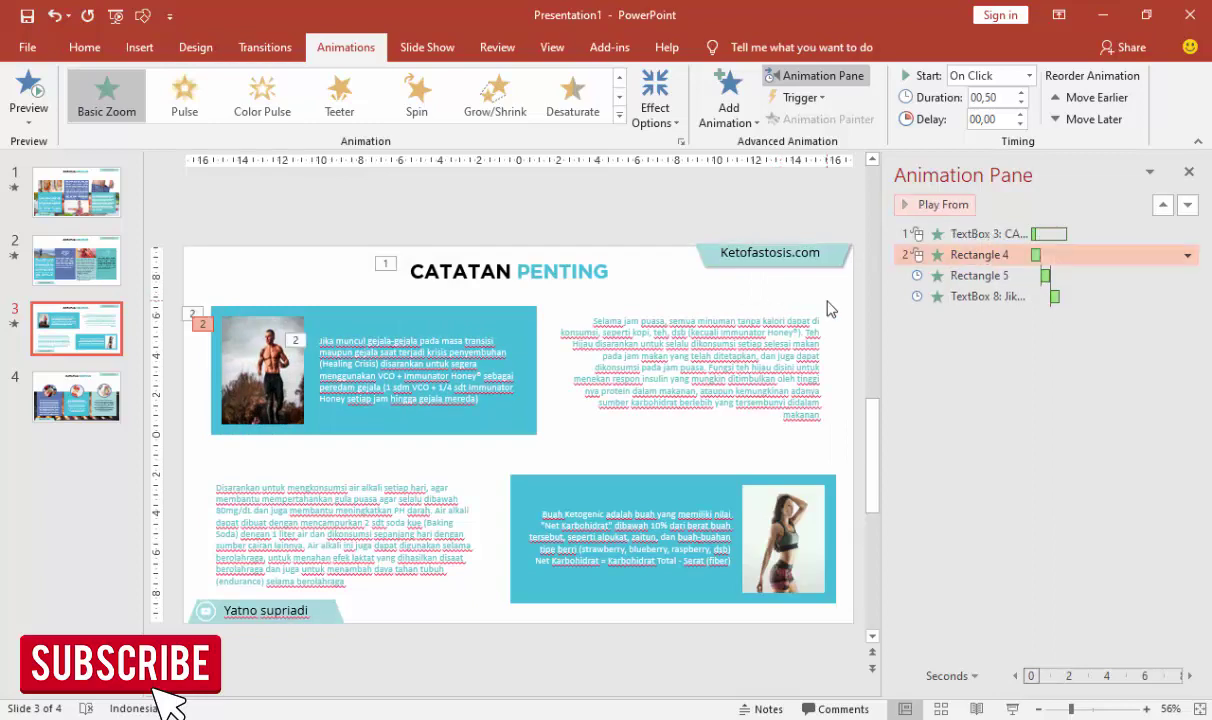
pyautogui.click(790, 330)
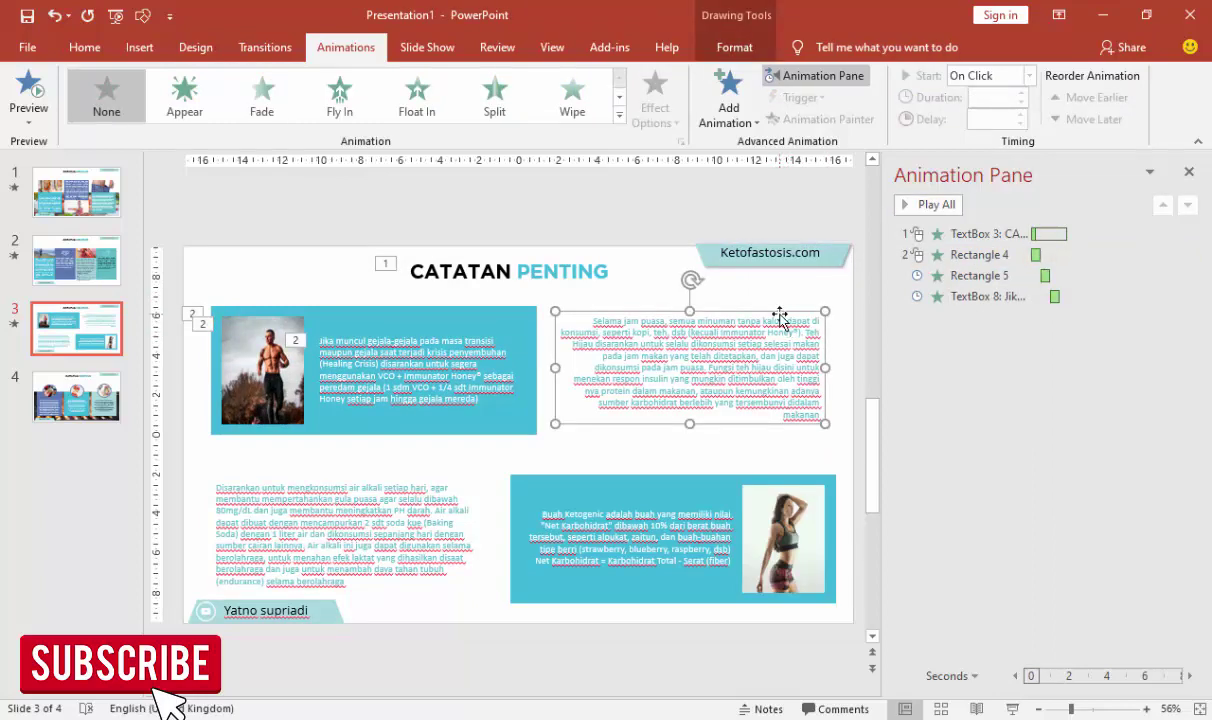
# Step: Give the right-hand paragraph a Wipe entrance from the right
pyautogui.click(720, 125)
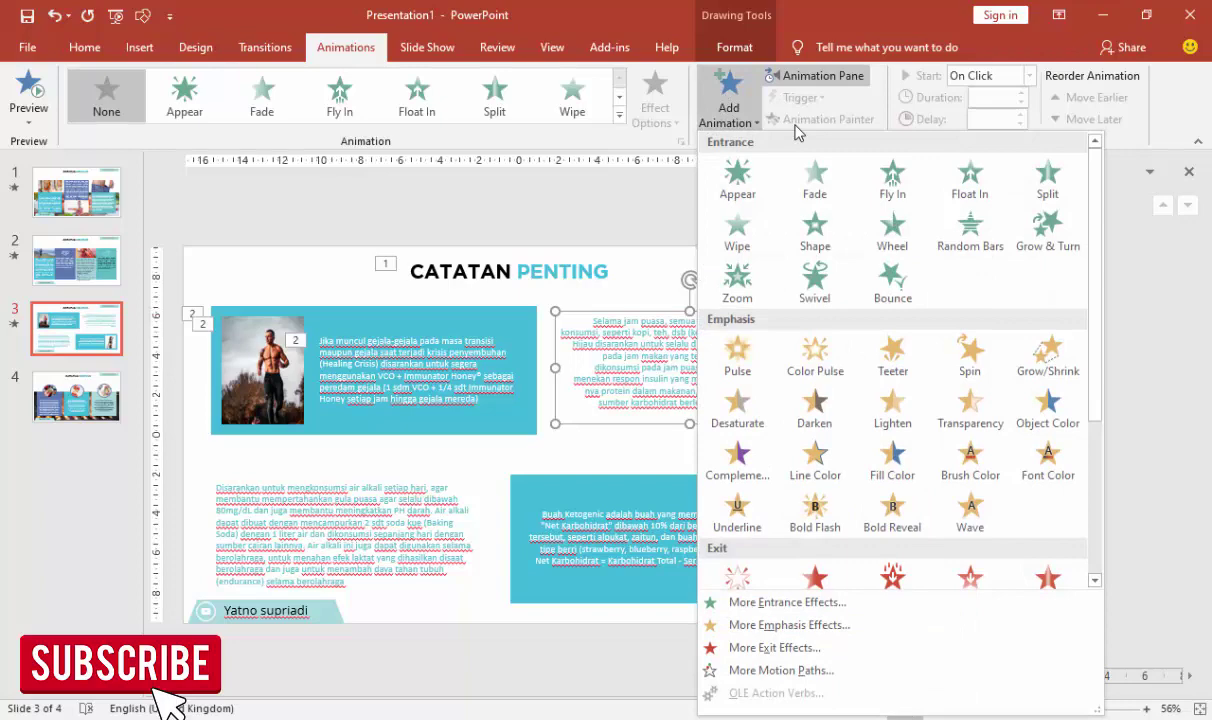
pyautogui.click(731, 228)
pyautogui.click(655, 110)
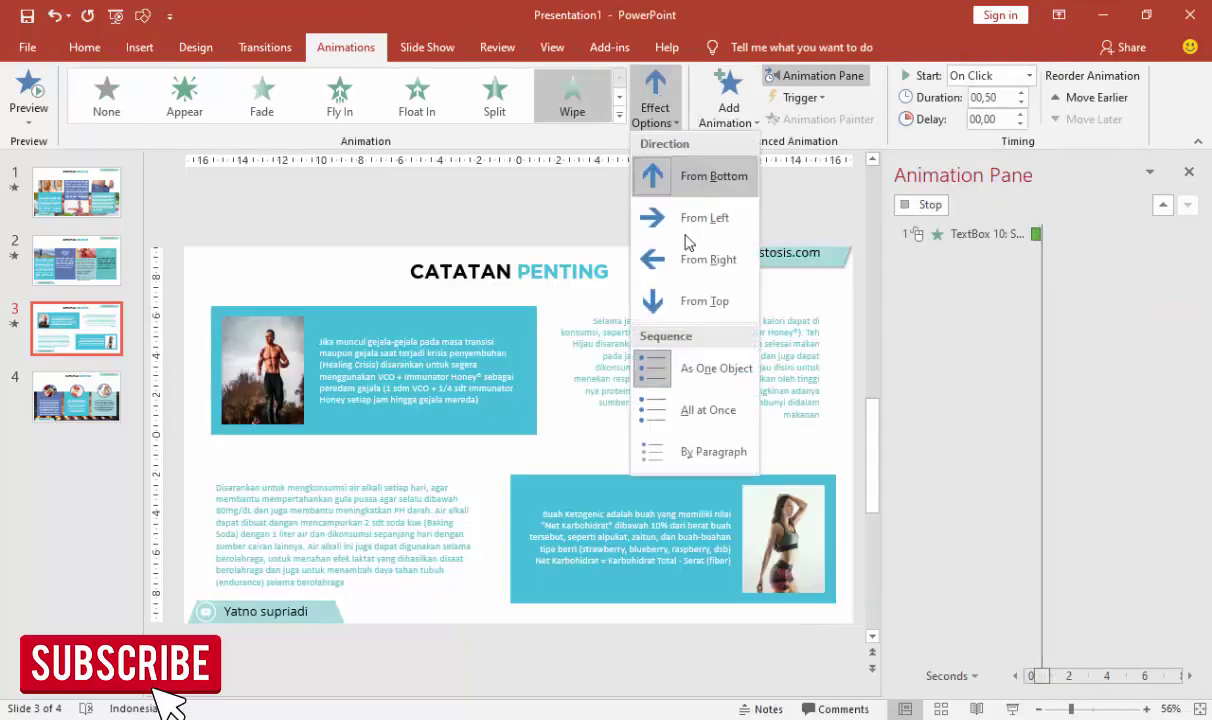
pyautogui.click(686, 268)
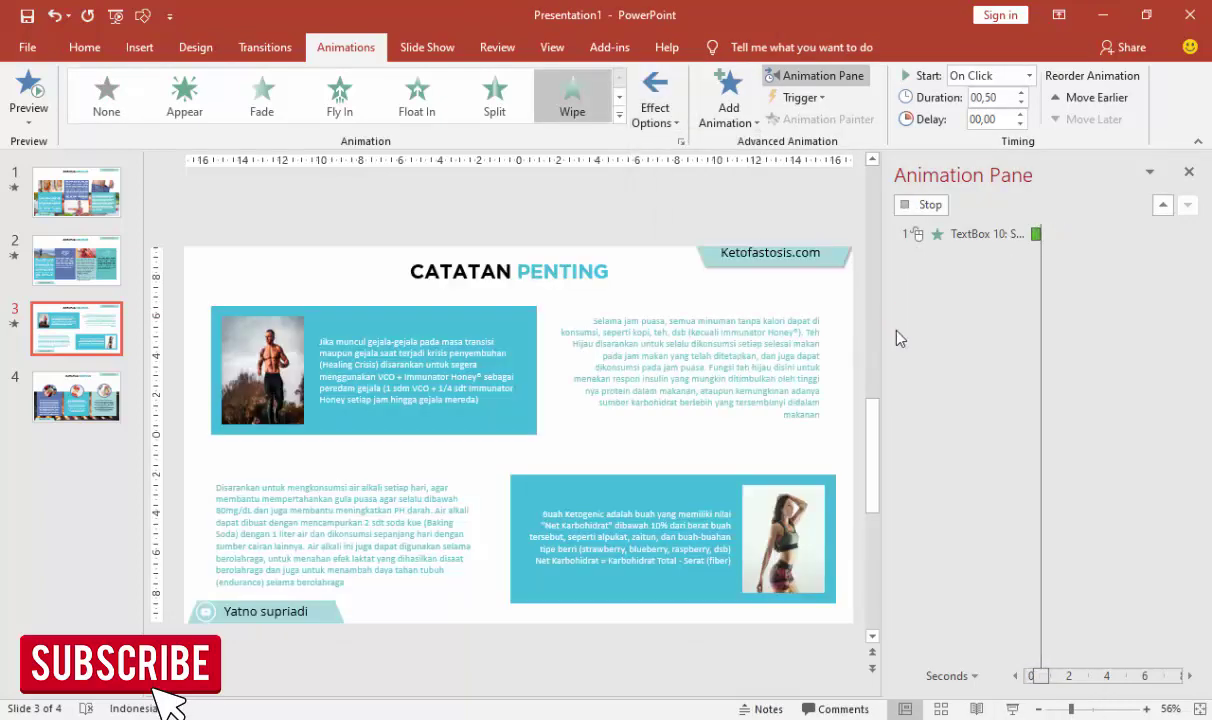
# Step: Copy that Wipe onto the lower-left paragraph and change it to wipe from the left
pyautogui.click(640, 340)
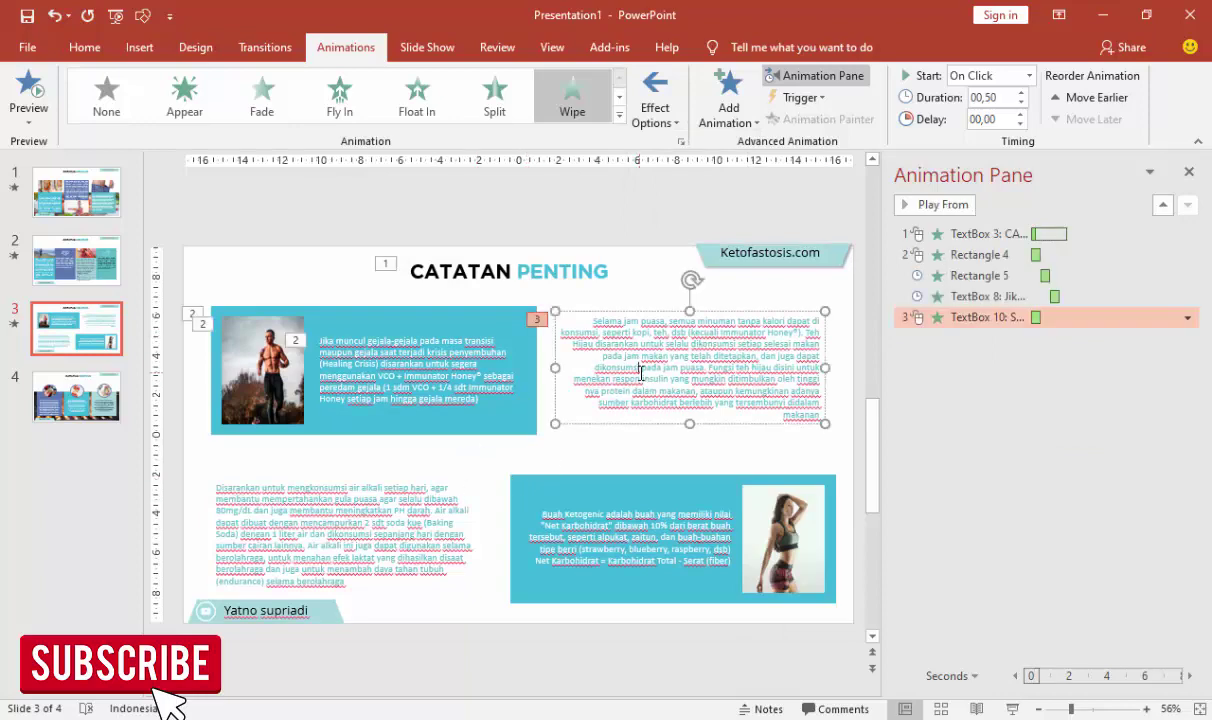
pyautogui.click(407, 488)
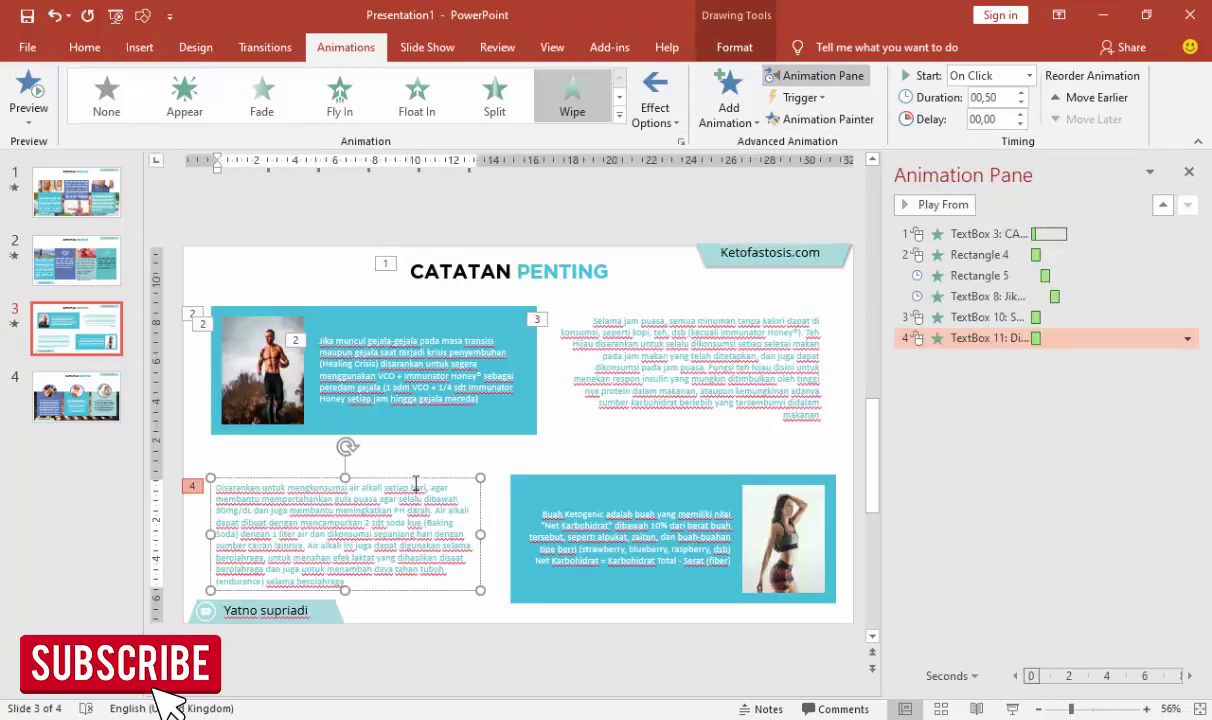
pyautogui.click(655, 110)
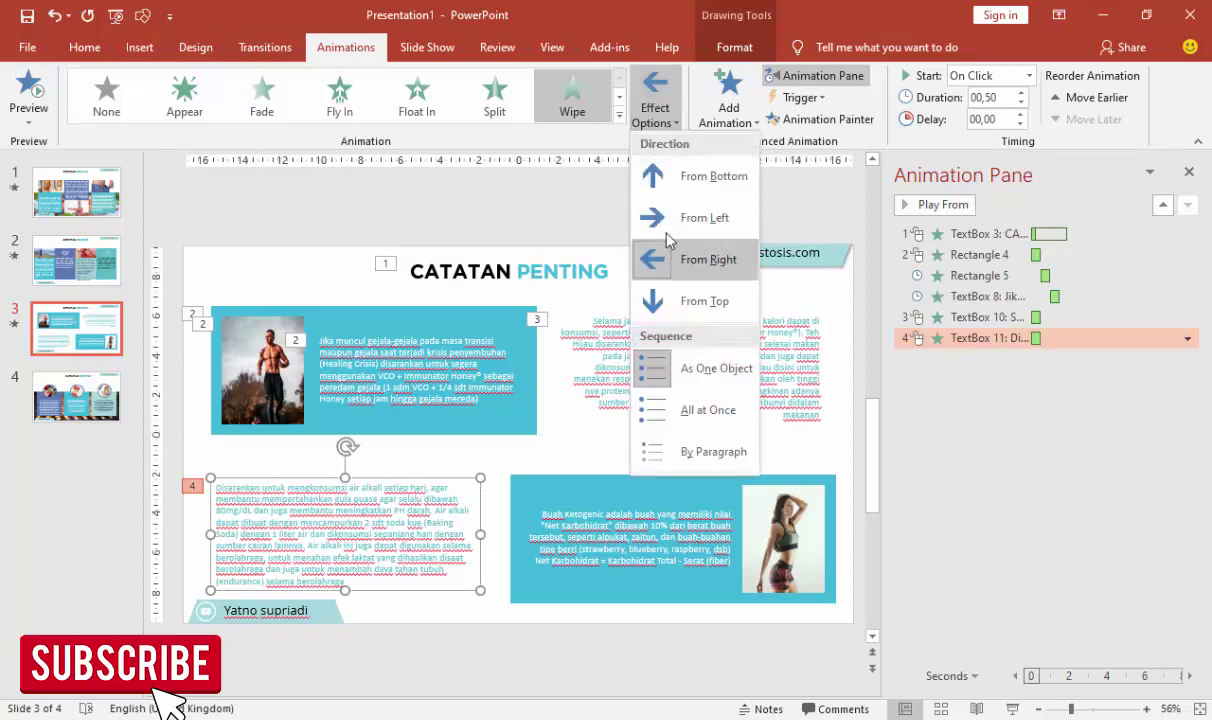
pyautogui.click(703, 252)
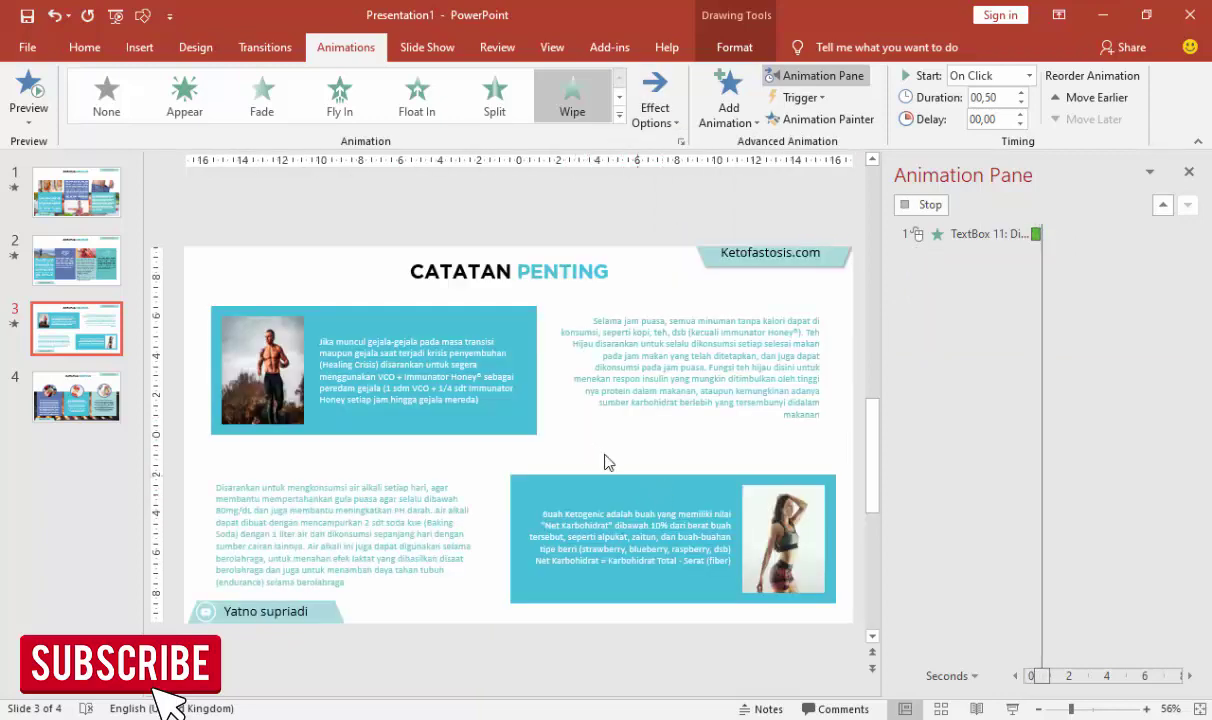
pyautogui.click(296, 390)
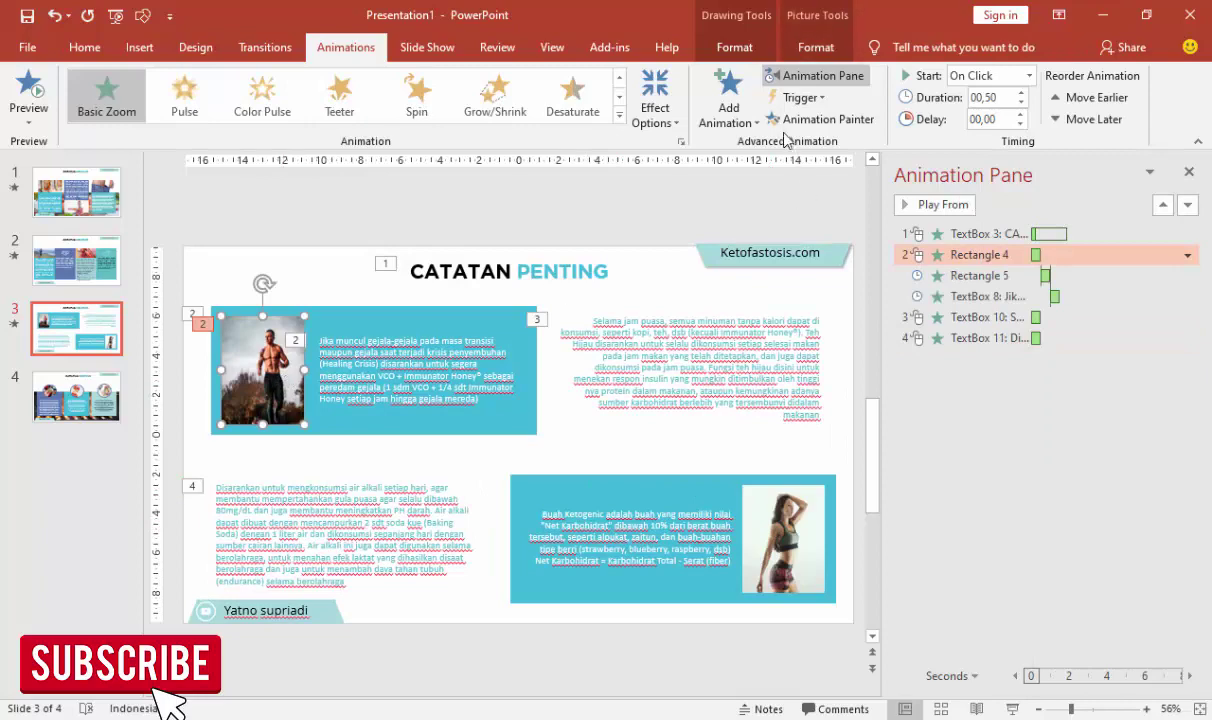
# Step: Apply the copied animation to the bottom-right photo and give its panel a Wipe from the right
pyautogui.click(797, 520)
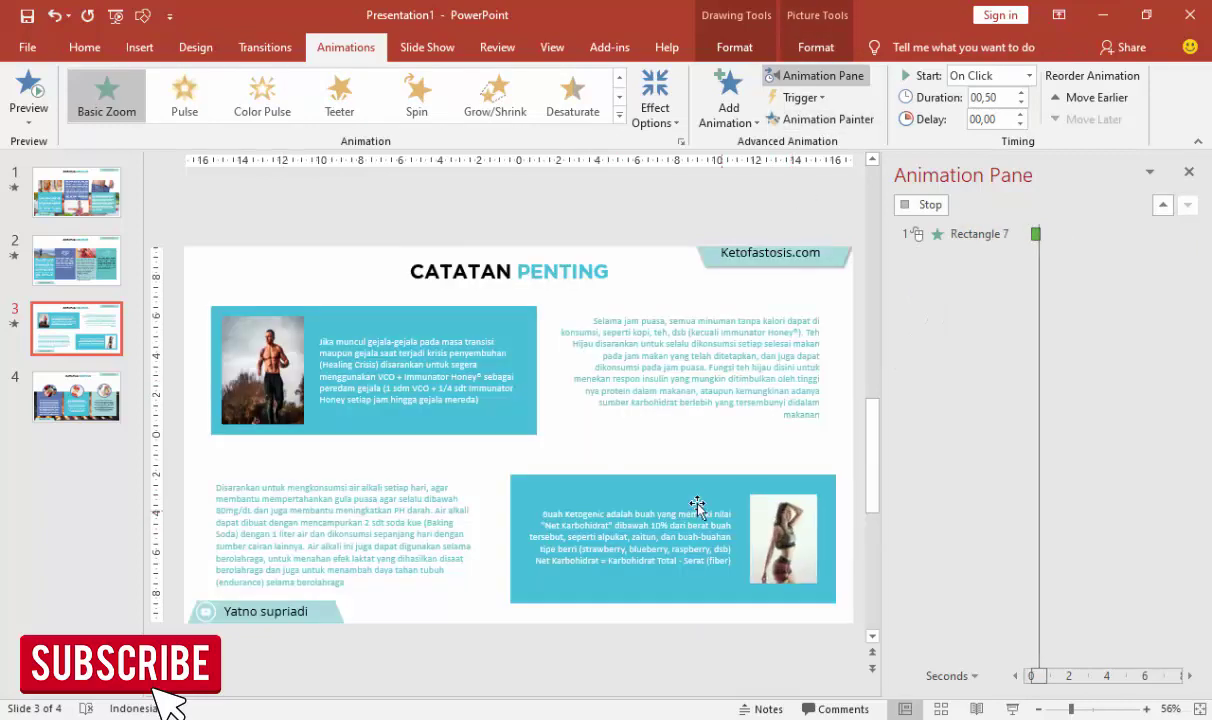
pyautogui.click(478, 420)
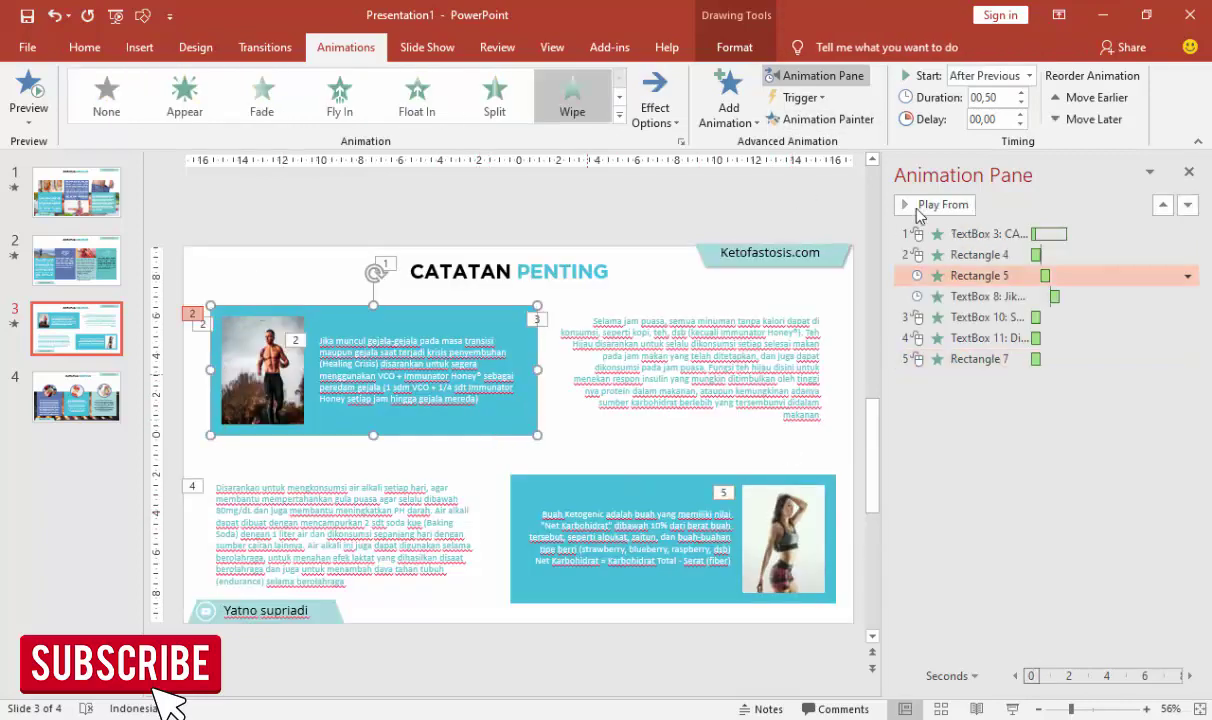
pyautogui.click(647, 489)
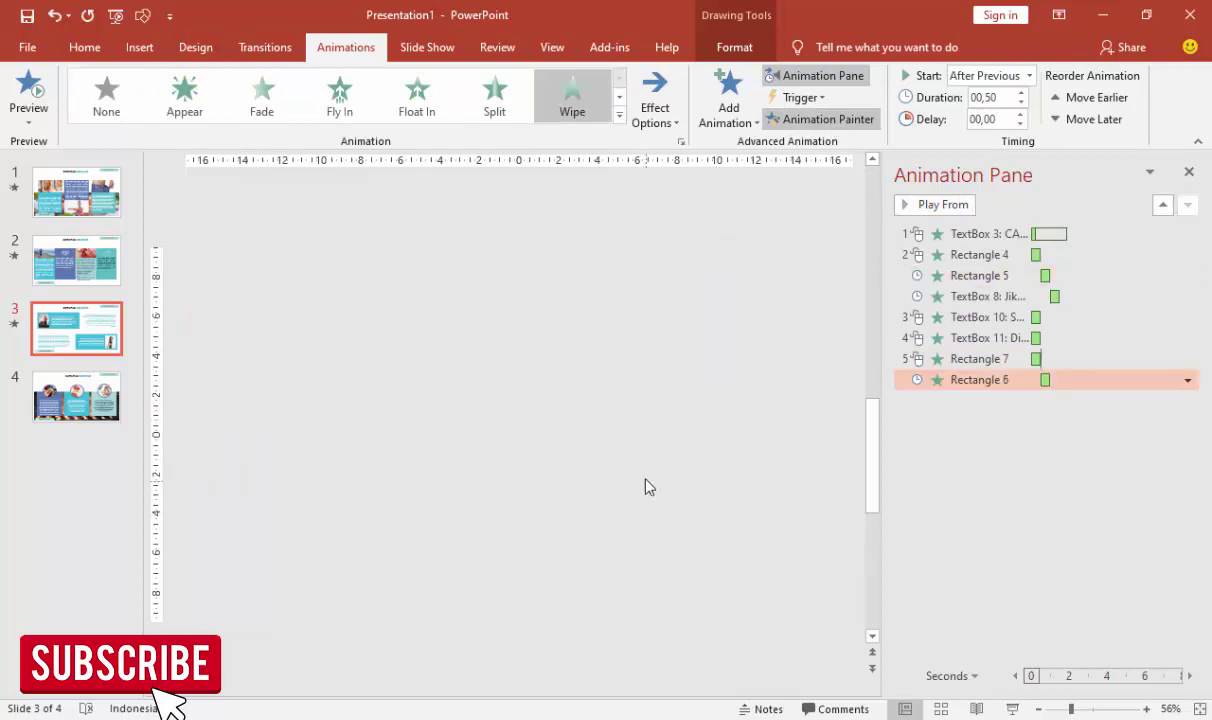
pyautogui.click(655, 112)
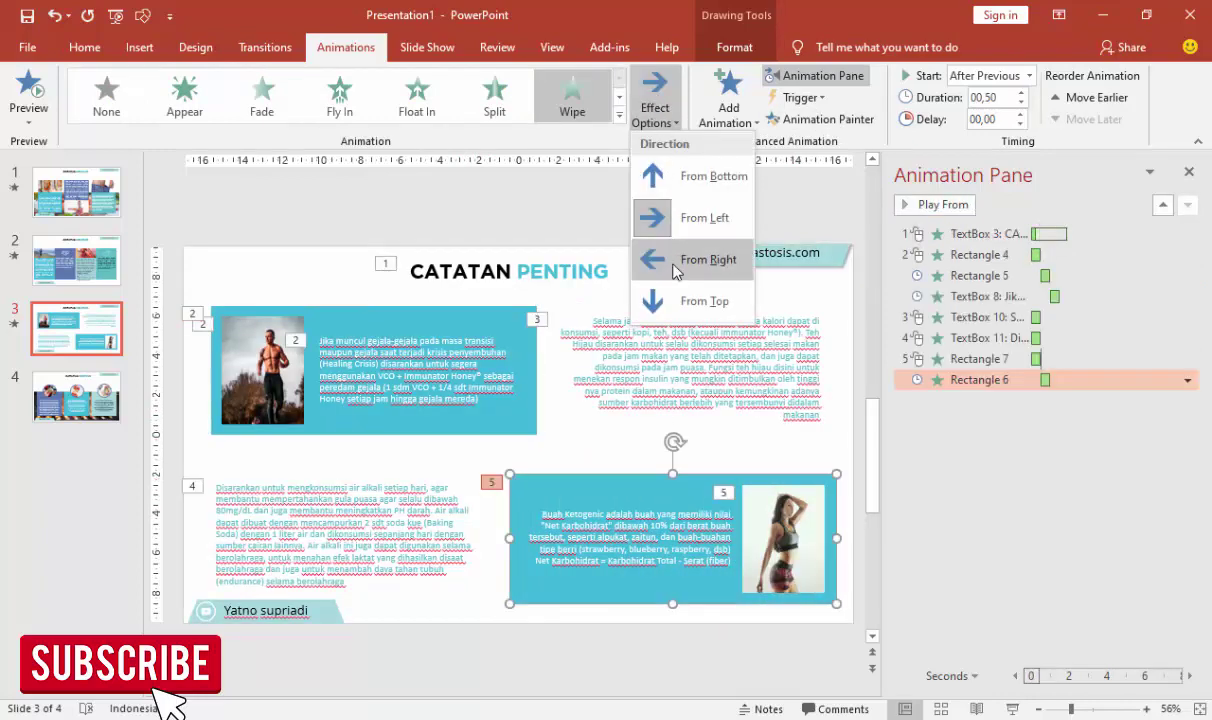
pyautogui.click(686, 261)
# Step: Copy the top-left text's animation onto the bottom-right panel's text, then go to slide 4
pyautogui.click(476, 337)
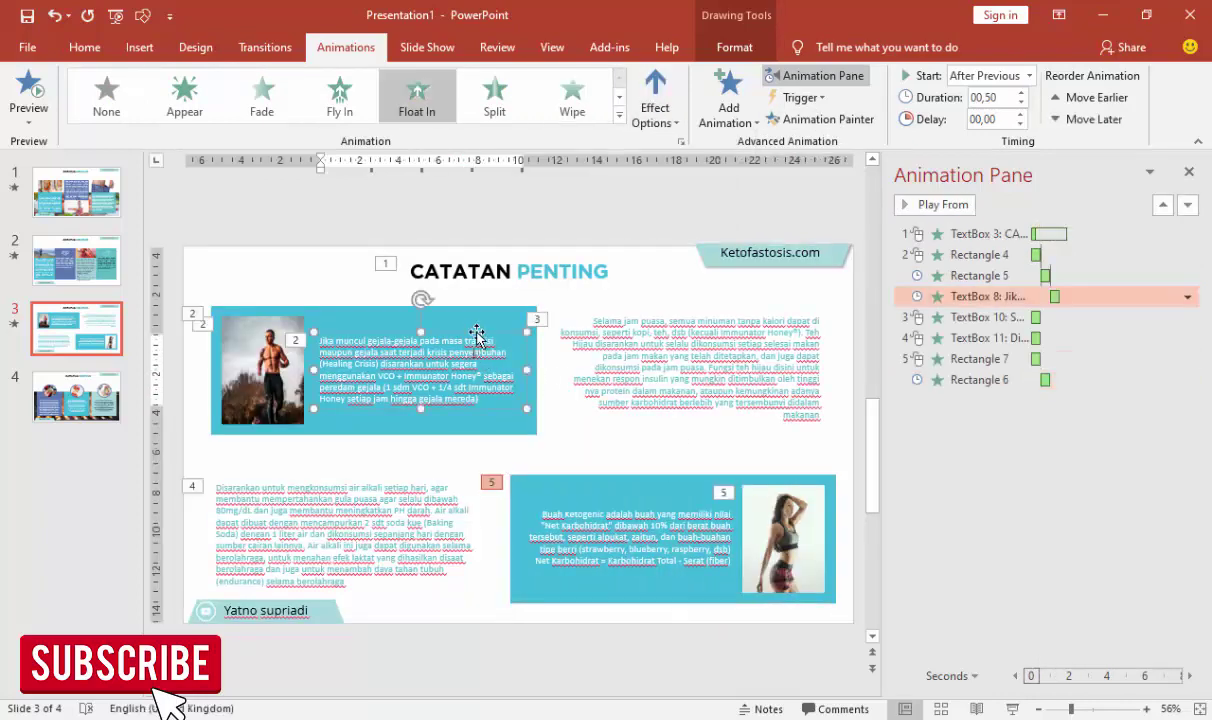
pyautogui.click(476, 337)
pyautogui.click(476, 337)
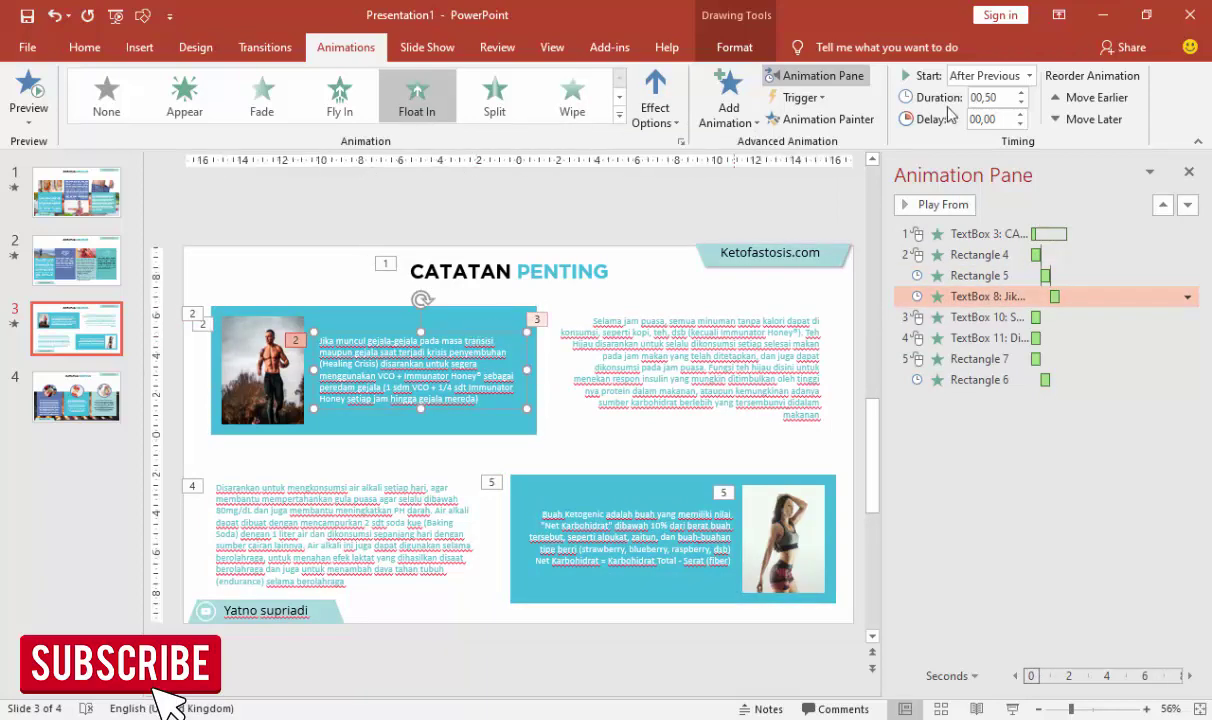
pyautogui.click(828, 119)
pyautogui.click(697, 522)
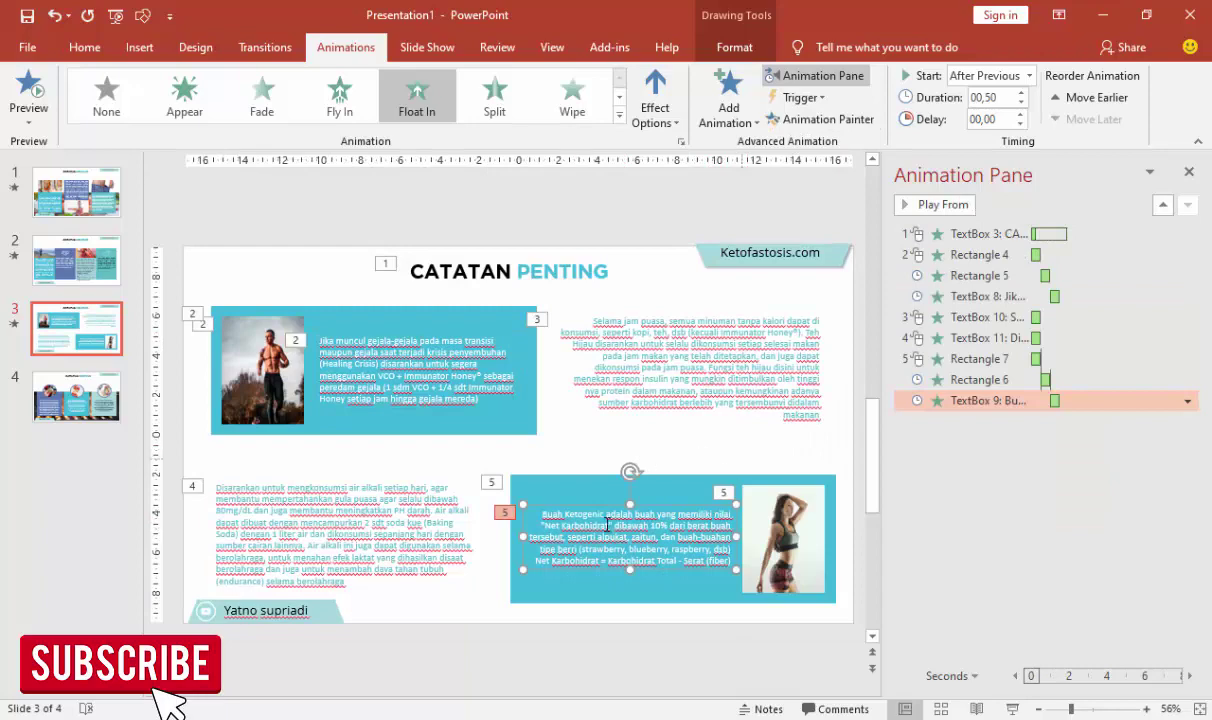
pyautogui.click(110, 395)
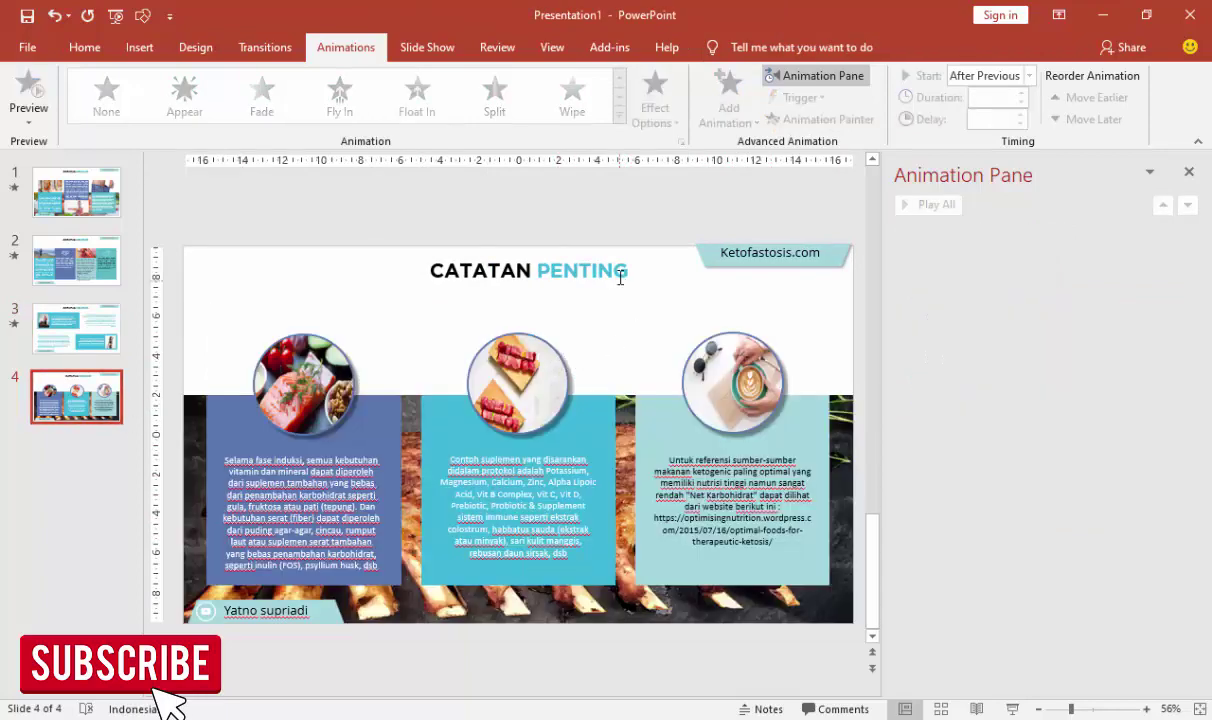
# Step: Give slide 4's CATATAN PENTING title a Flip entrance, after trying Pinwheel
pyautogui.click(620, 278)
pyautogui.click(727, 100)
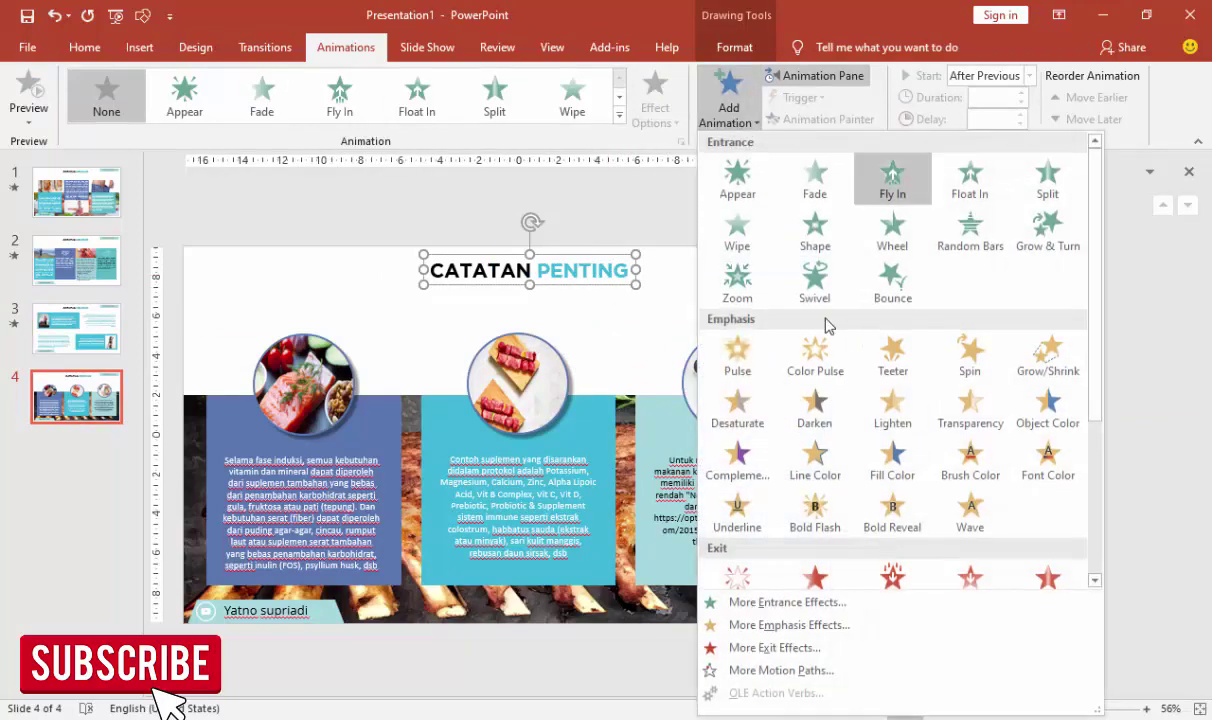
pyautogui.click(770, 602)
pyautogui.scroll(-3, 690, 452)
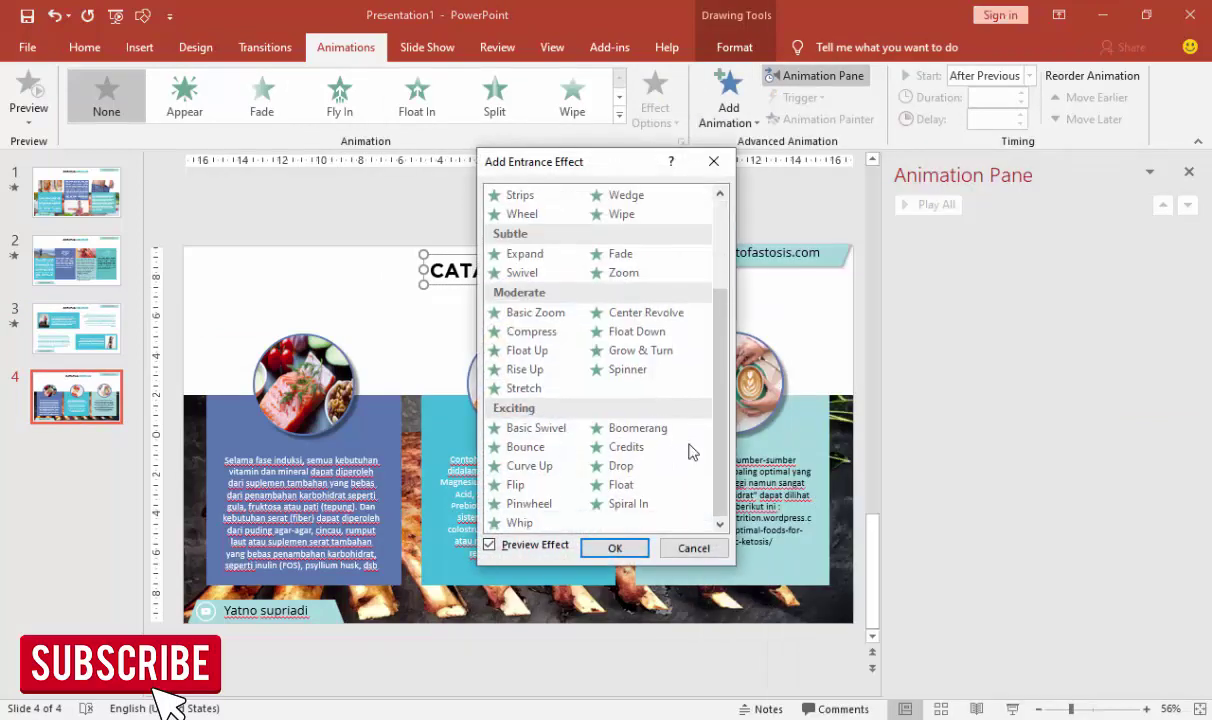
pyautogui.moveTo(609, 162); pyautogui.dragTo(545, 162)
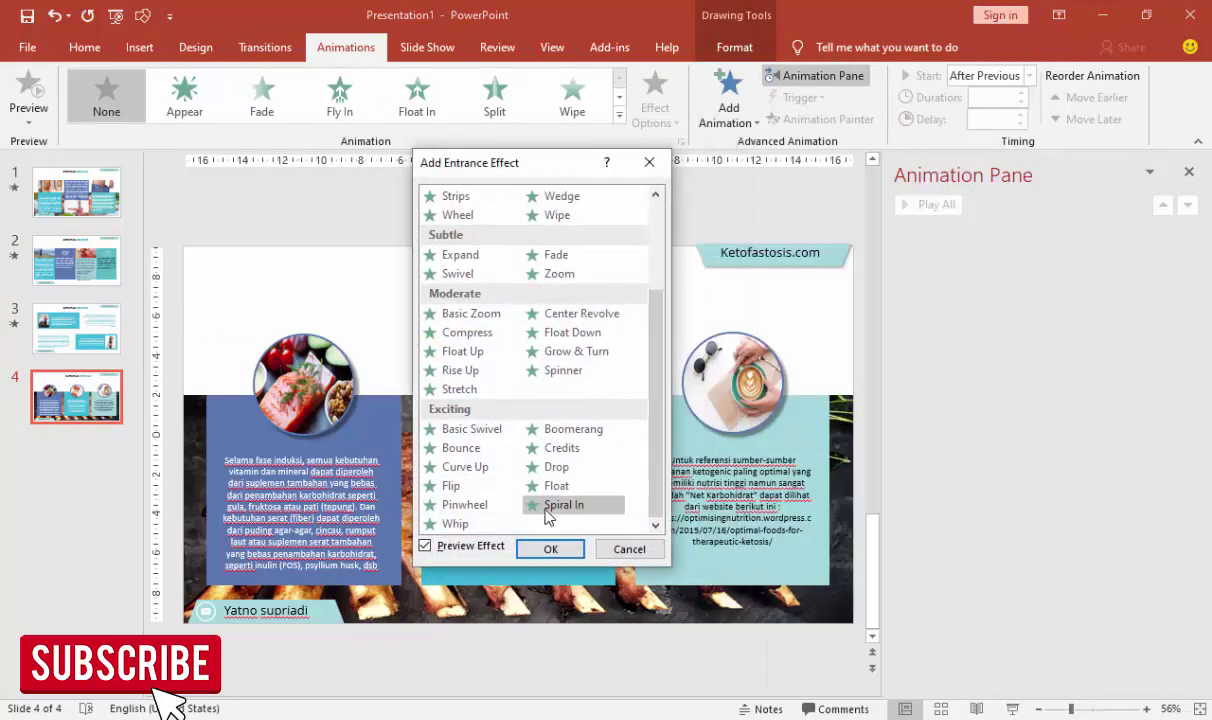
pyautogui.click(468, 505)
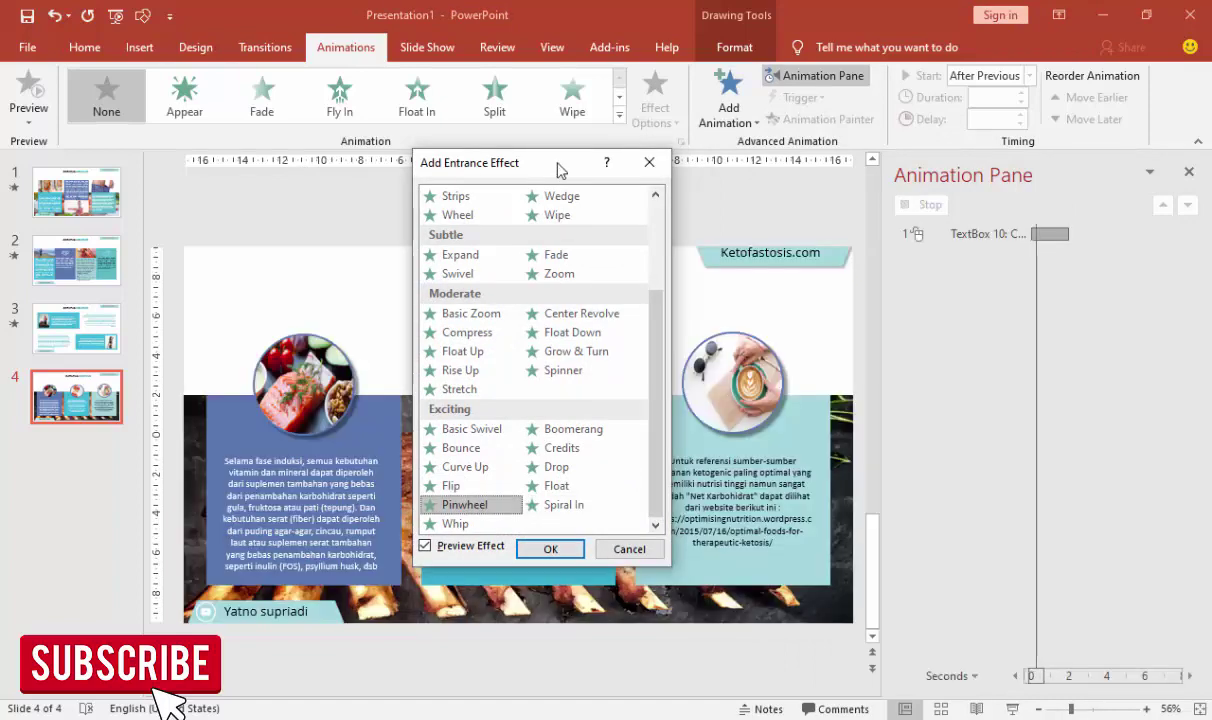
pyautogui.moveTo(560, 170); pyautogui.dragTo(924, 196)
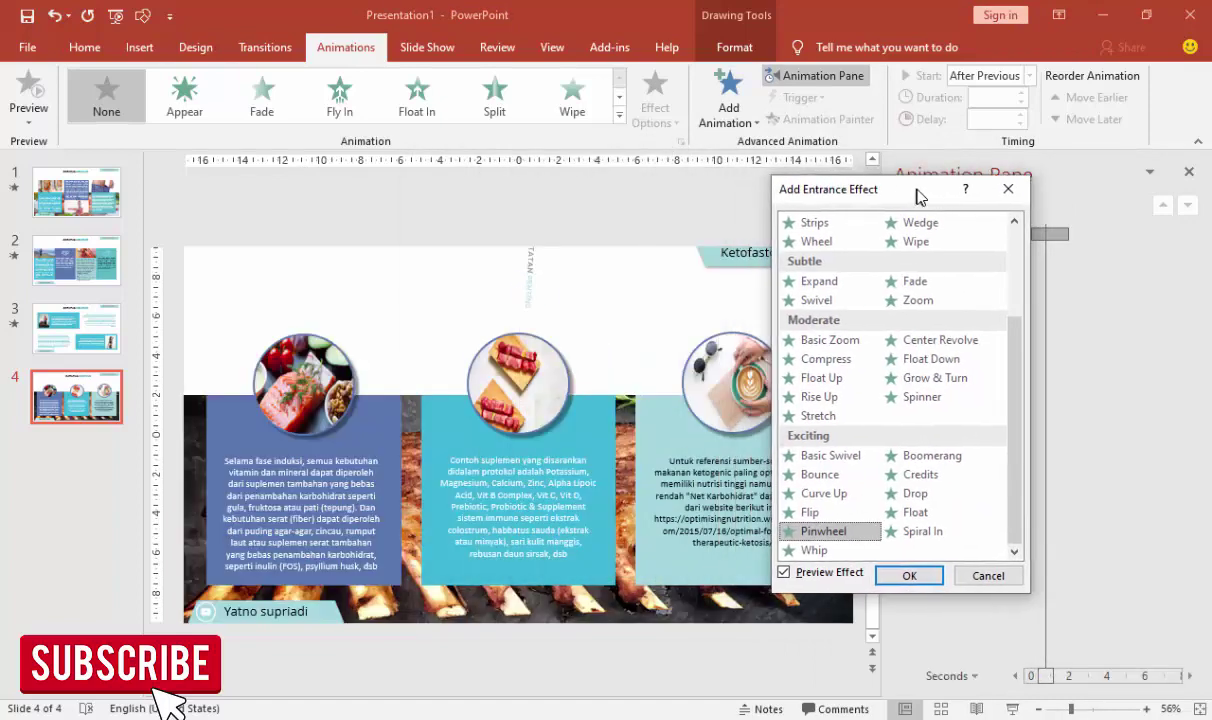
pyautogui.click(815, 512)
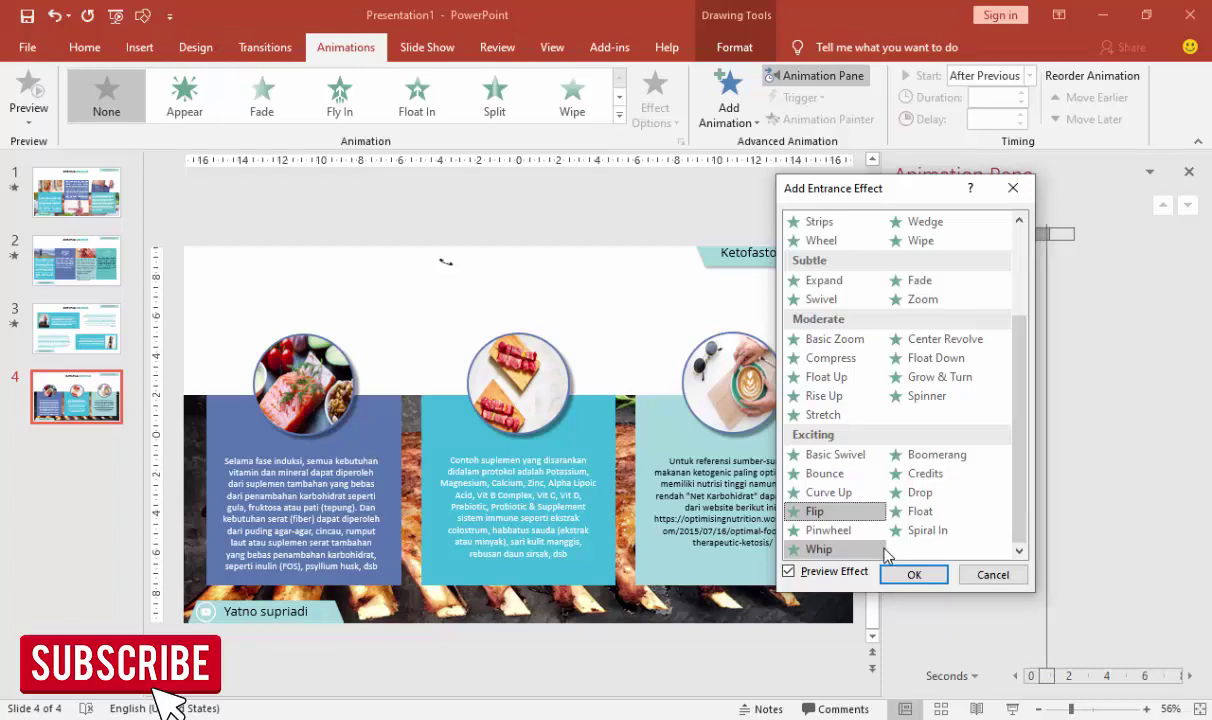
pyautogui.click(914, 574)
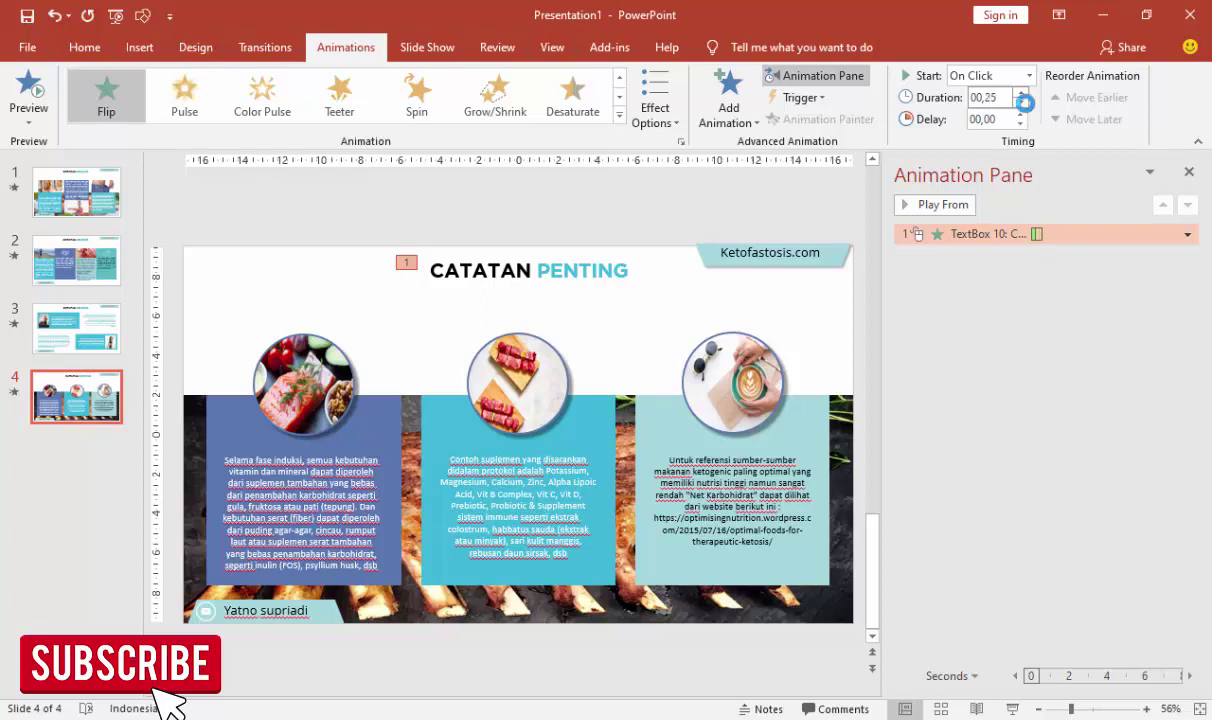
# Step: Preview slide 4's animations and select the background photo band
pyautogui.click(926, 204)
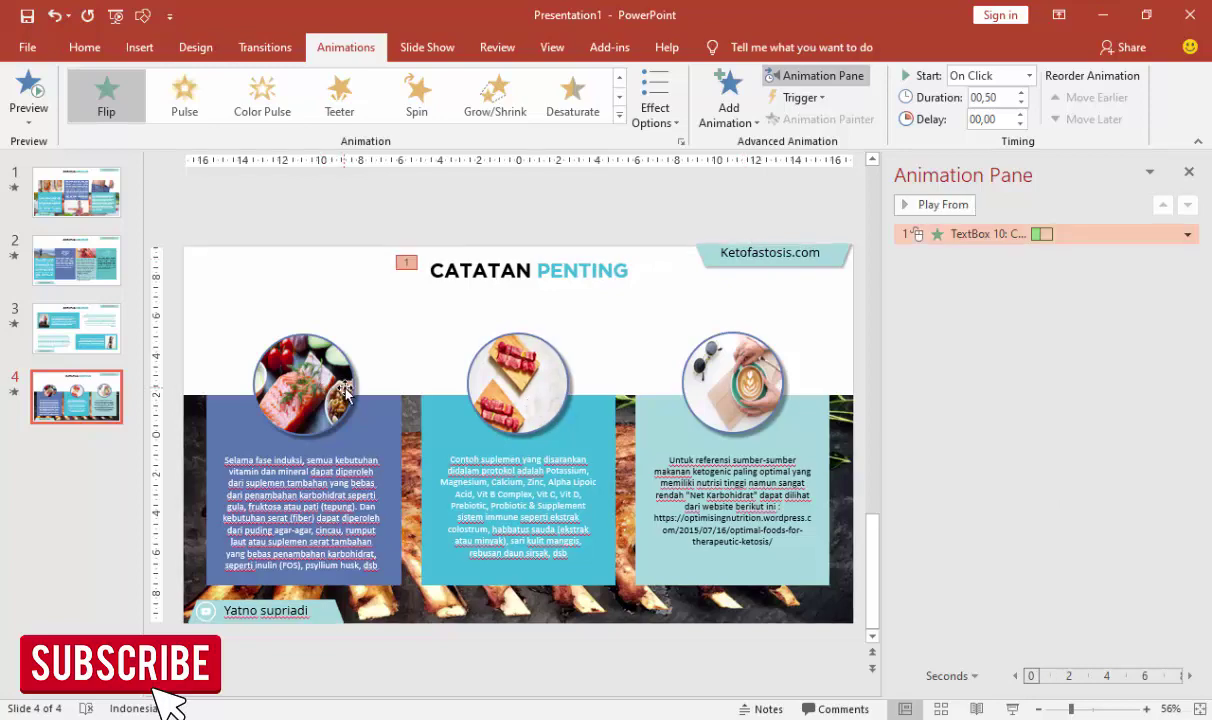
pyautogui.click(181, 430)
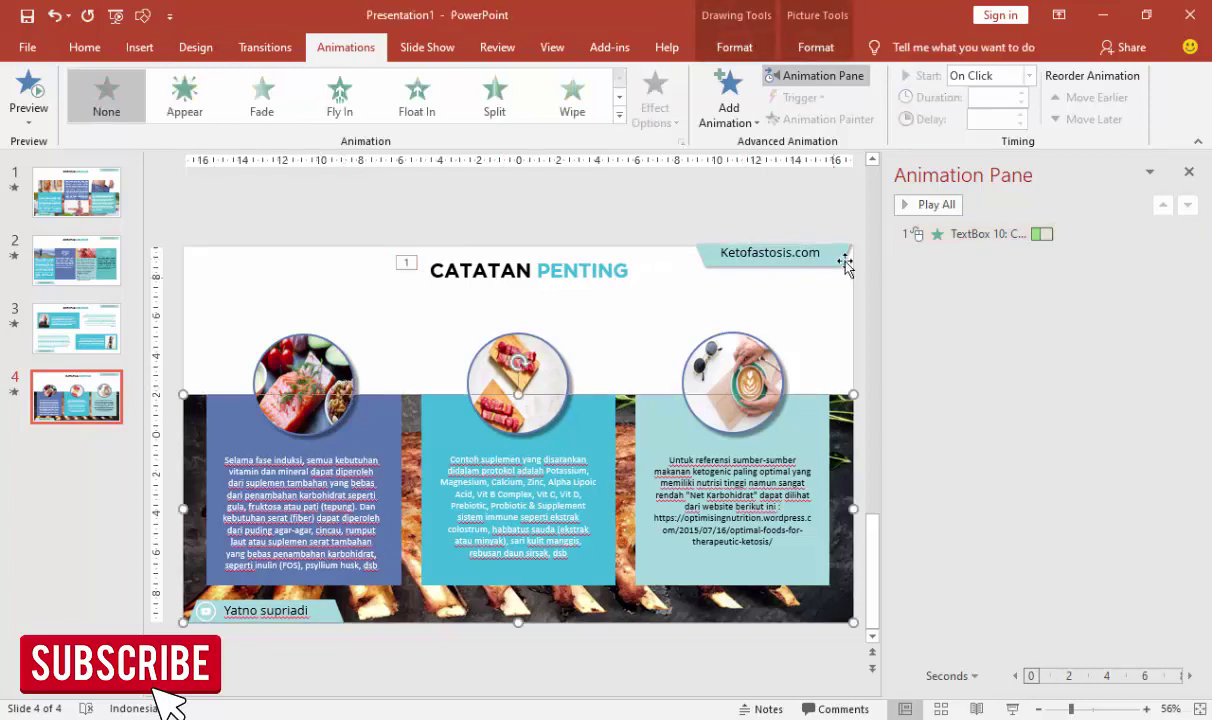
pyautogui.click(728, 105)
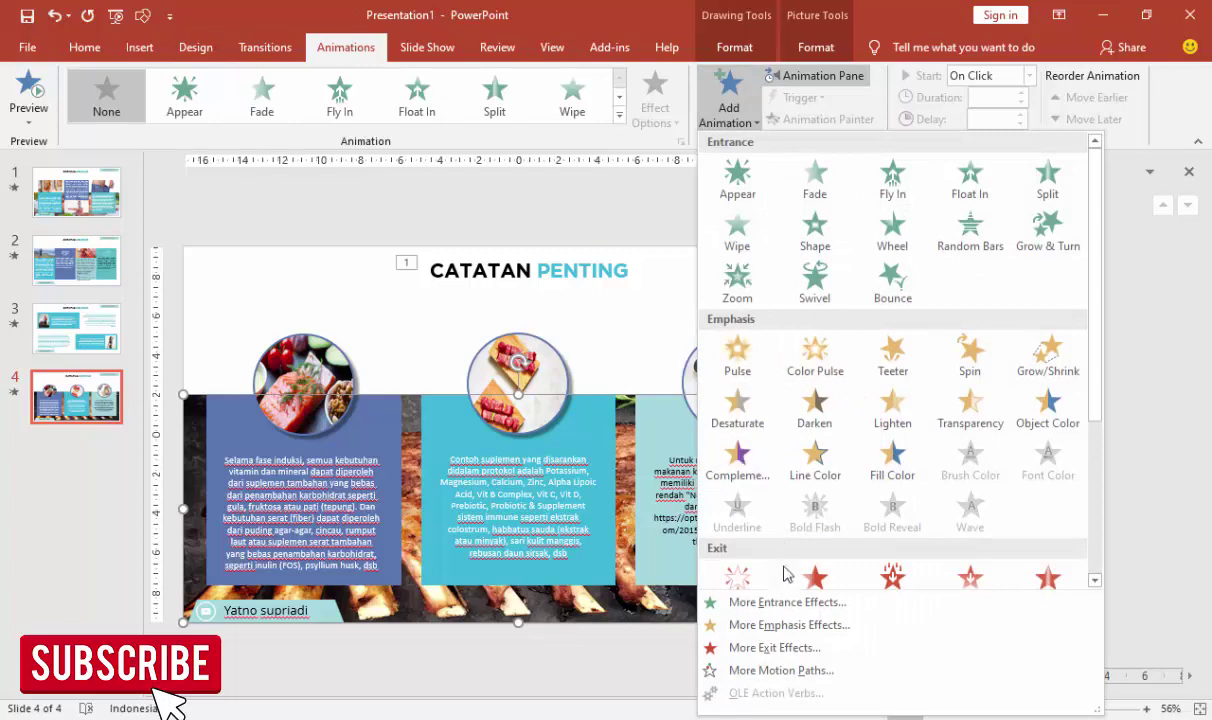
# Step: Give the background photo band a Zoom entrance starting After Previous
pyautogui.click(786, 600)
pyautogui.click(638, 410)
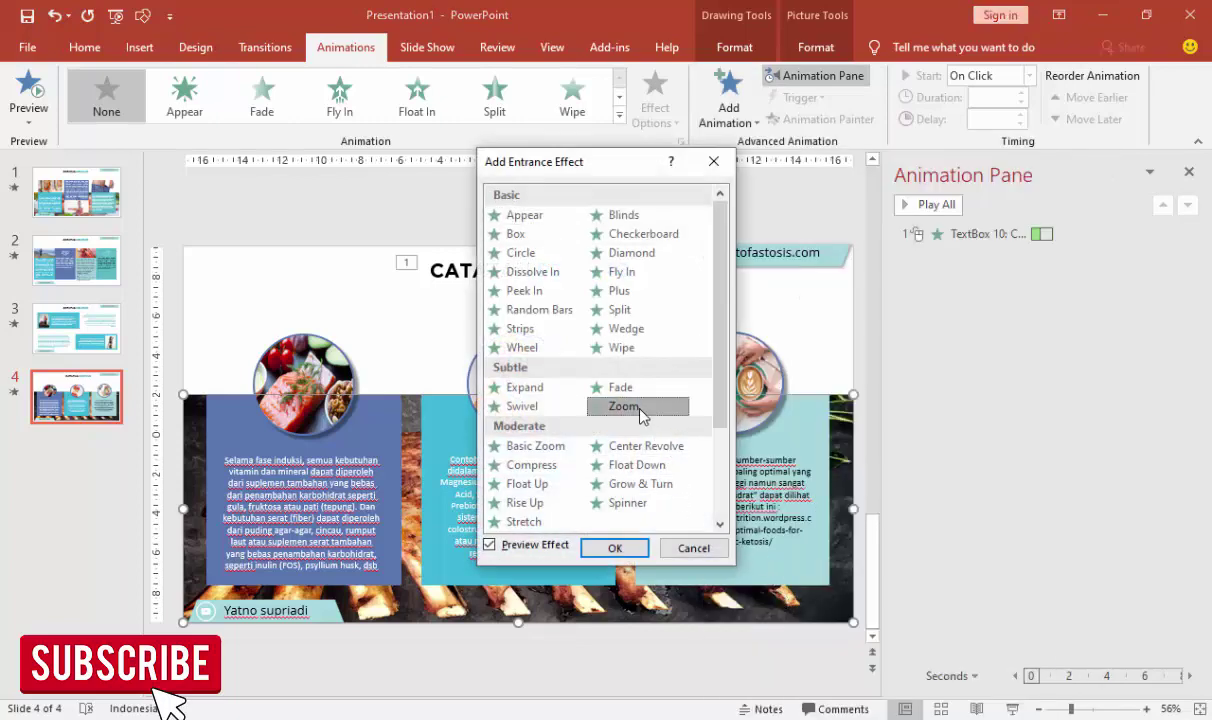
pyautogui.click(625, 550)
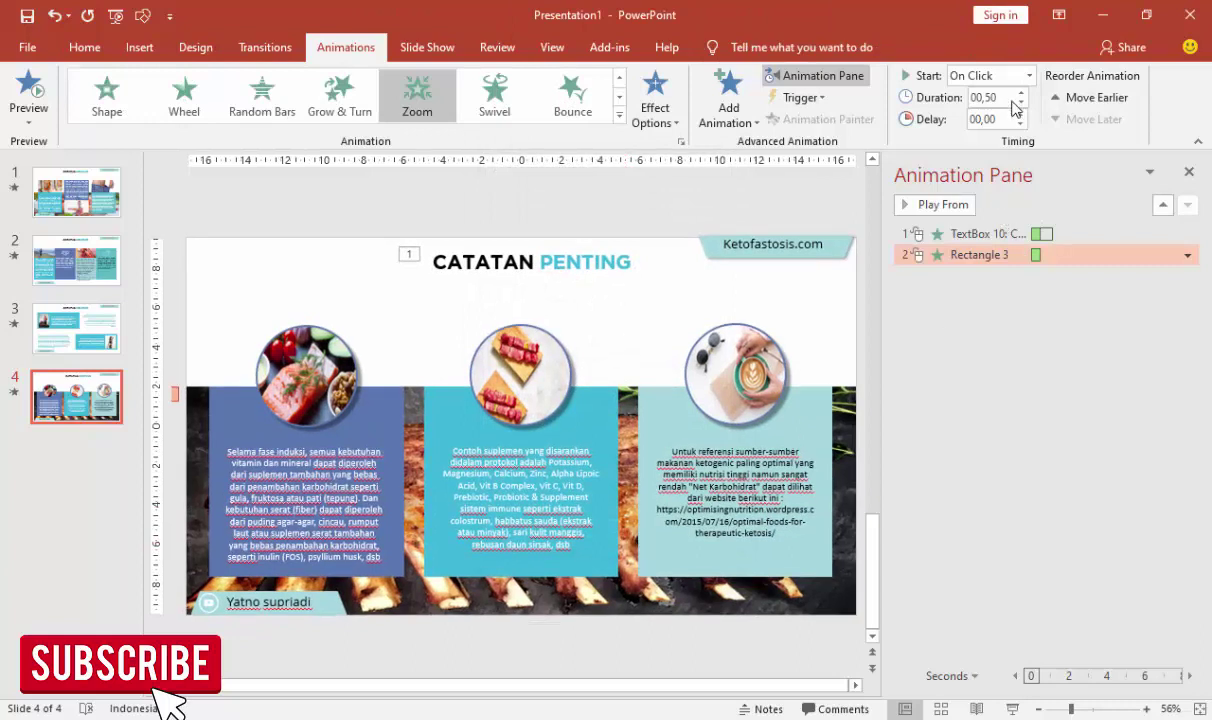
pyautogui.click(1028, 80)
pyautogui.click(1005, 133)
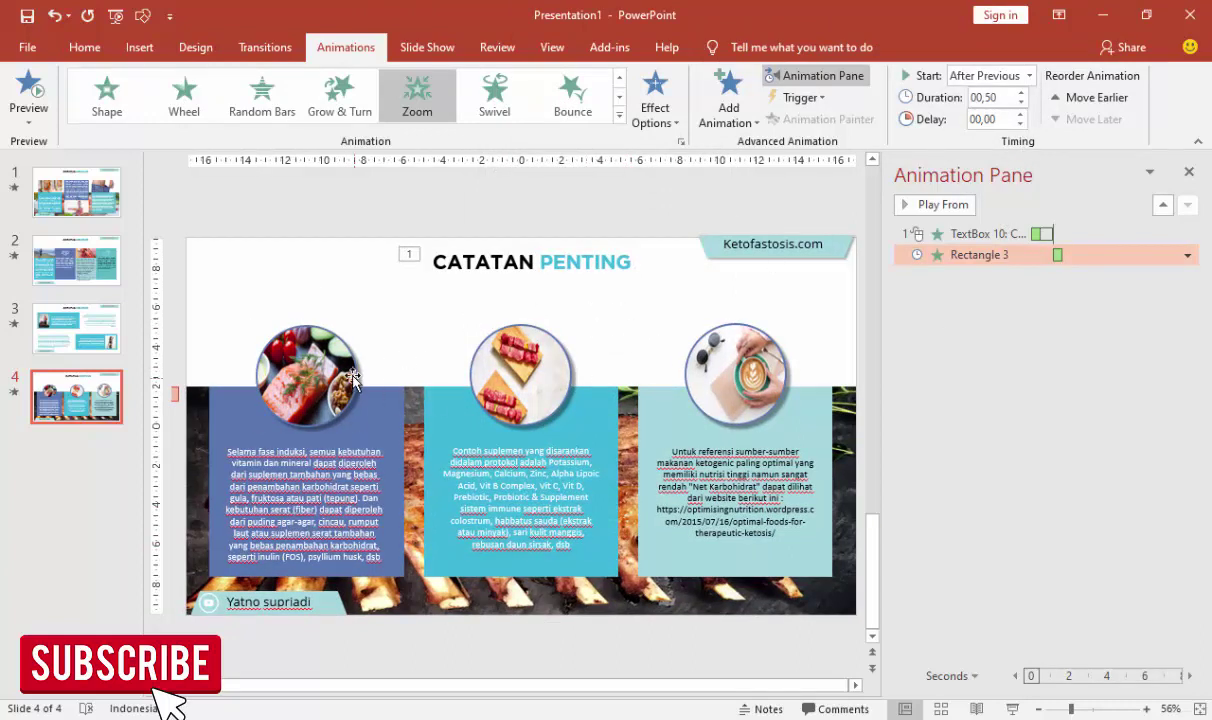
# Step: Give the salmon circle picture a Zoom entrance starting After Previous
pyautogui.click(353, 377)
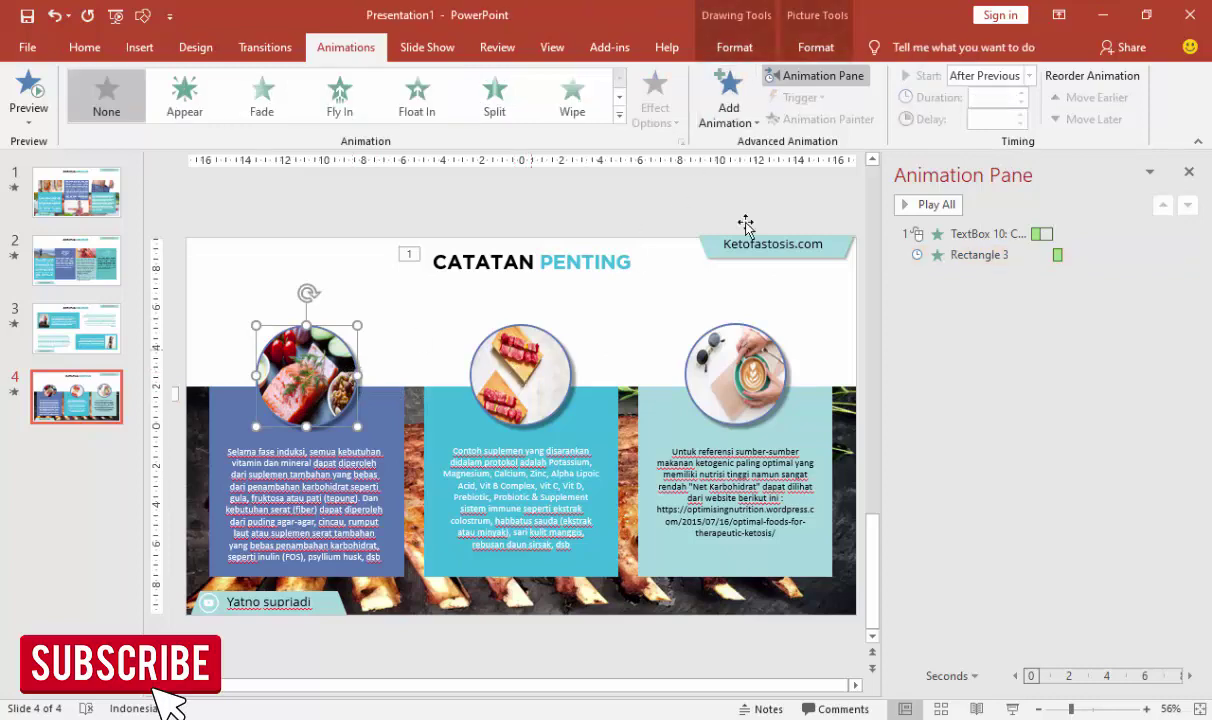
pyautogui.click(726, 105)
pyautogui.click(760, 602)
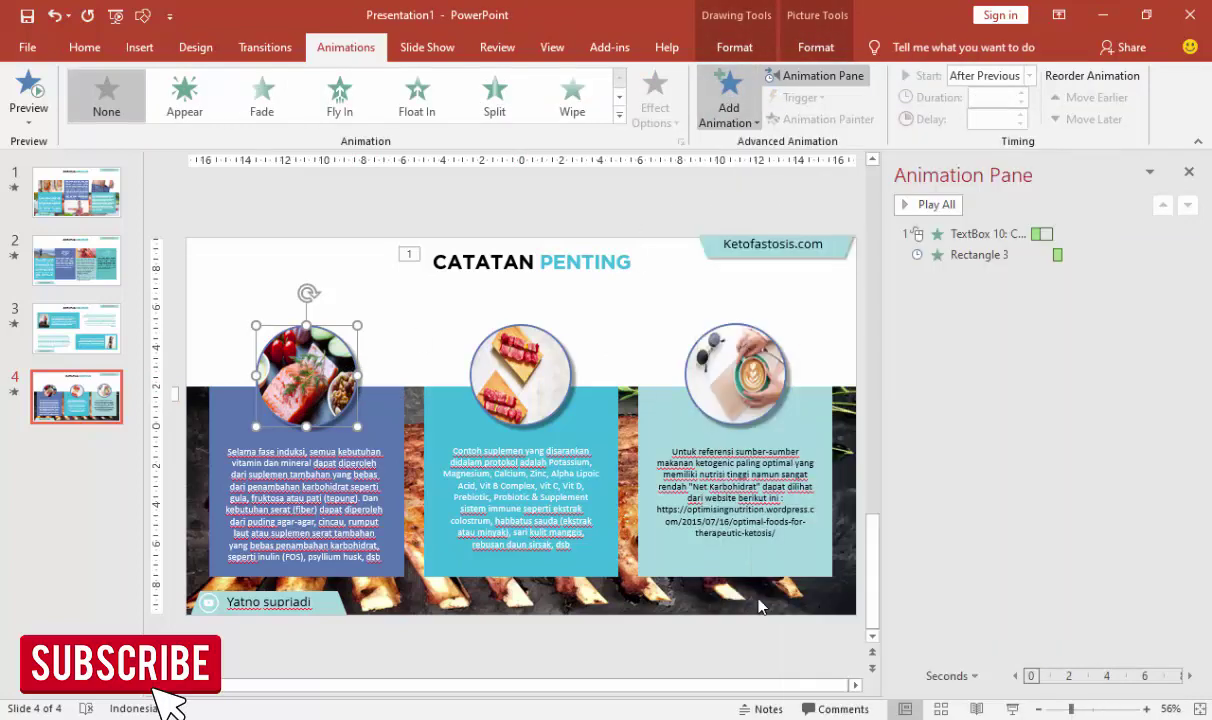
pyautogui.click(624, 406)
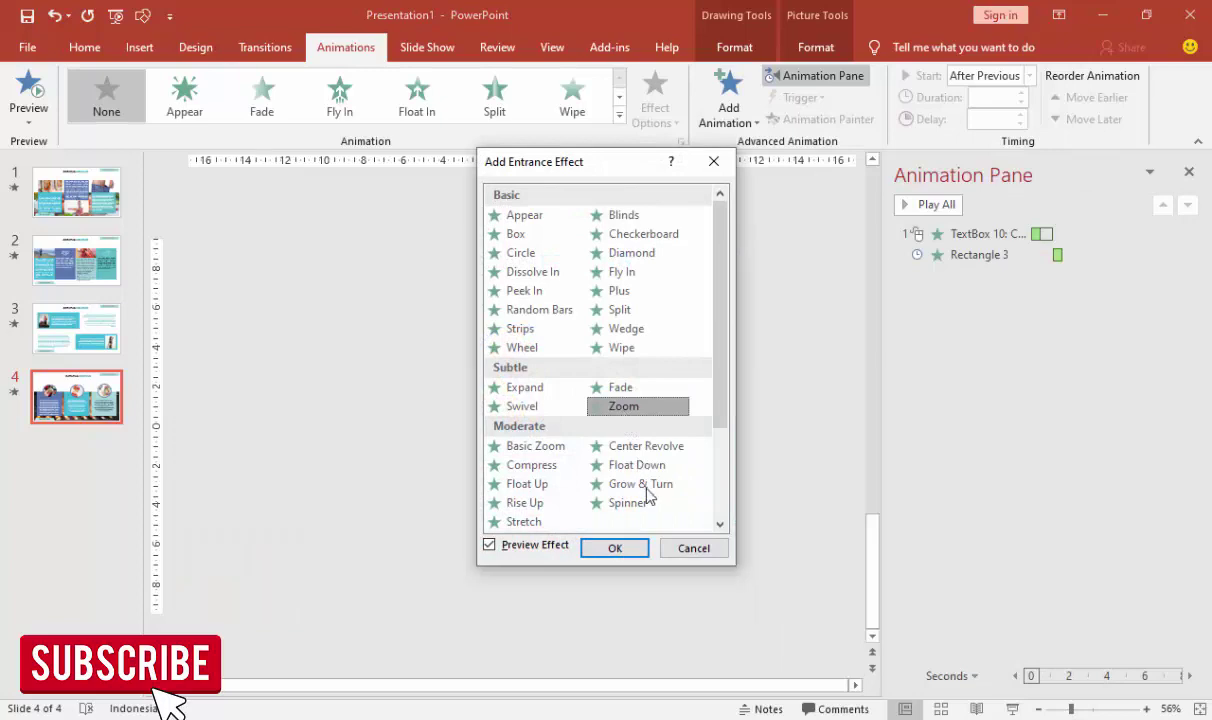
pyautogui.click(615, 546)
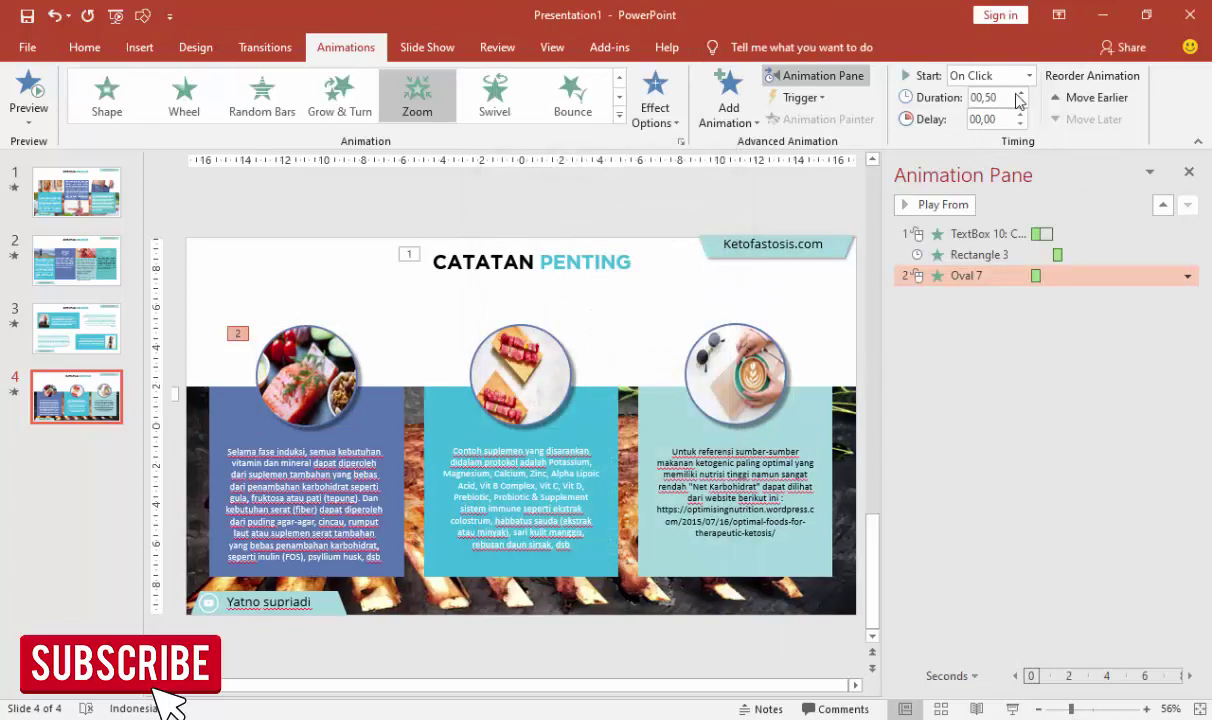
pyautogui.click(1030, 76)
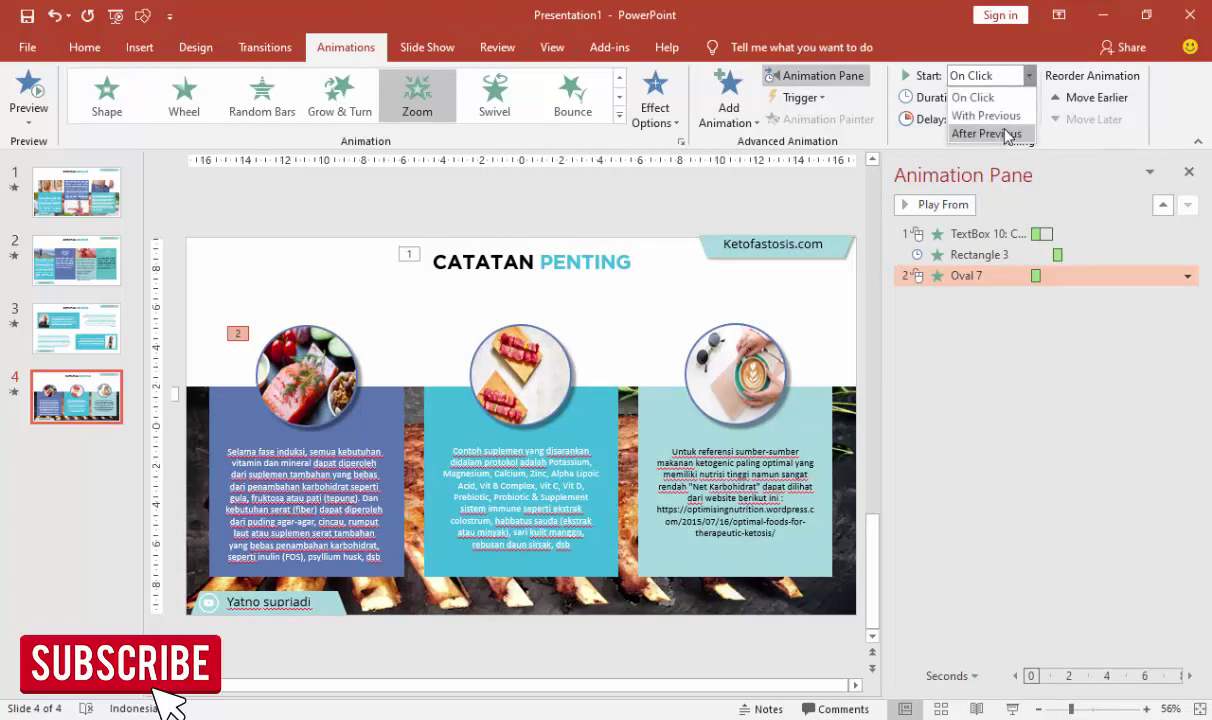
pyautogui.click(985, 132)
pyautogui.click(385, 429)
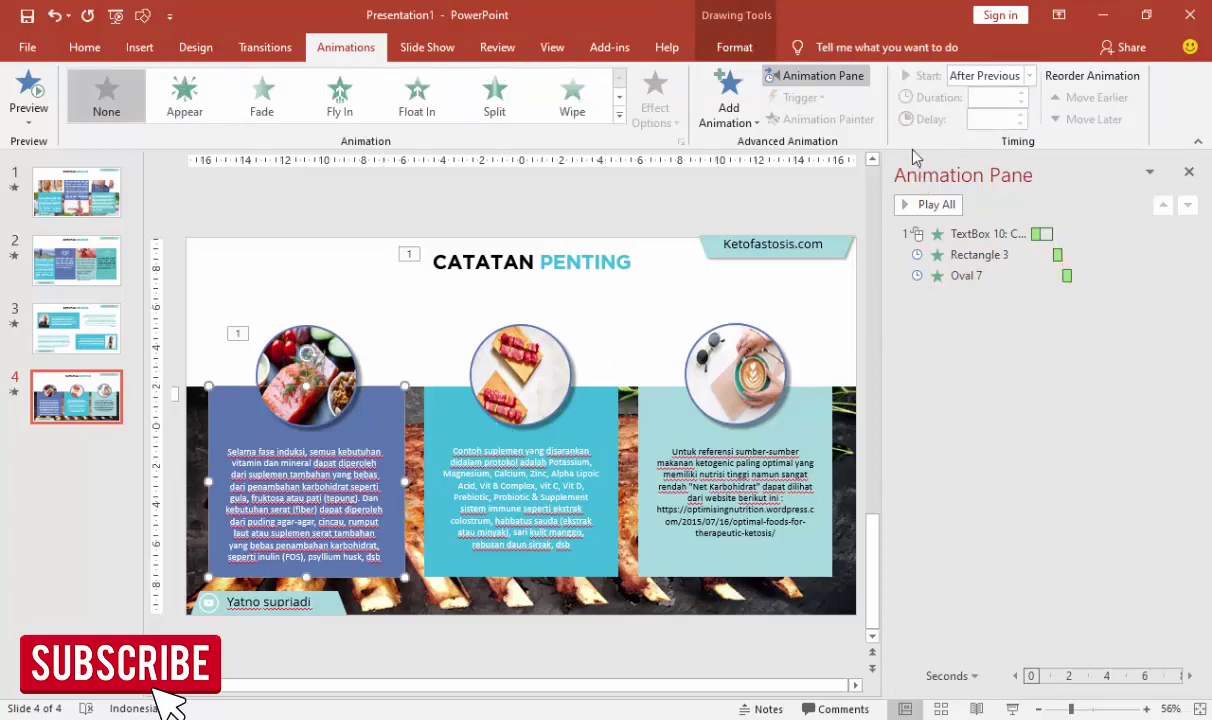
pyautogui.click(728, 105)
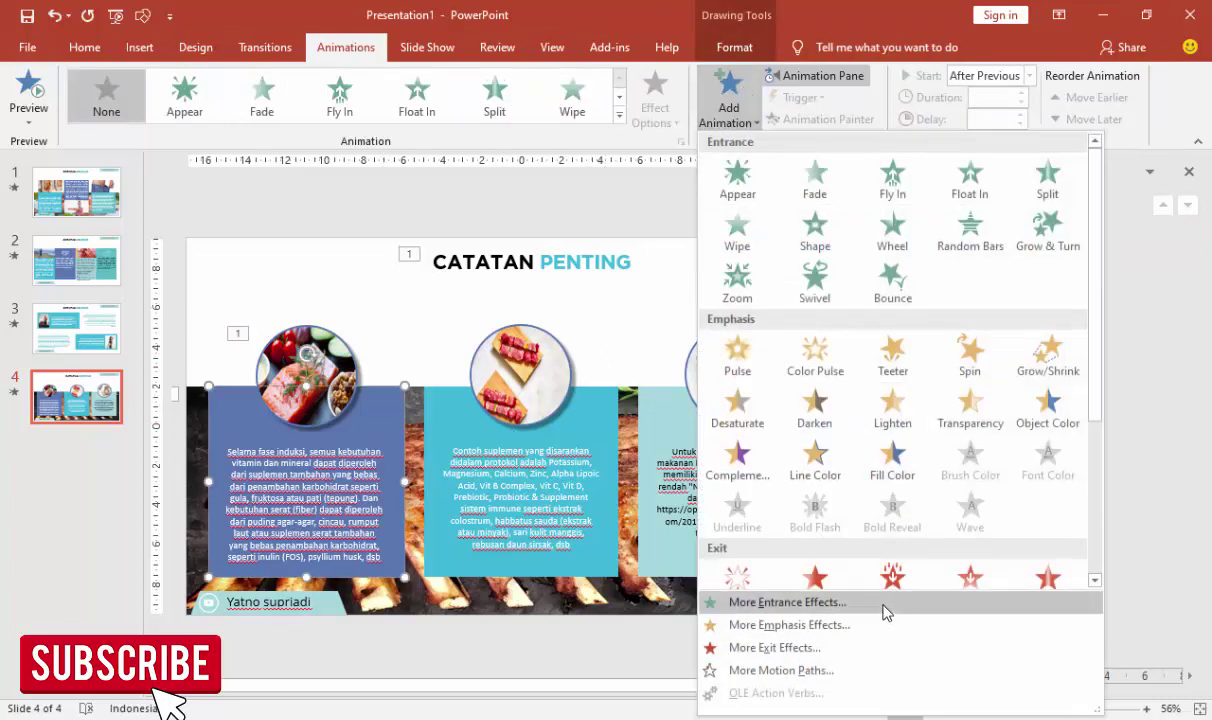
# Step: Give the left column panel a Fly In entrance
pyautogui.click(787, 602)
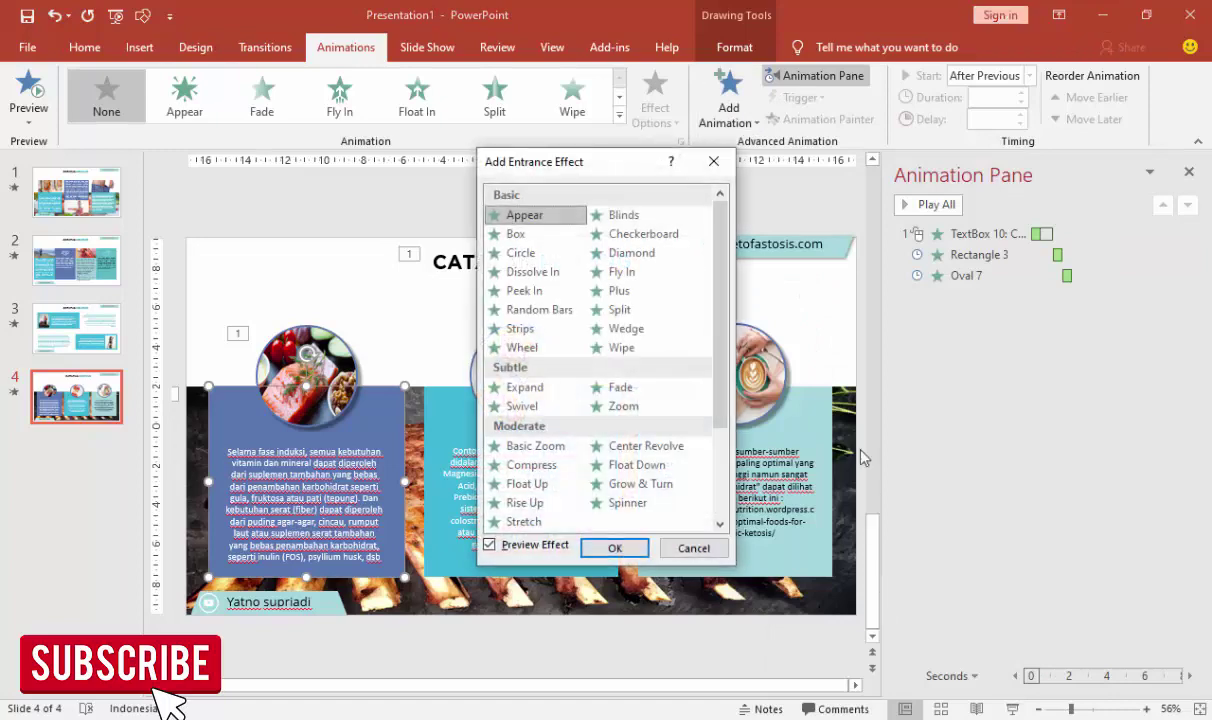
pyautogui.click(637, 278)
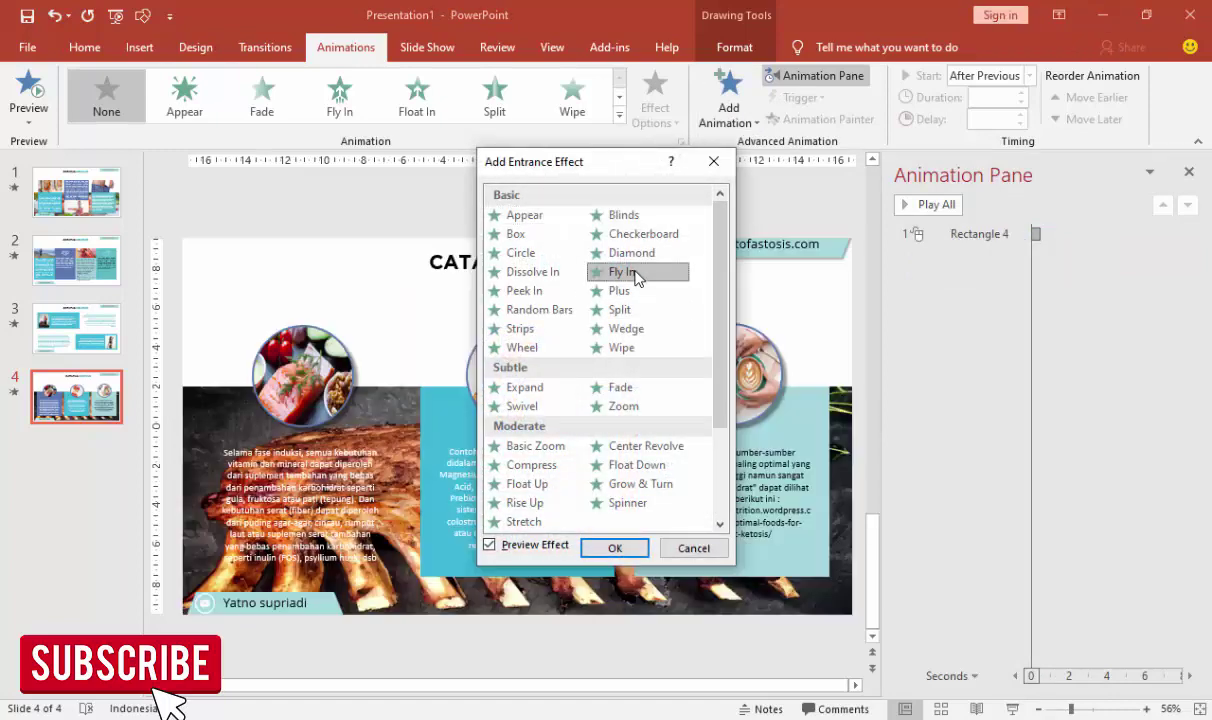
pyautogui.click(615, 546)
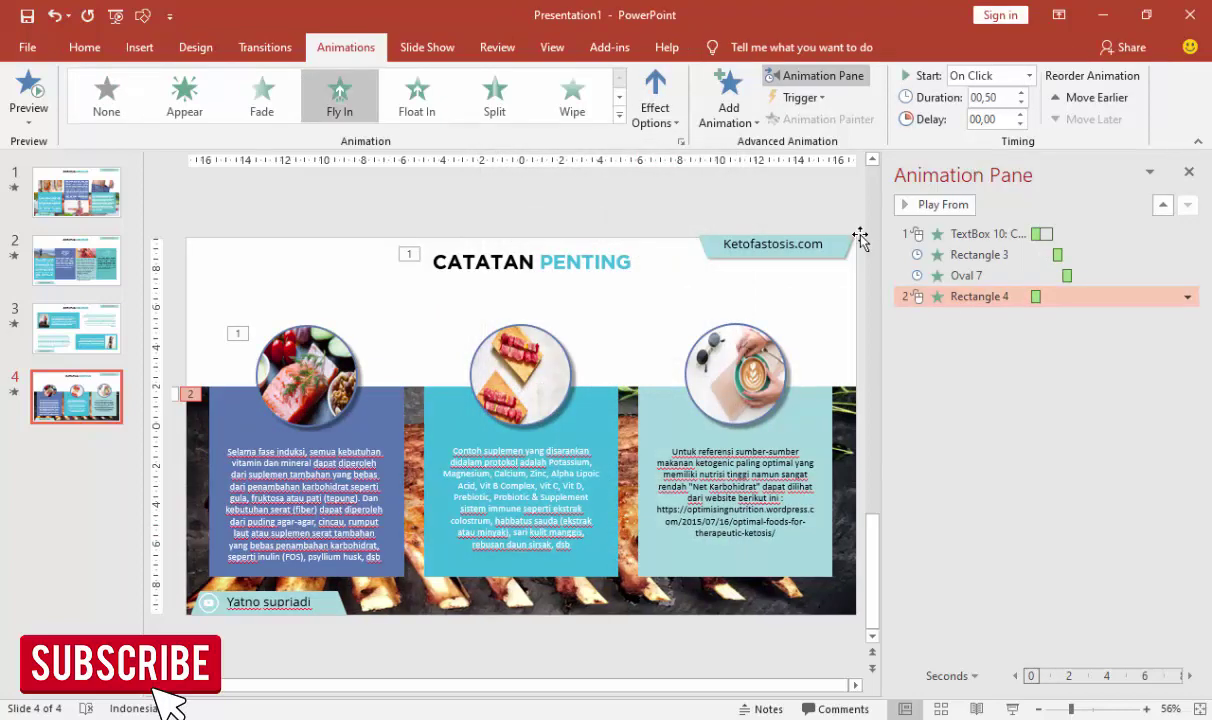
# Step: Give the left panel's text a Wipe entrance and change its wipe direction
pyautogui.click(326, 448)
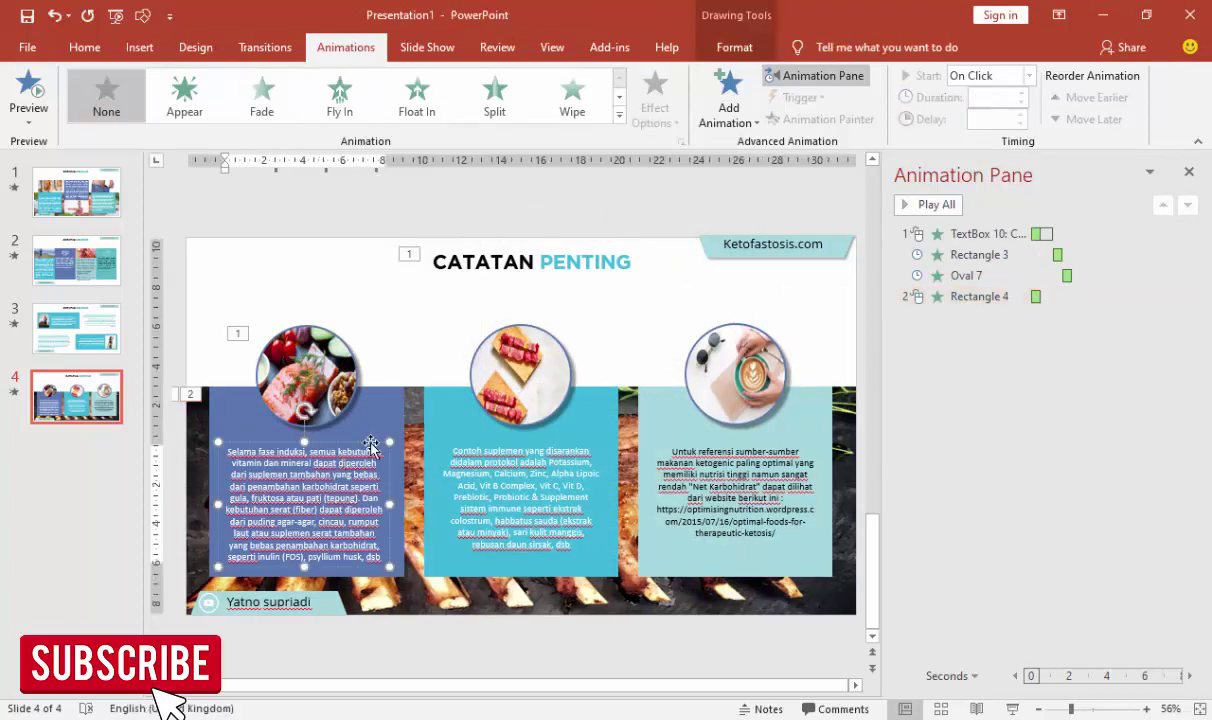
pyautogui.click(727, 100)
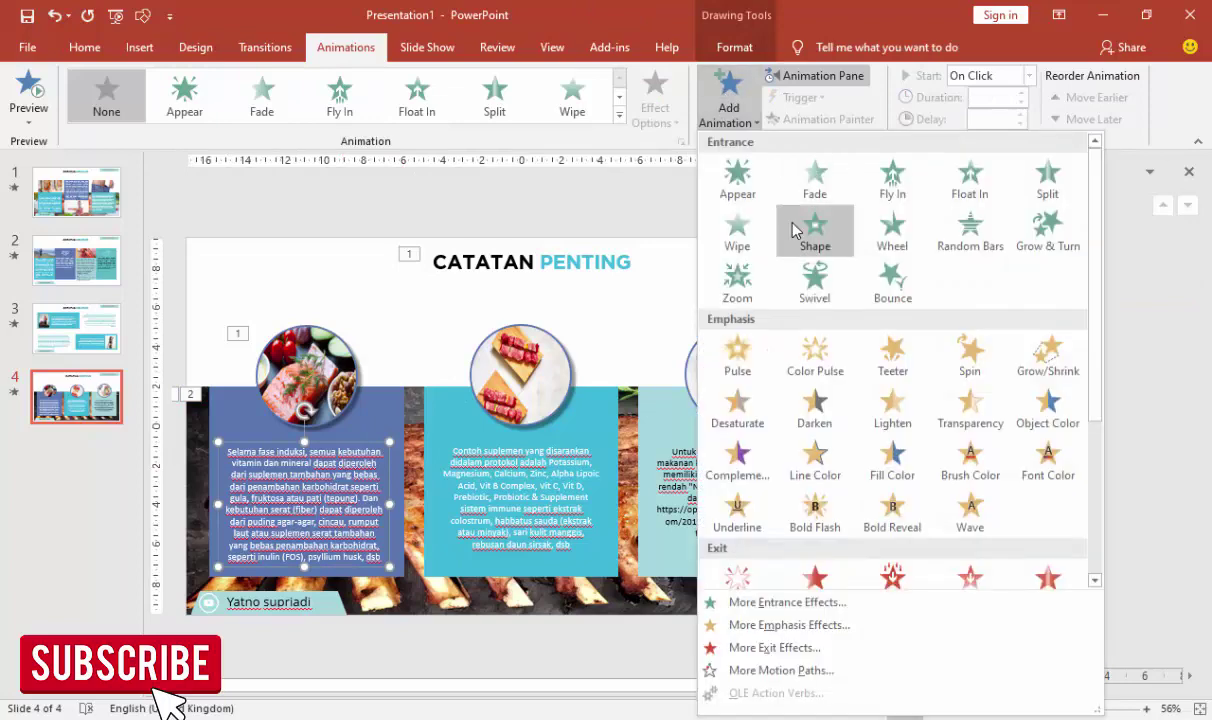
pyautogui.click(739, 232)
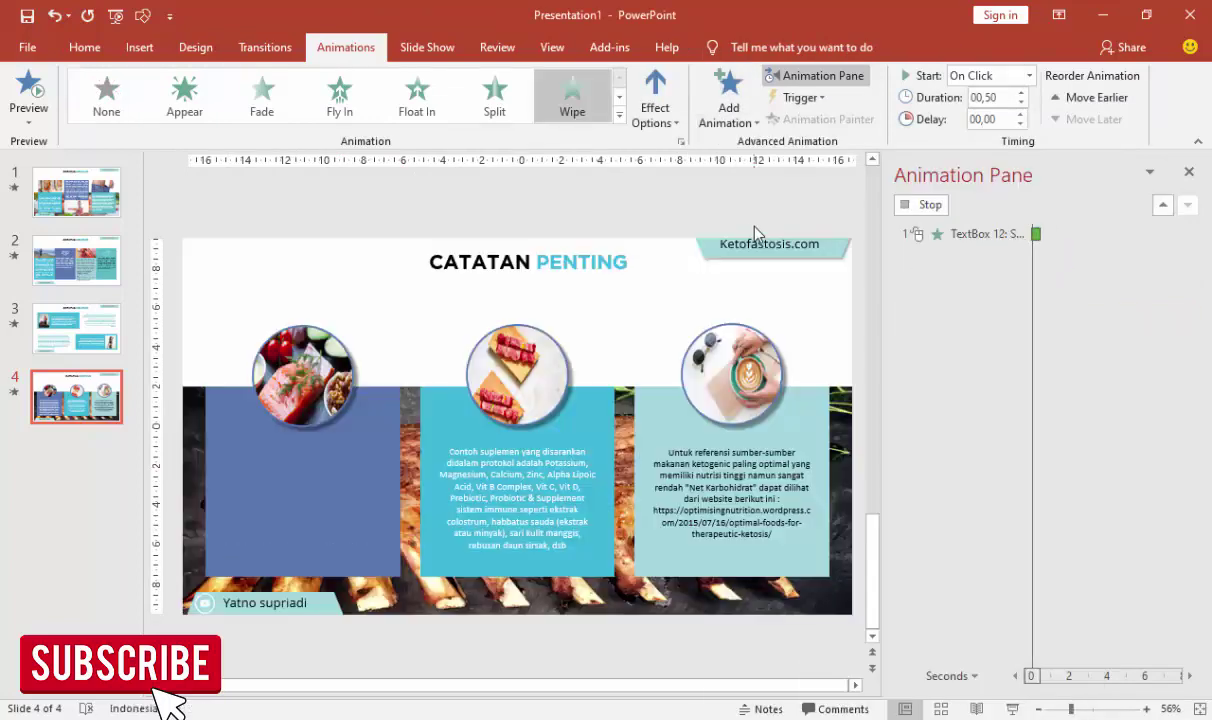
pyautogui.click(655, 108)
pyautogui.click(705, 262)
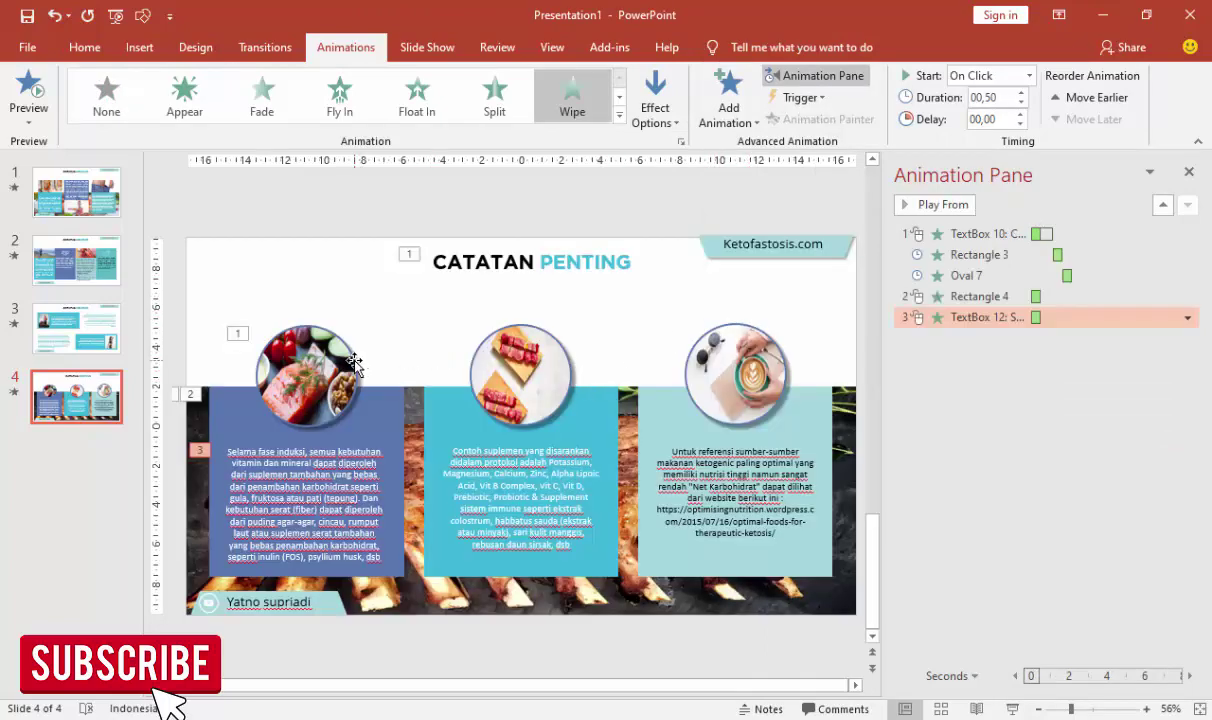
pyautogui.click(353, 363)
# Step: Copy the left column's Zoom, Fly In and Wipe animations onto the middle circle, panel and text
pyautogui.doubleClick(818, 119)
pyautogui.click(530, 372)
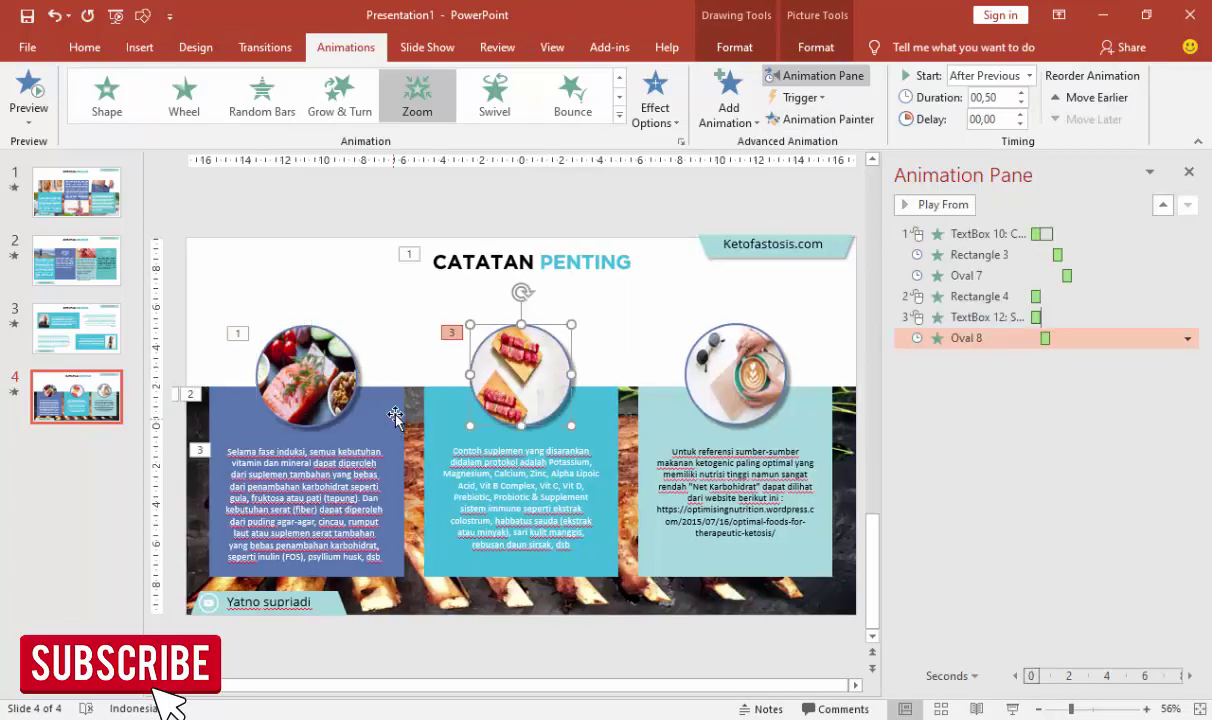
pyautogui.click(395, 418)
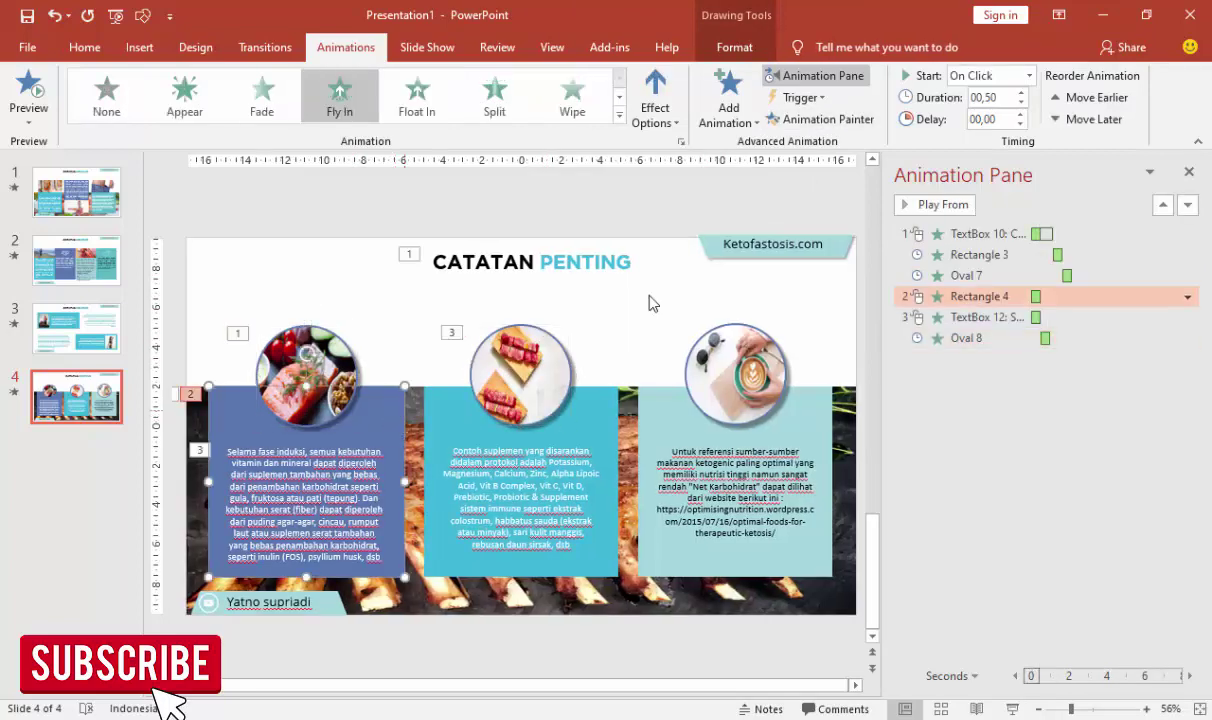
pyautogui.doubleClick(818, 119)
pyautogui.click(448, 404)
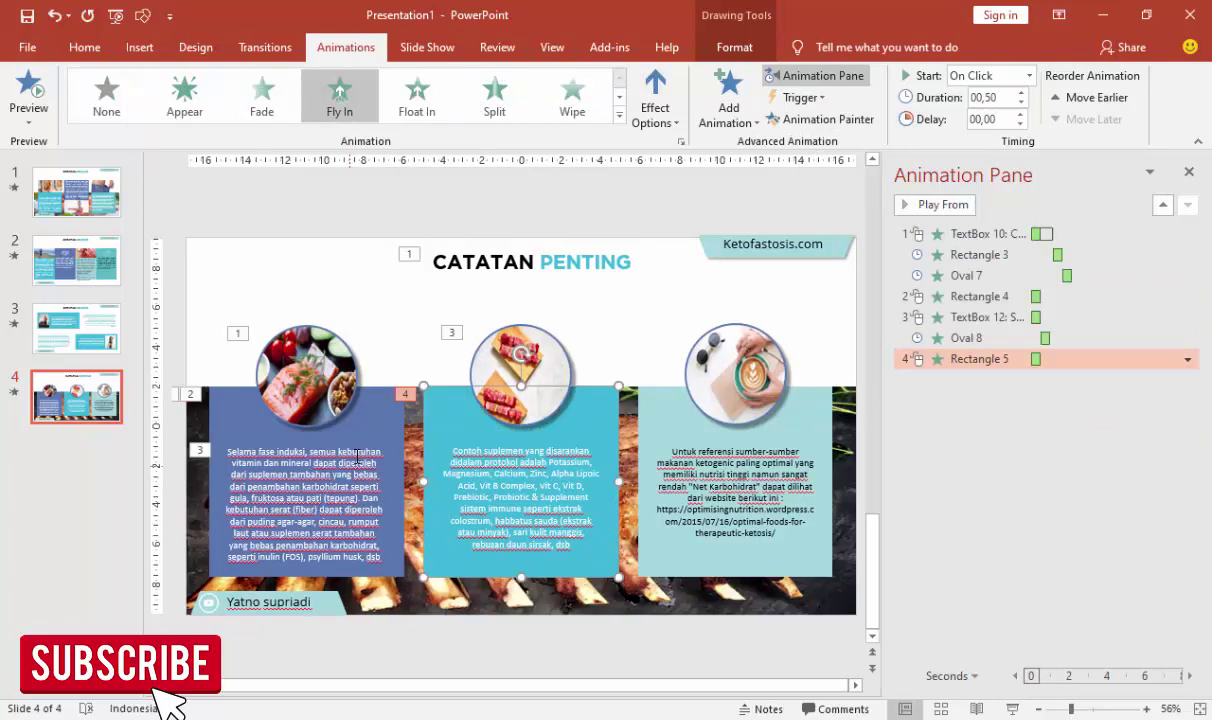
pyautogui.click(357, 455)
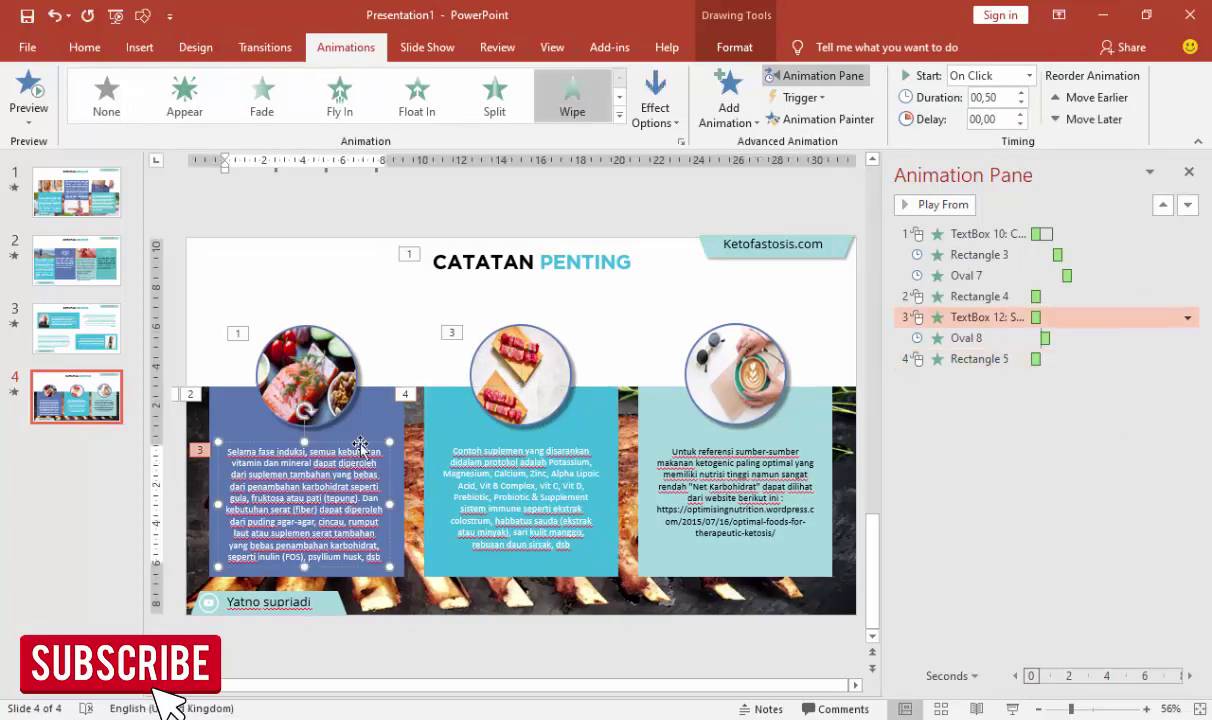
pyautogui.click(818, 119)
pyautogui.click(579, 482)
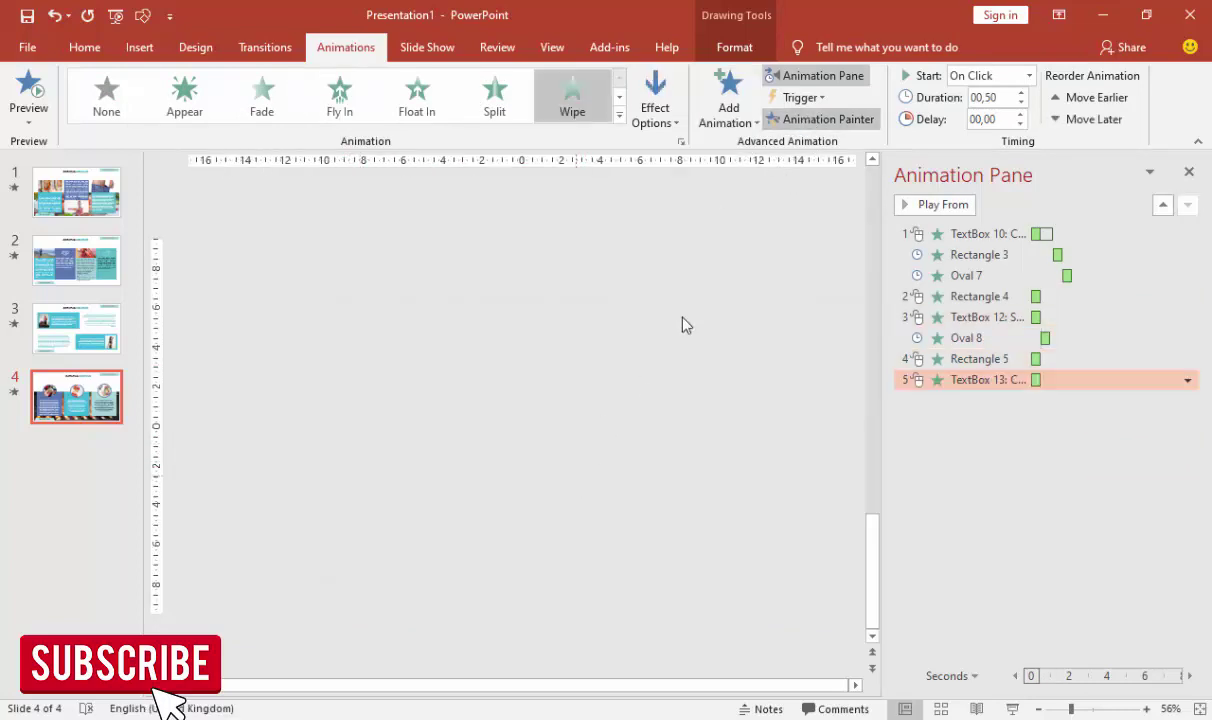
# Step: Give the right circle, panel and text the same Zoom, Fly In and Wipe, then preview slide 4's animations
pyautogui.click(540, 345)
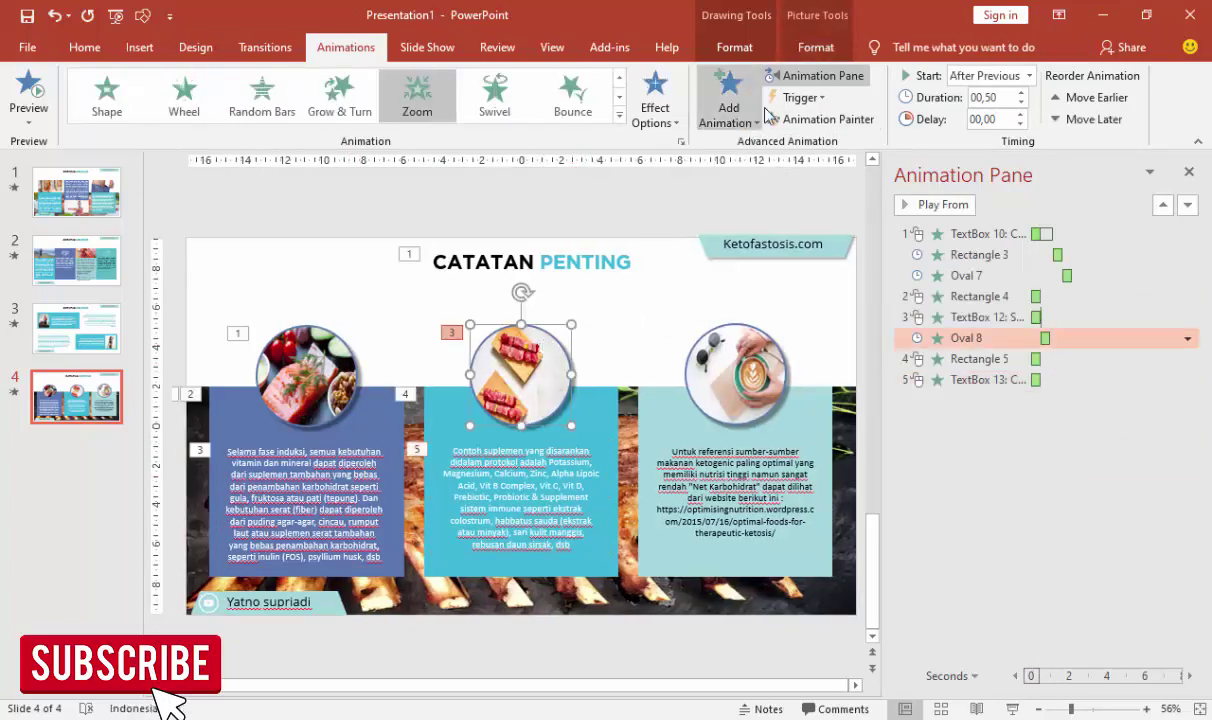
pyautogui.click(818, 119)
pyautogui.click(728, 376)
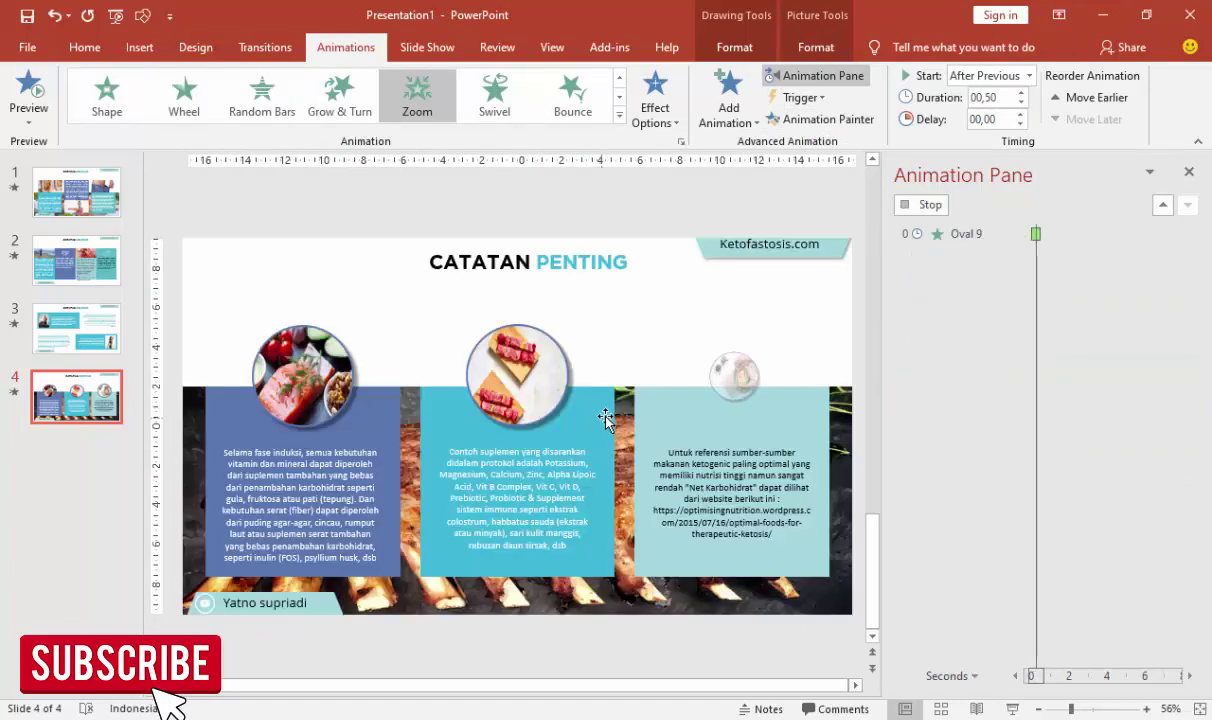
pyautogui.click(605, 392)
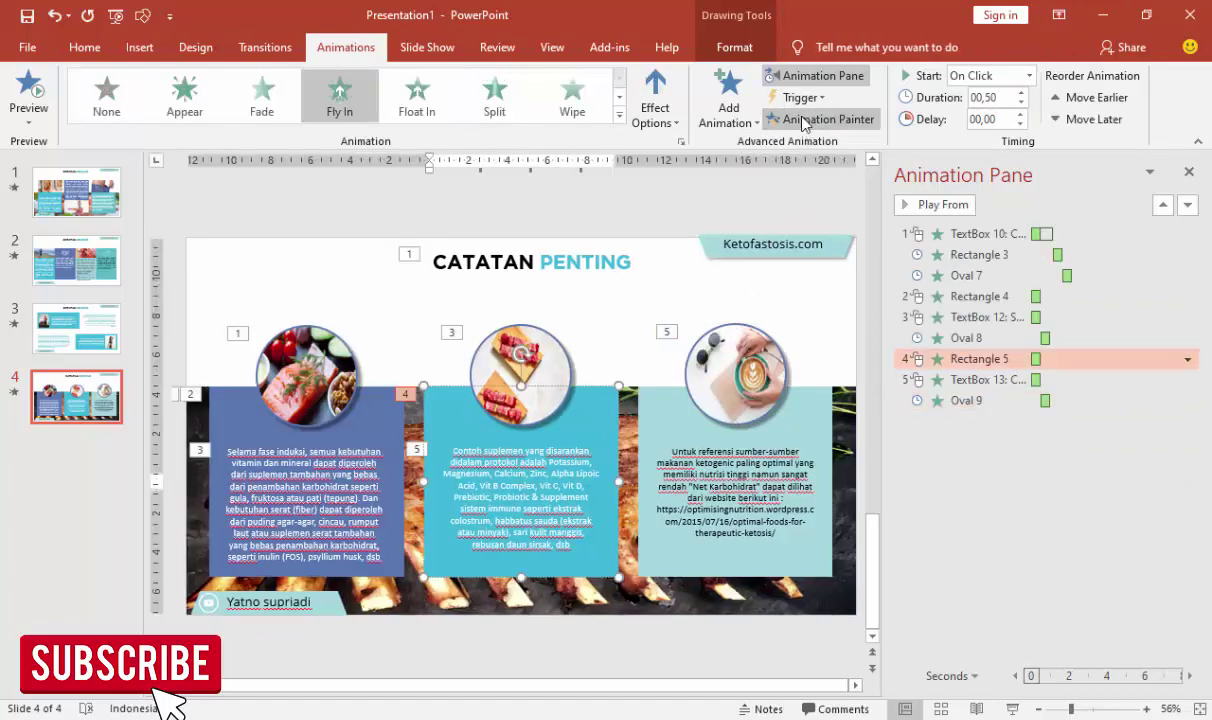
pyautogui.click(660, 411)
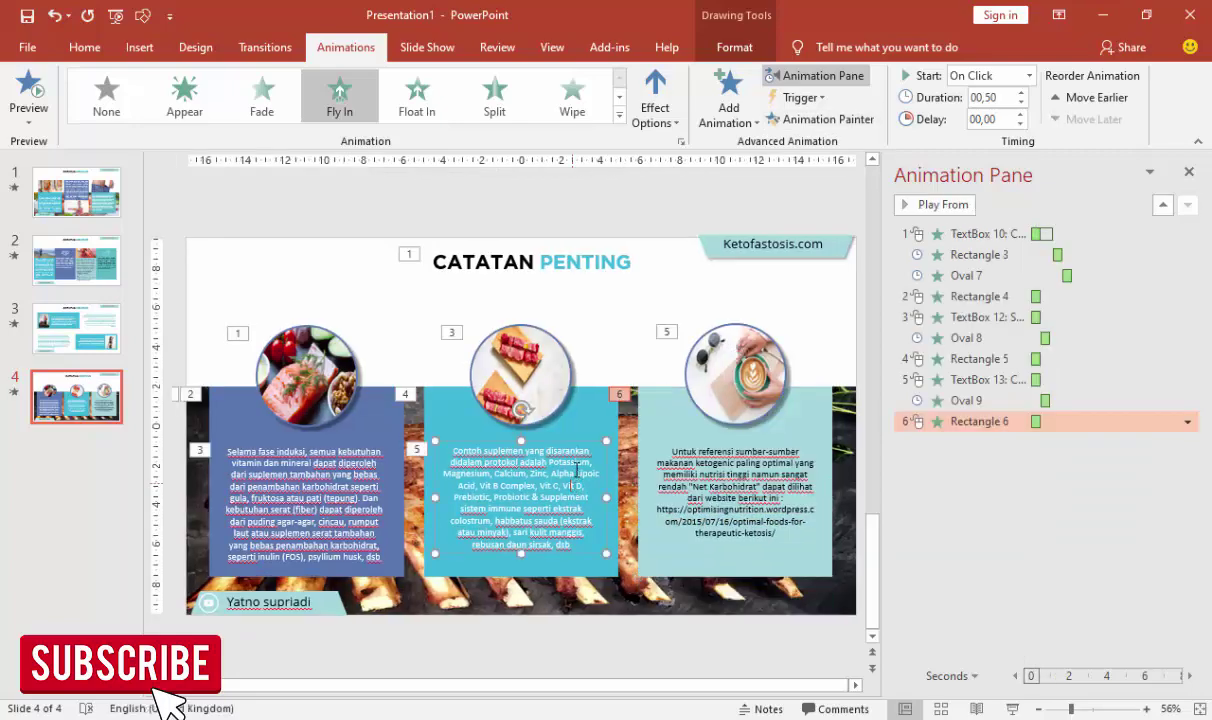
pyautogui.click(575, 468)
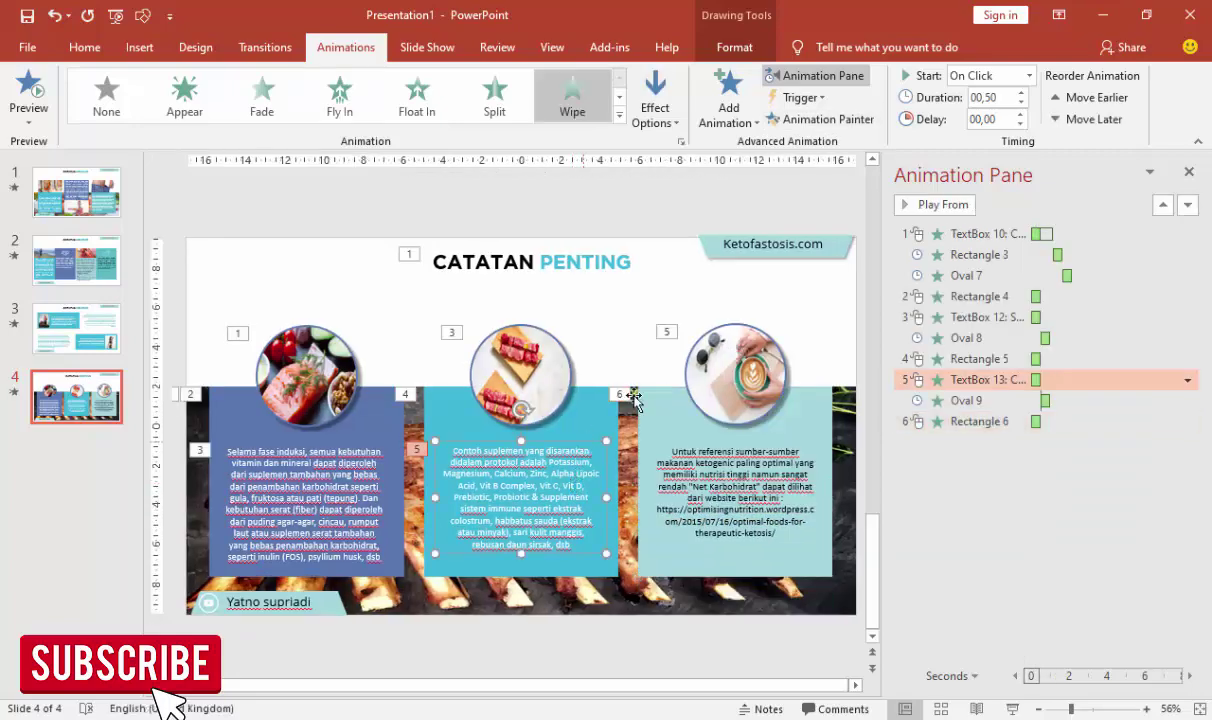
pyautogui.click(827, 119)
pyautogui.click(718, 462)
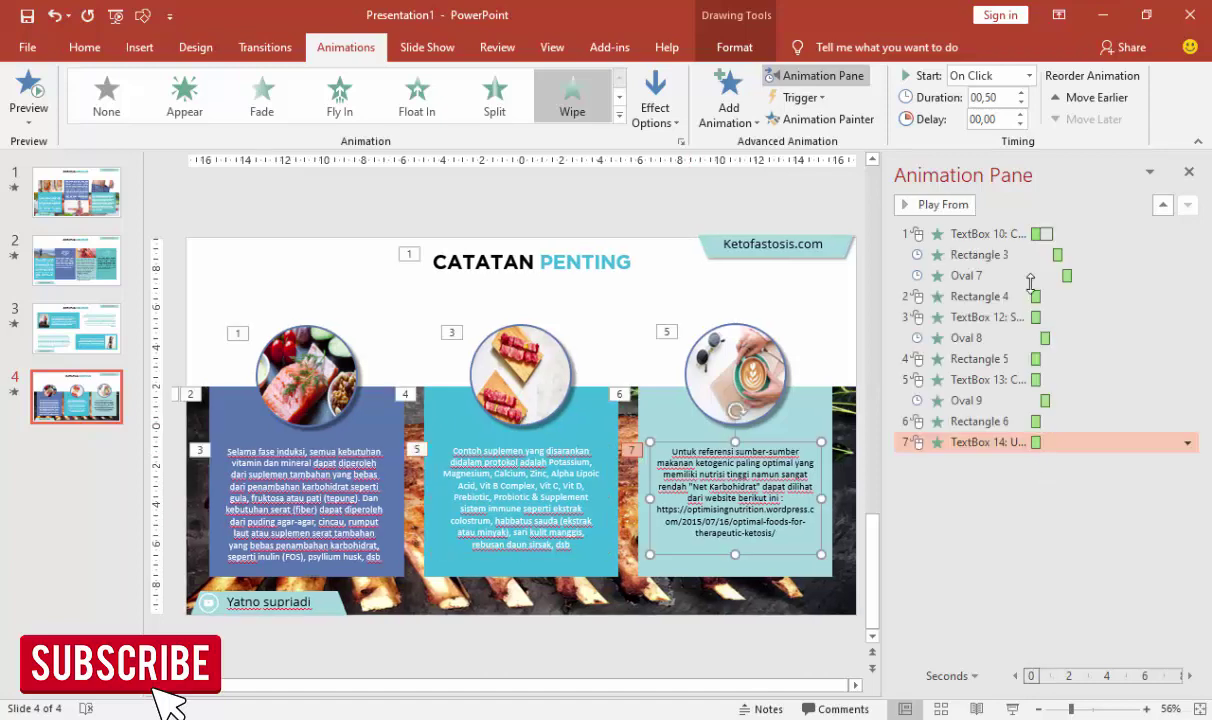
pyautogui.click(985, 233)
pyautogui.click(936, 204)
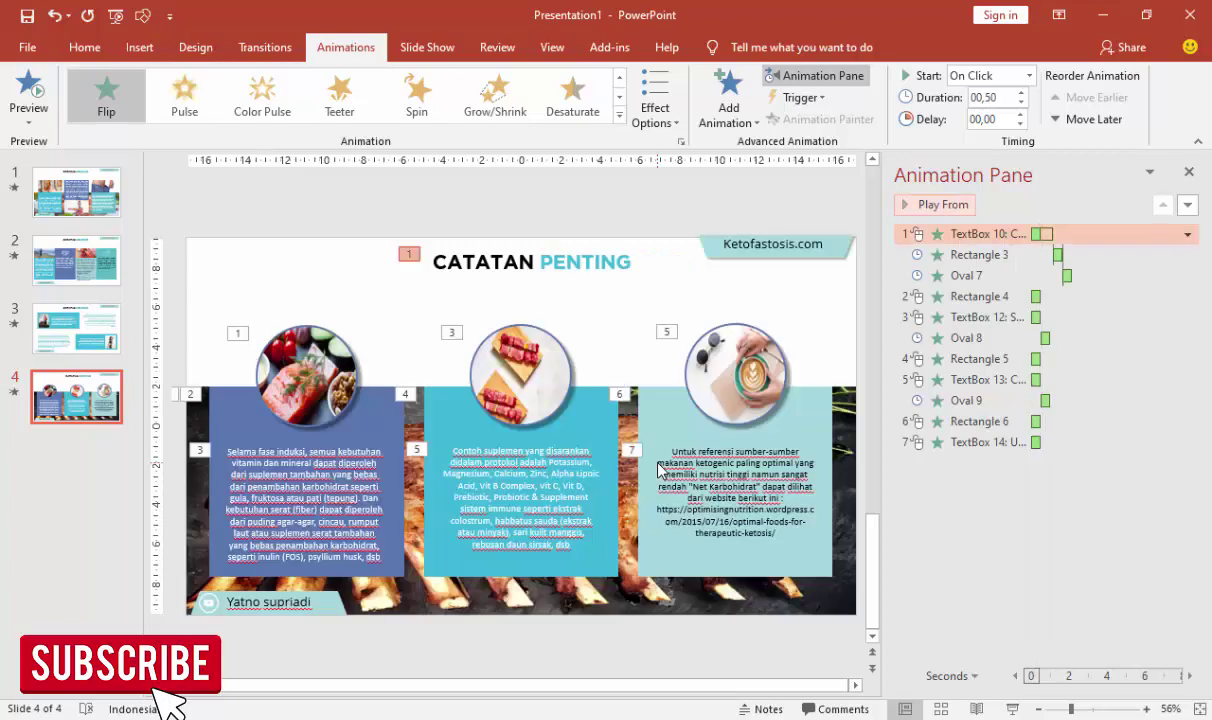
# Step: Close the Animation Pane and return to the Home tab on slide 4
pyautogui.click(1188, 172)
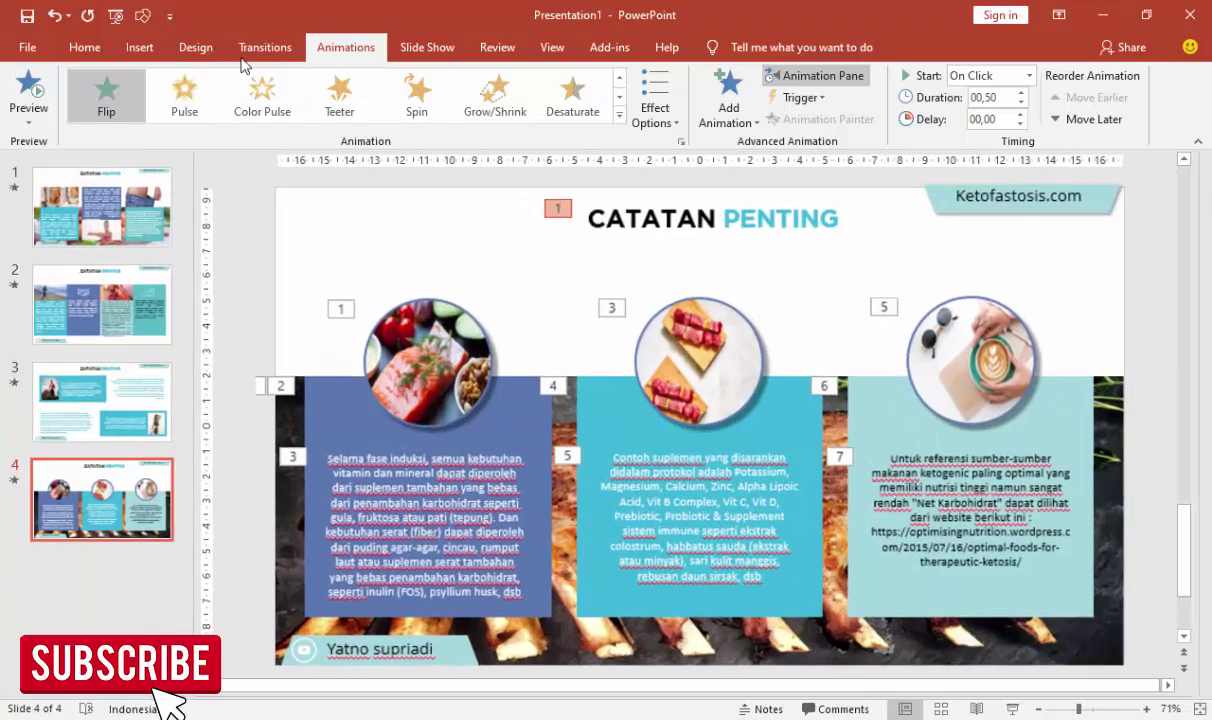
pyautogui.click(84, 47)
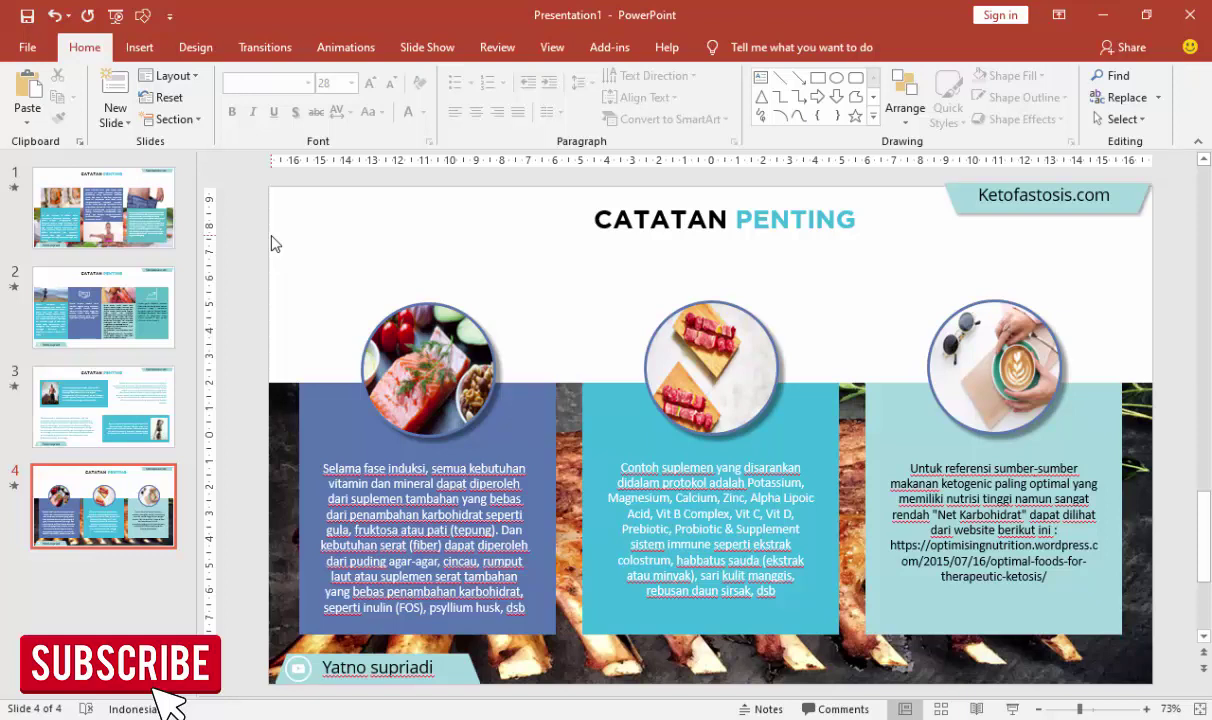
pyautogui.click(172, 230)
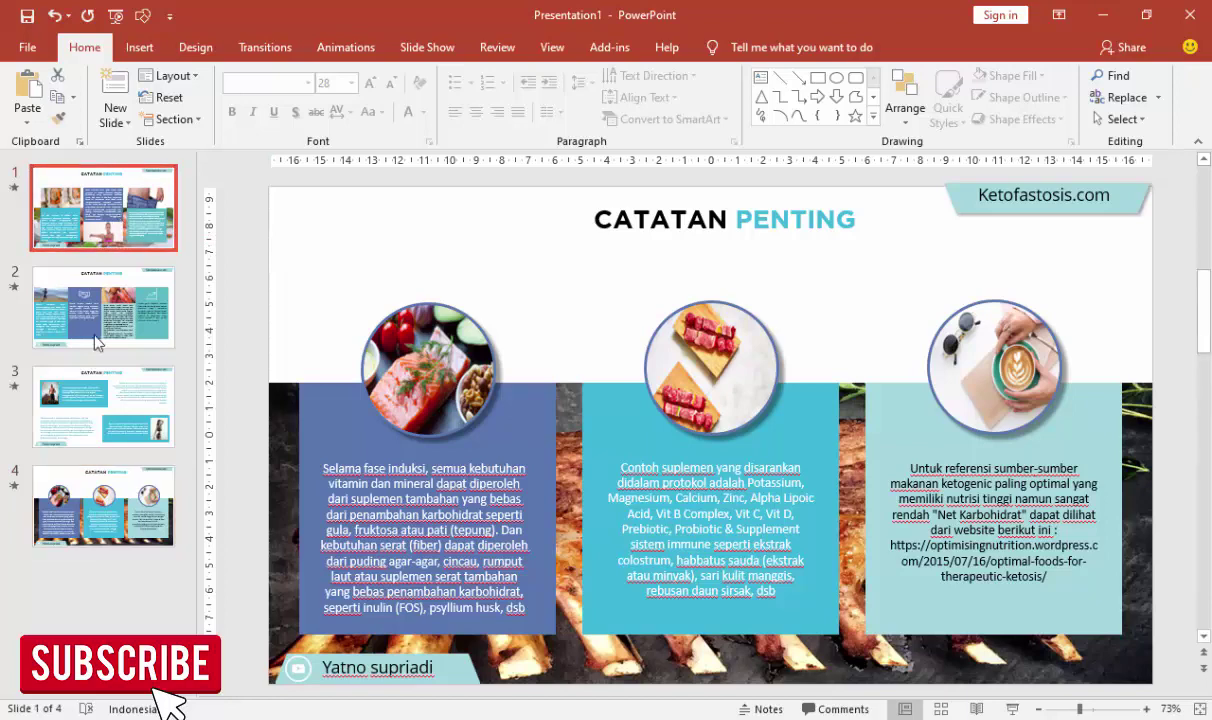
pyautogui.press('Down')
pyautogui.press('Down')
pyautogui.press('Down')
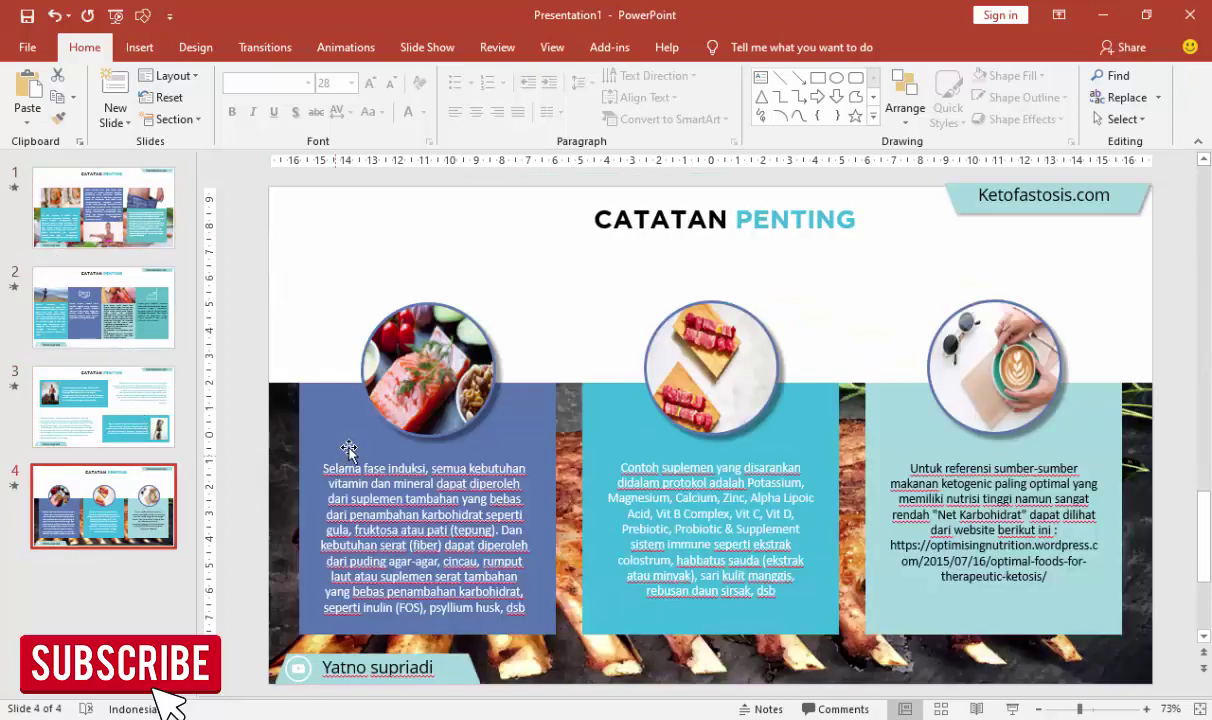
pyautogui.click(168, 238)
pyautogui.press('Down')
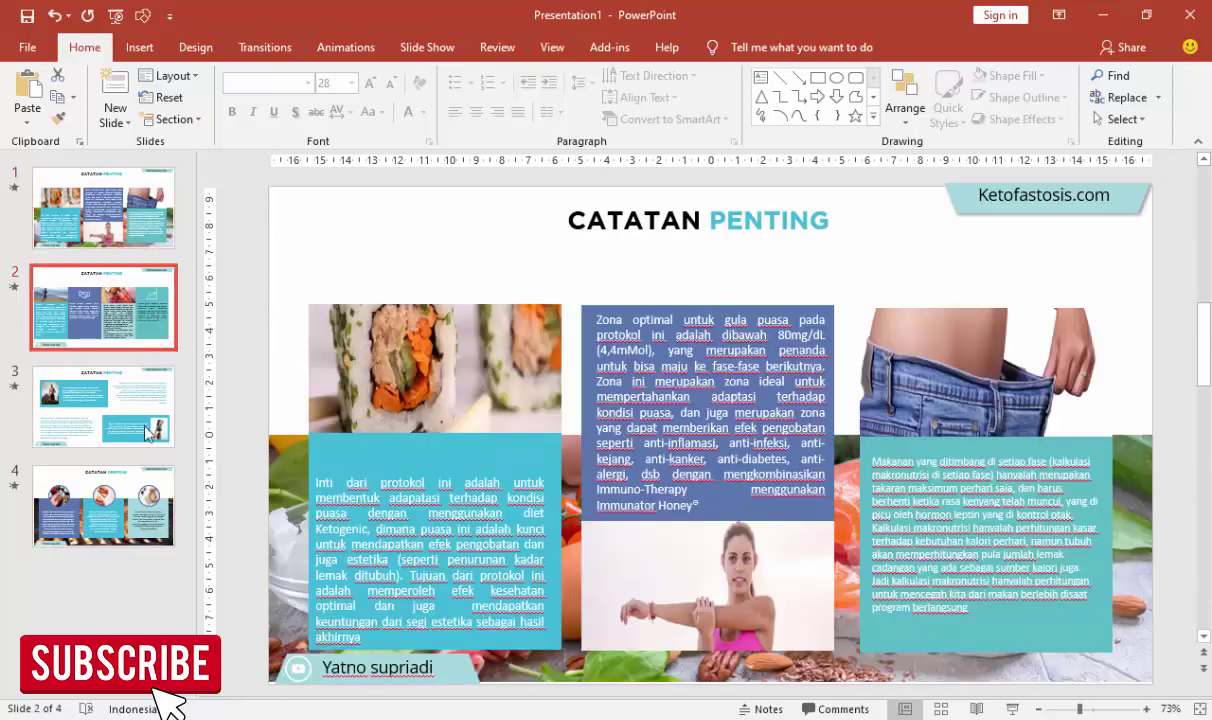
pyautogui.click(160, 456)
pyautogui.press('Down')
pyautogui.press('Up')
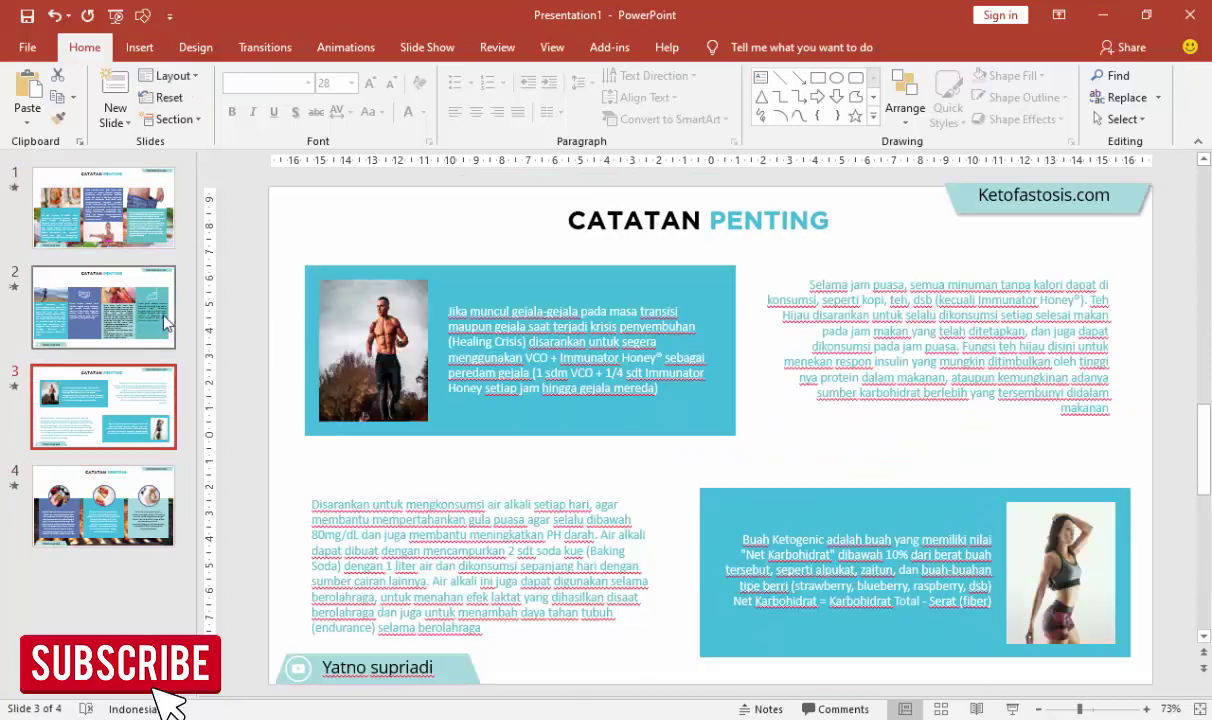
pyautogui.press('Up')
pyautogui.press('Up')
pyautogui.press('Down')
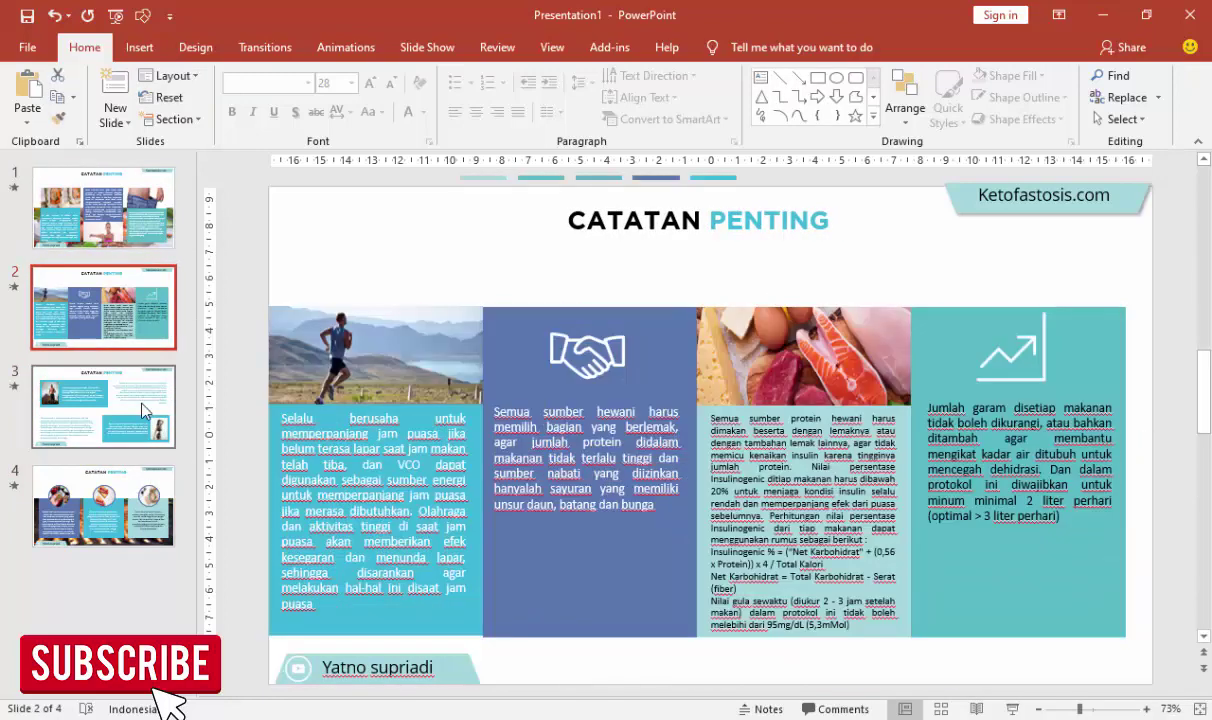
pyautogui.press('Down')
pyautogui.click(157, 497)
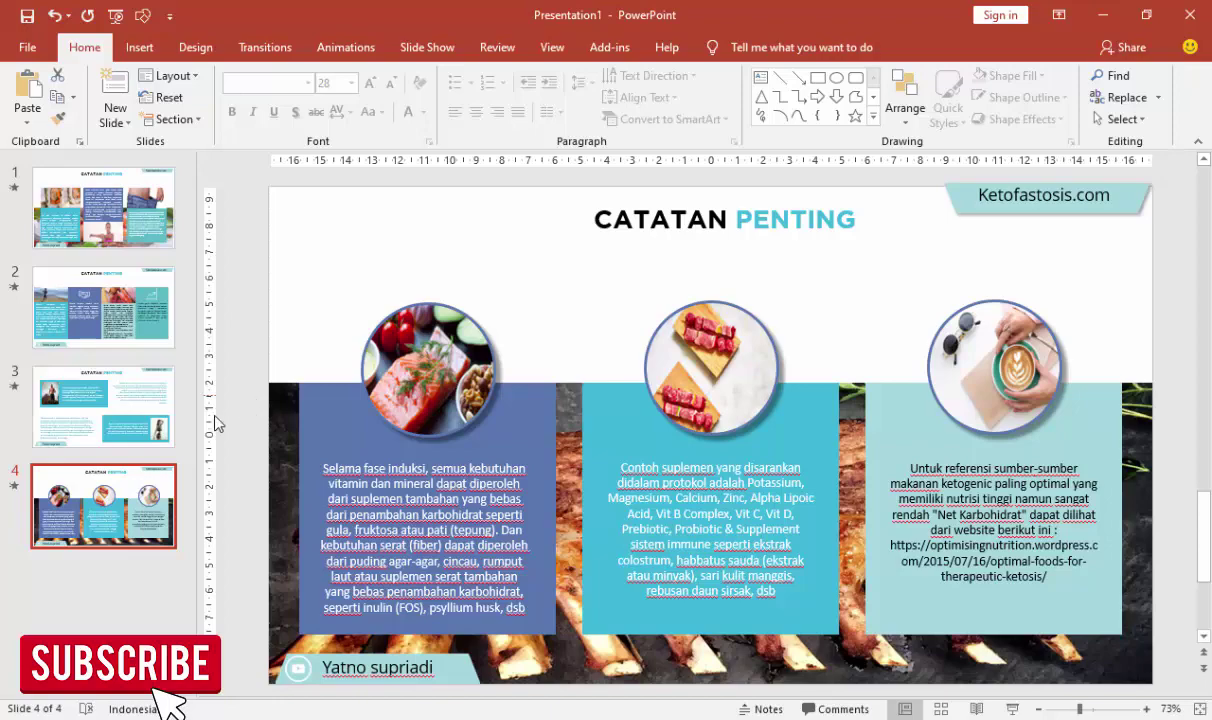
pyautogui.press('Up')
pyautogui.press('Up')
pyautogui.press('Up')
pyautogui.press('Down')
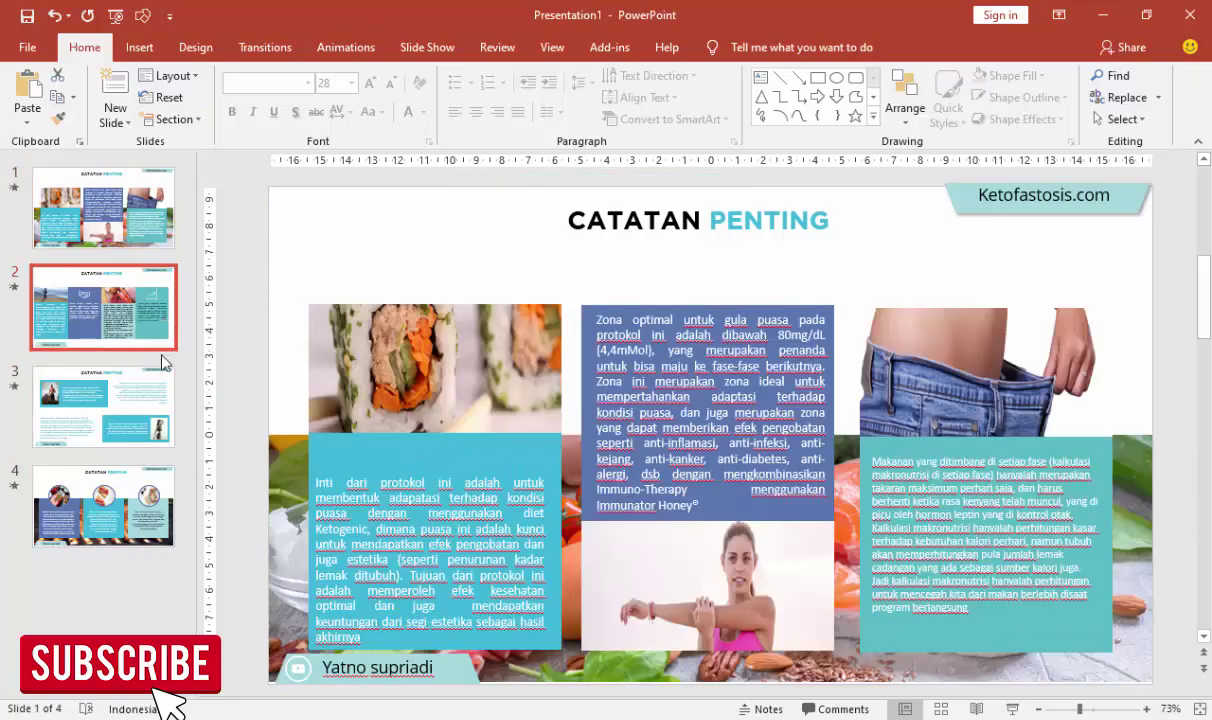
pyautogui.press('Down')
pyautogui.press('Down')
pyautogui.press('Up')
pyautogui.press('Up')
pyautogui.press('Up')
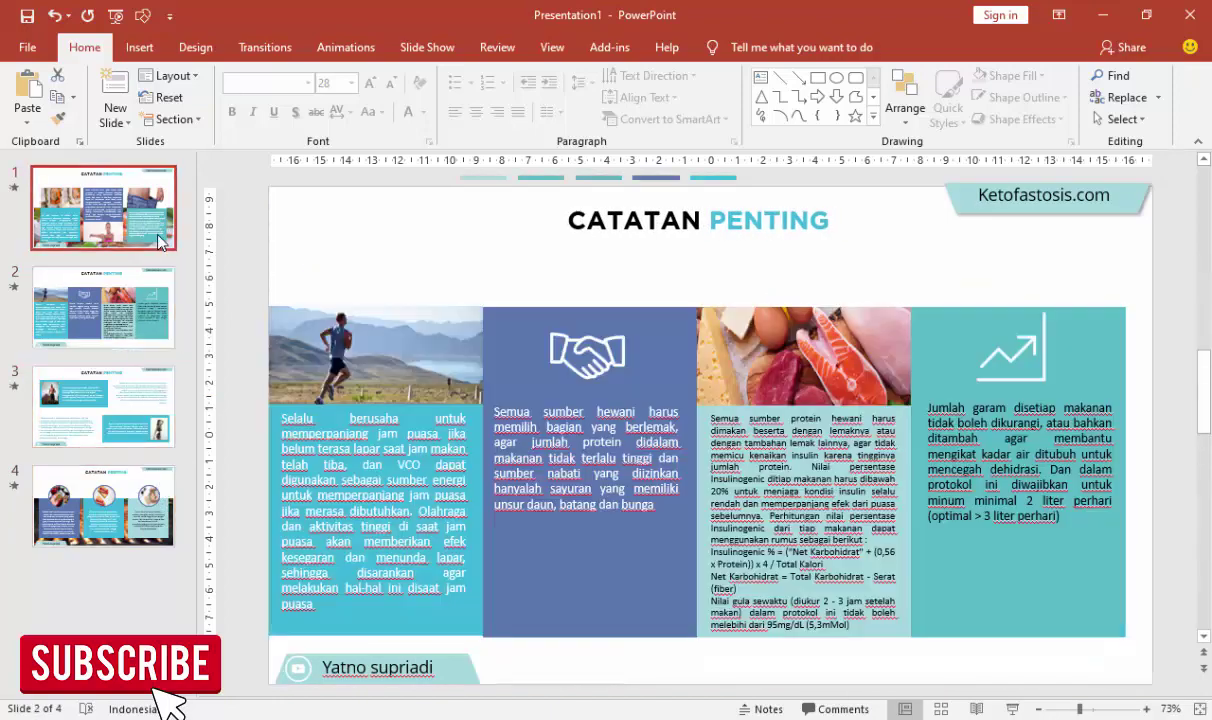
pyautogui.press('Down')
pyautogui.press('Down')
pyautogui.press('Down')
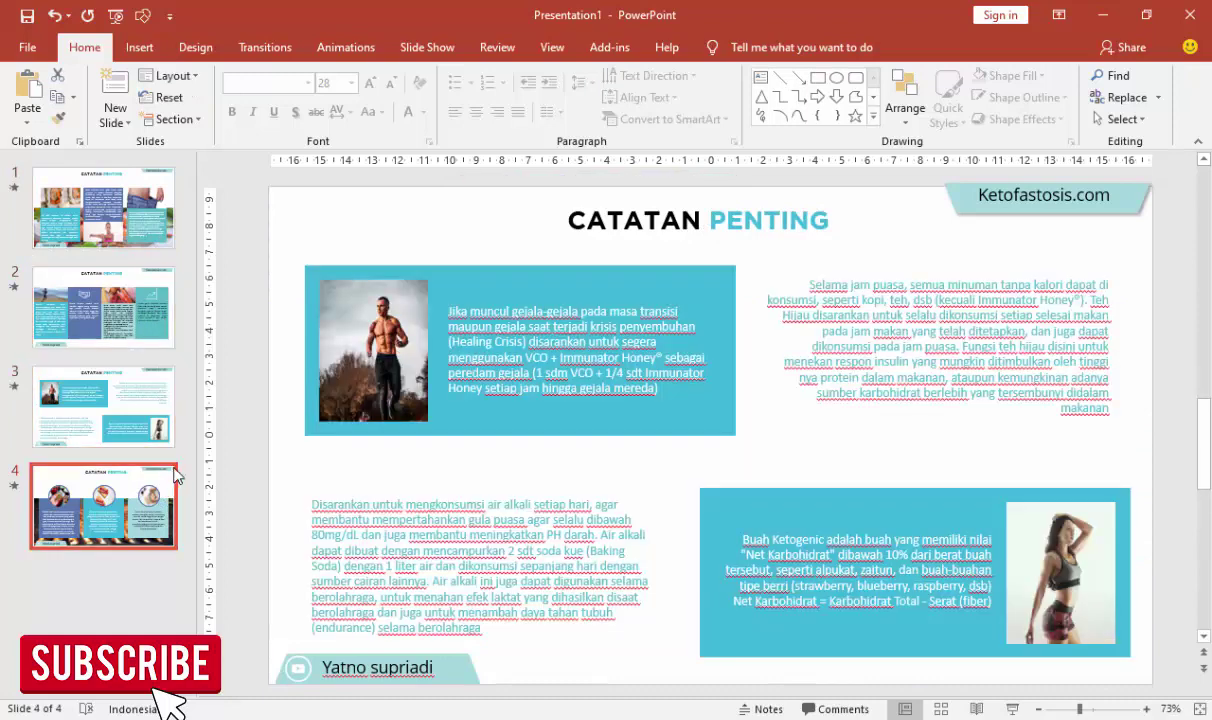